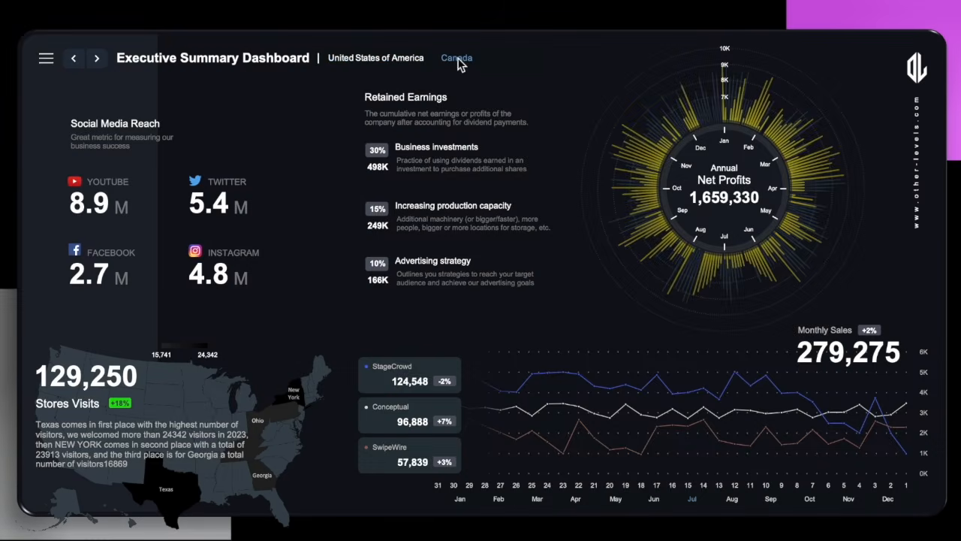
Alternate the country slicer between United States of America and Canada repeatedly to compare the dashboard figures, ending on United States of America.
left_click(457, 58)
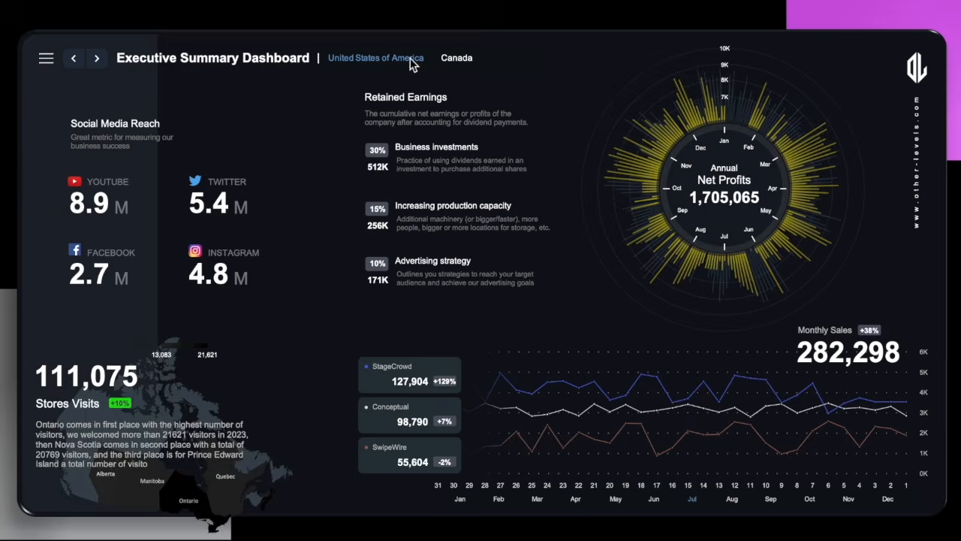
left_click(410, 58)
left_click(455, 59)
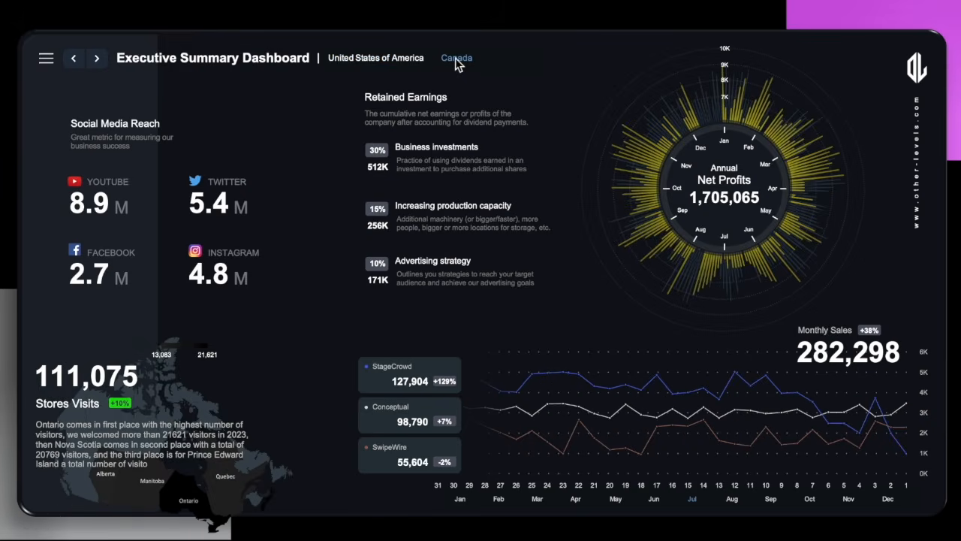
left_click(409, 59)
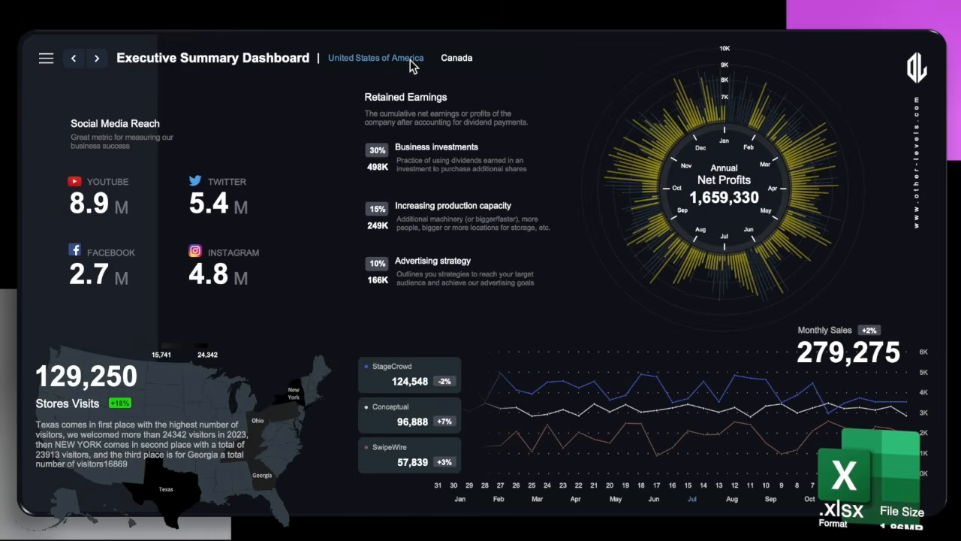
left_click(449, 63)
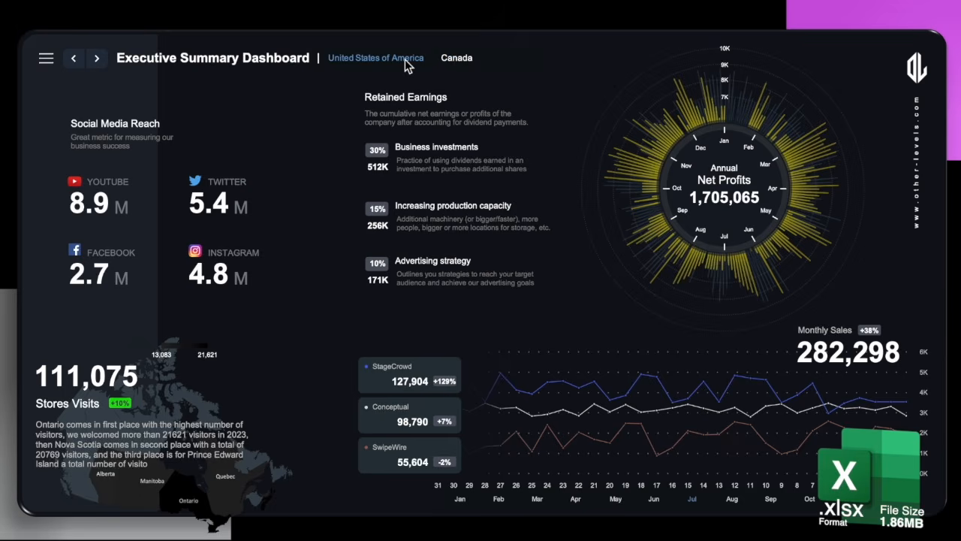
left_click(405, 59)
left_click(455, 58)
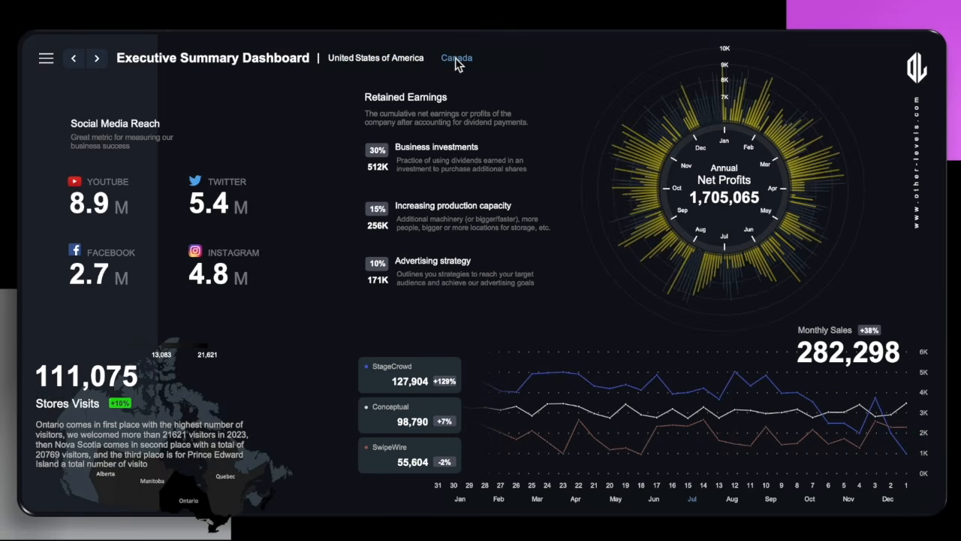
left_click(420, 59)
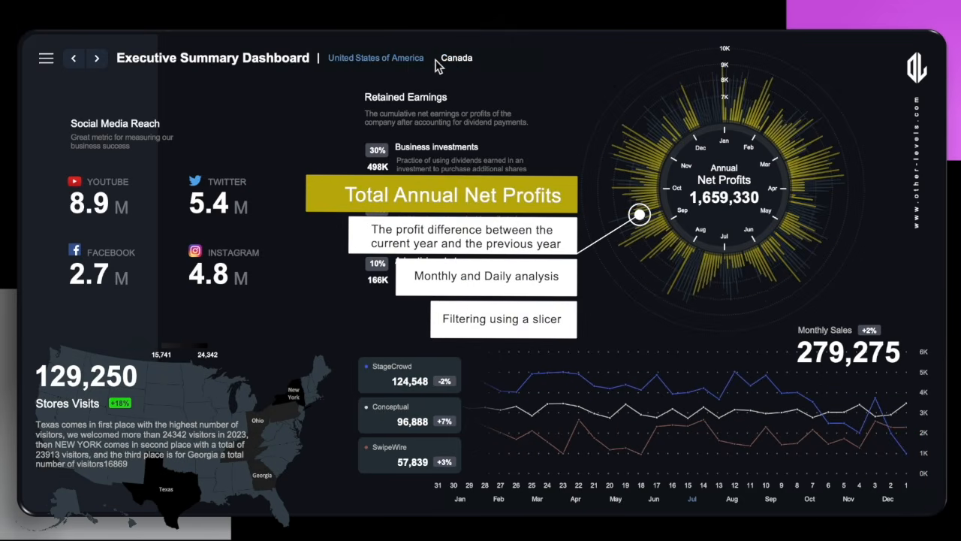
left_click(448, 61)
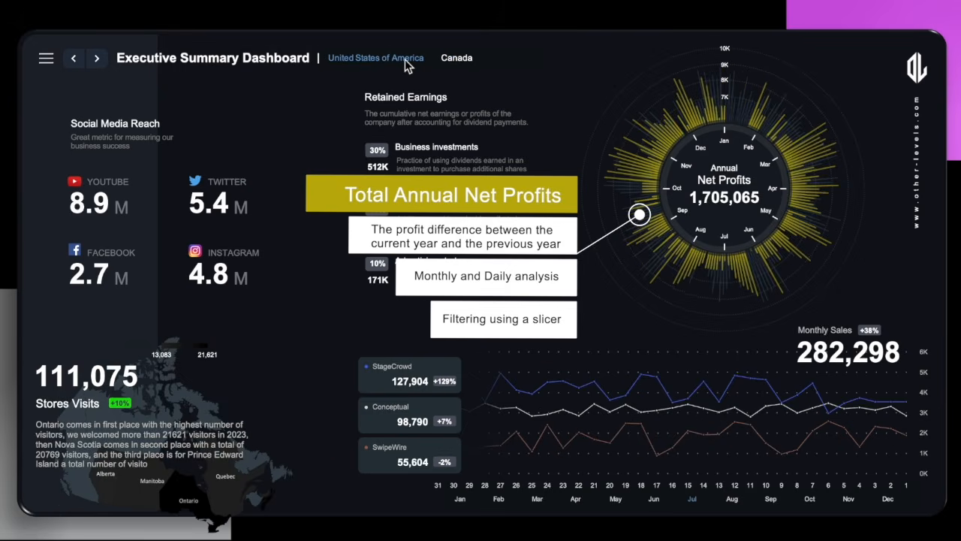
left_click(405, 59)
left_click(455, 57)
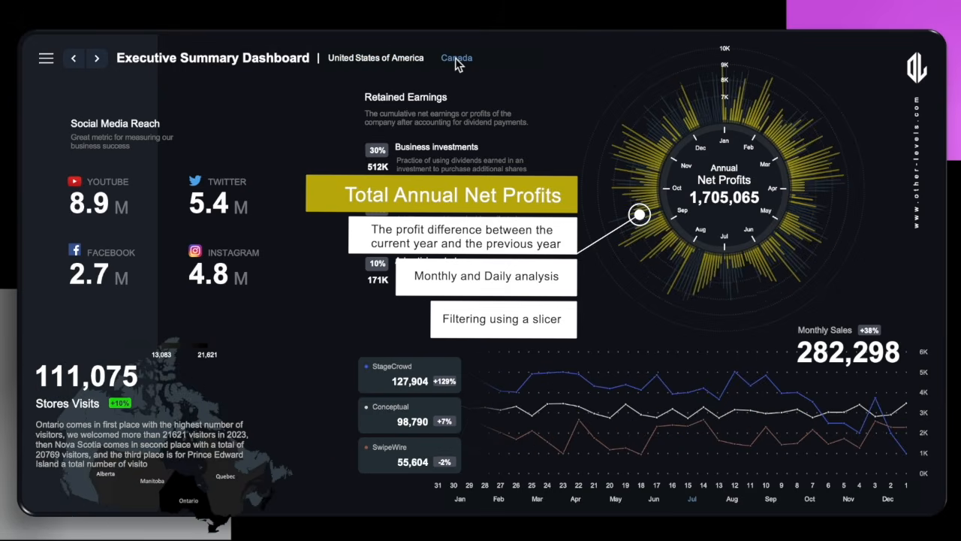
left_click(411, 62)
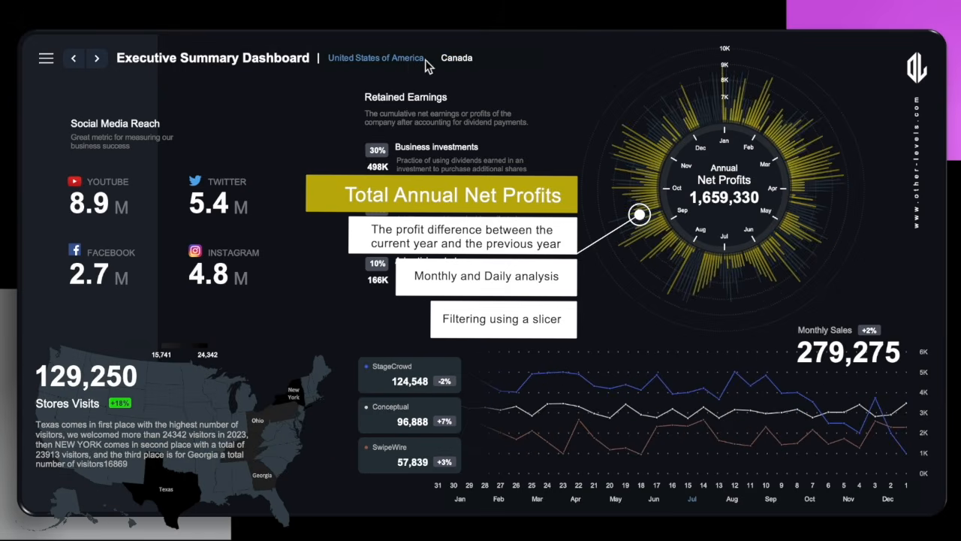
left_click(449, 61)
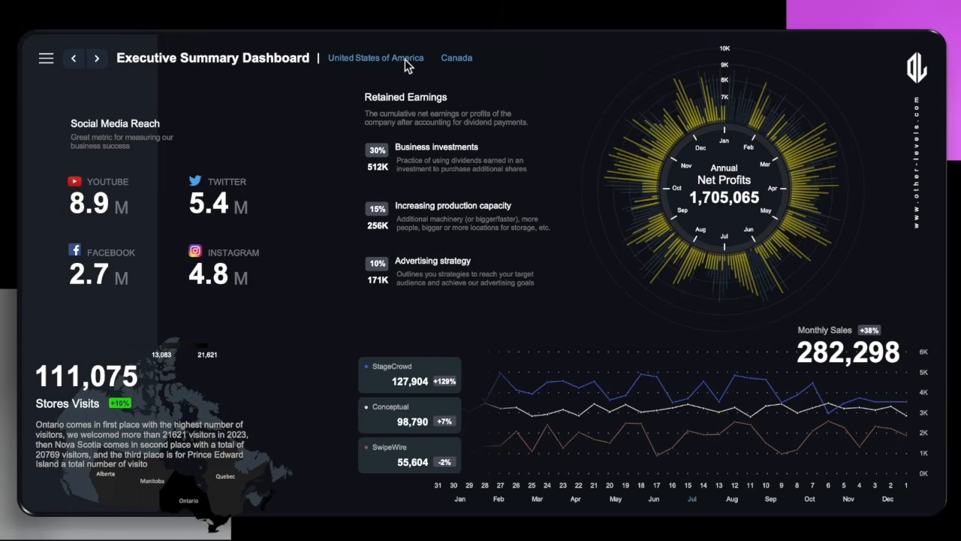
left_click(454, 57)
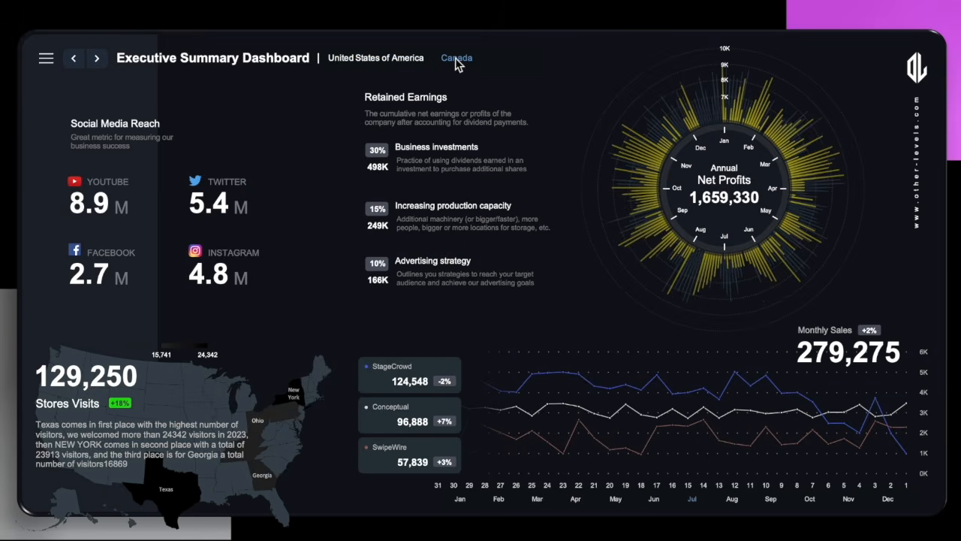
left_click(410, 59)
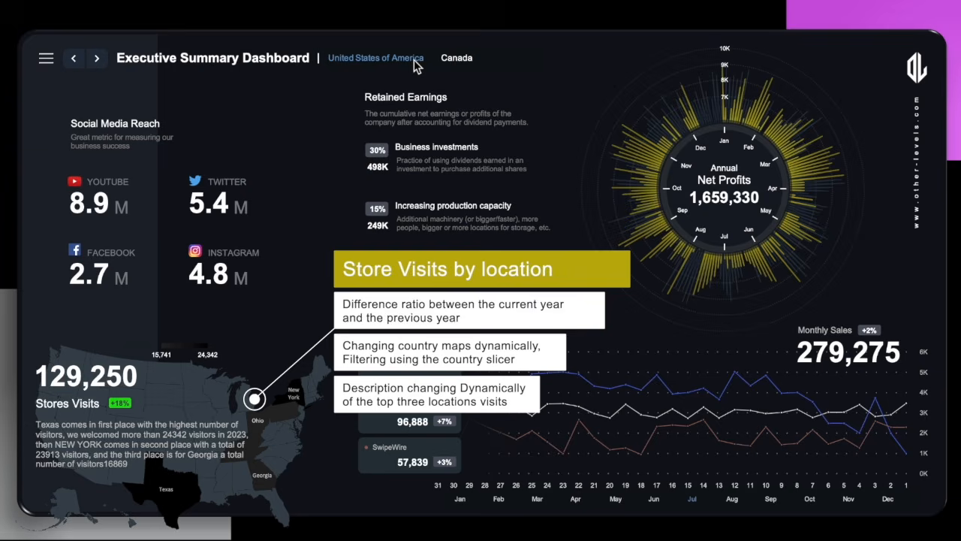
left_click(449, 59)
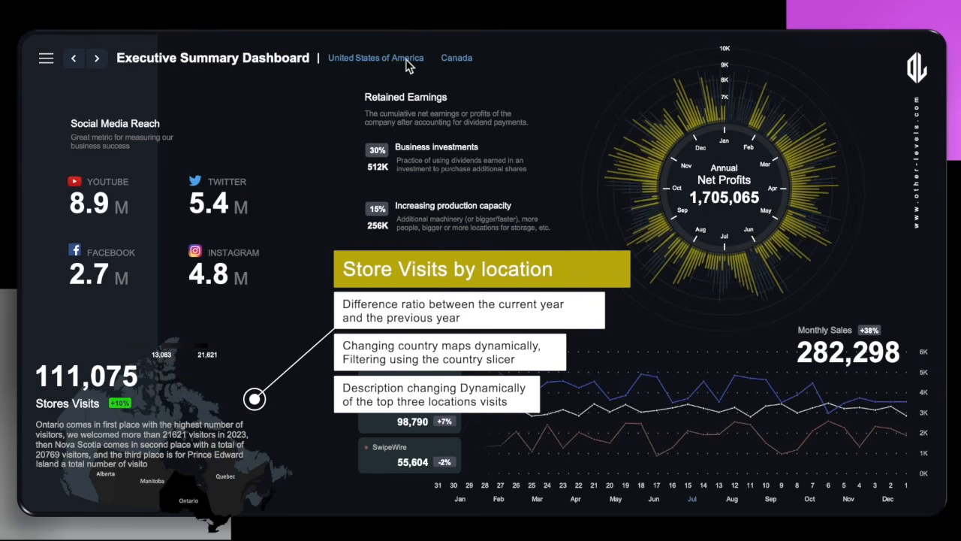
left_click(455, 58)
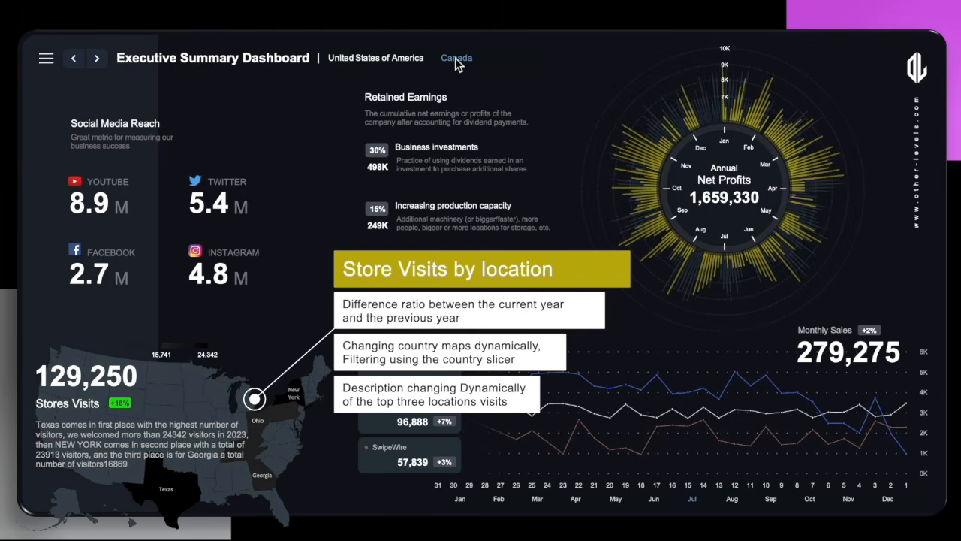
left_click(409, 60)
left_click(449, 61)
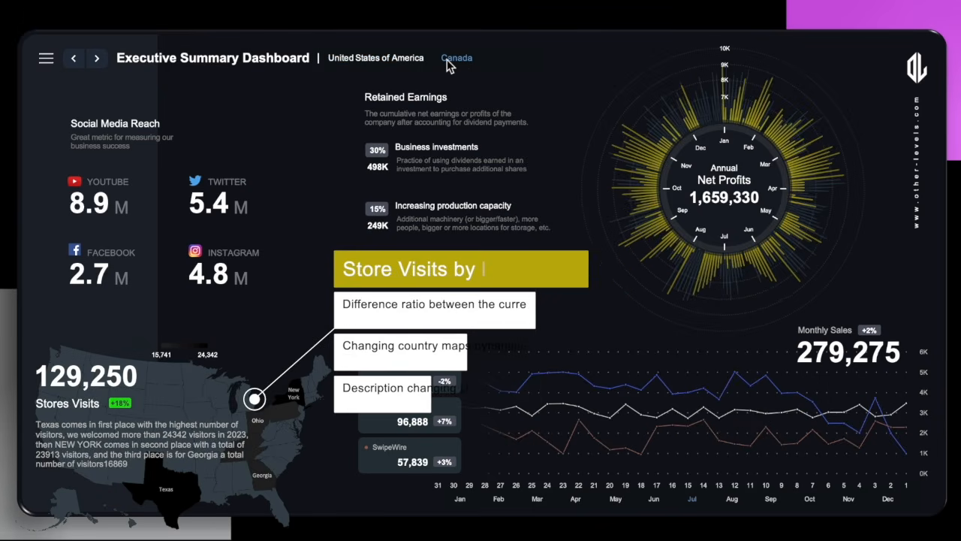
left_click(405, 59)
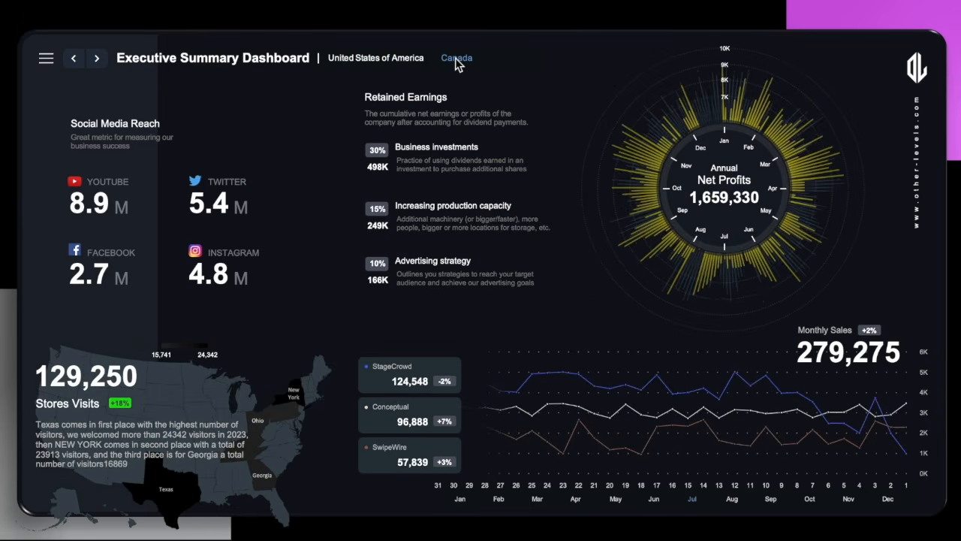
left_click(455, 58)
left_click(413, 66)
left_click(448, 65)
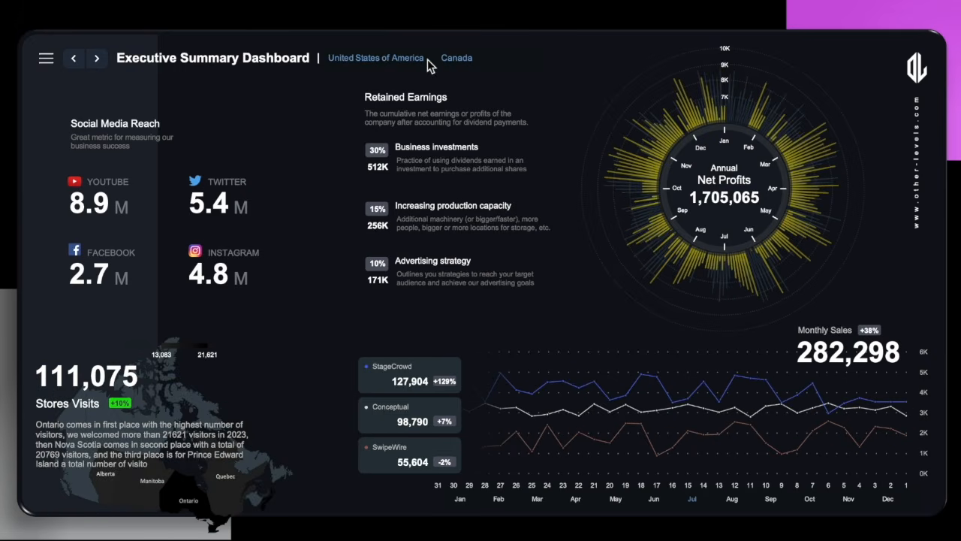
left_click(404, 59)
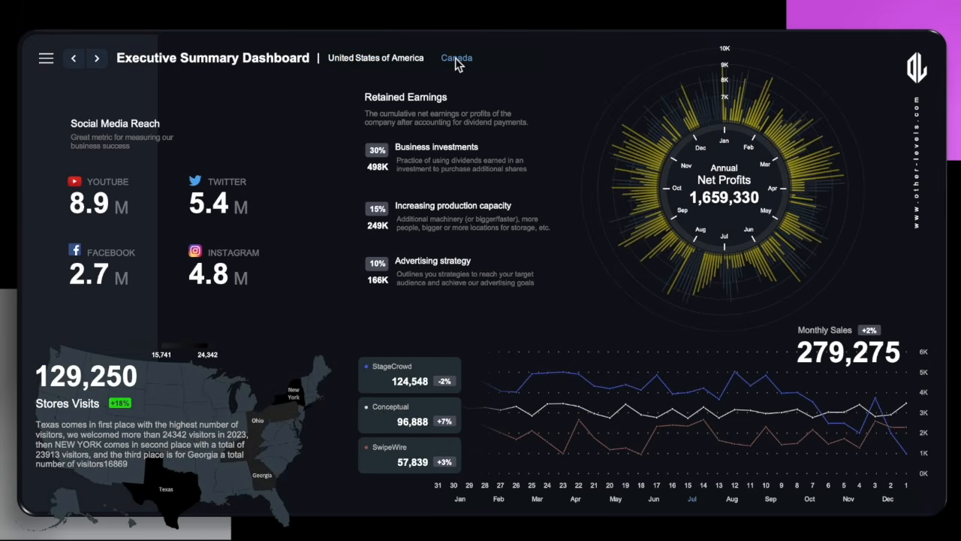
left_click(455, 58)
left_click(409, 60)
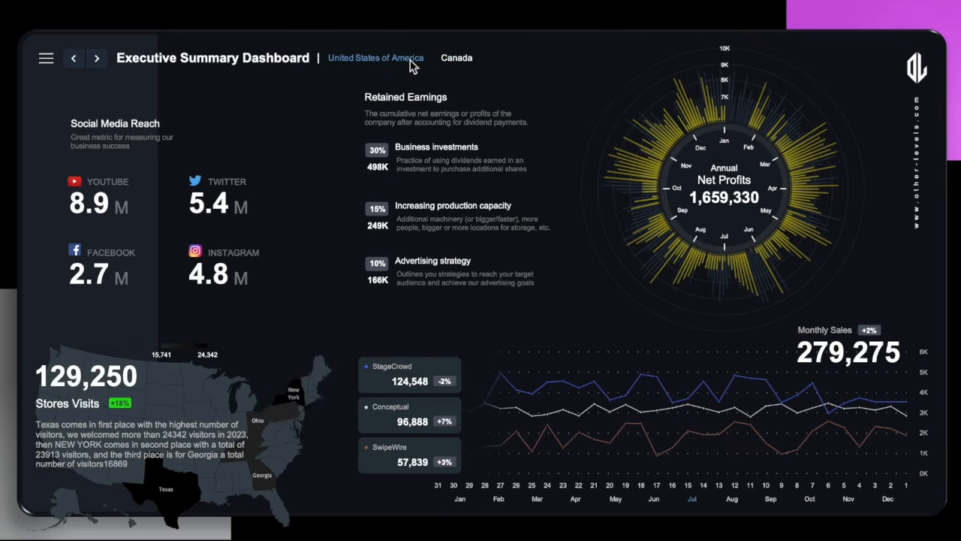
left_click(440, 60)
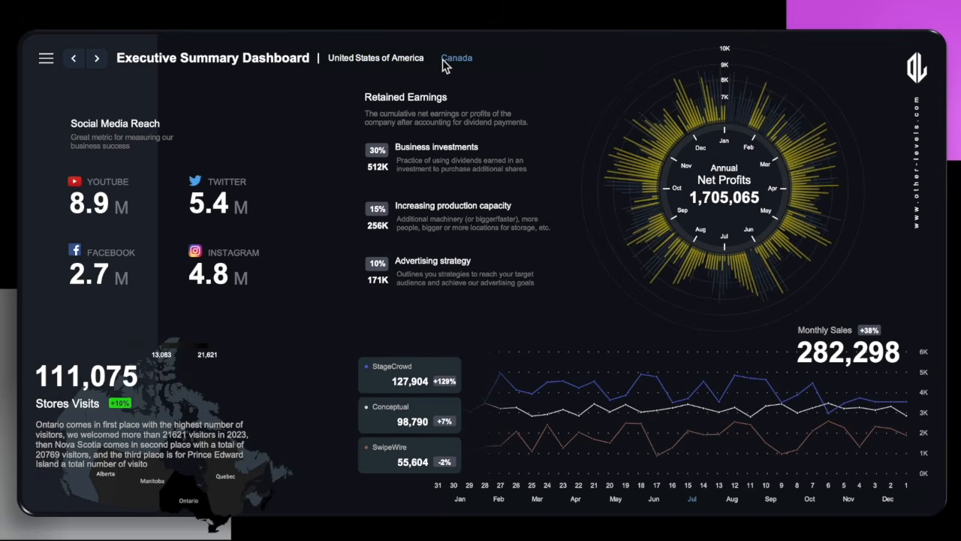
left_click(405, 59)
left_click(455, 58)
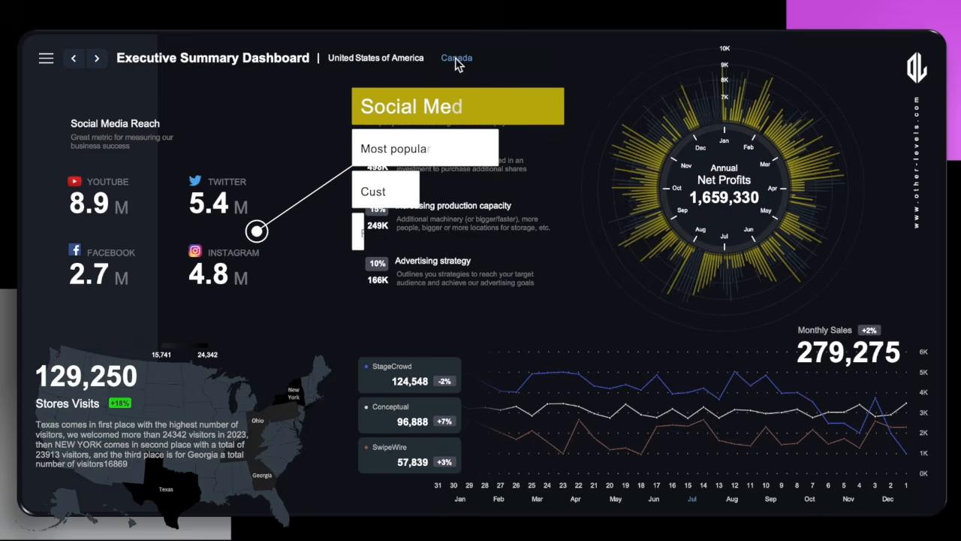
left_click(411, 59)
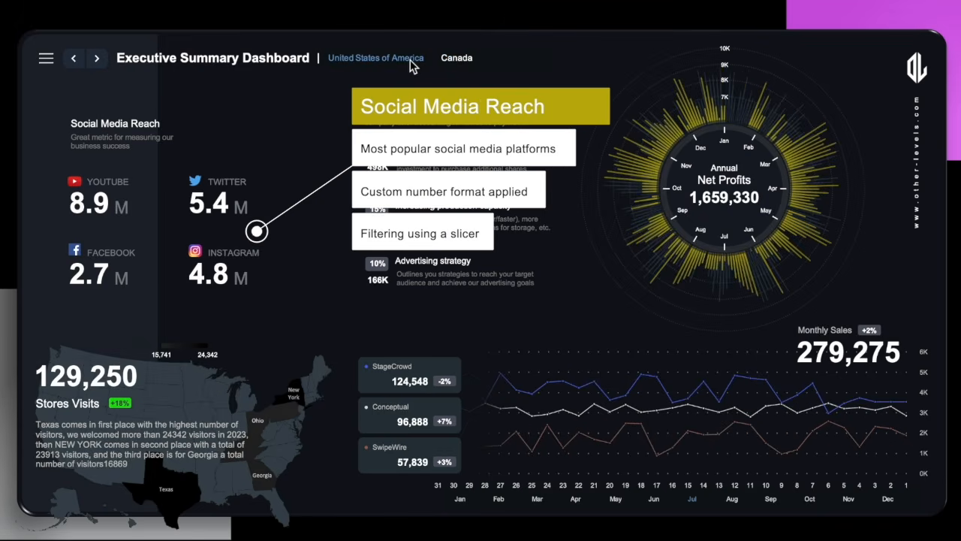
left_click(447, 60)
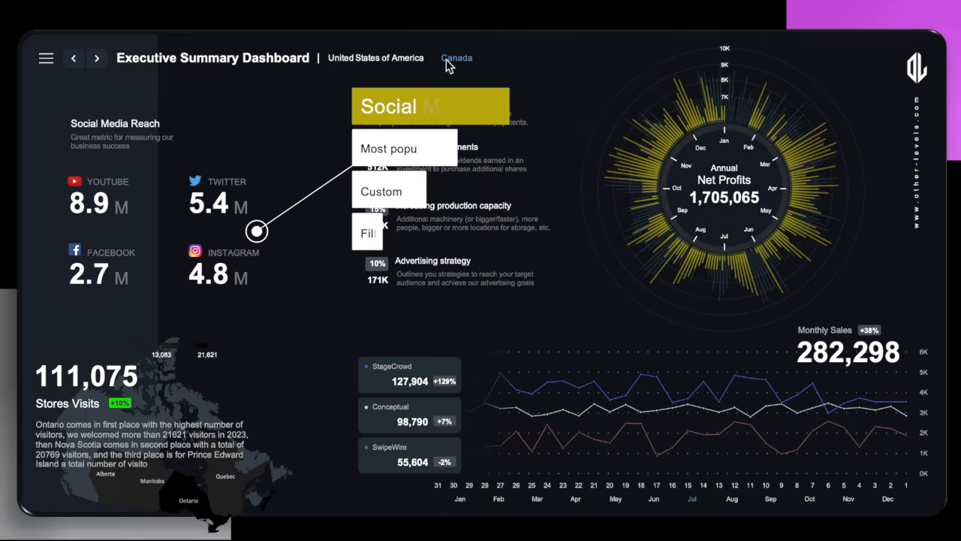
left_click(404, 60)
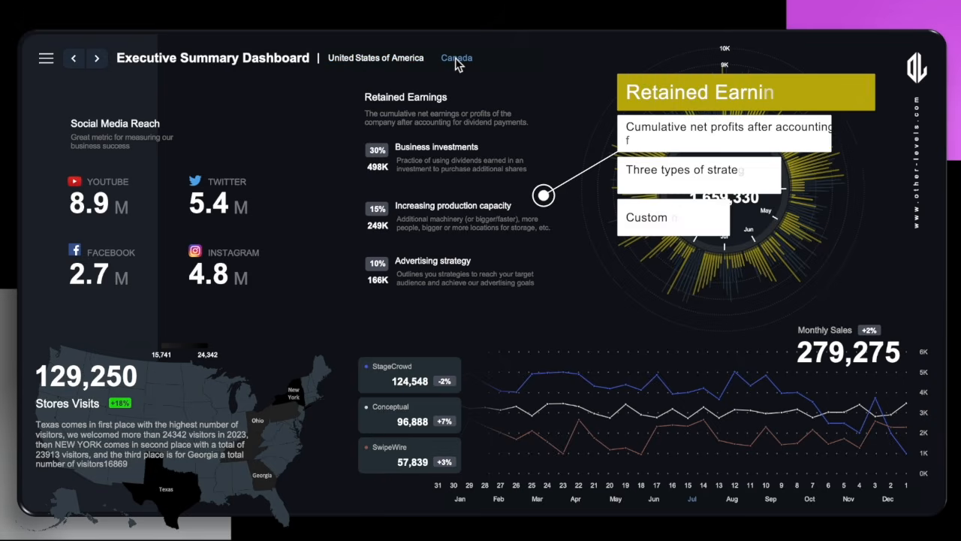
left_click(455, 60)
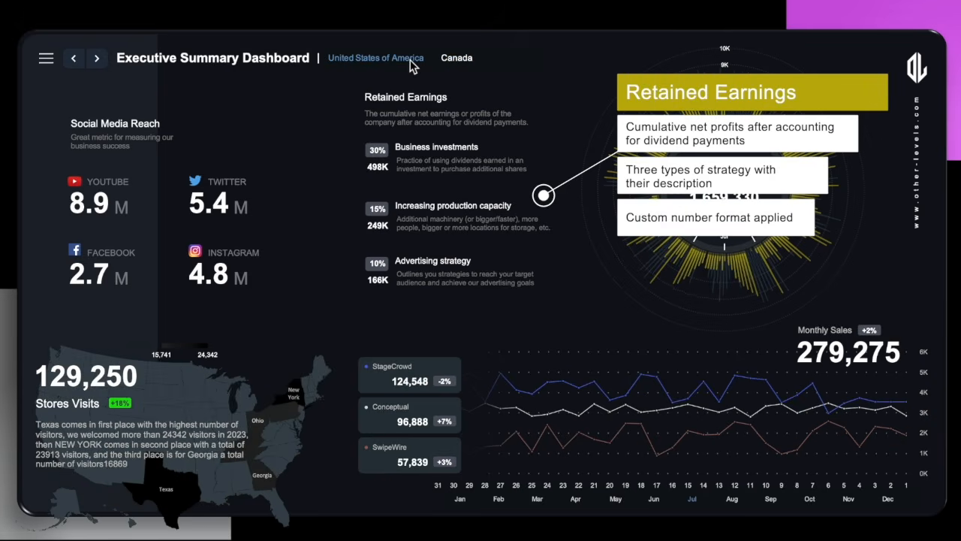
left_click(449, 60)
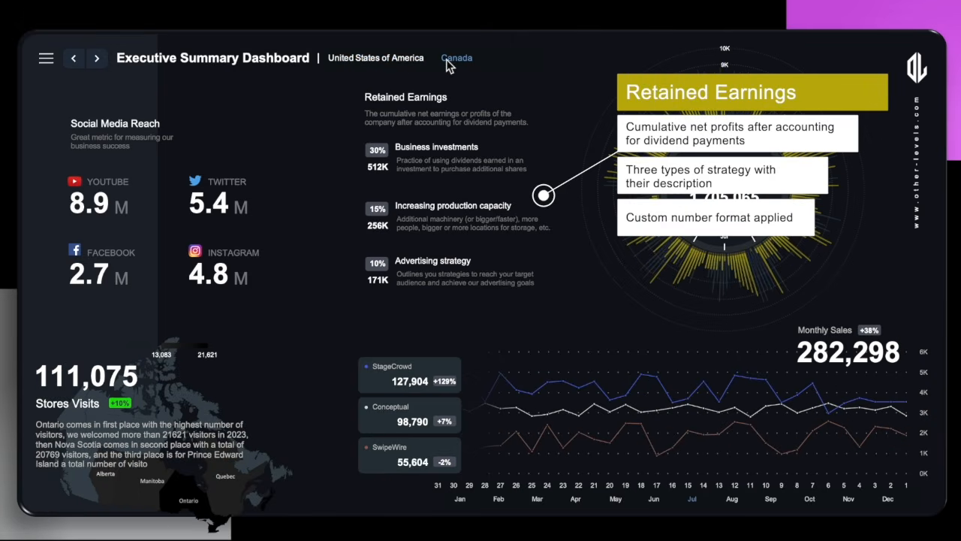
left_click(405, 59)
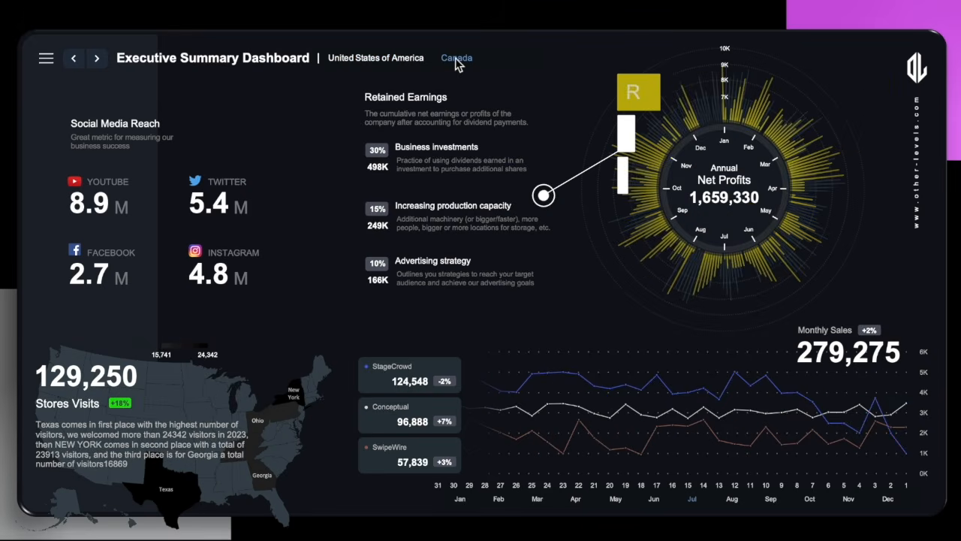
left_click(455, 58)
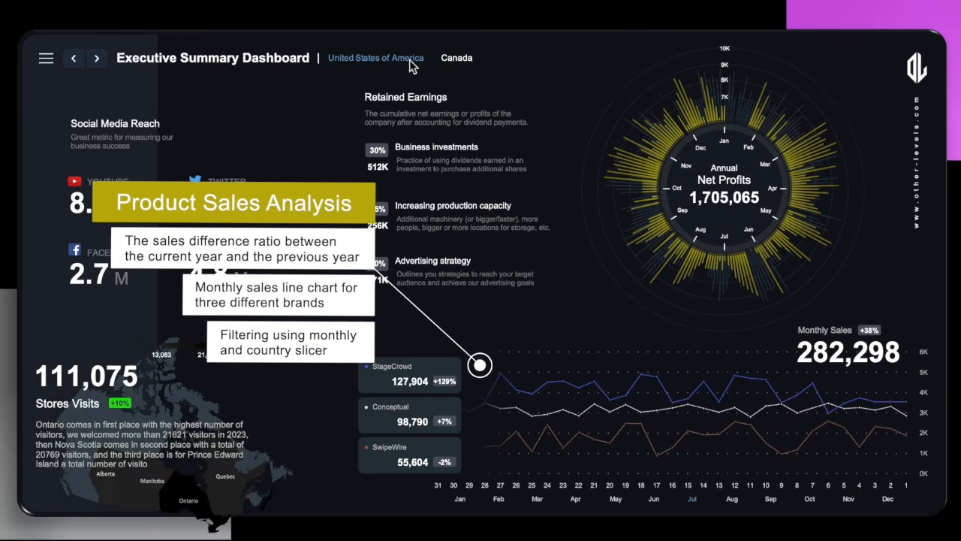
left_click(409, 59)
left_click(447, 62)
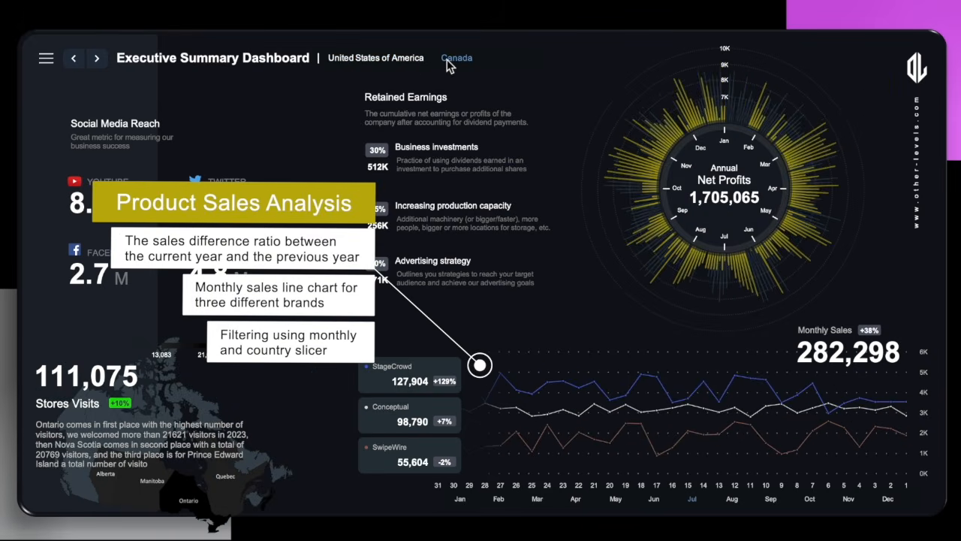
left_click(404, 59)
left_click(455, 60)
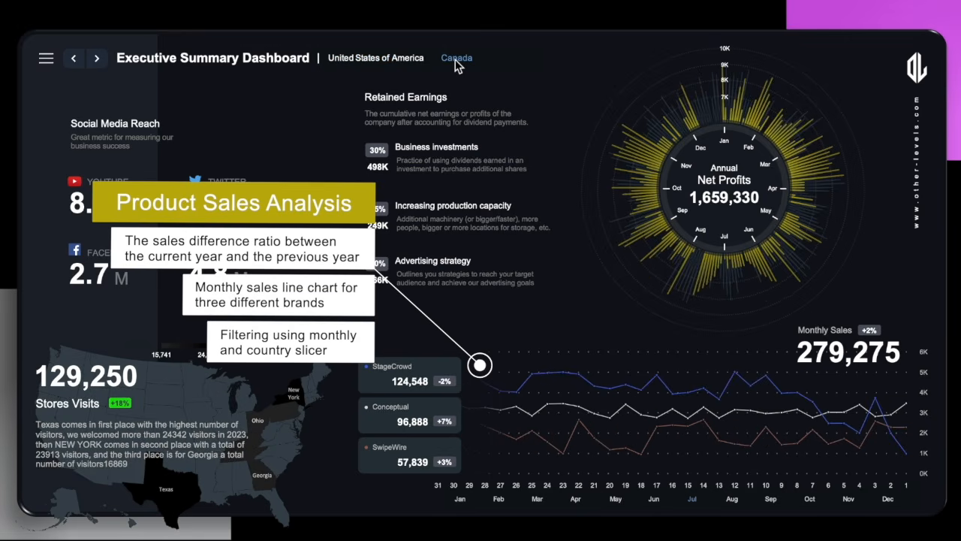
left_click(412, 64)
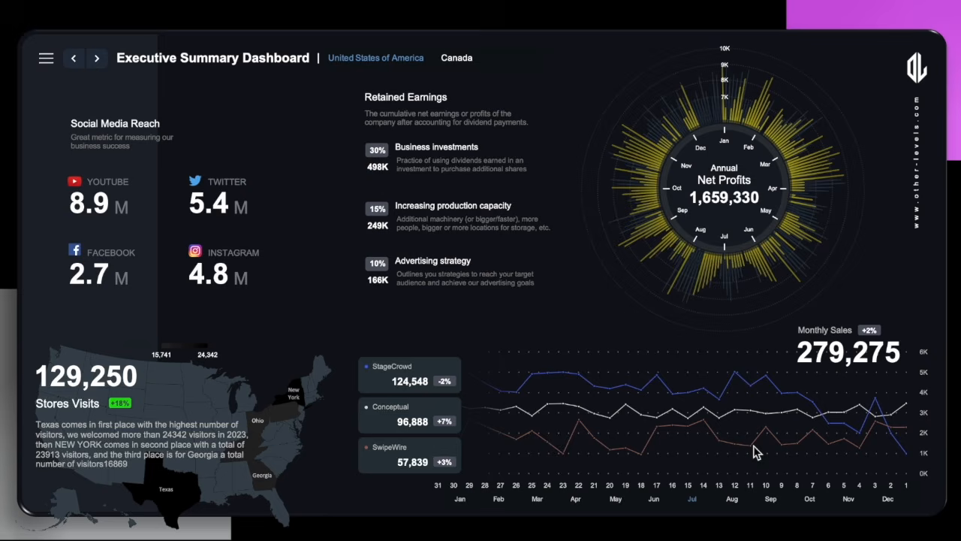
Filter the monthly sales chart by Sep, then Aug, then Jul with the month slicer.
left_click(772, 500)
left_click(736, 500)
left_click(691, 501)
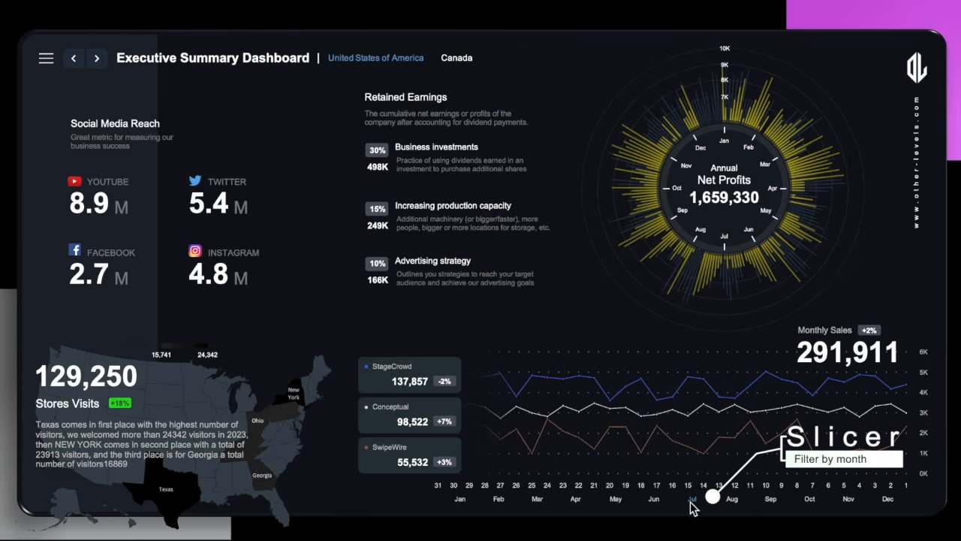
Switch the country filter to Canada and back to United States of America, then go to the next dashboard.
left_click(457, 57)
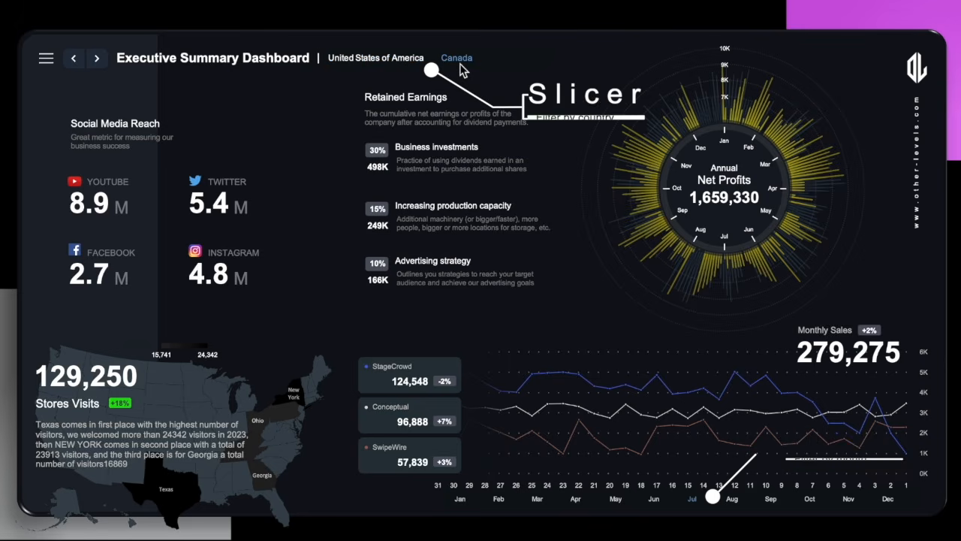
left_click(412, 64)
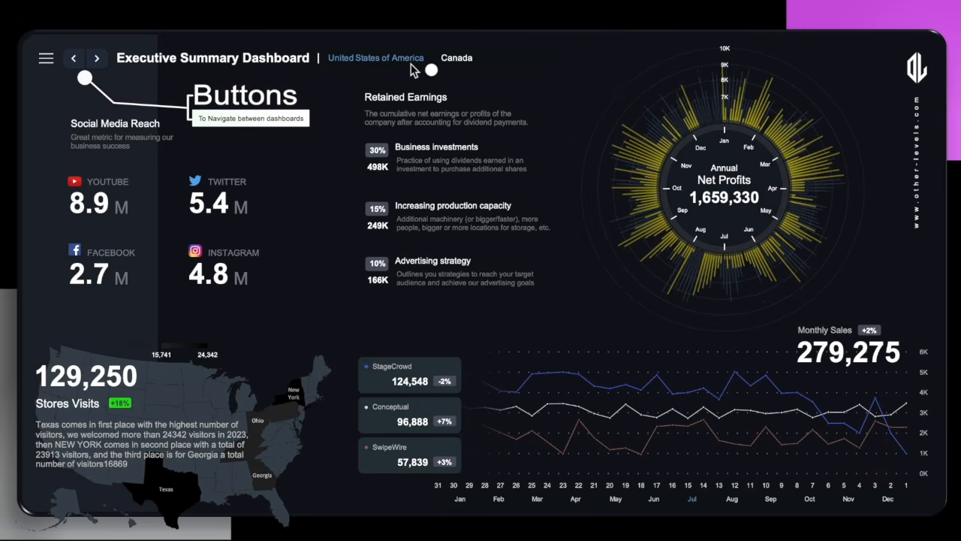
left_click(99, 60)
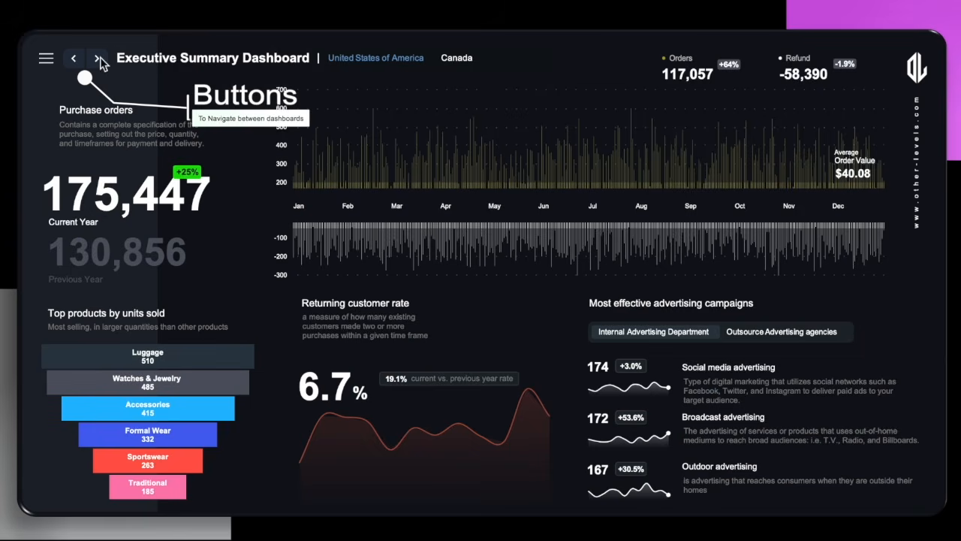
Step back and forward between dashboards, then toggle the country slicer between Canada and United States of America, ending on United States of America.
left_click(76, 60)
left_click(97, 60)
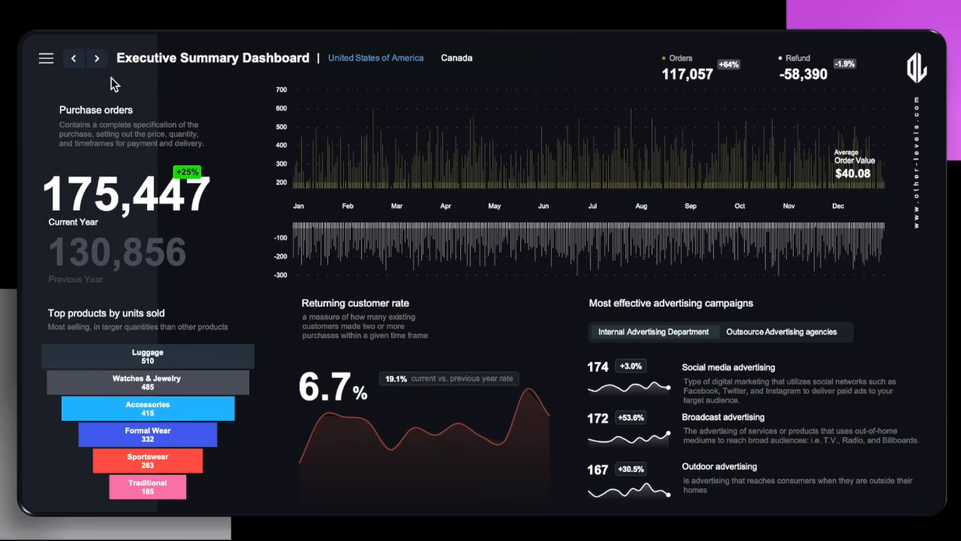
left_click(466, 63)
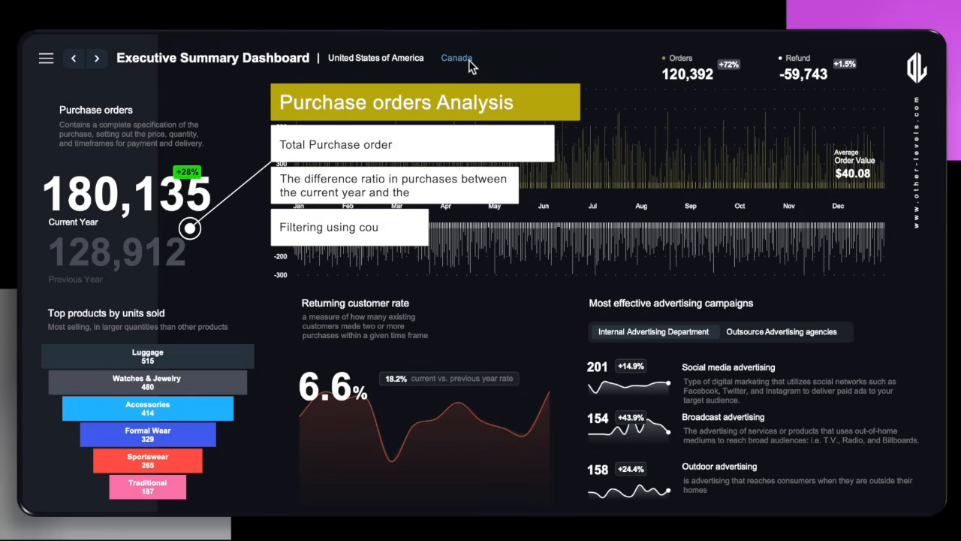
left_click(408, 60)
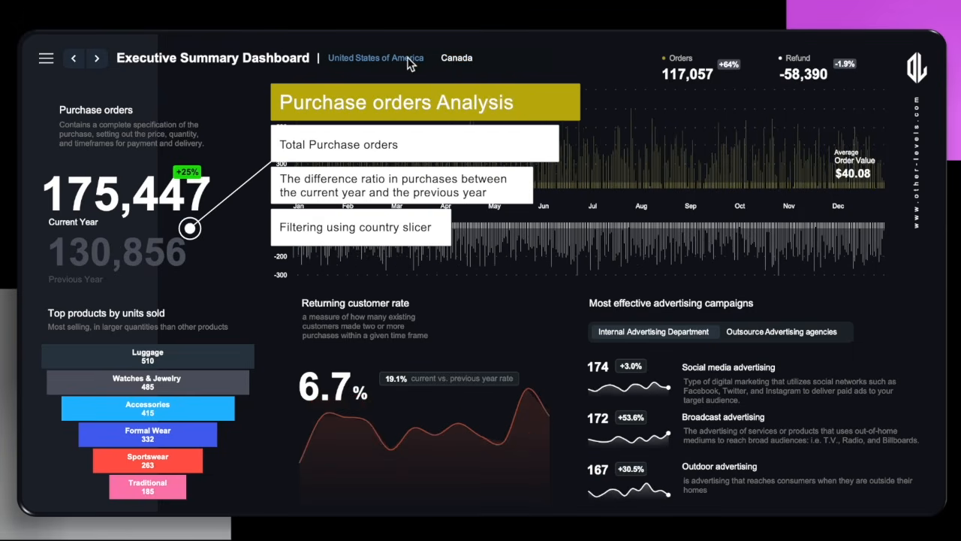
left_click(460, 61)
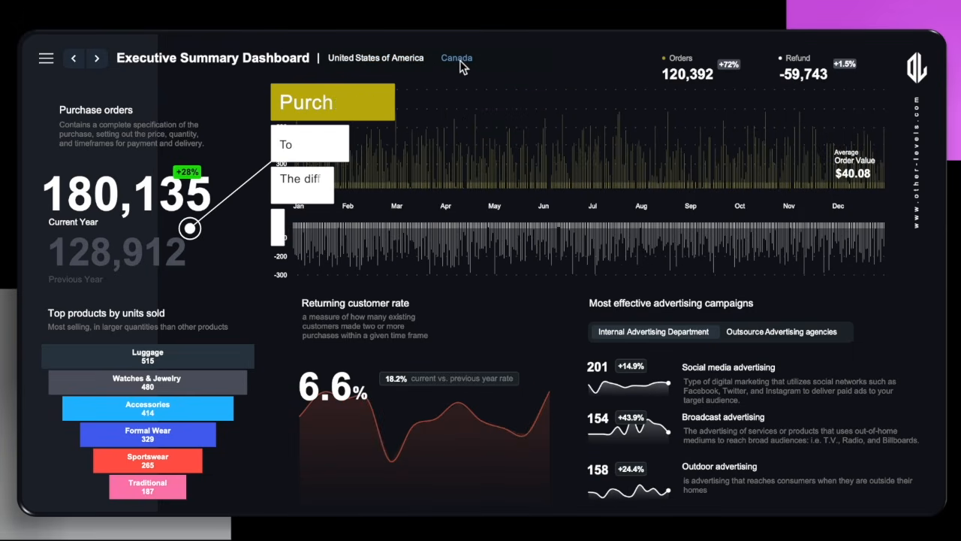
left_click(399, 63)
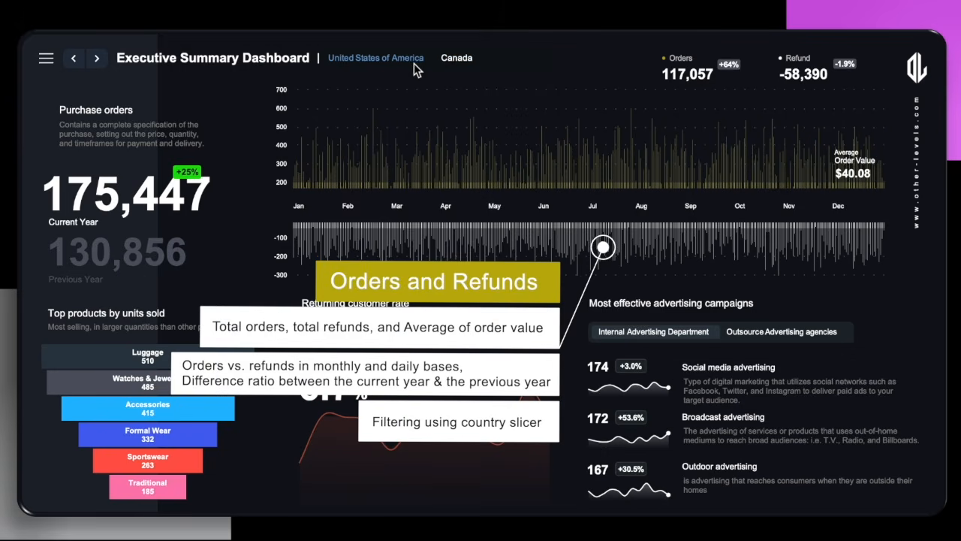
left_click(458, 60)
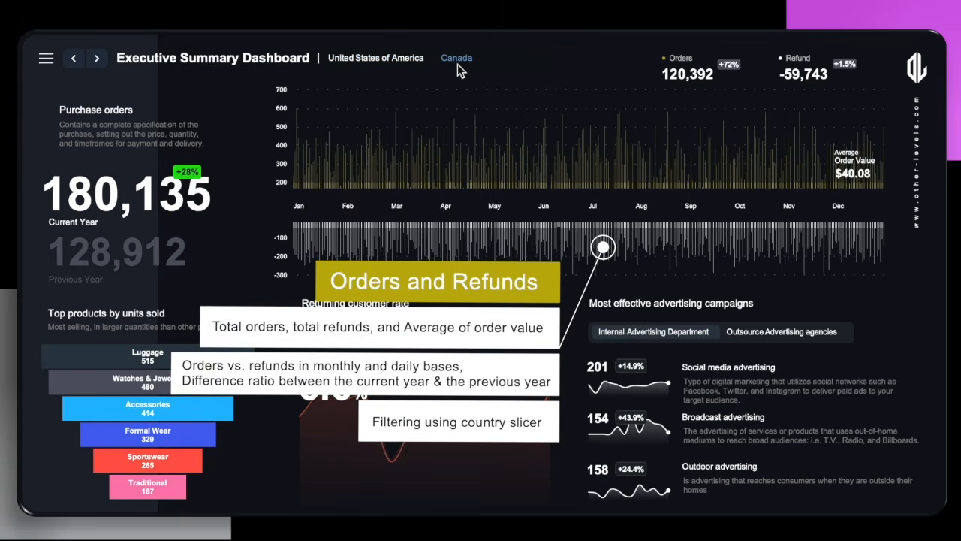
left_click(405, 66)
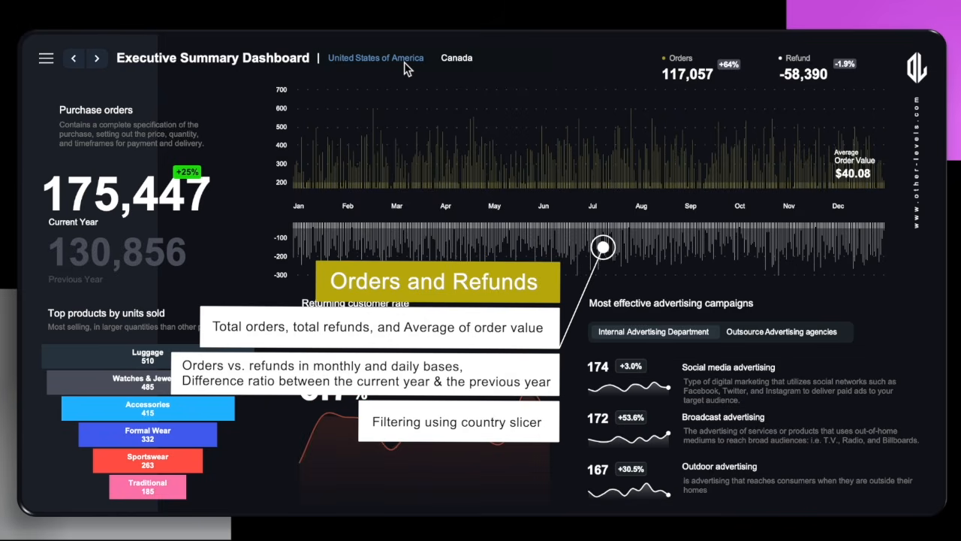
left_click(451, 63)
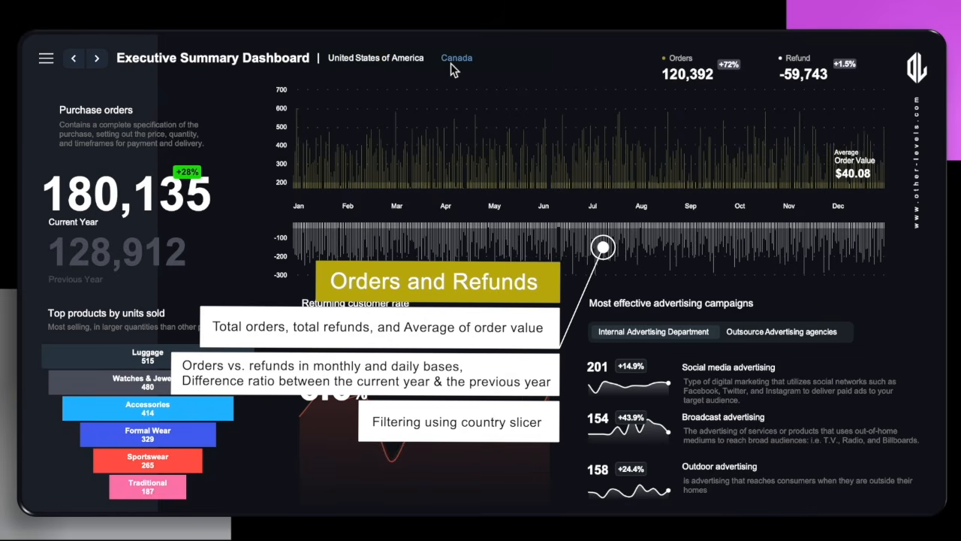
left_click(399, 66)
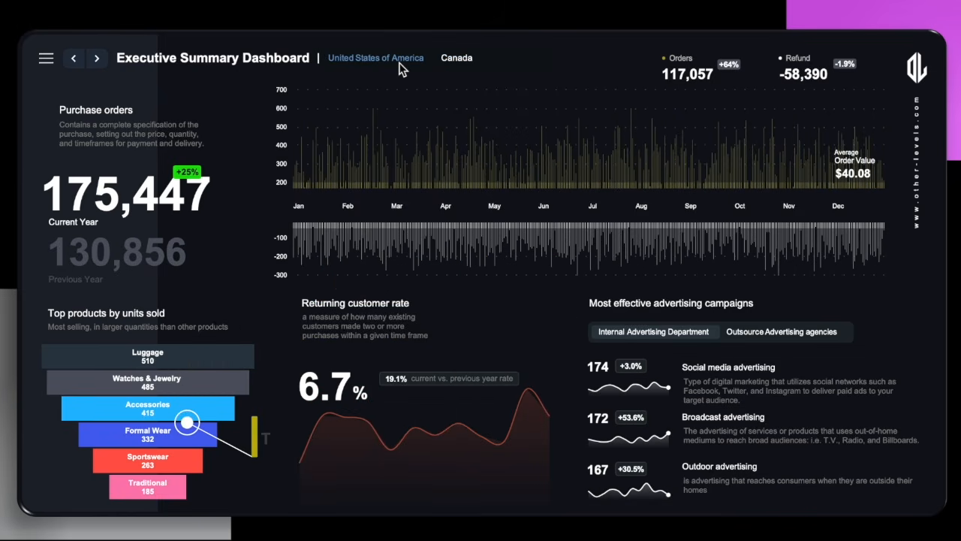
left_click(450, 61)
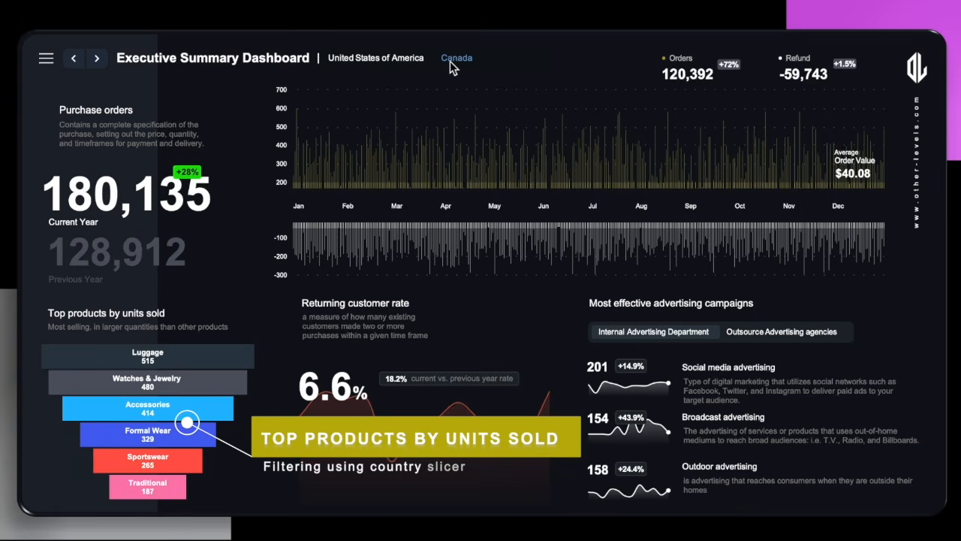
left_click(398, 61)
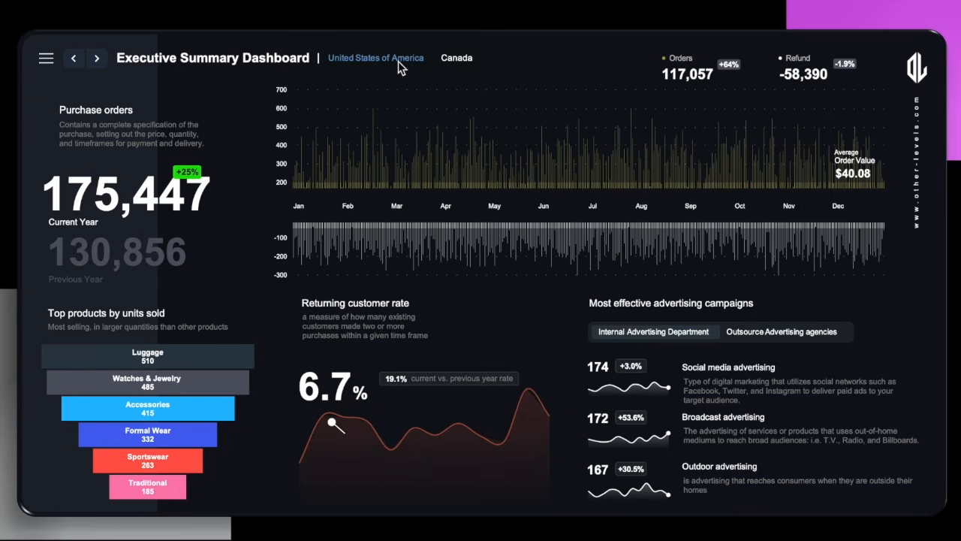
left_click(452, 59)
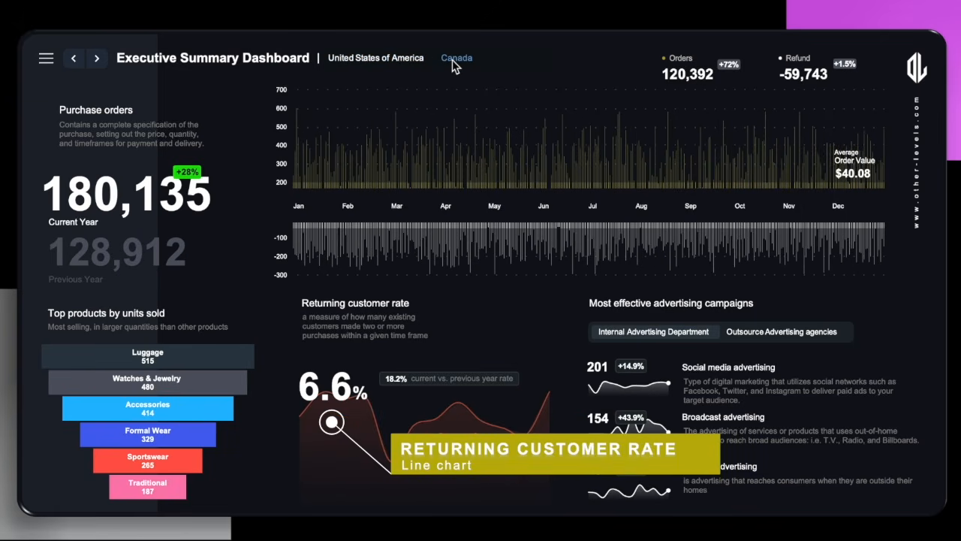
left_click(385, 57)
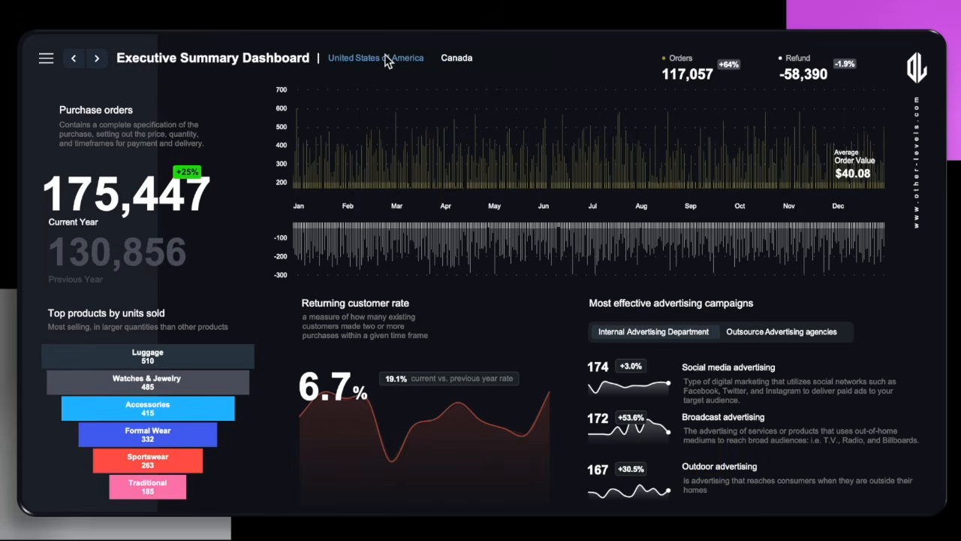
left_click(454, 60)
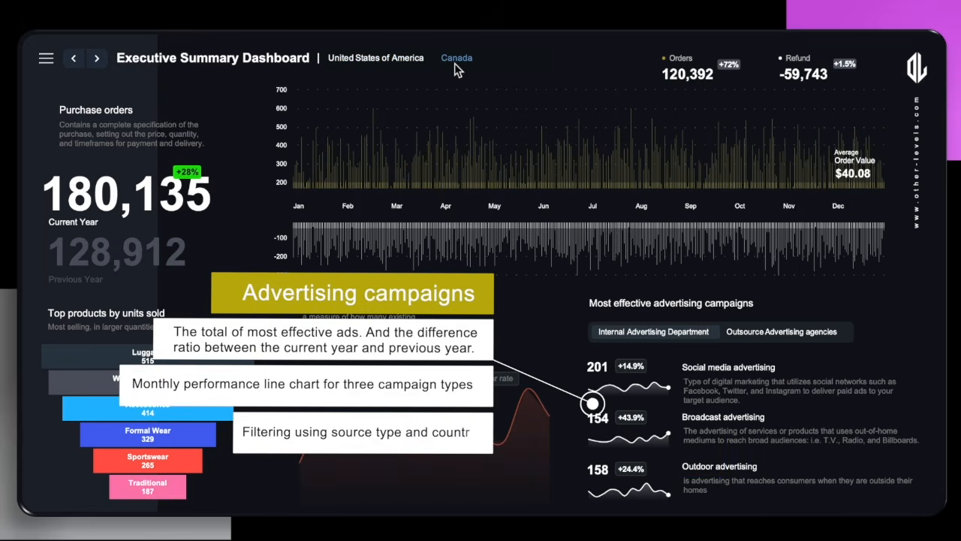
left_click(413, 60)
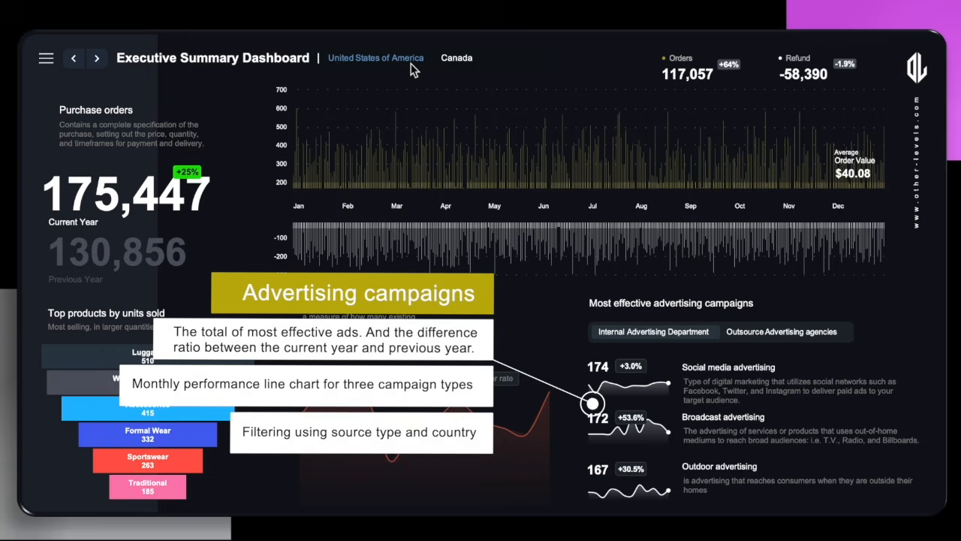
Toggle the advertising source slicer between Outsource Advertising agencies and Internal Advertising Department, ending on Internal Advertising Department.
left_click(815, 337)
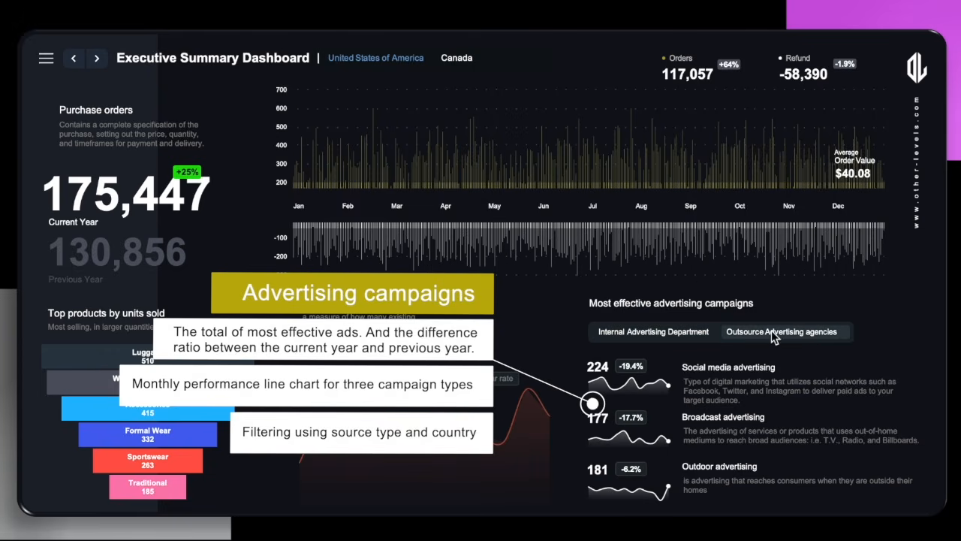
left_click(708, 338)
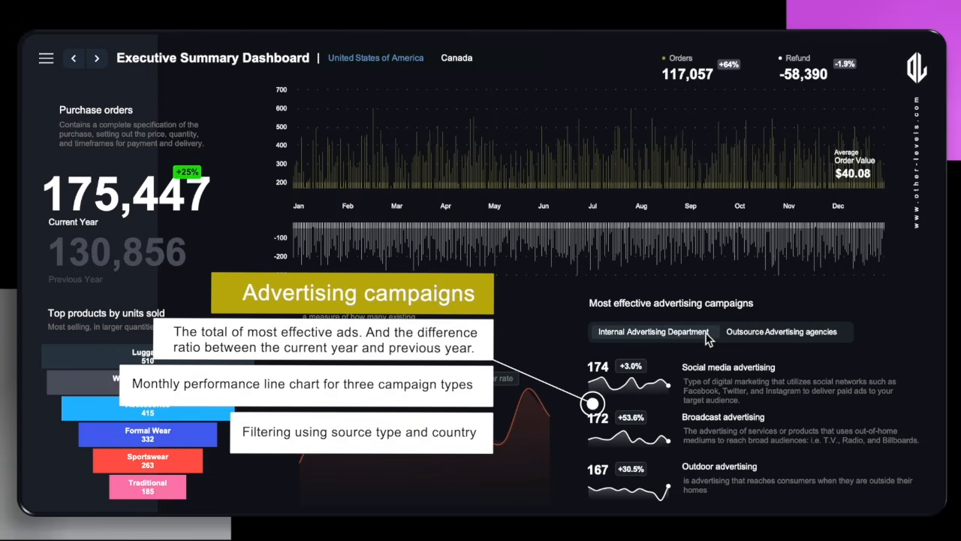
left_click(777, 333)
left_click(698, 333)
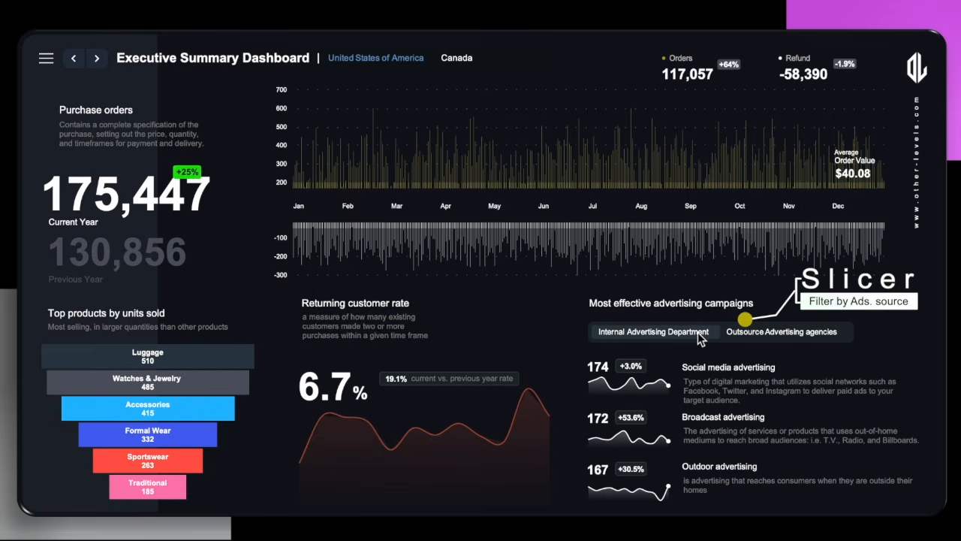
left_click(774, 336)
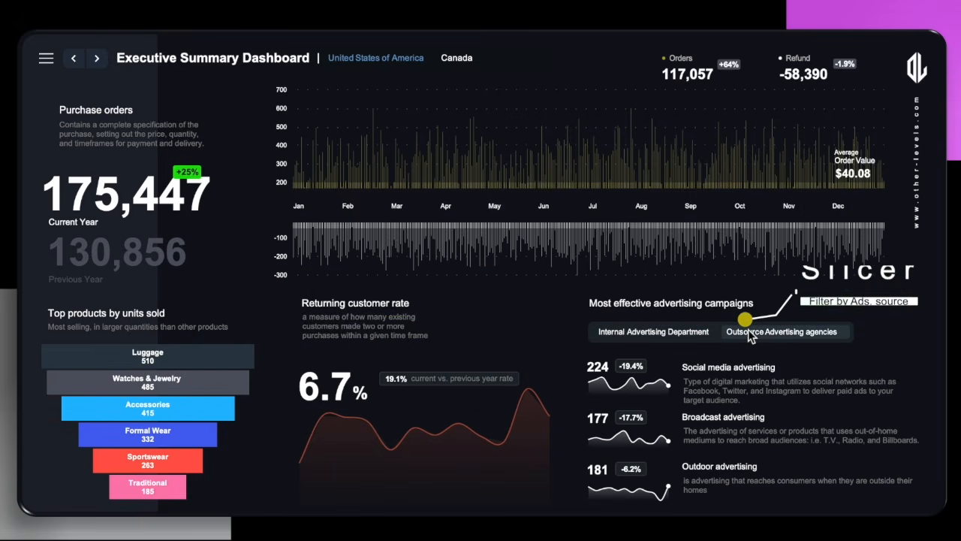
left_click(701, 335)
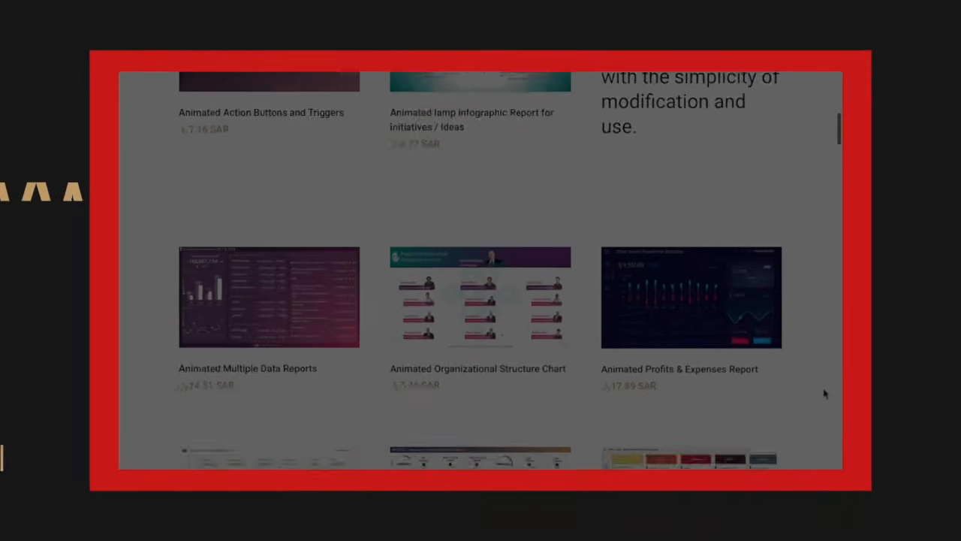
scroll(824, 393, "down", 20)
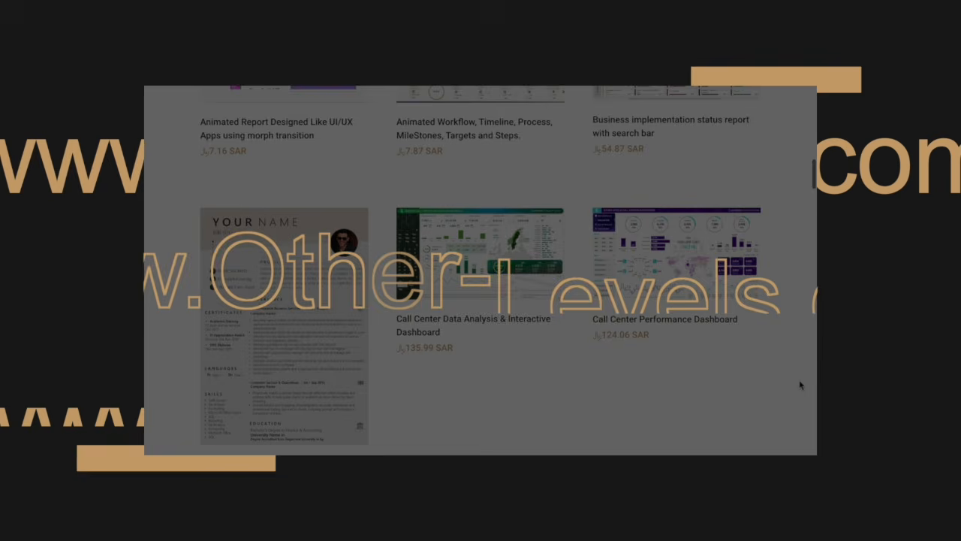
scroll(801, 385, "down", 20)
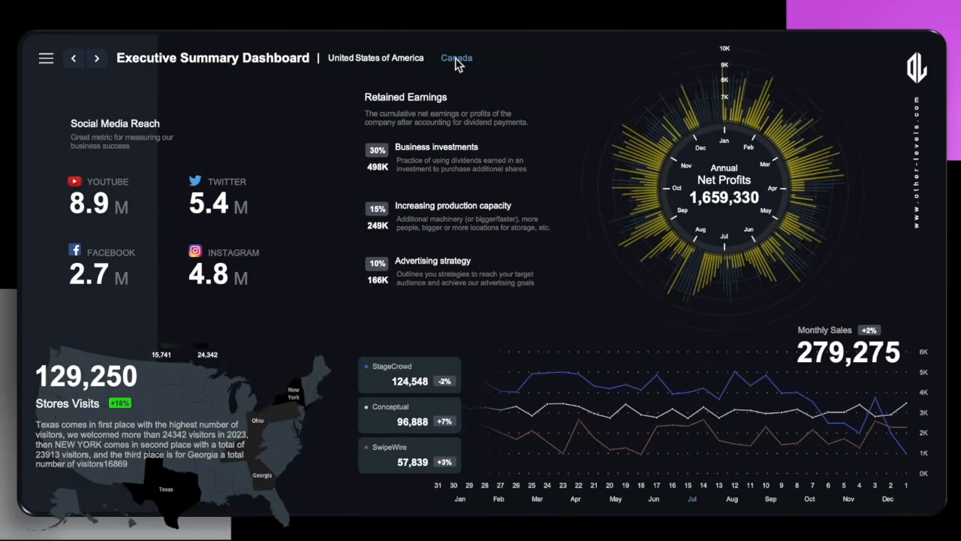
On the second dashboard, toggle the country slicer between United States of America and Canada, ending on Canada.
left_click(457, 67)
left_click(413, 66)
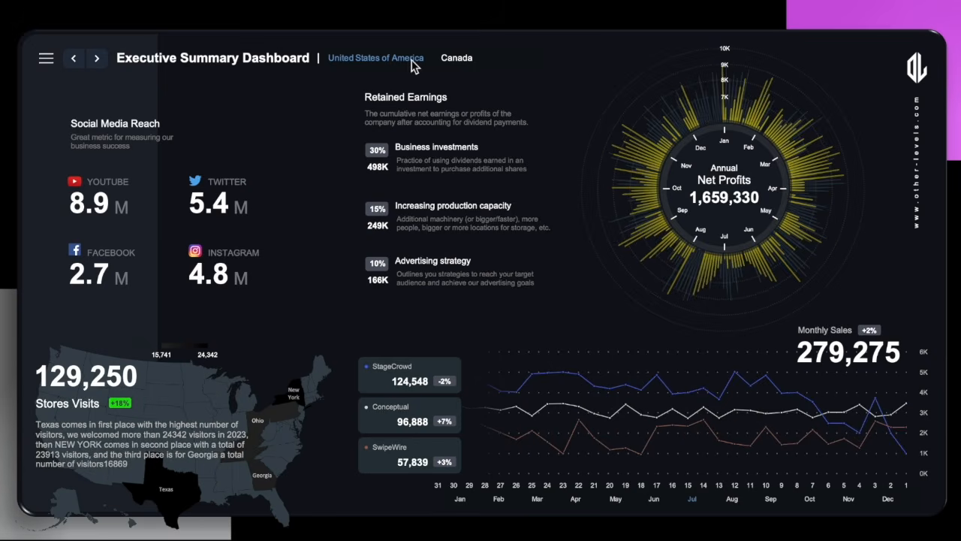
left_click(447, 63)
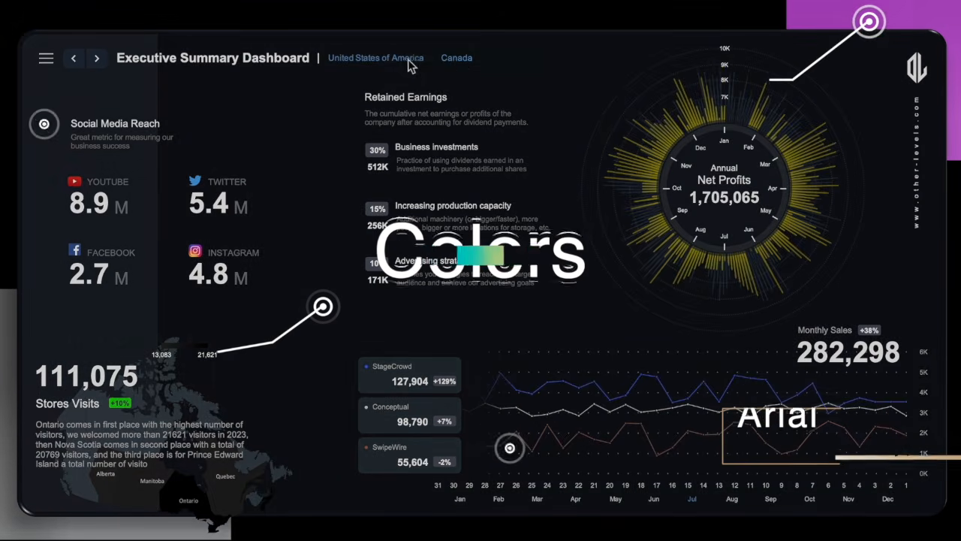
left_click(419, 63)
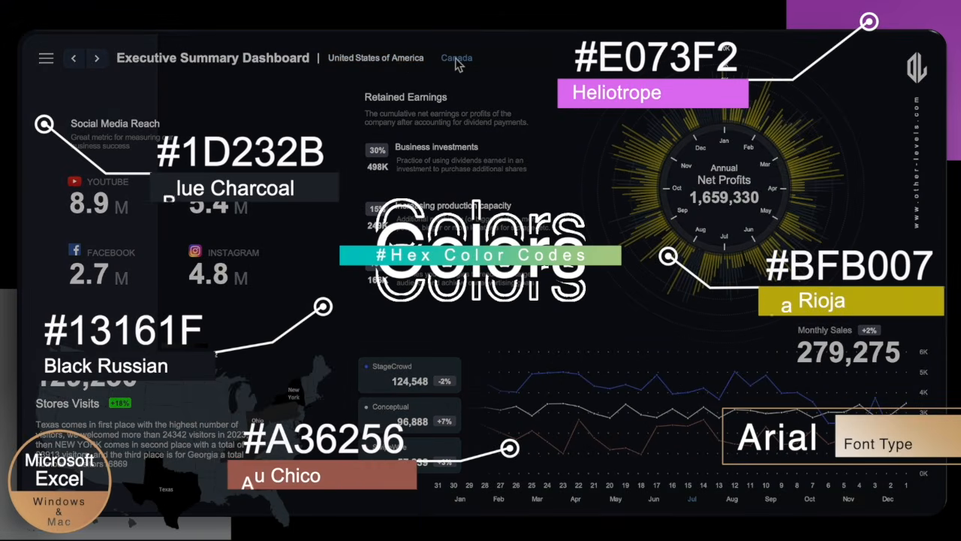
left_click(455, 57)
left_click(412, 66)
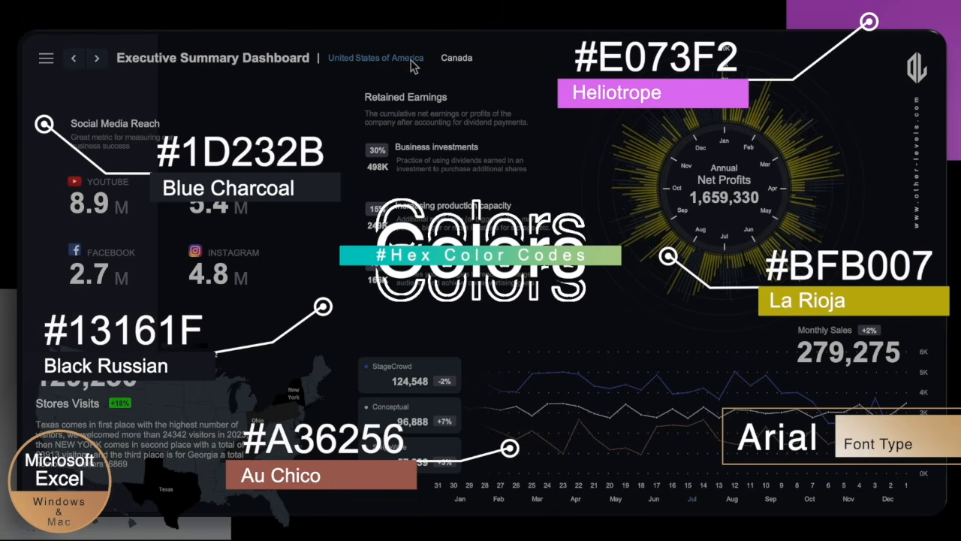
left_click(447, 59)
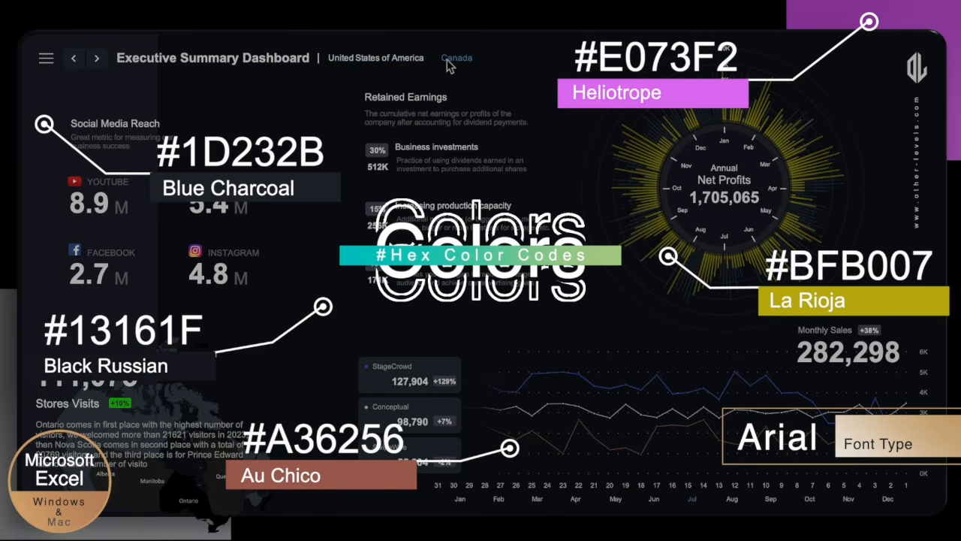
left_click(405, 60)
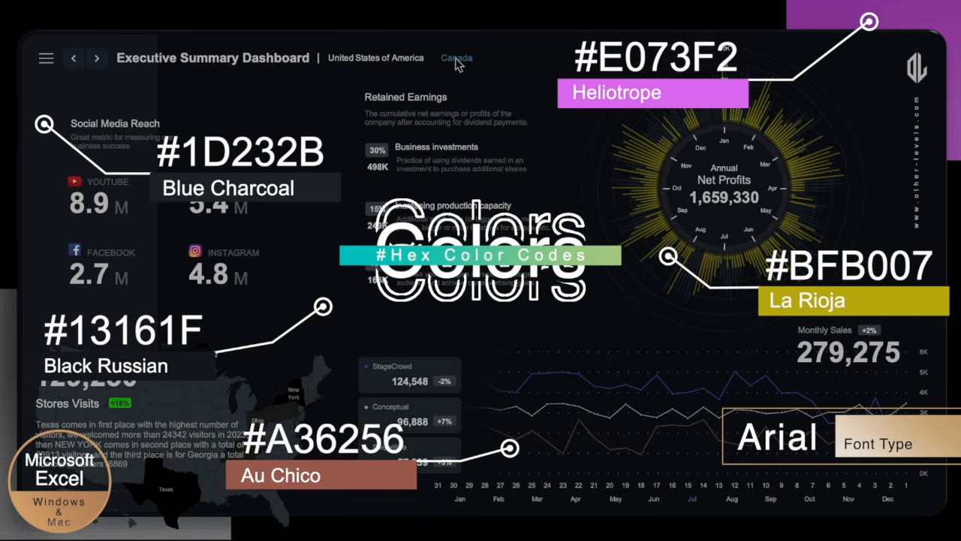
left_click(455, 58)
left_click(409, 59)
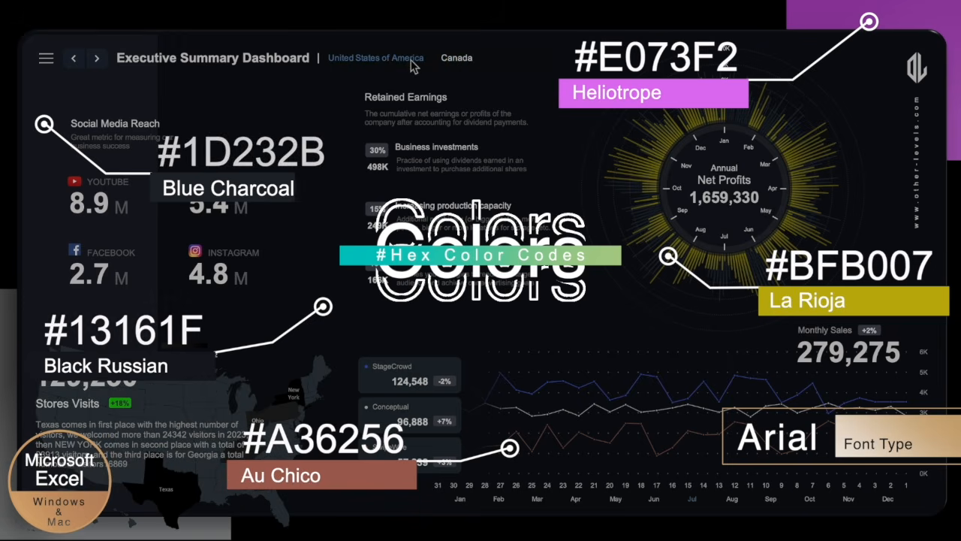
left_click(450, 59)
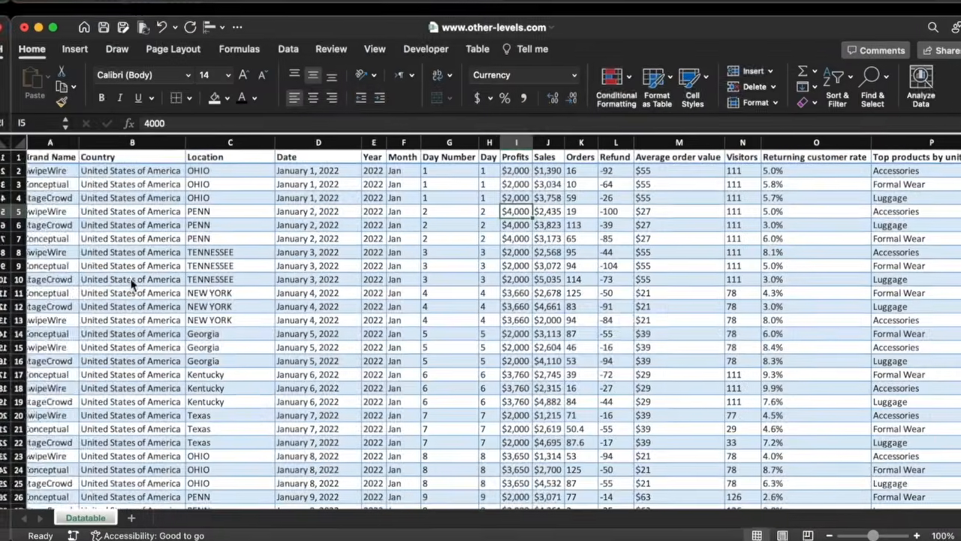
Insert a new blank column before the Brand Name column in the Datatable sheet.
scroll(131, 284, "right", 15)
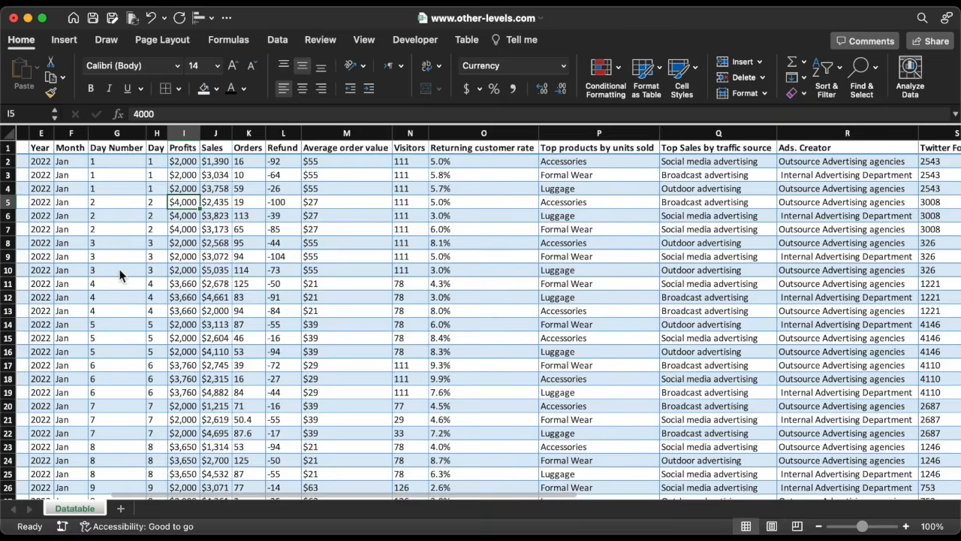
scroll(119, 276, "left", 15)
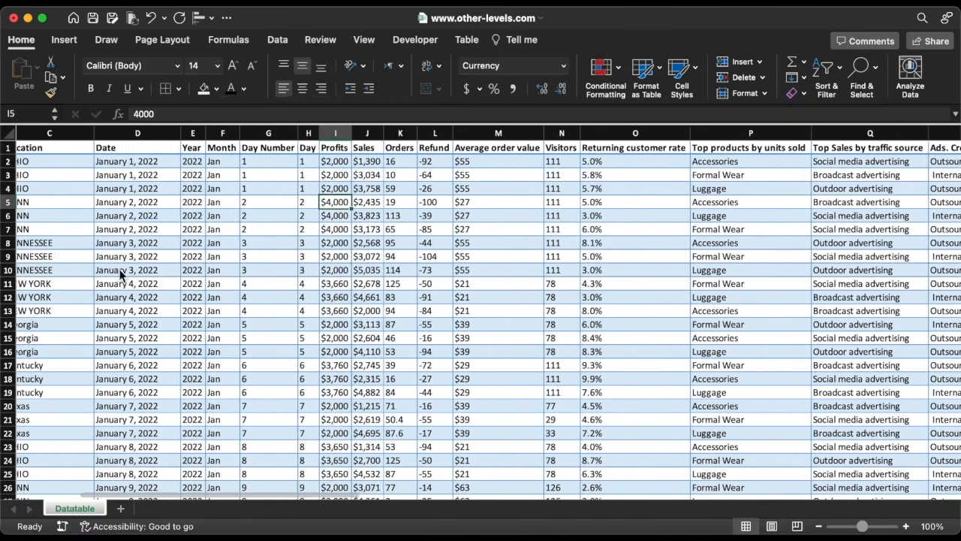
scroll(119, 276, "down", 20)
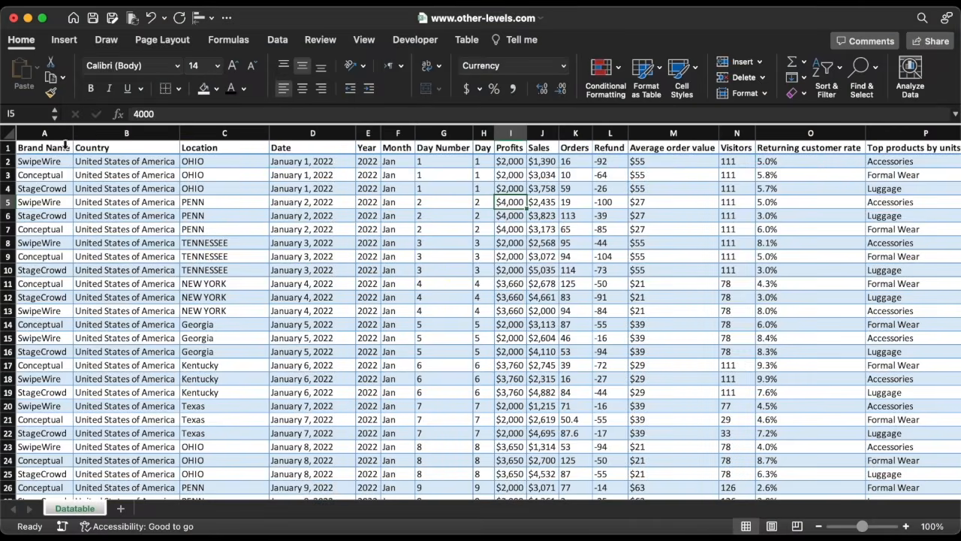
left_click(66, 146)
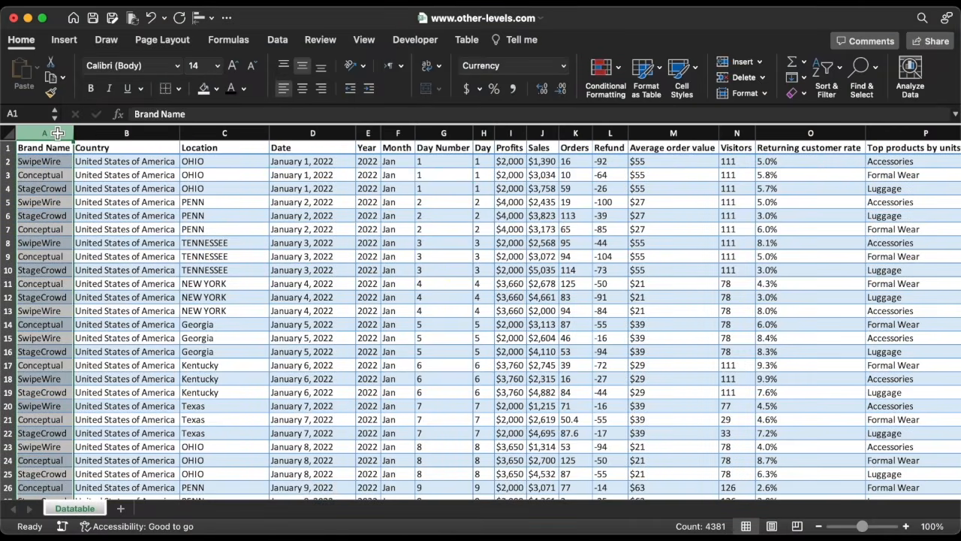
left_click(739, 62)
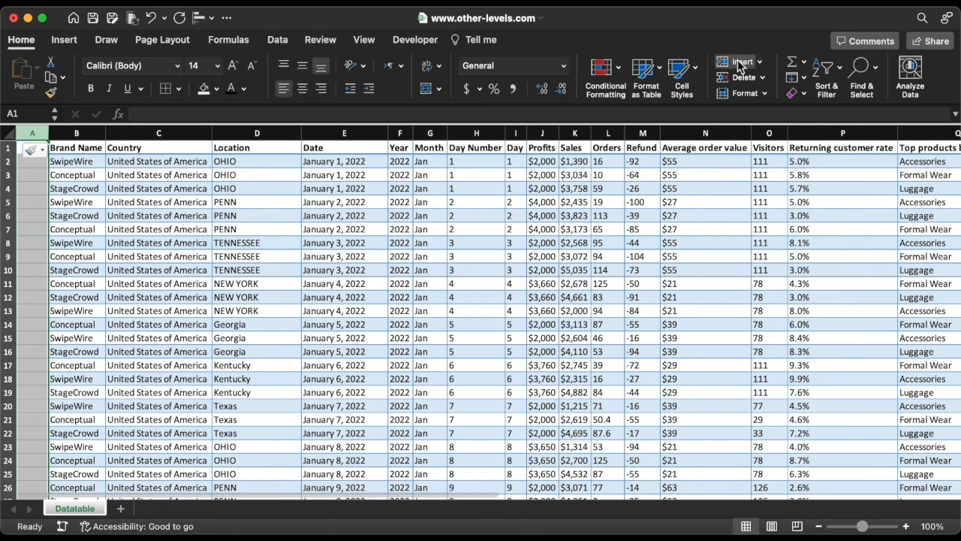
Insert a second blank column before Brand Name and two blank rows above the table.
left_click(740, 62)
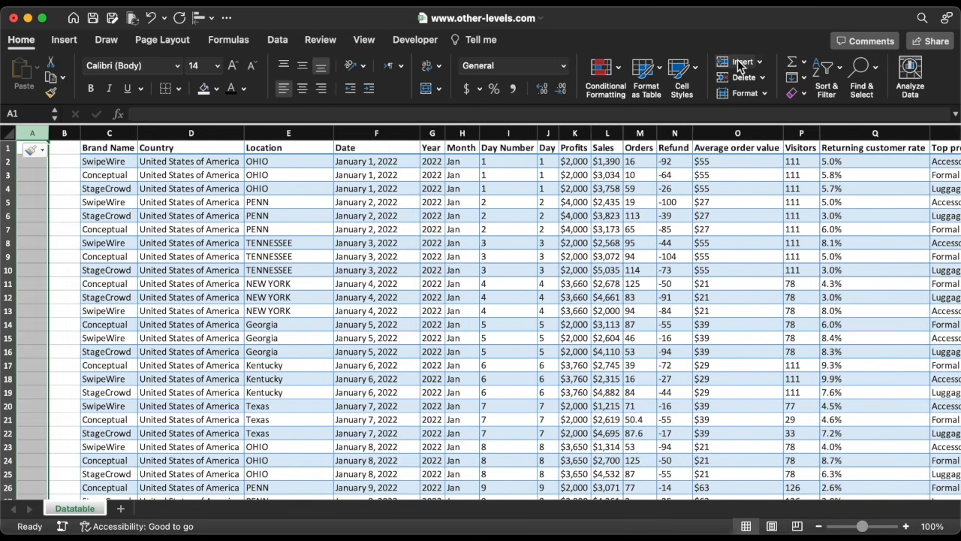
left_click(8, 148)
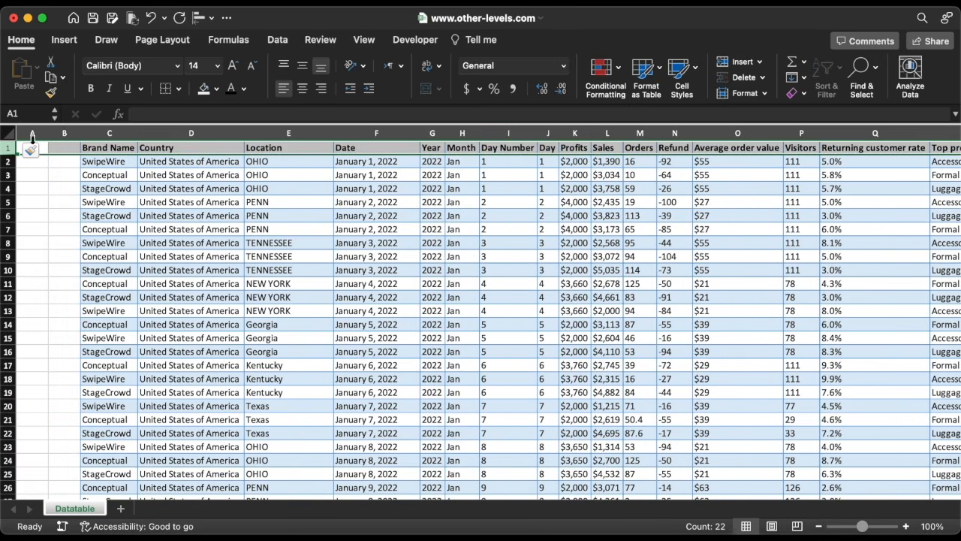
left_click(729, 65)
left_click(729, 65)
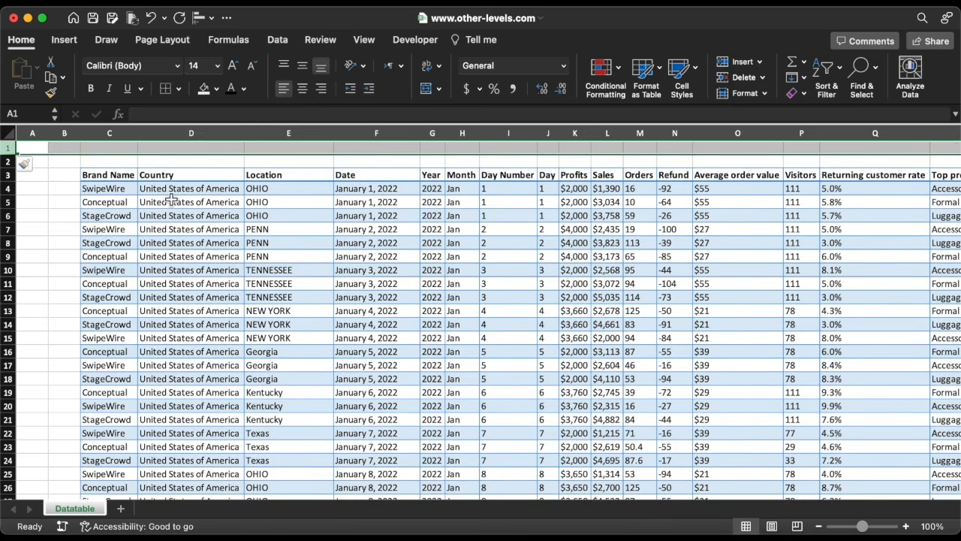
Increase the heights of the two top rows, the header row, and the data rows to about 33 pixels.
left_click_drag(7, 155, 9, 166)
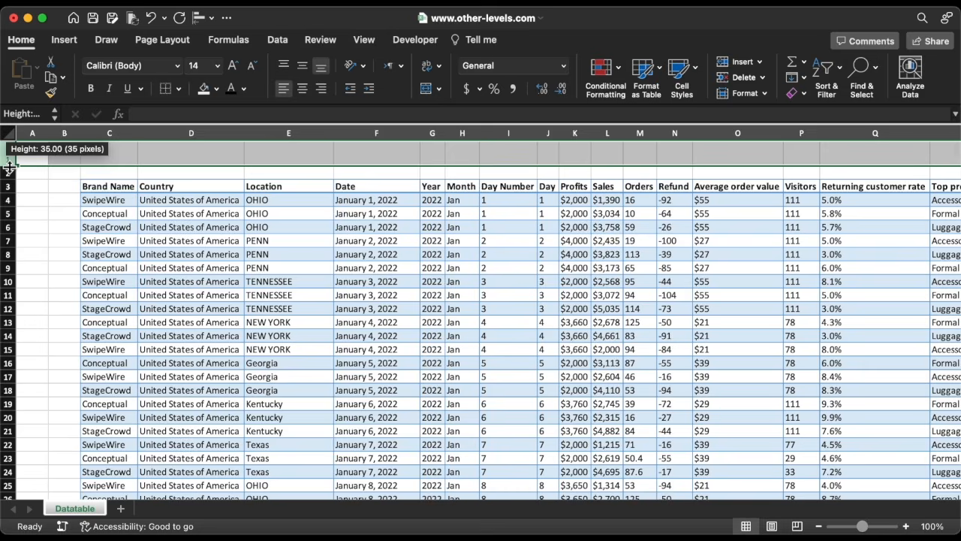
left_click(9, 178)
left_click(12, 189)
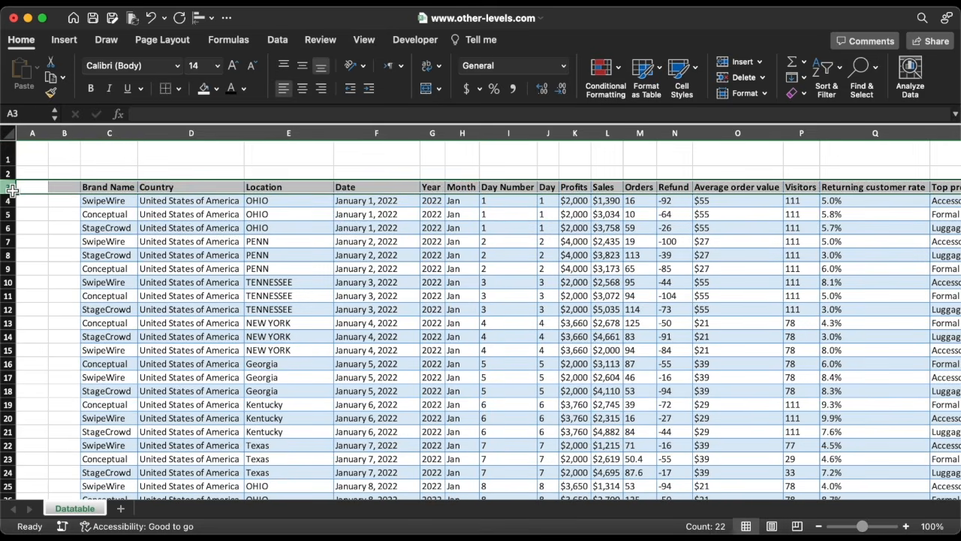
left_click_drag(12, 194, 13, 210)
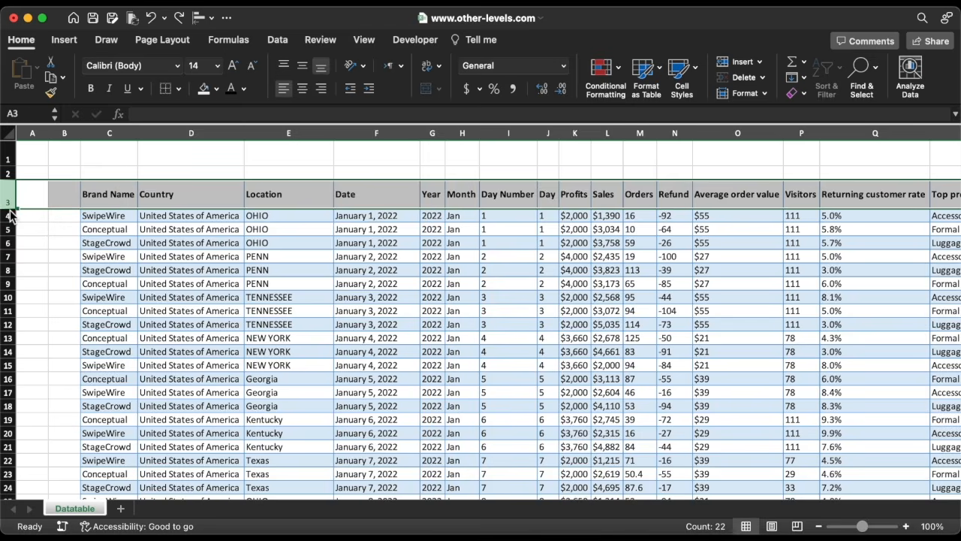
left_click(13, 218)
scroll(15, 229, "up", 20)
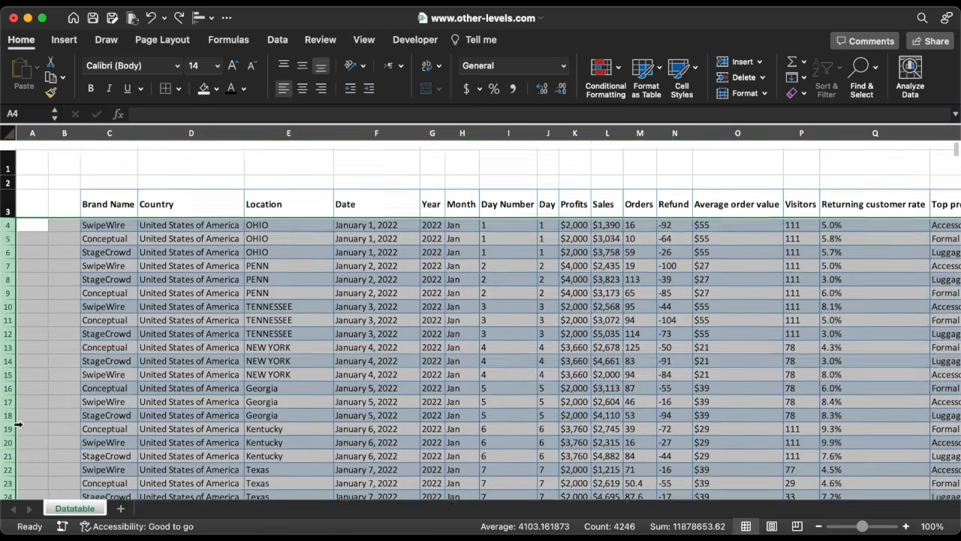
left_click_drag(14, 225, 14, 234)
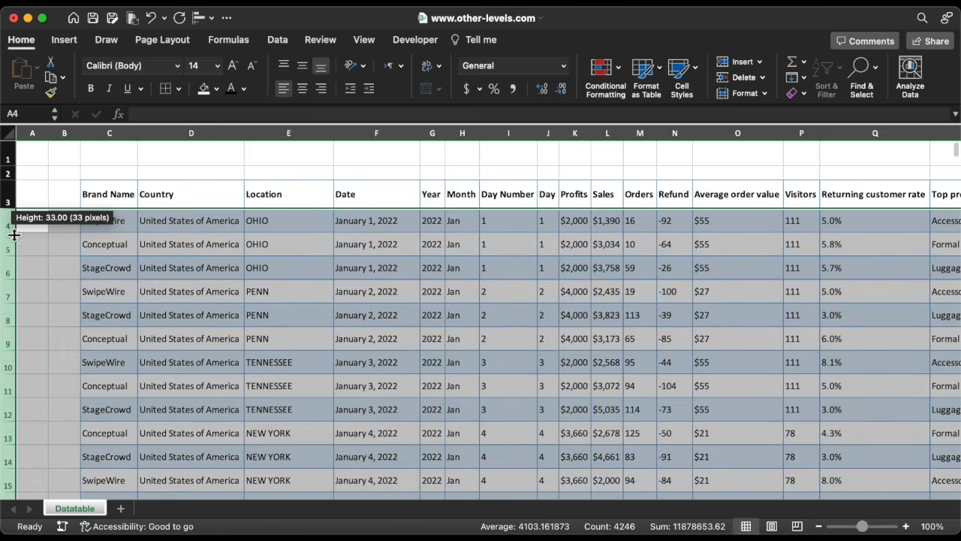
Narrow column B to a sliver and fill column A and the two top rows with black.
left_click_drag(83, 134, 52, 134)
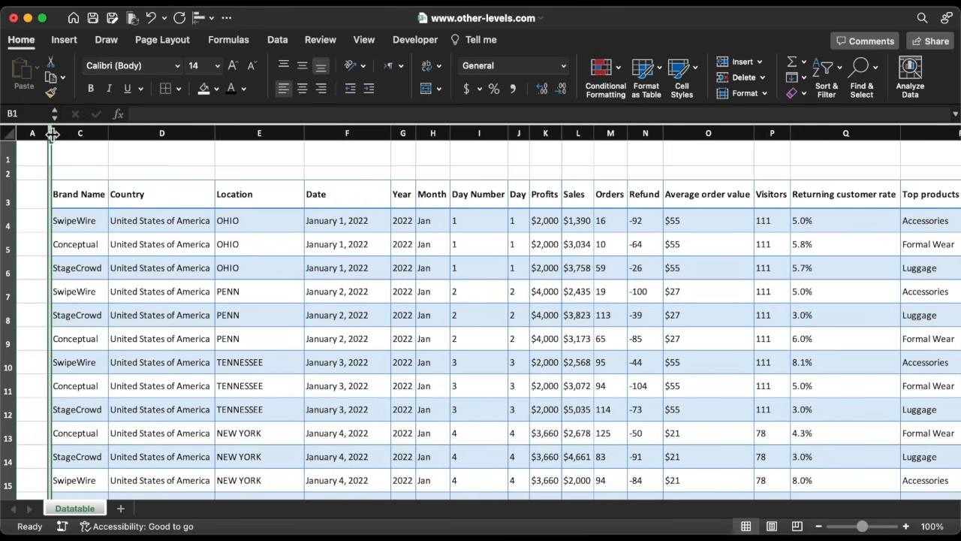
left_click(52, 134)
left_click(216, 88)
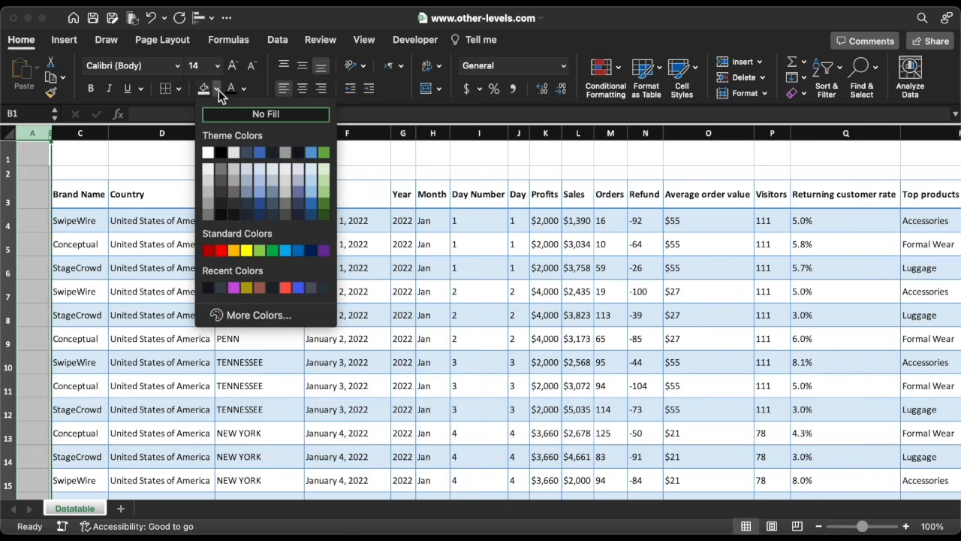
left_click(223, 152)
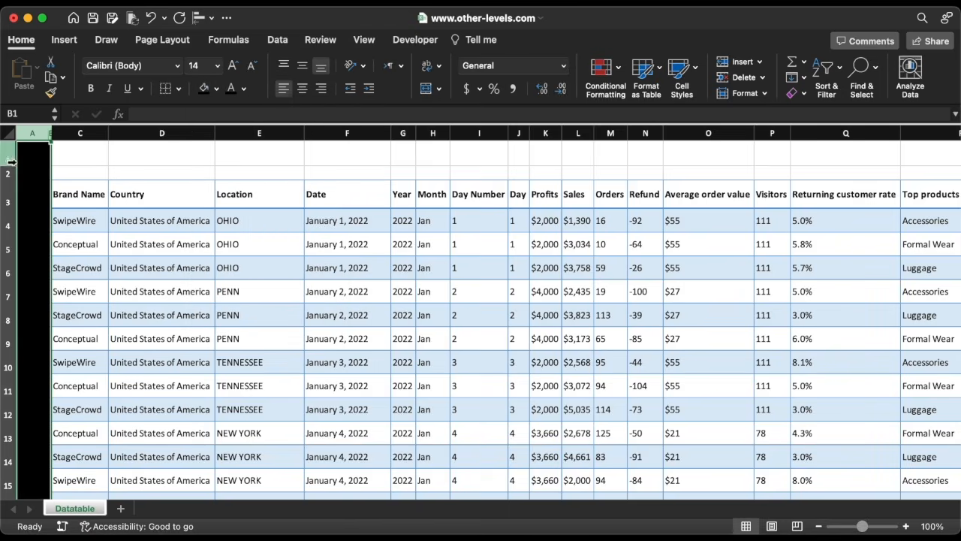
left_click_drag(8, 159, 7, 174)
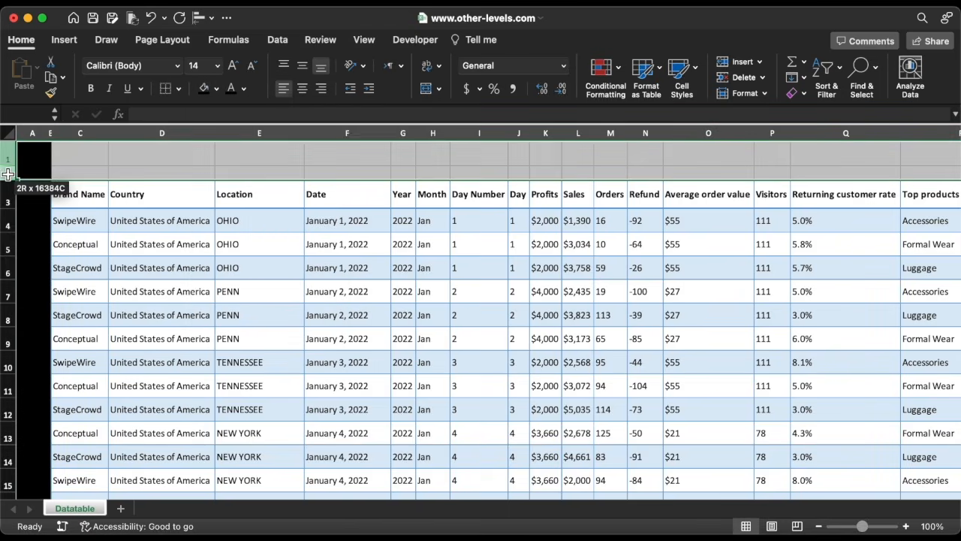
left_click(204, 90)
Set the whole table's font to Arial size 10, then enlarge the header row text to size 11.
left_click(155, 243)
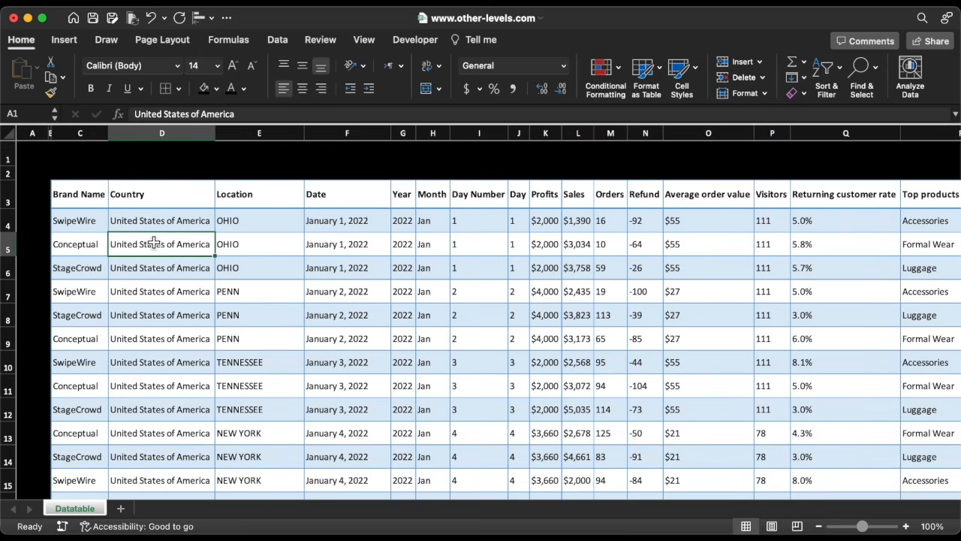
key("ctrl+a")
key("ctrl+a")
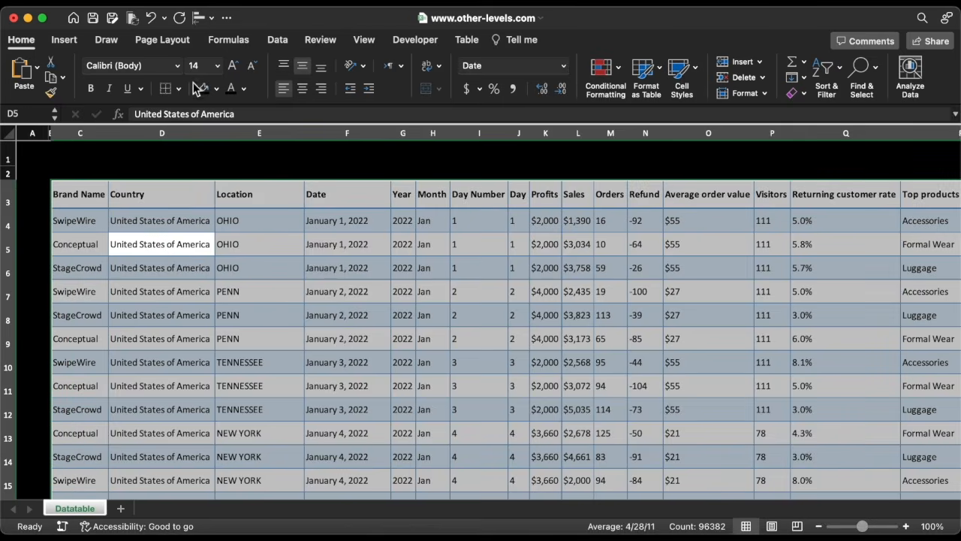
left_click(178, 66)
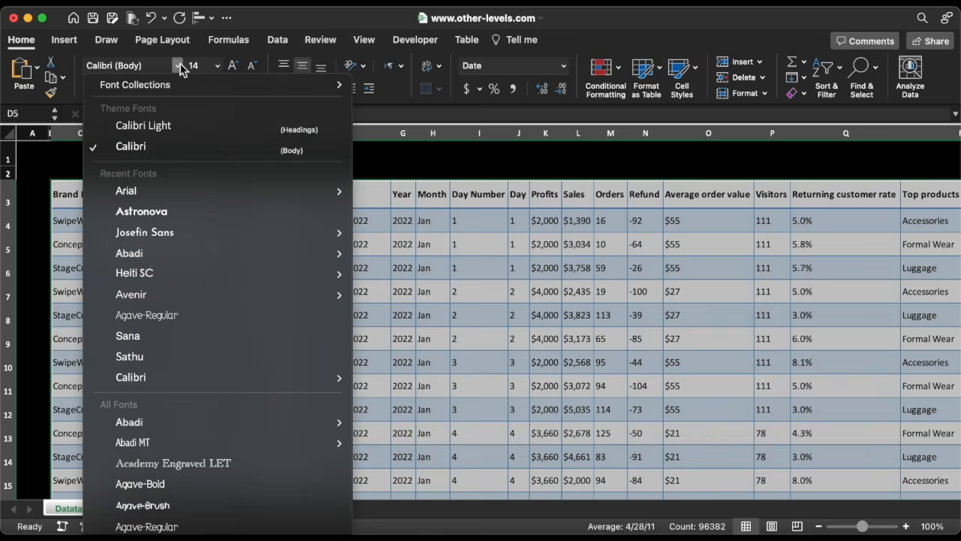
left_click(157, 190)
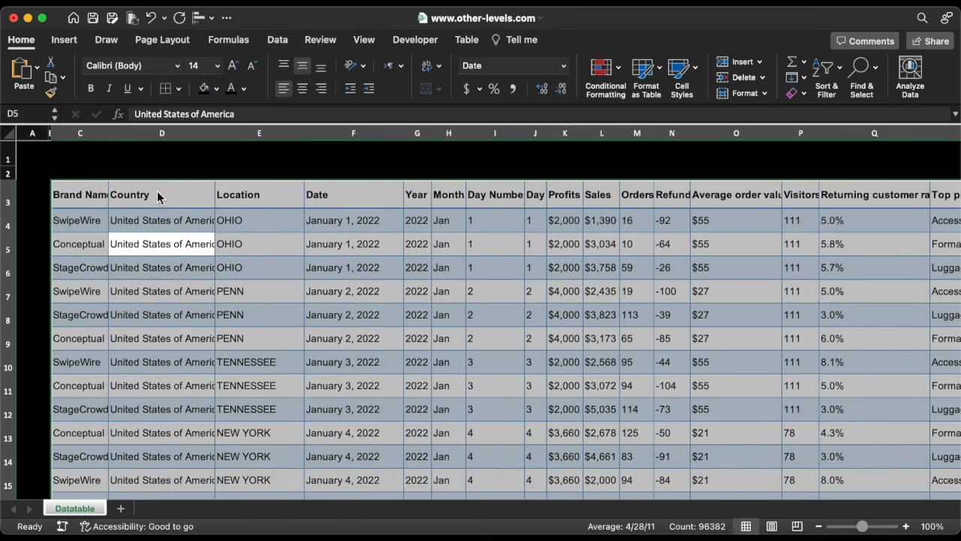
left_click(218, 66)
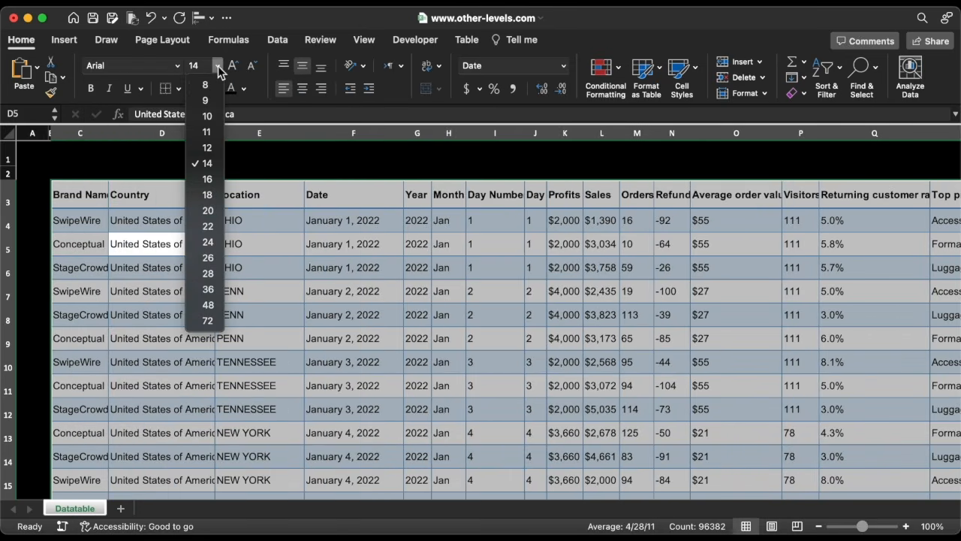
left_click(207, 116)
left_click(64, 198)
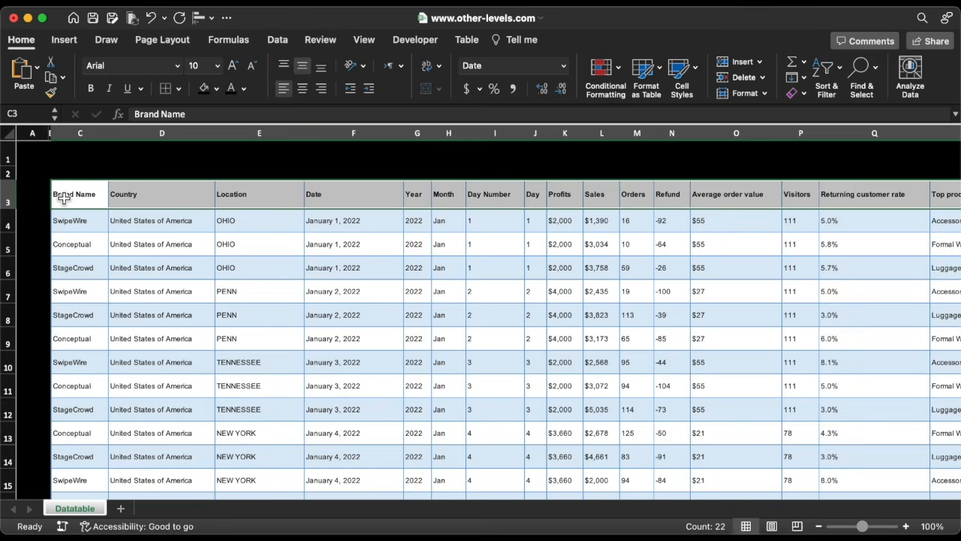
left_click(234, 66)
Center-align all the table's contents.
left_click(174, 227)
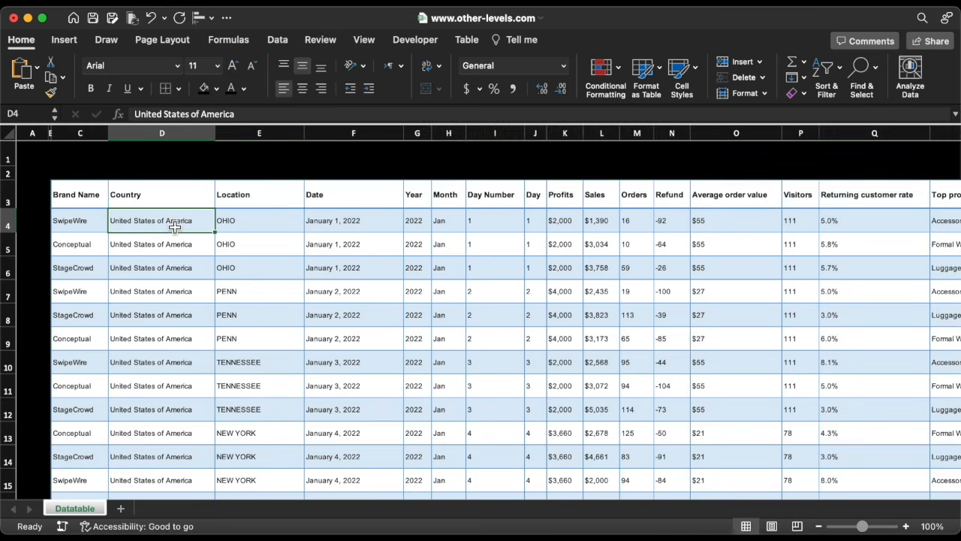
key("super+a")
left_click(303, 88)
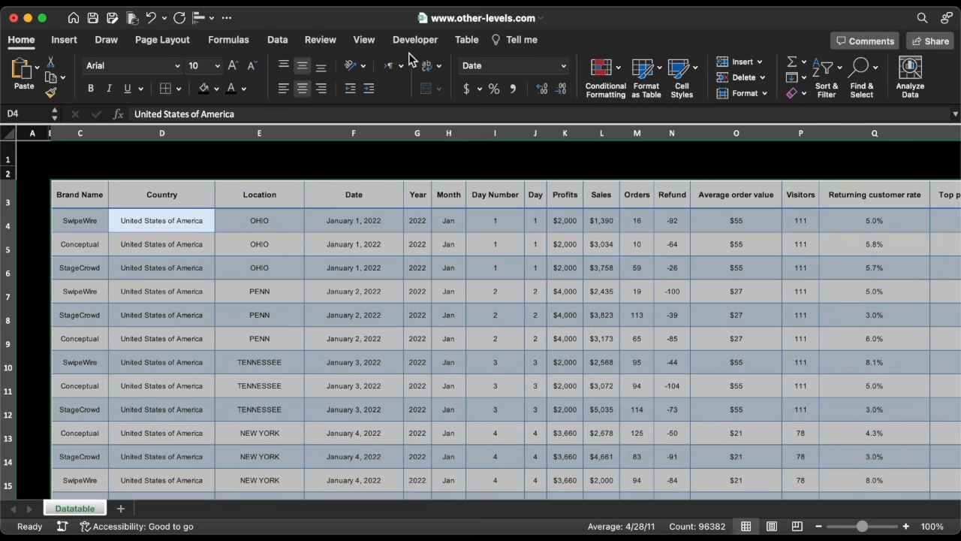
Apply a plain light table style from the Table Styles gallery to the Datatable table.
left_click(466, 41)
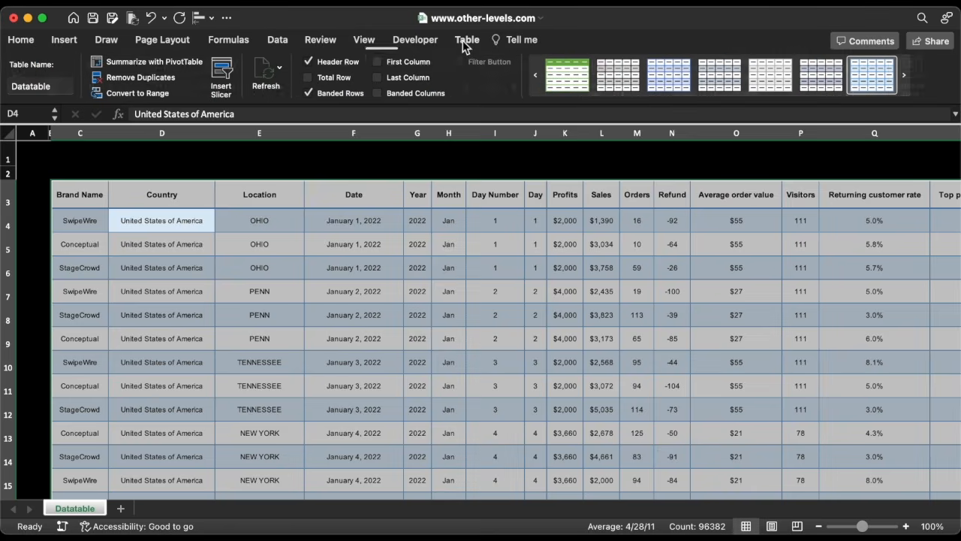
left_click(720, 100)
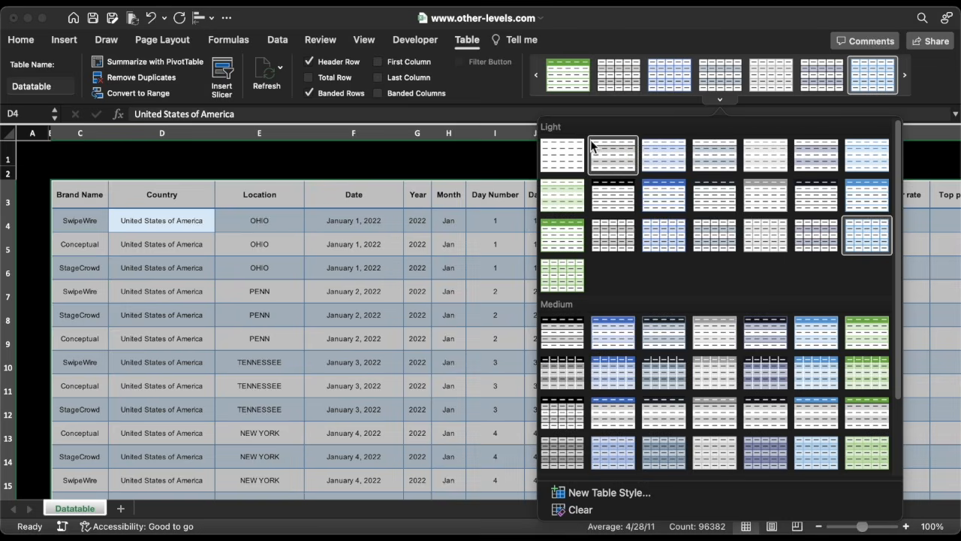
left_click(565, 158)
Hide the gridlines and the formula bar in the sheet view.
left_click(365, 40)
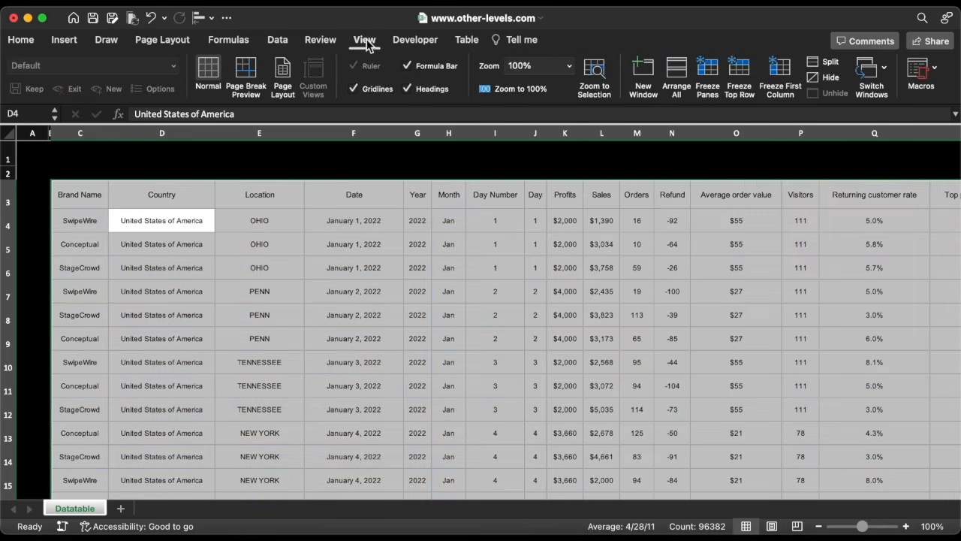
left_click(355, 87)
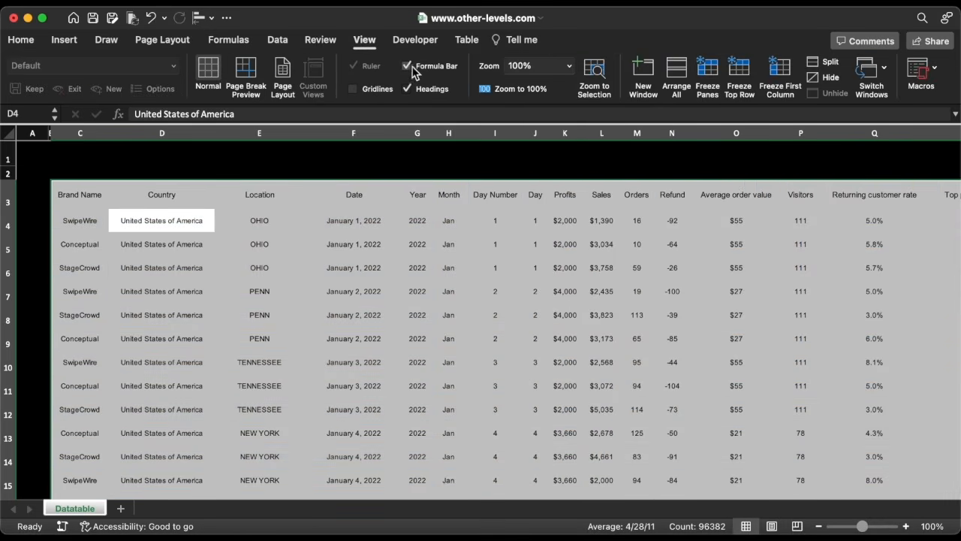
left_click(406, 66)
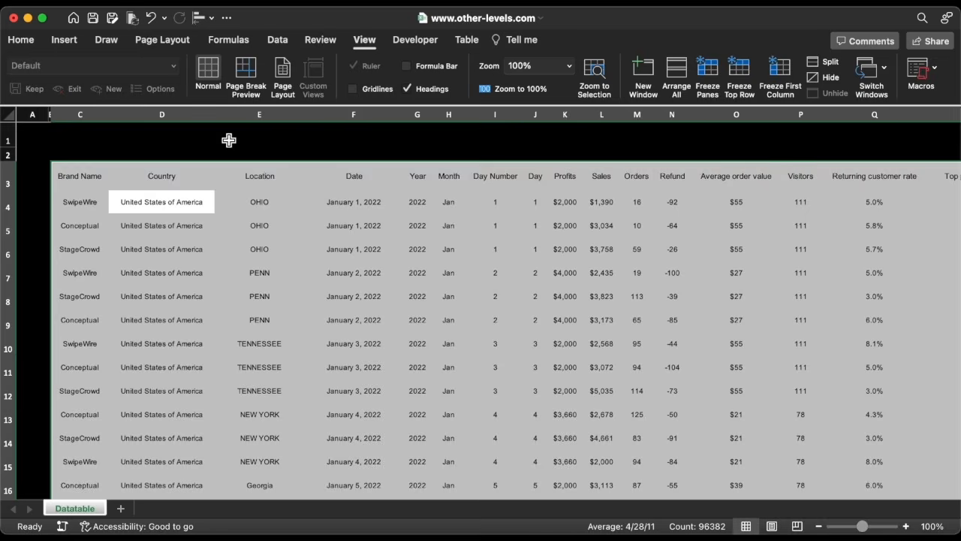
Fill the entire table with the custom dark color 1E262E.
left_click(62, 175)
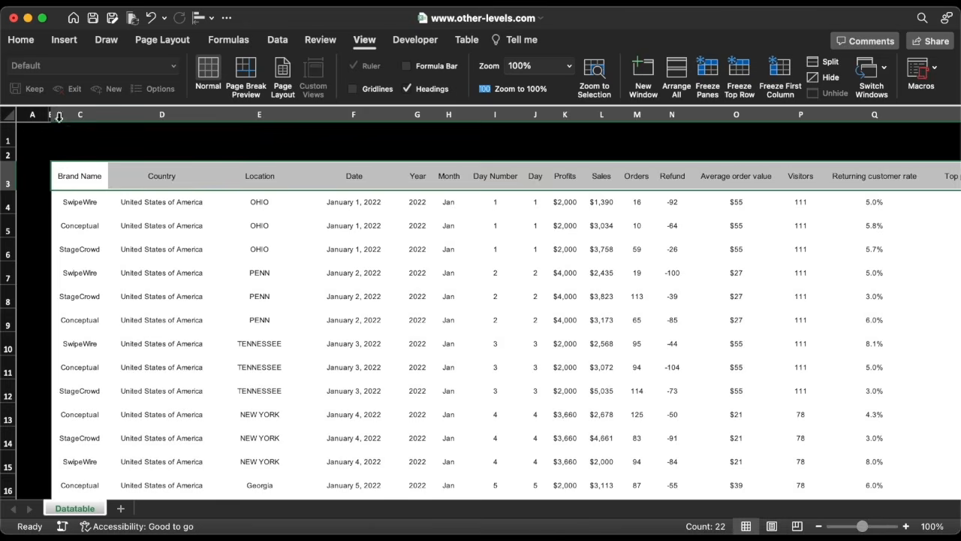
left_click(21, 40)
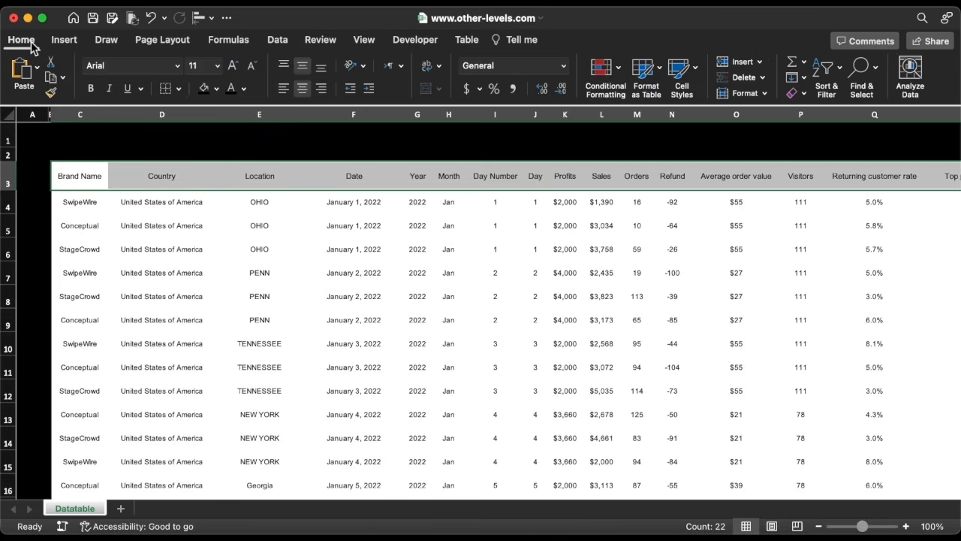
key("super+a")
left_click(217, 88)
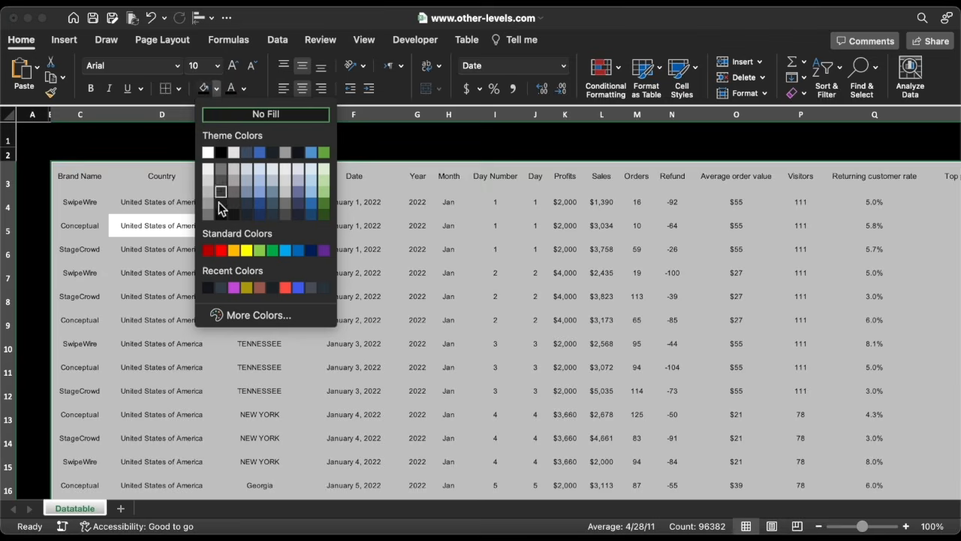
left_click(227, 314)
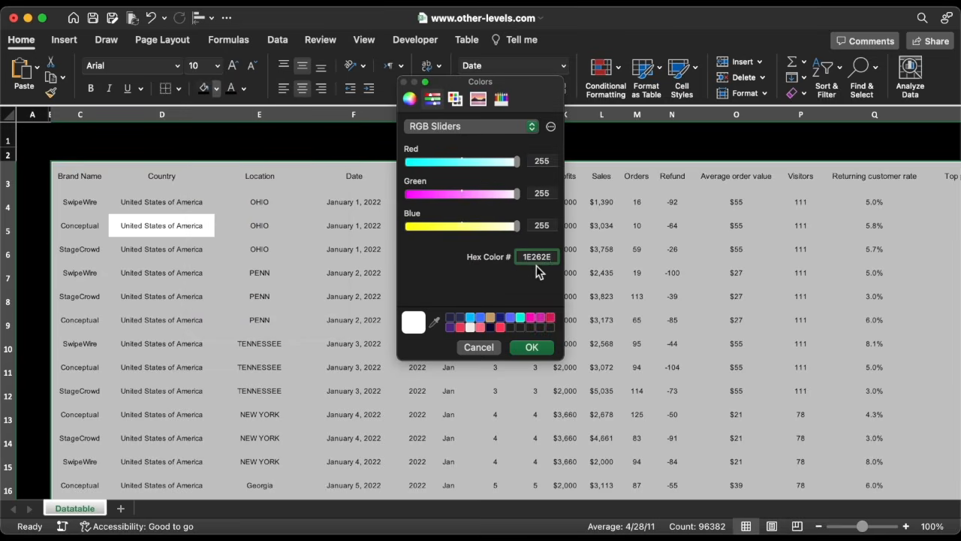
left_click(531, 349)
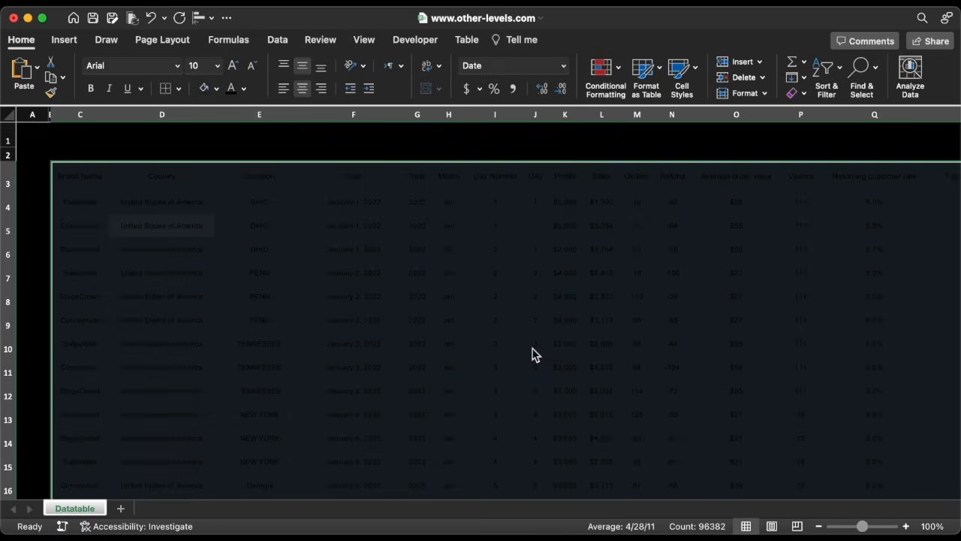
Set the table text color to light grey and the header row text to white.
left_click(244, 89)
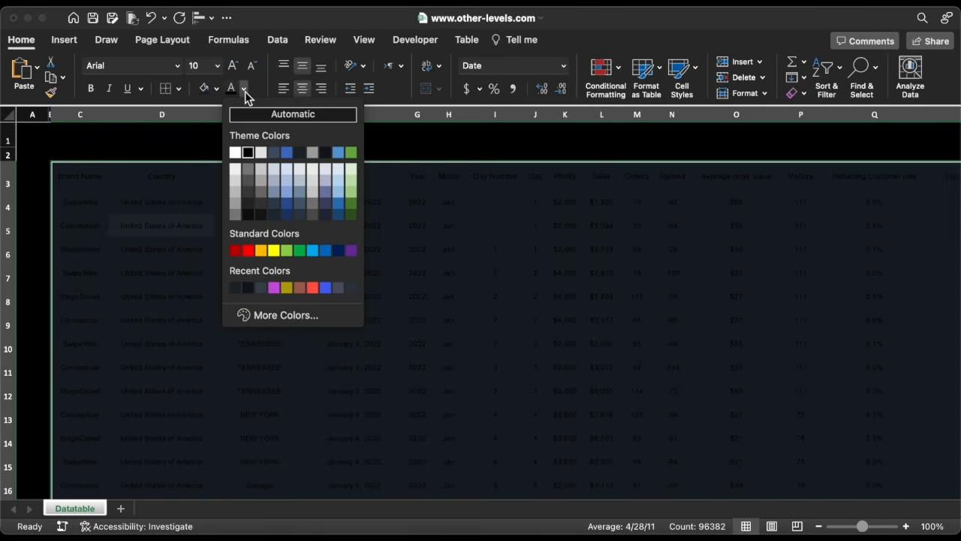
left_click(236, 195)
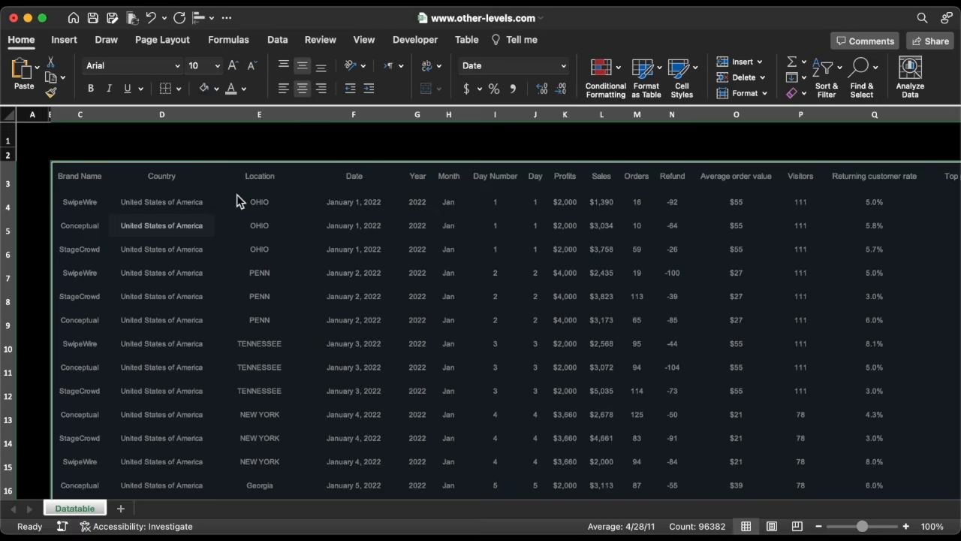
left_click(62, 178)
left_click(244, 89)
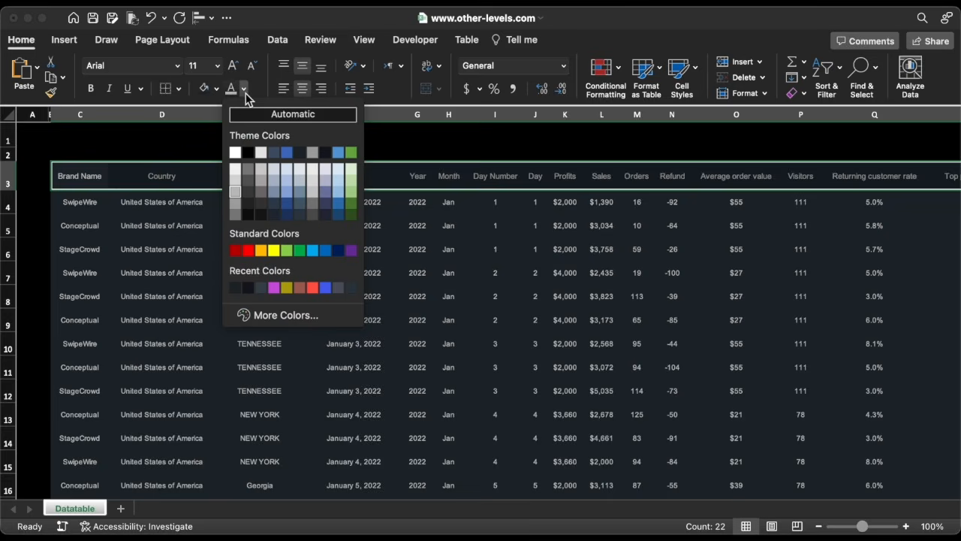
left_click(237, 152)
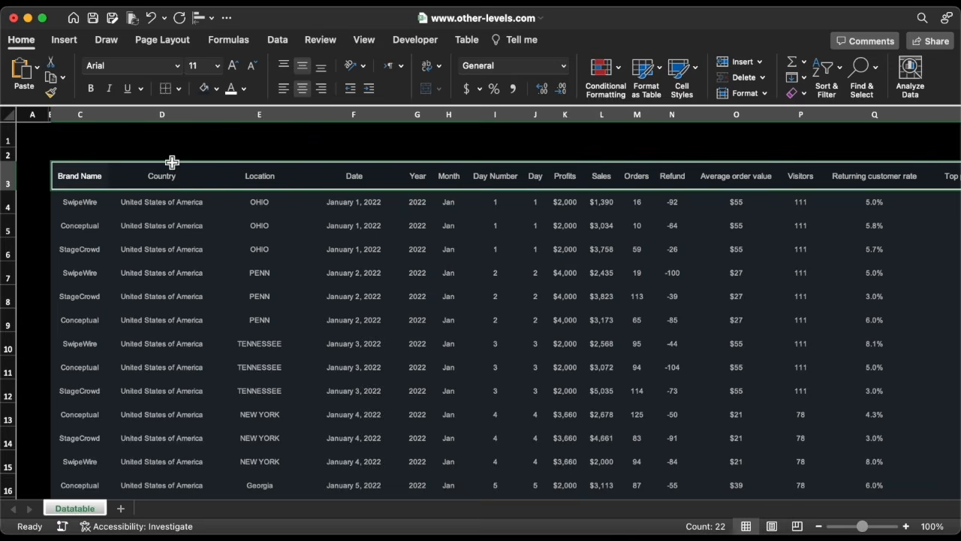
Set the Brand Name column text color to white.
left_click(93, 169)
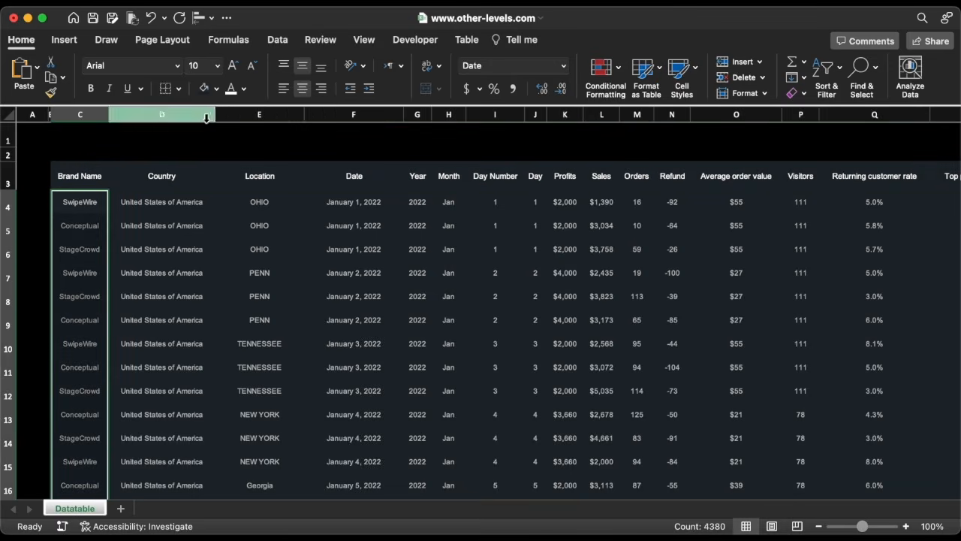
left_click(232, 89)
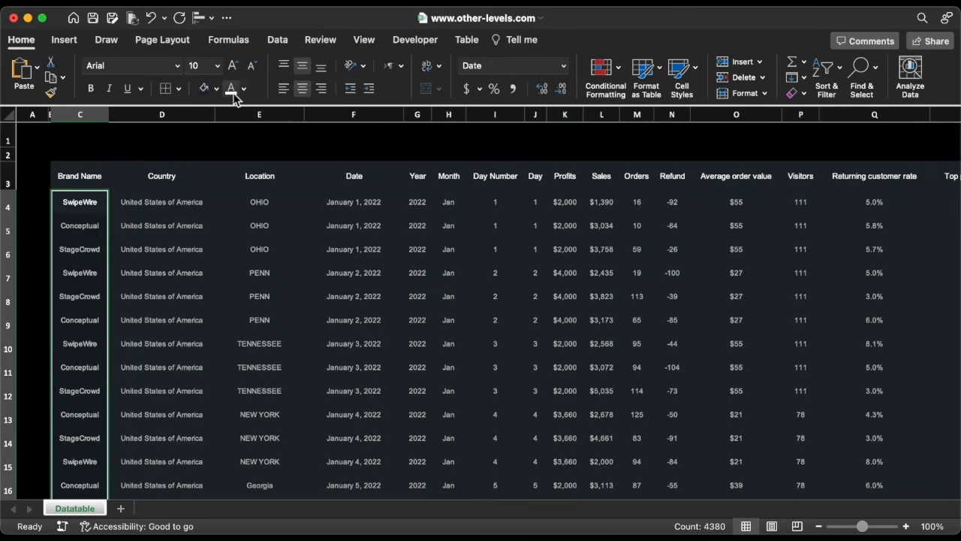
Select all the table's columns and autofit their widths.
left_click_drag(90, 113, 832, 128)
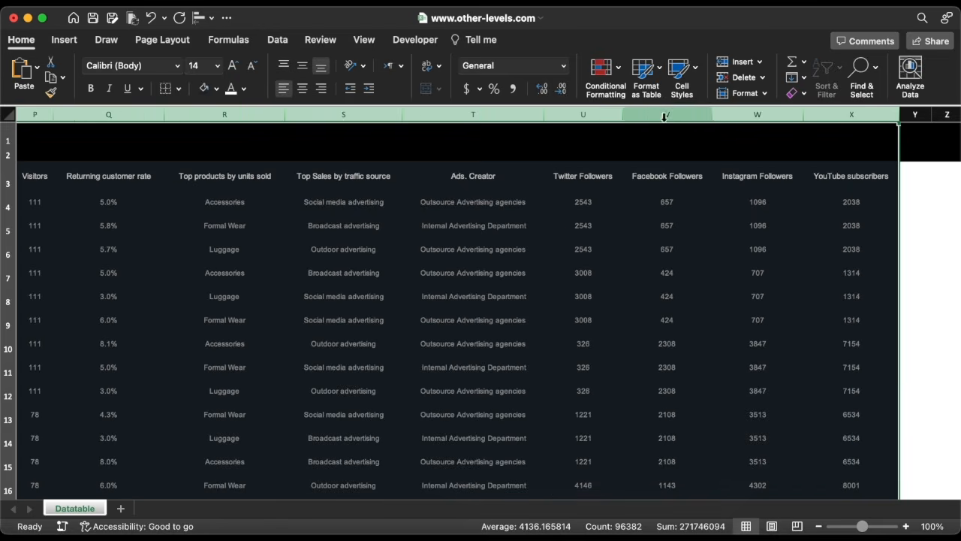
left_click_drag(547, 117, 548, 117)
double_click(548, 117)
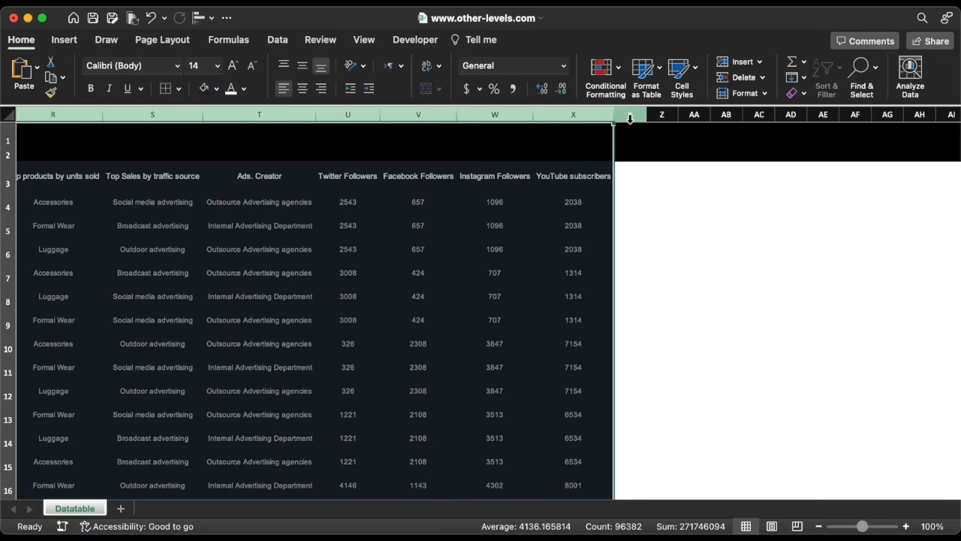
Fill the empty columns to the right of the table with black.
left_click_drag(630, 115, 841, 144)
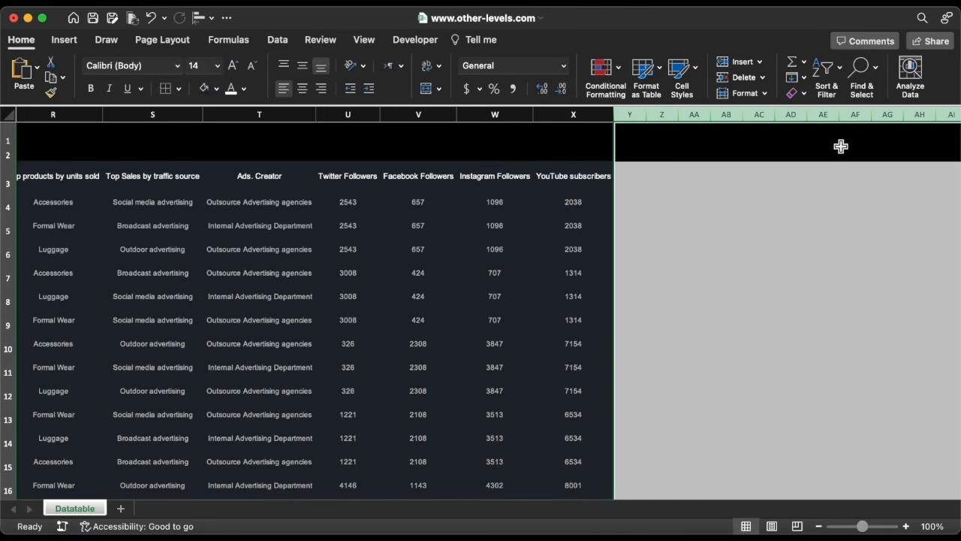
left_click(218, 88)
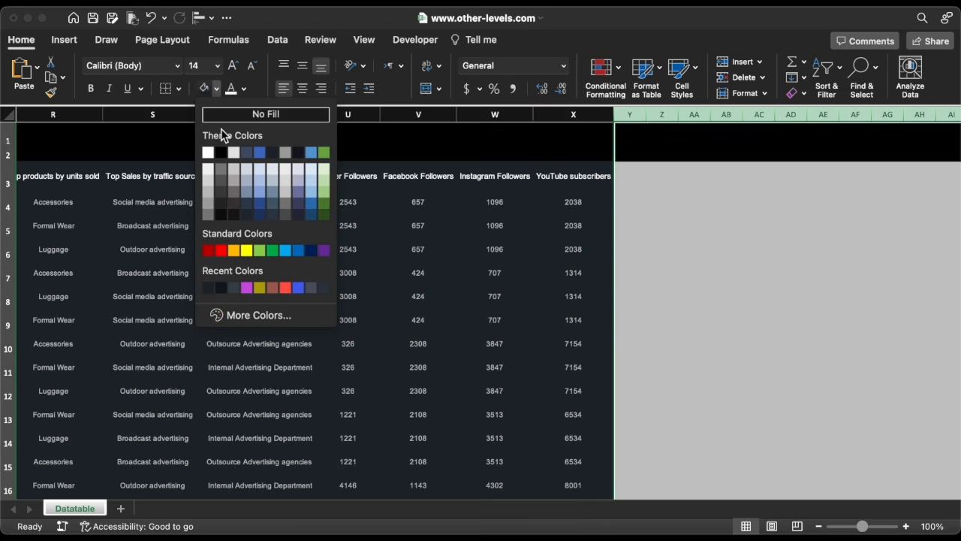
left_click(223, 152)
left_click(231, 196)
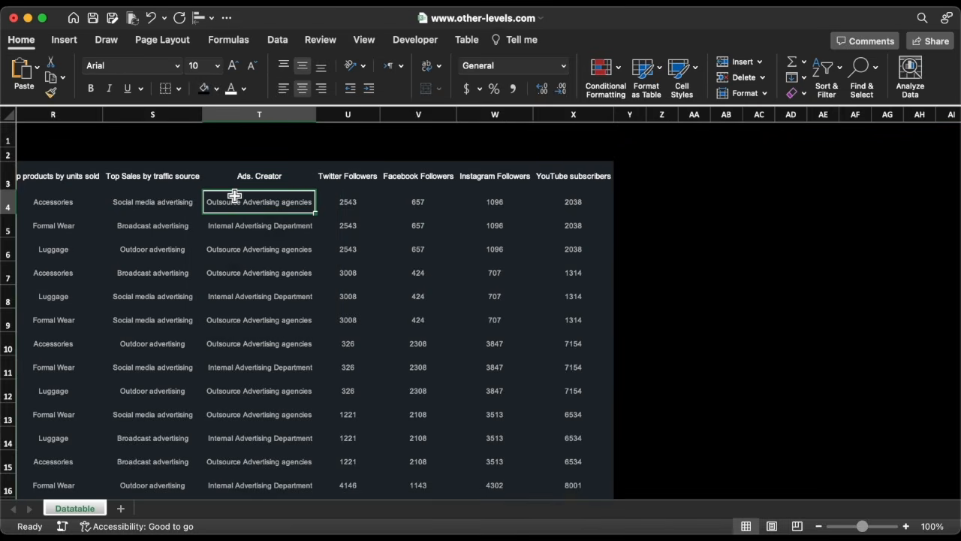
Left-align the Brand Name column.
scroll(235, 196, "left", 2)
scroll(234, 196, "left", 15)
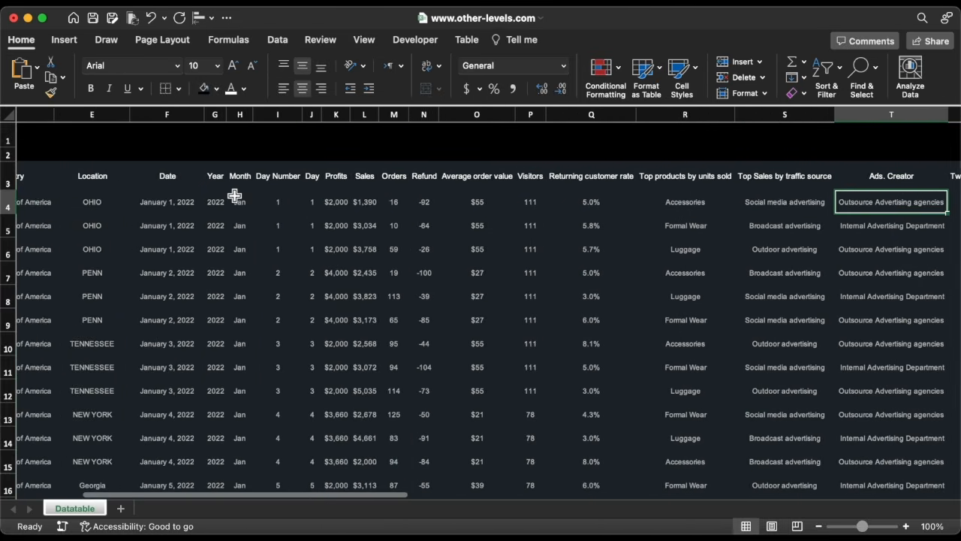
left_click(89, 170)
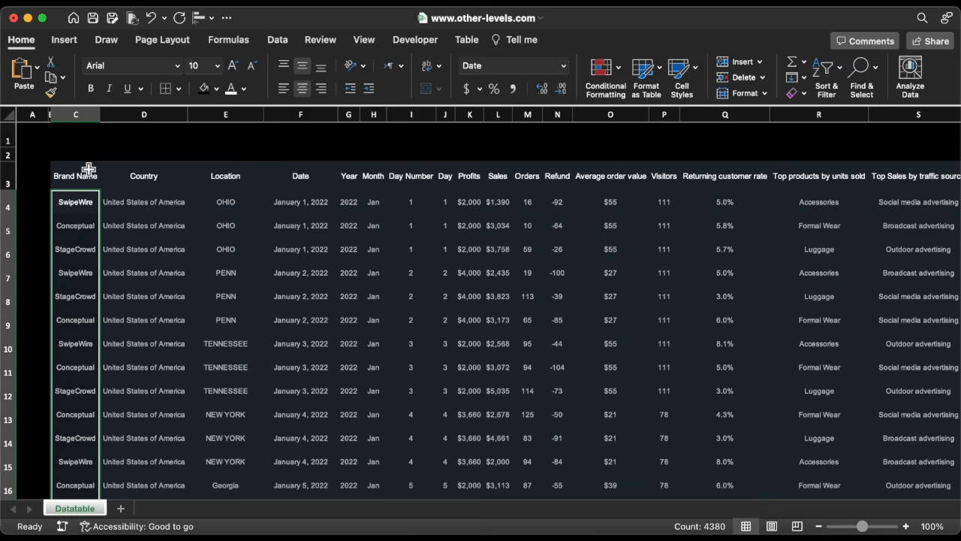
left_click(283, 90)
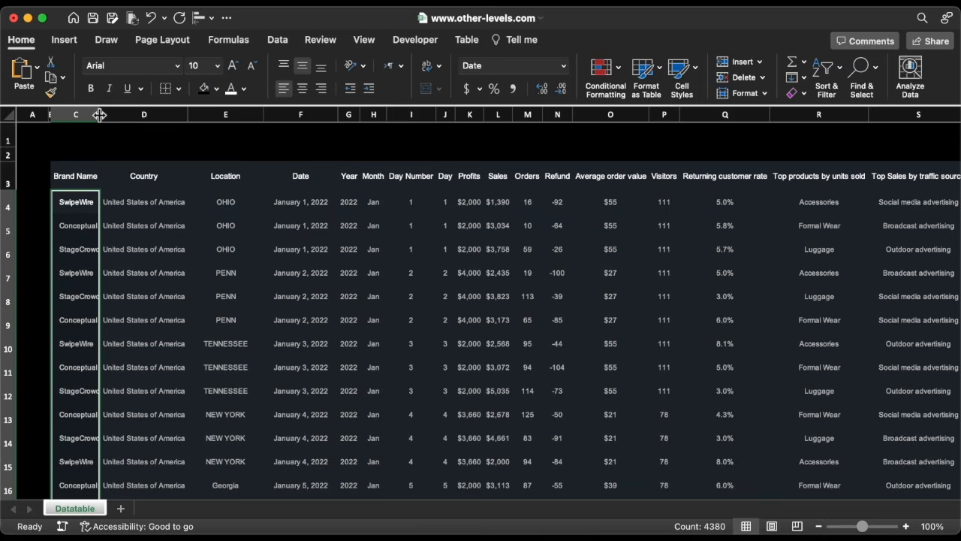
Turn on text wrapping for the whole sheet and autofit the Day Number column.
left_click(12, 114)
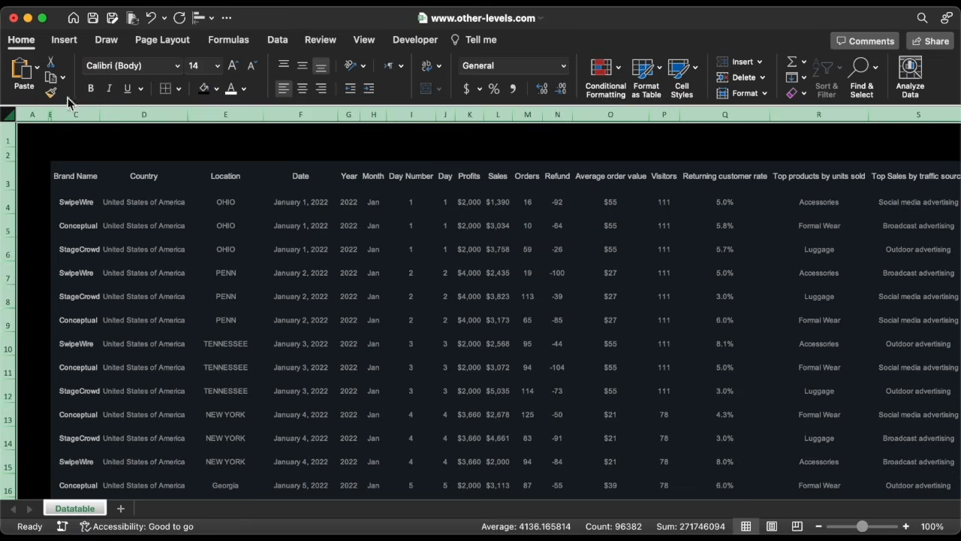
left_click(427, 72)
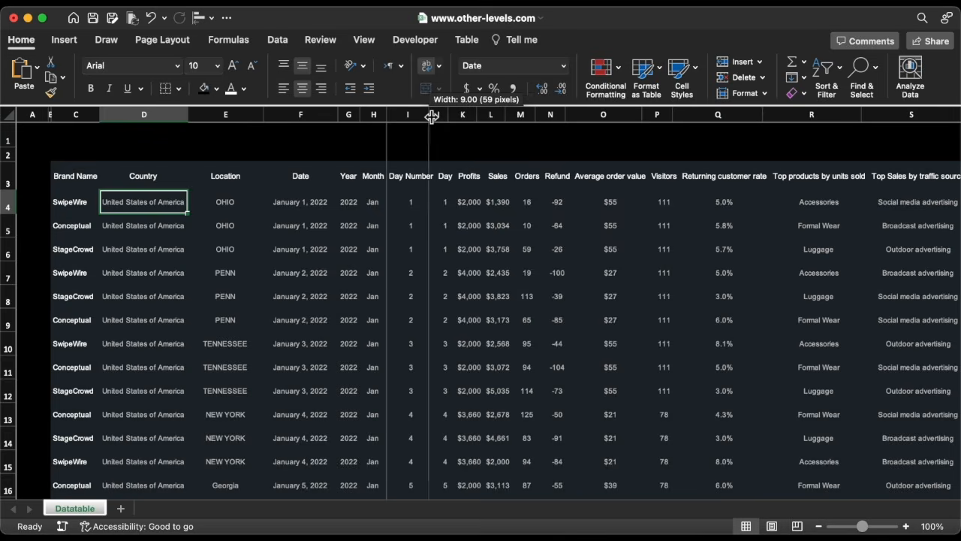
double_click(432, 115)
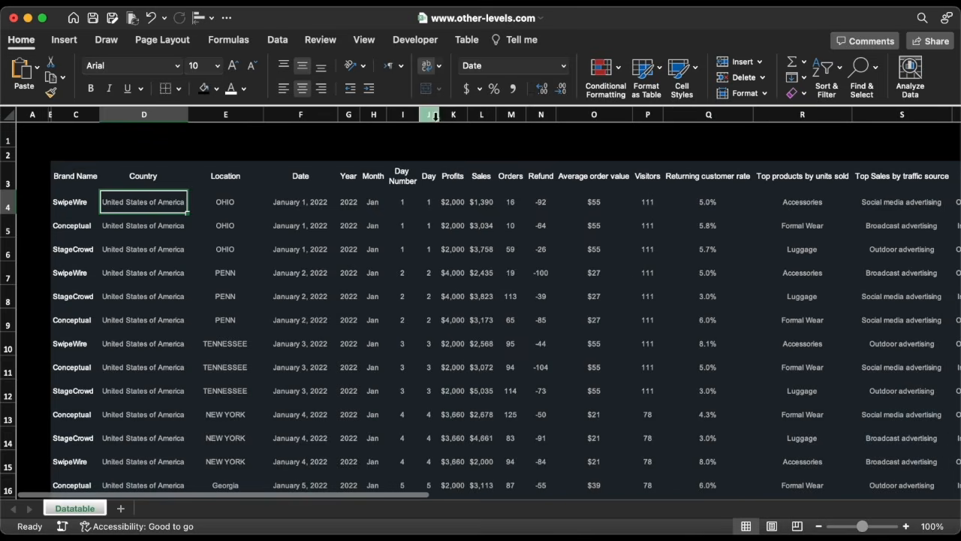
Narrow the wide header columns, including Average order value, Returning customer rate and the follower columns, so their titles wrap.
left_click_drag(631, 116, 610, 115)
left_click_drag(721, 115, 685, 116)
left_click_drag(784, 116, 745, 180)
scroll(740, 202, "right", 5)
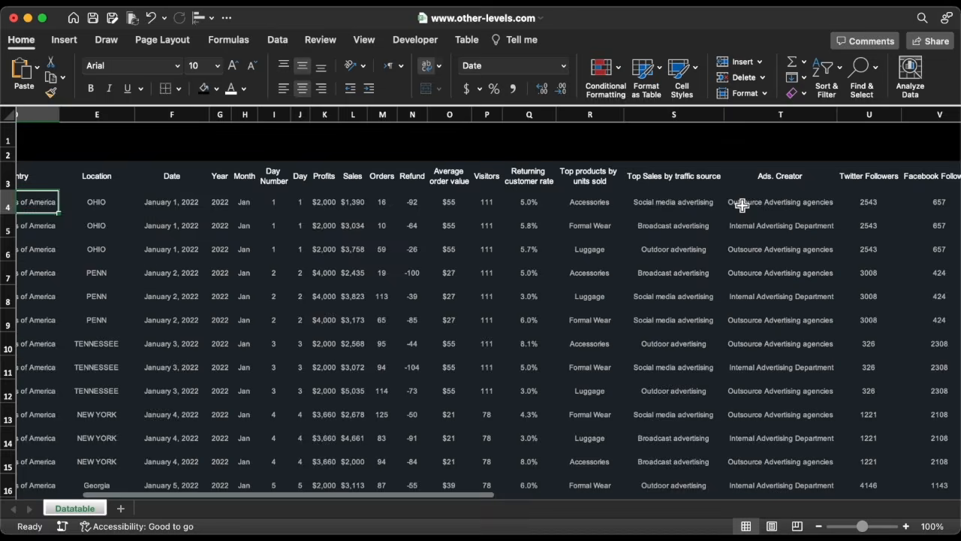
scroll(742, 205, "right", 5)
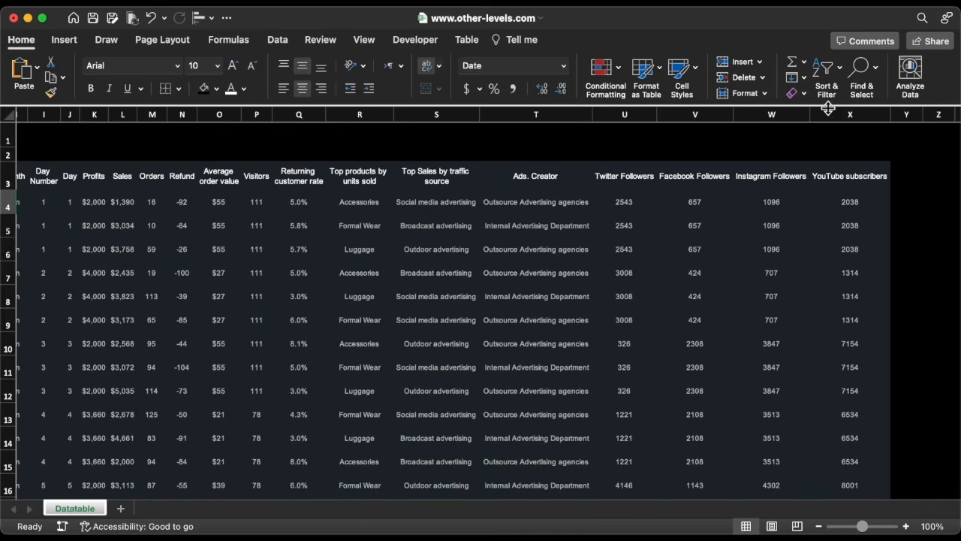
left_click(842, 115)
left_click_drag(843, 115, 650, 115)
left_click(541, 210)
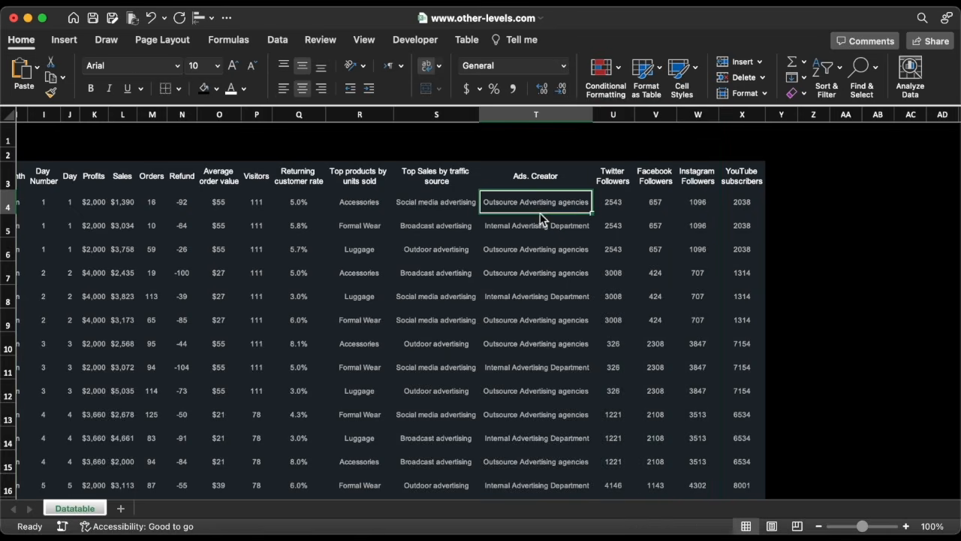
scroll(526, 215, "left", 5)
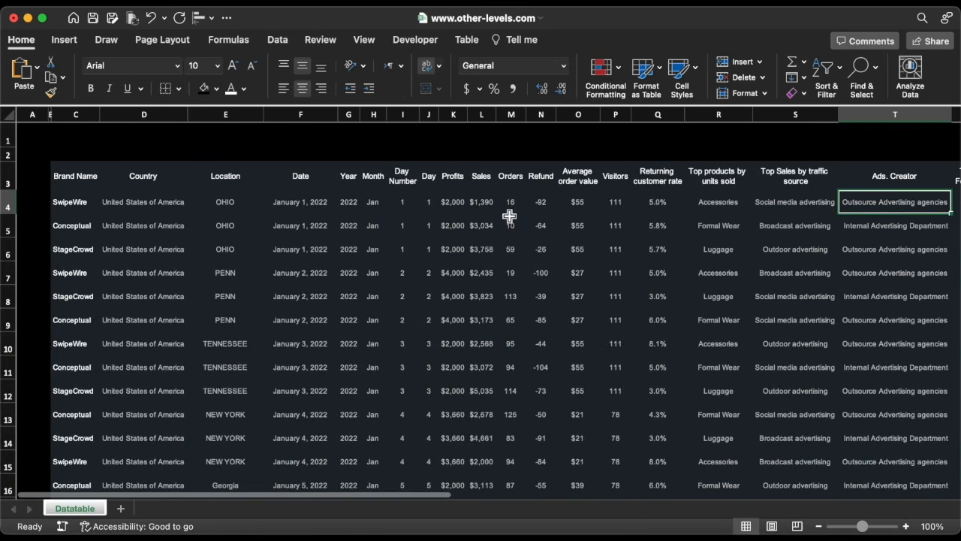
Set the border line color to a pasted custom hex color and add a bottom border under the header row.
left_click(63, 176)
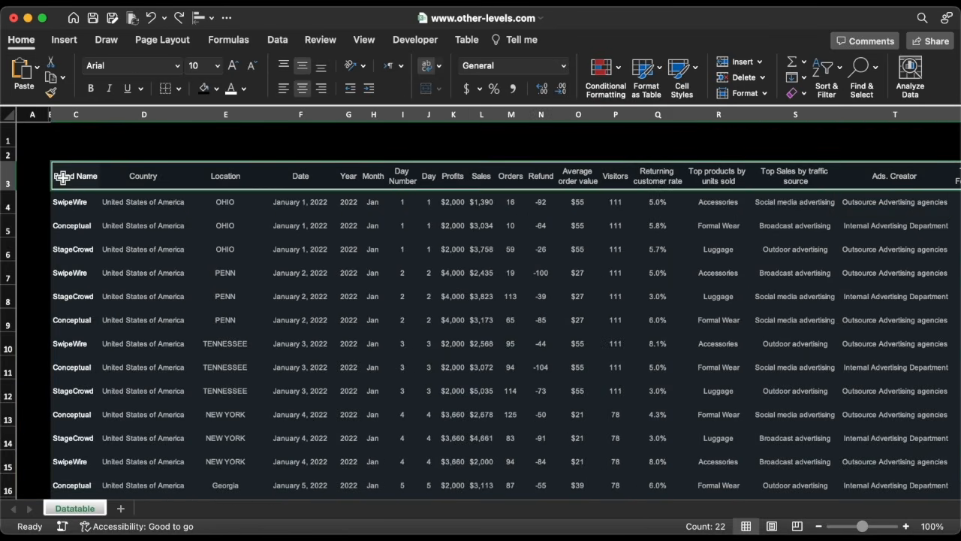
left_click(178, 88)
mouse_move(229, 443)
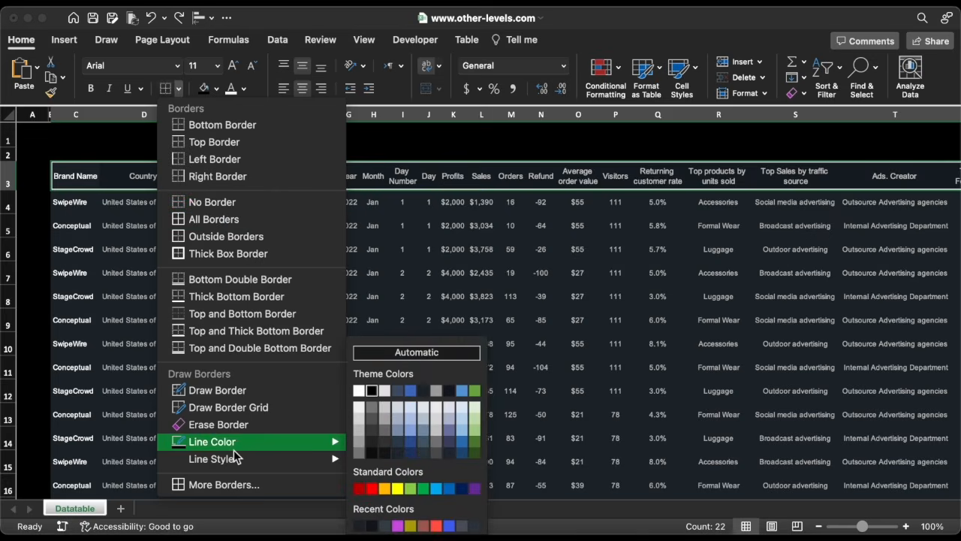
left_click(393, 515)
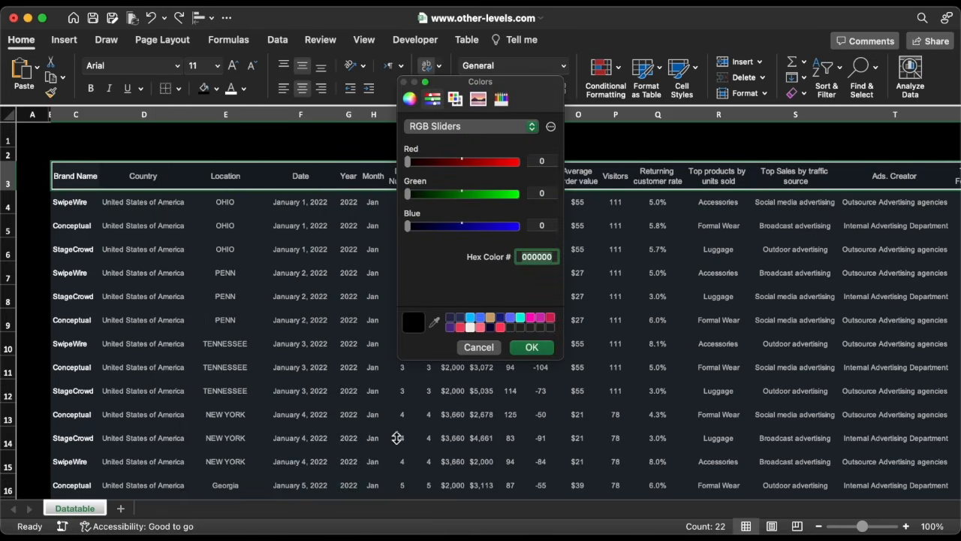
key("super+v")
left_click(531, 347)
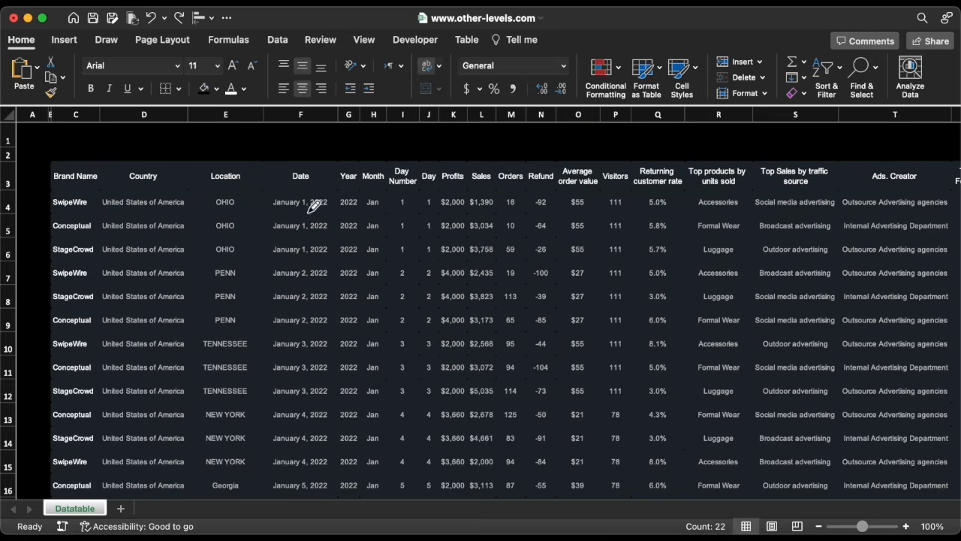
left_click(179, 90)
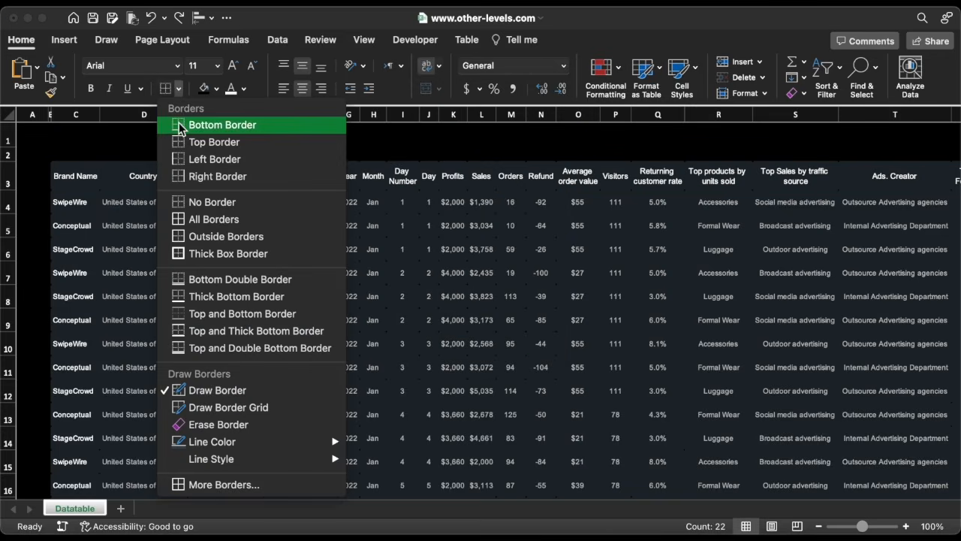
left_click(179, 127)
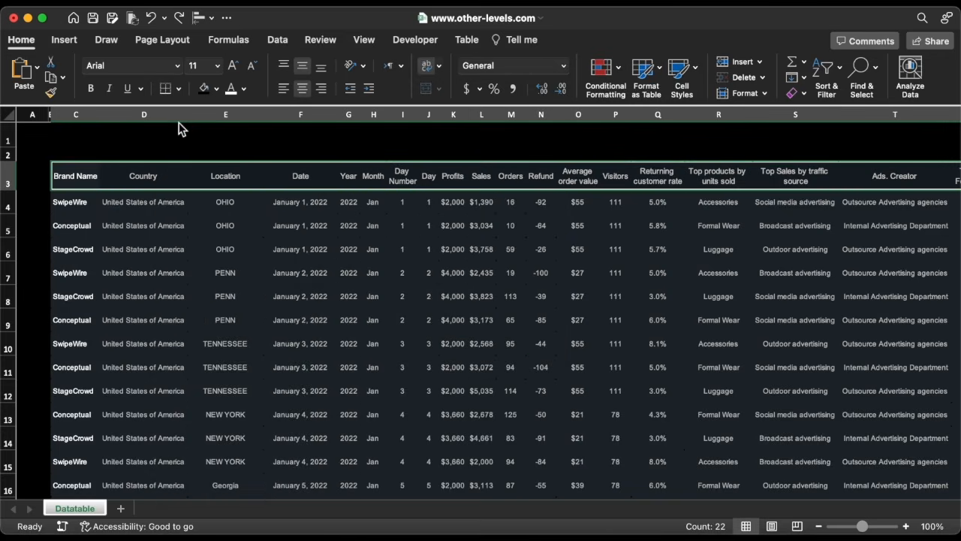
Add a left border to the Country column.
left_click(117, 172)
left_click(117, 172)
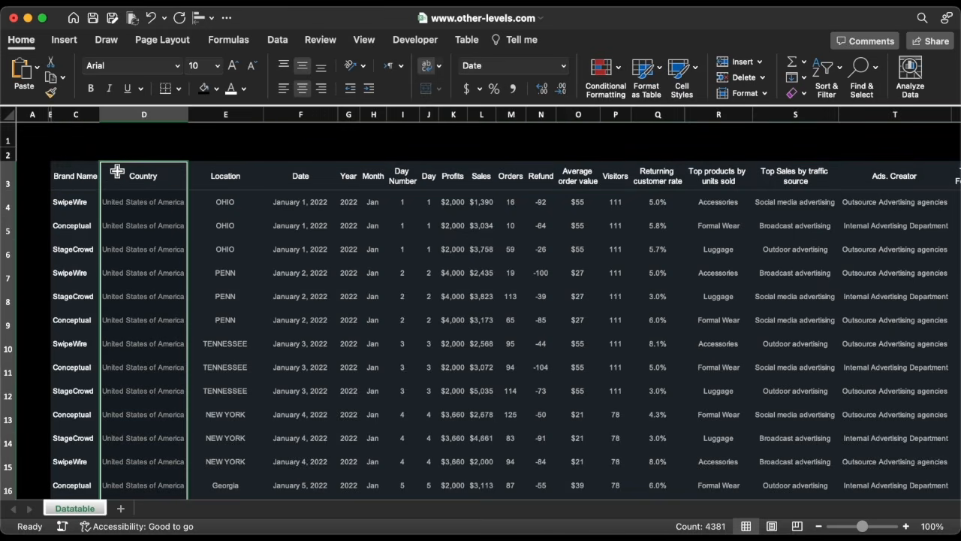
left_click(179, 88)
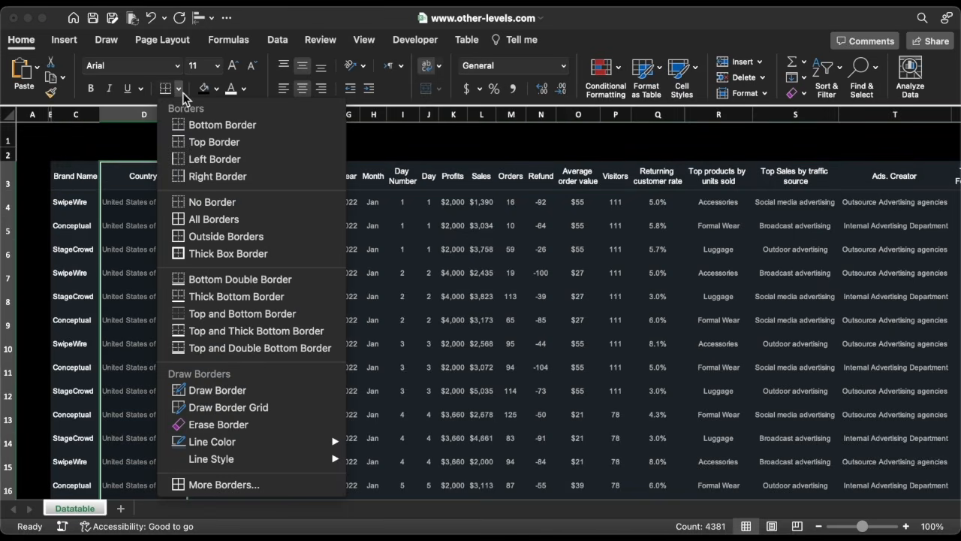
left_click(178, 160)
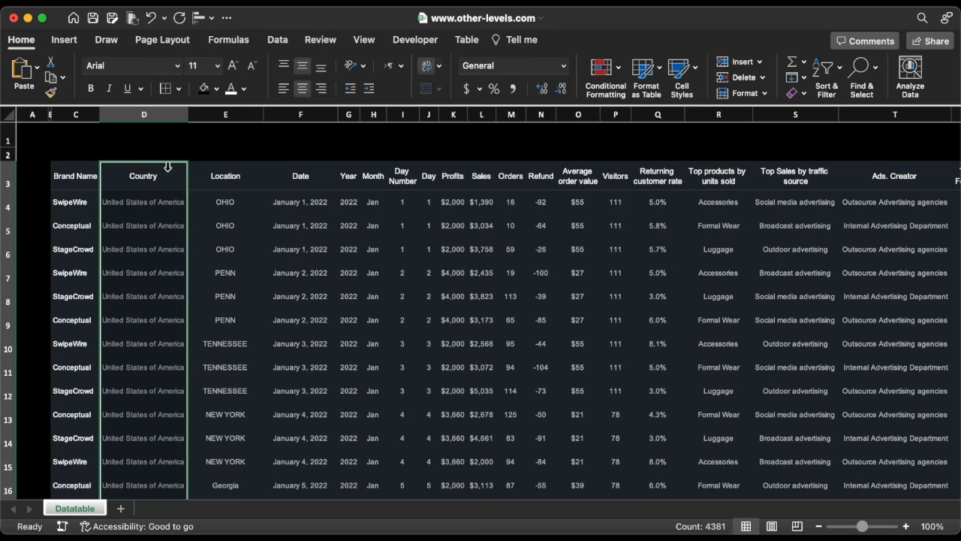
left_click(91, 186)
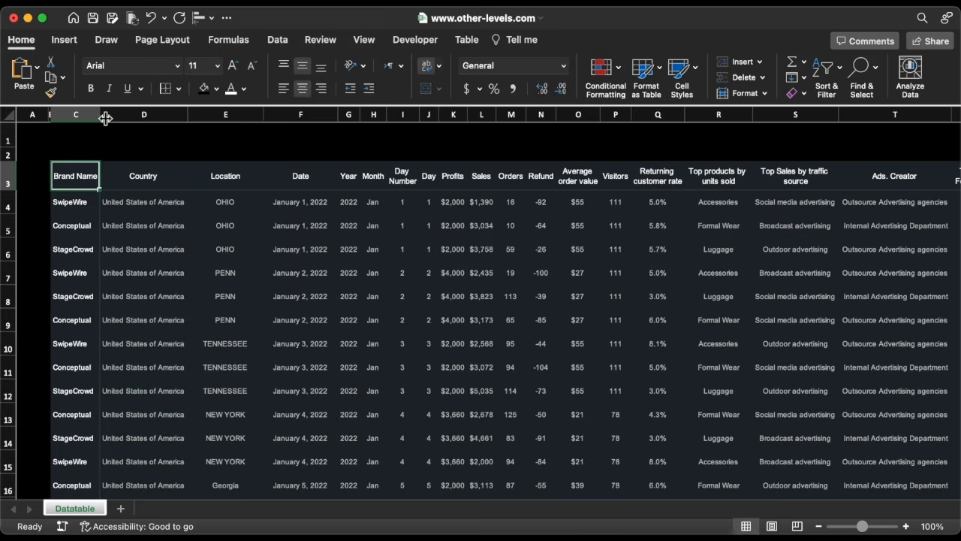
Increase the indent of the Brand Name column and autofit its width.
left_click_drag(106, 117, 111, 118)
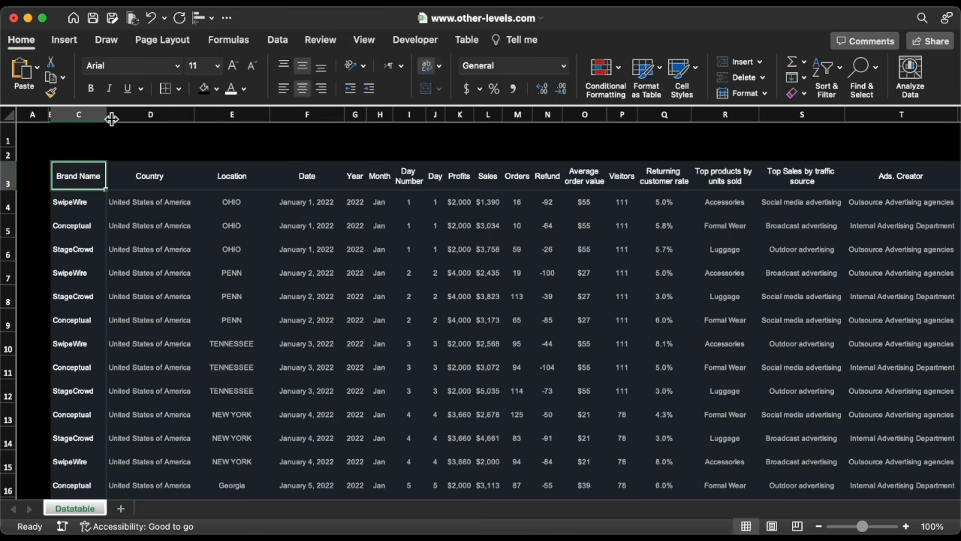
left_click(90, 171)
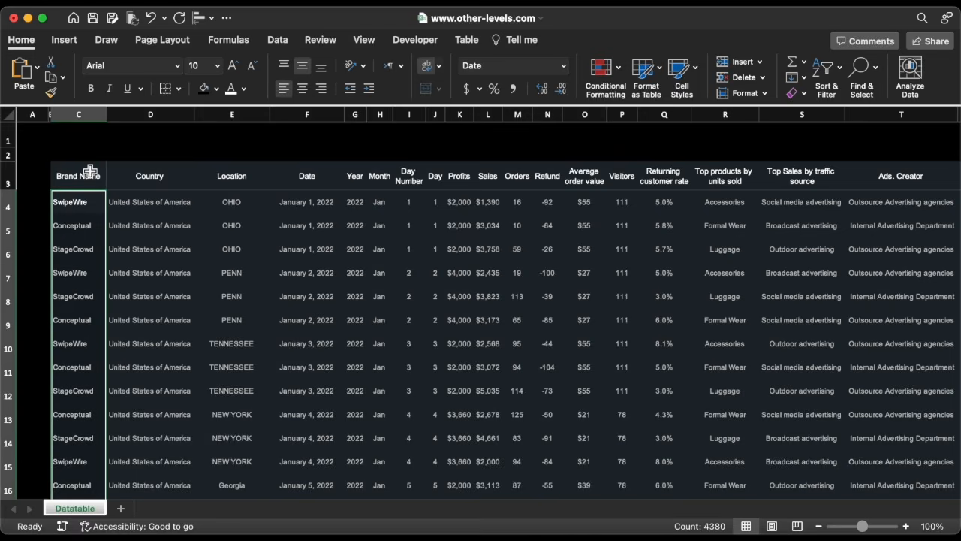
left_click(369, 88)
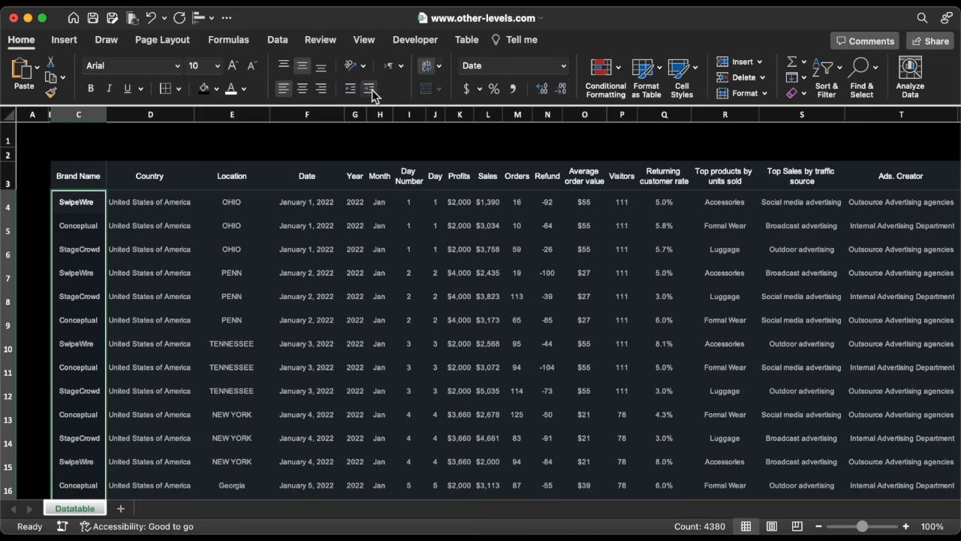
double_click(109, 118)
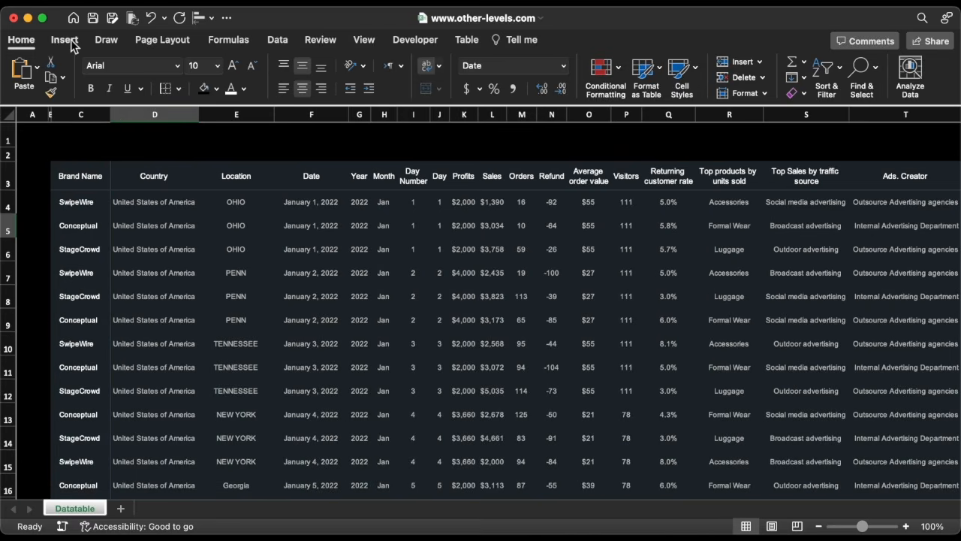
Draw a rectangle about 13.03 inches wide and 0.57 inches tall across the top of the table.
left_click(64, 40)
left_click(220, 75)
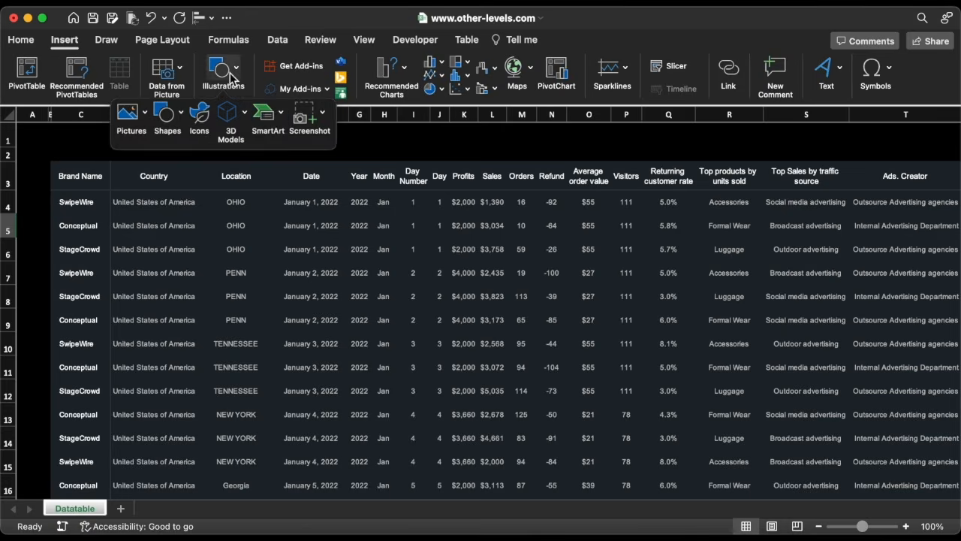
left_click(178, 118)
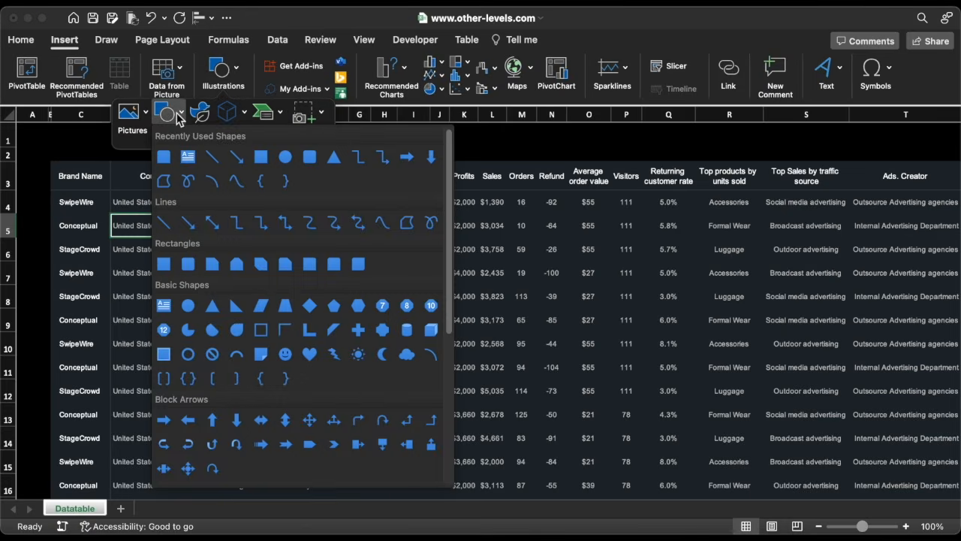
left_click(164, 156)
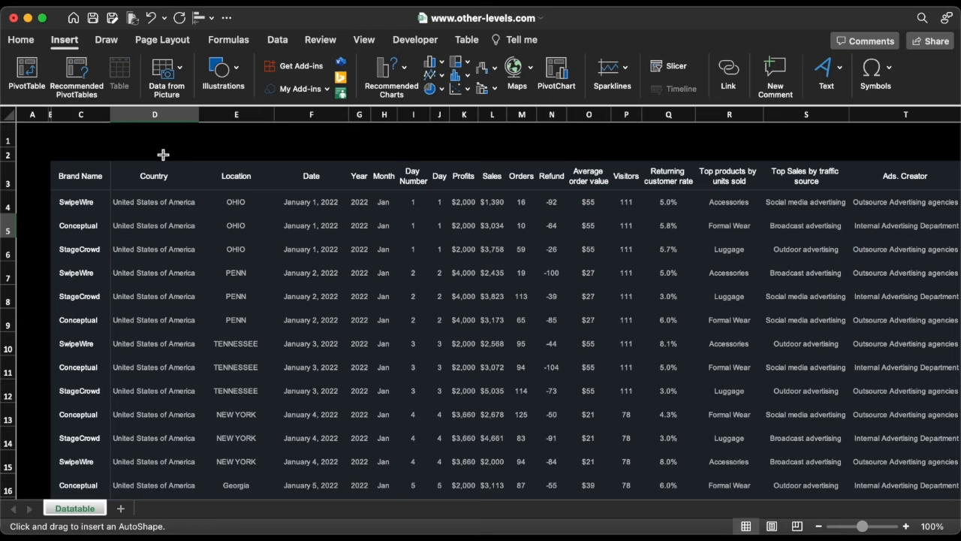
mouse_move(133, 148)
left_mouse_down()
mouse_move(401, 187)
mouse_move(721, 197)
mouse_move(802, 176)
left_mouse_up()
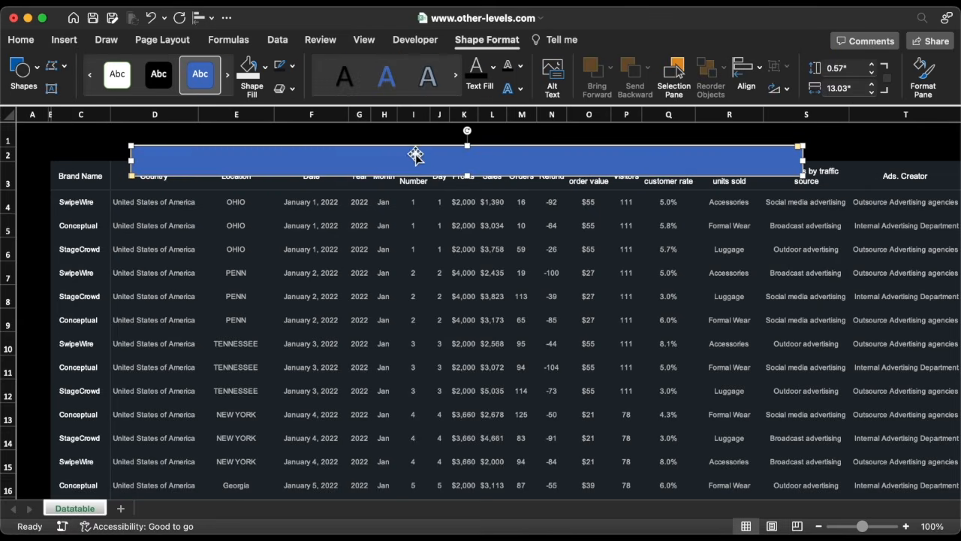
Remove the rectangle's outline and fill it with a dark color from the recent colors.
left_click(293, 66)
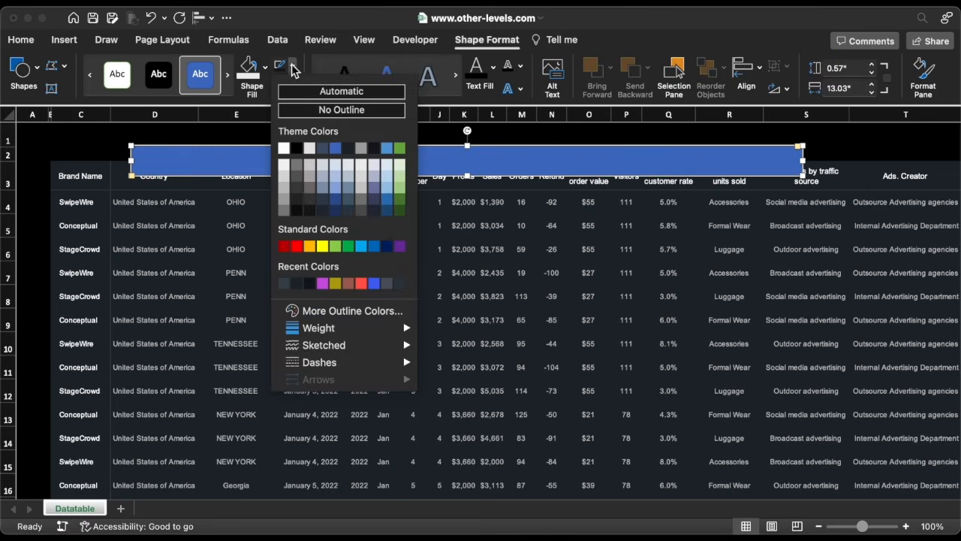
left_click(304, 109)
left_click(265, 69)
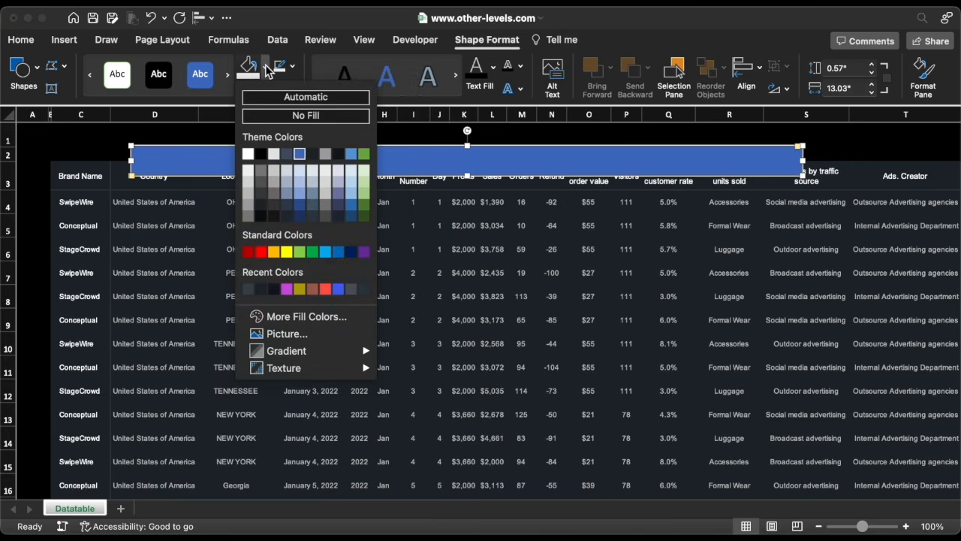
left_click(252, 288)
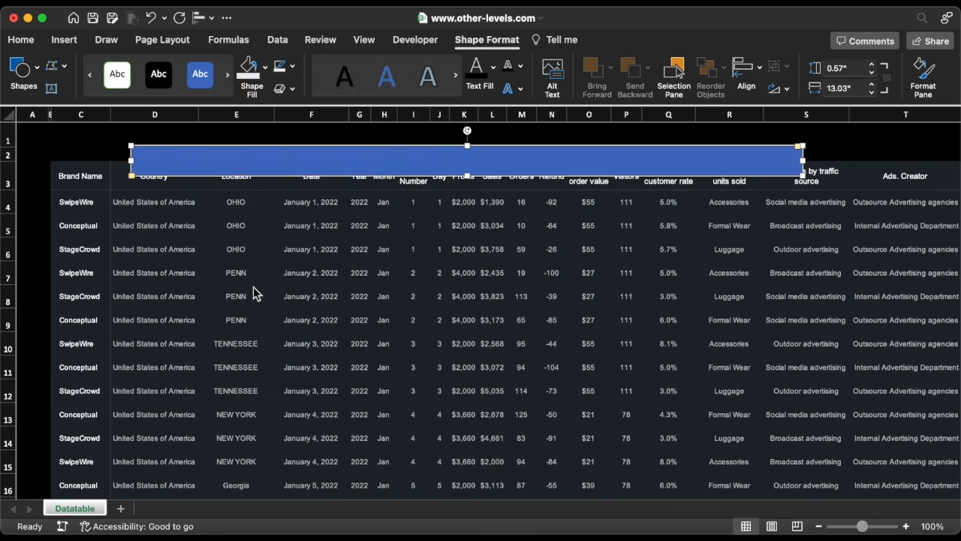
Stretch the rectangle across to the last table column, about 19.49 inches wide and 0.47 inches tall, and adjust its corner rounding.
scroll(253, 287, "right", 10)
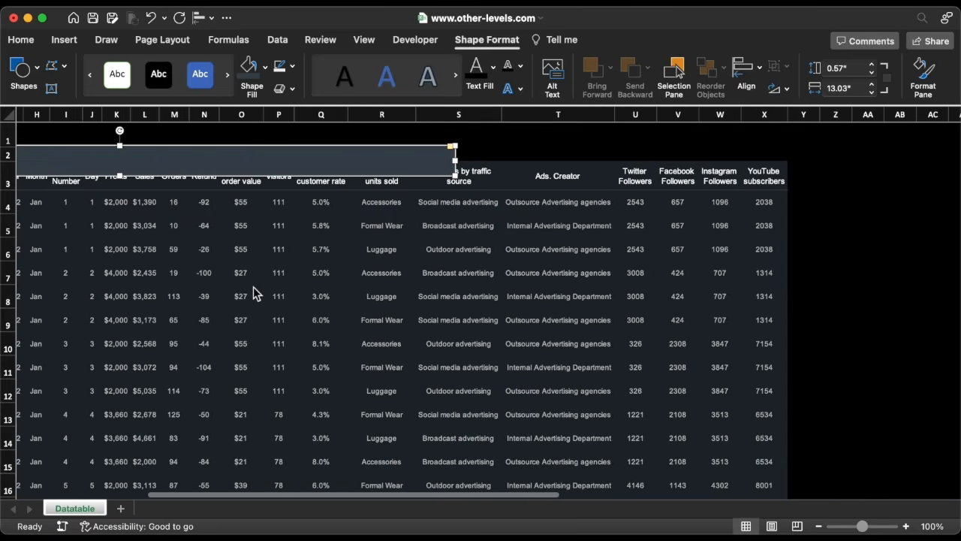
left_click_drag(455, 160, 787, 160)
left_click_drag(291, 175, 286, 136)
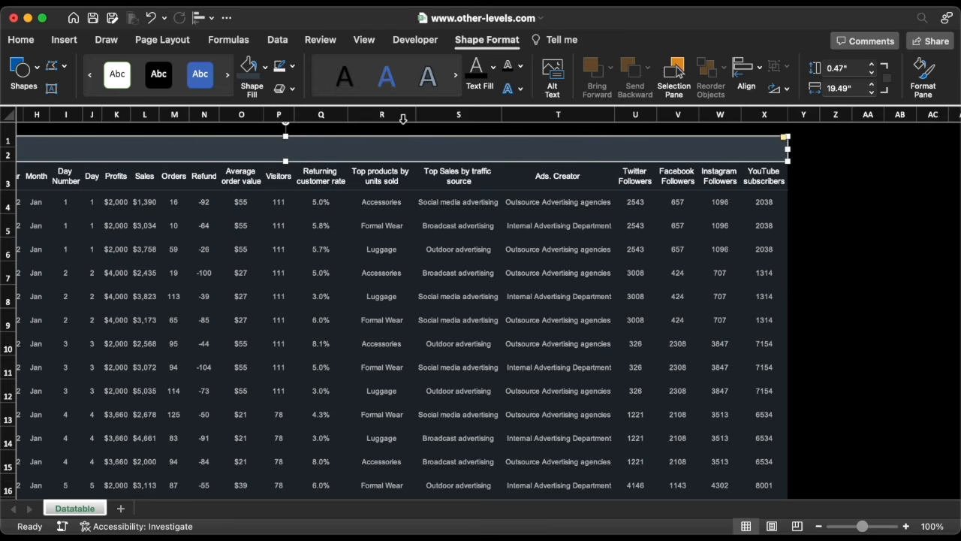
left_click_drag(785, 139, 762, 140)
scroll(450, 188, "left", 5)
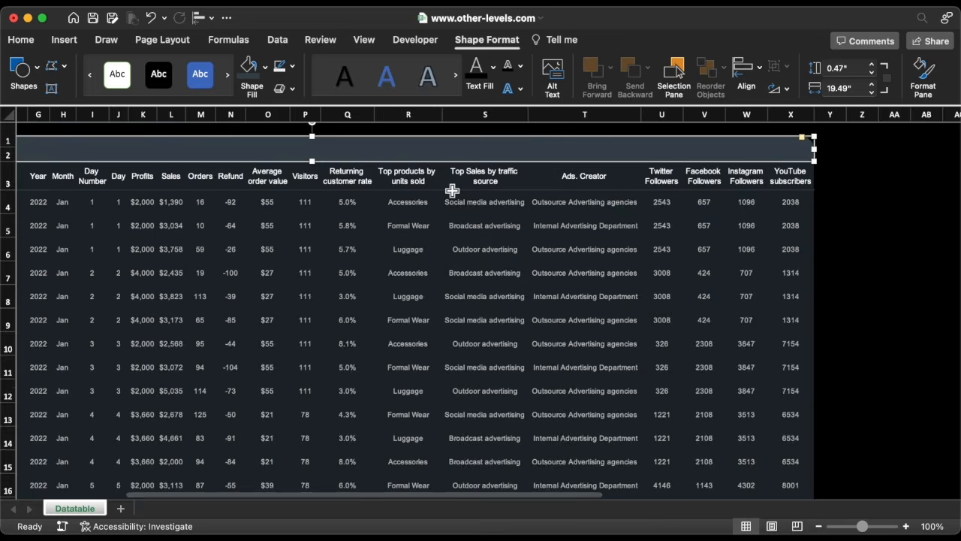
scroll(452, 191, "left", 5)
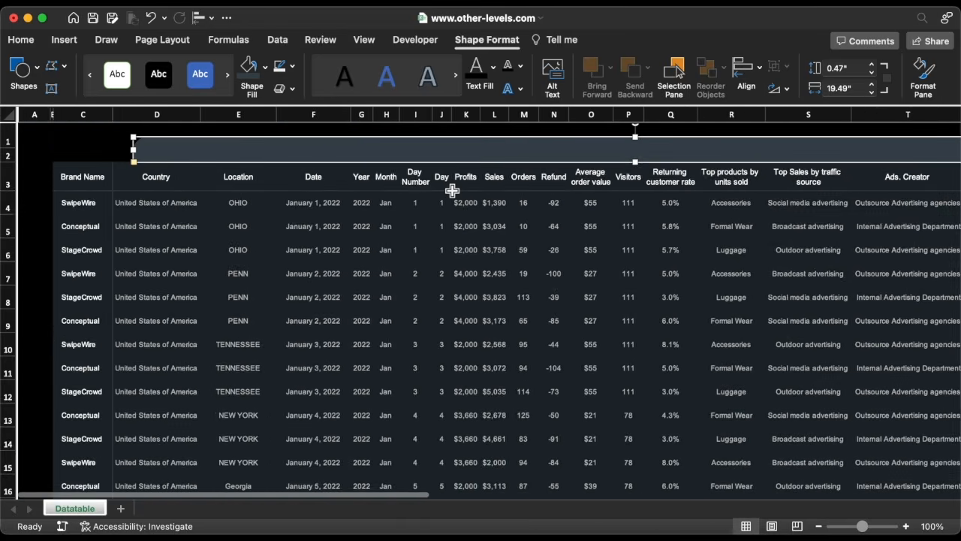
Extend the rectangle's left edge to the table's left edge, about 21.06 inches wide.
key("Escape")
left_click(180, 150)
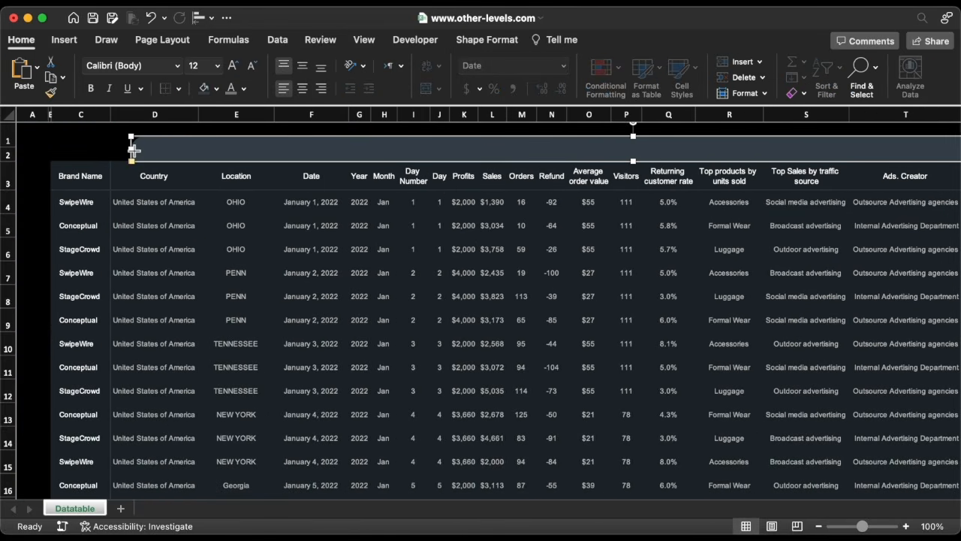
left_click_drag(133, 151, 51, 150)
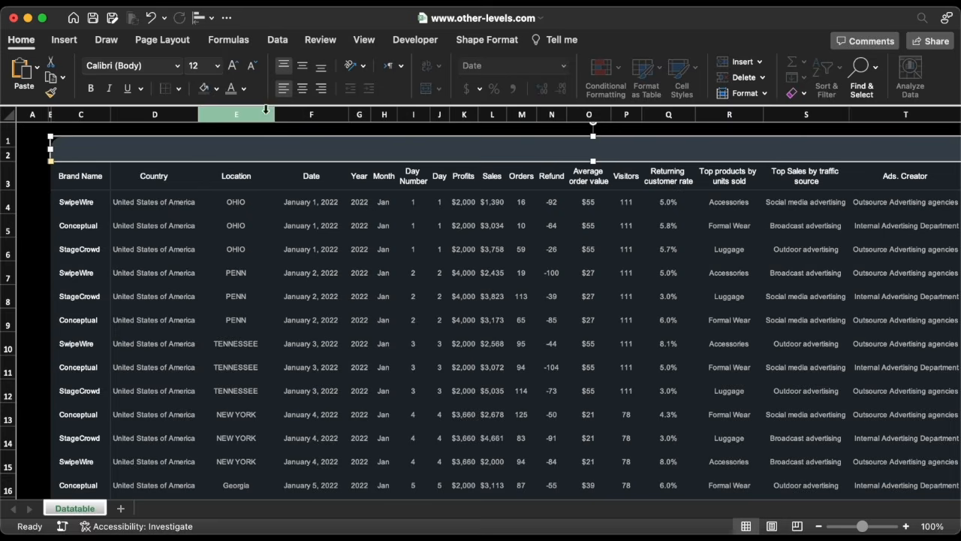
Set the rectangle's height to 0.32 inches and nudge it slightly down above the header row.
left_click(484, 40)
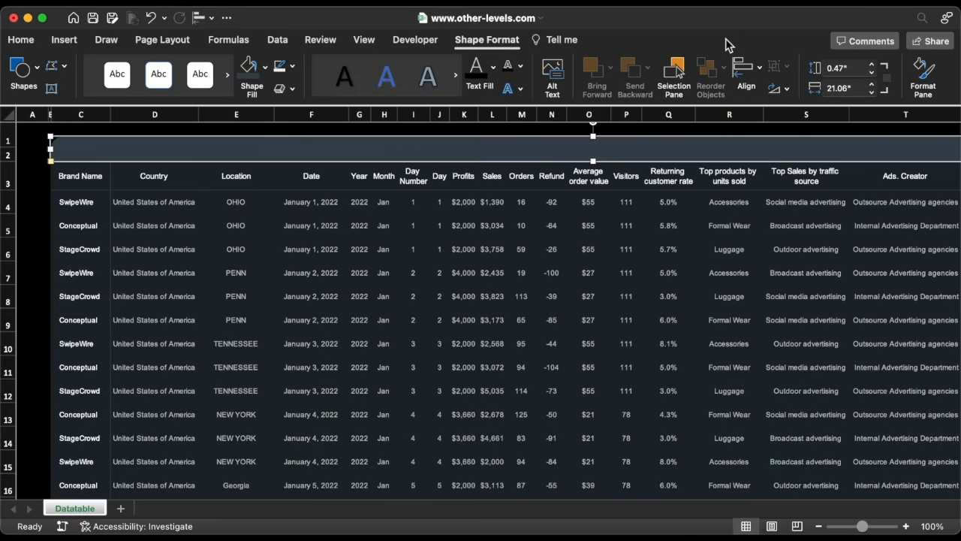
left_click(843, 68)
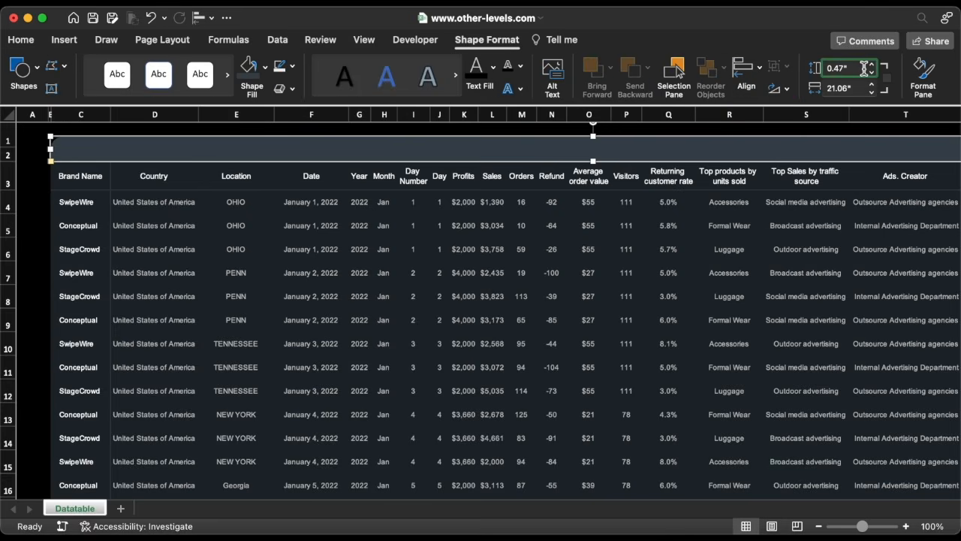
key("BackSpace")
key("BackSpace")
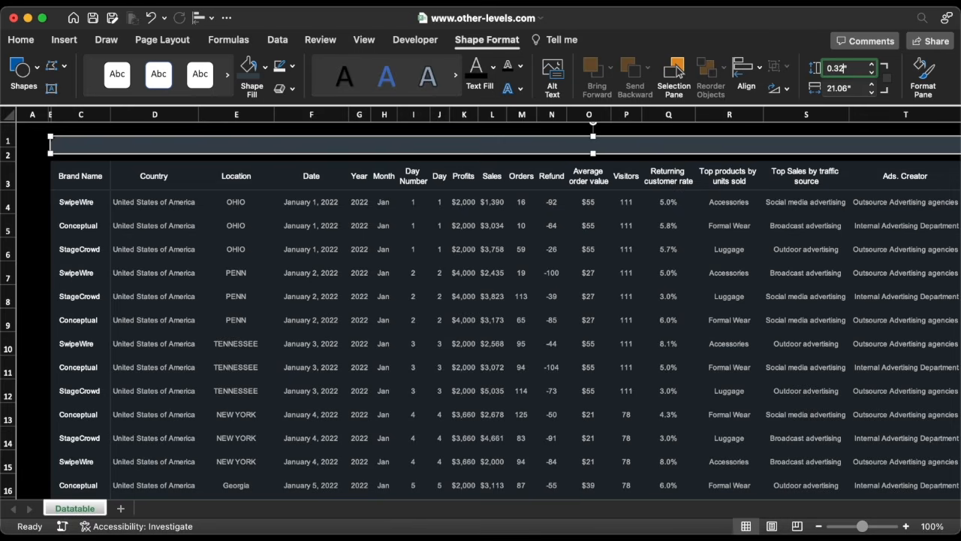
left_click_drag(647, 142, 645, 146)
key("Escape")
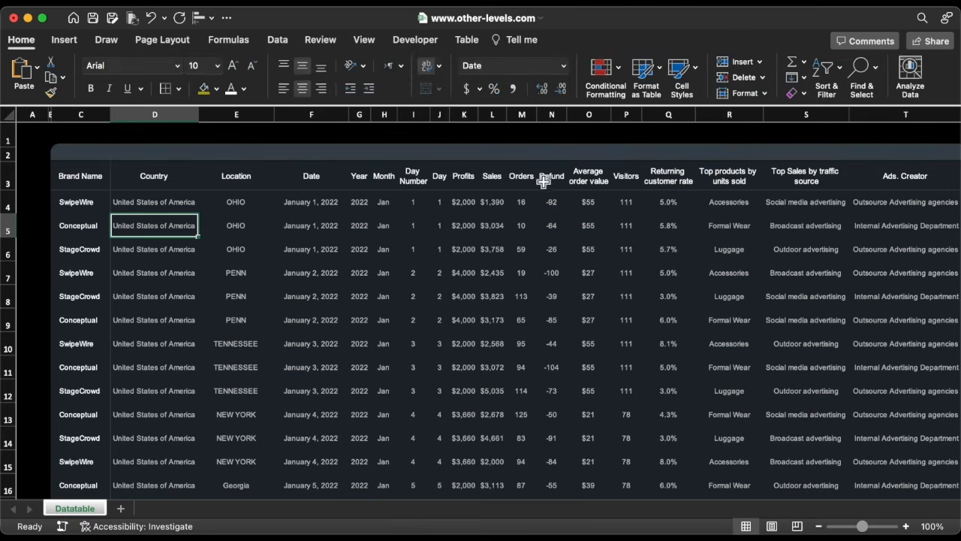
Start a new Classic conditional formatting rule on the Sales column for values above the average.
left_click(497, 171)
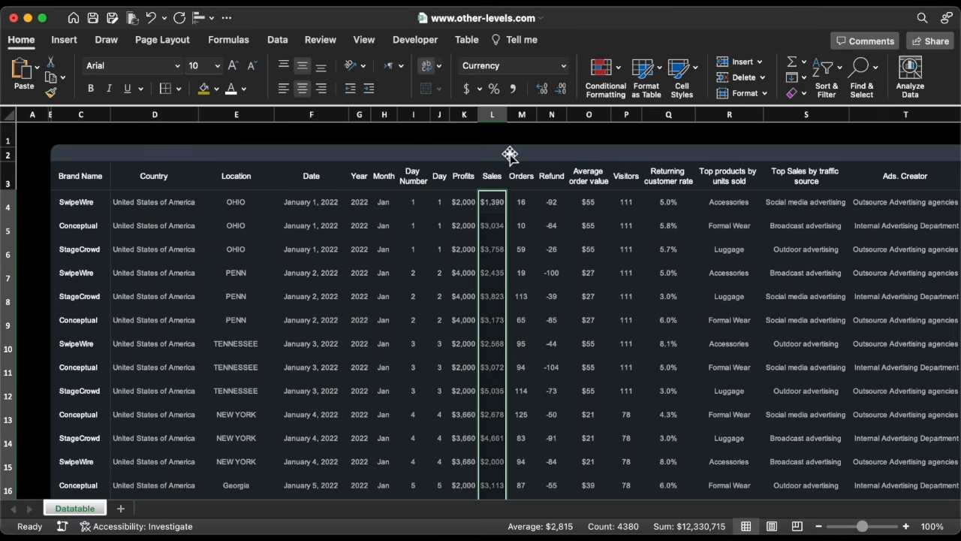
left_click(603, 72)
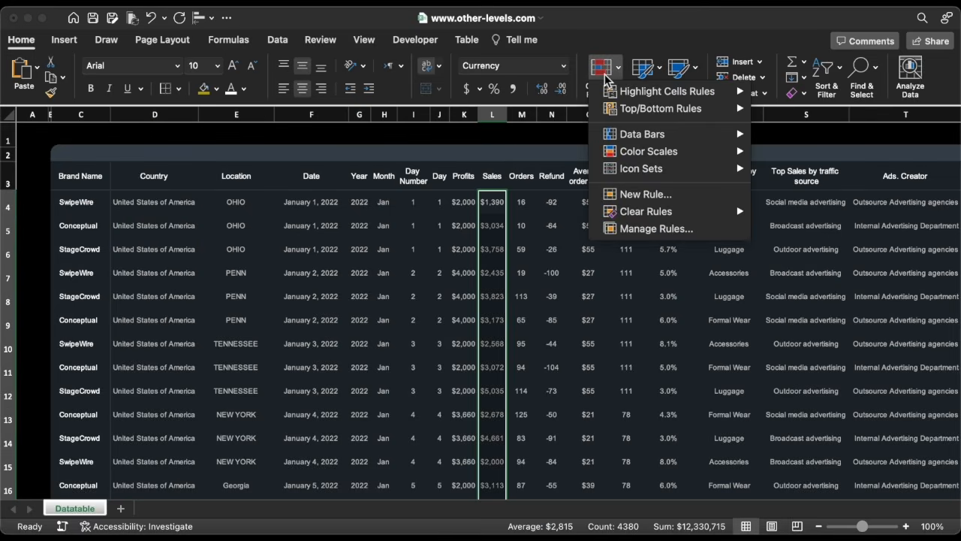
left_click(640, 195)
left_click(467, 143)
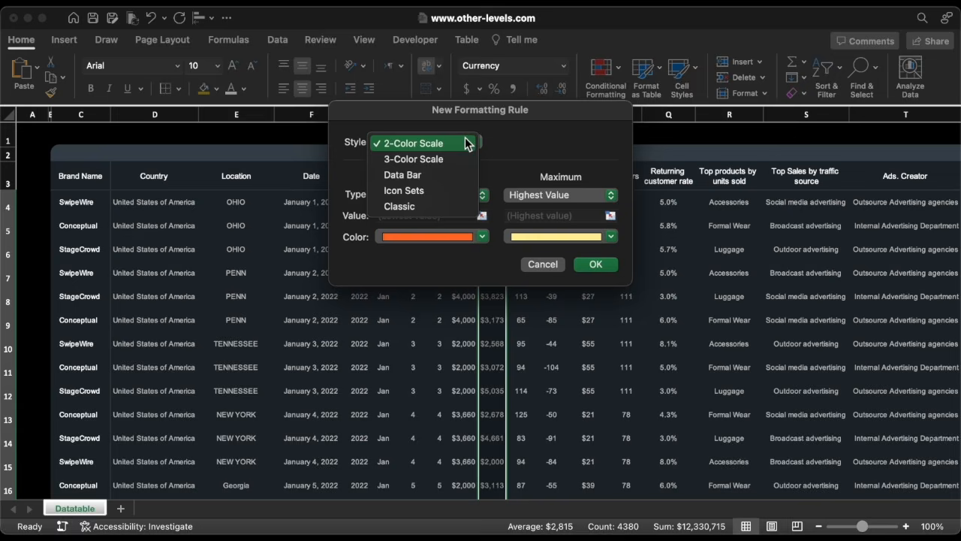
left_click(430, 204)
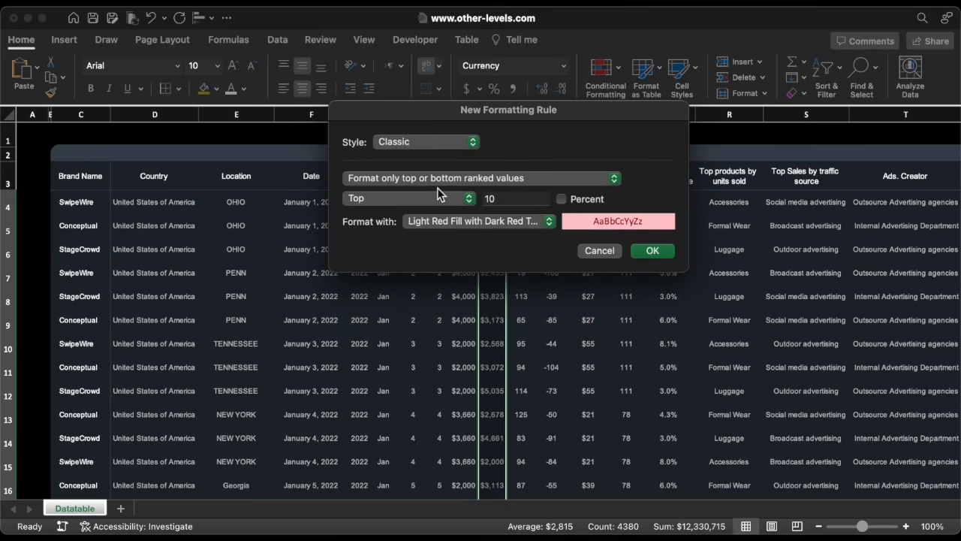
left_click(481, 179)
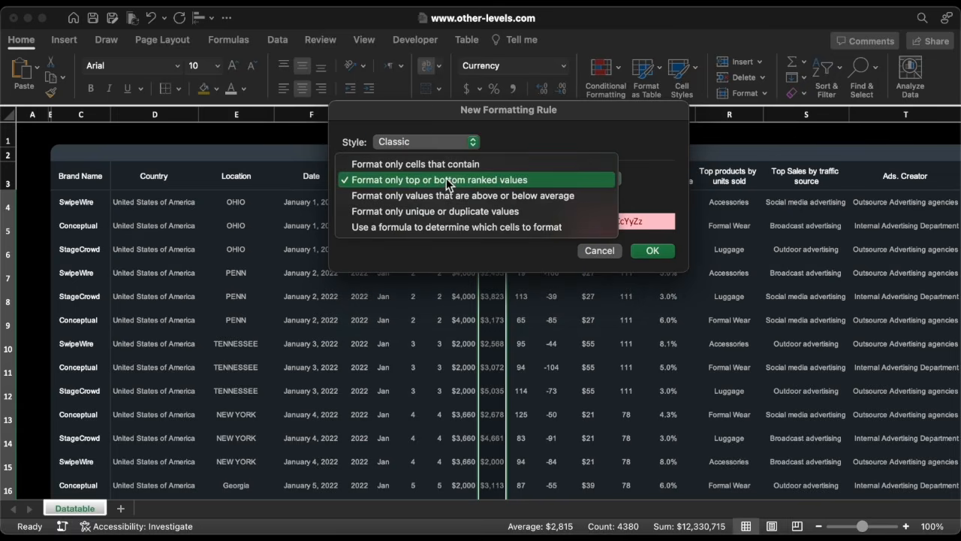
left_click(541, 197)
left_click(542, 221)
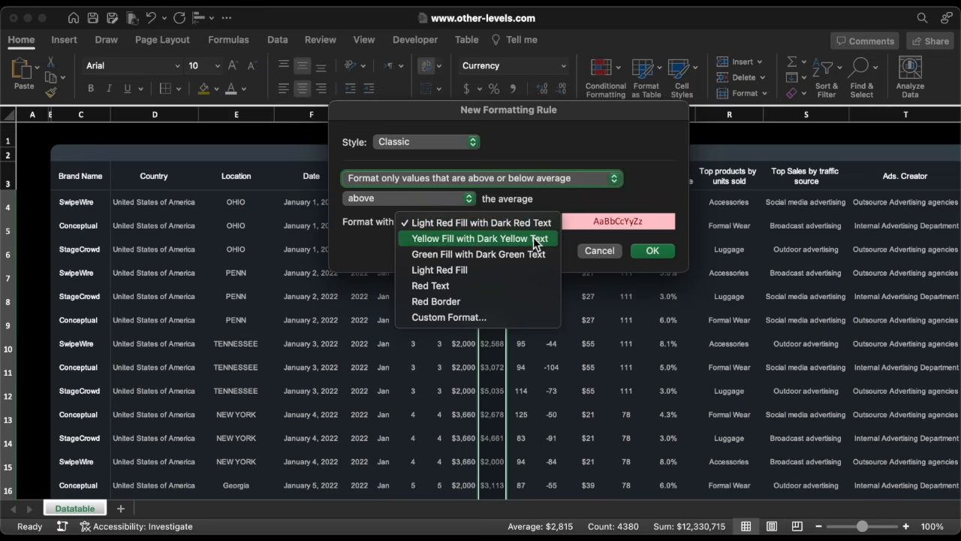
Give the rule a custom format with a pasted hex font color, Regular style and no border, and apply it.
left_click(484, 316)
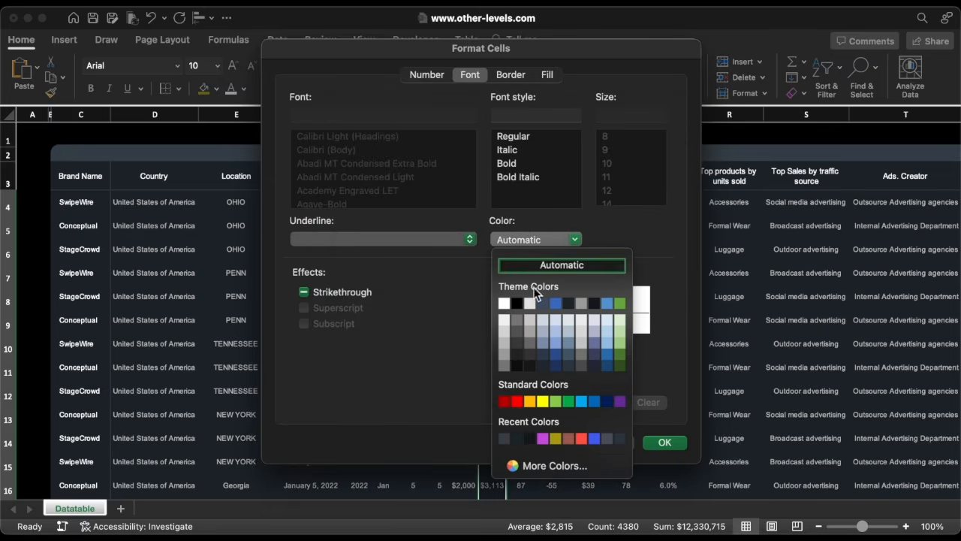
left_click(540, 467)
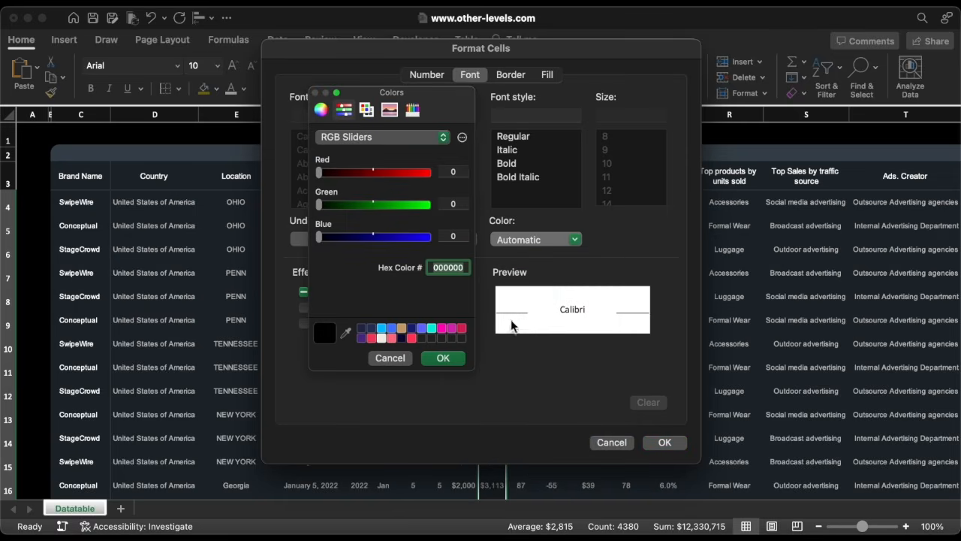
type("B2A20B")
left_click(440, 357)
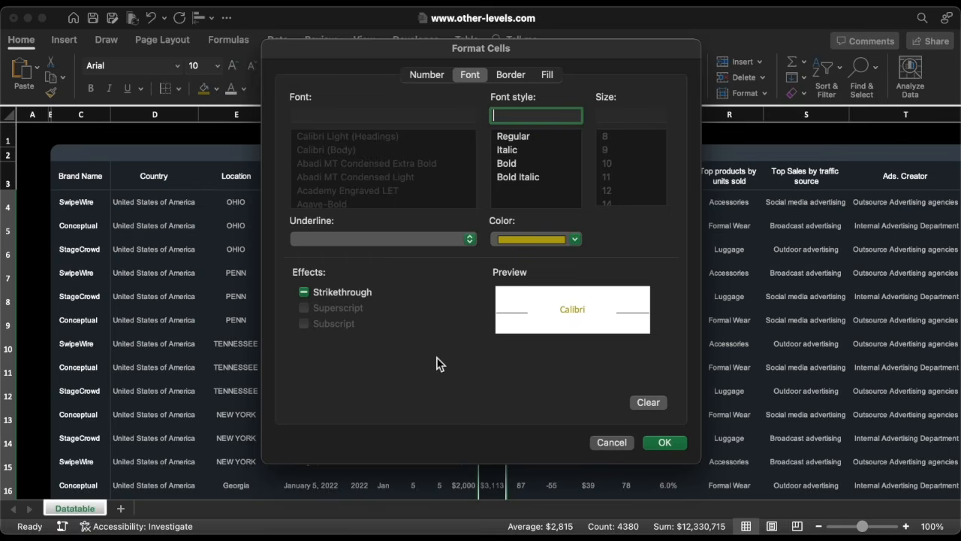
left_click(511, 137)
left_click(511, 76)
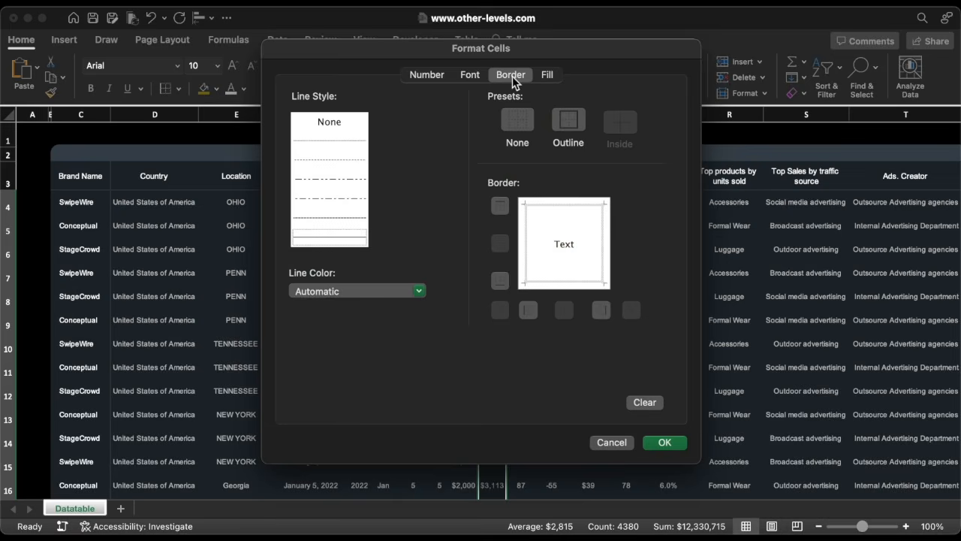
left_click(515, 119)
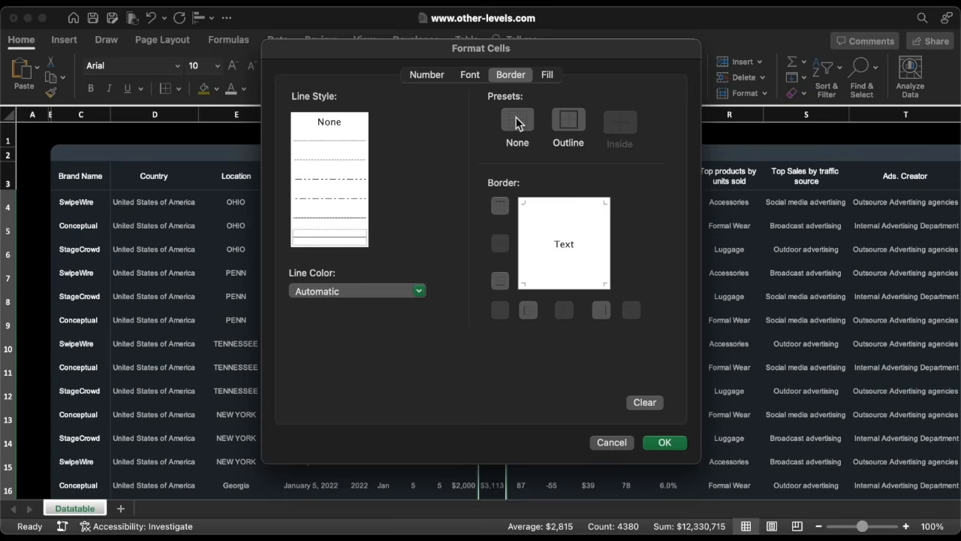
left_click(546, 75)
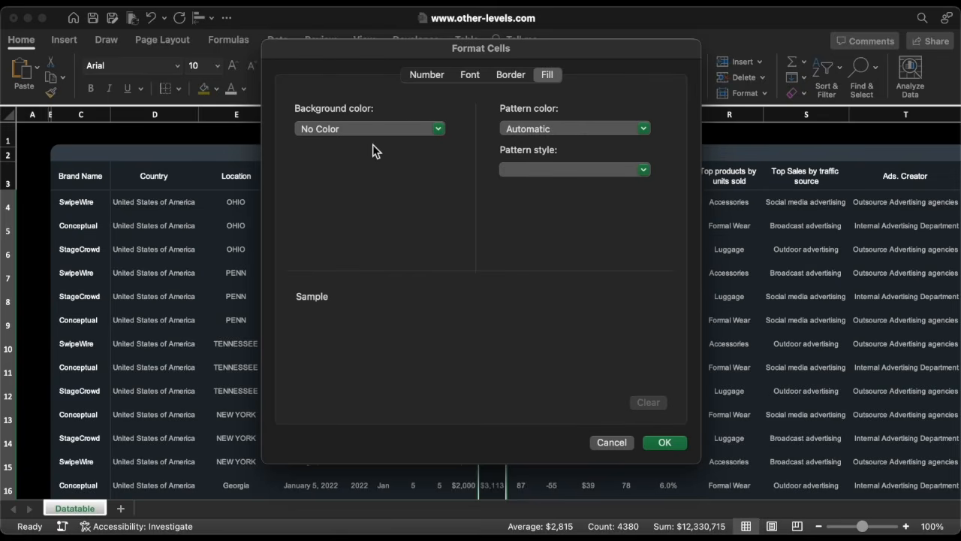
left_click(665, 443)
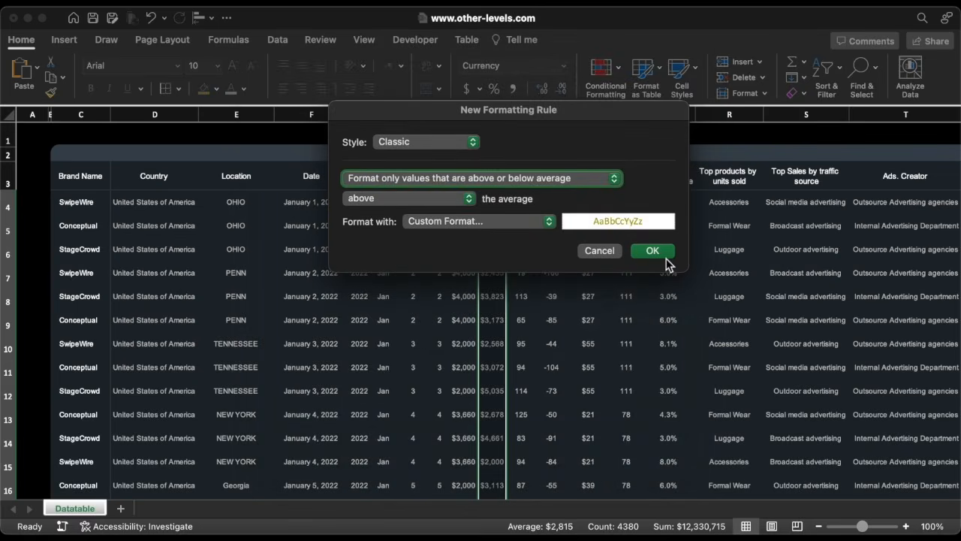
left_click(652, 251)
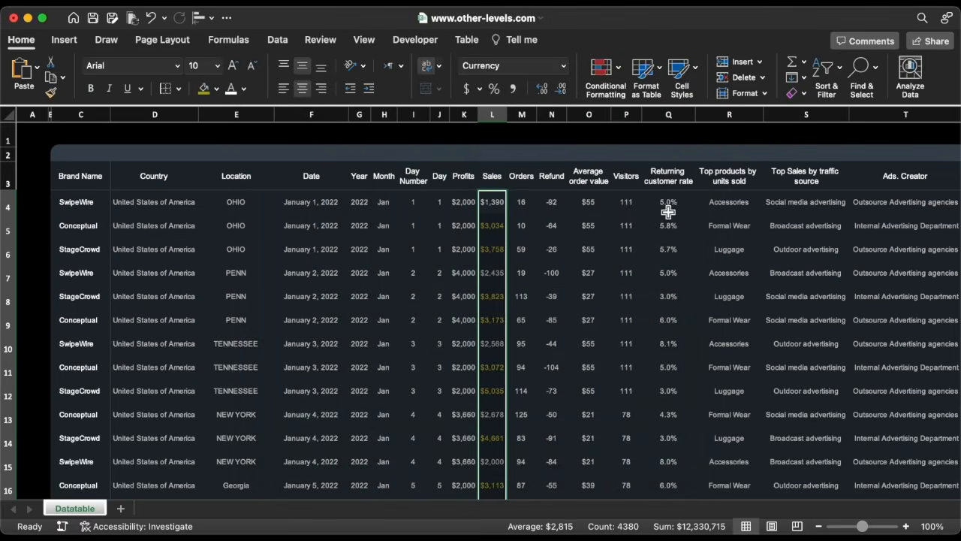
Start a new Classic conditional formatting rule on the Returning customer rate column for values above the average.
left_click(677, 168)
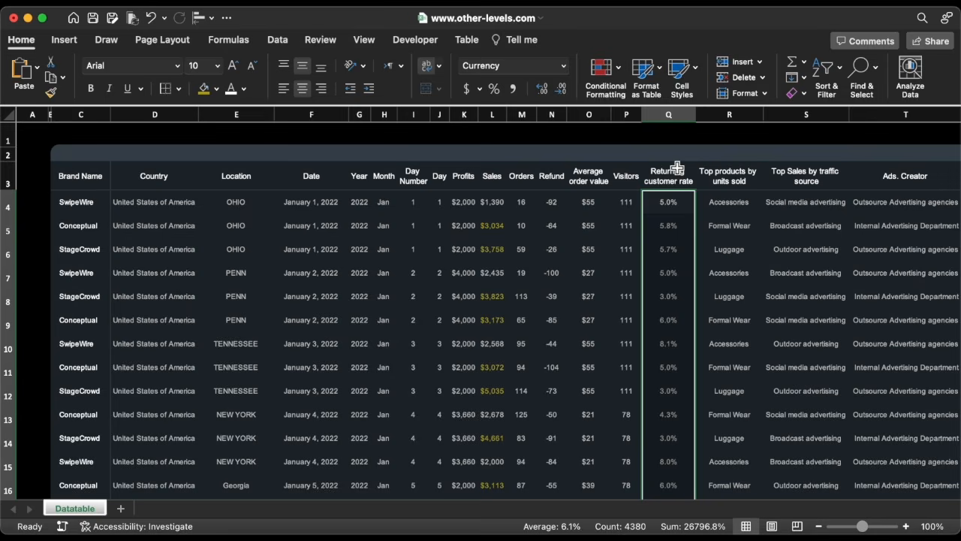
left_click(612, 75)
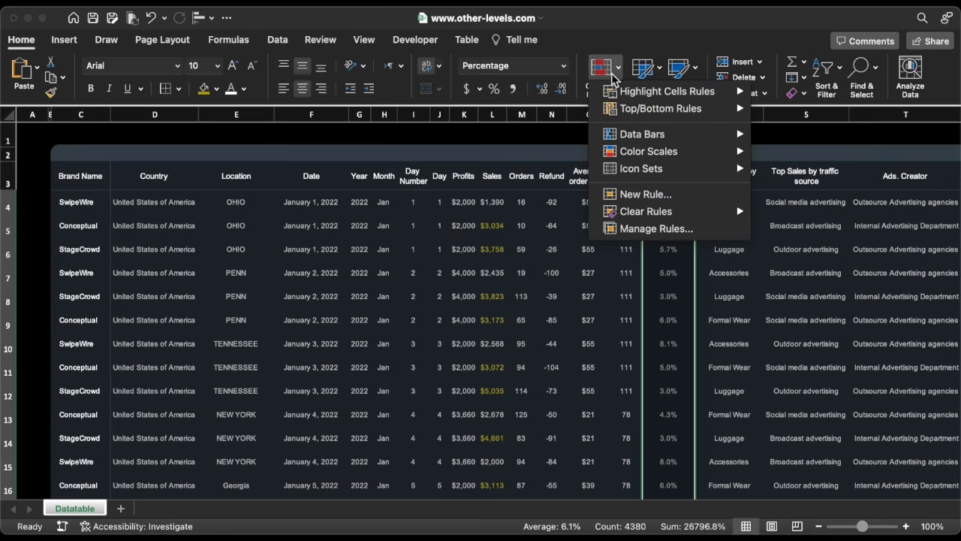
left_click(634, 197)
left_click(476, 144)
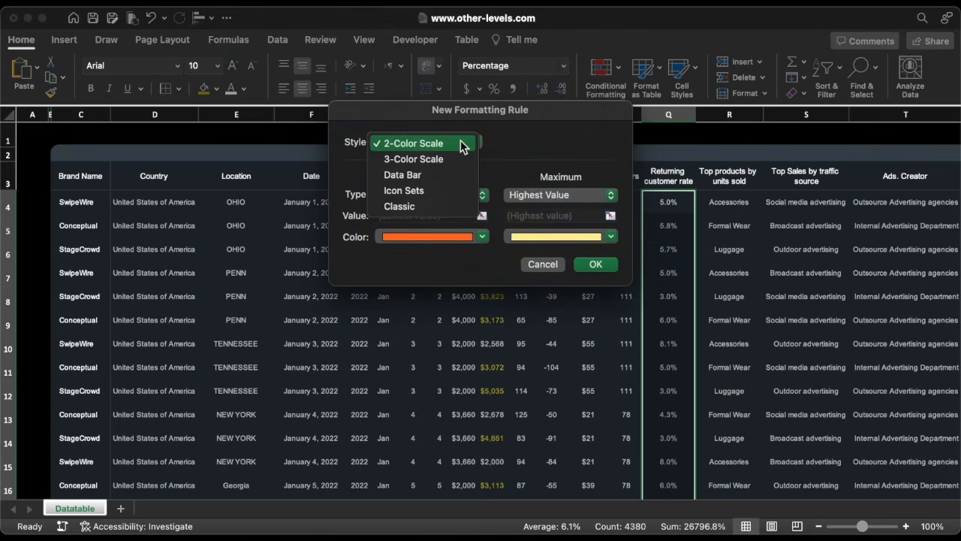
left_click(421, 206)
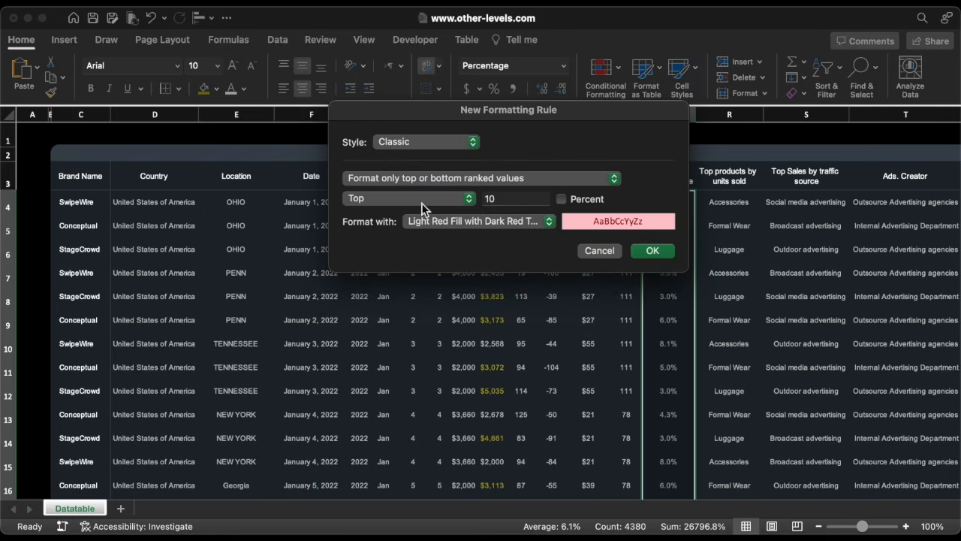
left_click(441, 180)
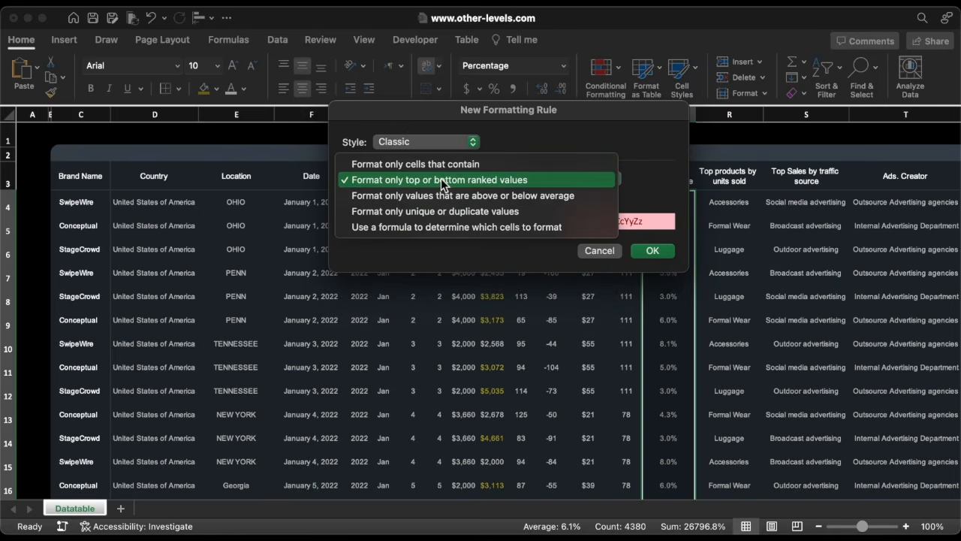
left_click(454, 196)
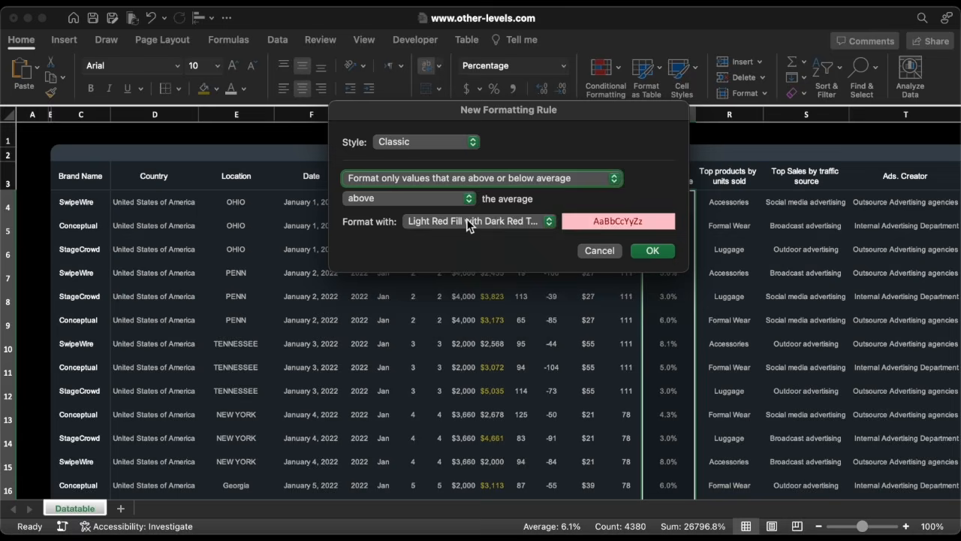
Give the rule a custom format with Regular font style and a pasted hex font color, and apply it.
left_click(468, 221)
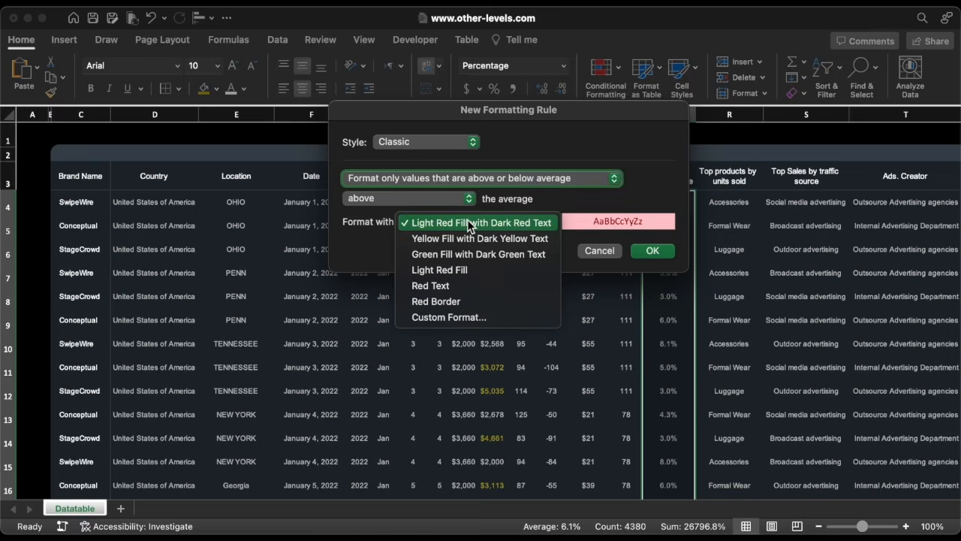
left_click(451, 316)
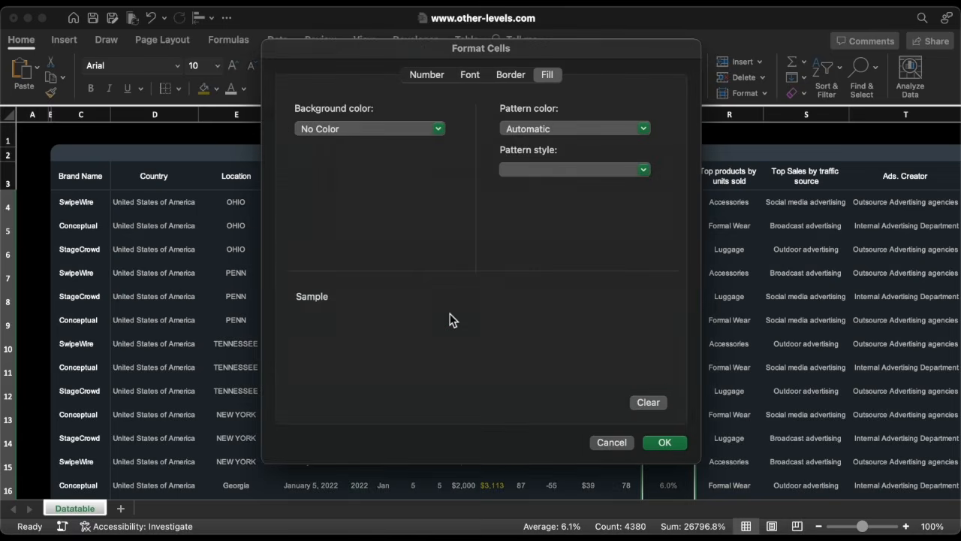
left_click(505, 78)
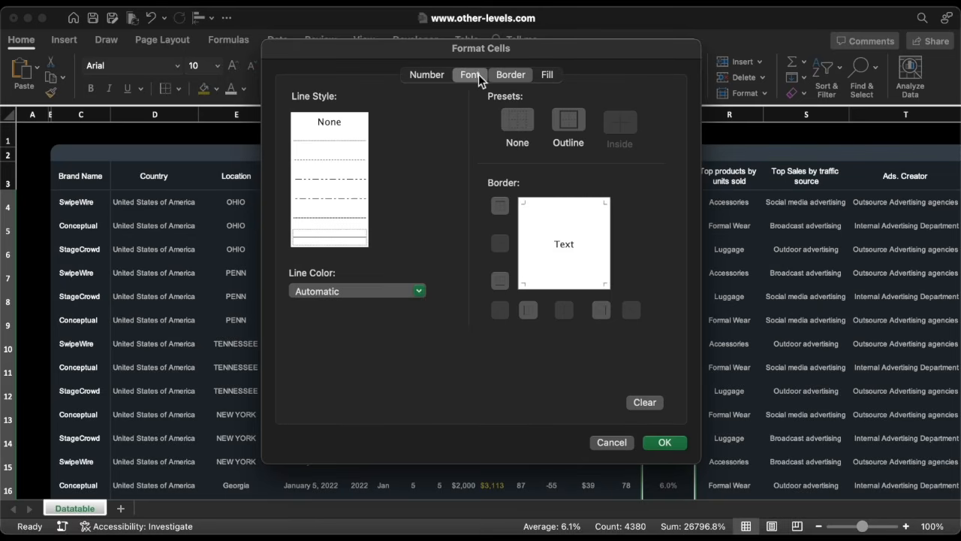
left_click(473, 75)
left_click(513, 137)
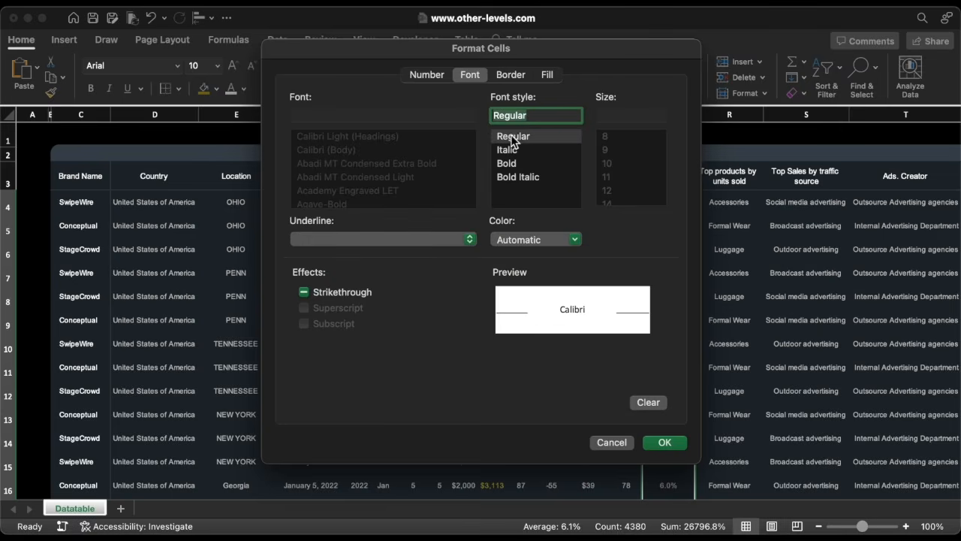
left_click(533, 238)
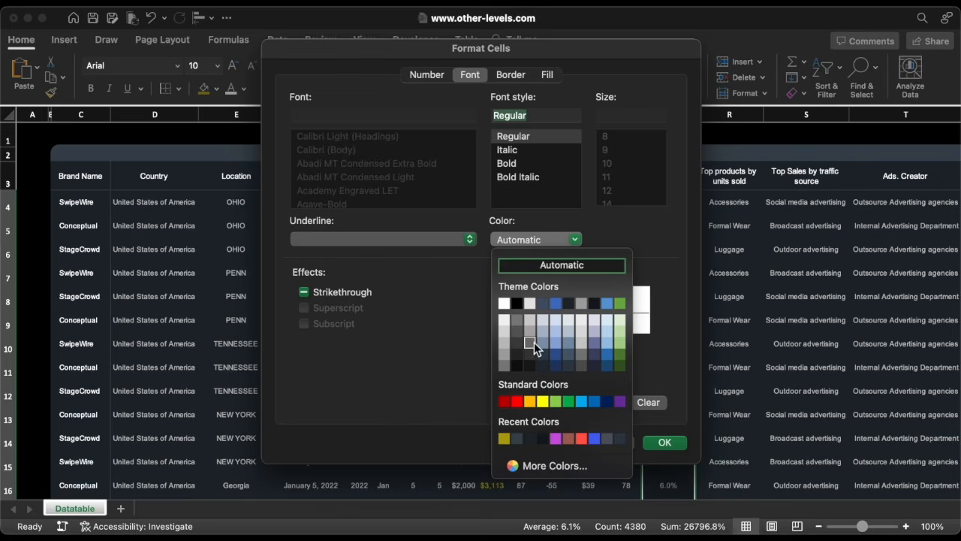
left_click(576, 469)
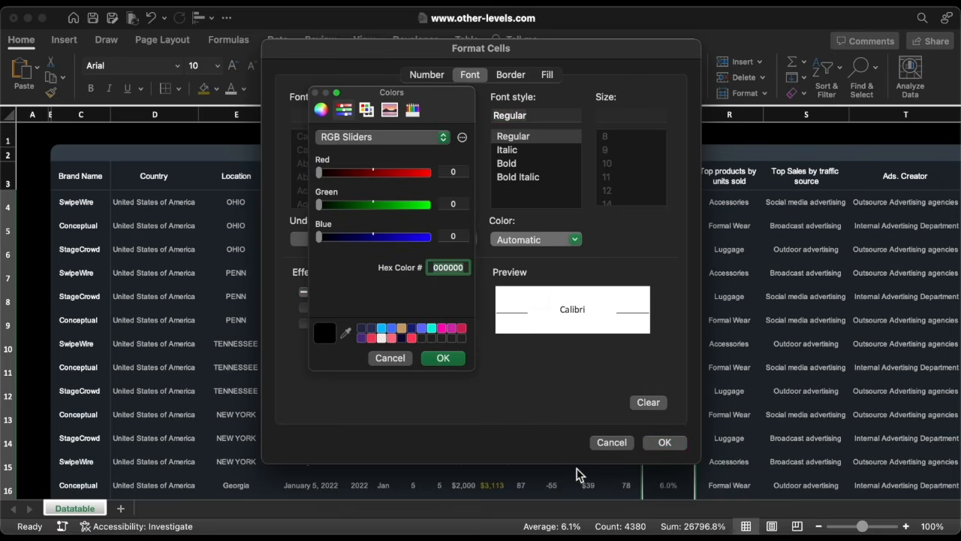
type("FF574B")
left_click(443, 358)
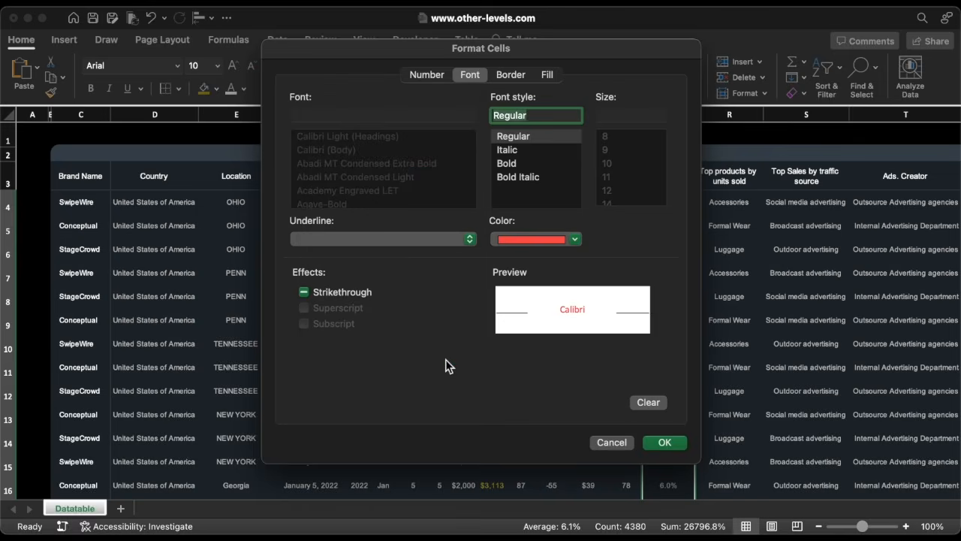
left_click(664, 443)
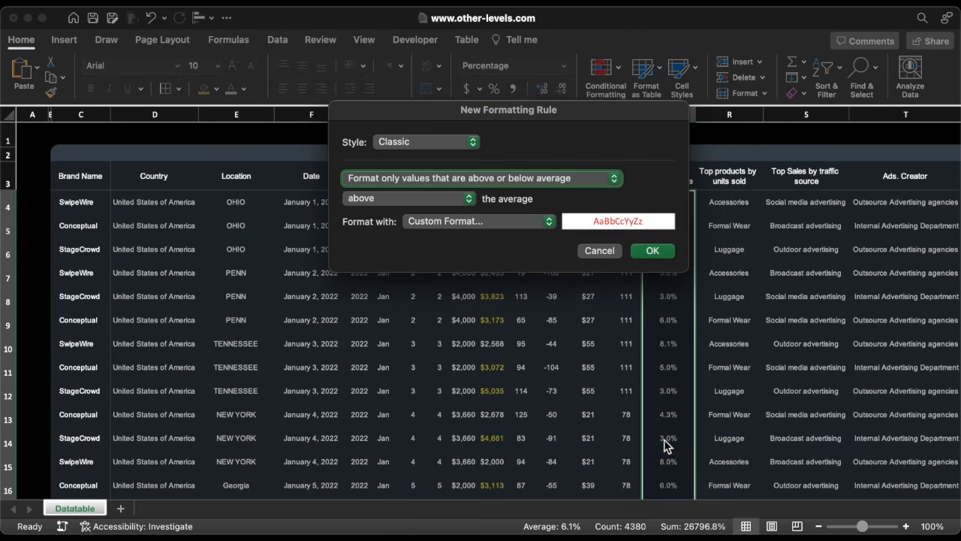
left_click(663, 252)
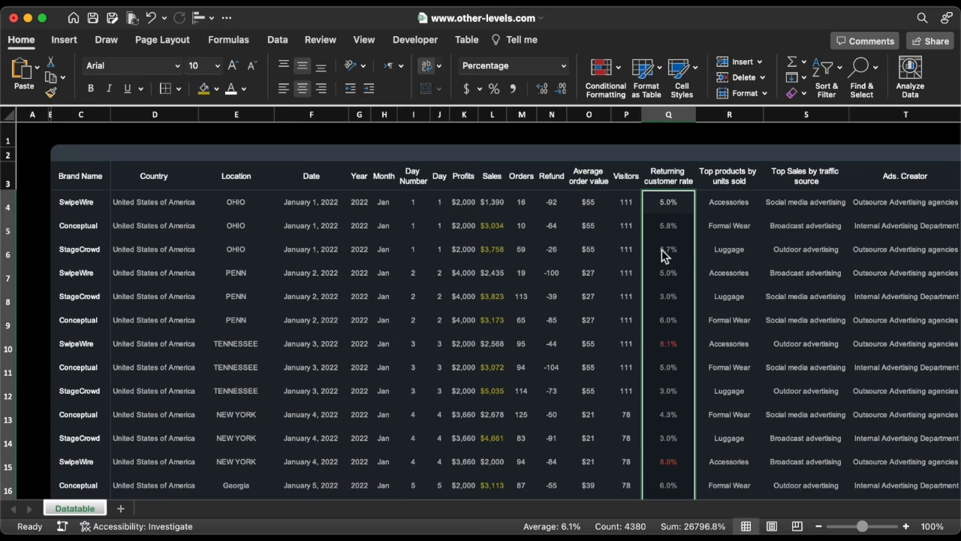
Fill row 1 cells to the right of the table with hex color CB52DF.
left_click(811, 136)
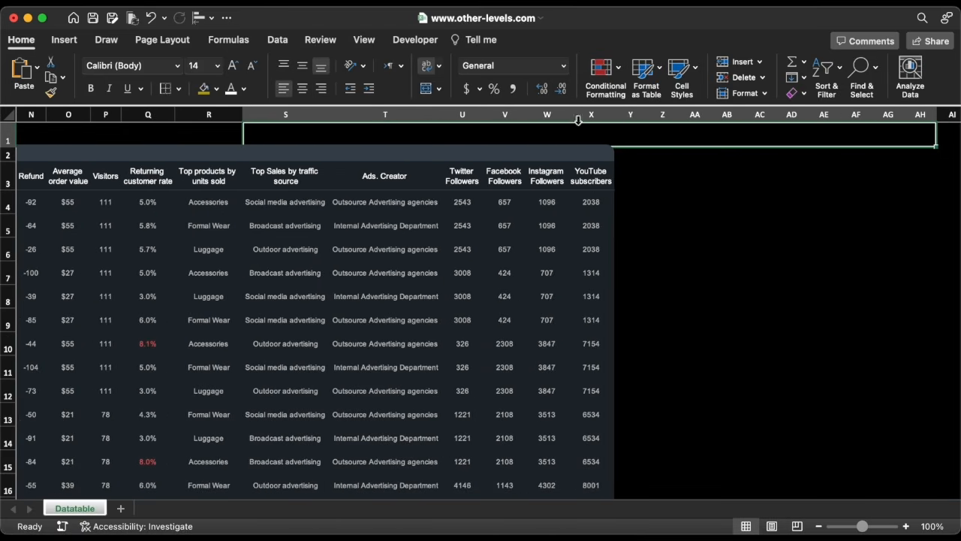
left_click(217, 88)
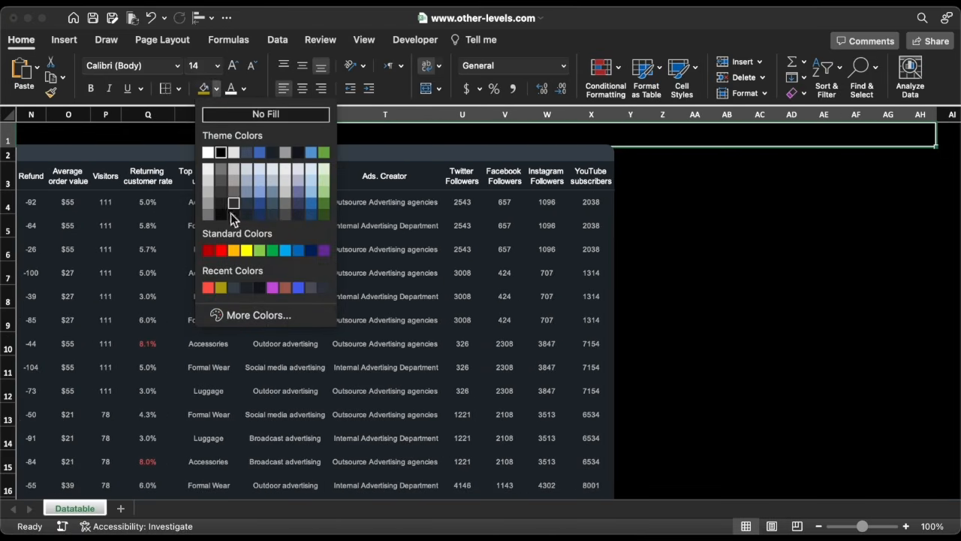
left_click(242, 314)
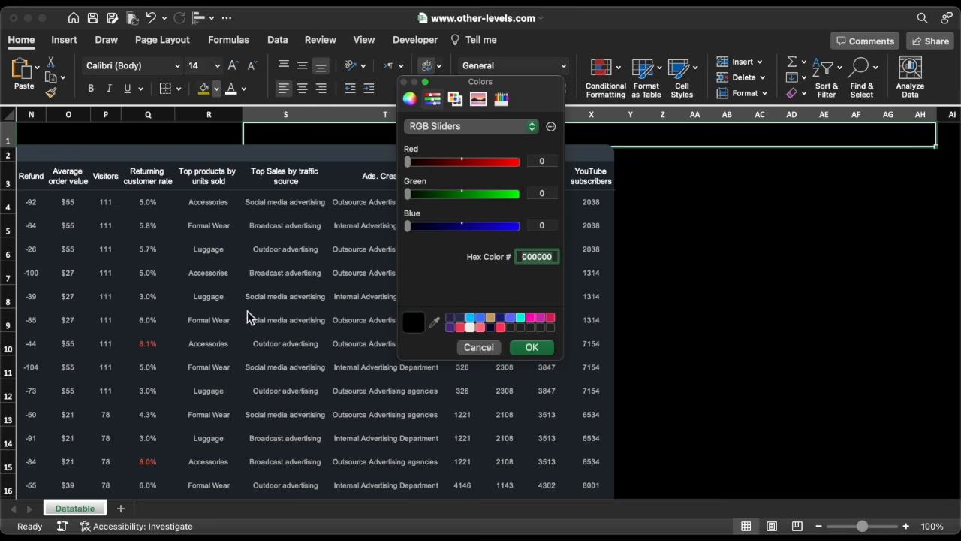
type("CB52DF")
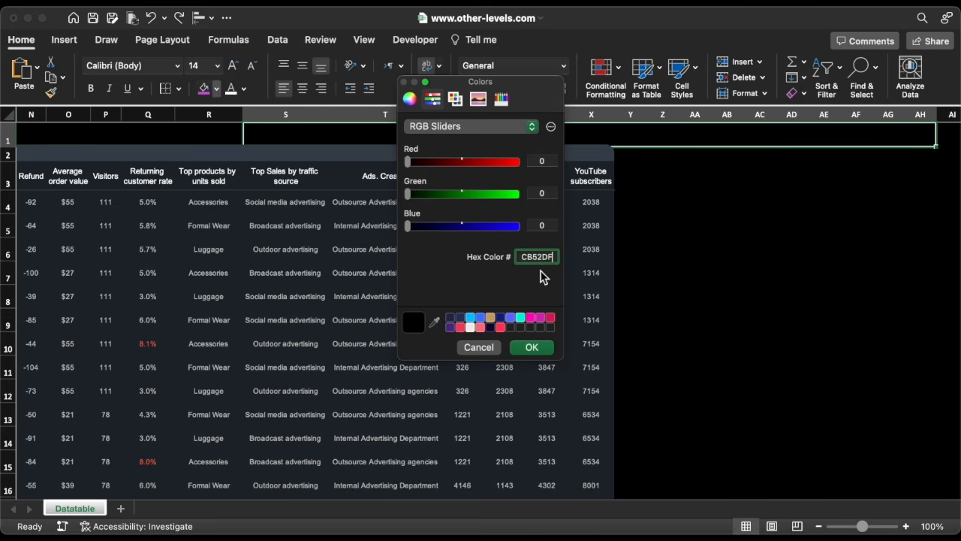
left_click(533, 347)
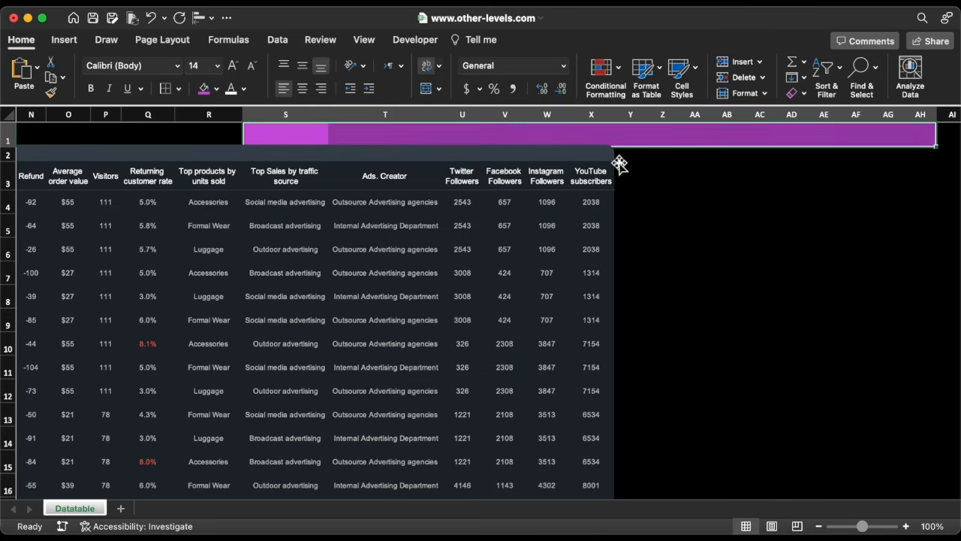
Extend the purple fill down over the empty area right of the table through about row 7.
left_click_drag(925, 147, 632, 157)
left_click_drag(937, 159, 947, 280)
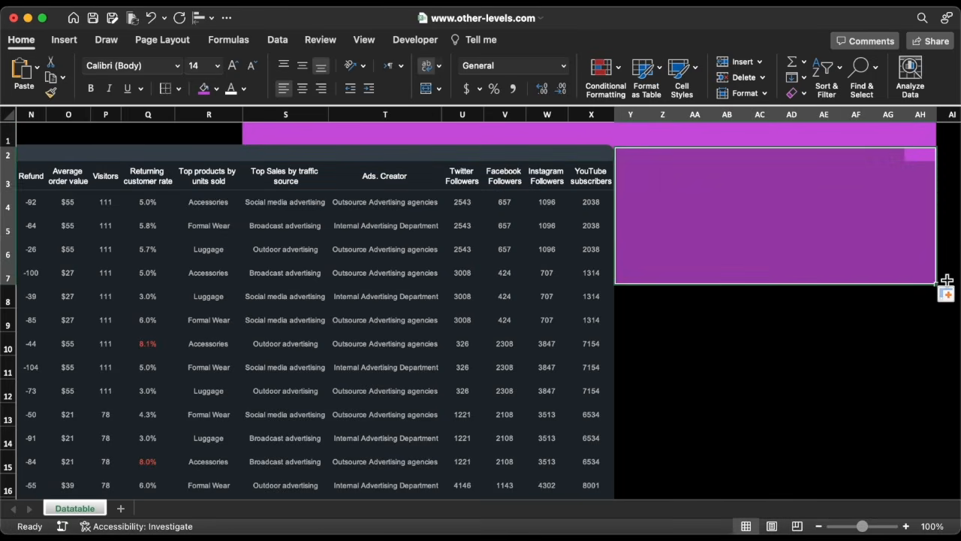
left_click(717, 342)
scroll(719, 344, "left", 6)
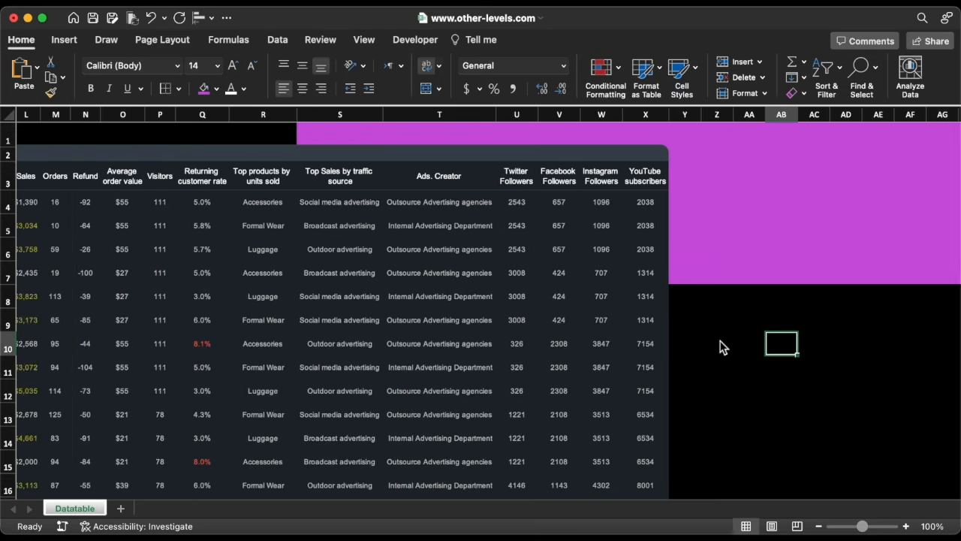
scroll(699, 353, "left", 4)
Fill cells A13 to about A16 with a light gray theme color.
left_click(29, 418)
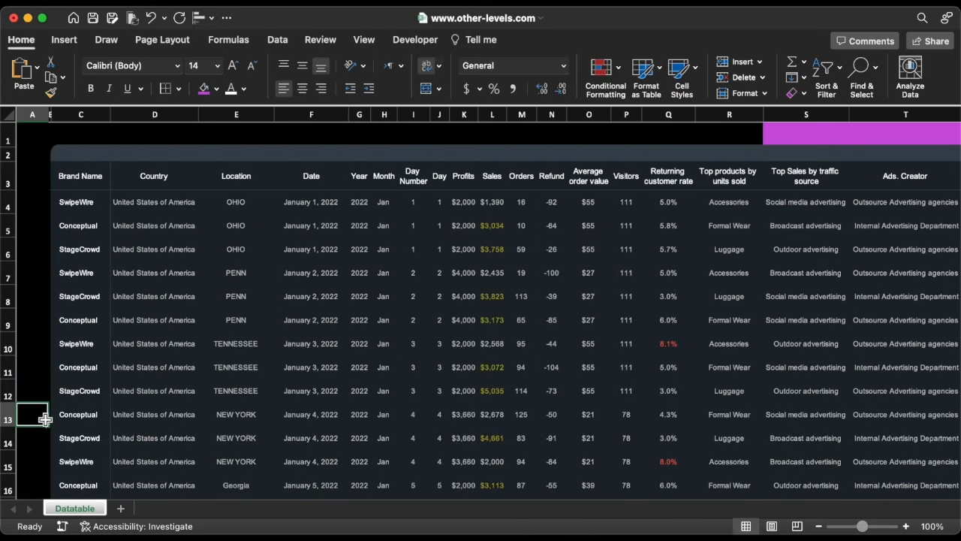
left_click_drag(48, 418, 45, 443)
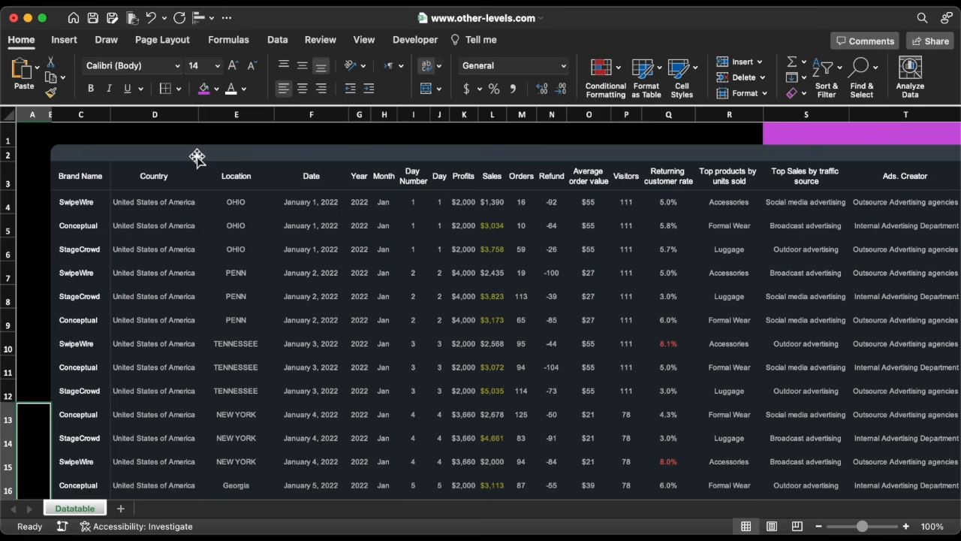
left_click(216, 88)
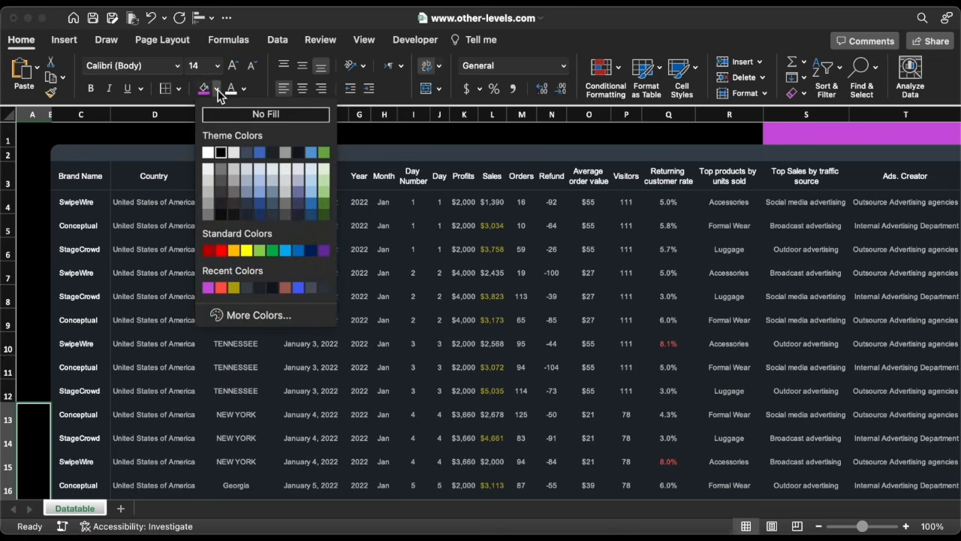
left_click(223, 168)
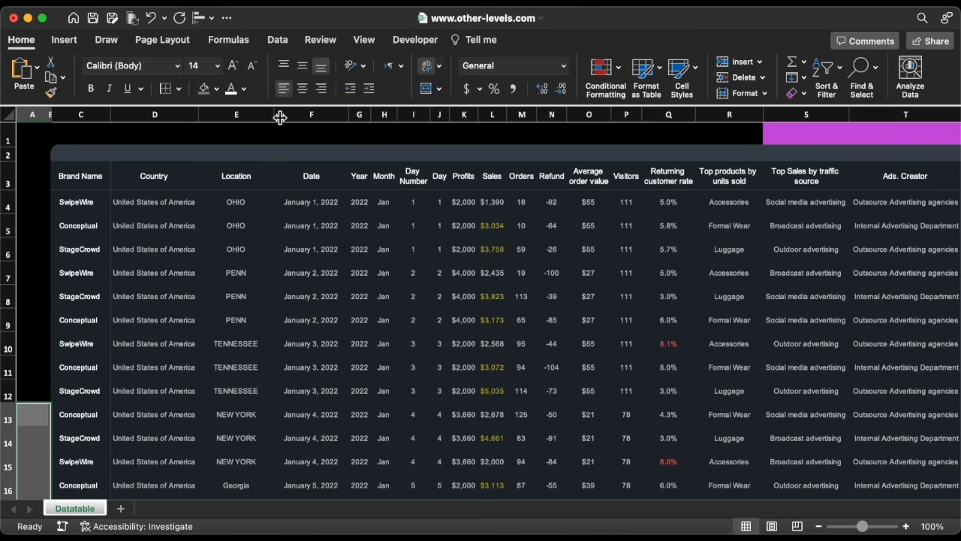
Resize several columns, widening the Day column, and make the header row slightly taller.
left_click_drag(279, 117, 272, 115)
left_click_drag(404, 115, 542, 114)
left_click_drag(365, 114, 370, 114)
left_click_drag(13, 192, 14, 194)
left_click(124, 187)
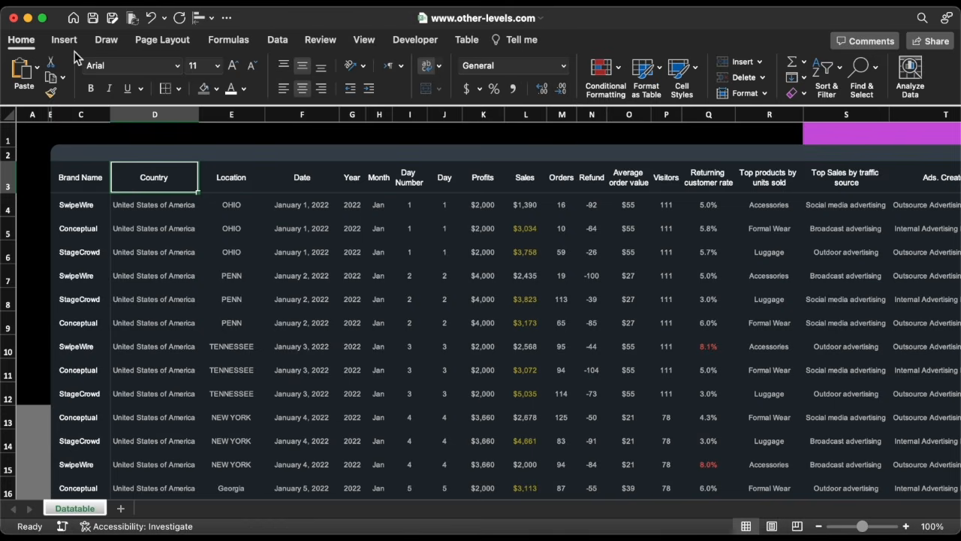
Draw a text box across row 1 above the table, about 6.67 inches wide and 0.28 inches tall.
left_click(65, 40)
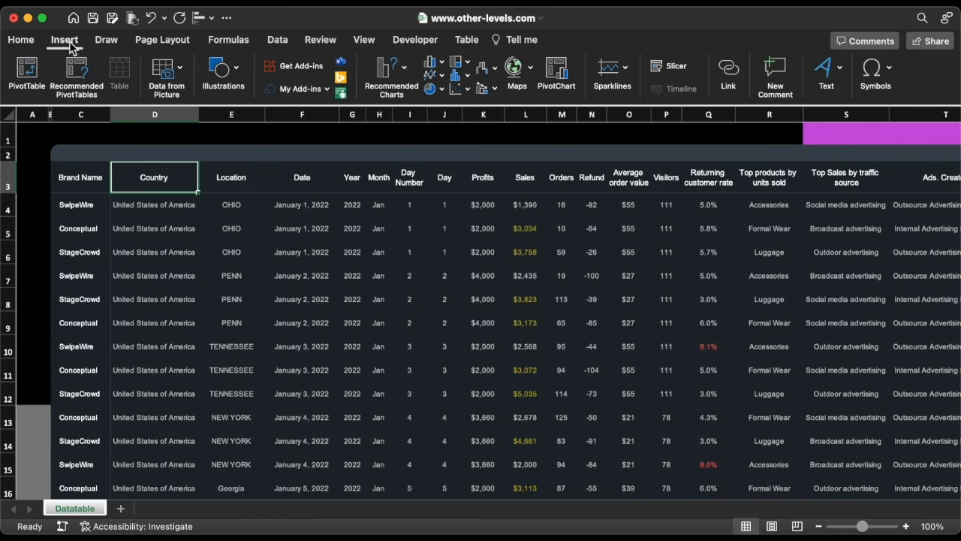
left_click(211, 69)
left_click(167, 112)
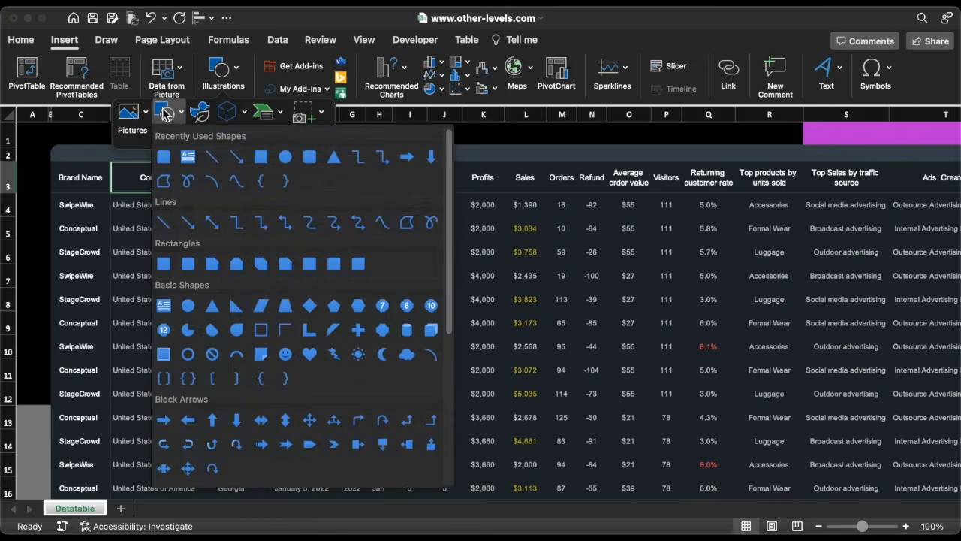
left_click(188, 157)
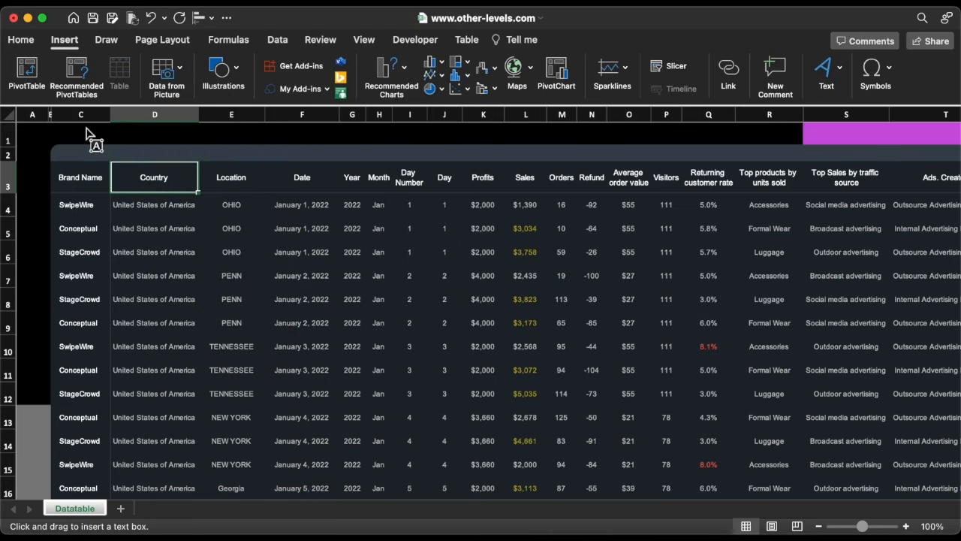
left_click_drag(77, 130, 421, 142)
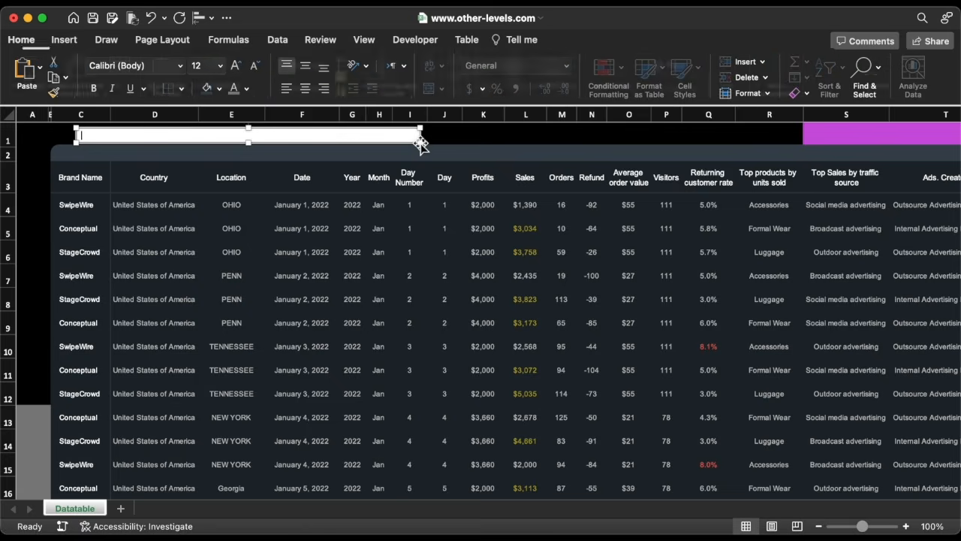
Remove the text box's outline and set its fill to No Fill.
left_click(480, 42)
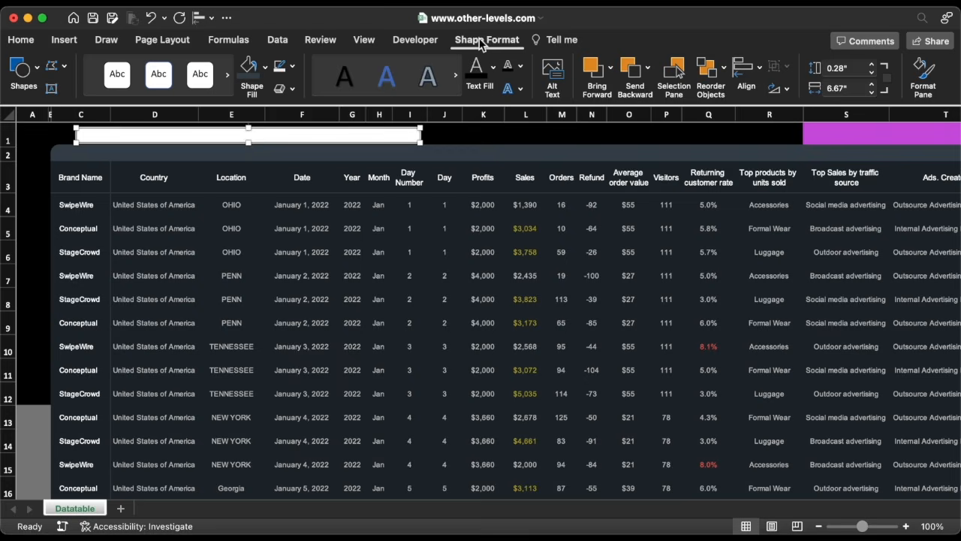
left_click(293, 70)
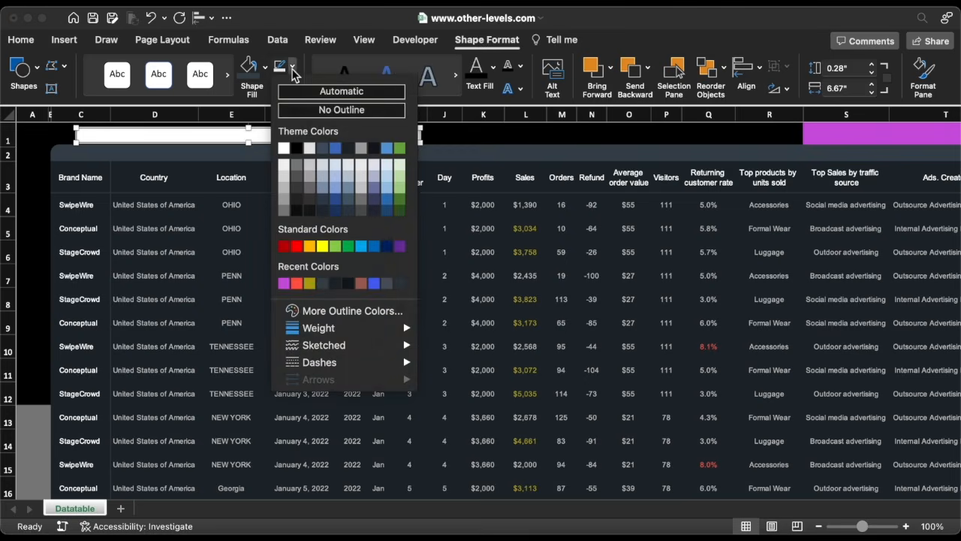
left_click(307, 108)
left_click(264, 66)
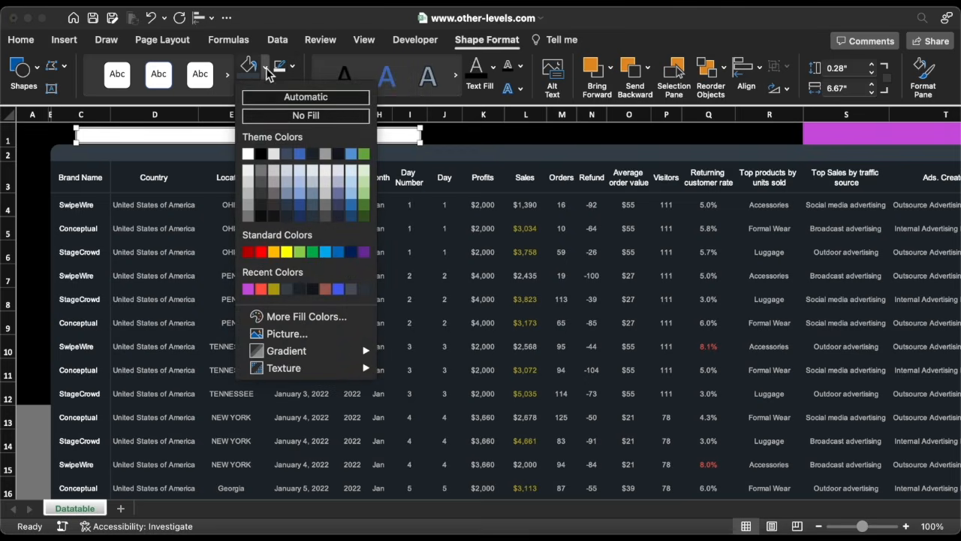
left_click(272, 116)
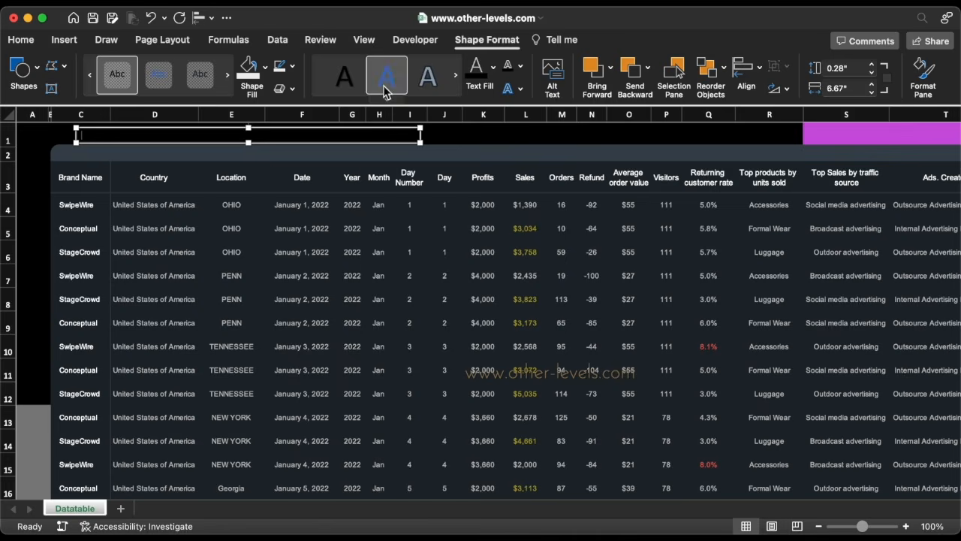
Format the text box's text as white Arial at 16 pt.
left_click(493, 66)
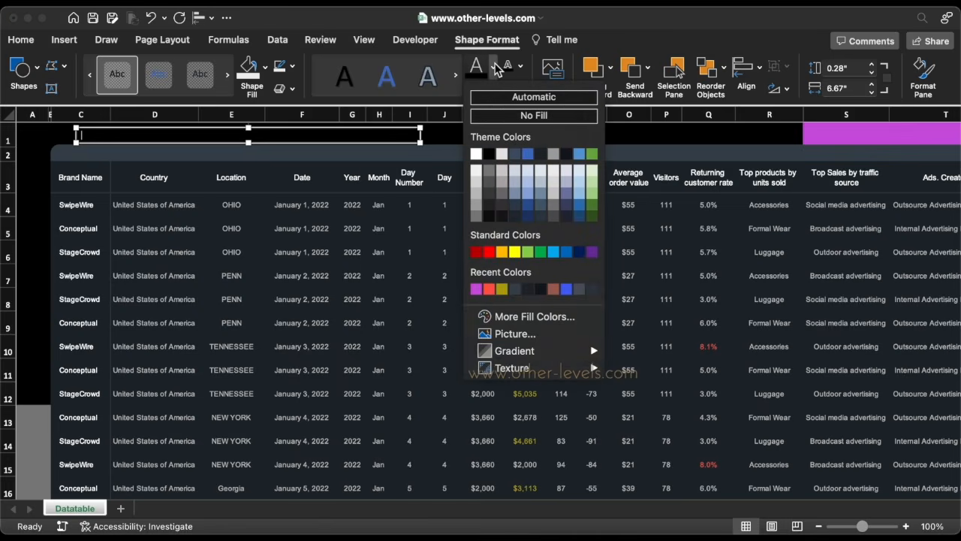
left_click(477, 156)
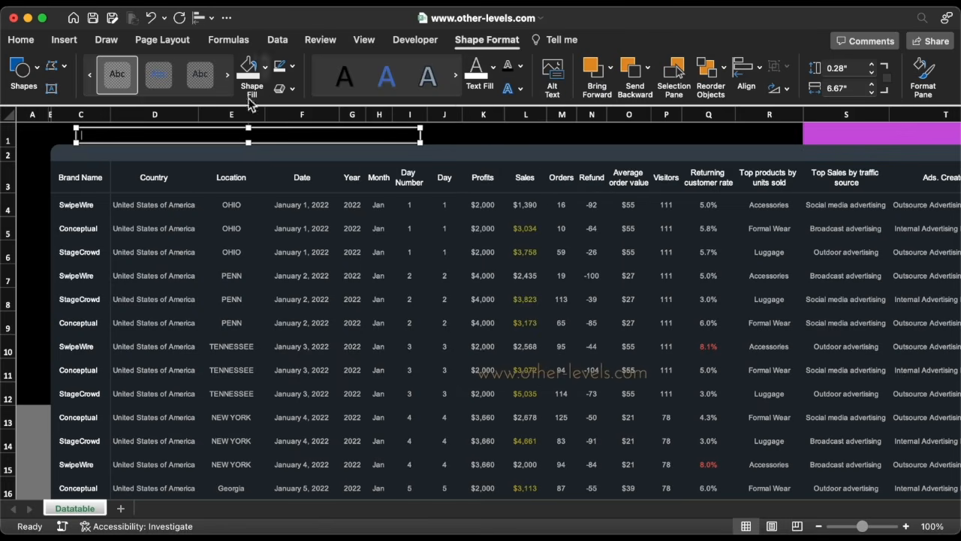
left_click(22, 41)
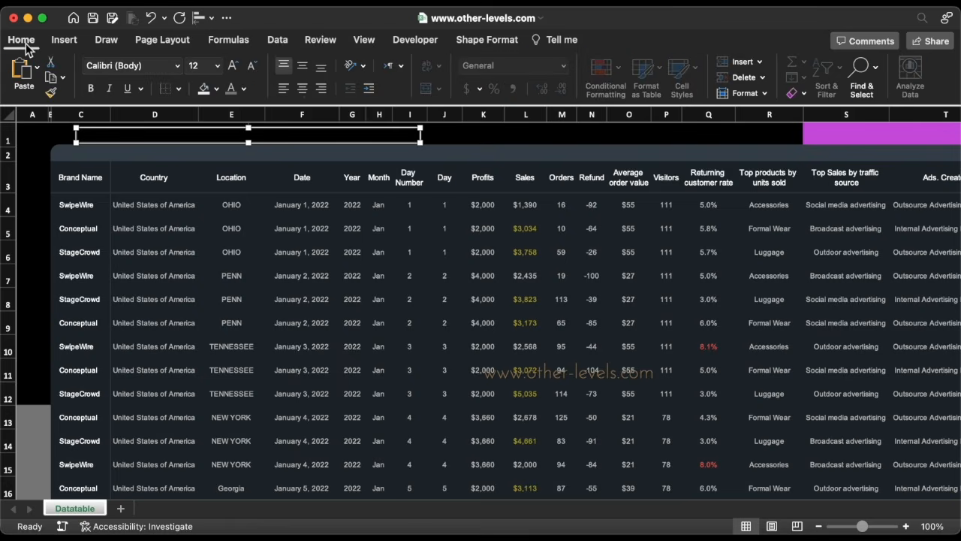
left_click(177, 65)
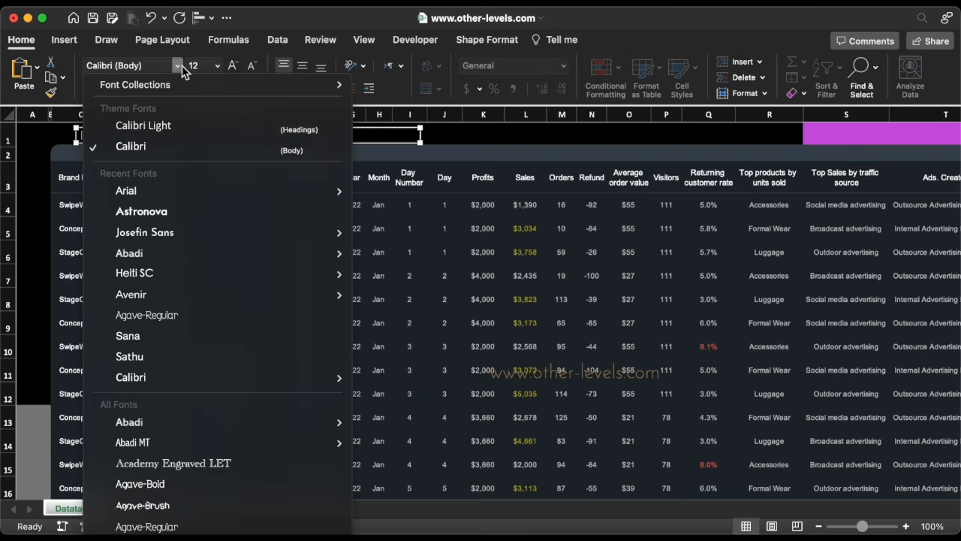
left_click(179, 190)
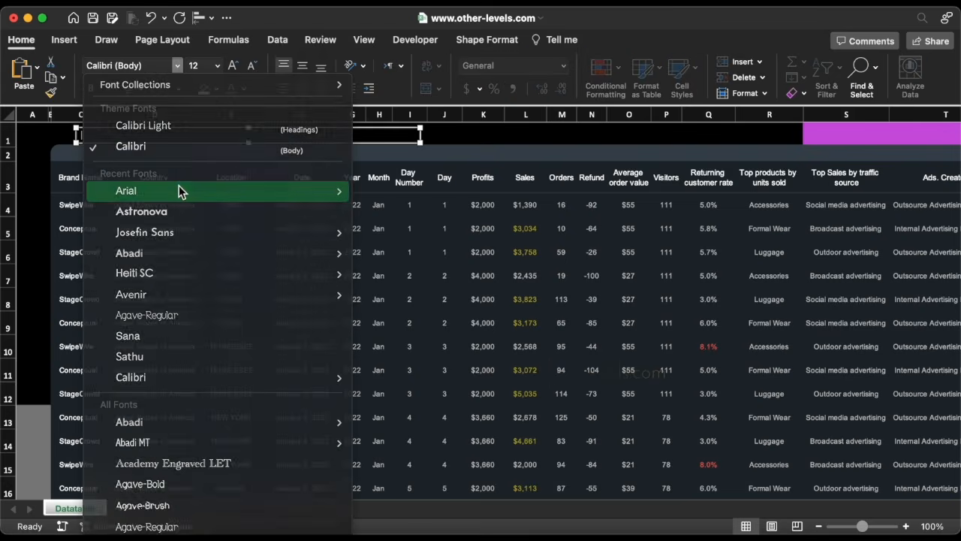
left_click(217, 66)
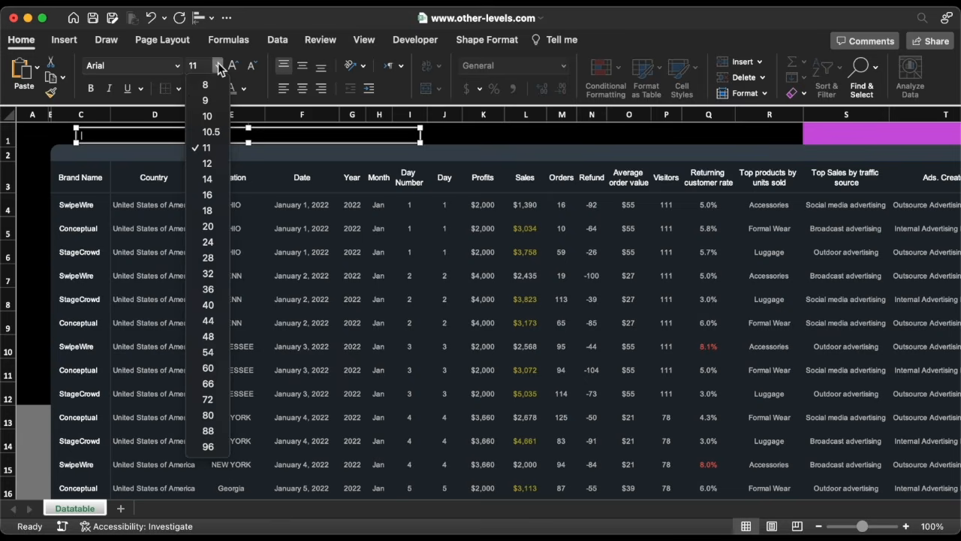
left_click(226, 193)
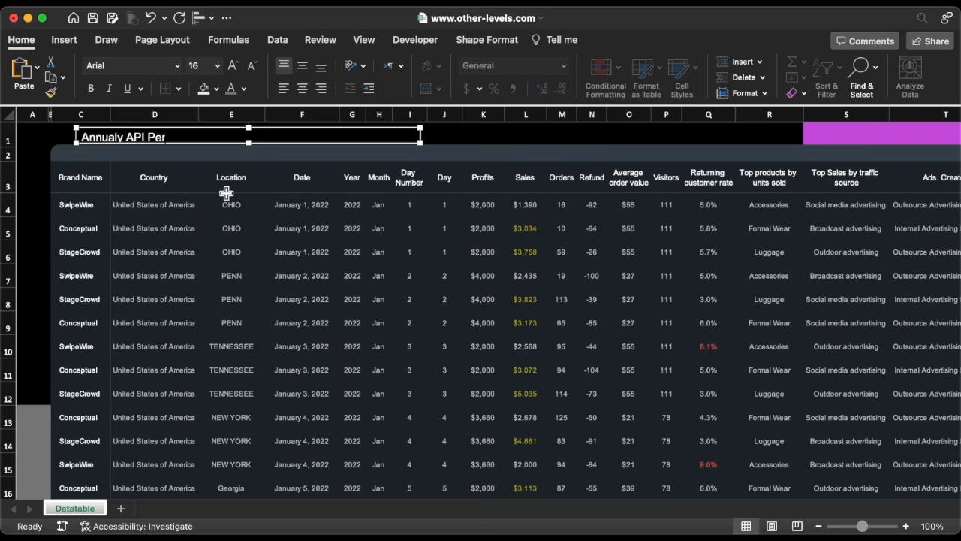
Type the title 'Annualy API Performance Details Report', shrink the text box to fit it and center it vertically.
type("formance Details Report")
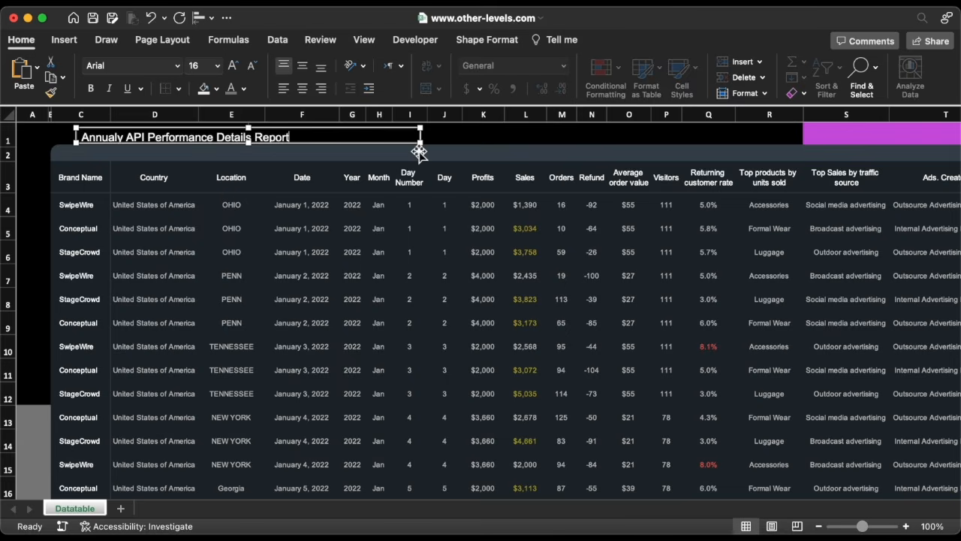
left_click_drag(412, 145, 300, 153)
key("Up")
key("Up")
key("Up")
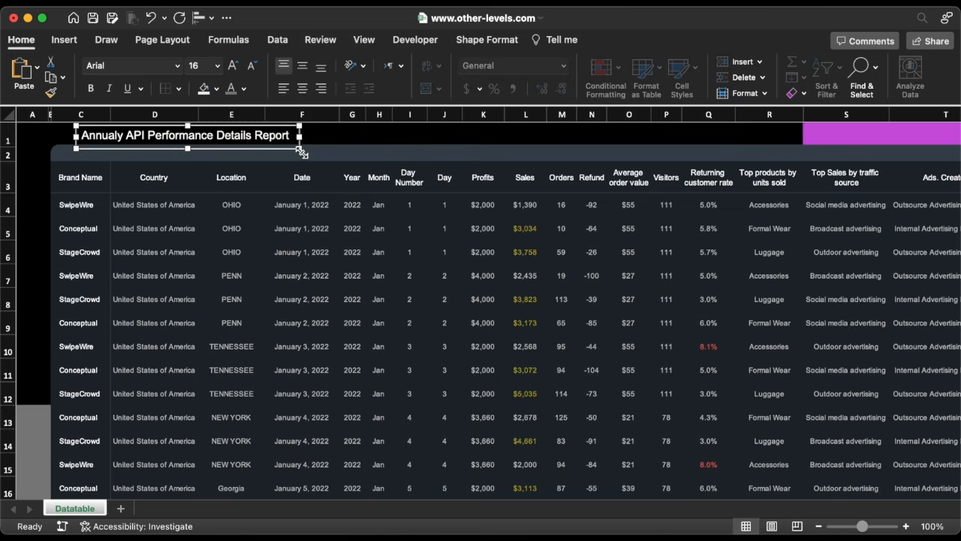
left_click(303, 67)
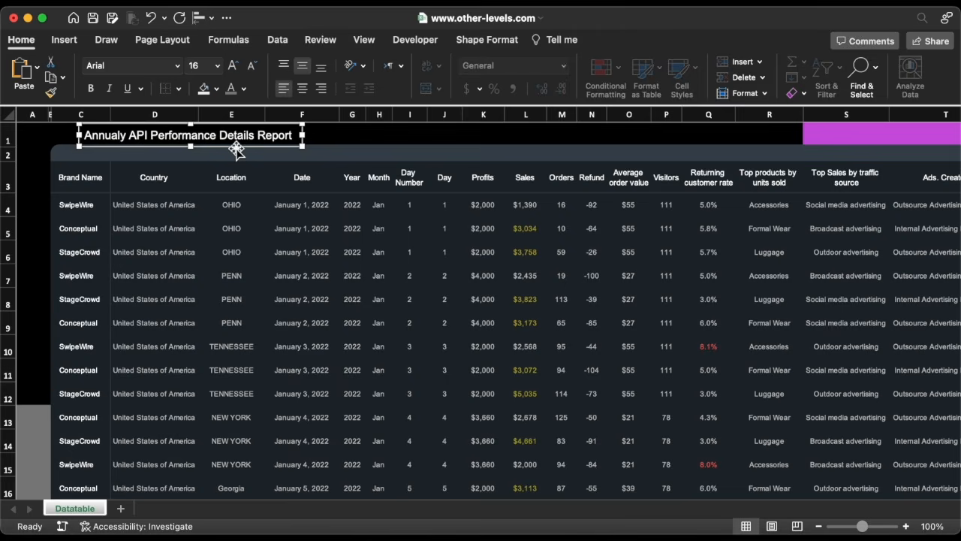
Duplicate the title text box to its right and replace the copy's text with 'December 30, 2023'.
left_click_drag(247, 150, 422, 148)
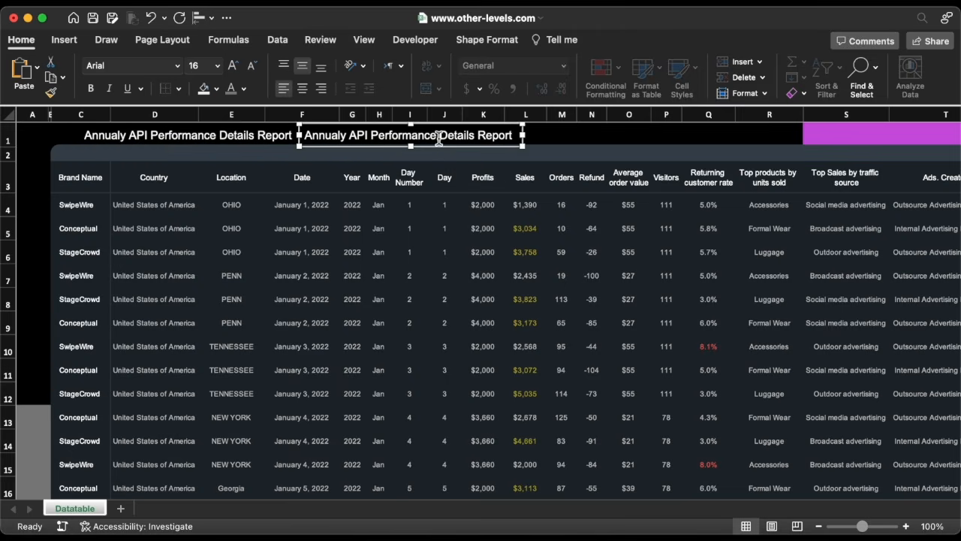
key("super+a")
type("D")
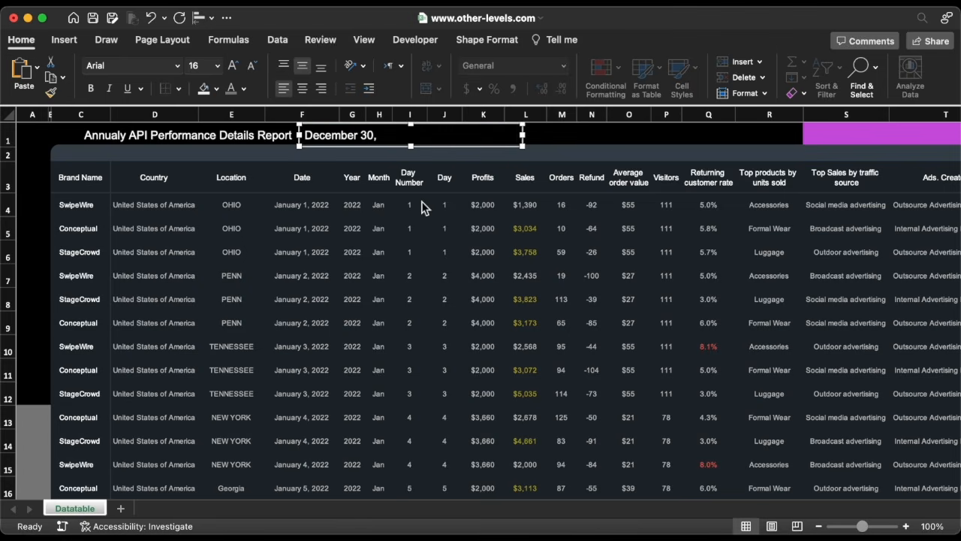
Format the date text in a blue theme color at 12 pt.
triple_click(394, 141)
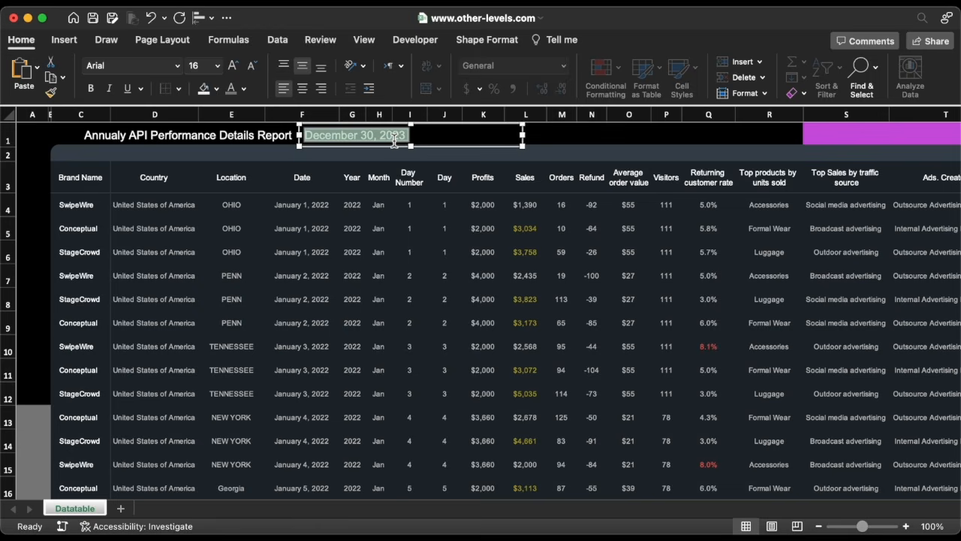
left_click(244, 89)
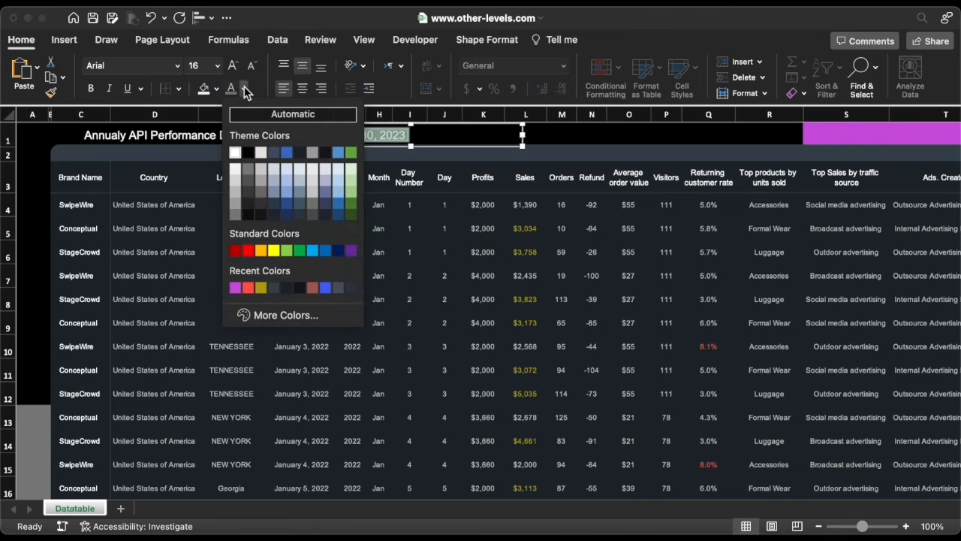
left_click(338, 153)
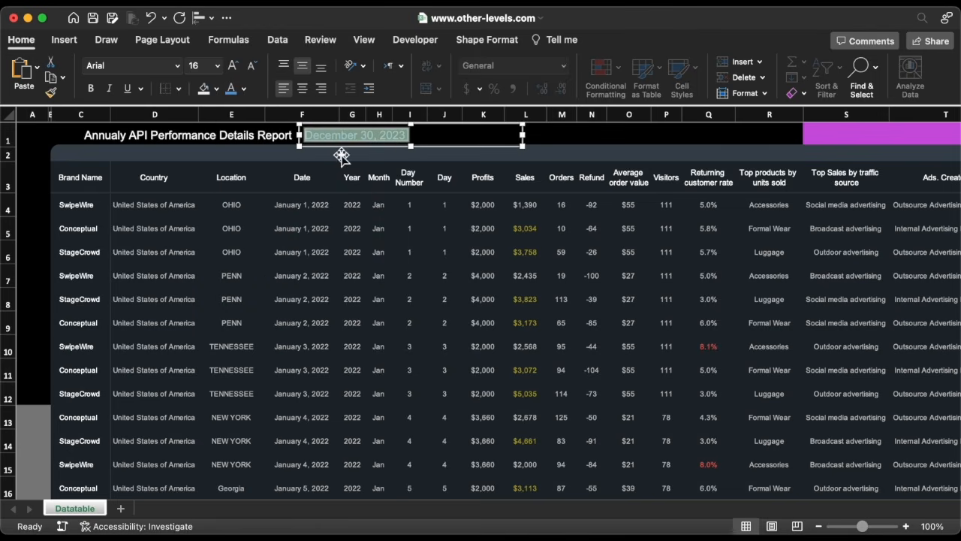
left_click(217, 66)
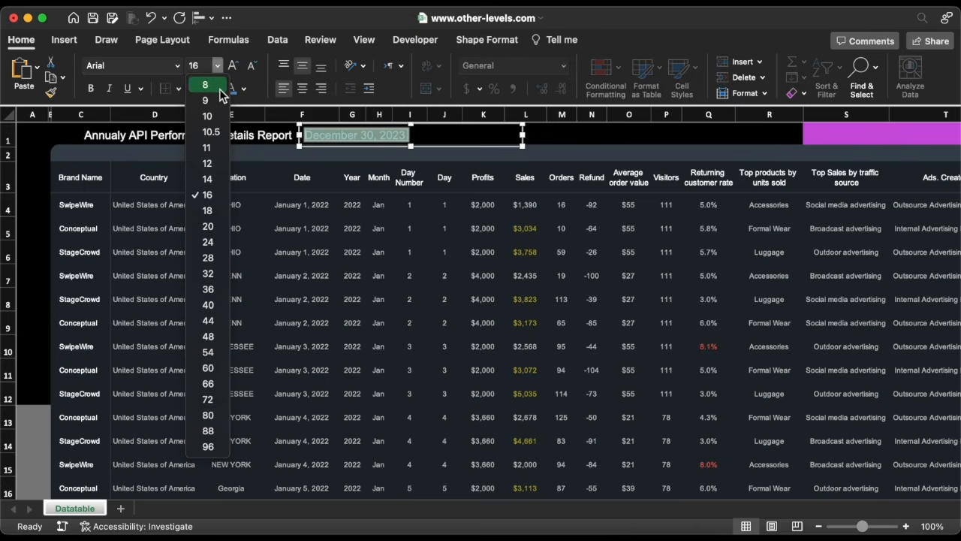
left_click(216, 163)
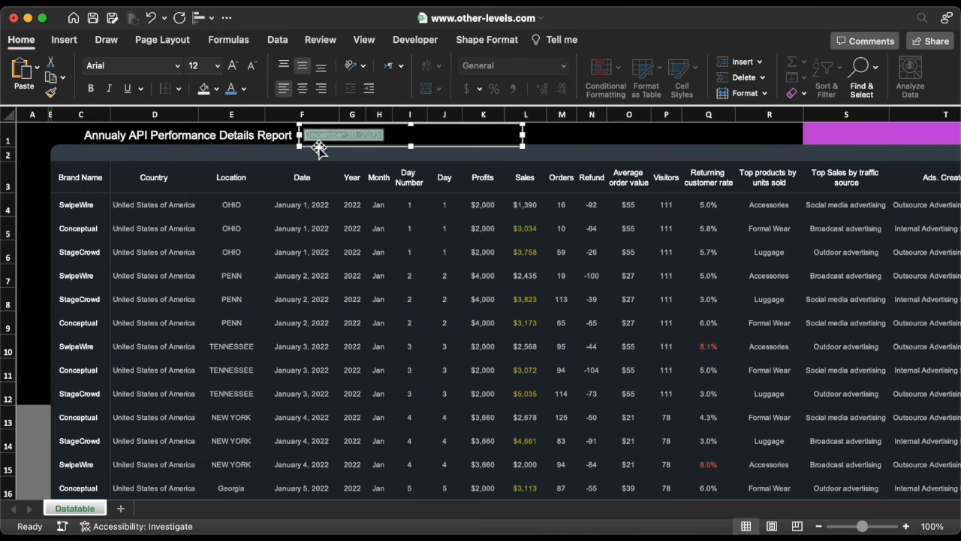
Group the title and date text boxes together.
left_click(319, 148)
left_click(277, 136, "shift")
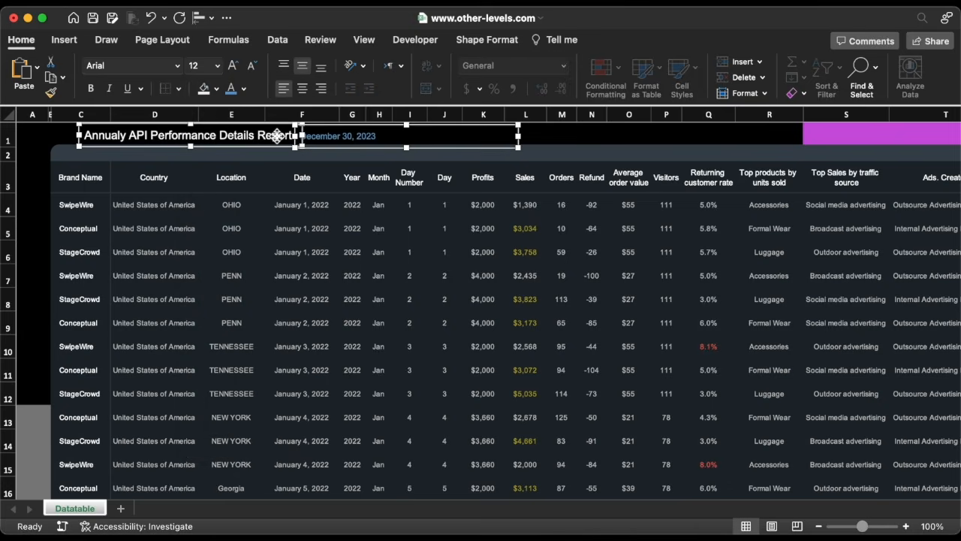
right_click(280, 150)
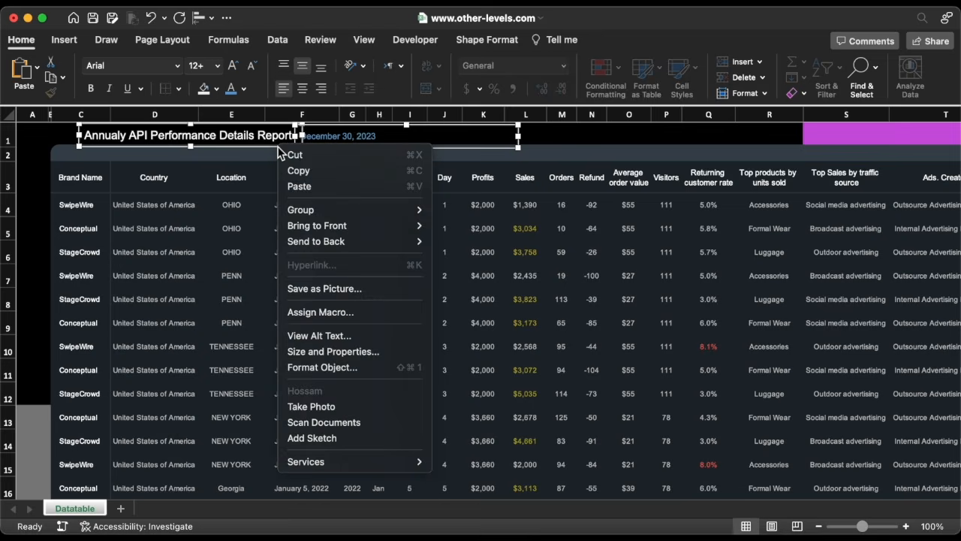
mouse_move(398, 210)
left_click(451, 210)
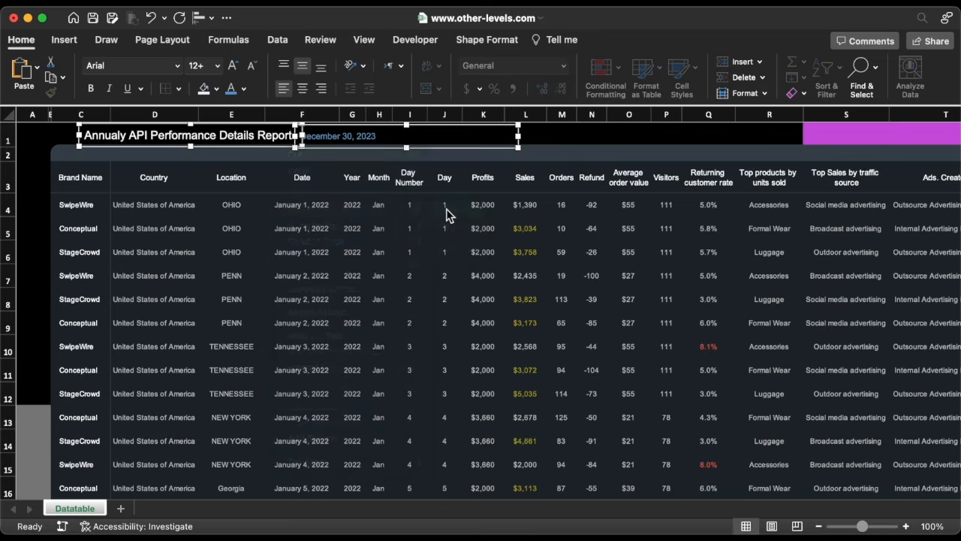
left_click(337, 131)
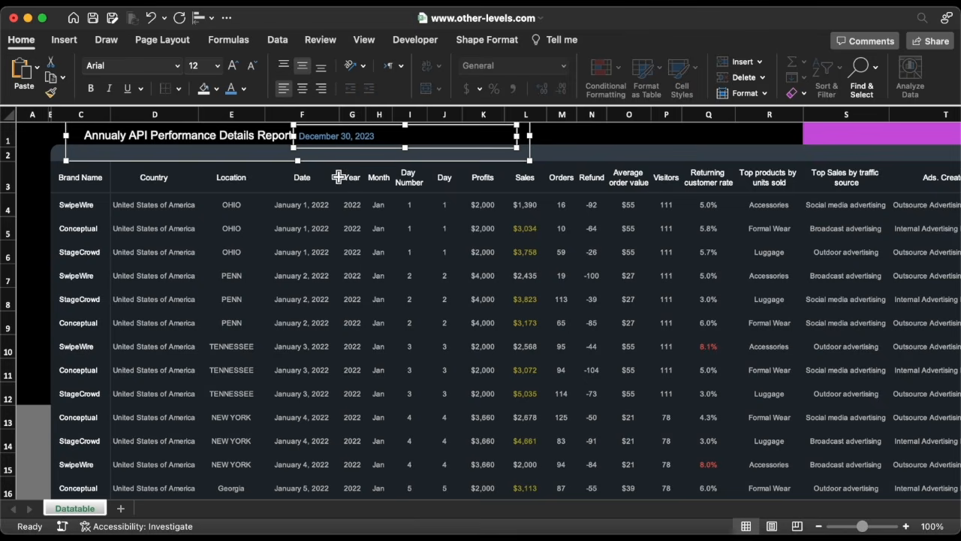
Insert a stock icon found by searching icons for 'menu' onto the sheet near the Date header.
left_click(306, 196)
left_click(65, 40)
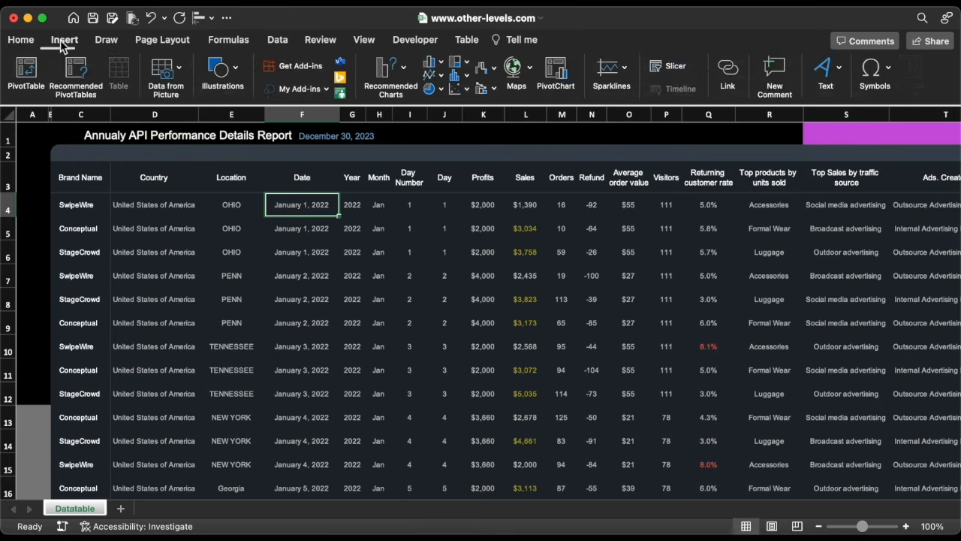
left_click(221, 72)
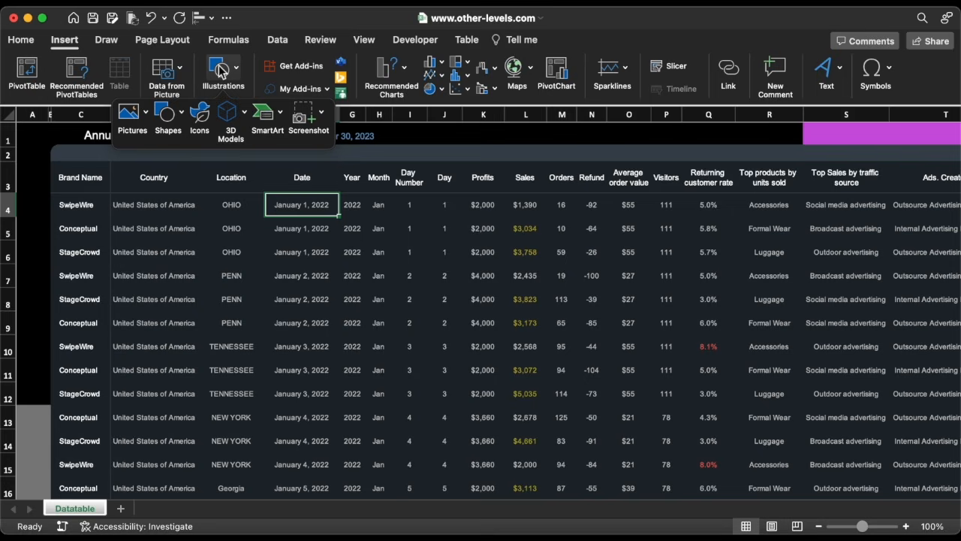
left_click(198, 119)
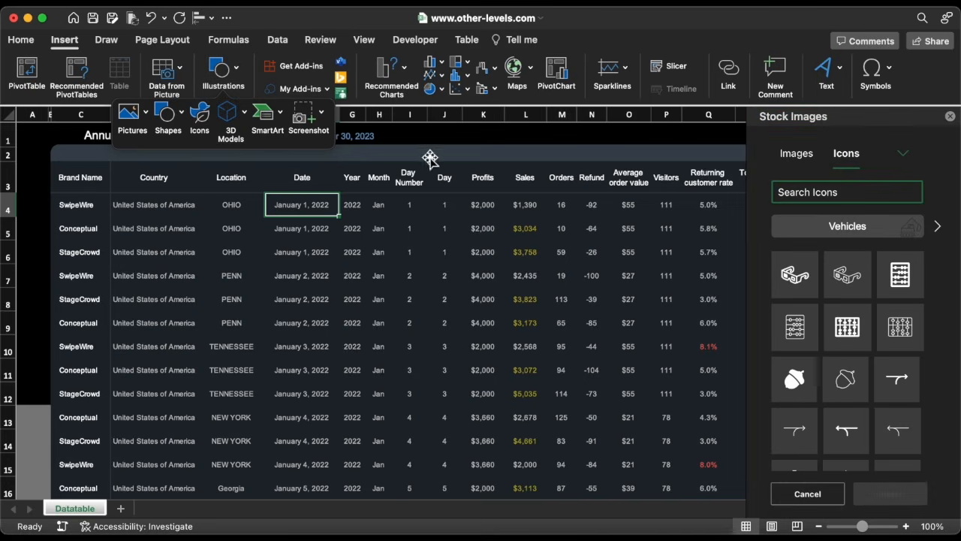
left_click(877, 189)
type("menu")
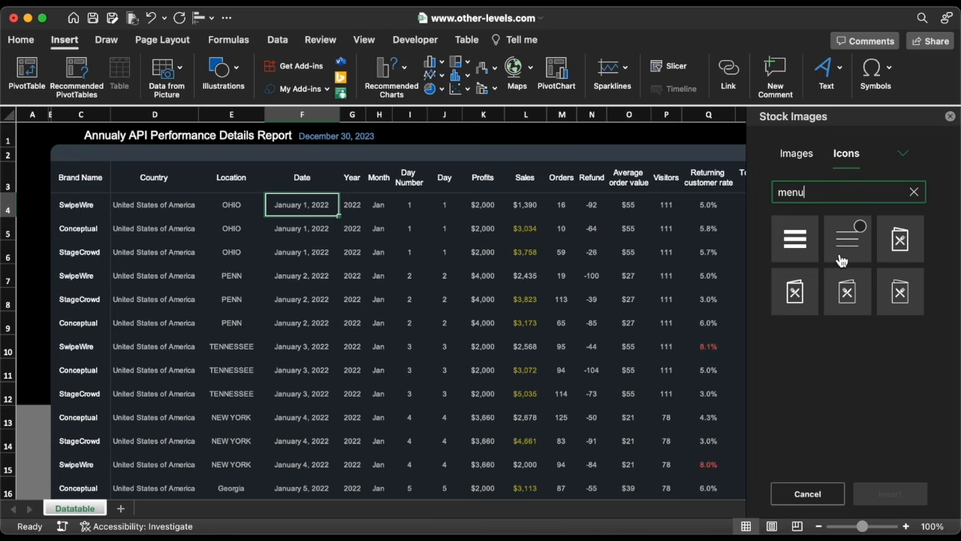
left_click(841, 260)
left_click(895, 489)
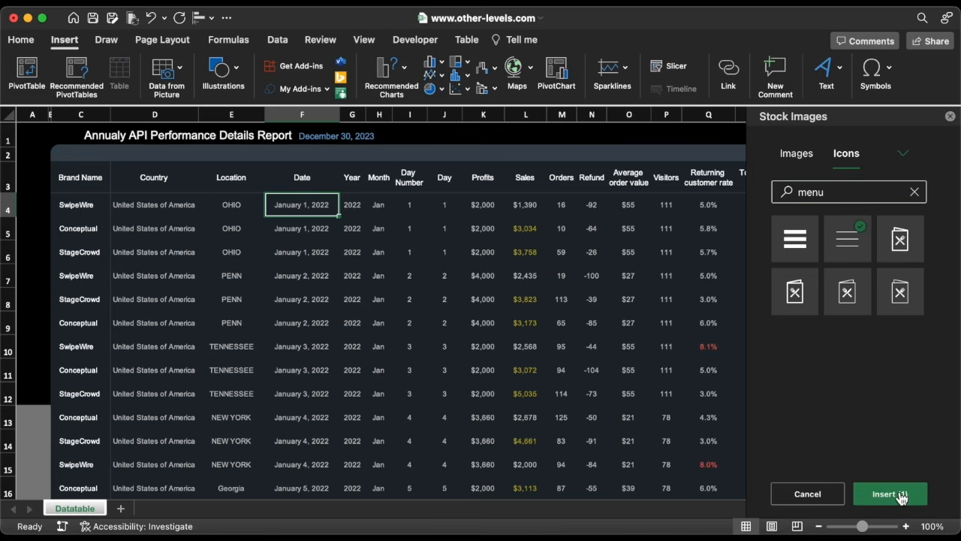
left_click(950, 117)
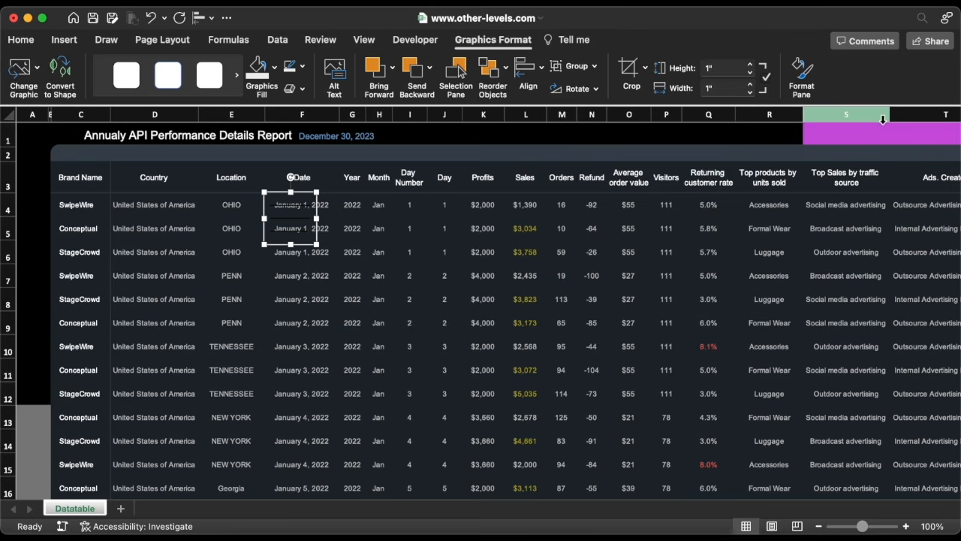
Shrink the menu icon and place it just left of the report title.
left_click(274, 68)
left_click(259, 153)
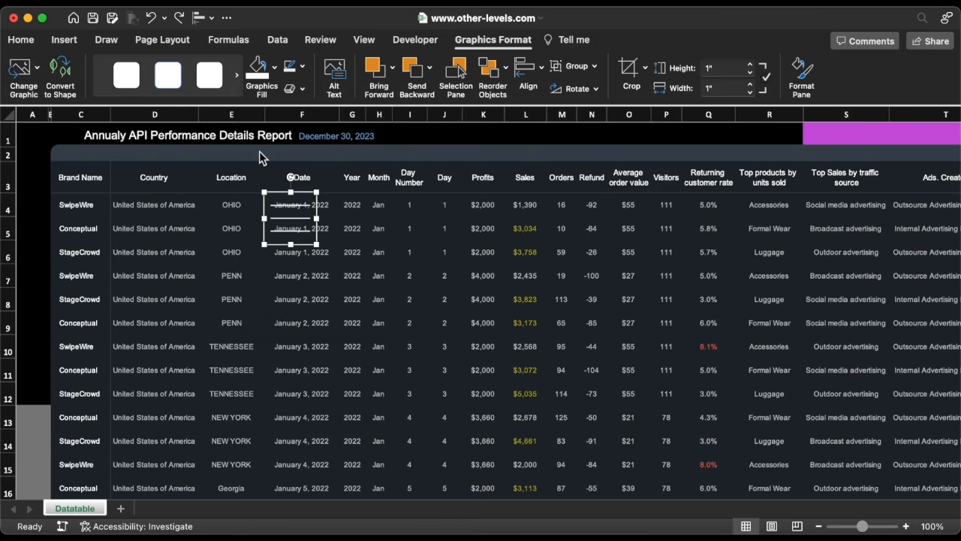
left_click_drag(318, 235, 73, 144)
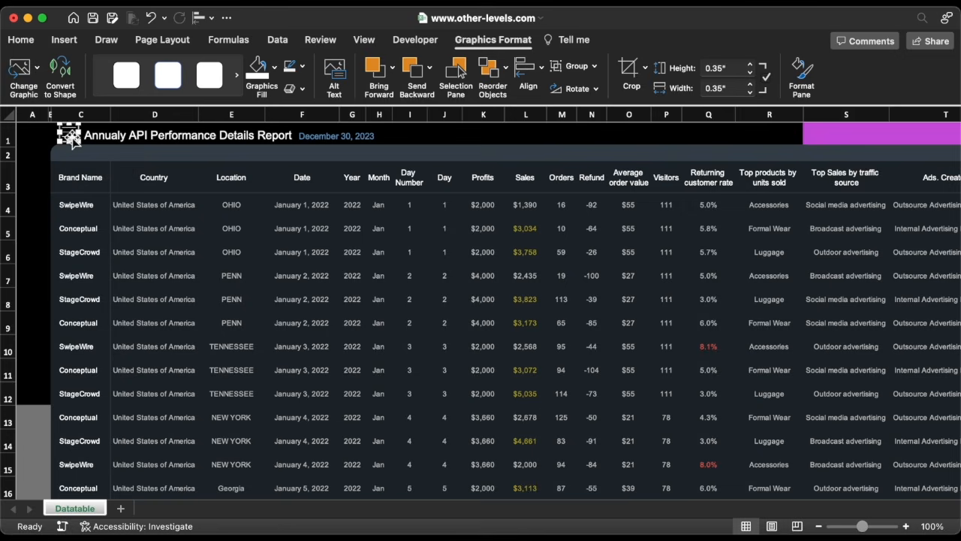
Give the menu icon a ¾ pt outline in white.
left_click(302, 68)
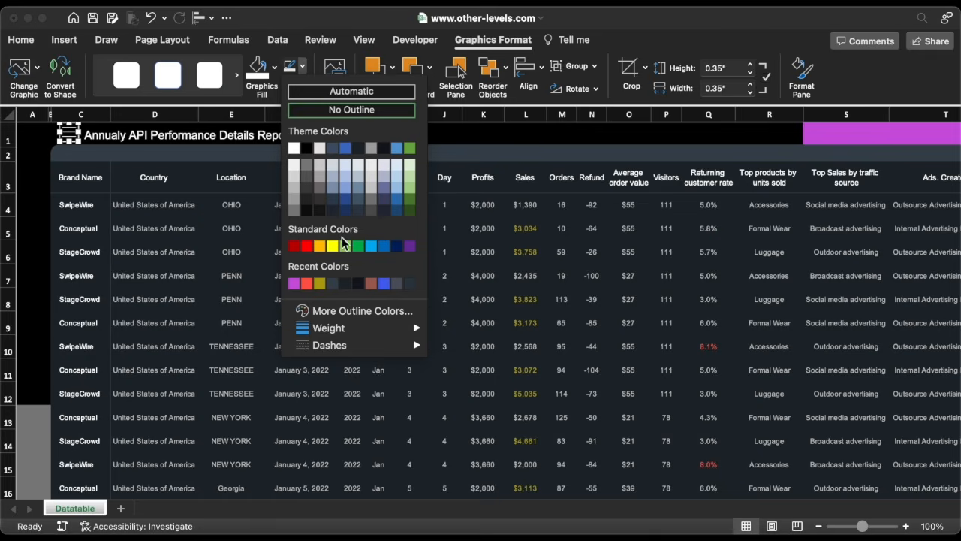
mouse_move(347, 328)
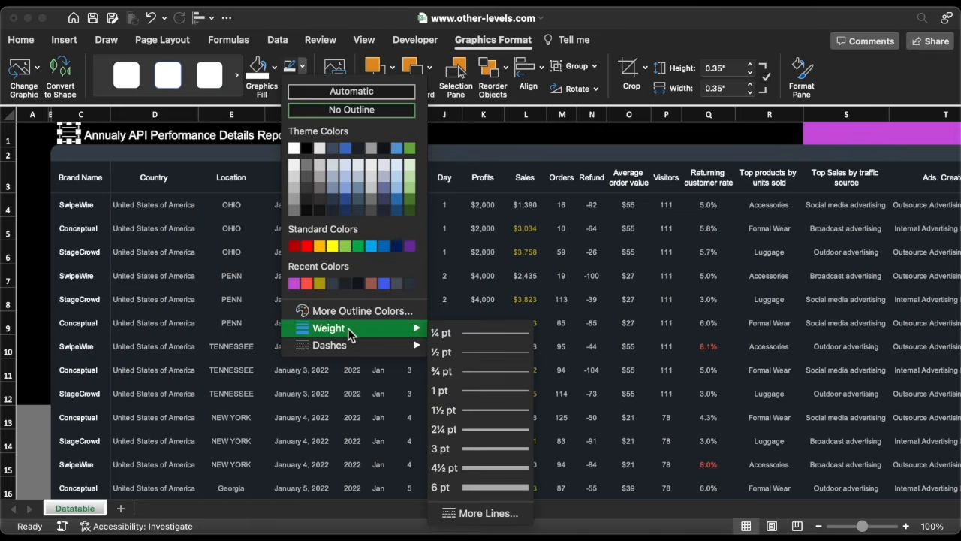
left_click(475, 371)
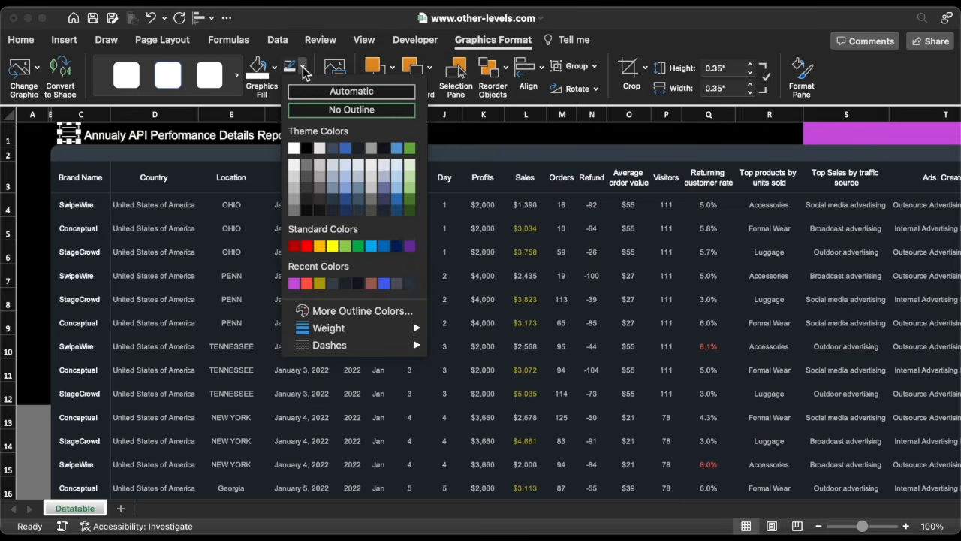
left_click(293, 149)
Duplicate the report title text box and move the copy just below the original.
left_click(205, 149)
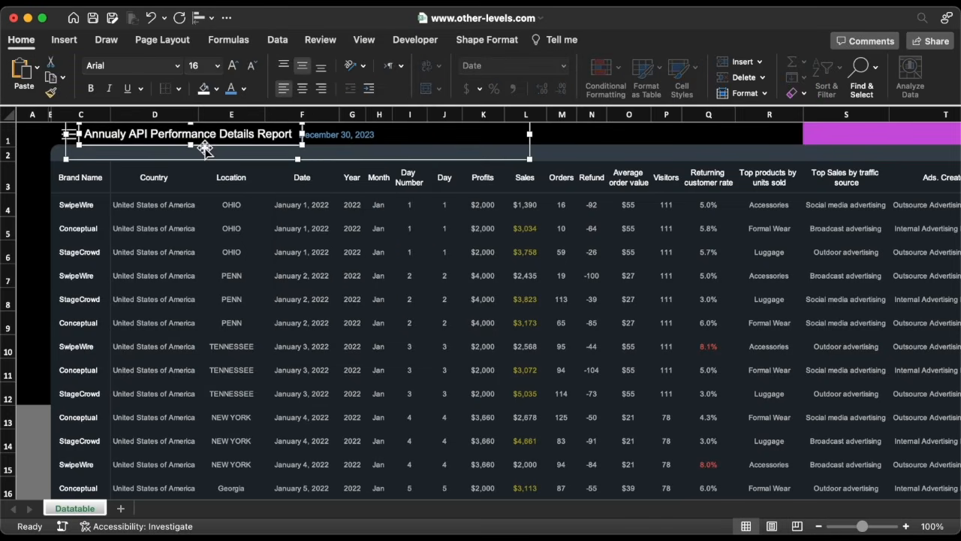
key("super+d")
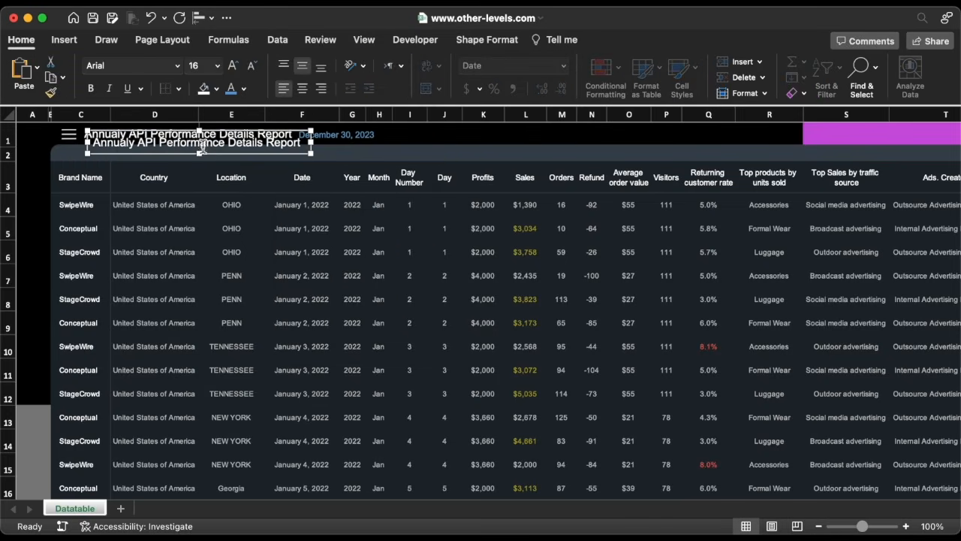
left_click_drag(220, 155, 258, 163)
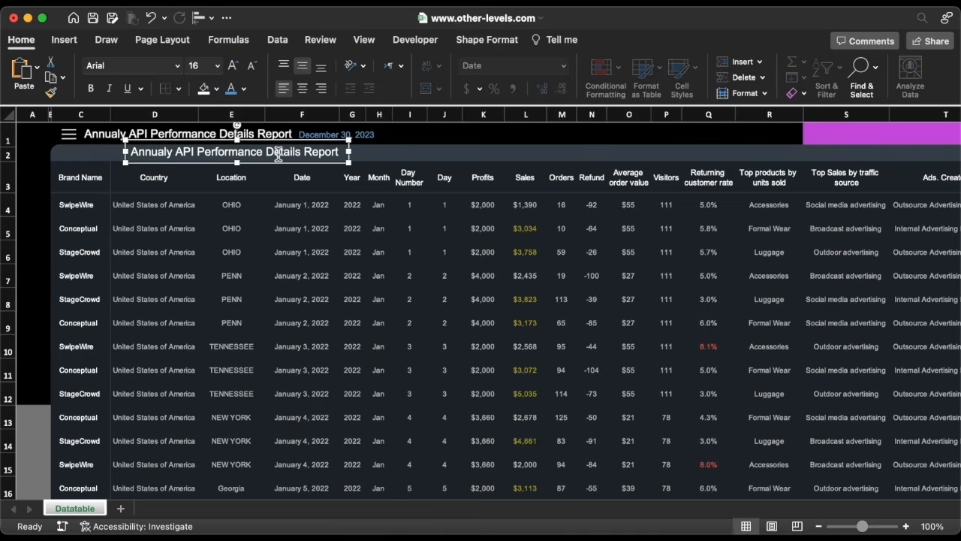
triple_click(278, 154)
type("www.other-levels.com")
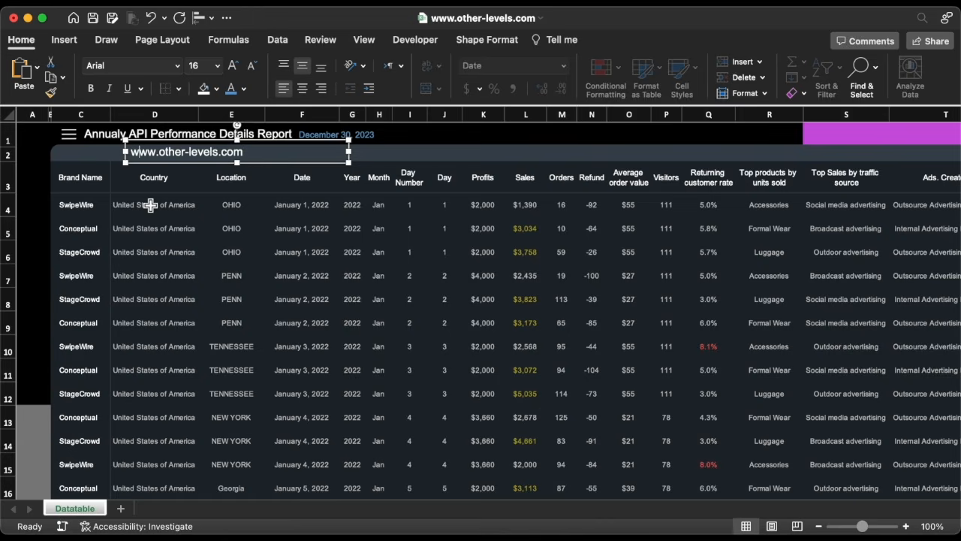
key("space")
key("Right")
key("space")
key("Right")
key("space")
key("Right")
key("space")
key("Right")
key("space")
key("Right")
key("space")
key("Right")
key("space")
key("Right")
key("space")
key("Right")
key("space")
key("Right")
key("space")
key("Right")
key("space")
key("Right")
key("space")
key("Right")
key("space")
key("Right")
key("space")
key("Right")
key("space")
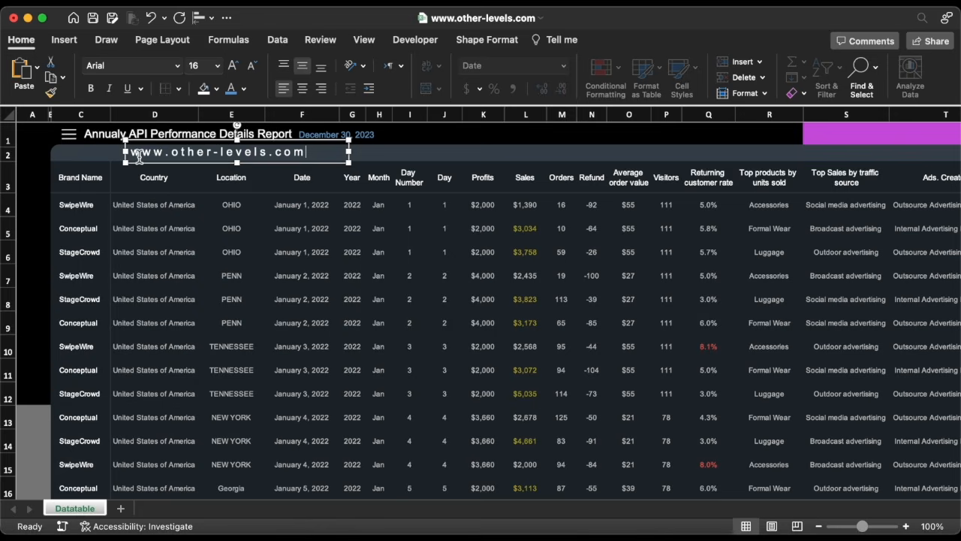
key("space")
key("Right")
key("space")
key("Right")
key("space")
key("Right")
key("space")
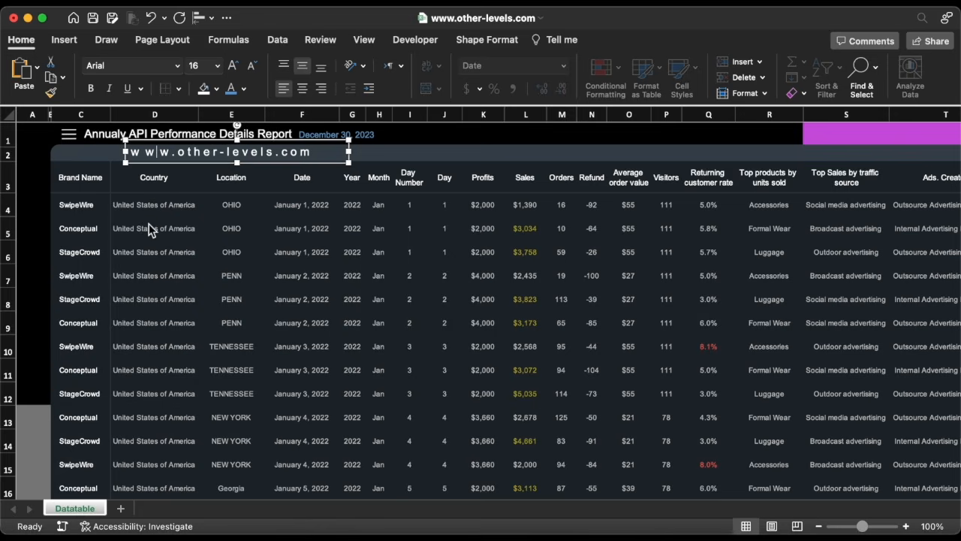
key("Right")
key("space")
key("Right")
key("space")
key("Right")
key("space")
key("Right")
key("space")
key("Right")
key("space")
key("Right")
key("space")
key("Right")
key("space")
key("Right")
key("space")
key("Right")
key("space")
key("Right")
key("space")
key("Right")
key("space")
key("Right")
key("space")
key("Right")
key("space")
key("Right")
key("space")
key("Right")
key("space")
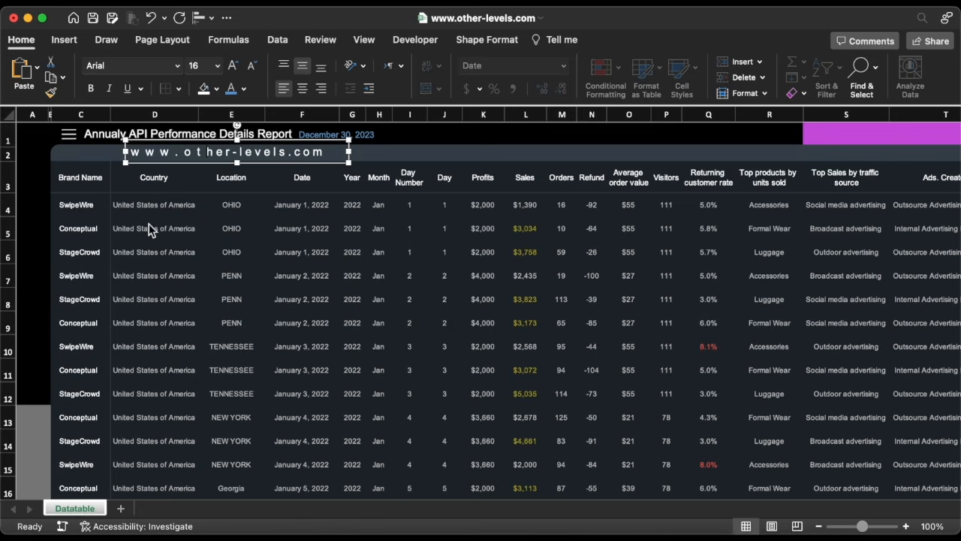
key("Right")
key("Right")
key("Right")
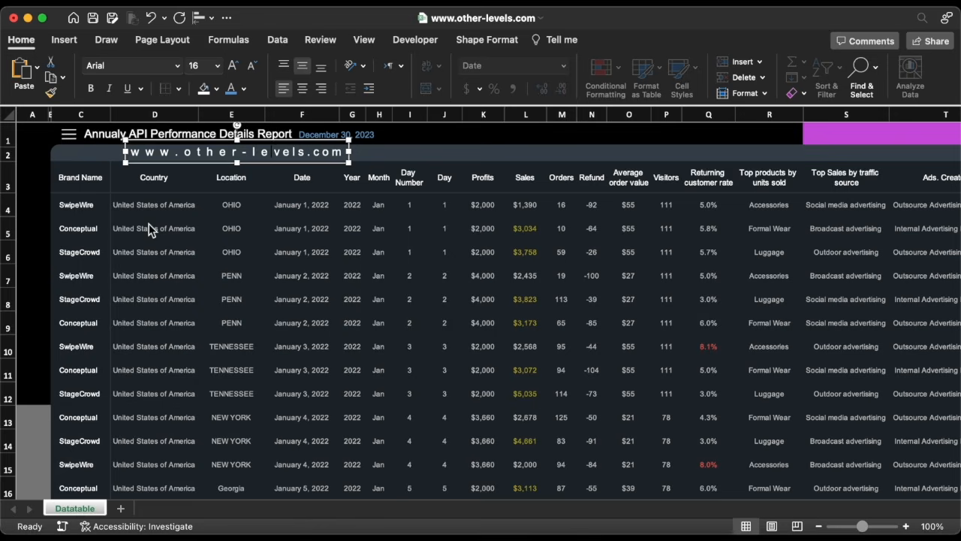
key("Right")
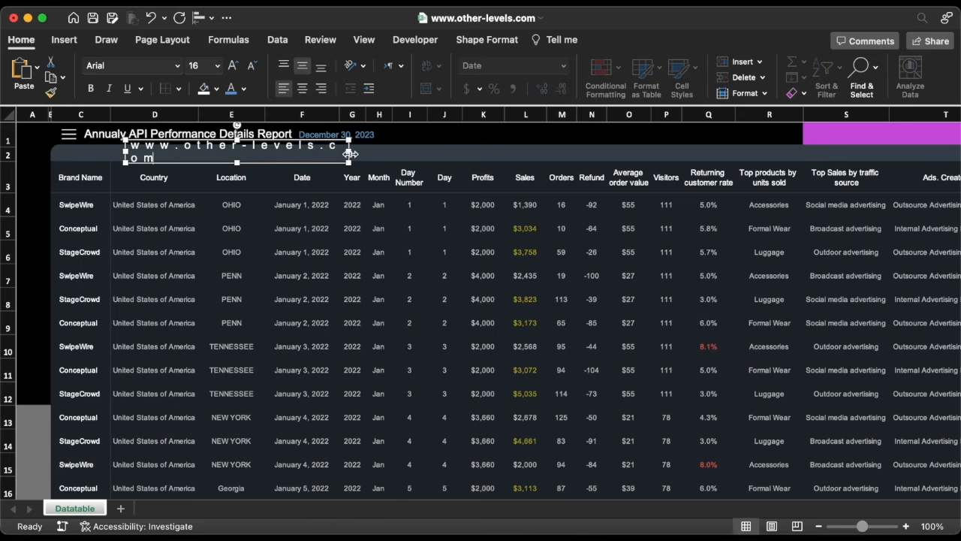
Widen the website text box and set its font size to 9 pt.
left_click_drag(348, 151, 406, 152)
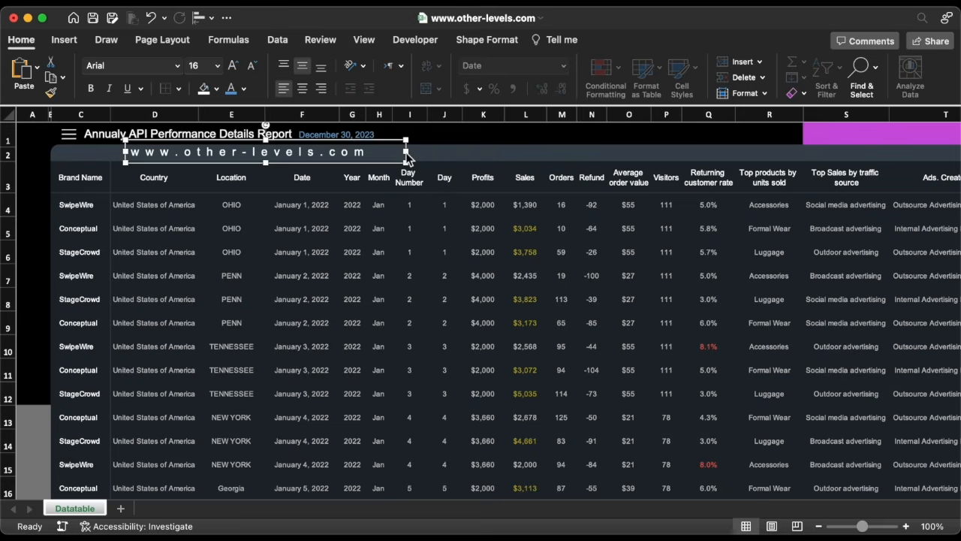
left_click(218, 66)
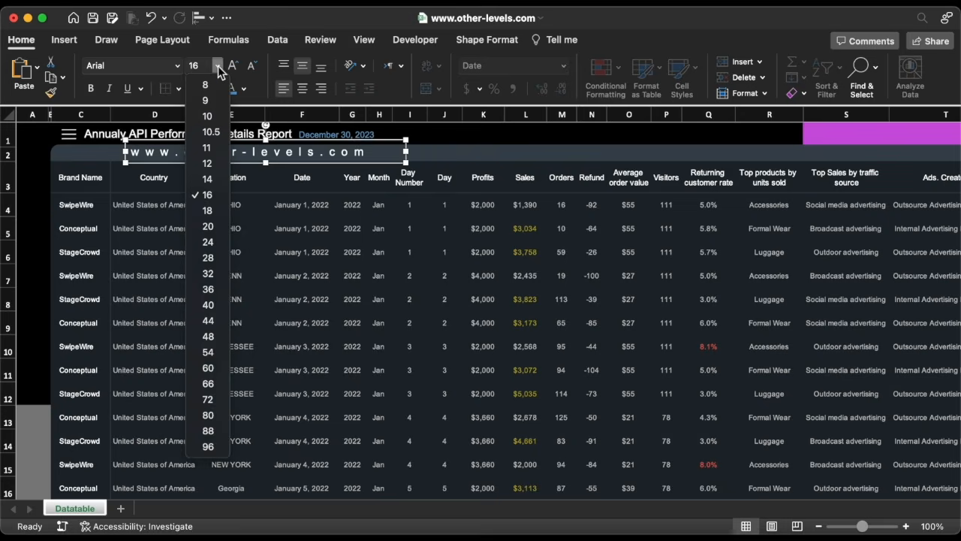
left_click(206, 100)
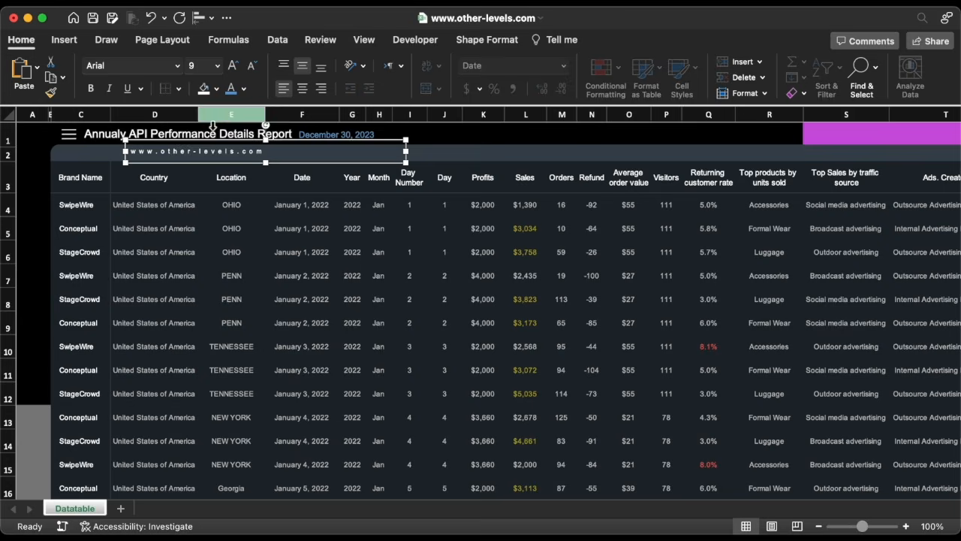
Rotate the website text box to vertical and place it along the sheet's left margin.
left_click_drag(221, 163, 125, 327)
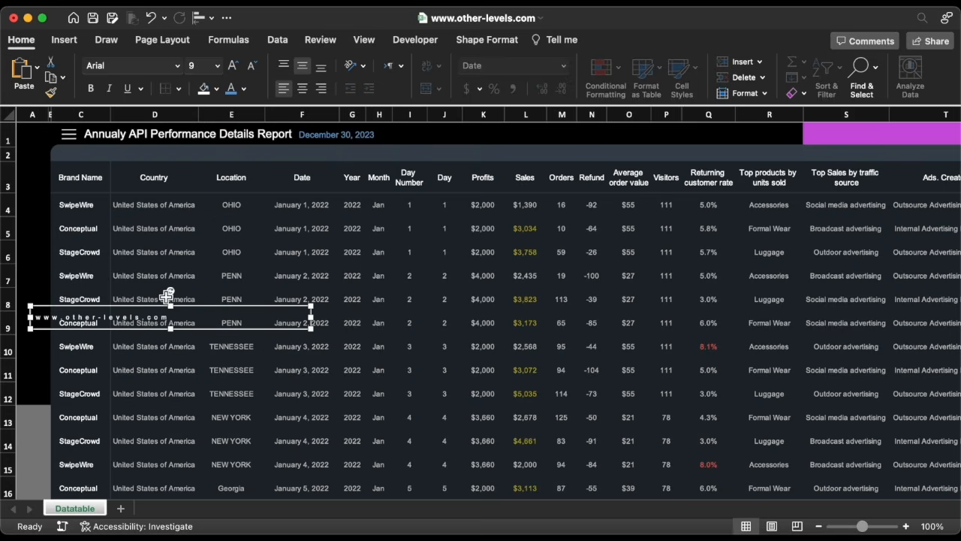
left_click_drag(172, 293, 92, 308)
left_click_drag(170, 178, 171, 306)
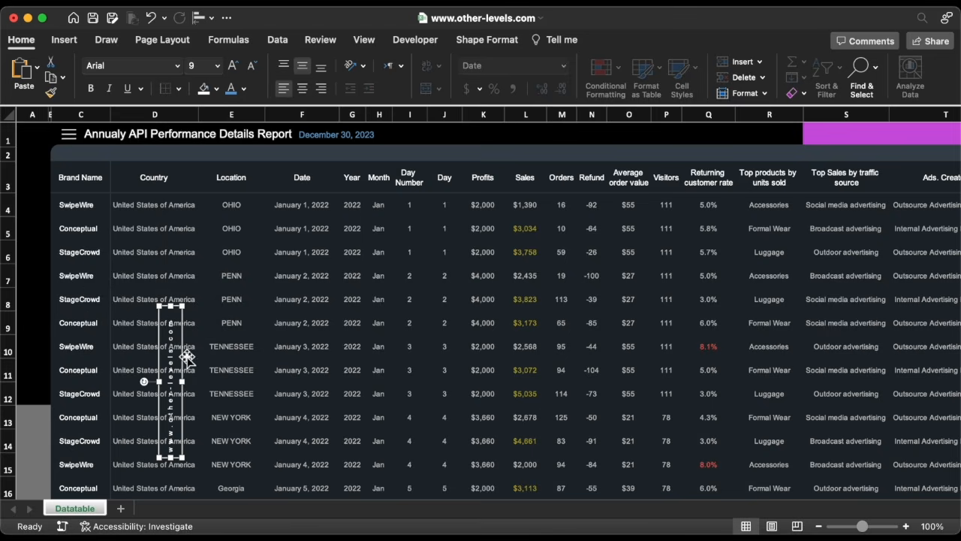
left_click_drag(185, 358, 49, 271)
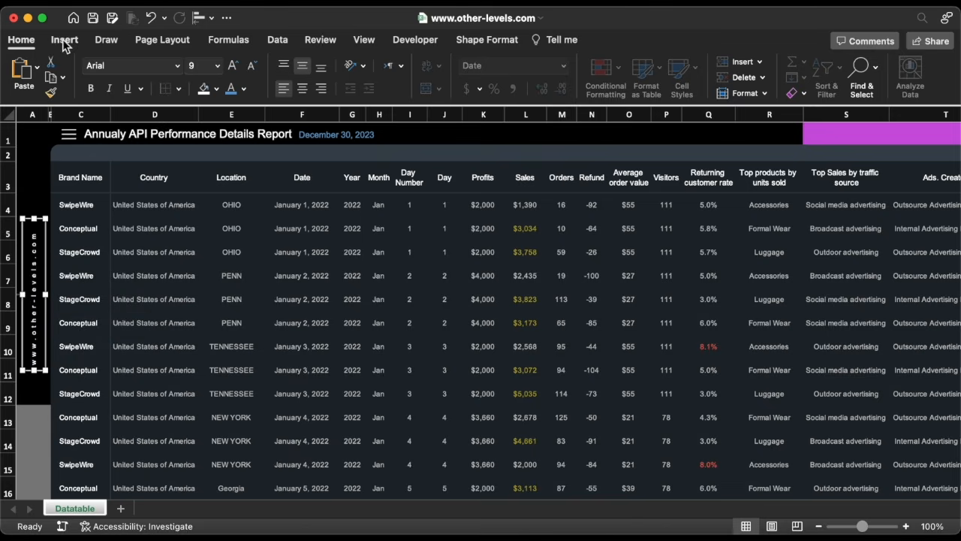
Insert a logo picture from file and place it above the vertical website text.
left_click(64, 42)
left_click(223, 79)
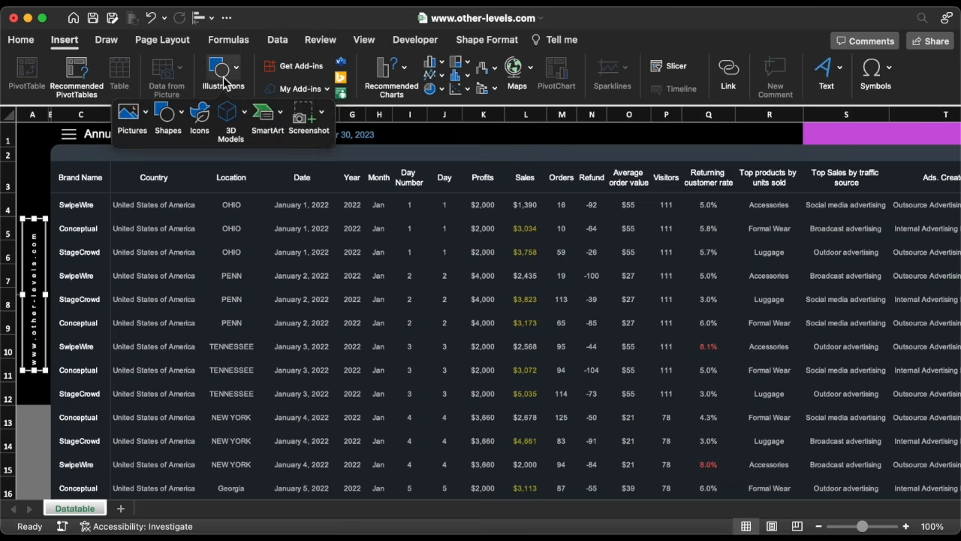
left_click(143, 114)
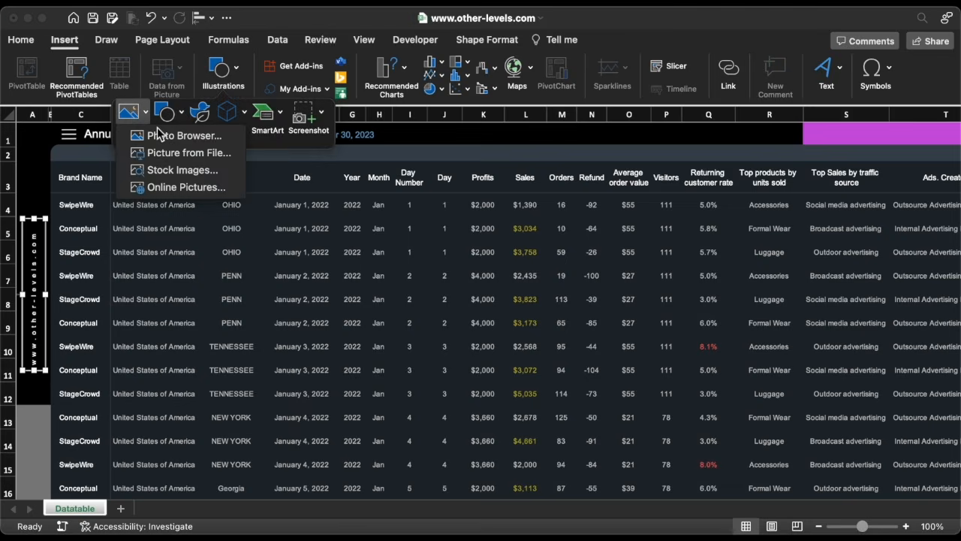
left_click(186, 153)
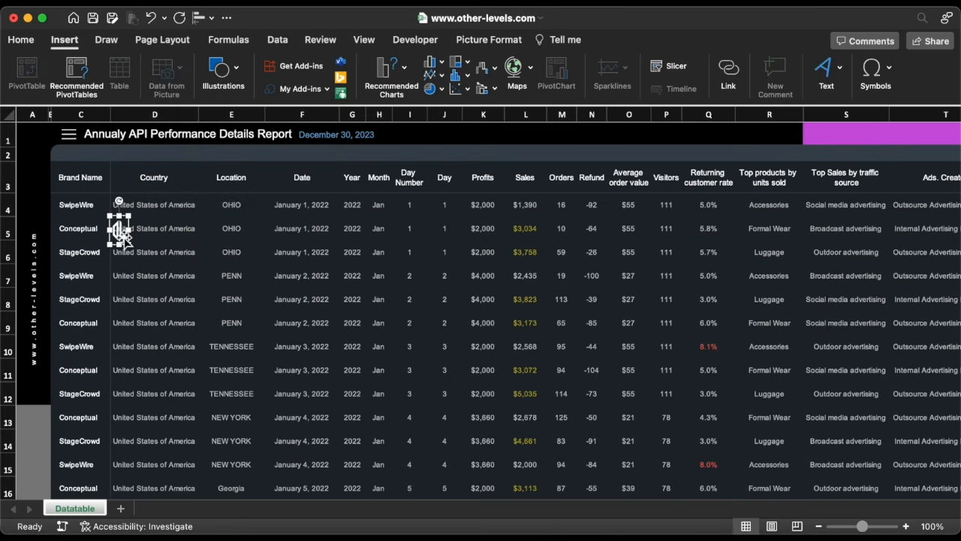
left_click_drag(124, 237, 35, 216)
left_click(154, 251)
Hide the sheet's row and column headings.
left_click(372, 39)
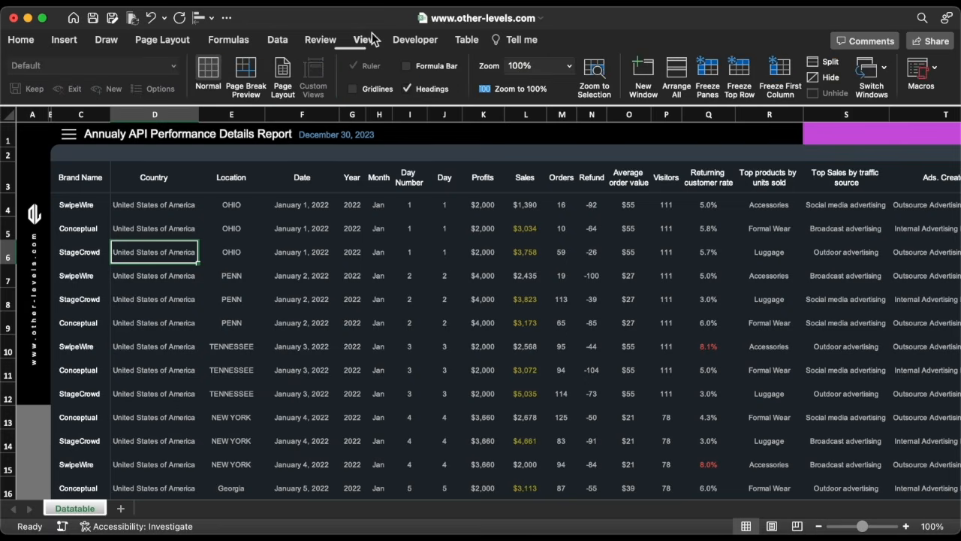
left_click(410, 89)
Insert Twitter, Facebook, Instagram and YouTube logos through an online picture search for 'youtube logo'.
scroll(434, 194, "right", 5)
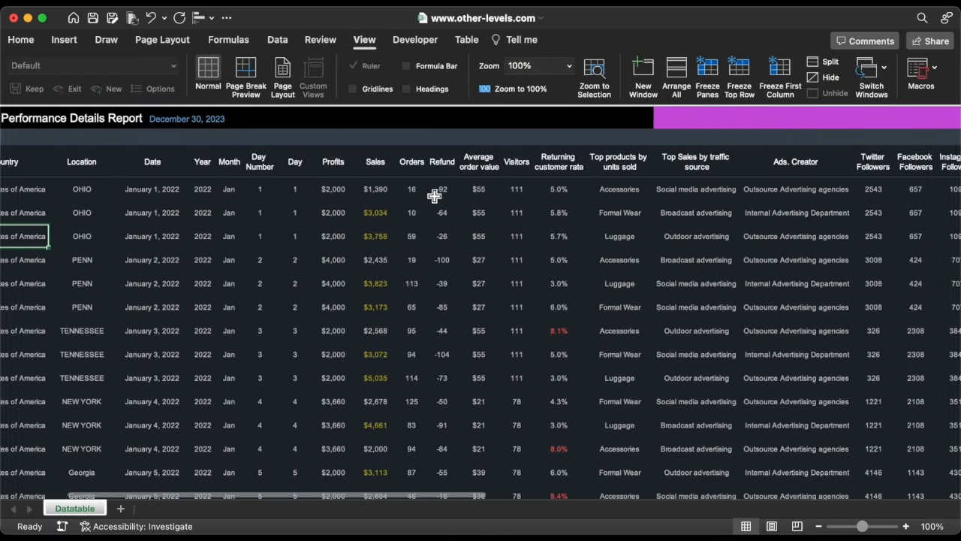
scroll(434, 194, "right", 5)
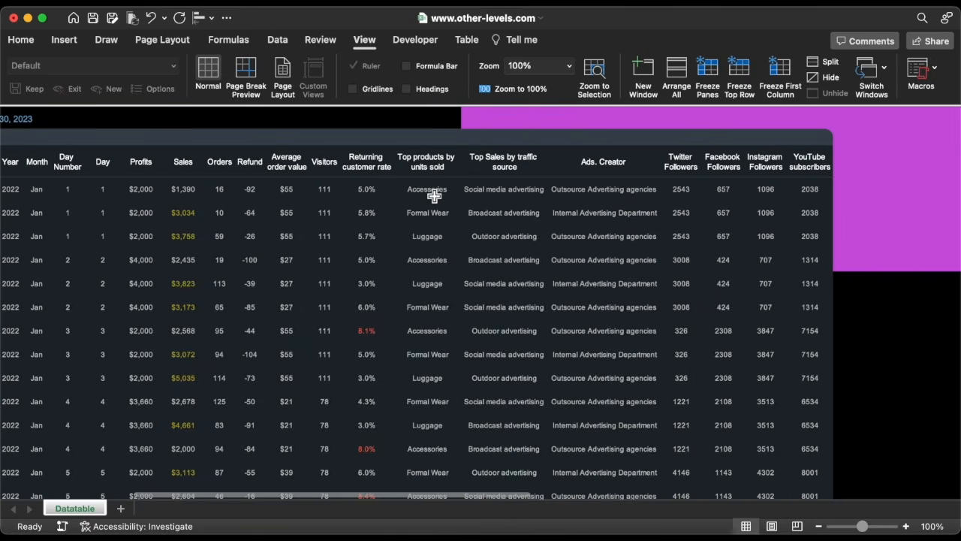
left_click(64, 43)
left_click(221, 68)
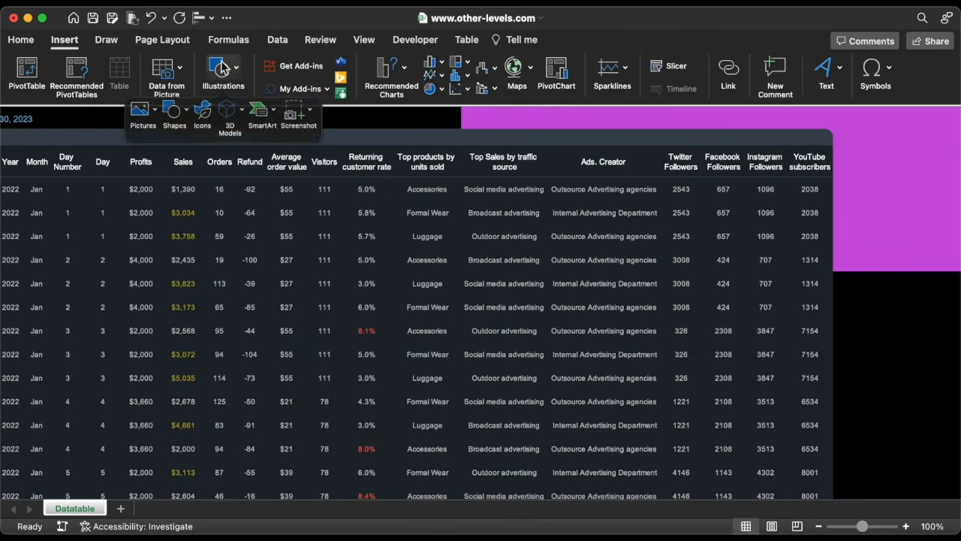
left_click(141, 118)
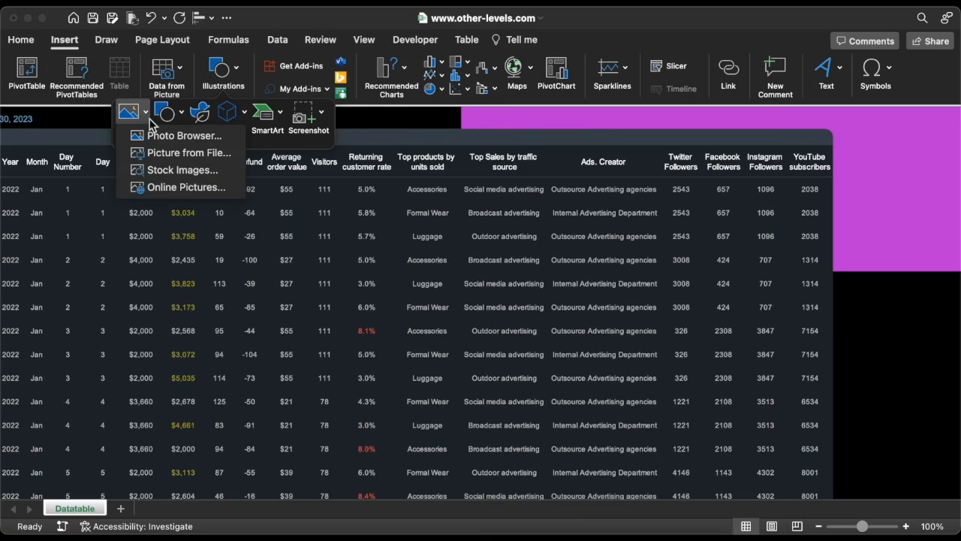
left_click(199, 186)
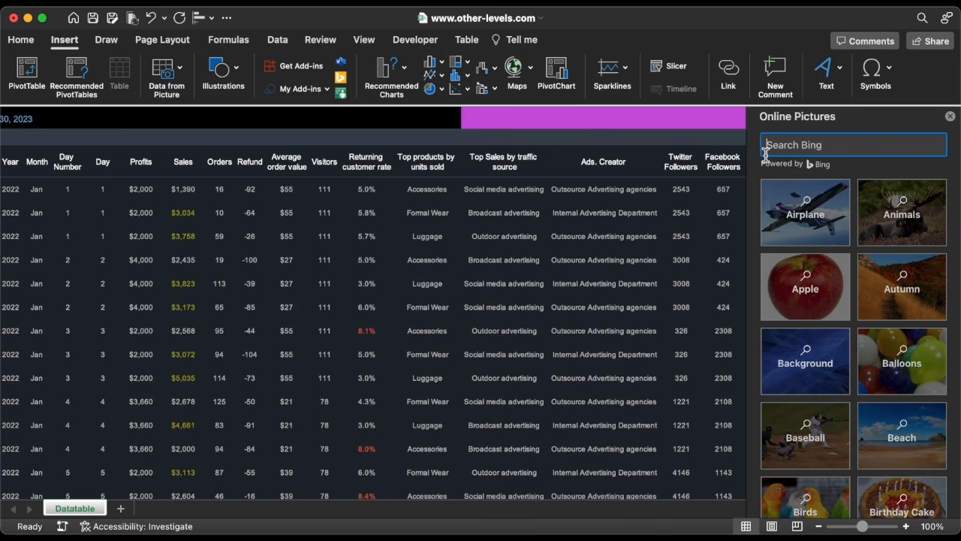
type("youtube logo")
key("Return")
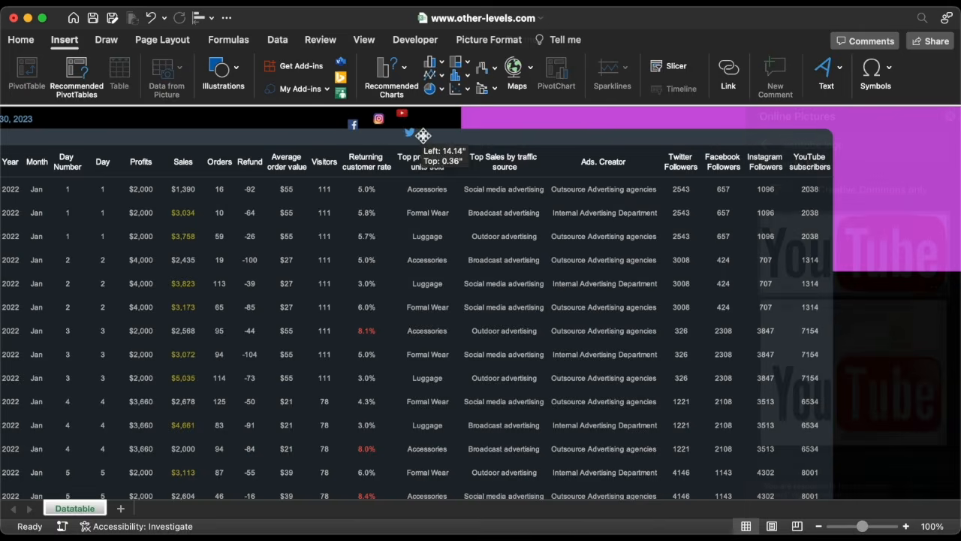
Place each social media logo above its matching followers or subscribers column header.
left_click_drag(423, 136, 682, 137)
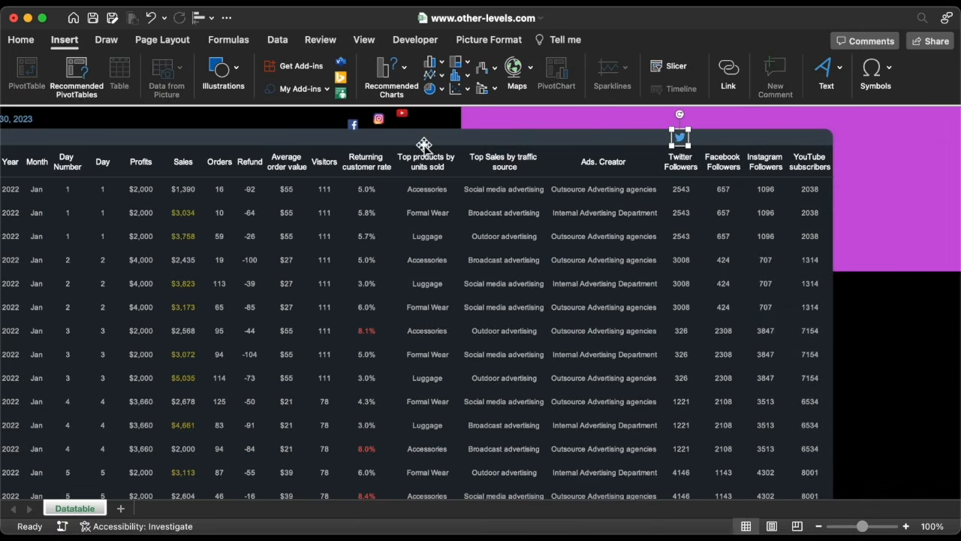
left_click_drag(355, 124, 725, 138)
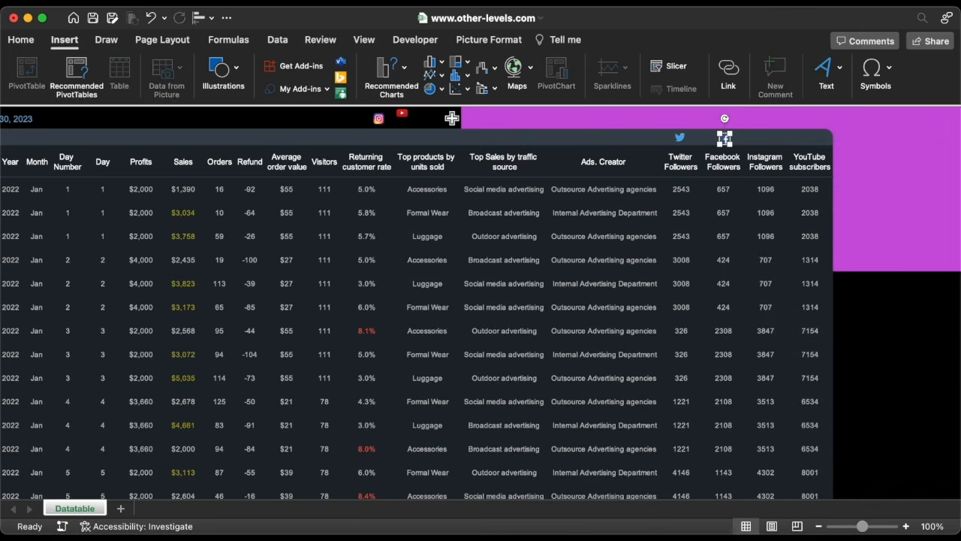
left_click(379, 120)
left_click_drag(379, 120, 765, 137)
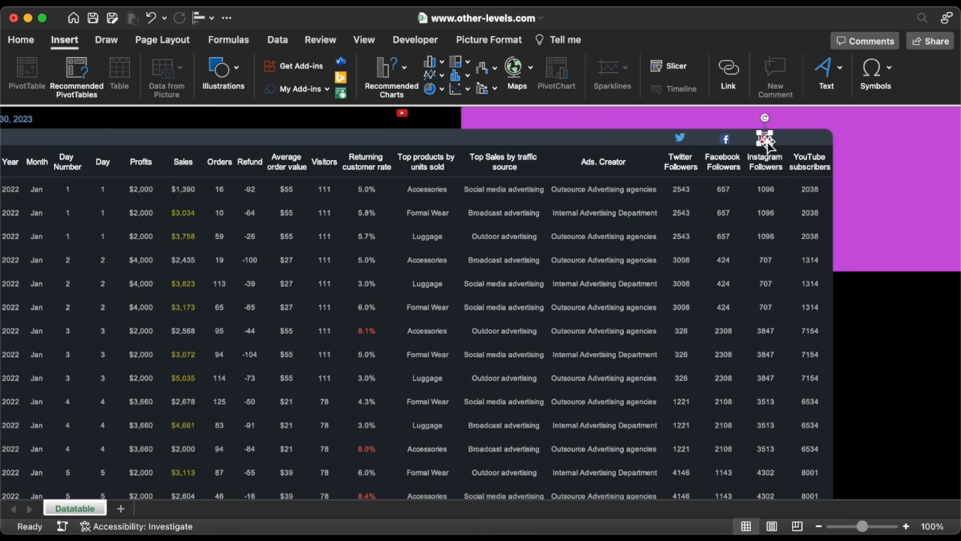
left_click_drag(416, 122, 809, 139)
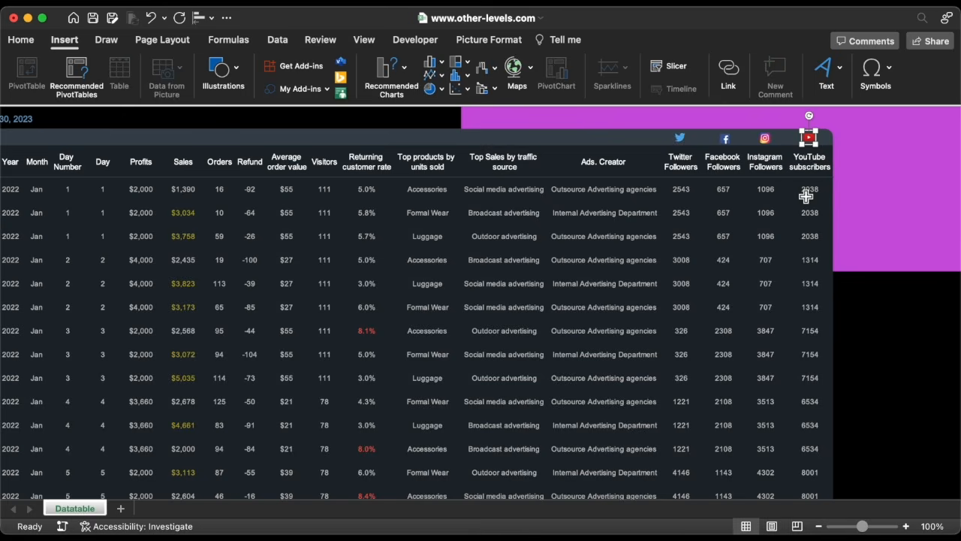
left_click(725, 139)
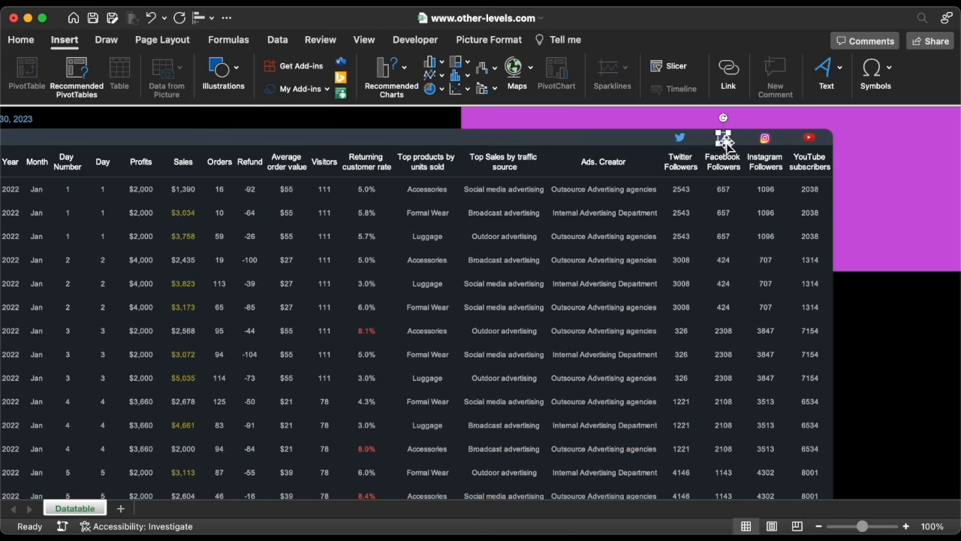
Align the Twitter, Facebook, Instagram and YouTube logos along their vertical middles.
left_click(679, 136, "shift")
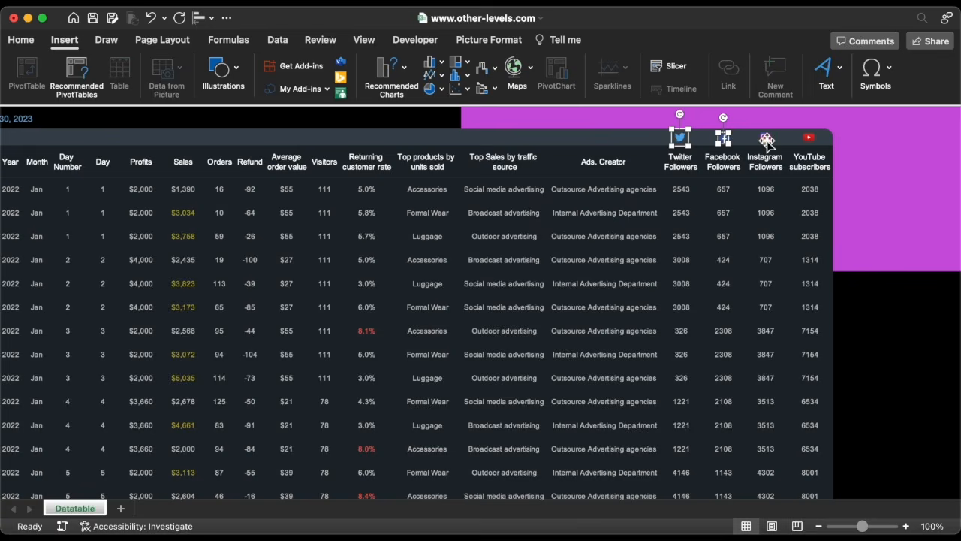
left_click(766, 139, "shift")
left_click(809, 139, "shift")
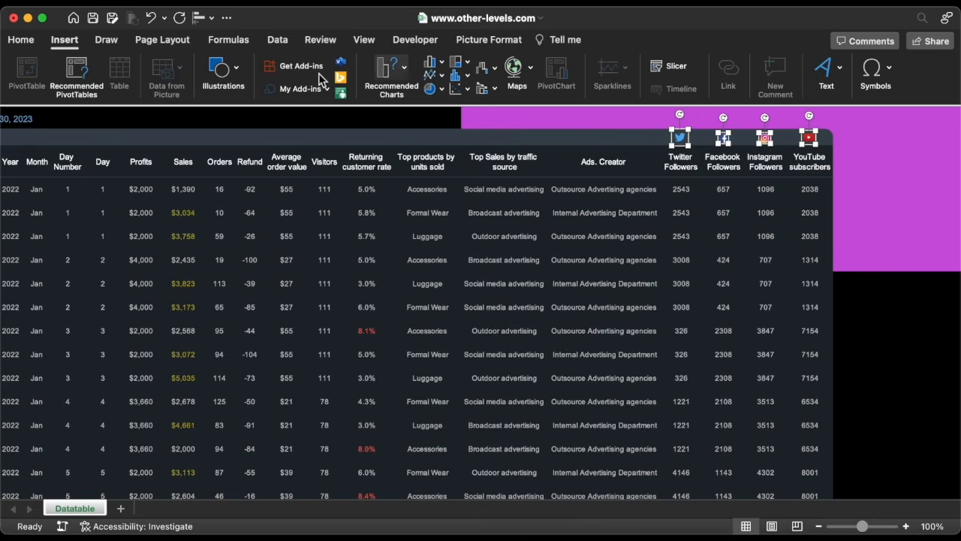
left_click(197, 19)
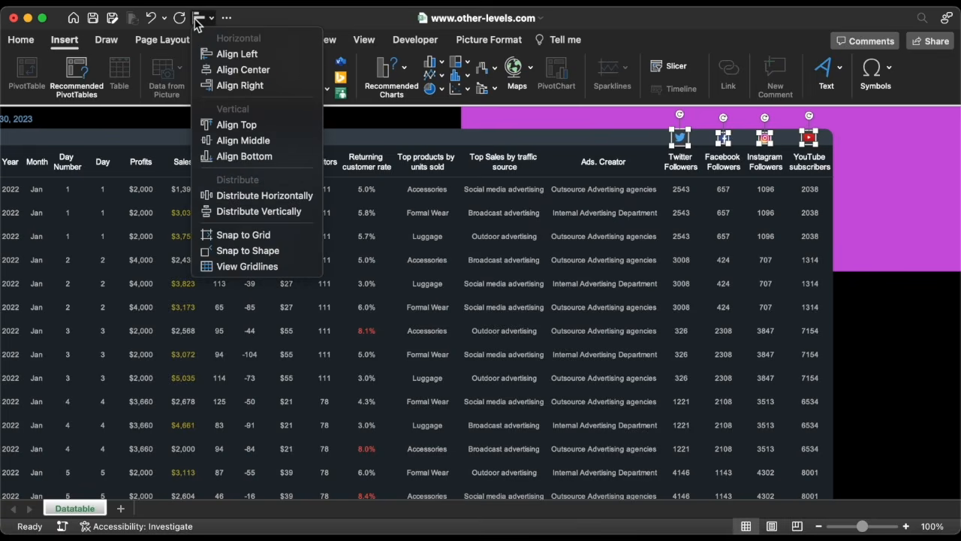
left_click(243, 141)
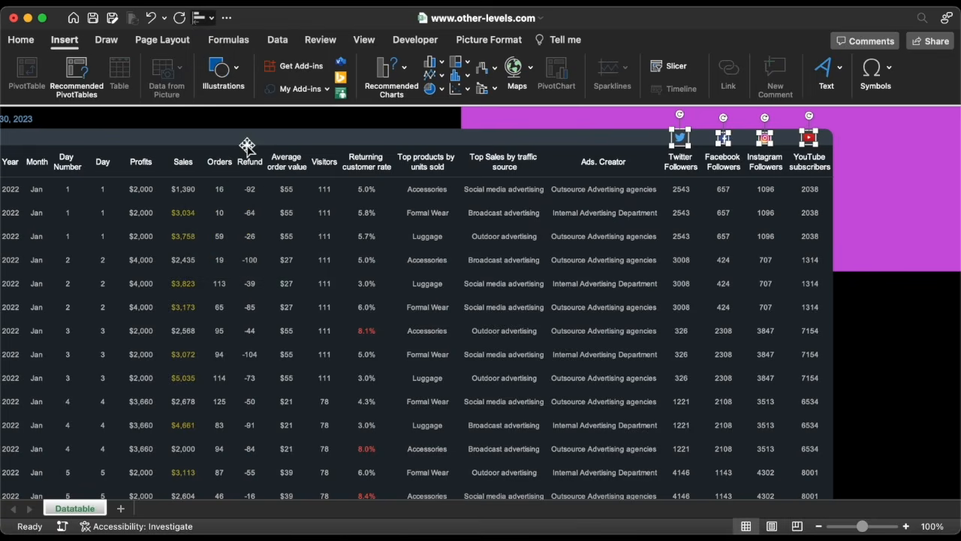
left_click(681, 167)
left_click(456, 349)
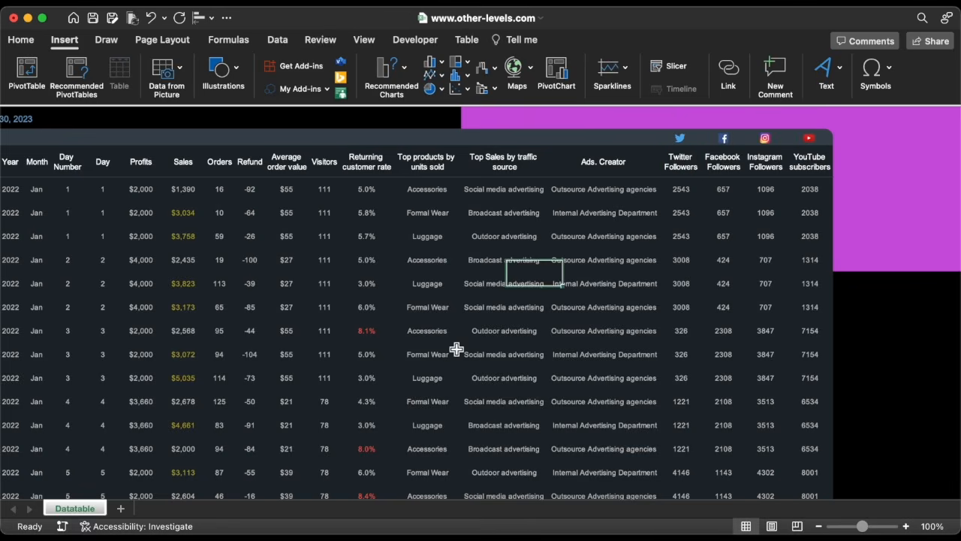
Add a new worksheet and rename it 1st Dashboard.
scroll(456, 349, "left", 5)
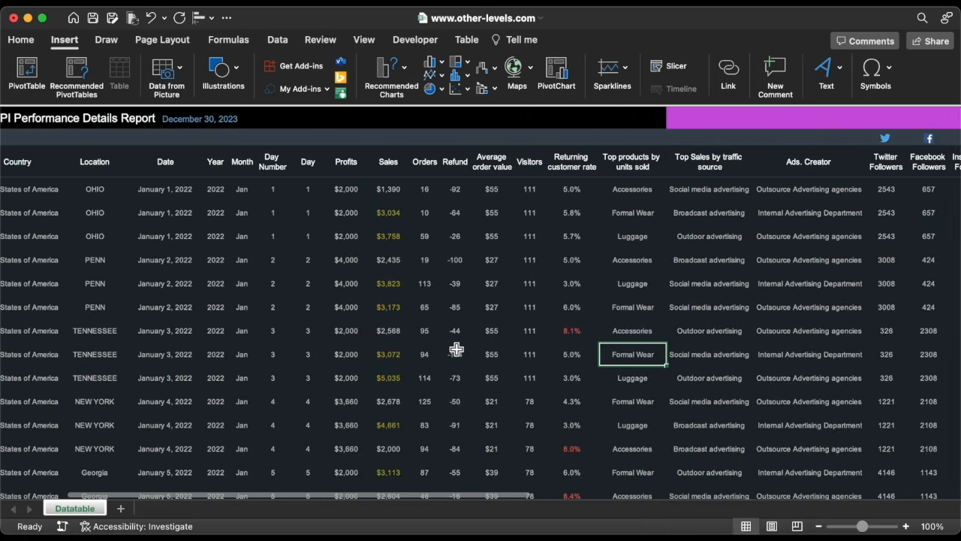
scroll(456, 349, "left", 5)
scroll(456, 349, "down", 5)
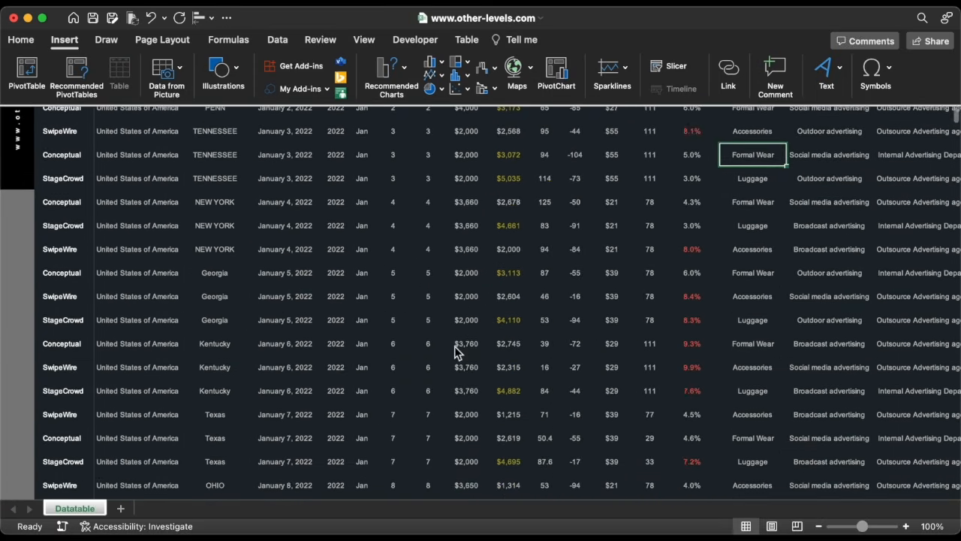
scroll(455, 346, "up", 5)
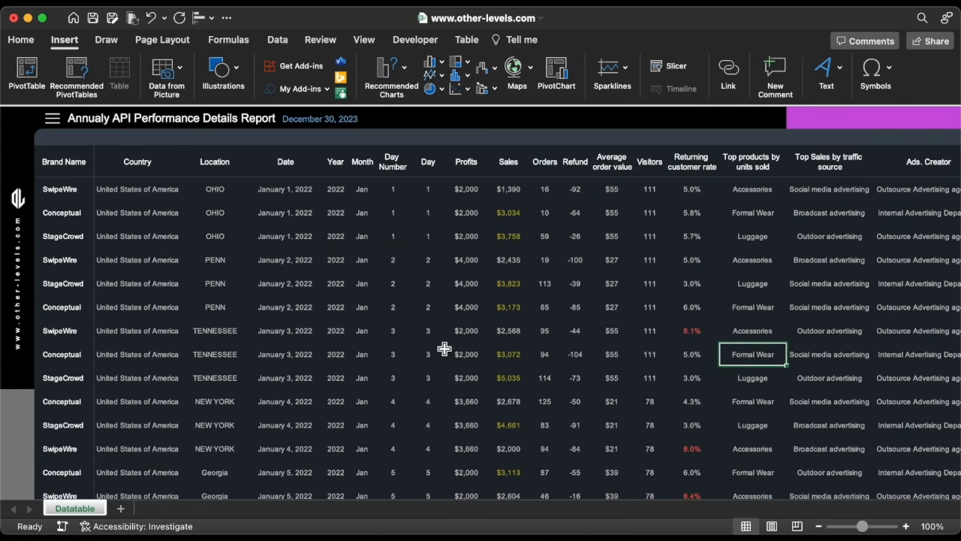
left_click(121, 509)
right_click(122, 515)
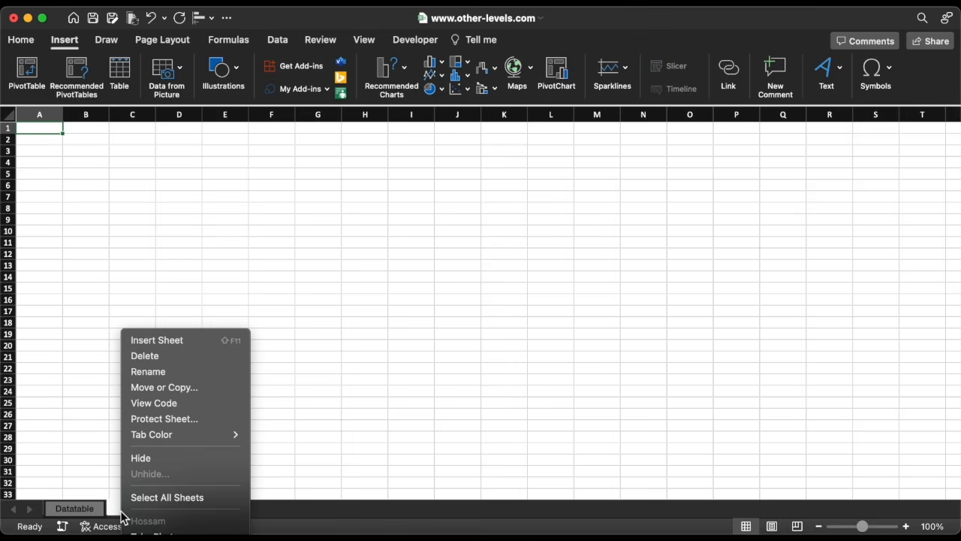
left_click(156, 373)
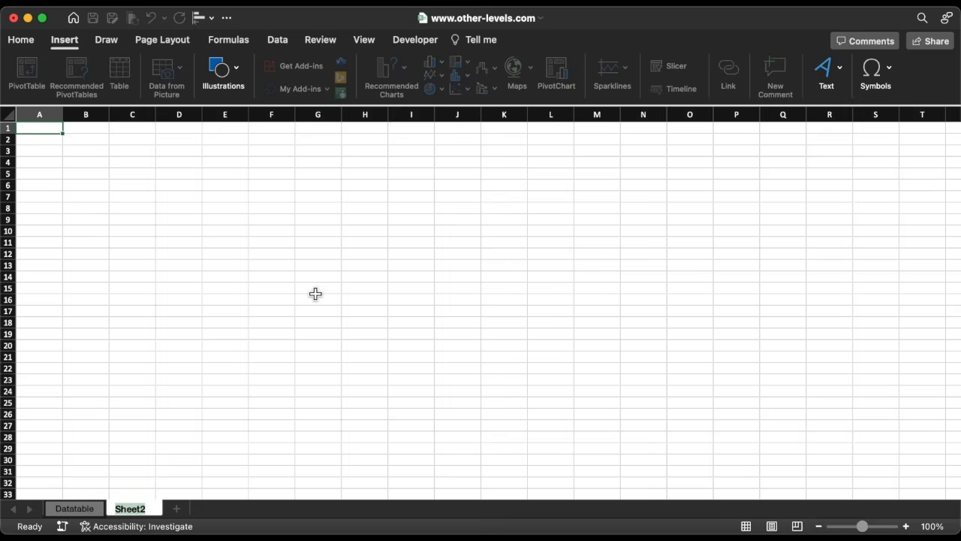
type("1st Dashboard")
key("Return")
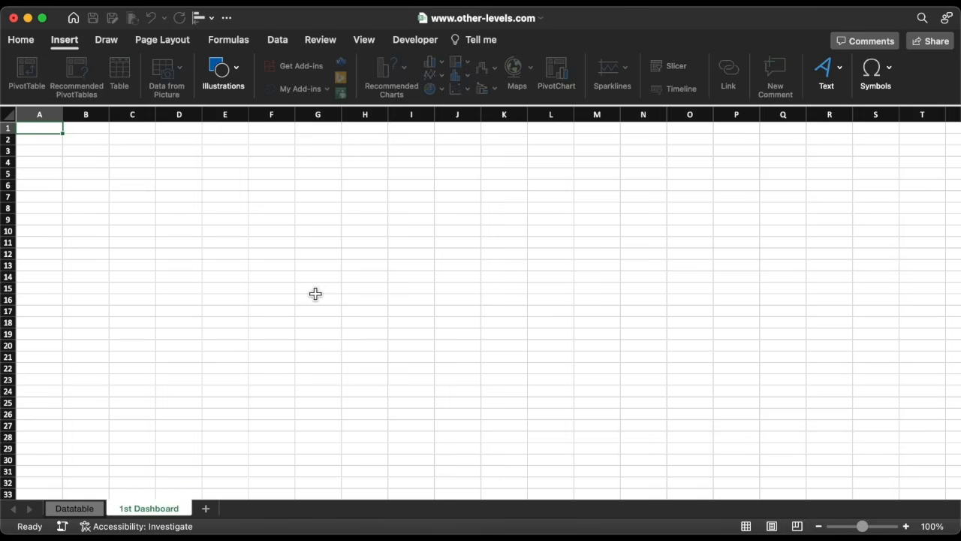
Hyperlink the menu icon beside the report title on Datatable to the '1st Dashboard' sheet with ScreenTip 'Dashboard'.
left_click(75, 508)
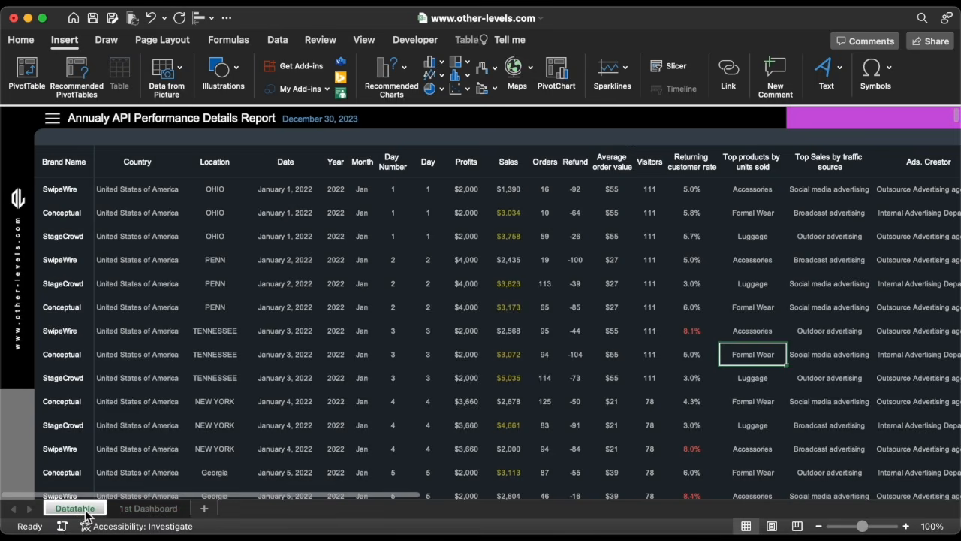
left_click(54, 120)
right_click(54, 121)
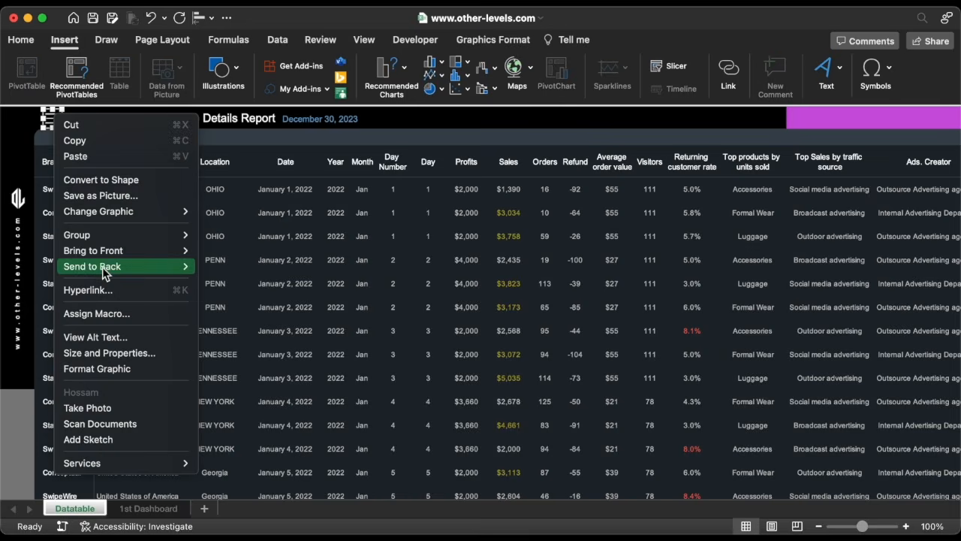
left_click(106, 290)
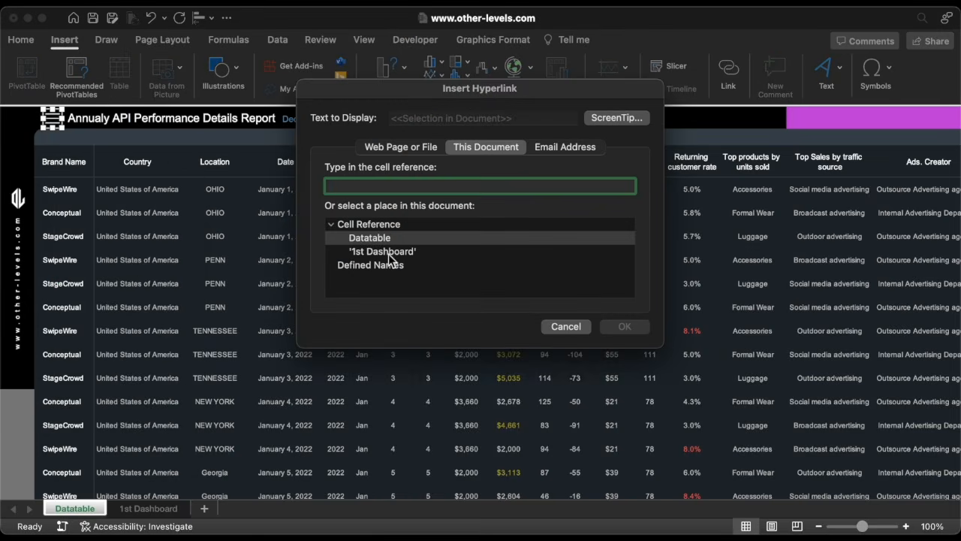
left_click(388, 253)
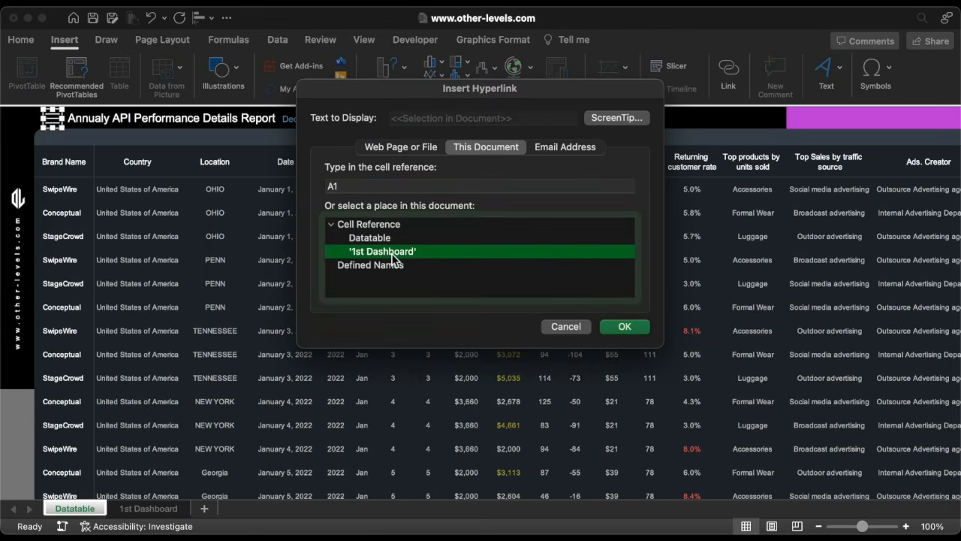
left_click(613, 118)
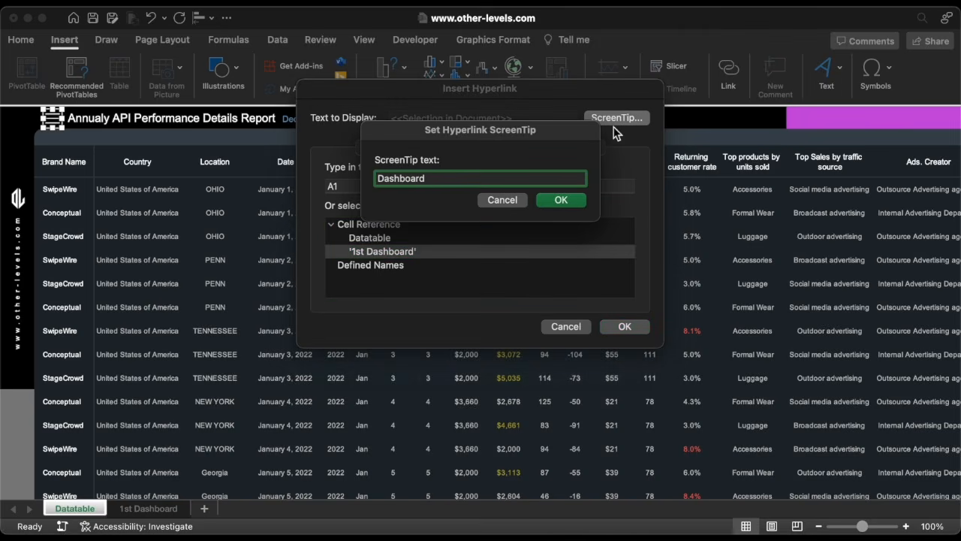
left_click(576, 200)
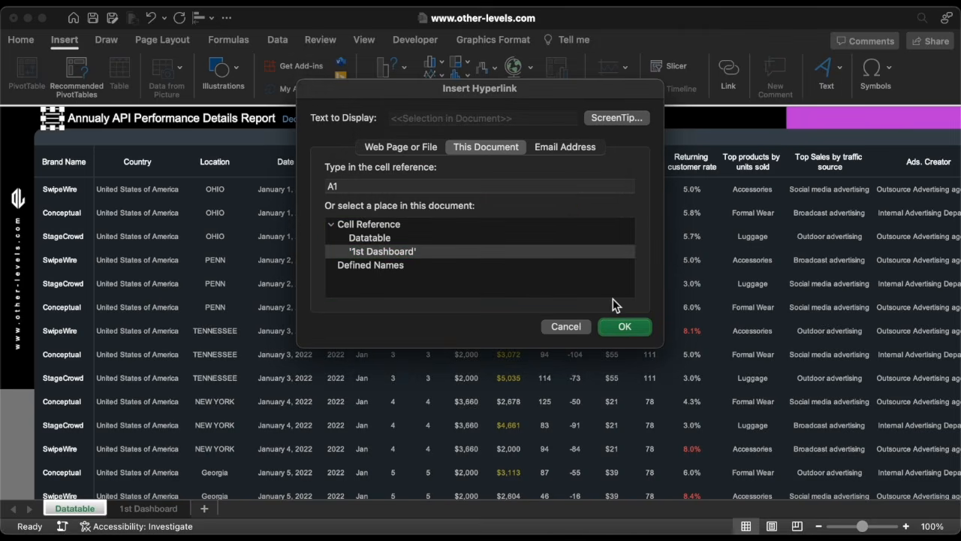
left_click(625, 325)
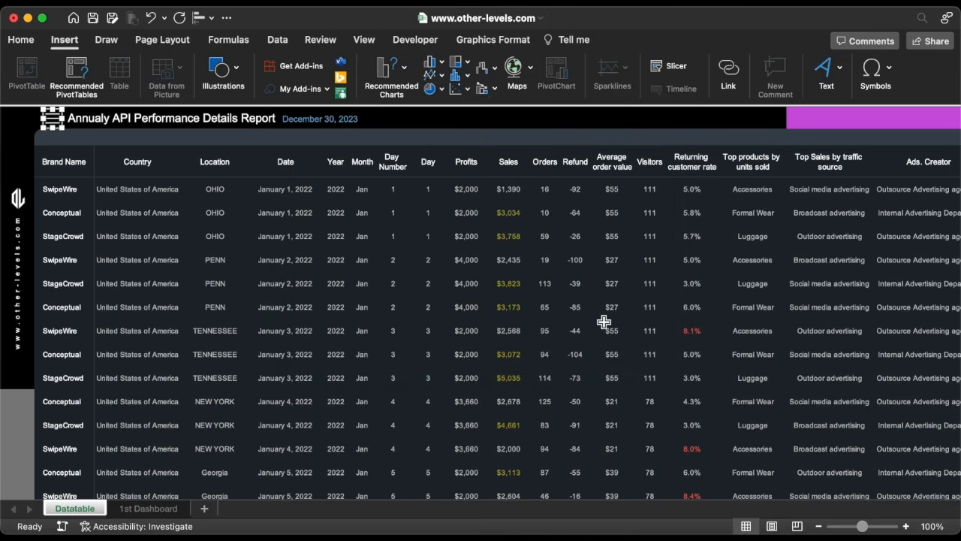
Fill every cell of the 1st Dashboard sheet black and hide its row and column headings.
left_click(63, 128)
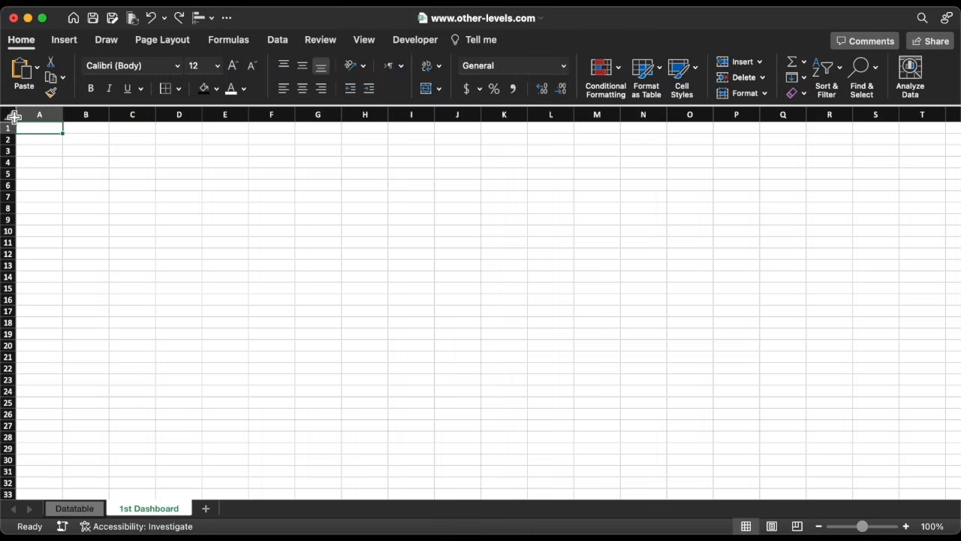
left_click(11, 116)
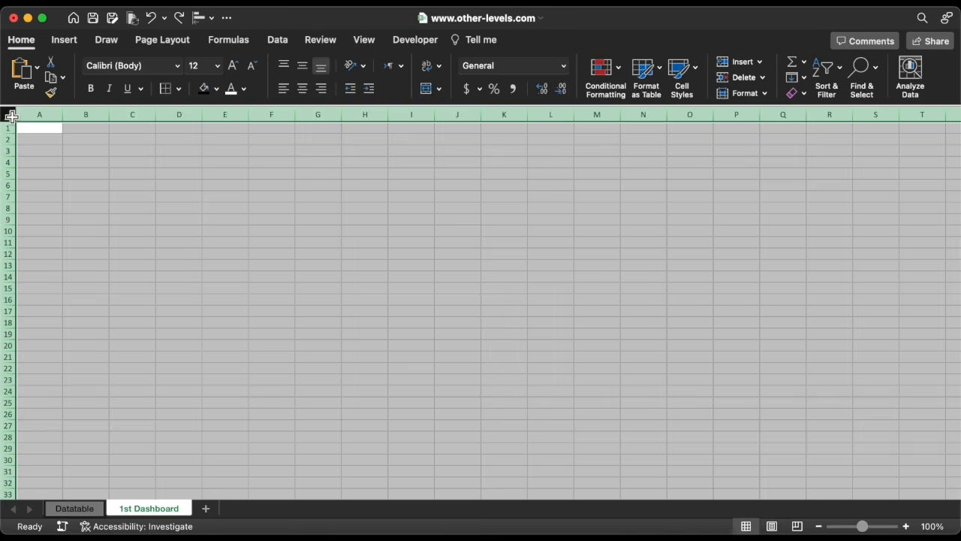
left_click(217, 89)
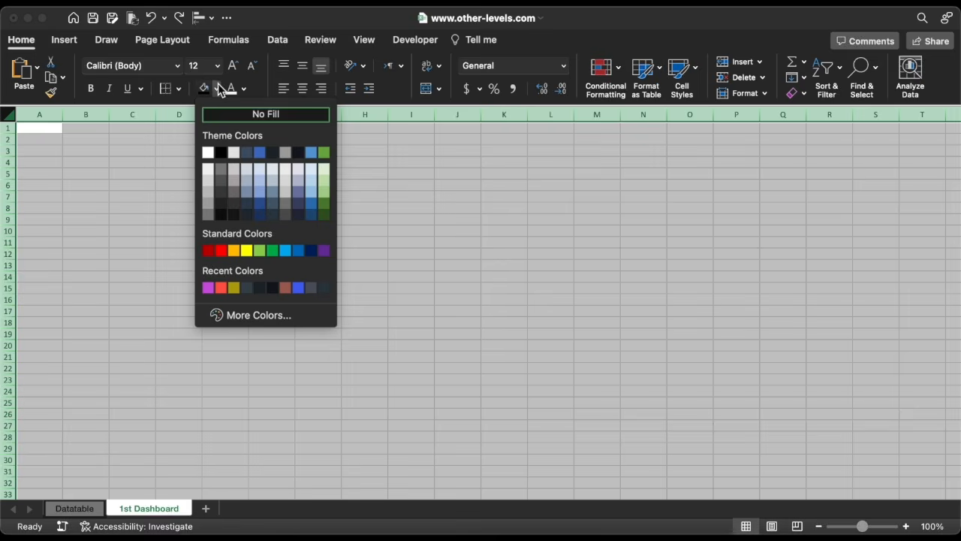
left_click(221, 153)
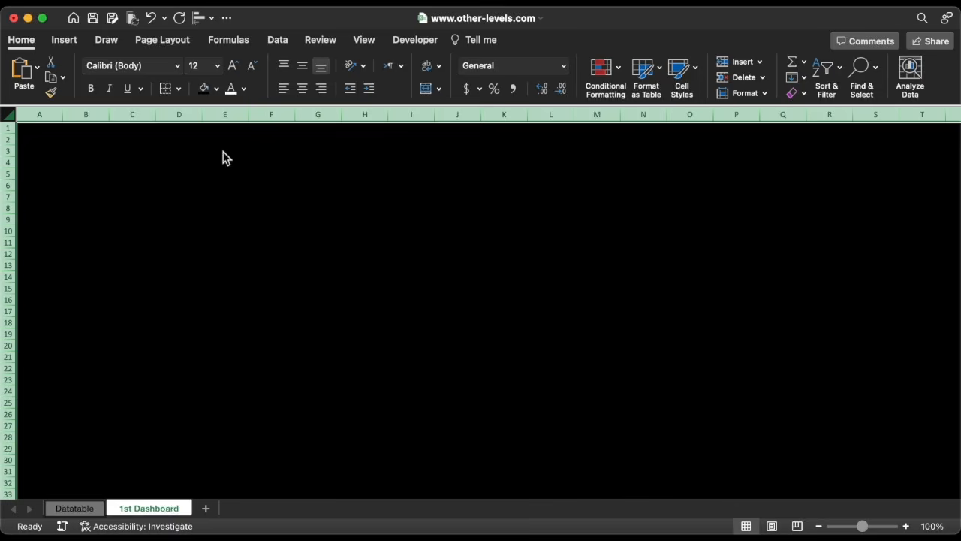
left_click(364, 41)
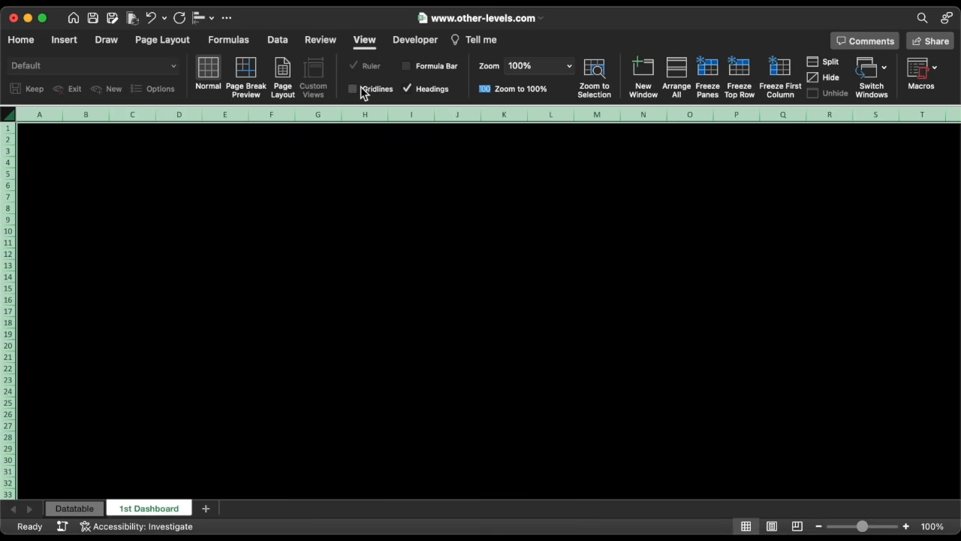
left_click(412, 88)
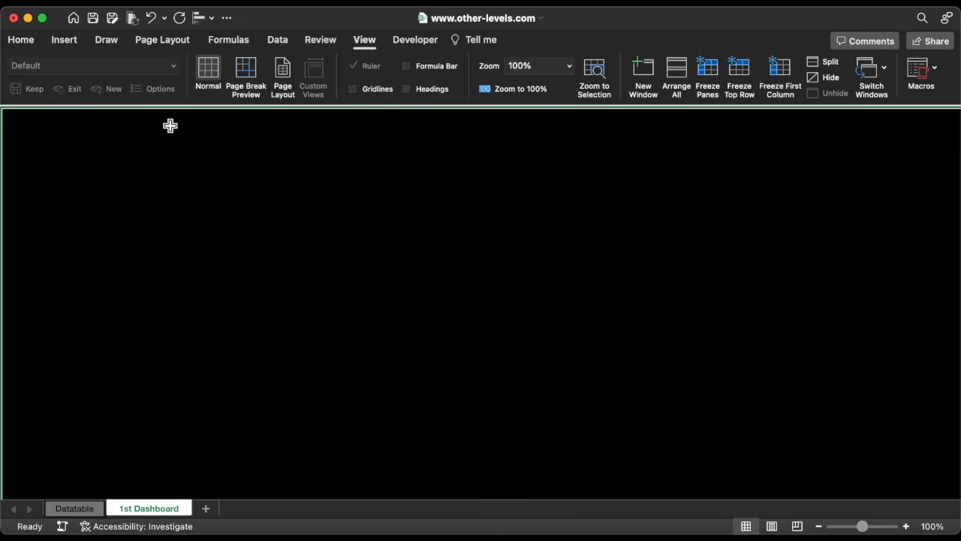
Draw a rectangle about 3 in high and 4.11 in wide on the dashboard sheet.
left_click(77, 46)
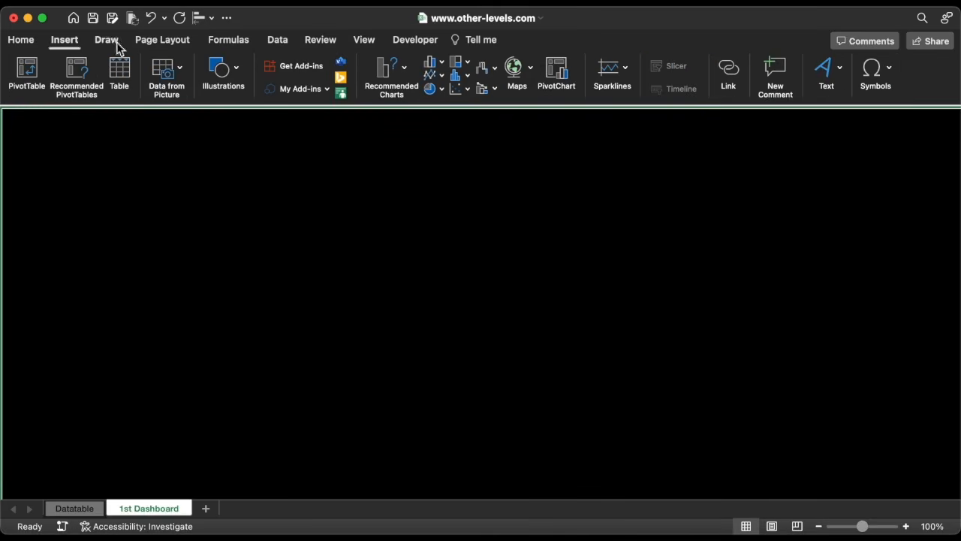
left_click(221, 72)
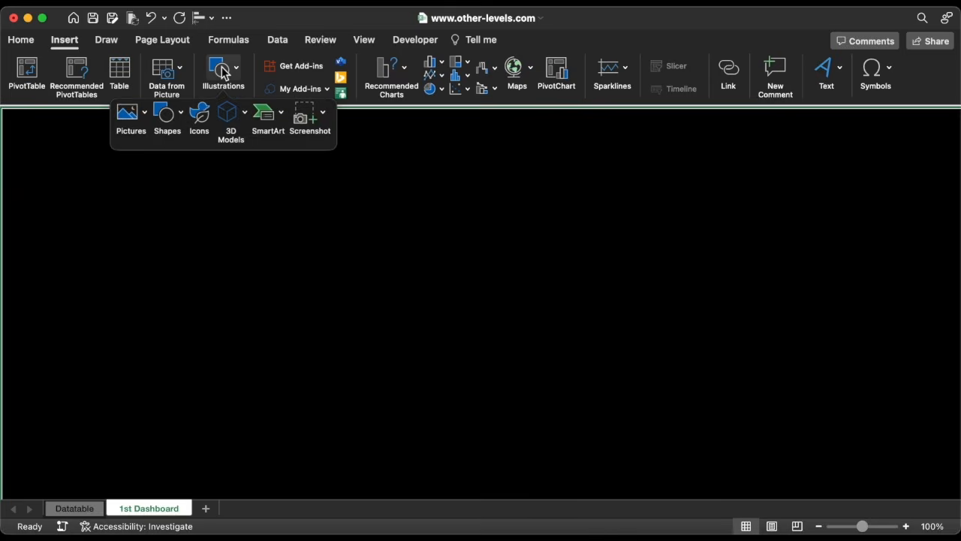
left_click(171, 114)
left_click(259, 155)
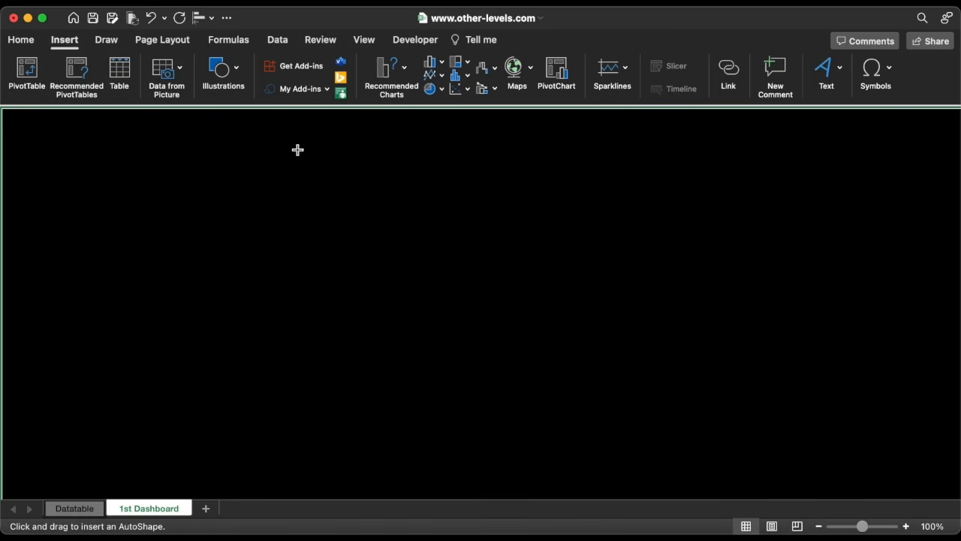
left_click_drag(413, 155, 623, 309)
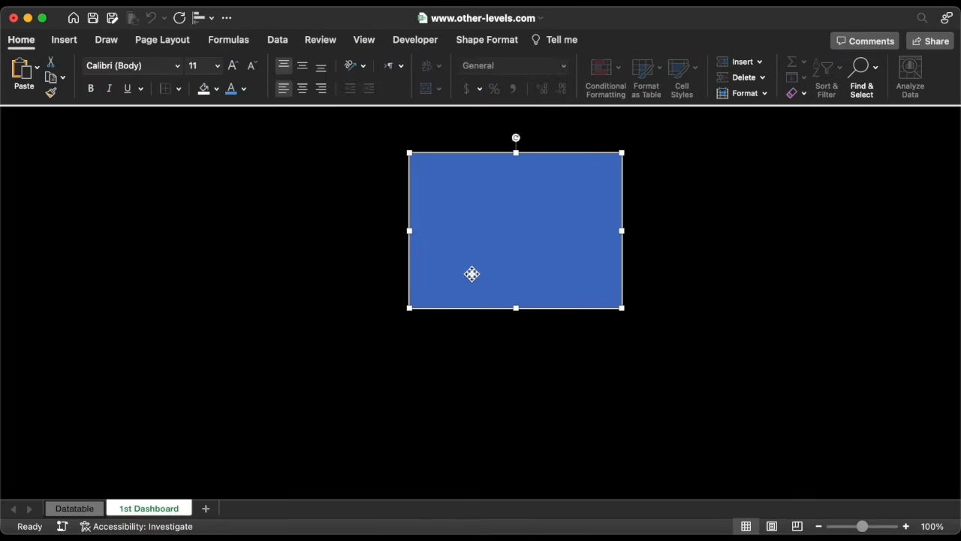
Move the rectangle into the sheet's top-right corner and set its width to 3.5 in.
left_click_drag(471, 274, 812, 226)
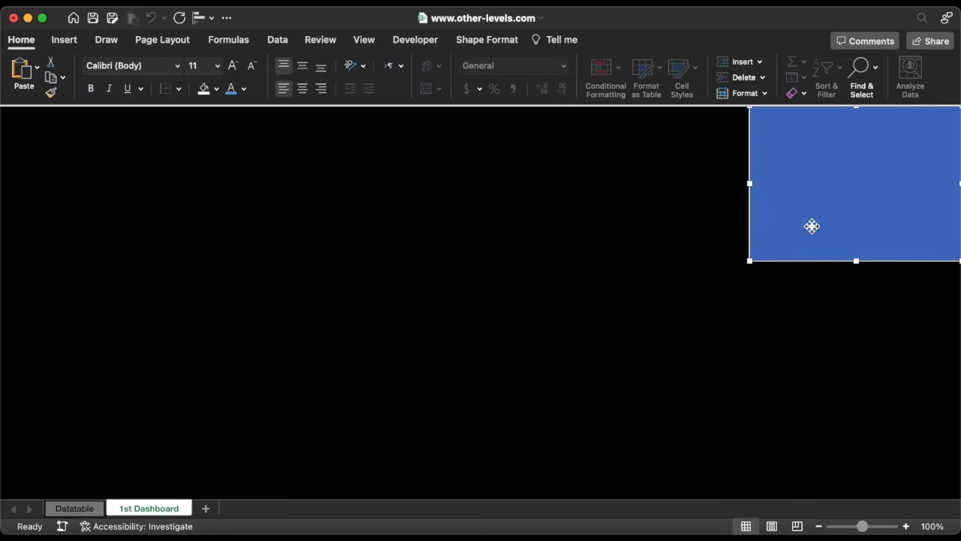
left_click(500, 43)
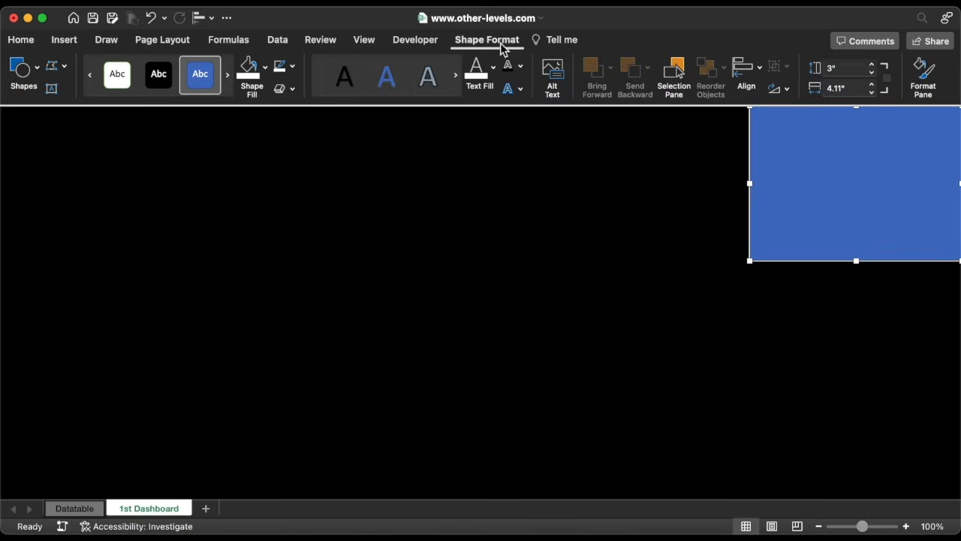
left_click(876, 92)
left_click(876, 92)
left_click(876, 92)
left_click(876, 92)
left_click(876, 92)
left_click(875, 91)
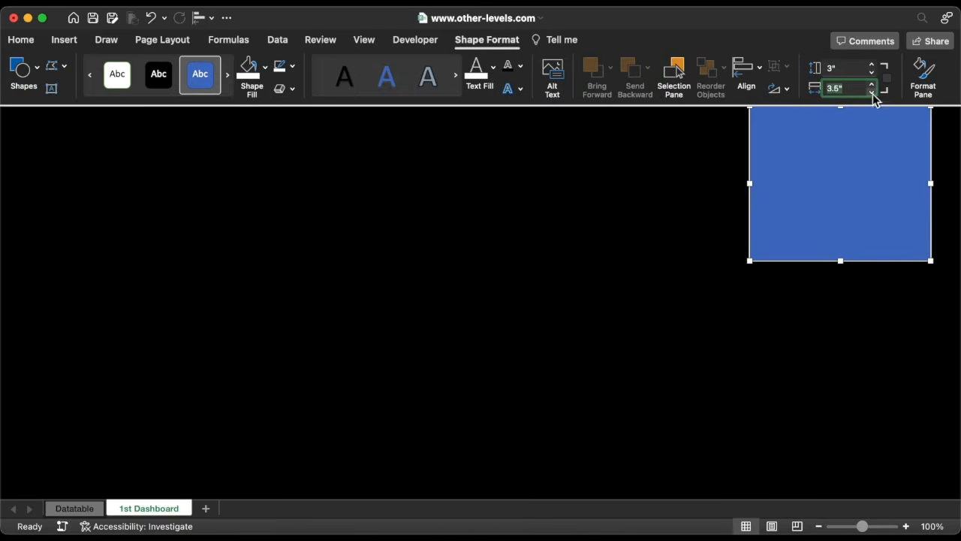
left_click(773, 172)
left_click_drag(774, 171, 801, 161)
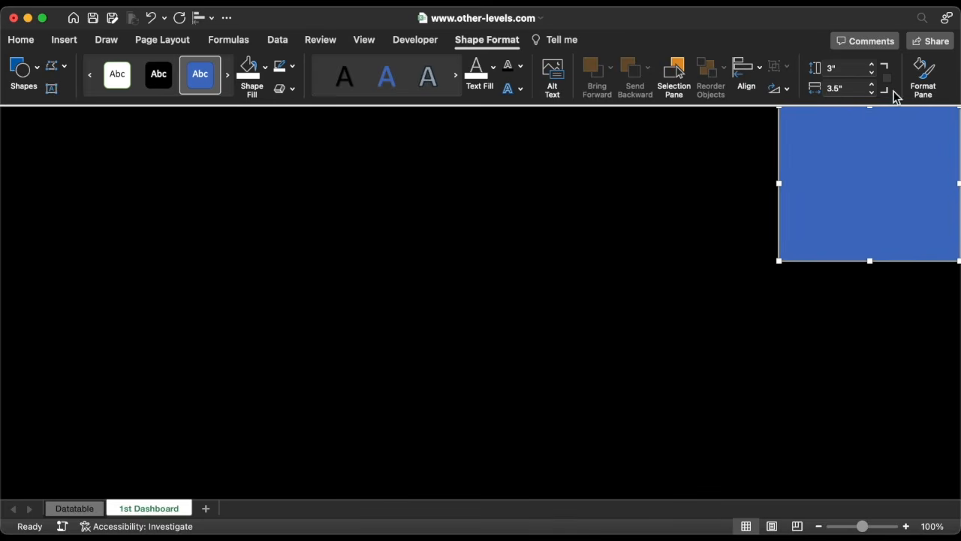
Open the Format Shape pane and give the rectangle a gradient fill.
left_click(930, 70)
scroll(688, 247, "right", 5)
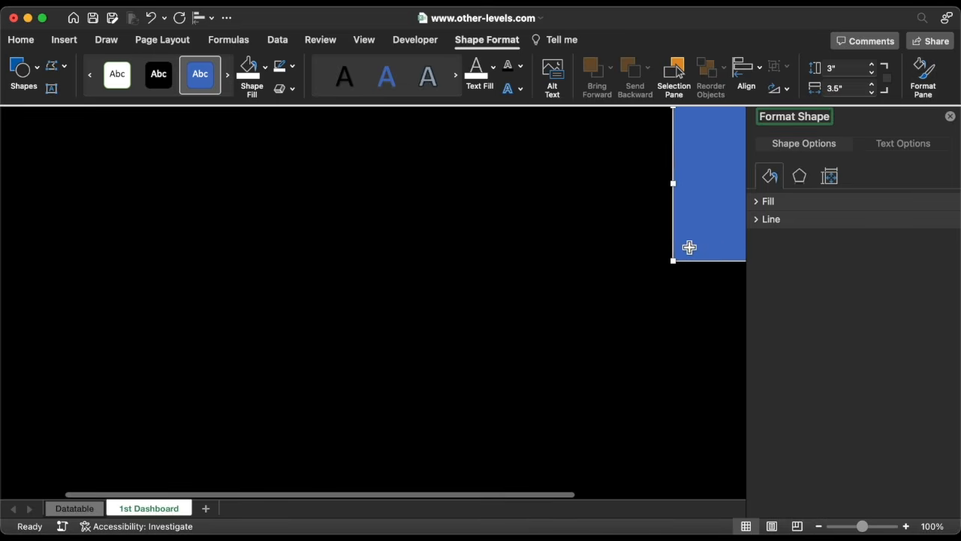
left_click(759, 202)
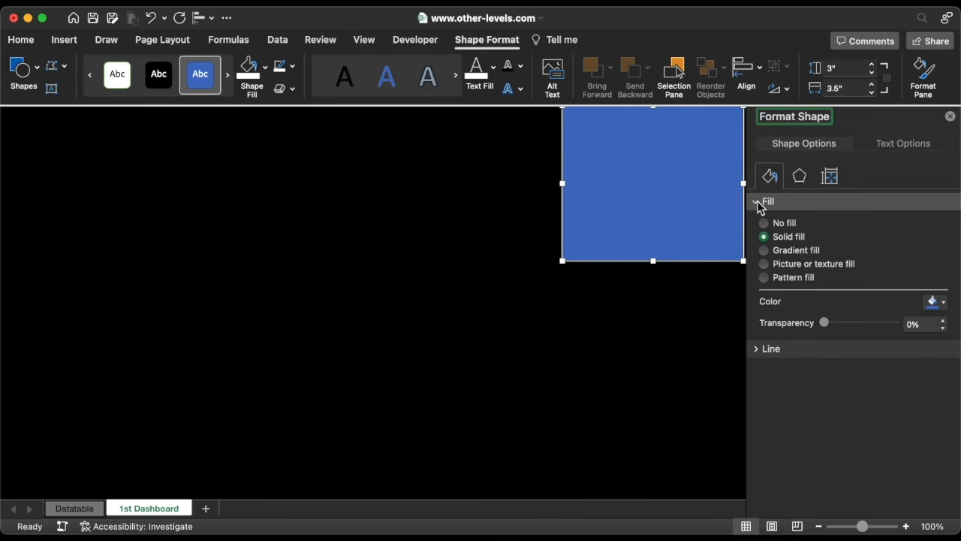
left_click(783, 252)
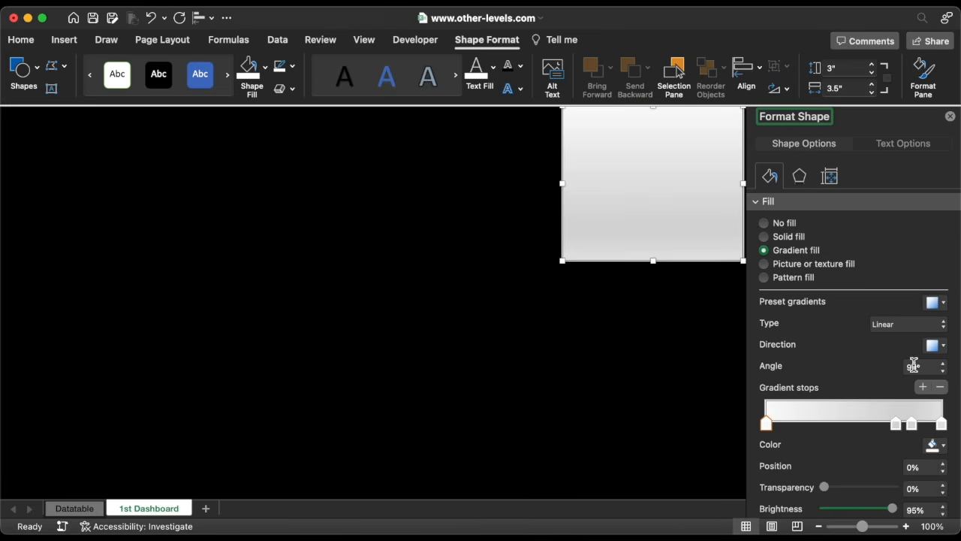
Remove two stops from the rectangle's gradient, leaving two stops.
left_click(943, 387)
left_click(943, 386)
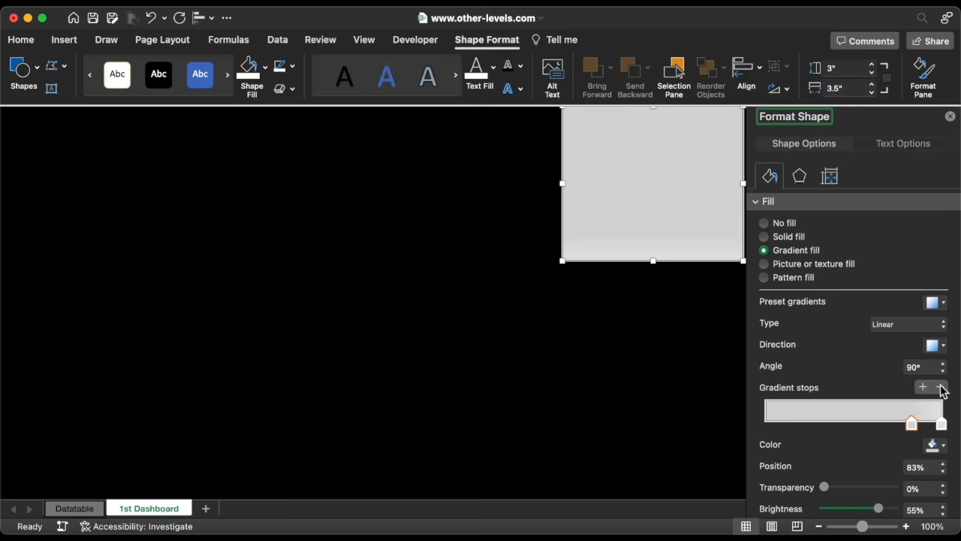
Place the two gradient stops at 20% and 80% and colour the 80% stop purple.
left_click_drag(911, 425, 800, 424)
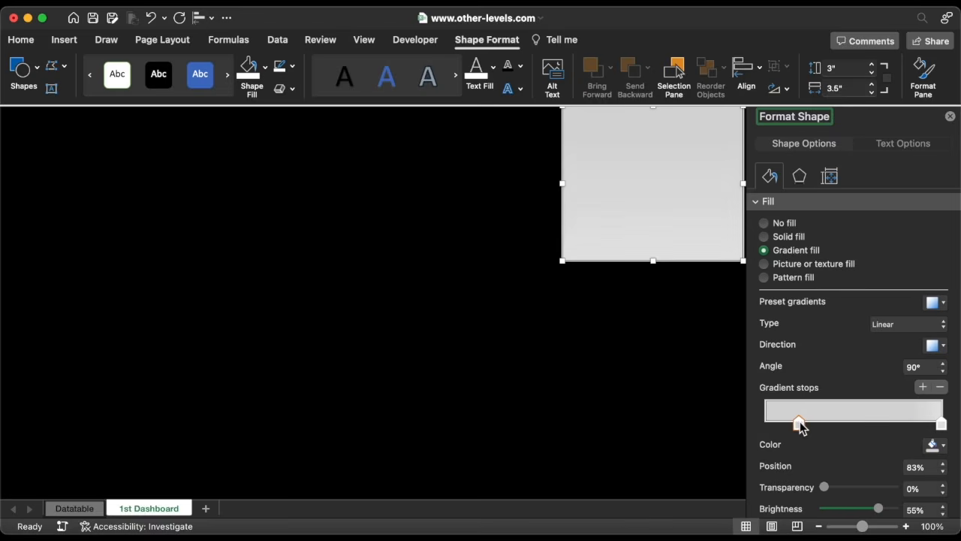
left_click(943, 464)
left_click(943, 463)
left_click_drag(942, 425, 905, 431)
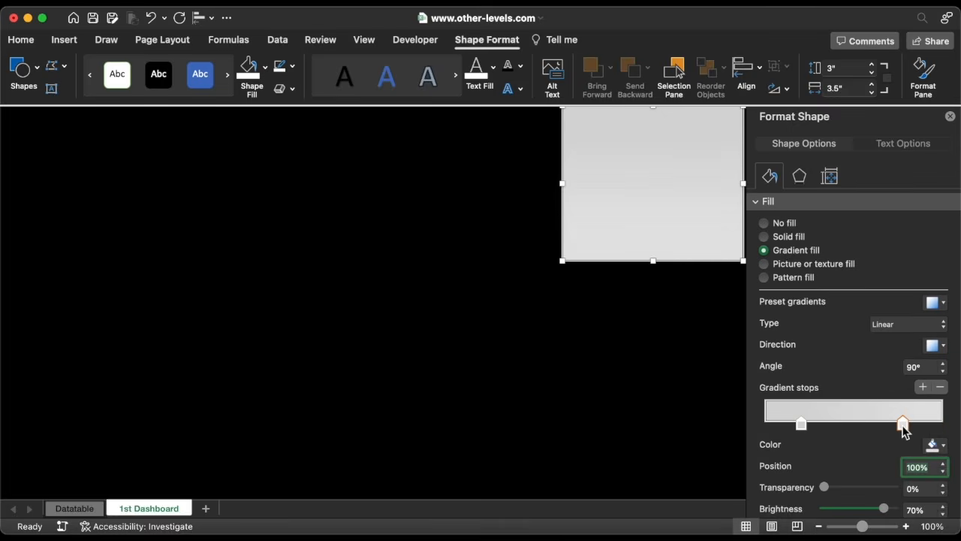
left_click(935, 445)
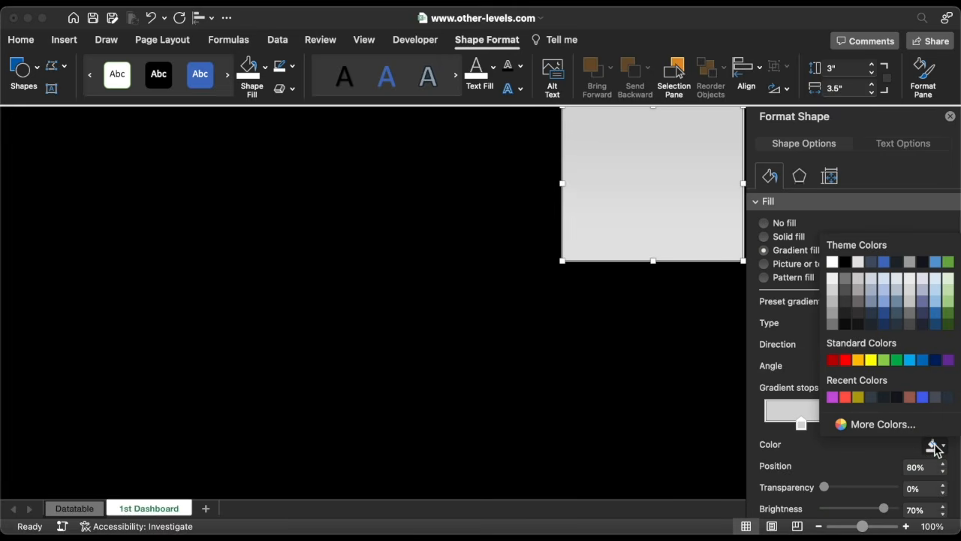
left_click(832, 396)
Switch the gradient type to Radial and set the 20% stop's colour to hex E073F2.
left_click(928, 329)
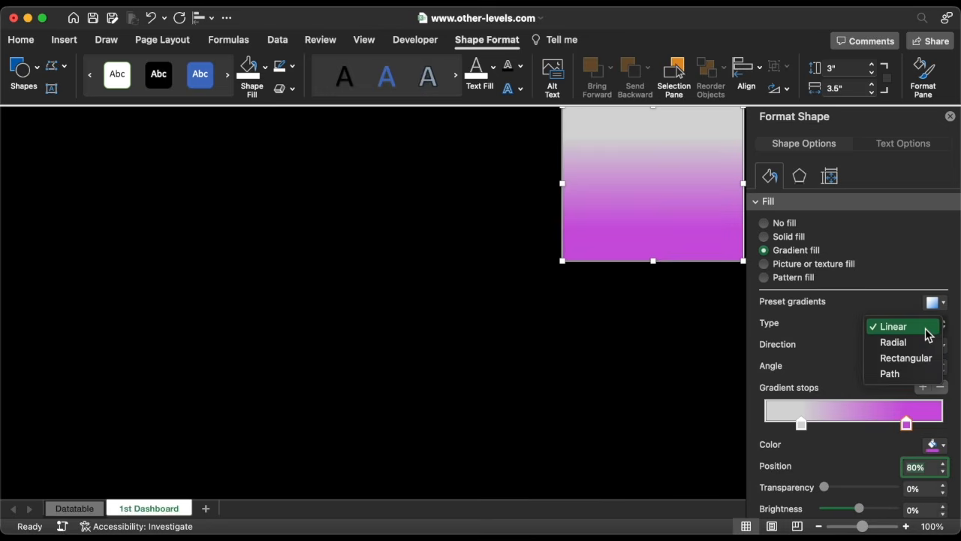
left_click(911, 344)
left_click(802, 424)
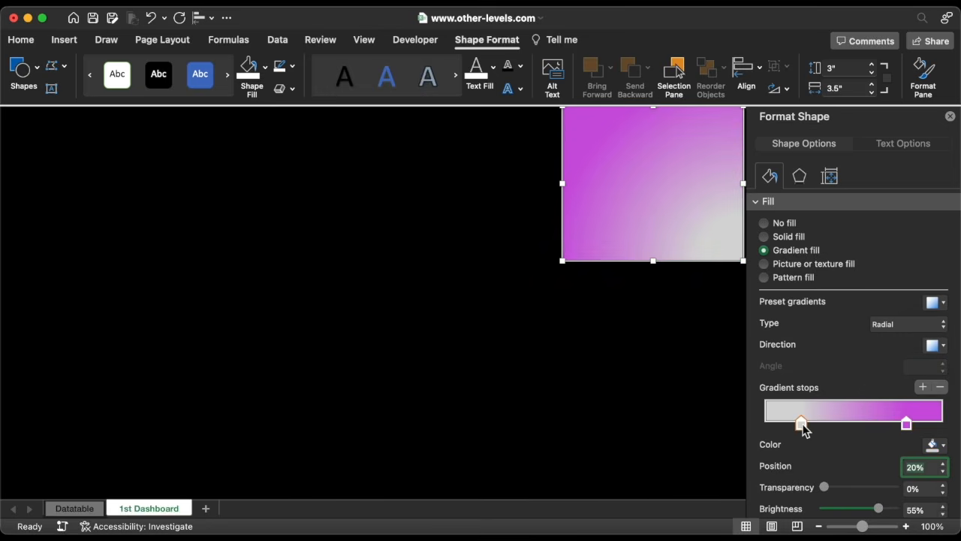
left_click(934, 445)
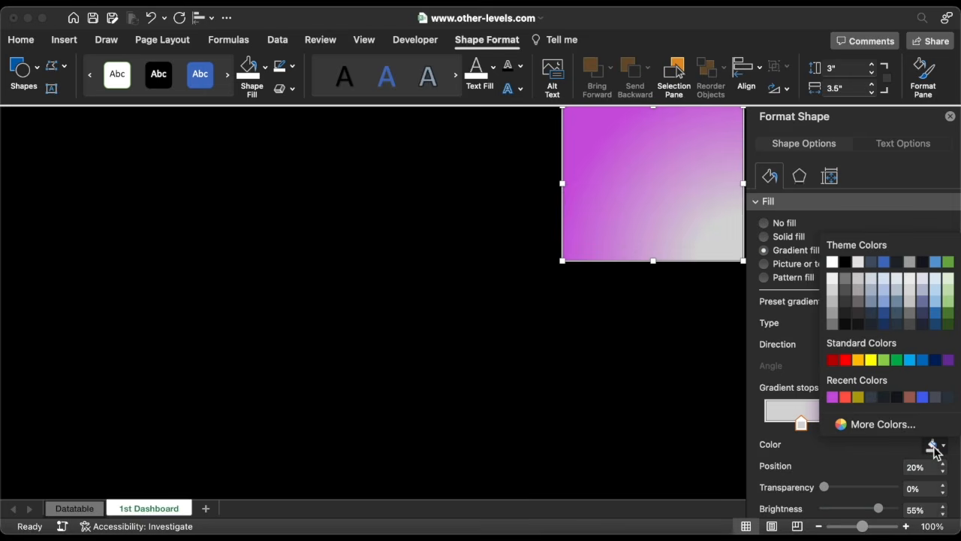
left_click(887, 426)
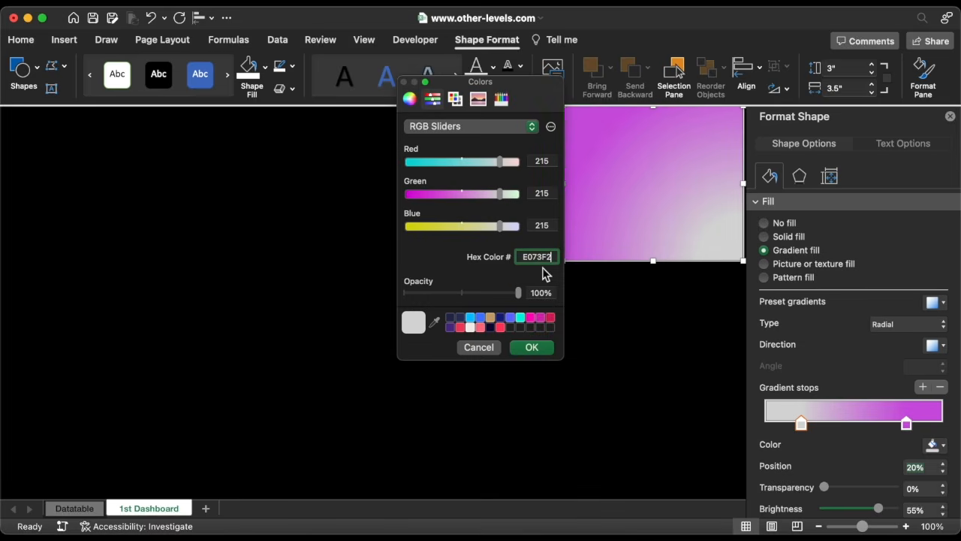
left_click(532, 346)
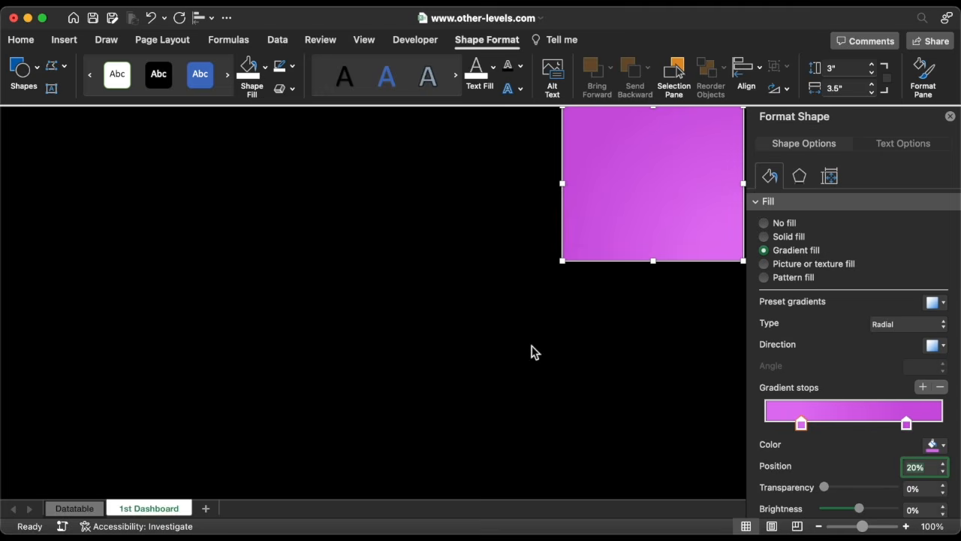
Remove the rectangle's outline by setting Line to No line.
scroll(807, 250, "down", 3)
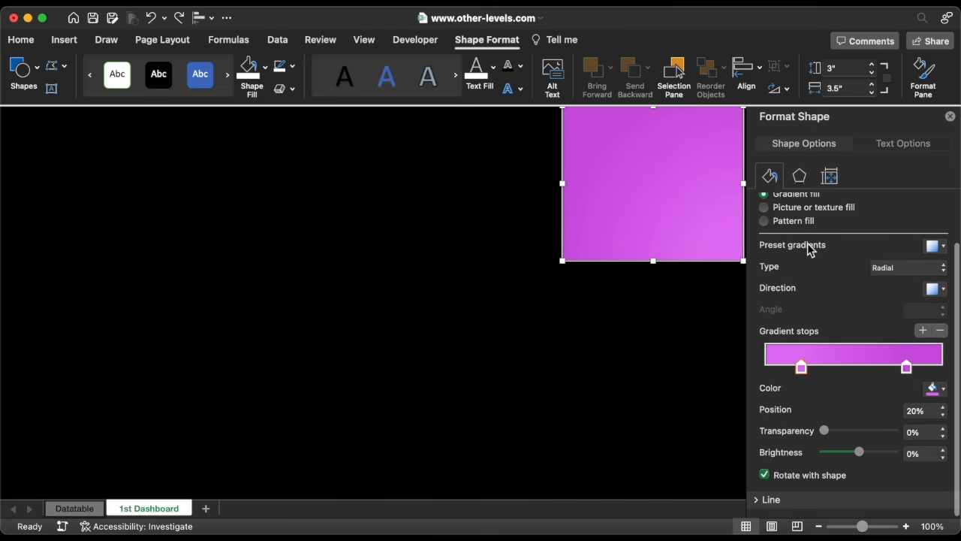
left_click(757, 508)
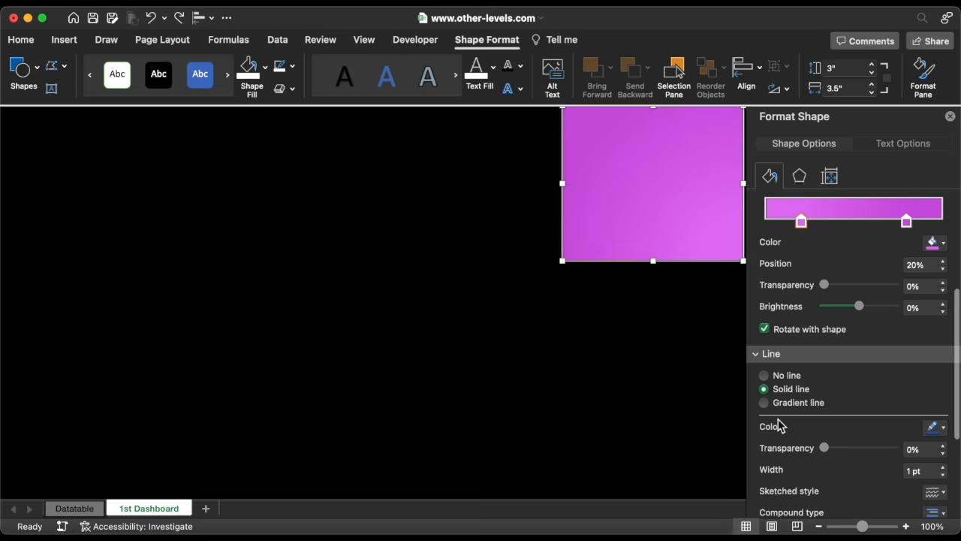
left_click(764, 376)
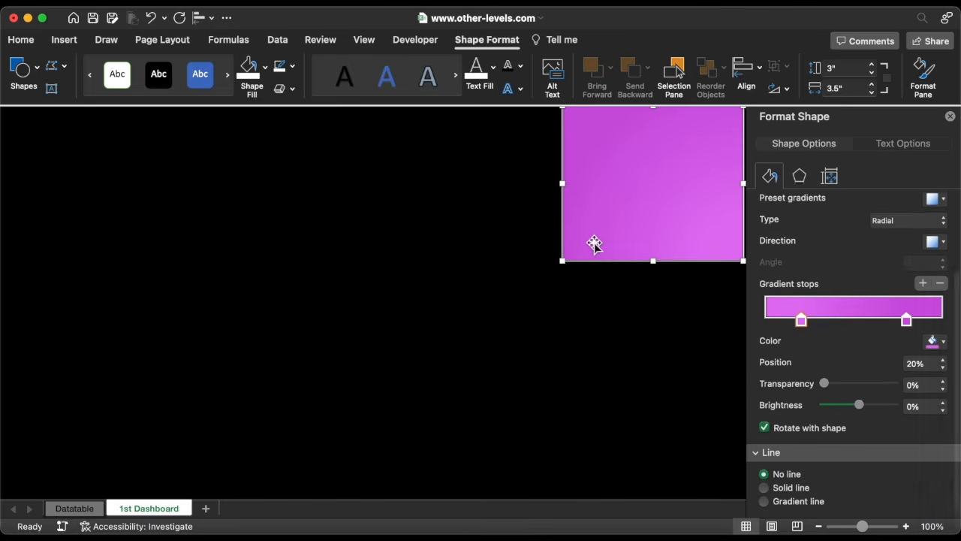
Duplicate the rectangle and move the copy into the sheet's bottom-left corner.
left_click_drag(594, 244, 275, 364)
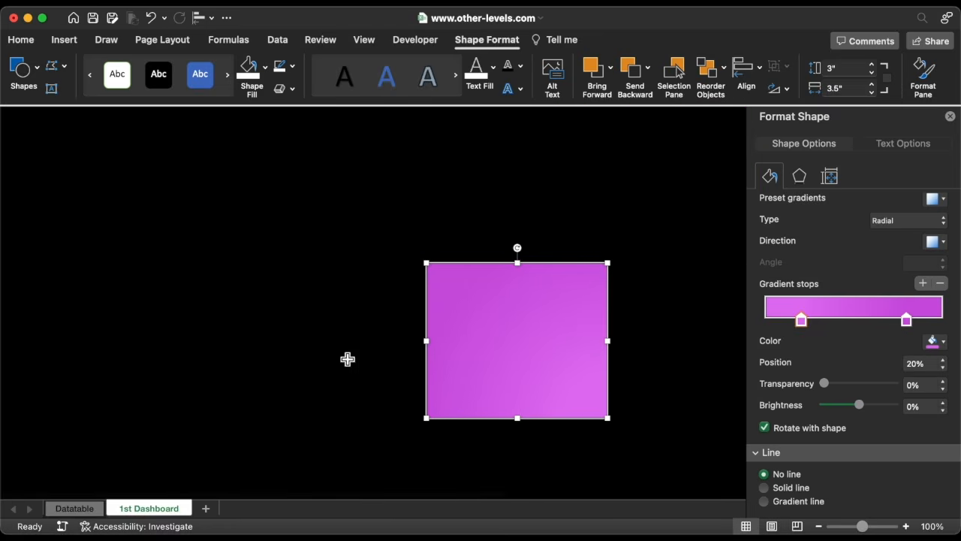
left_click_drag(536, 324, 127, 403)
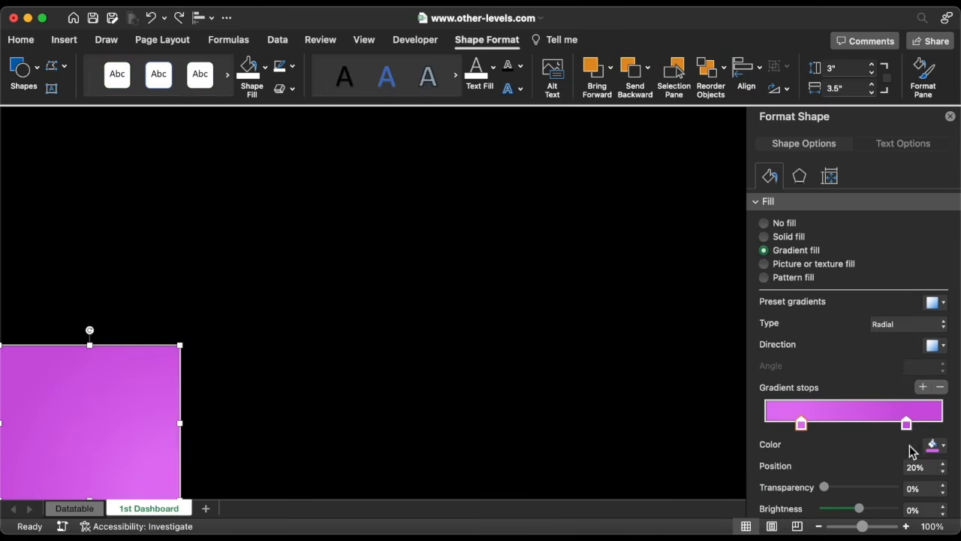
Recolour the copy's gradient stops: the first with a pasted hex colour, the second light gray.
left_click(935, 444)
left_click(876, 425)
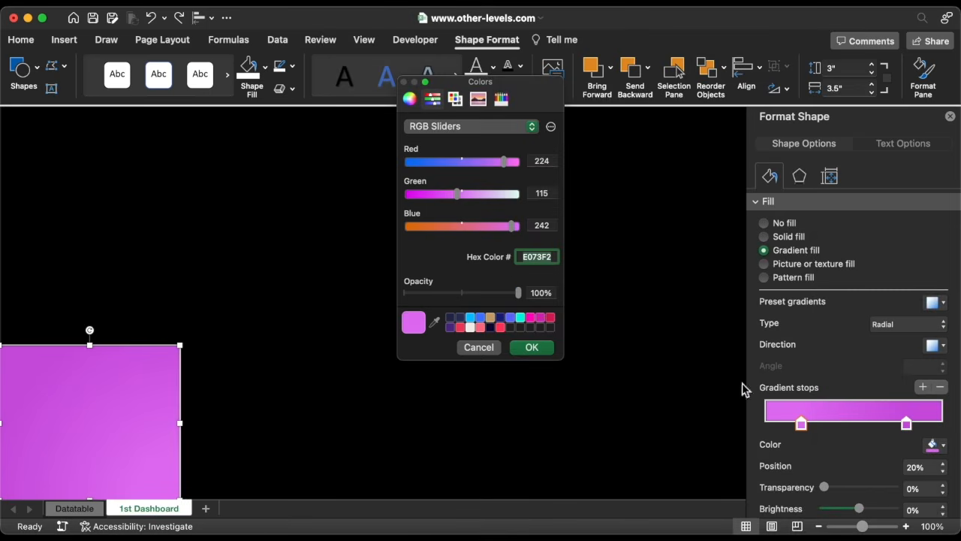
type("C3CACD")
left_click(532, 348)
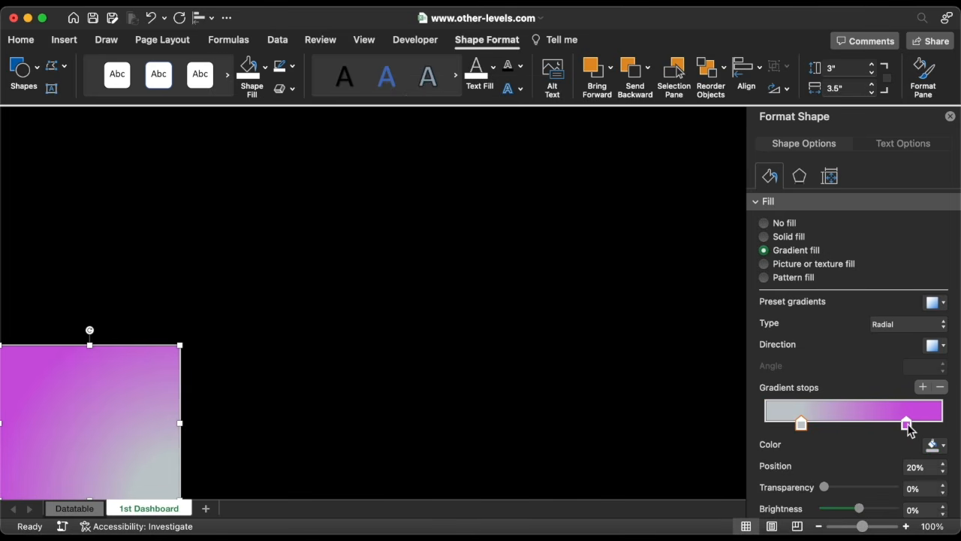
left_click(907, 425)
left_click(931, 446)
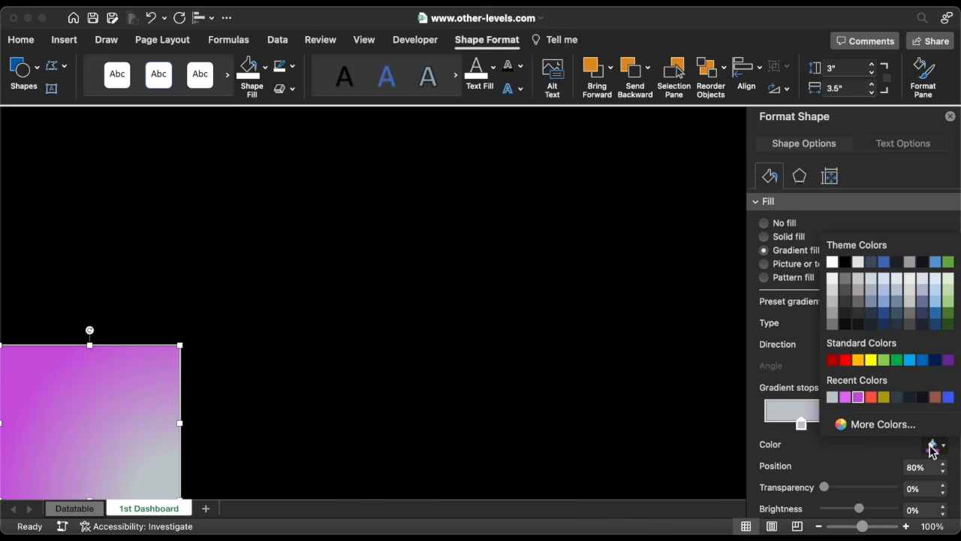
left_click(845, 281)
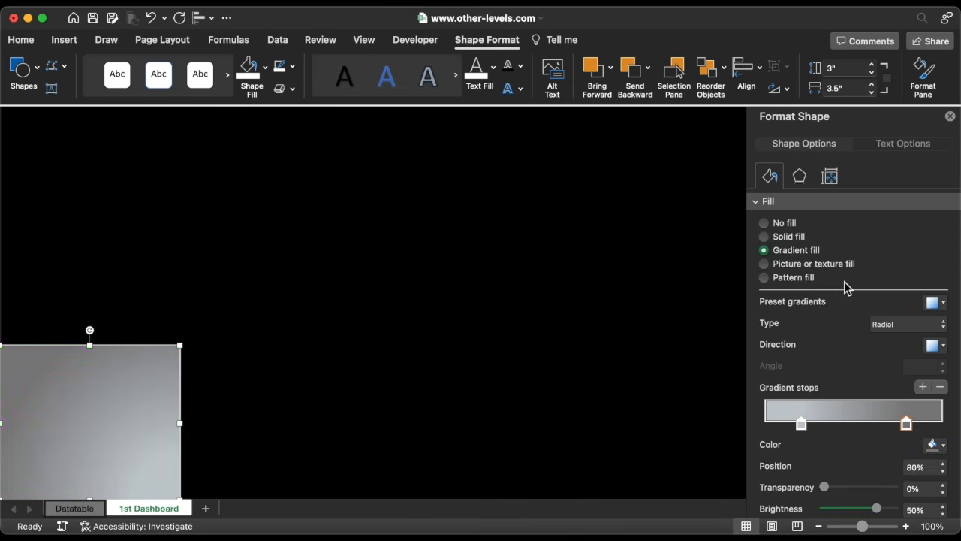
Move the copy's first gradient stop to 47%, set its brightness to 46%, and close the Format Shape pane.
left_click_drag(801, 424, 840, 424)
left_click(943, 464)
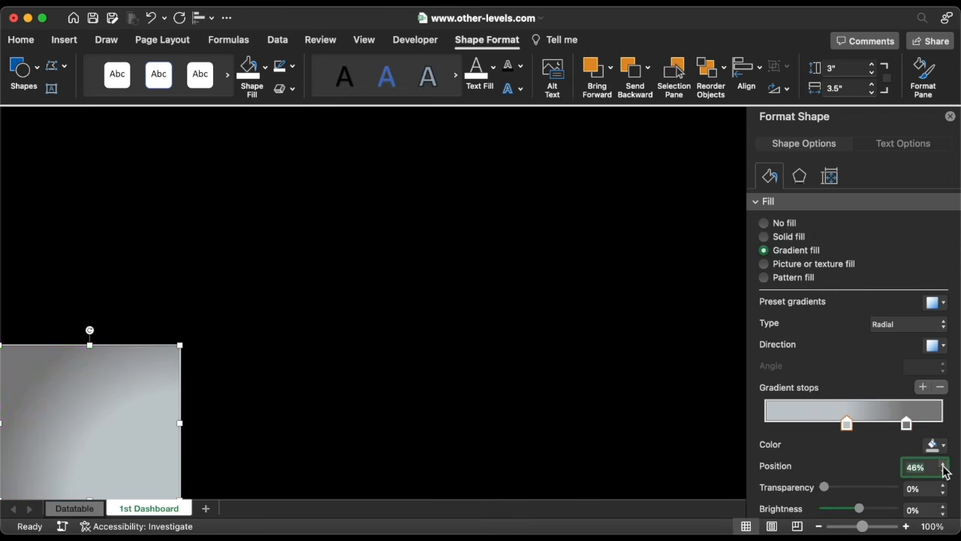
left_click(925, 511)
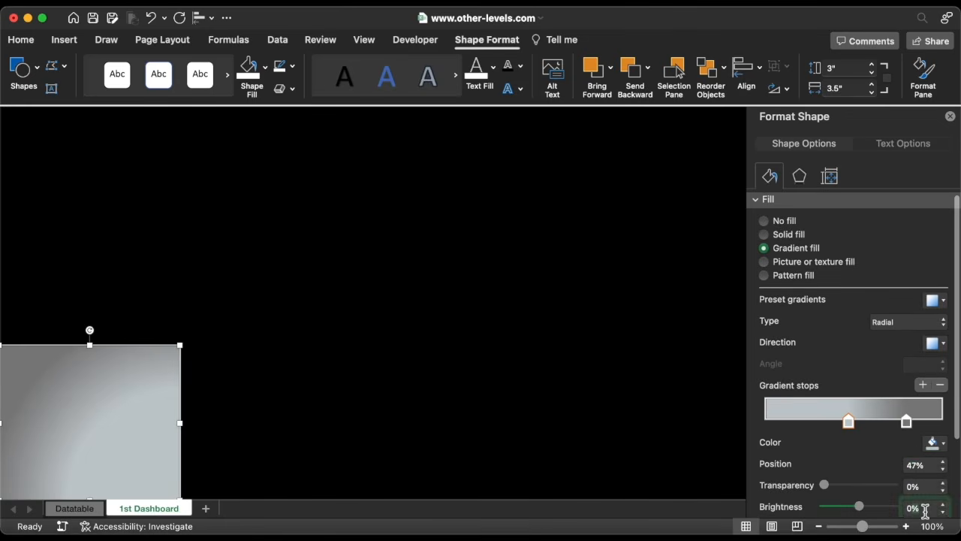
type("46")
key("Return")
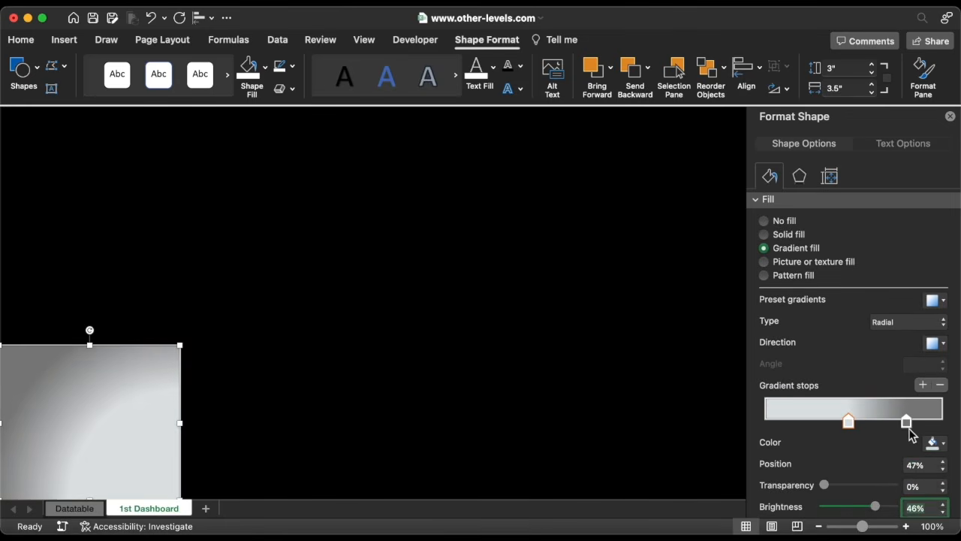
left_click(906, 423)
left_click(950, 118)
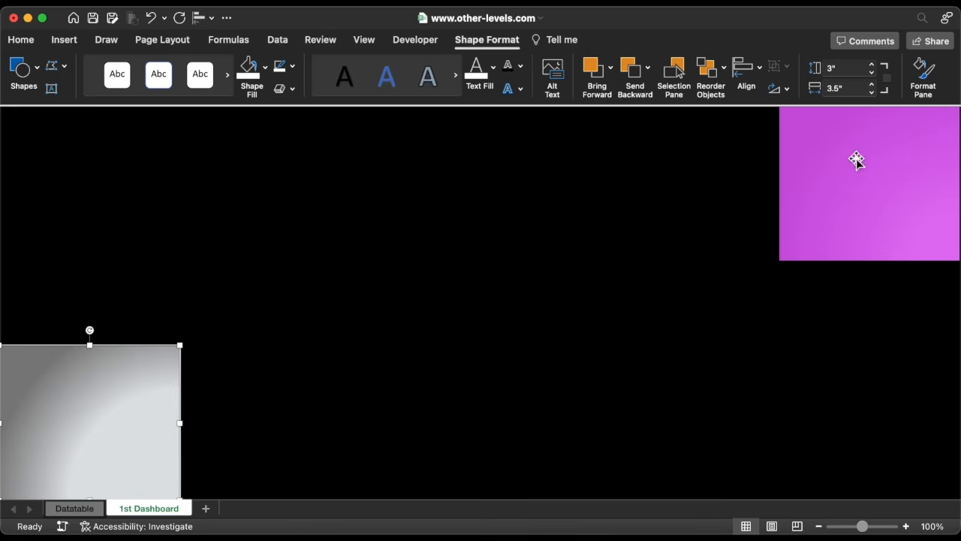
Cut both rectangles from the 1st Dashboard sheet.
left_click(73, 509)
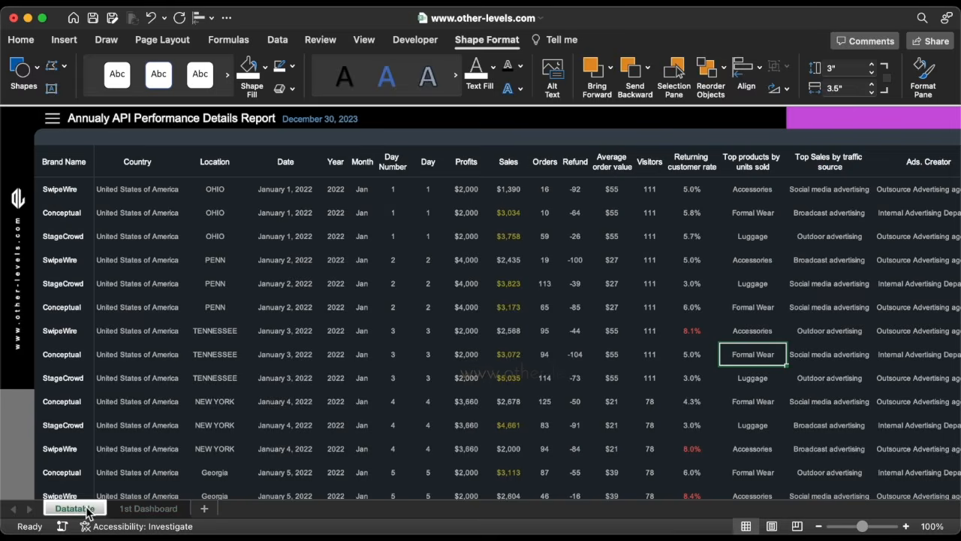
left_click(793, 123)
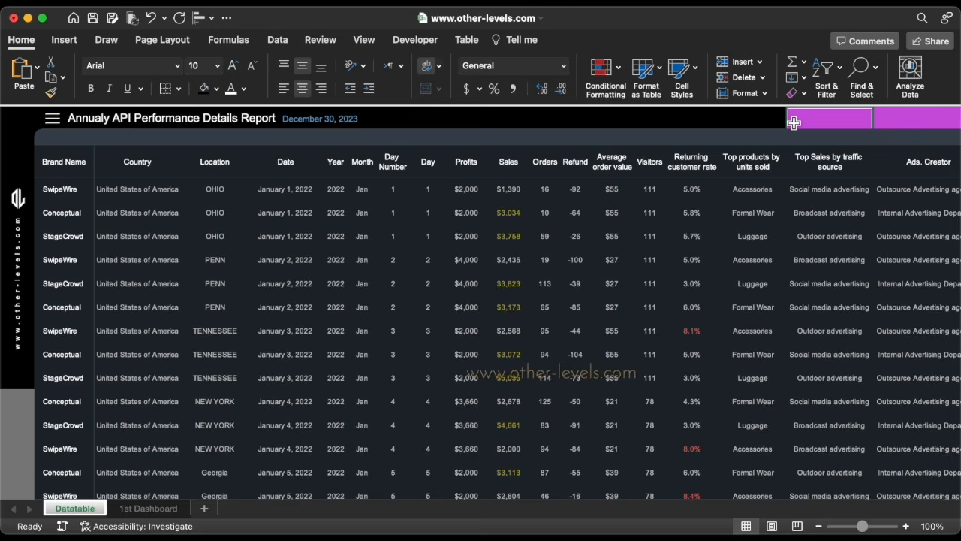
left_click(21, 406)
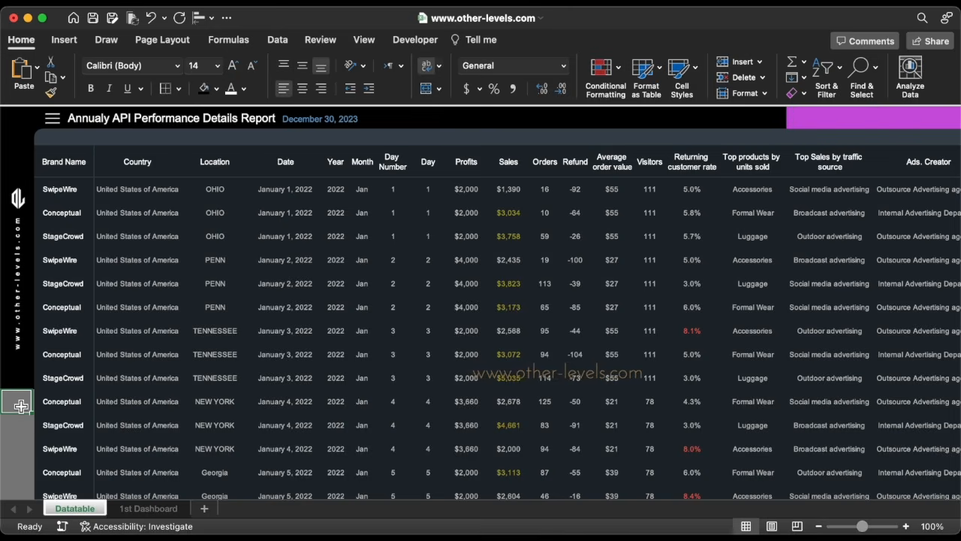
left_click(134, 509)
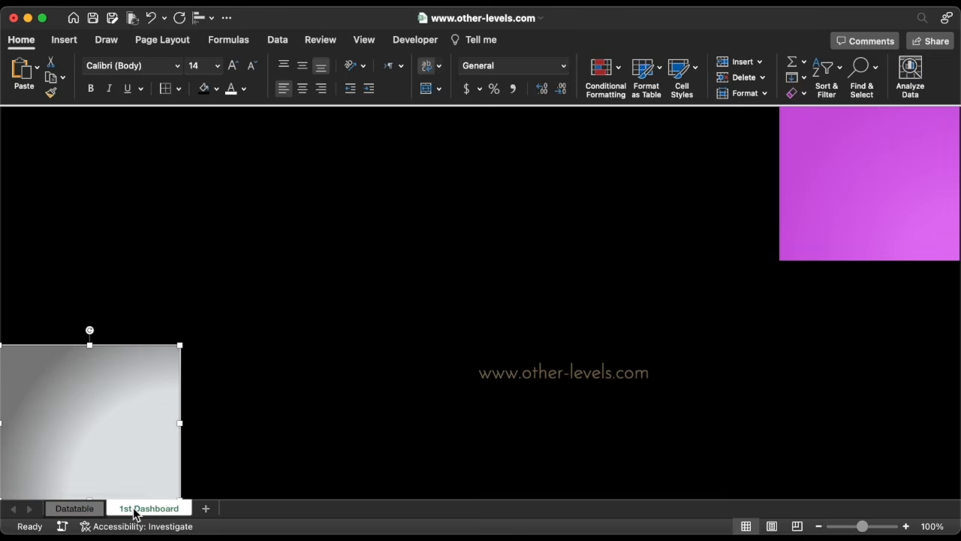
left_click(810, 195, "shift")
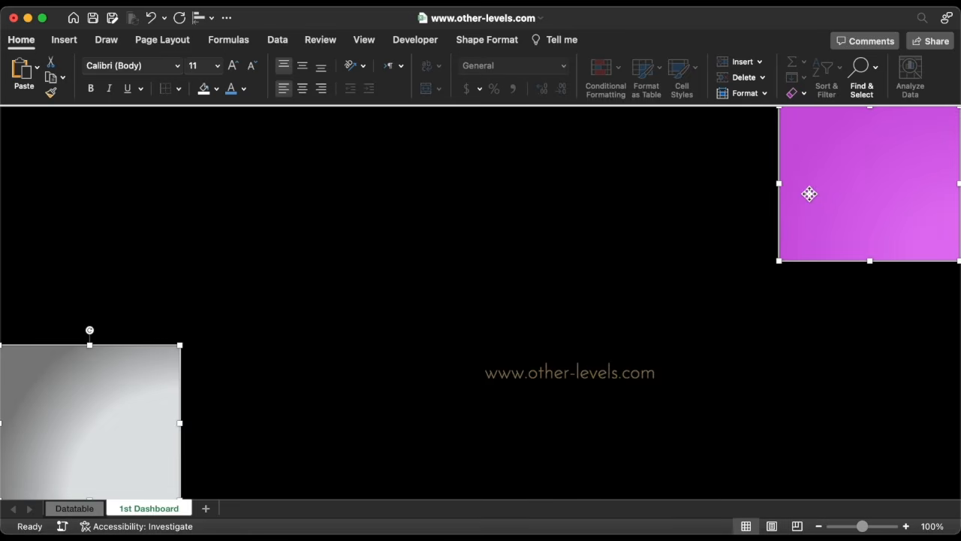
right_click(808, 195)
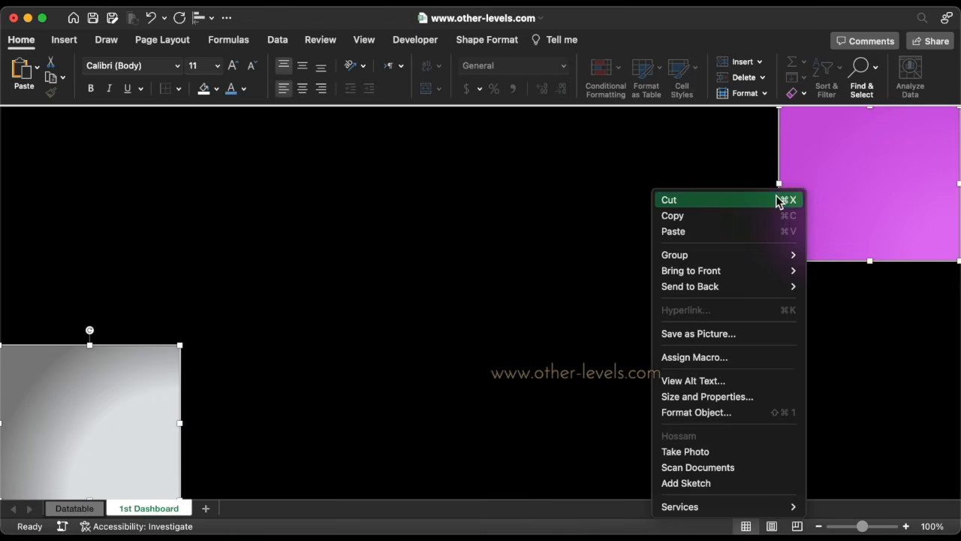
left_click(781, 200)
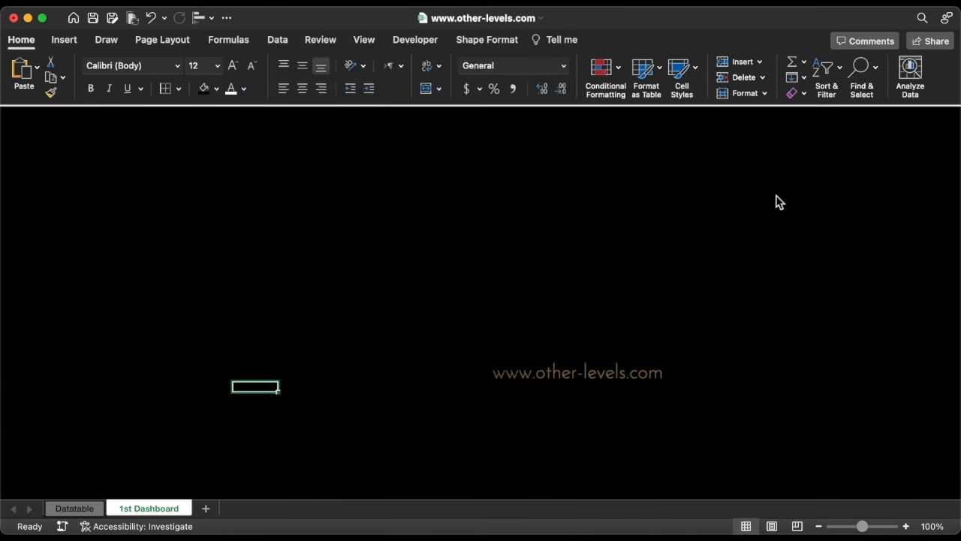
Paste the rectangles onto the Datatable sheet and move the purple one into its top-right corner.
left_click(82, 508)
key("super+v")
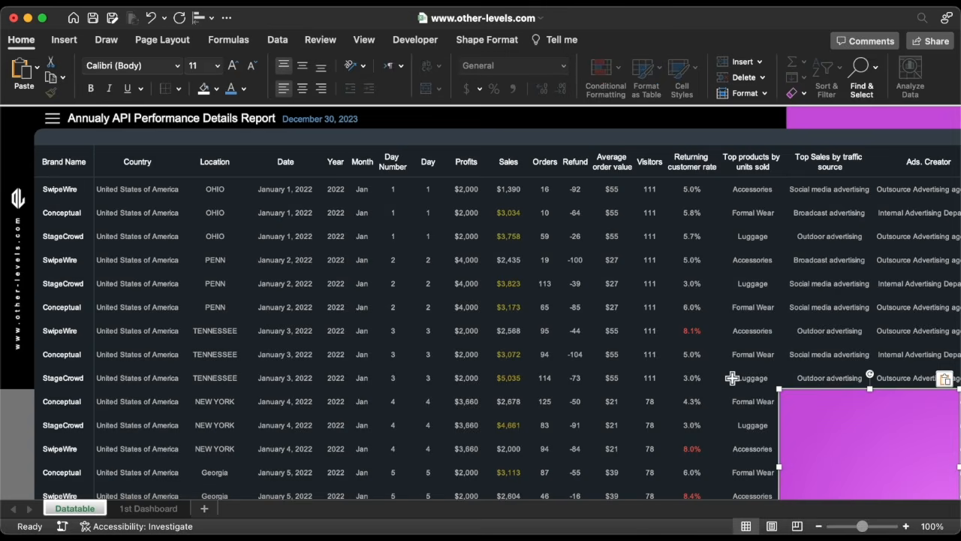
left_click_drag(847, 422, 689, 281)
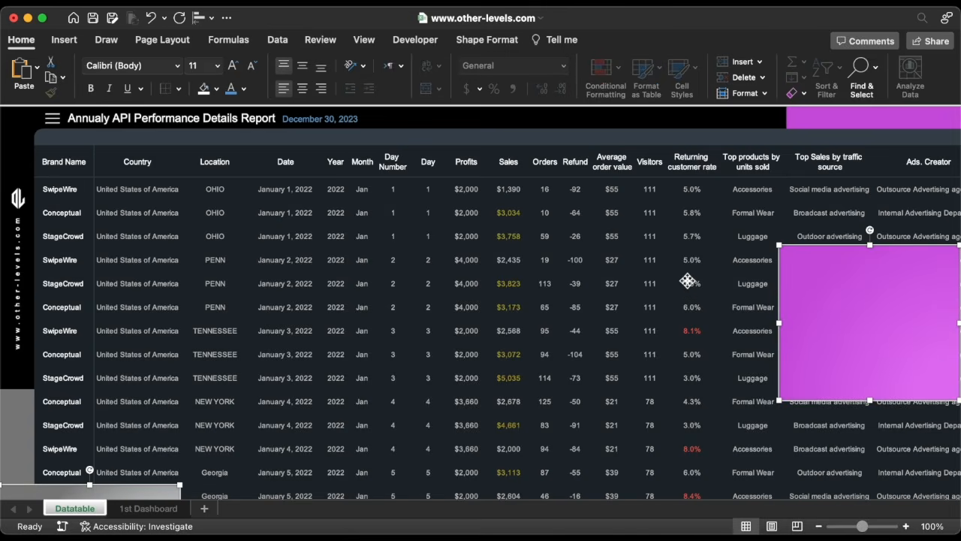
left_click_drag(855, 350, 803, 185)
Move the gray rectangle down into the Datatable sheet's bottom-left corner.
left_click(103, 373)
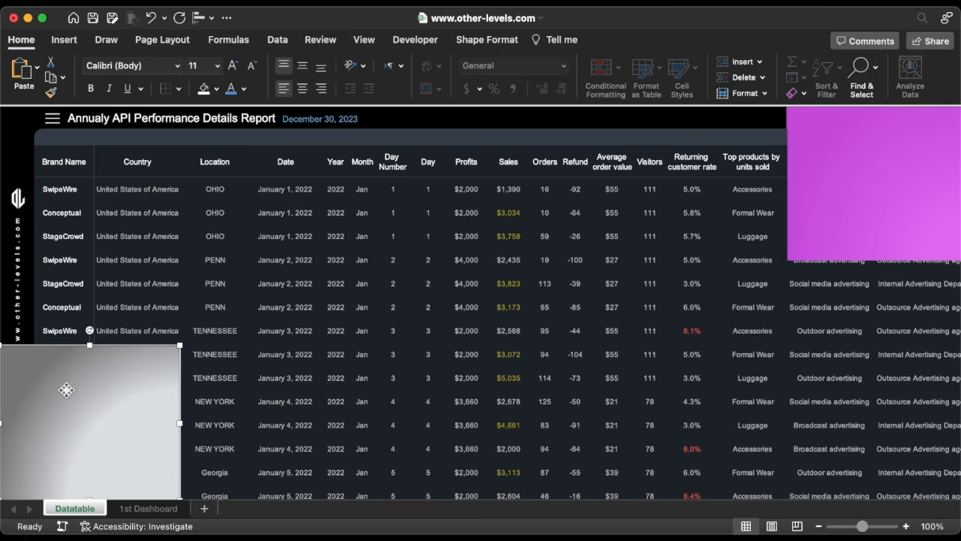
left_click_drag(66, 389, 49, 430)
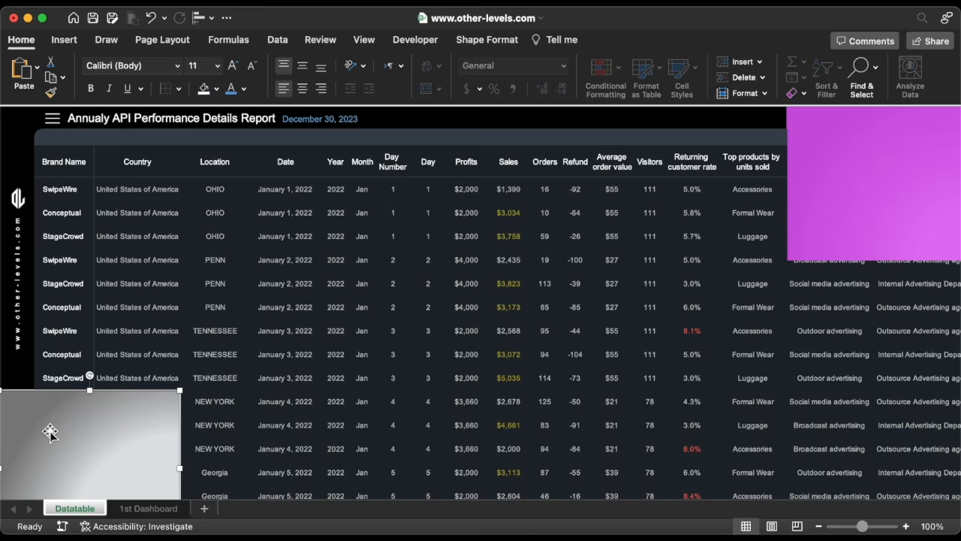
left_click(821, 233)
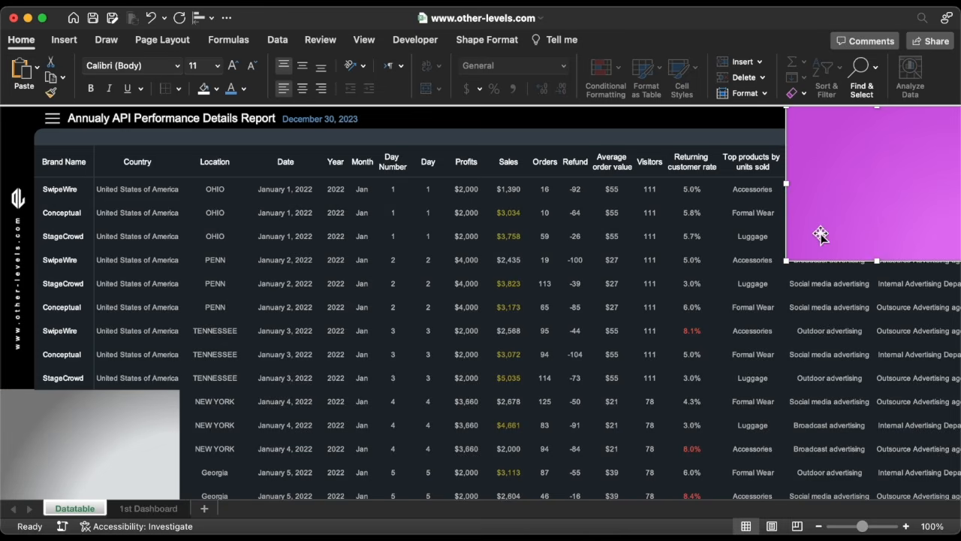
left_click(171, 415)
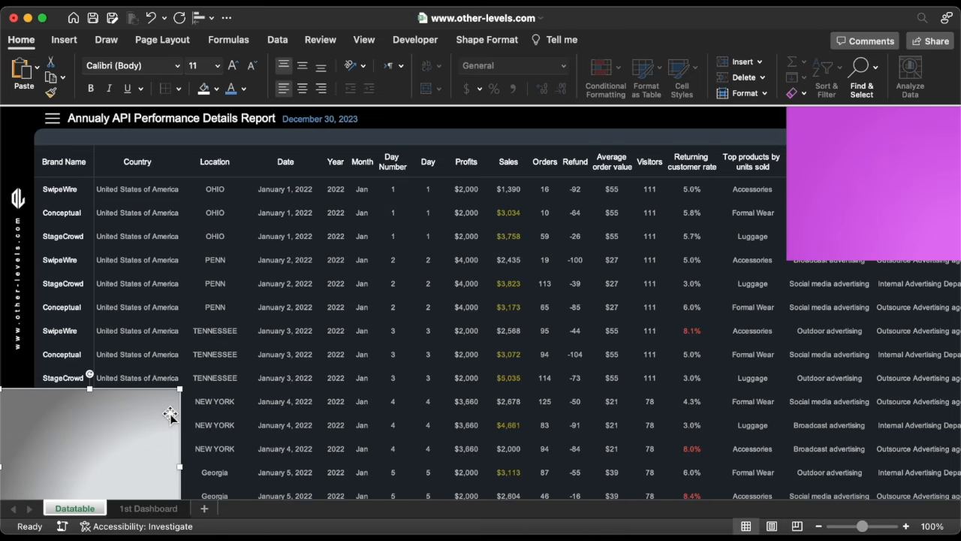
Undo moving the two gradient rectangles onto the Datatable sheet, returning to the 1st Dashboard sheet.
left_click(871, 182)
right_click(871, 182)
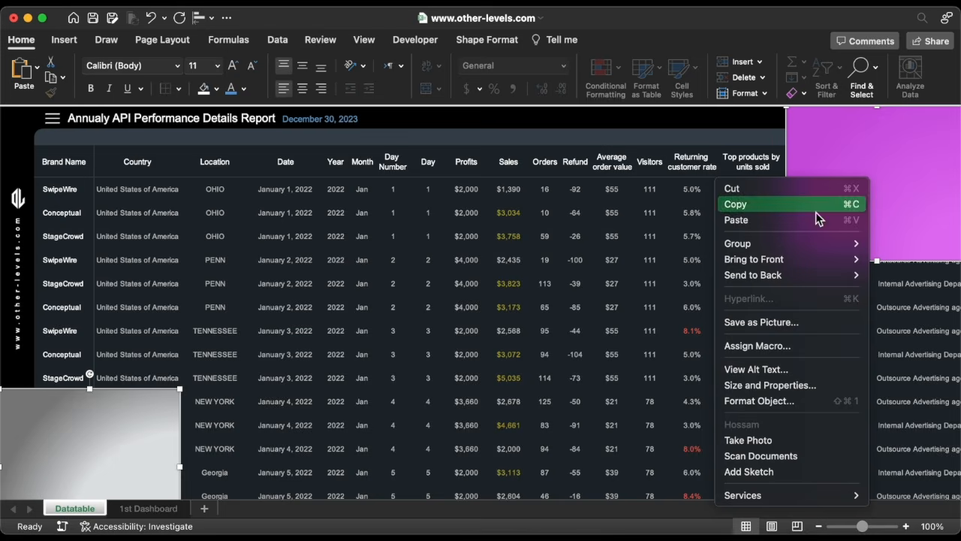
mouse_move(783, 248)
left_click(888, 244)
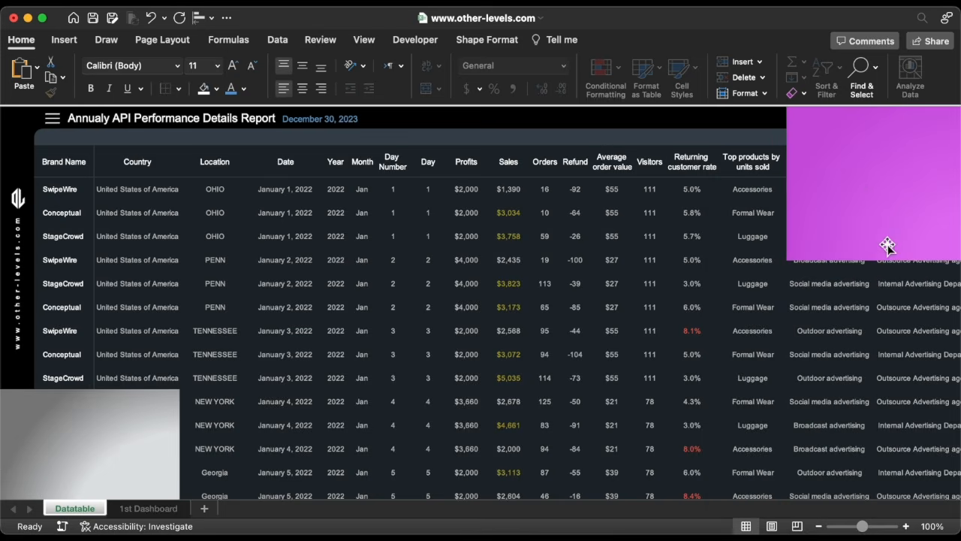
key("super+z")
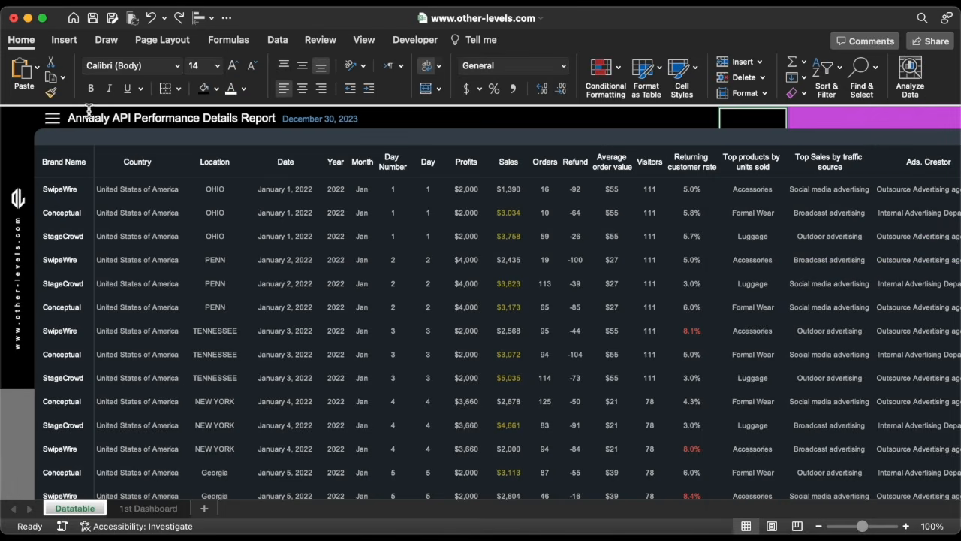
left_click(64, 118)
key("super+v")
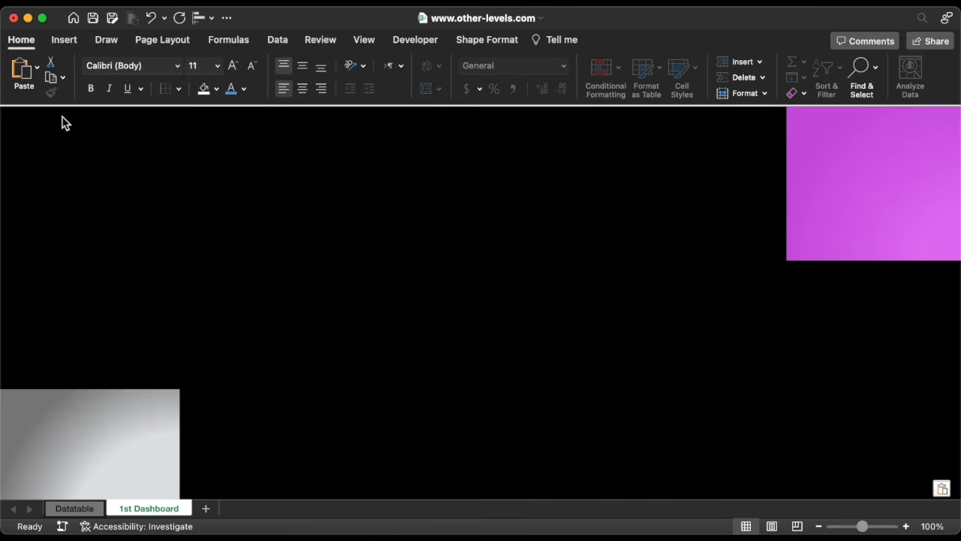
Draw a large rounded rectangle about 5.6 by 14.9 inches across the 1st Dashboard sheet and reduce its corner rounding.
left_click(65, 39)
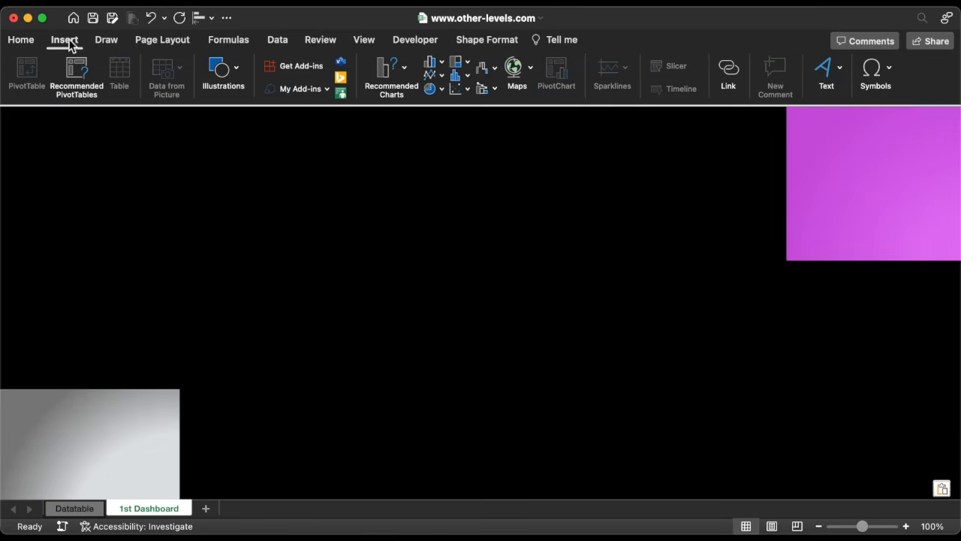
left_click(215, 68)
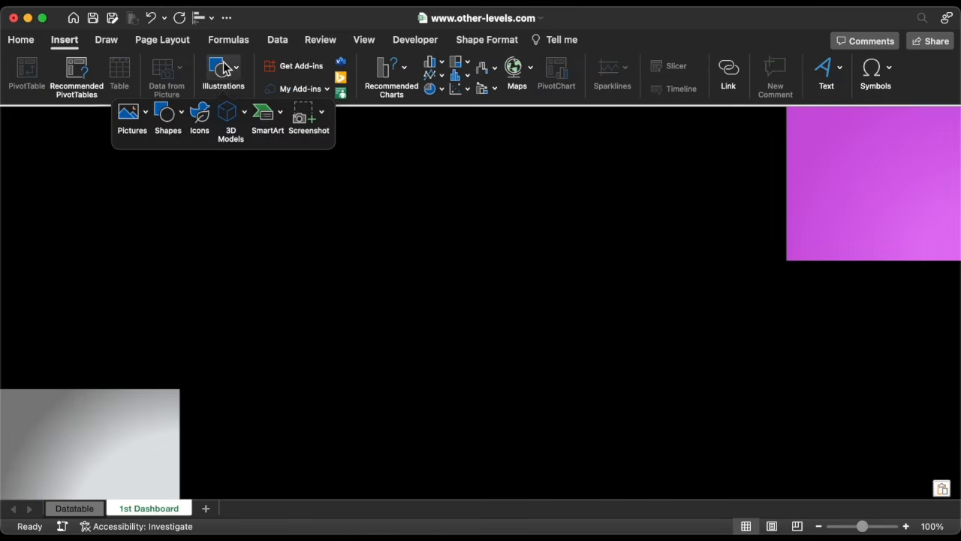
left_click(166, 114)
left_click(310, 157)
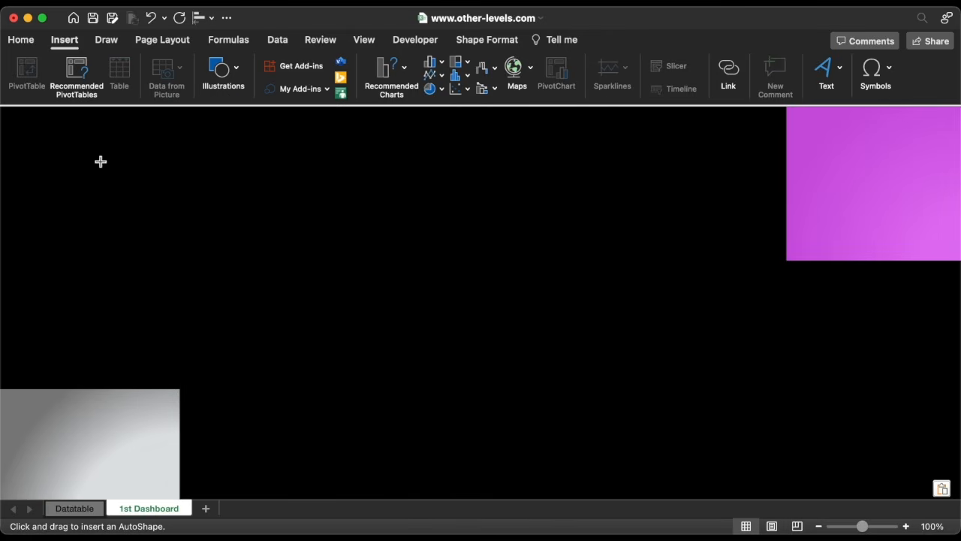
left_click_drag(87, 156, 851, 442)
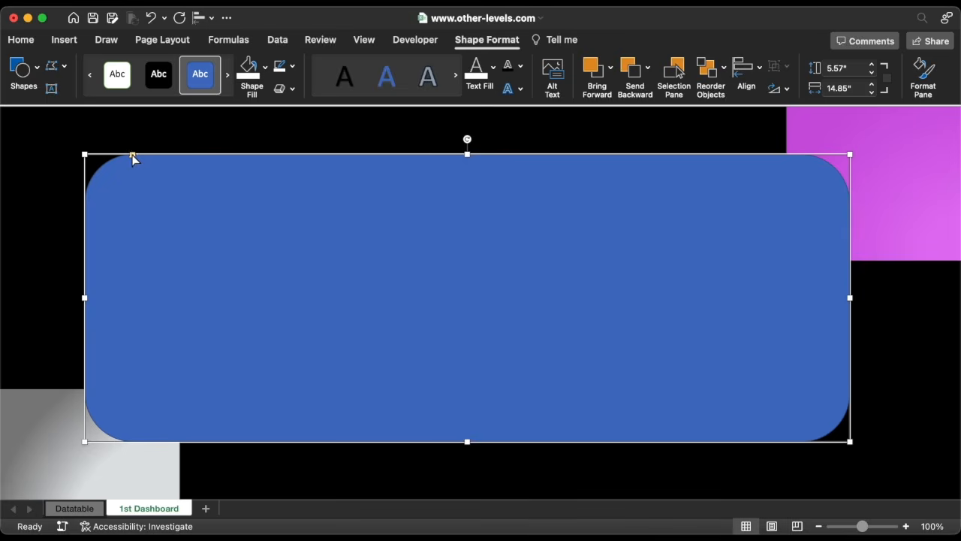
left_click_drag(132, 155, 109, 155)
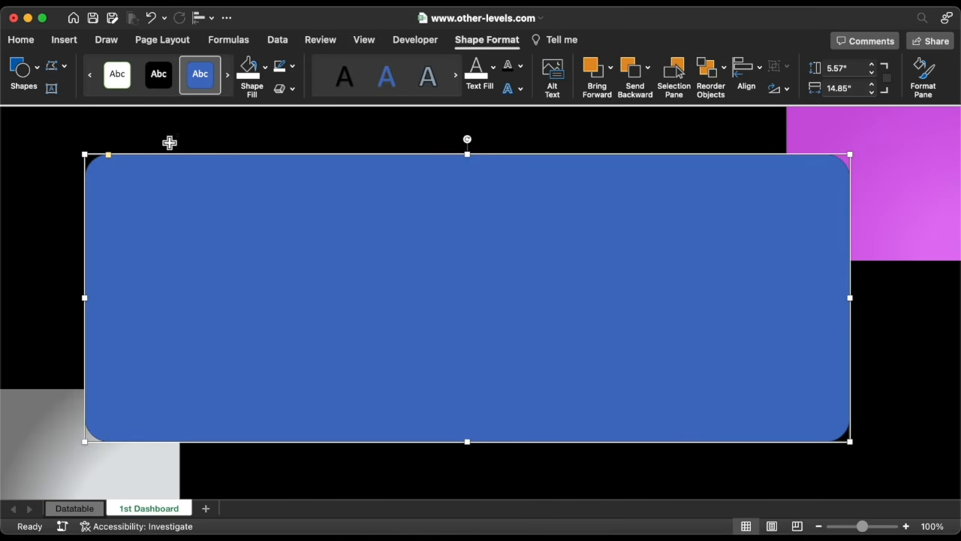
Remove the rounded rectangle's outline and fill it with hex color 141620.
left_click(292, 67)
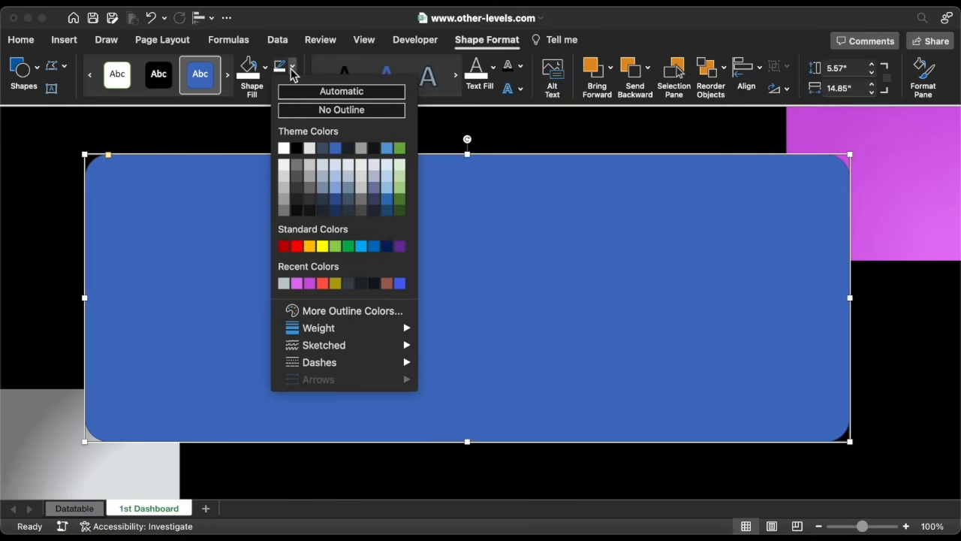
left_click(305, 113)
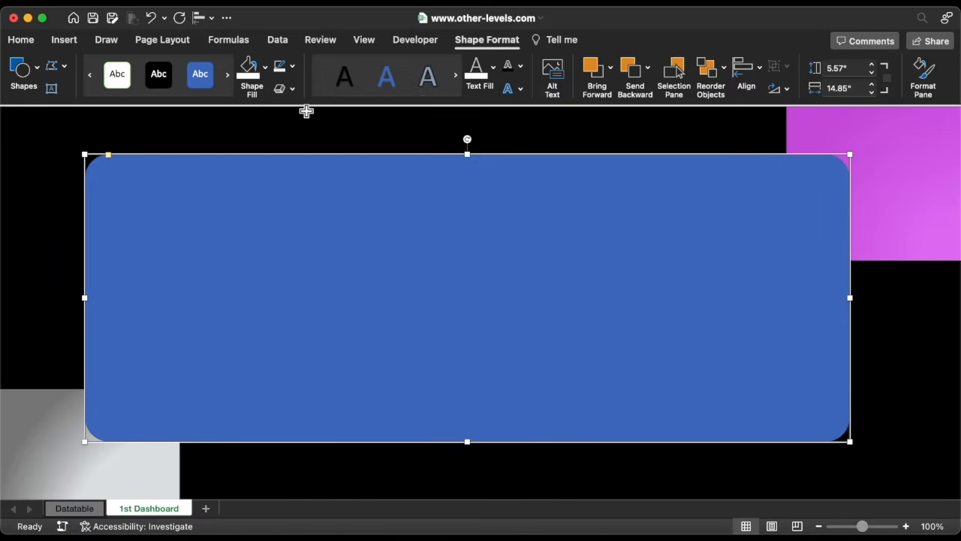
left_click(264, 66)
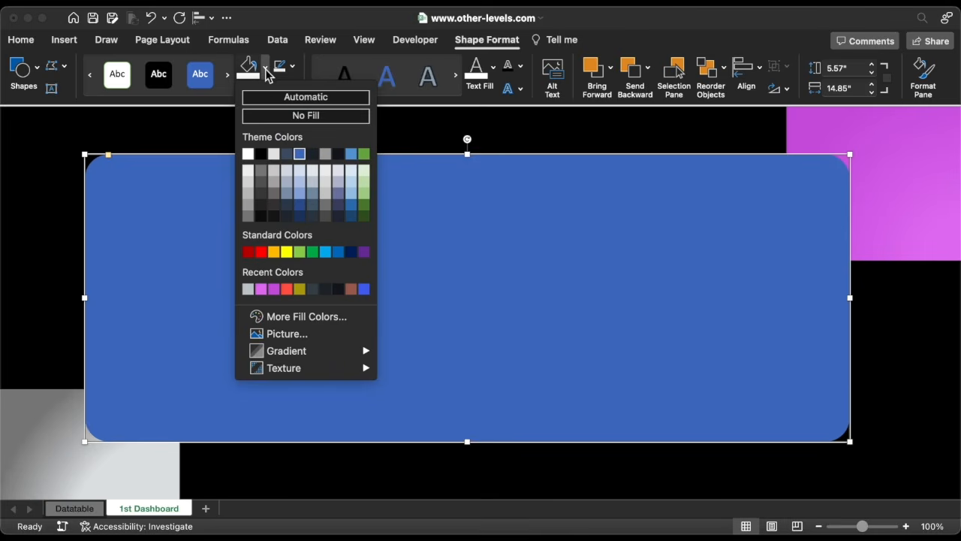
left_click(300, 316)
type("141620")
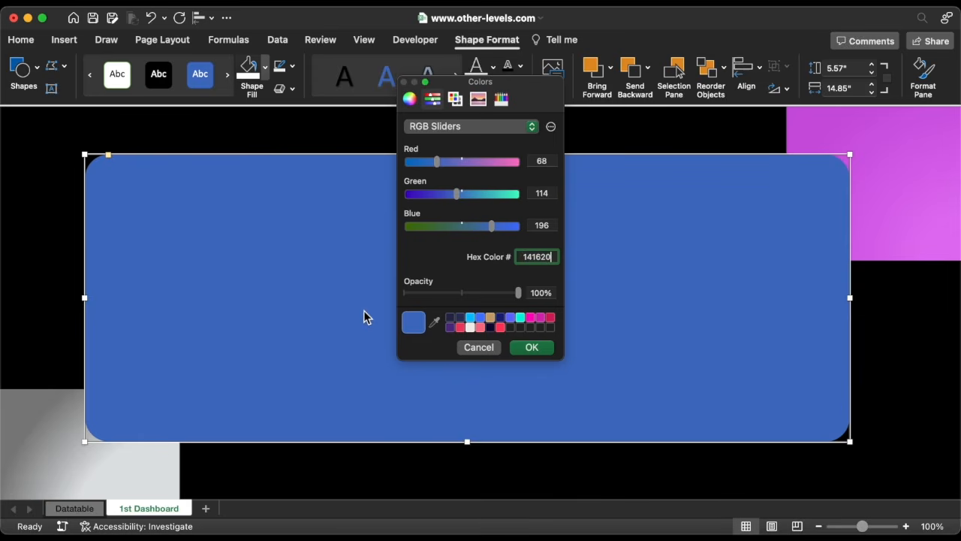
left_click(529, 348)
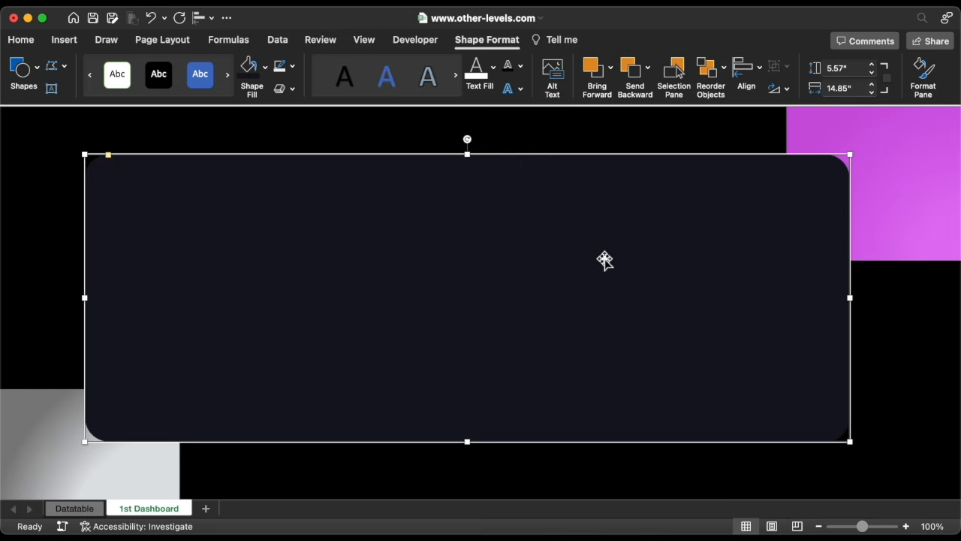
Resize the rounded rectangle to 9.46 inches high and 18.06 inches wide, then move it toward the sheet's top-left corner.
left_click(853, 68)
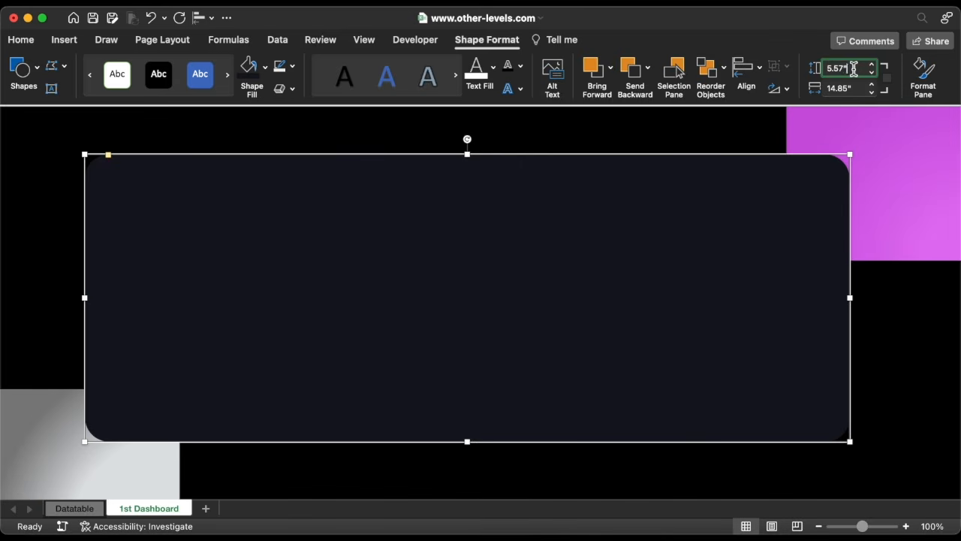
type("9.46")
key("Return")
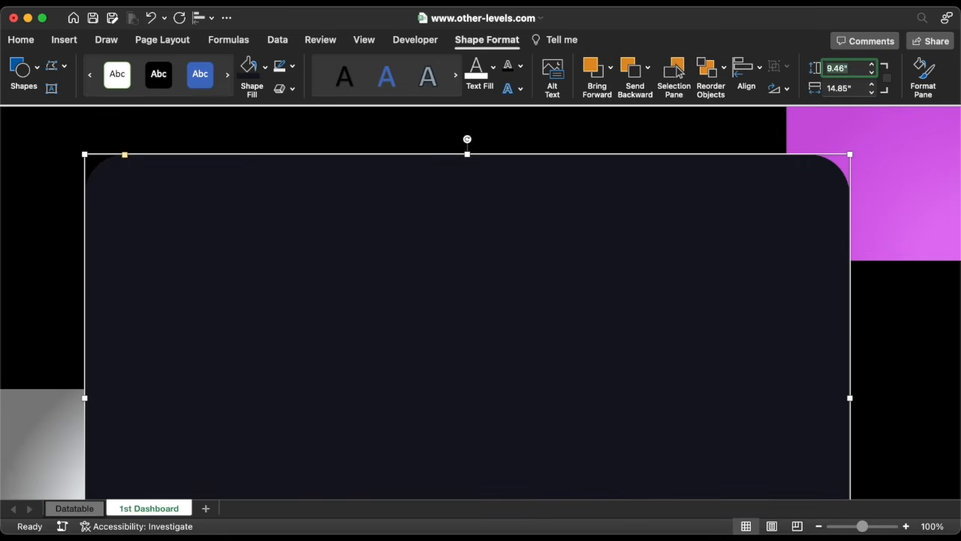
left_click(856, 89)
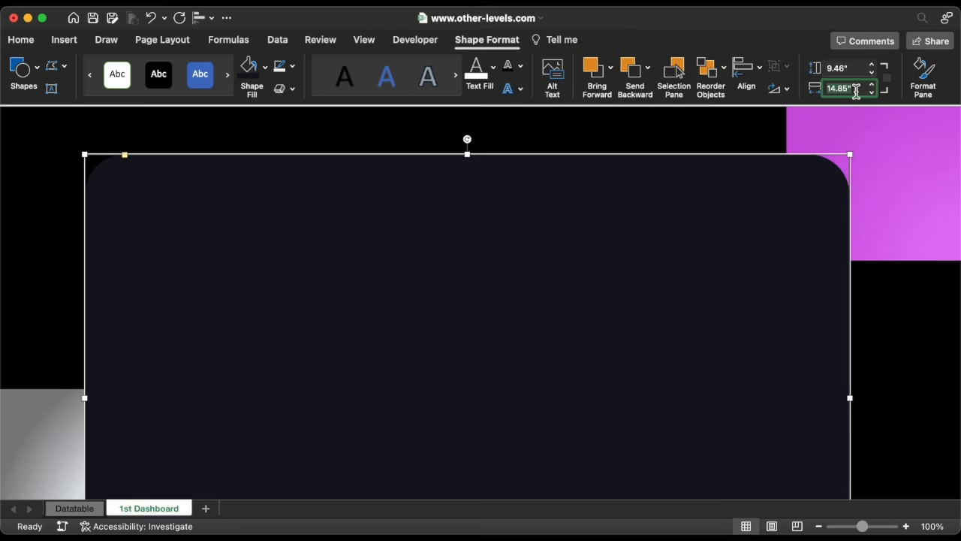
type("18.06")
key("Return")
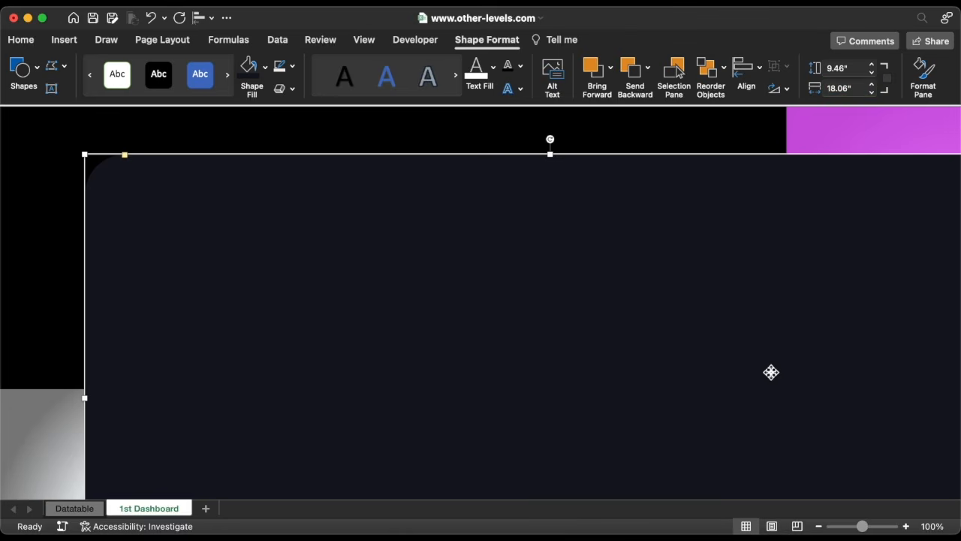
left_click_drag(771, 370, 702, 347)
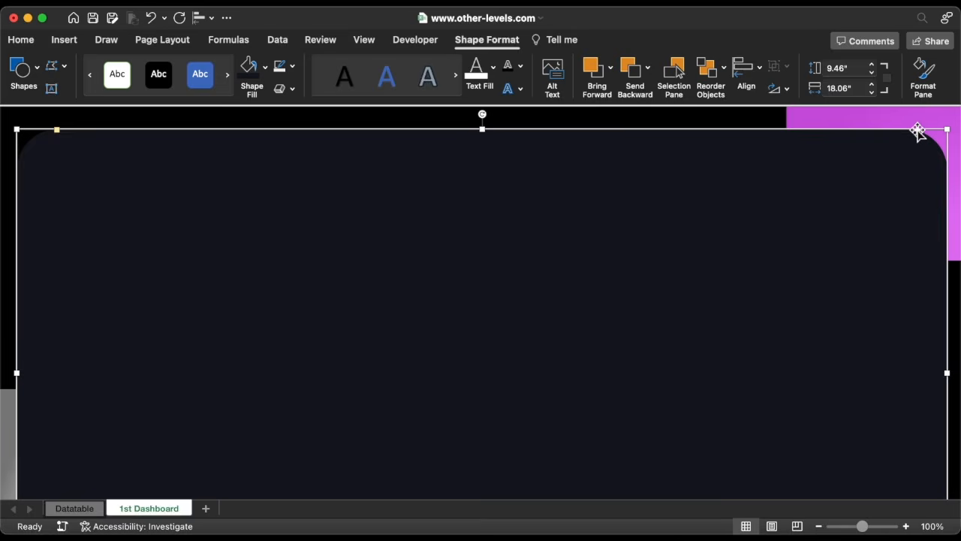
Open the Format Shape effects options and apply an outer shadow preset to the rounded rectangle.
left_click(926, 85)
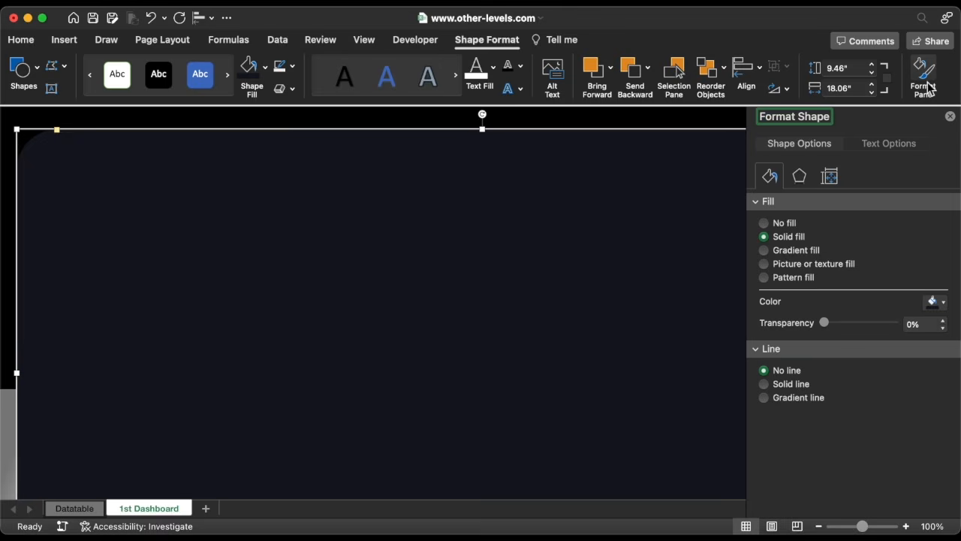
left_click(800, 179)
left_click(778, 209)
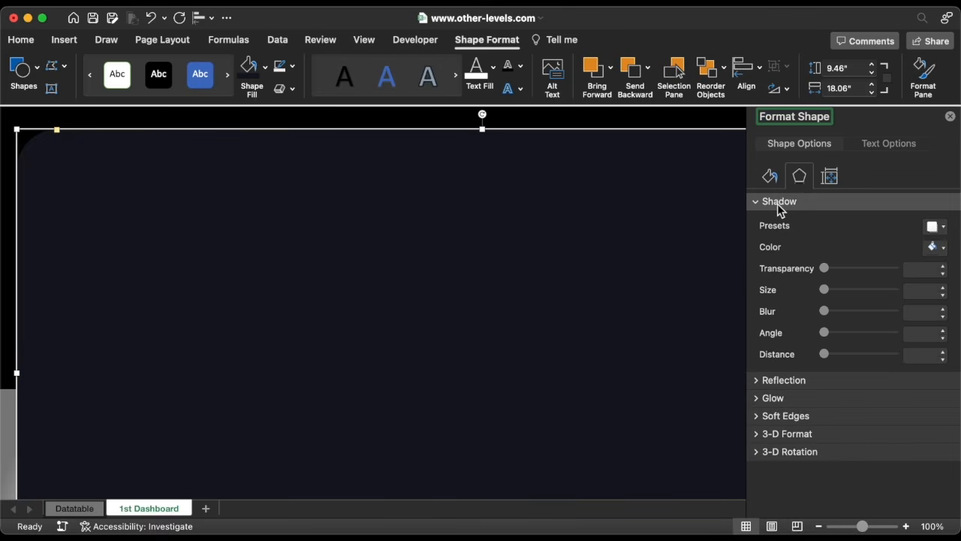
left_click(935, 226)
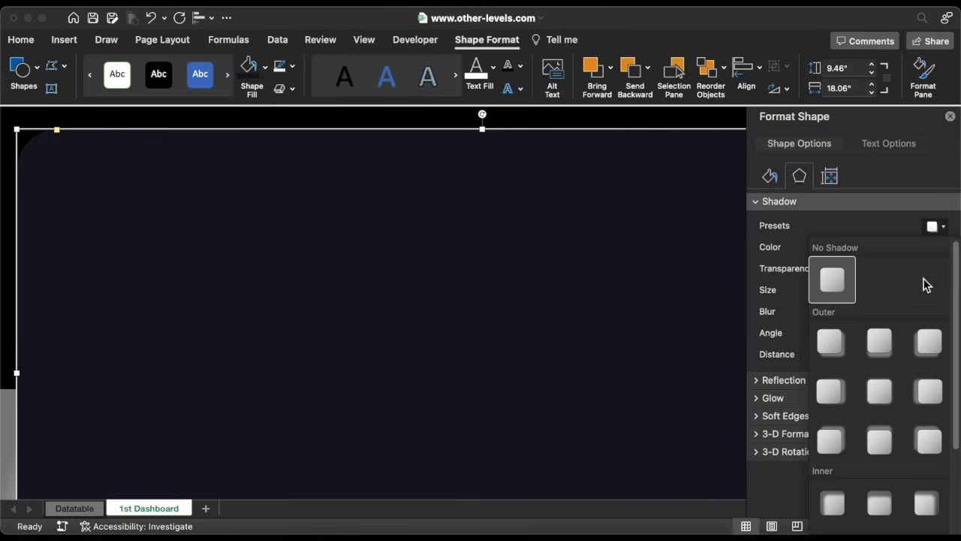
left_click(924, 343)
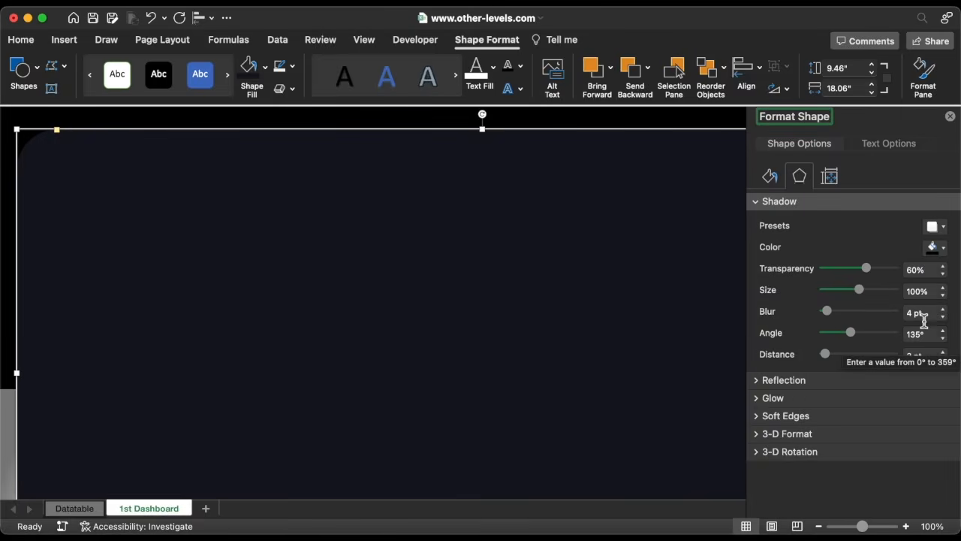
Set the shadow to 54% transparency, 45 pt blur, 120° angle and 28 pt distance.
left_click(943, 274)
left_click(943, 274)
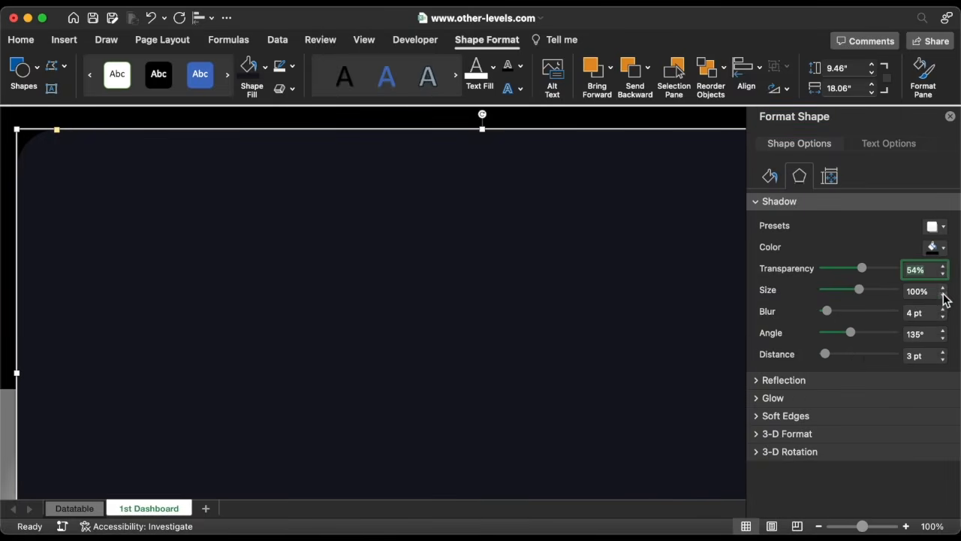
left_click(912, 316)
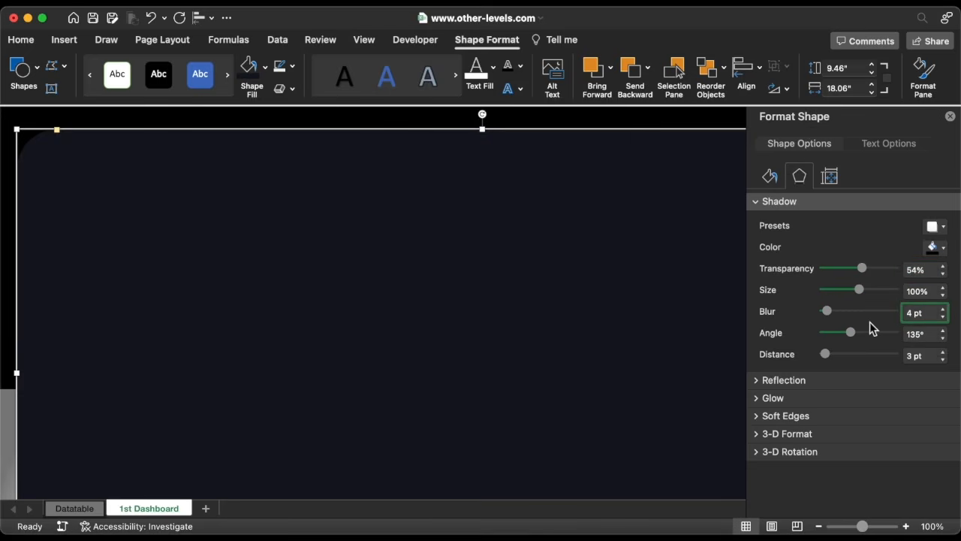
left_click(943, 338)
left_click(943, 351)
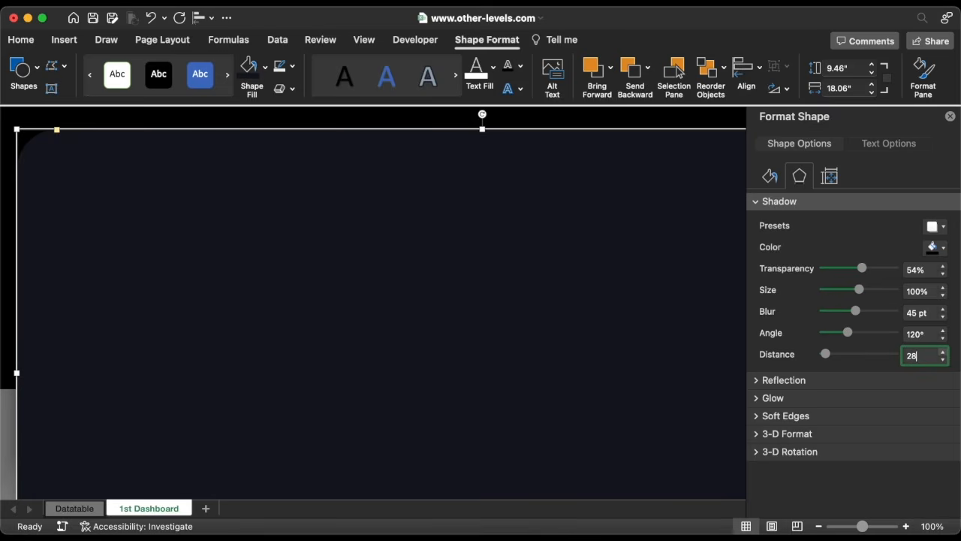
type("28")
key("Return")
left_click(757, 201)
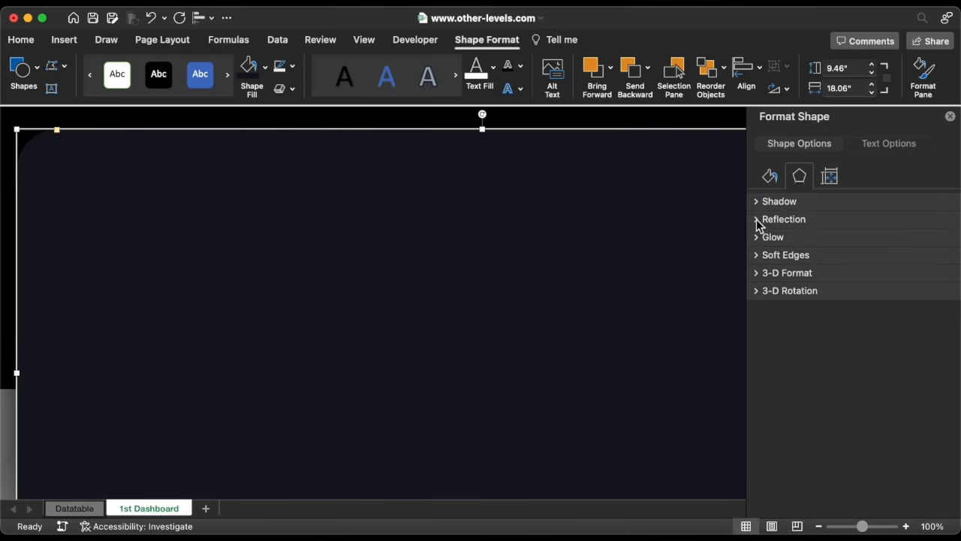
Apply the first bevel preset, 6 pt, to both the top and bottom bevel of the rounded rectangle.
left_click(755, 273)
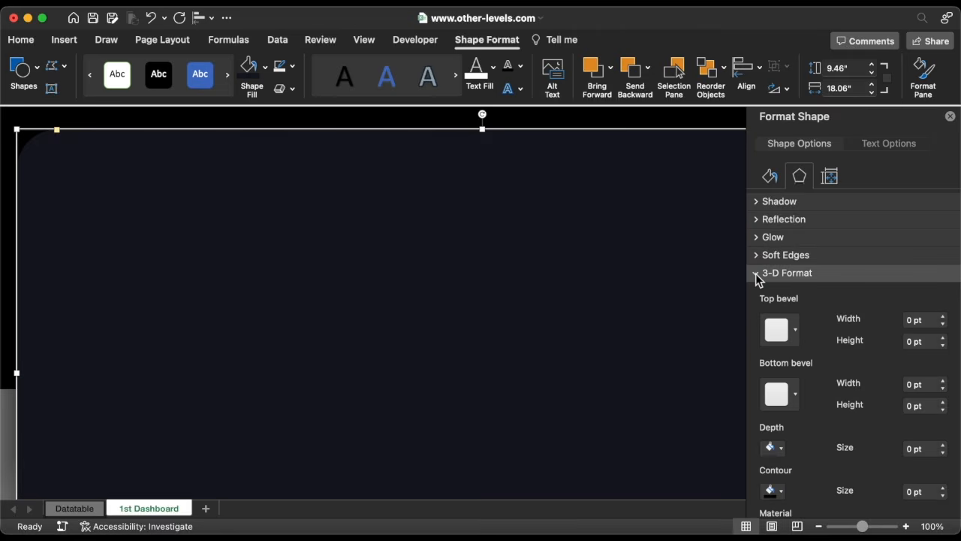
scroll(719, 299, "right", 1)
scroll(719, 299, "right", 8)
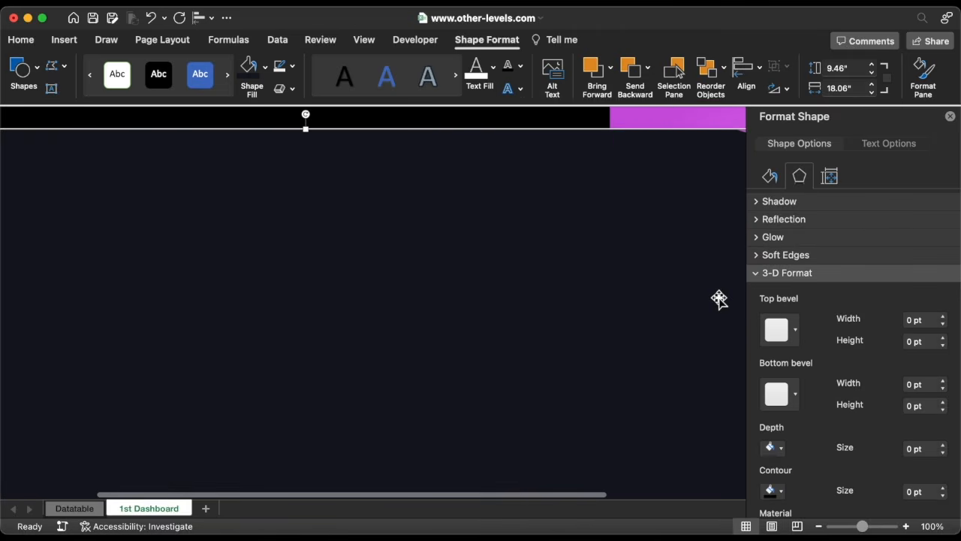
left_click(778, 330)
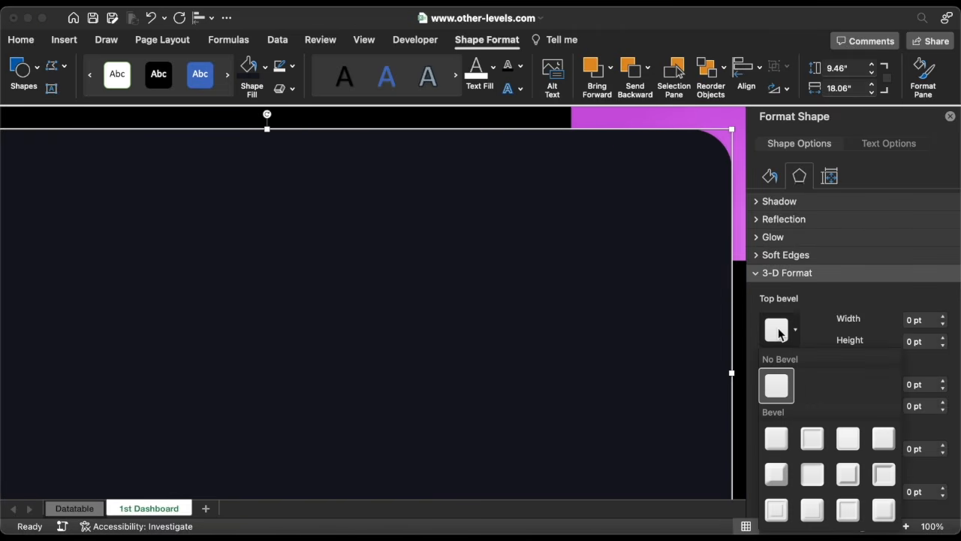
left_click(777, 438)
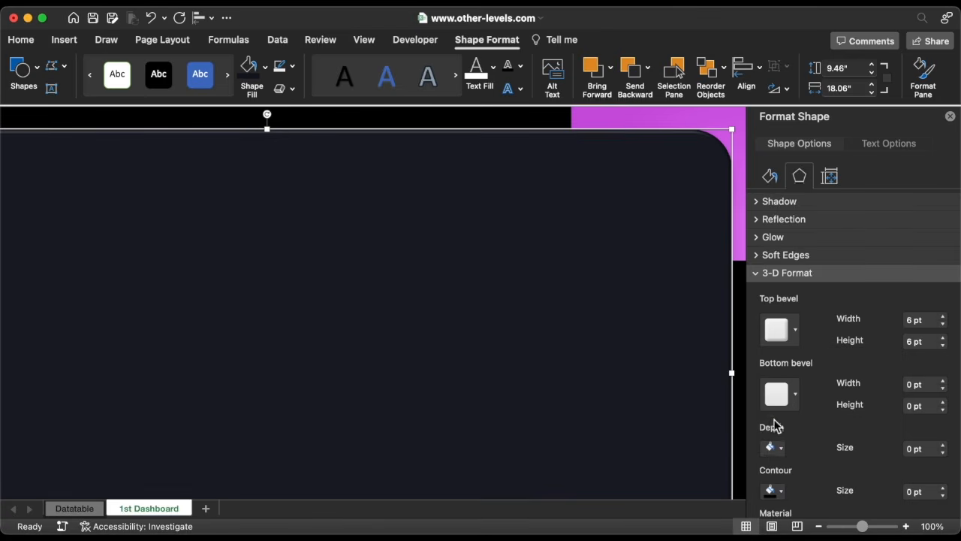
left_click(779, 395)
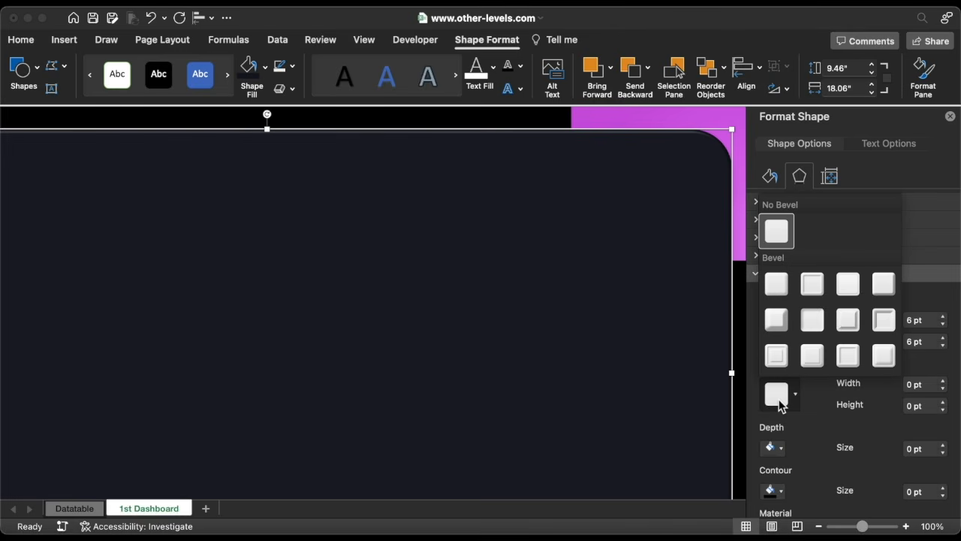
left_click(775, 294)
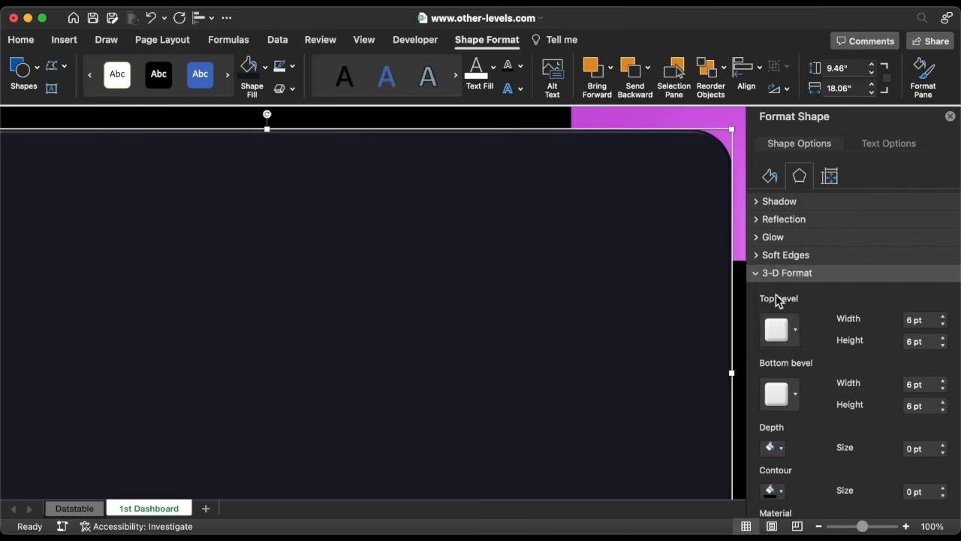
Set the rounded rectangle's 3-D material to the first Special Effect preset and its lighting to the second Neutral preset.
scroll(790, 317, "down", 2)
scroll(790, 317, "down", 3)
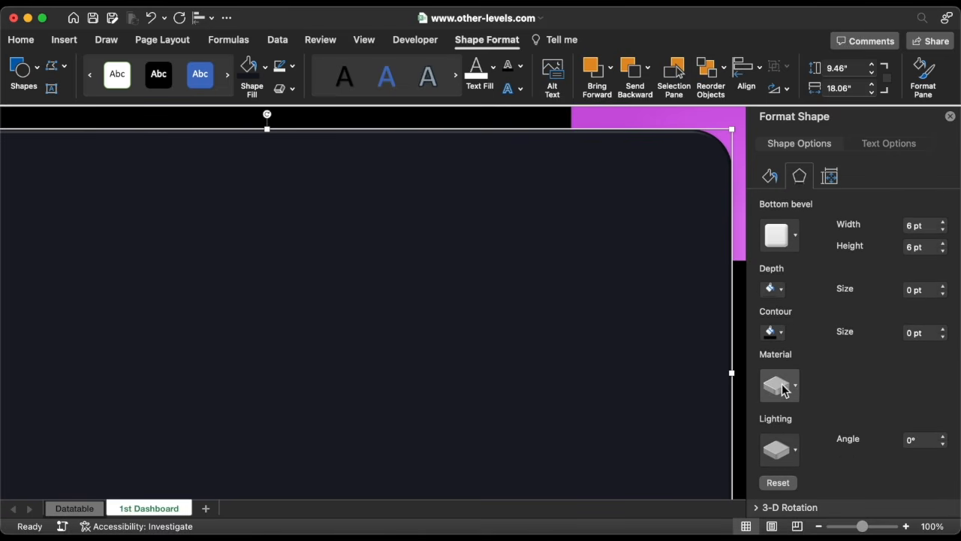
left_click(781, 386)
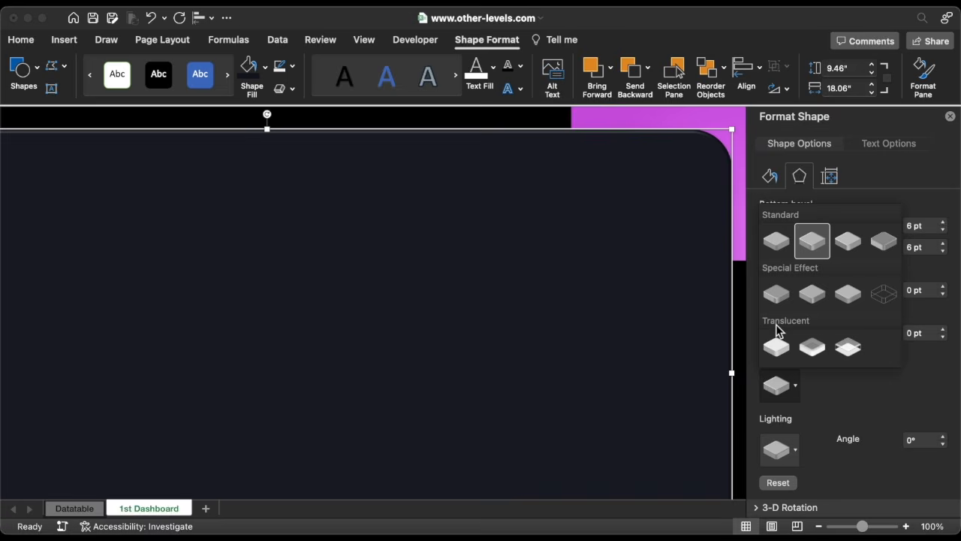
left_click(775, 299)
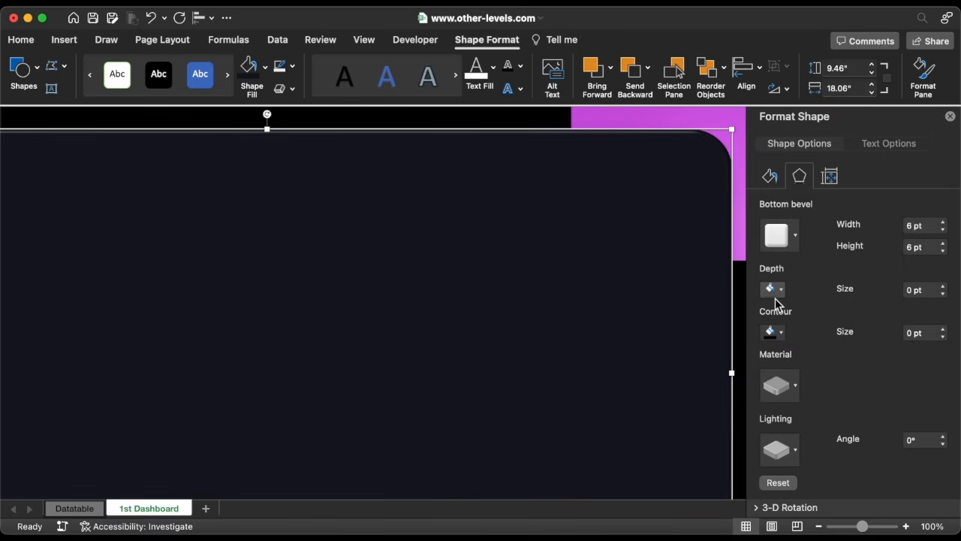
left_click(781, 455)
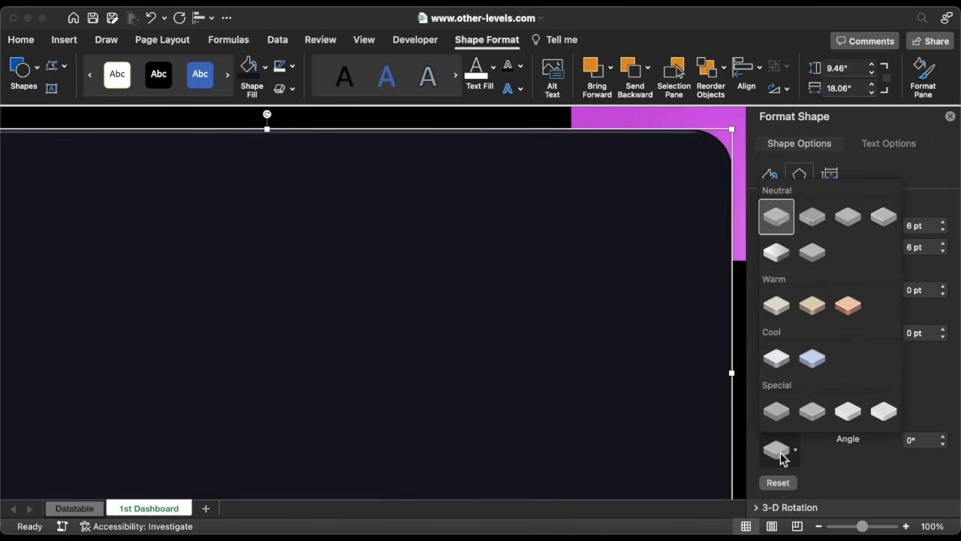
left_click(813, 217)
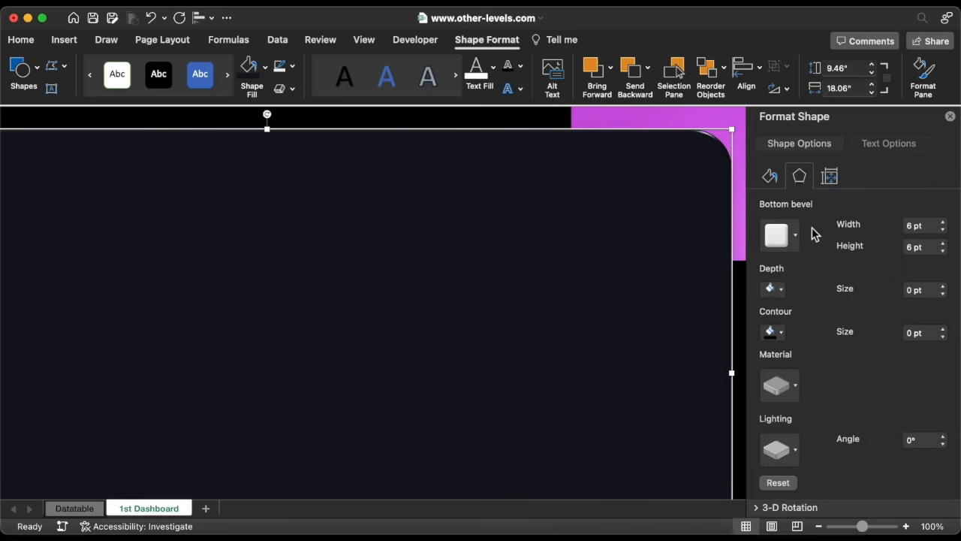
left_click(949, 118)
Reduce the corner rounding of the large rounded rectangle.
scroll(757, 307, "left", 5)
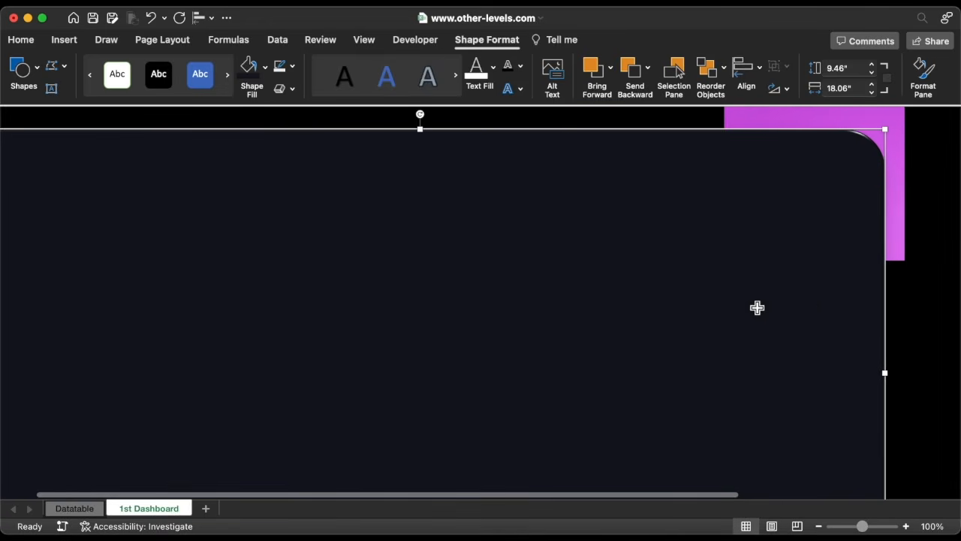
scroll(756, 307, "left", 3)
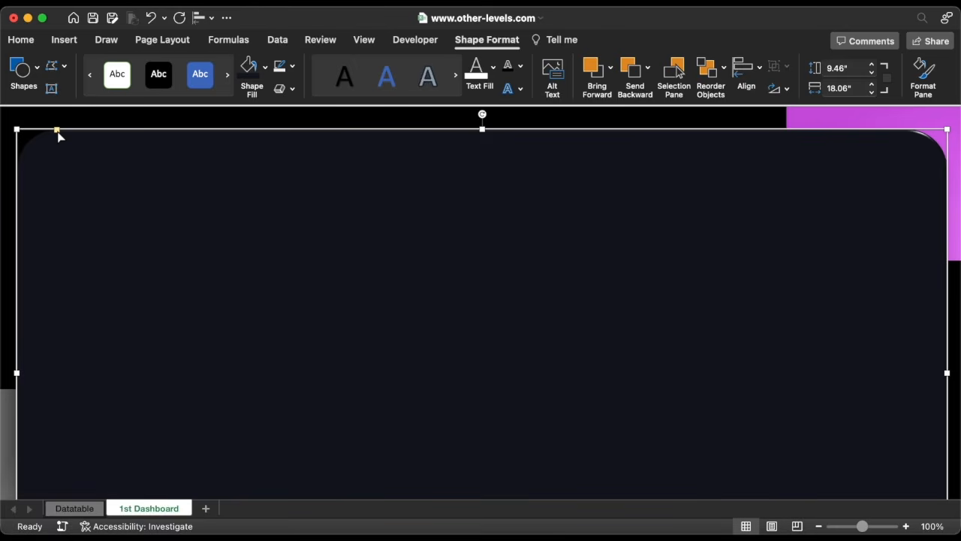
left_click_drag(58, 132, 38, 132)
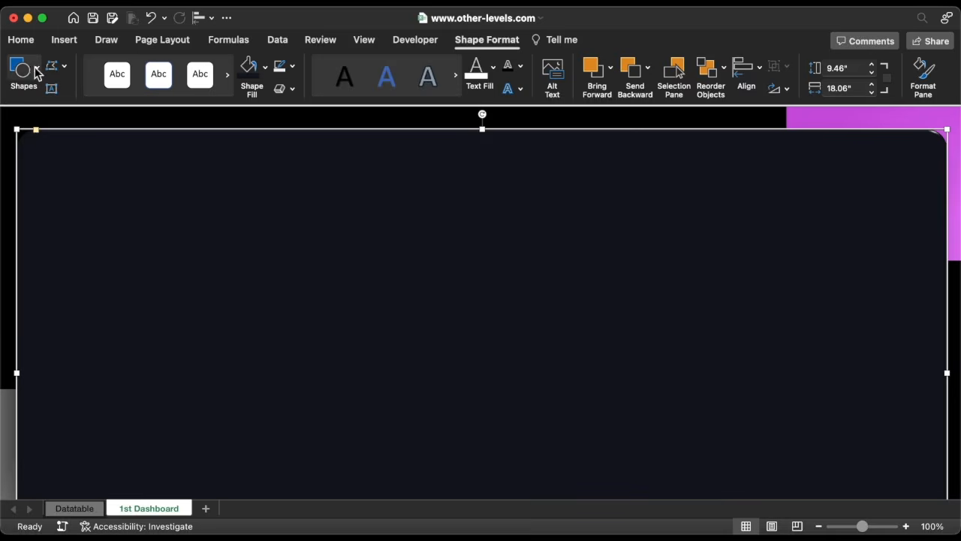
Draw a new rounded rectangle about 2.5 by 4.06 inches inside the dark panel.
left_click(35, 68)
left_click(18, 113)
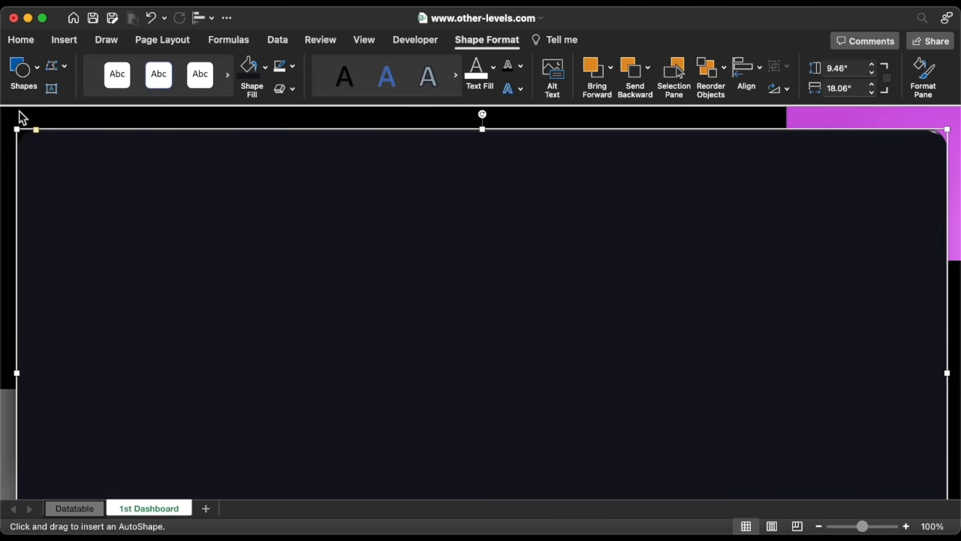
left_click_drag(155, 161, 362, 289)
Fill the new rectangle with a pasted hex colour and remove its outline.
left_click(265, 67)
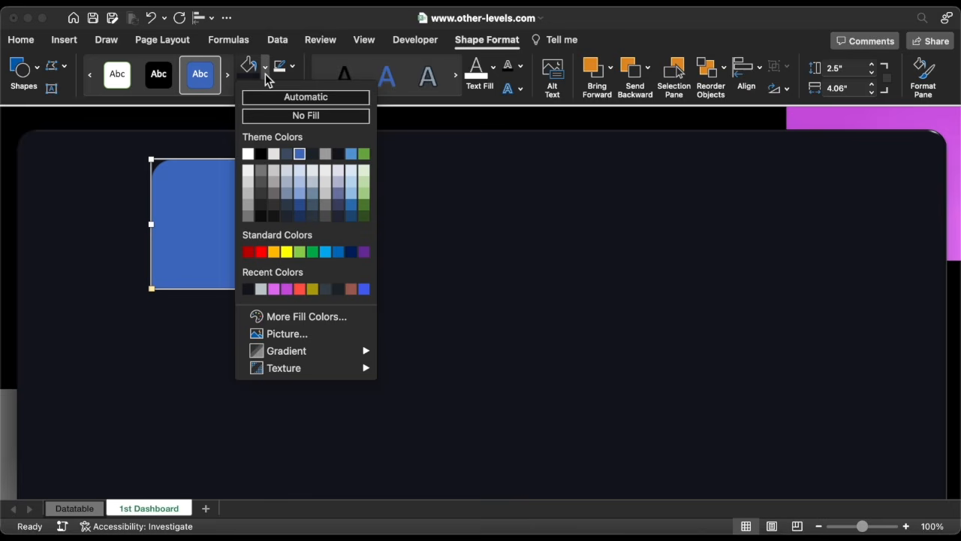
left_click(280, 315)
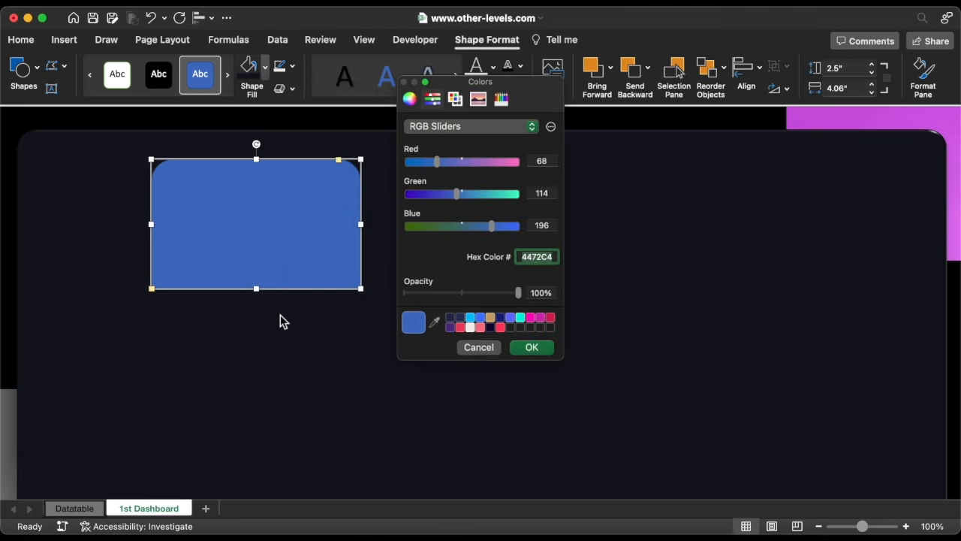
type("1D2328")
left_click(531, 346)
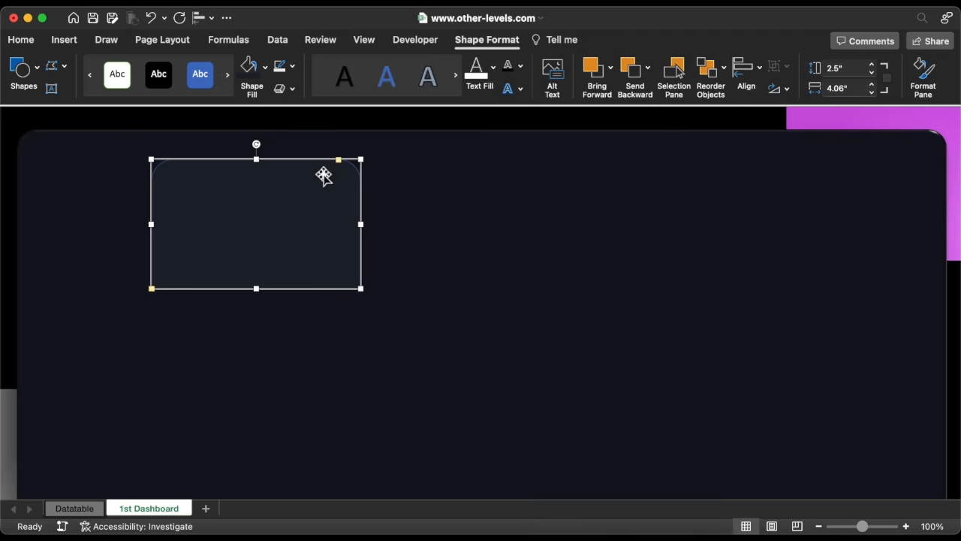
left_click(293, 66)
left_click(295, 112)
Rotate the new rectangle 90° and move it into the panel's top-left corner as a sidebar.
left_click_drag(266, 190, 268, 289)
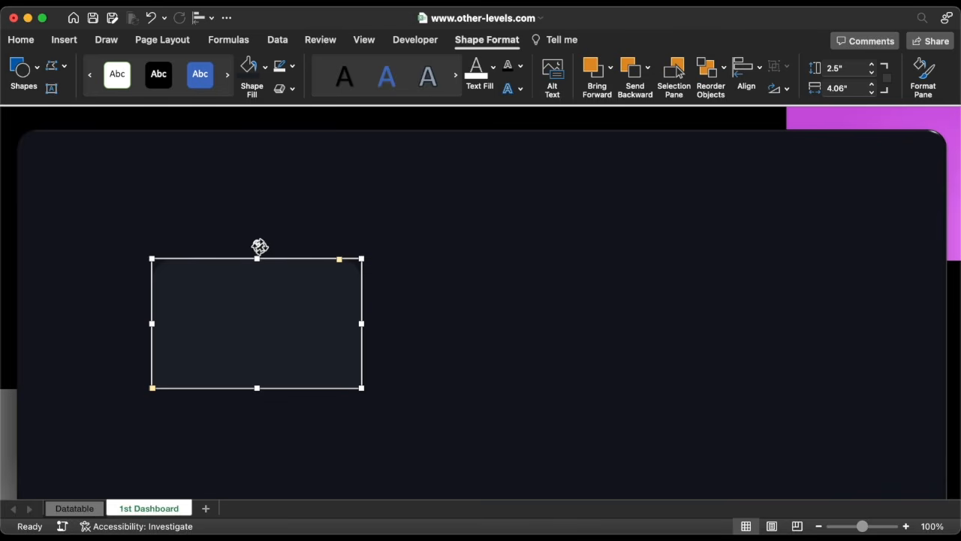
left_click_drag(259, 246, 206, 324)
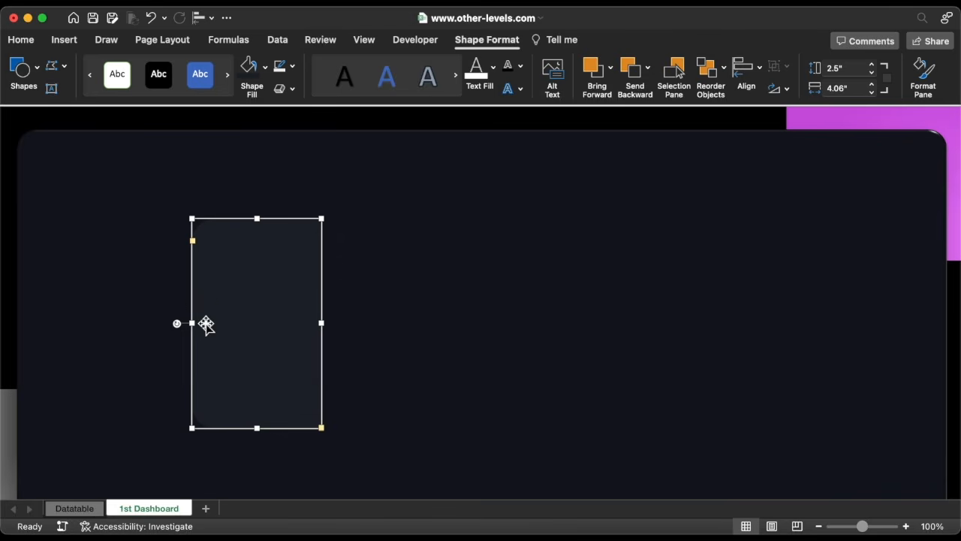
left_click_drag(266, 338, 174, 312)
left_click_drag(111, 279, 100, 256)
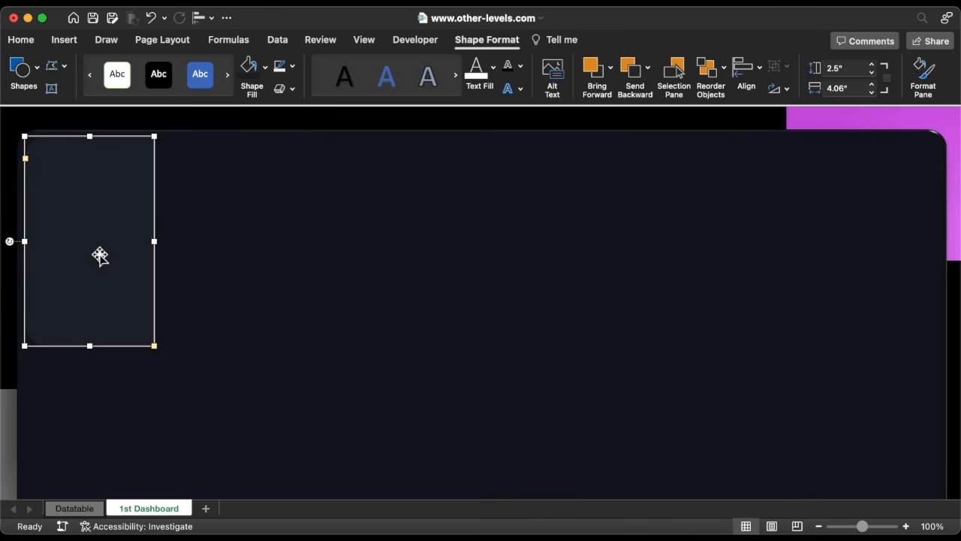
Stretch the sidebar down the panel and set its dimensions to 2.63 and 9.27 inches.
scroll(105, 307, "down", 5)
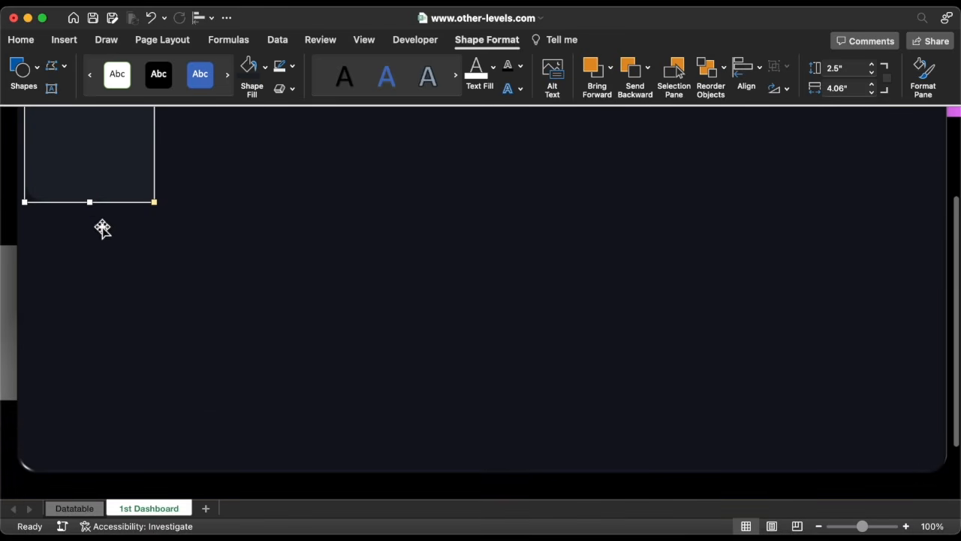
left_click_drag(91, 203, 97, 464)
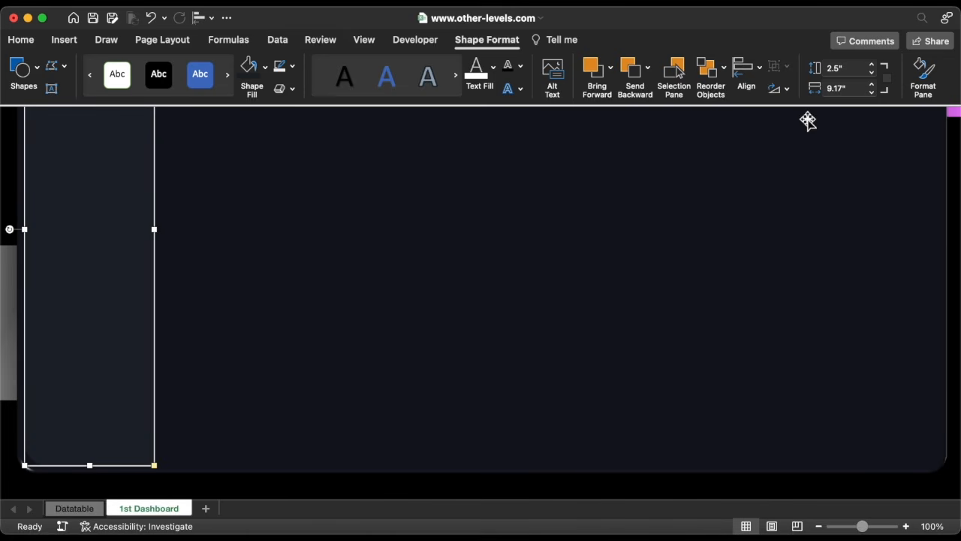
left_click(849, 89)
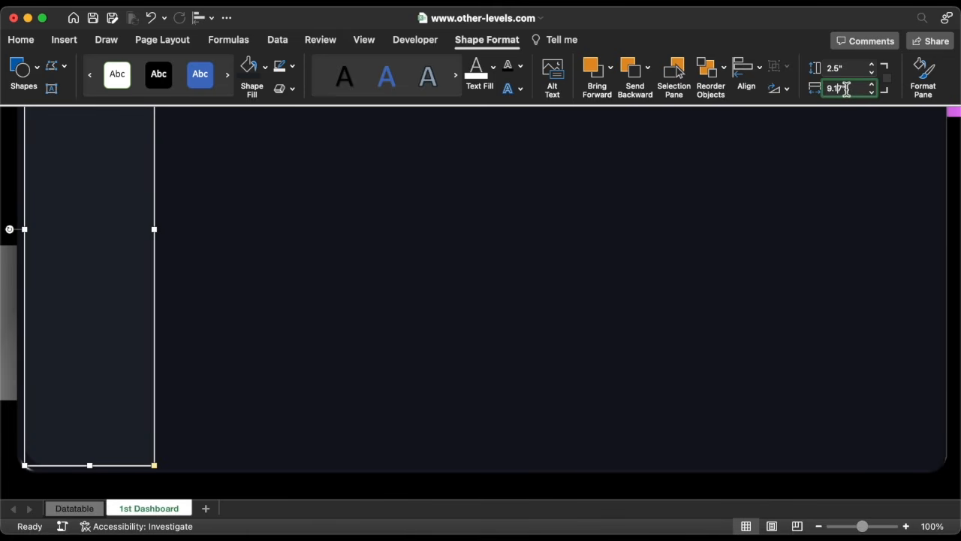
key("Return")
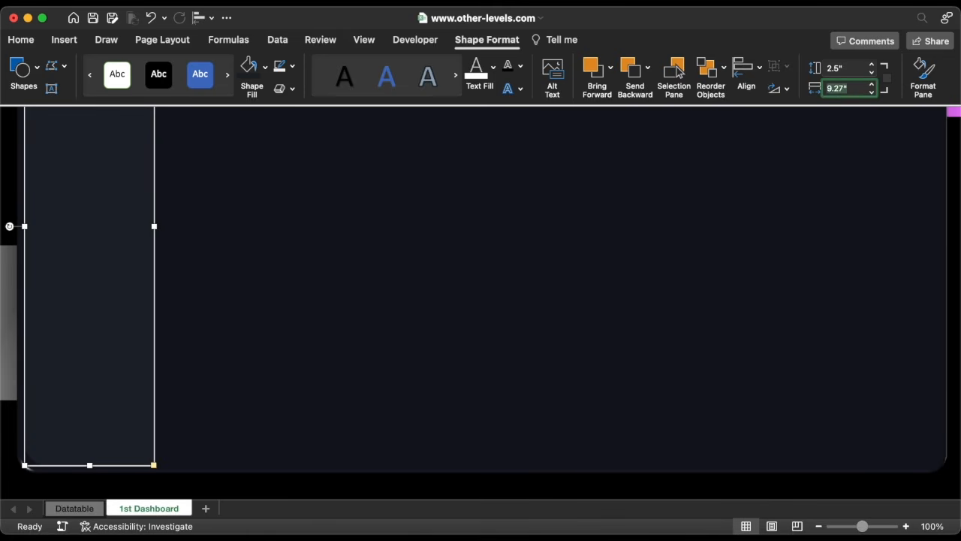
left_click(849, 69)
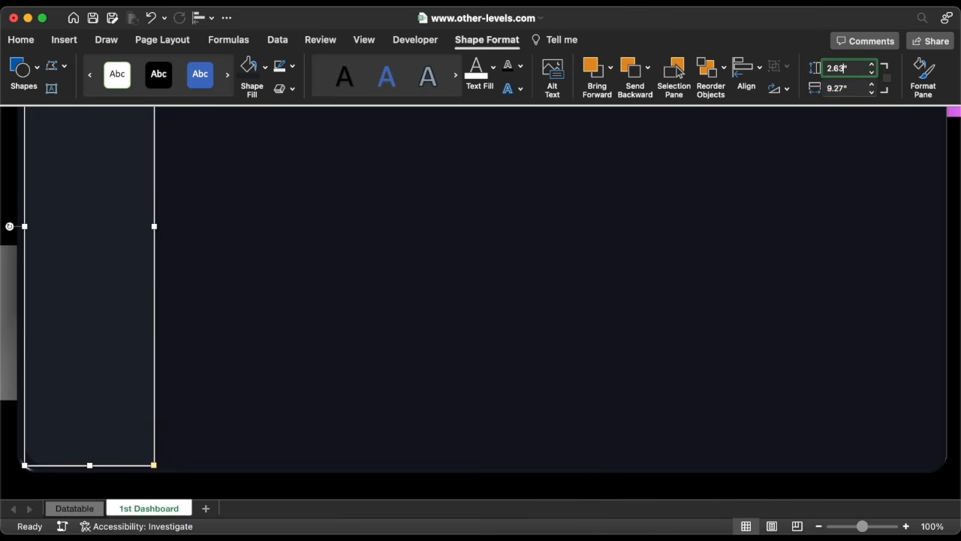
key("Return")
Select the sidebar together with the large panel and align them by their middles.
scroll(352, 201, "up", 4)
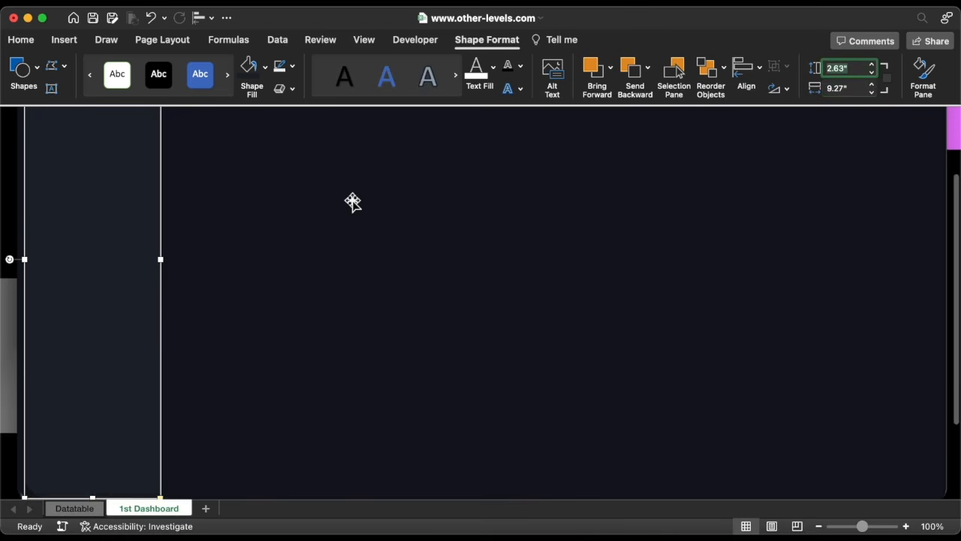
left_click(255, 218, "shift")
left_click(210, 20)
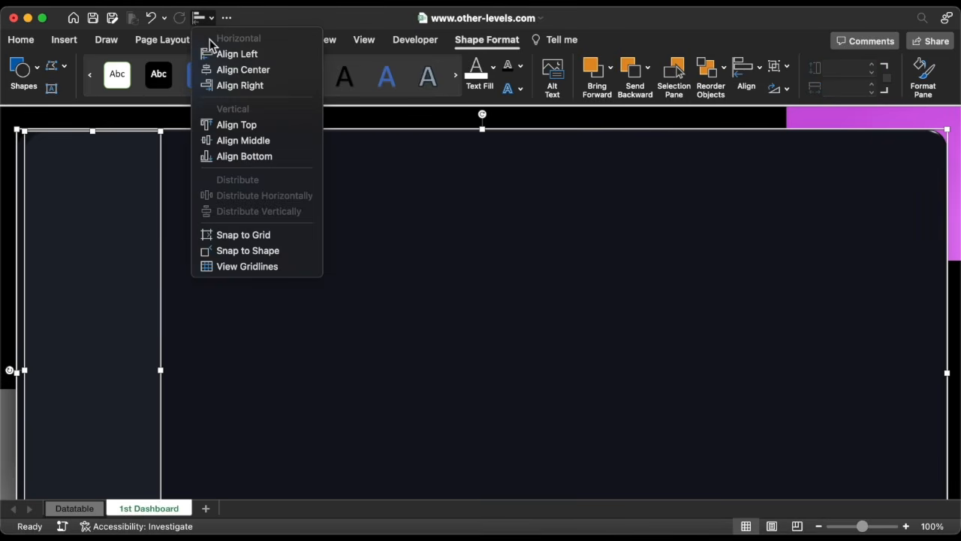
left_click(236, 140)
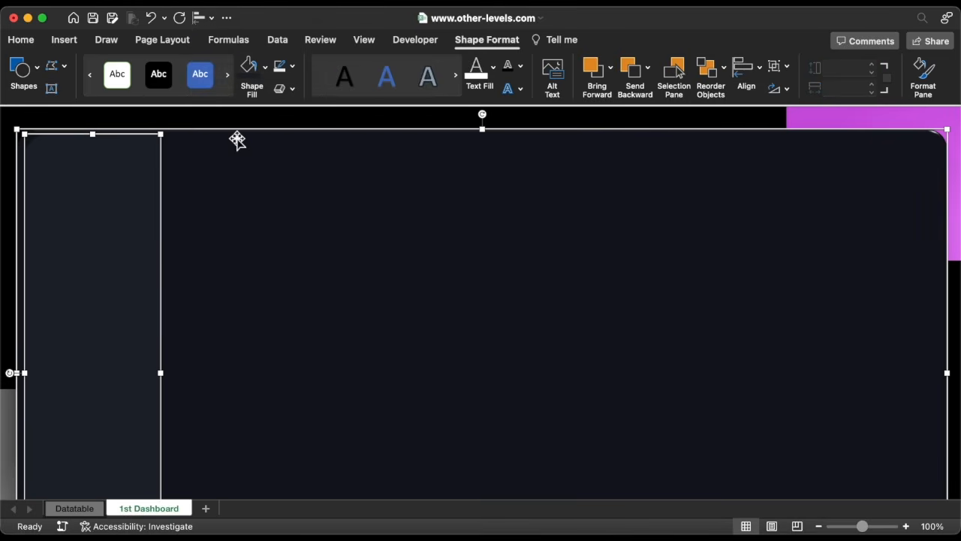
Nudge the sidebar slightly left and up within the panel.
left_click(138, 211)
key("Left")
key("Left")
left_click_drag(23, 155, 23, 148)
key("Escape")
Copy the logo strip, menu icon and report title from the Datatable sheet.
scroll(352, 223, "down", 3)
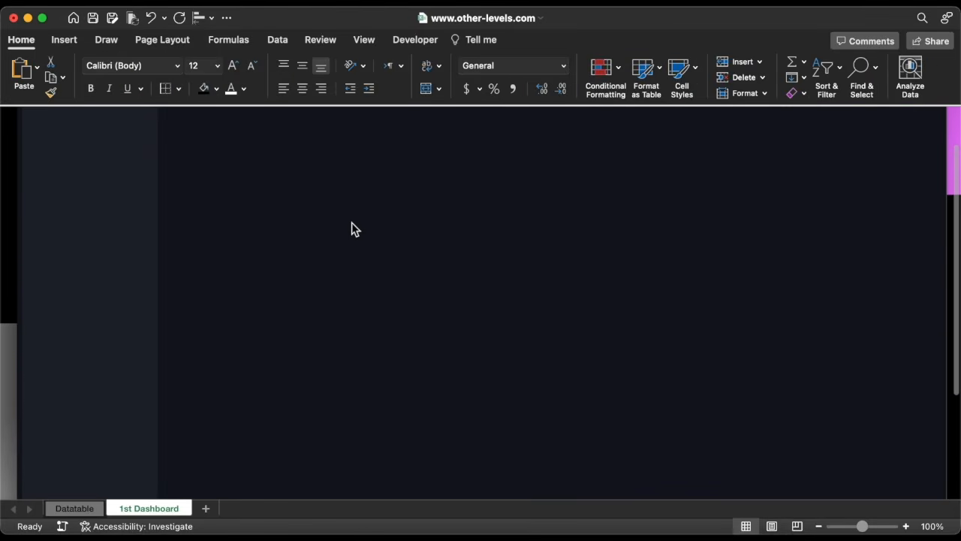
scroll(351, 225, "down", 2)
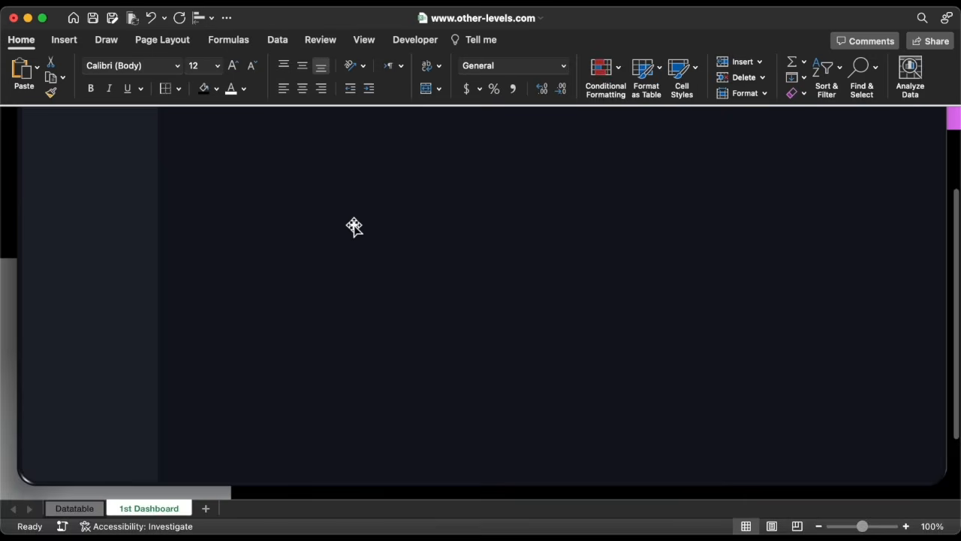
scroll(354, 226, "up", 4)
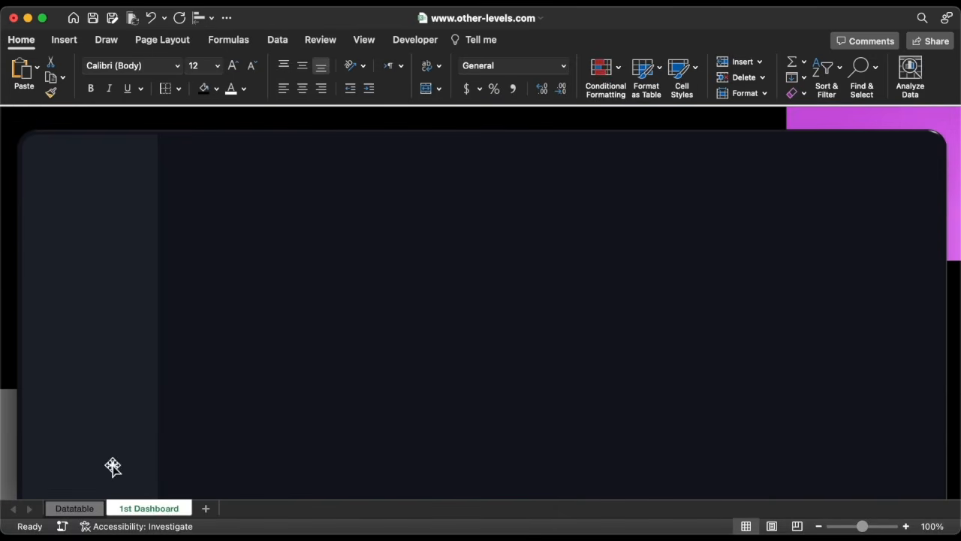
left_click(75, 509)
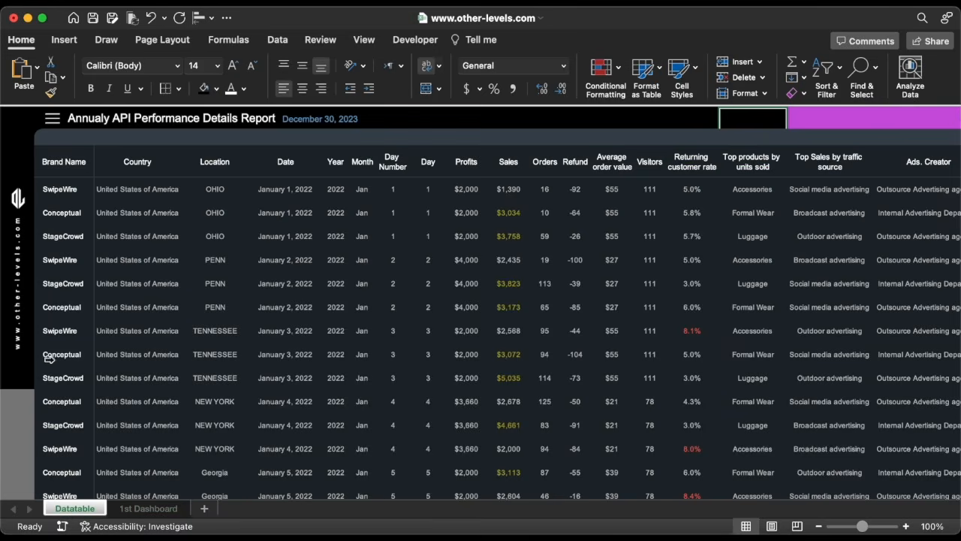
left_click(18, 277)
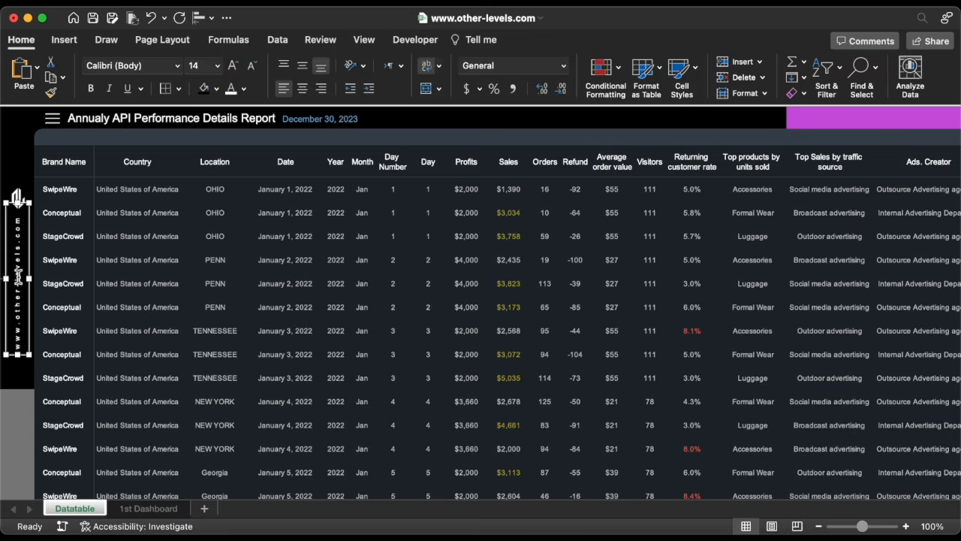
left_click(18, 197)
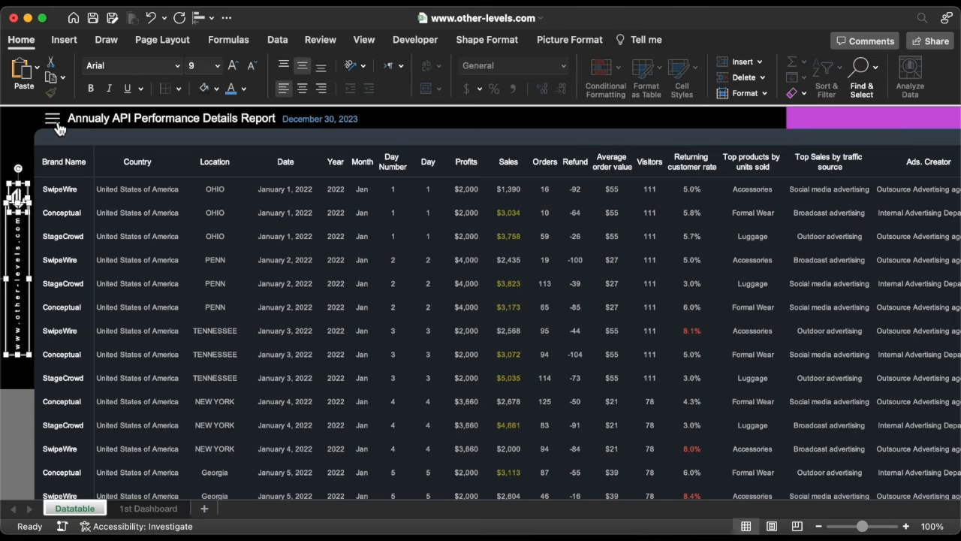
left_click(57, 125, "shift")
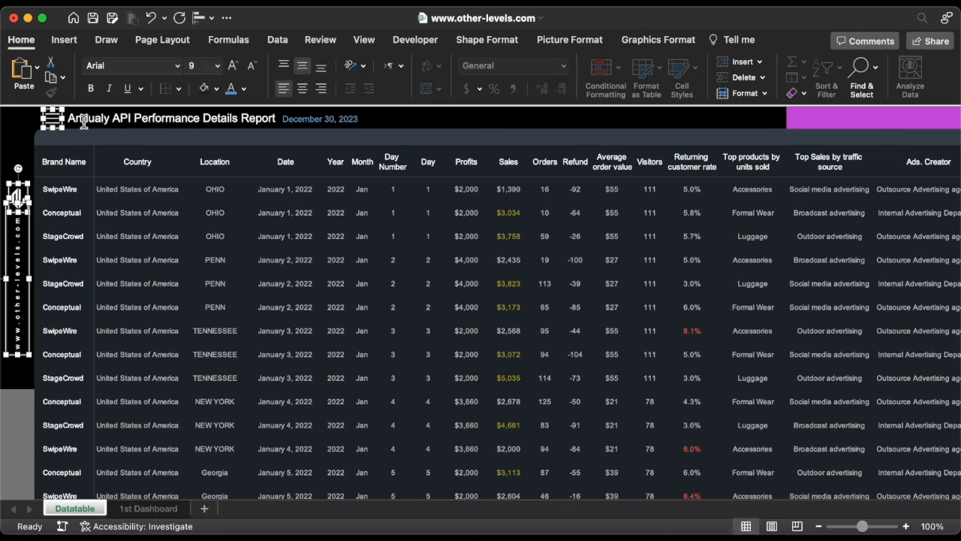
left_click(84, 124, "shift")
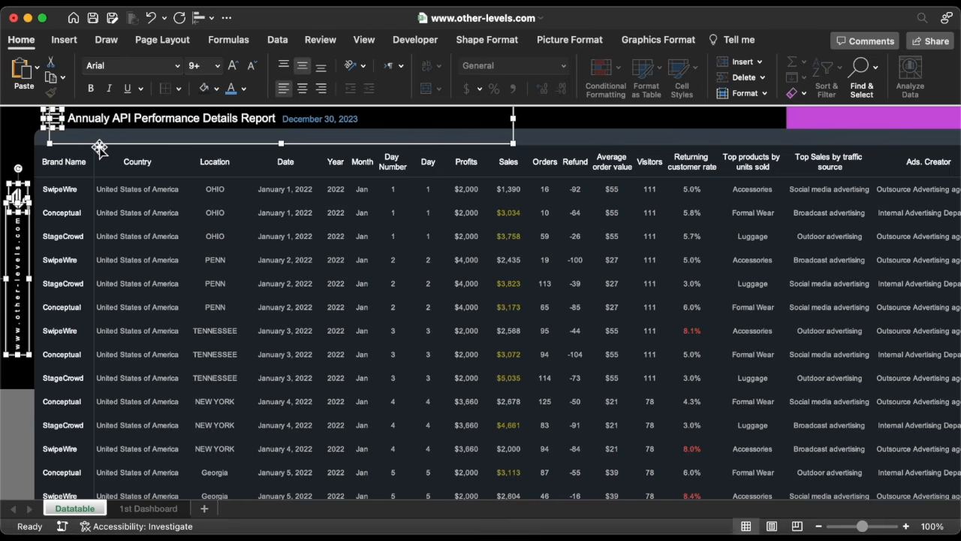
right_click(99, 147)
left_click(125, 169)
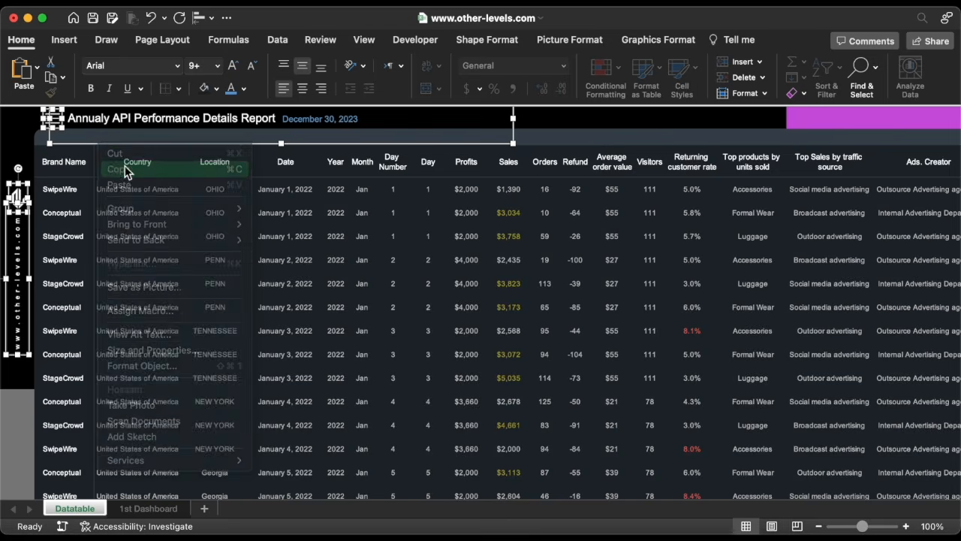
left_click(125, 170)
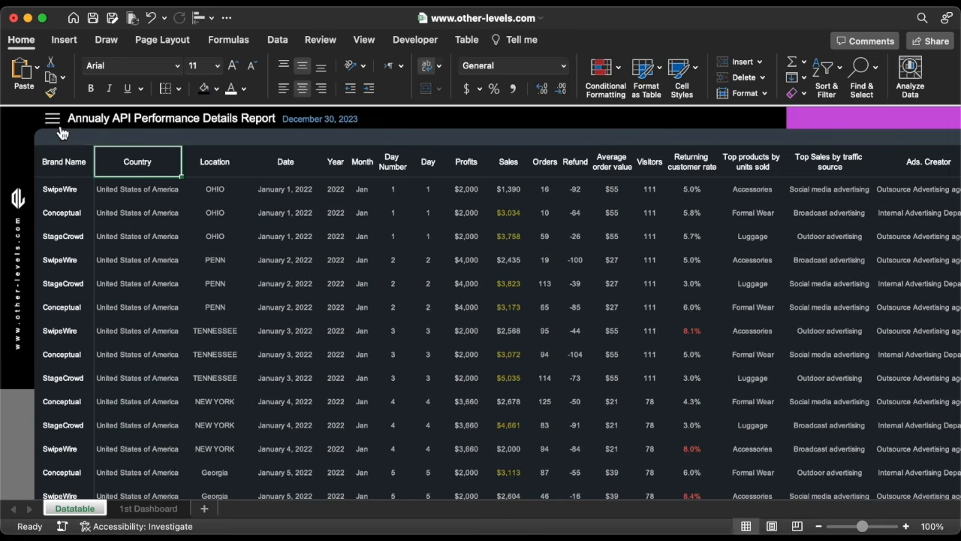
Paste the copied objects onto the 1st Dashboard sheet and move the title into the panel.
key("ctrl+Page_Down")
key("super+v")
left_click_drag(71, 144, 73, 177)
Move the logo strip to the panel's right edge and shift its logo icon slightly up.
left_click(10, 229)
left_click_drag(11, 225, 928, 203)
key("Down")
key("Down")
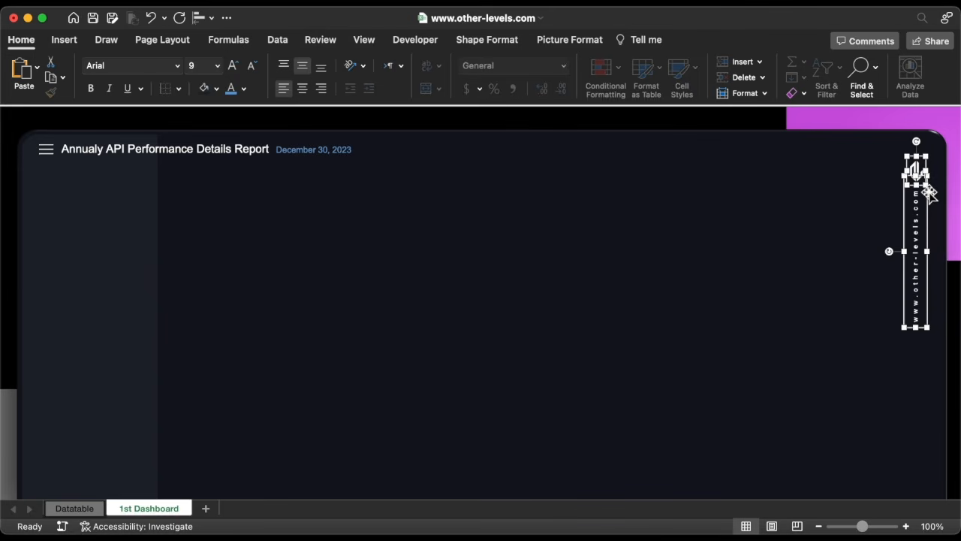
left_click(922, 174)
left_click_drag(927, 156, 922, 160)
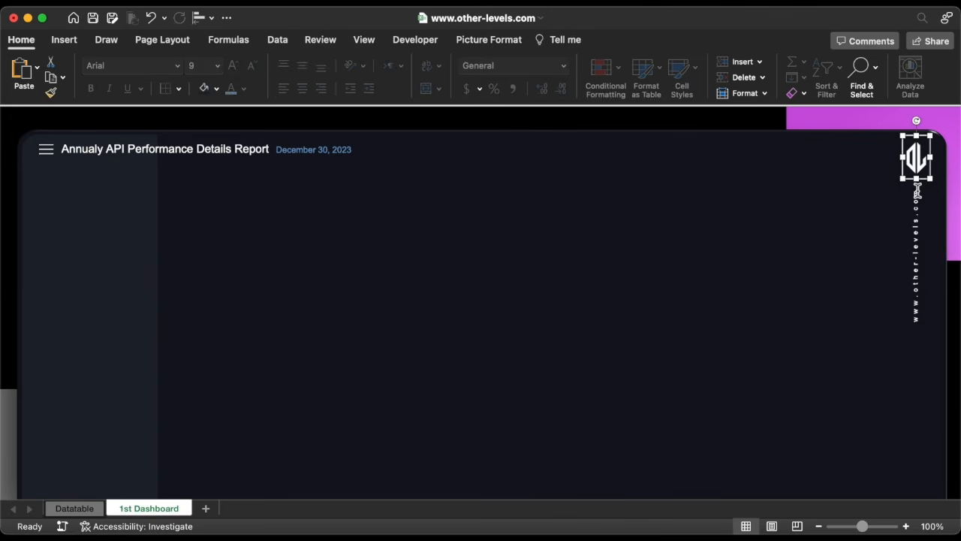
Nudge the logo strip and its logo icon slightly down at the panel's right edge.
key("Down")
key("Down")
left_click(918, 203, "shift")
key("Down")
key("Down")
key("Escape")
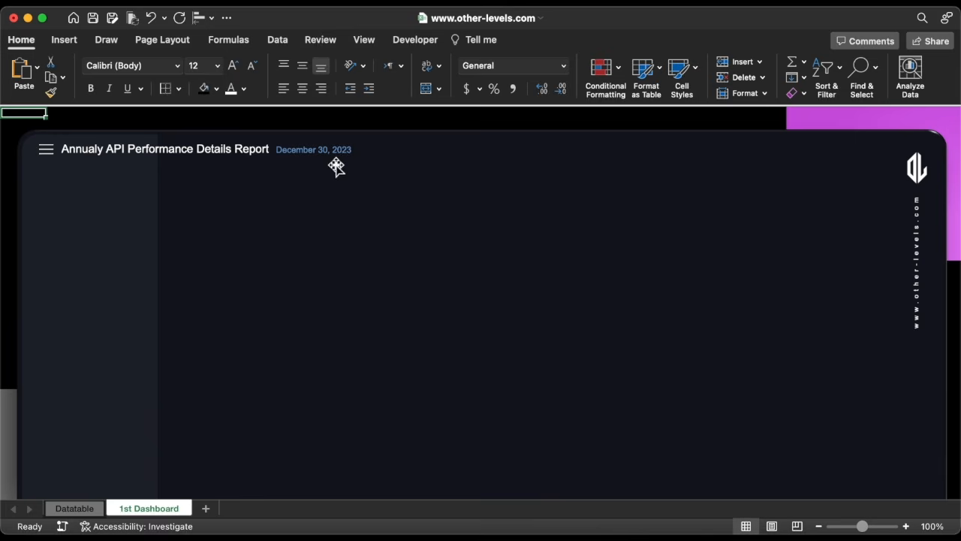
Delete the date label and retitle the report as "Executive Summary Dashboard".
left_click(313, 150)
key("Delete")
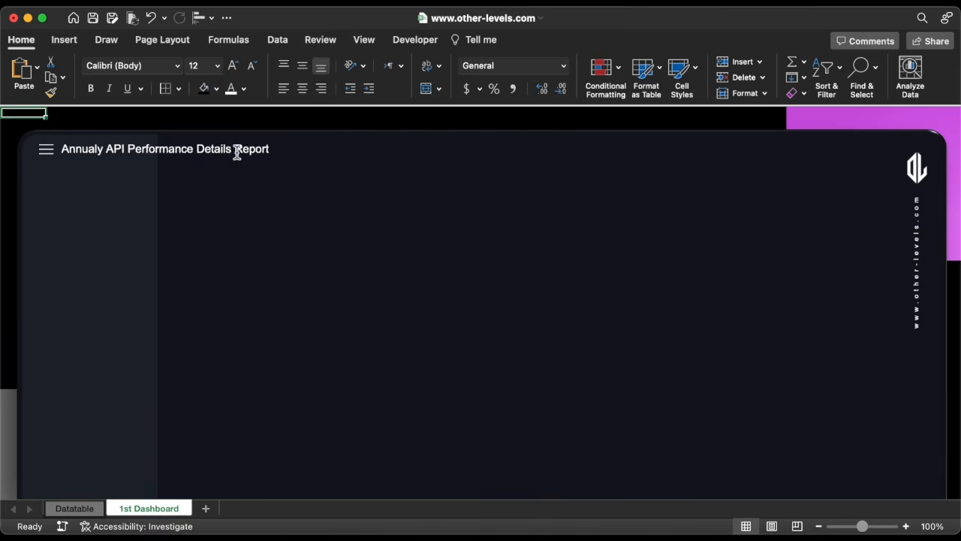
left_click(236, 153)
type("Executive Summary")
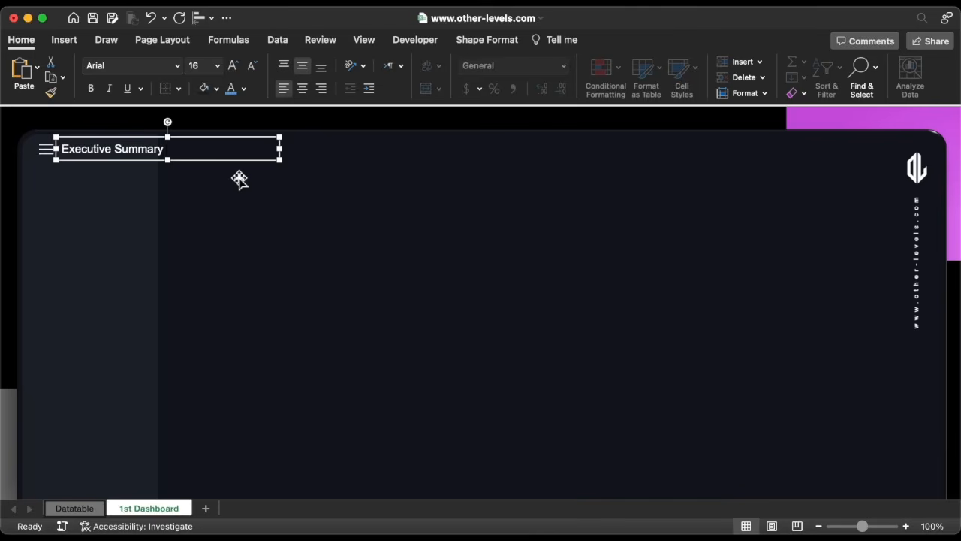
type(" Dashboard")
Format the whole title text as 18 pt bold.
key("super+a")
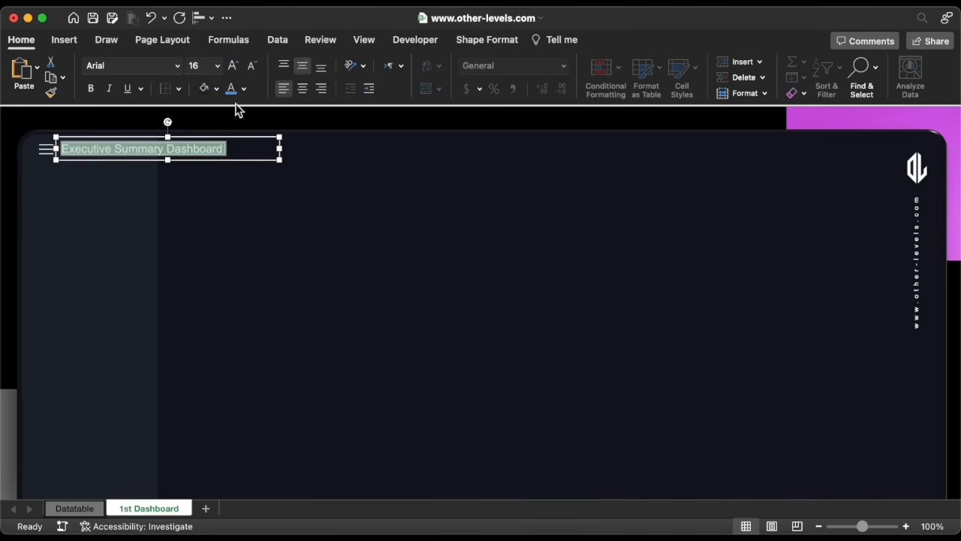
left_click(234, 67)
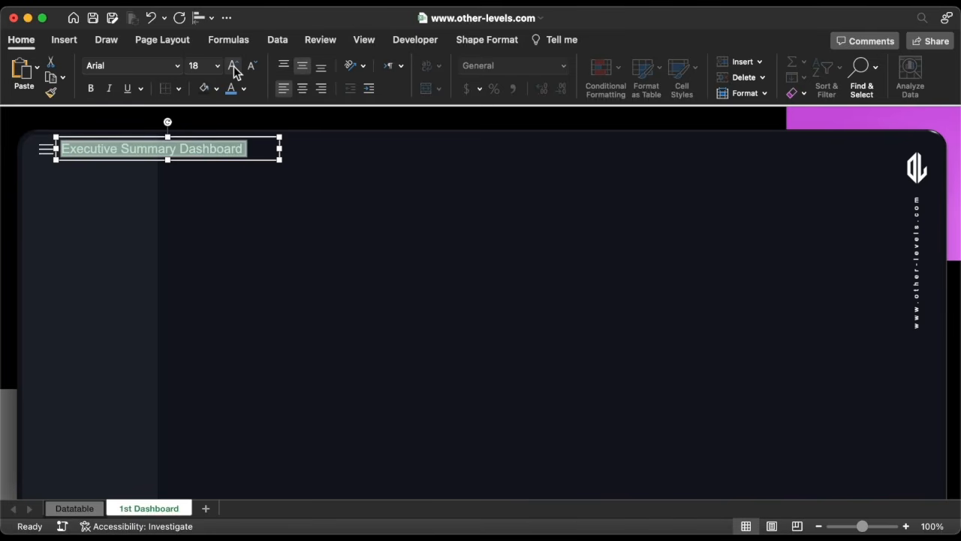
left_click(91, 89)
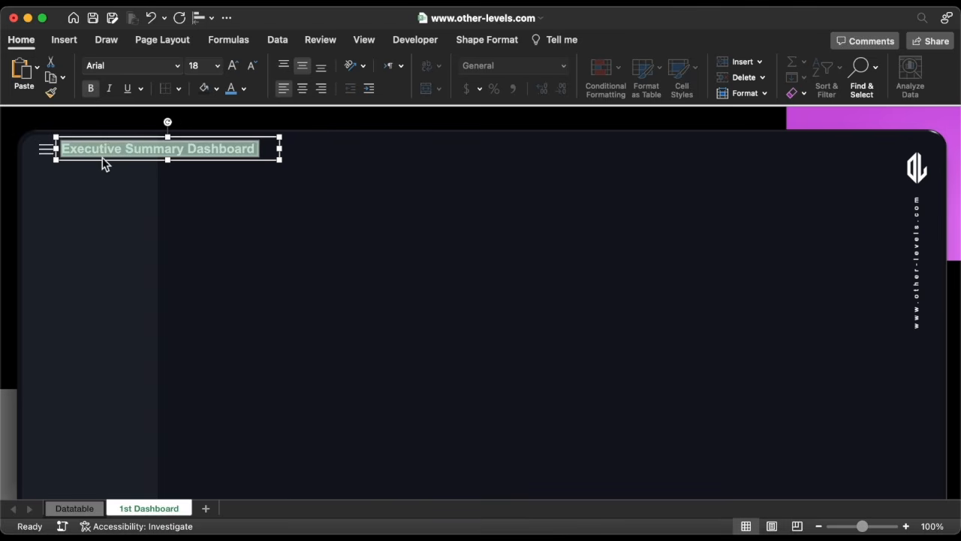
Move the title further right, then shift the title and menu icon slightly down together.
left_click_drag(105, 161, 163, 175)
left_click(48, 148, "shift")
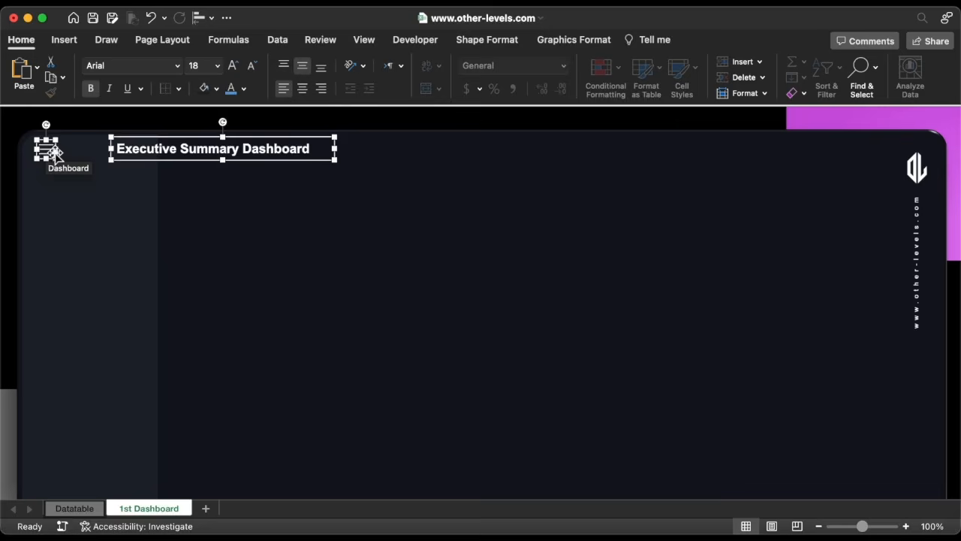
key("Down")
key("Down")
key("Down")
key("Down")
key("Down")
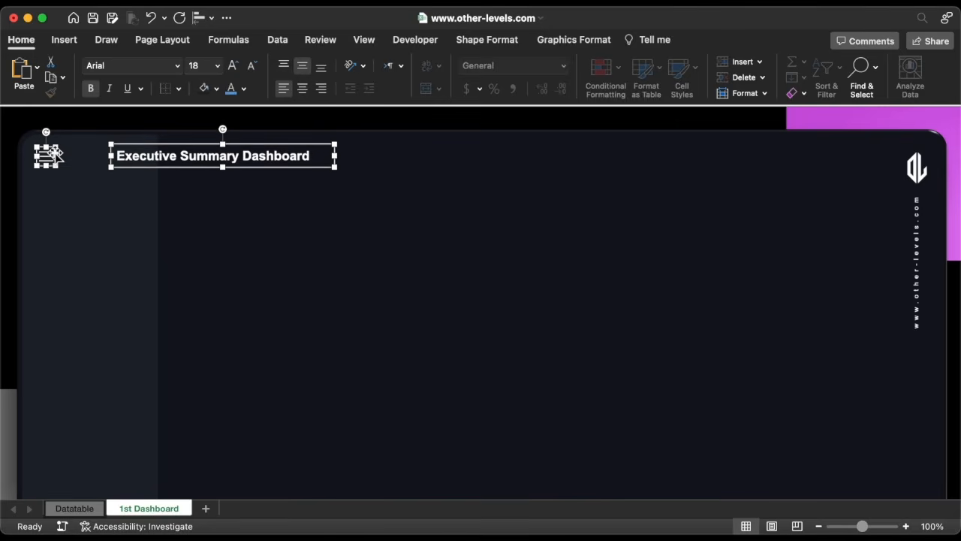
key("Down")
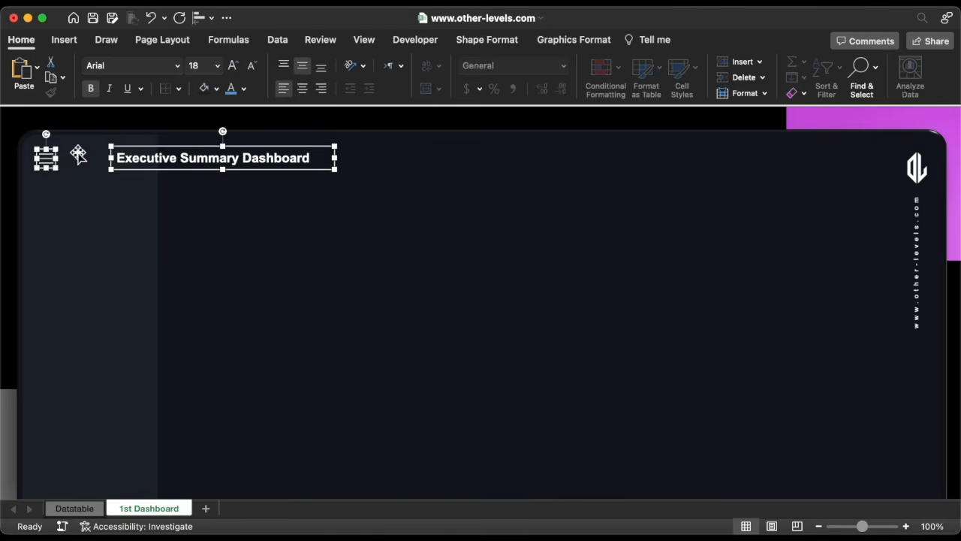
left_click(143, 170, "shift")
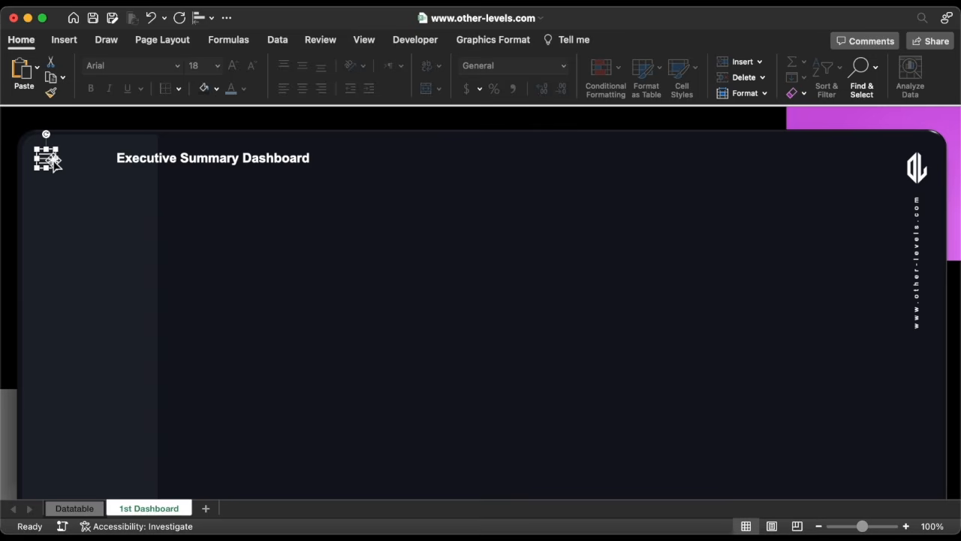
Link the menu icon to the Datatable sheet and set its ScreenTip to "Datatable".
right_click(55, 161)
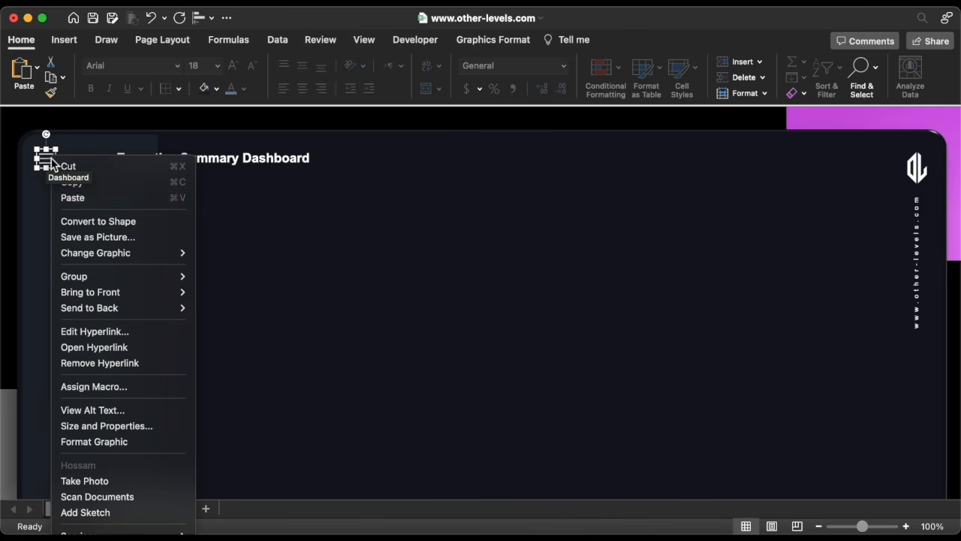
left_click(113, 332)
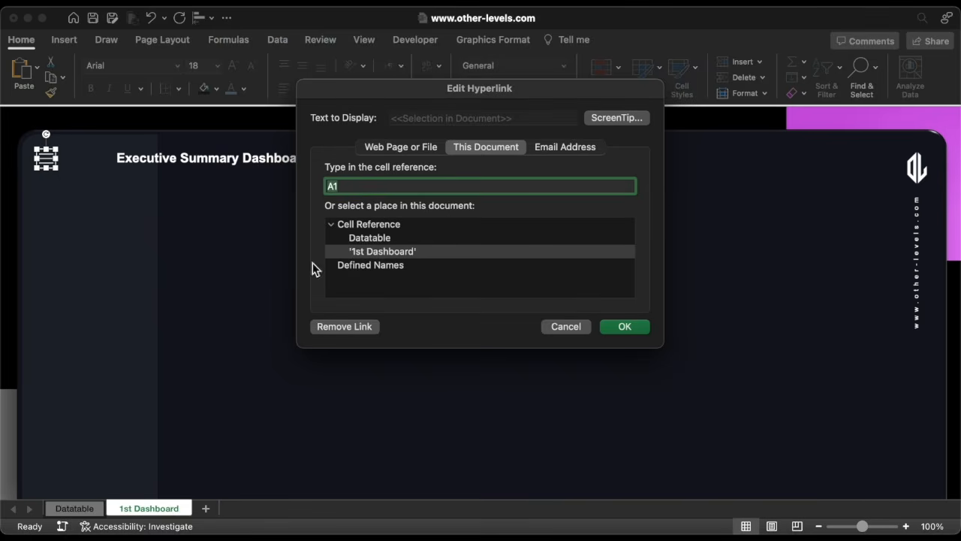
left_click(369, 239)
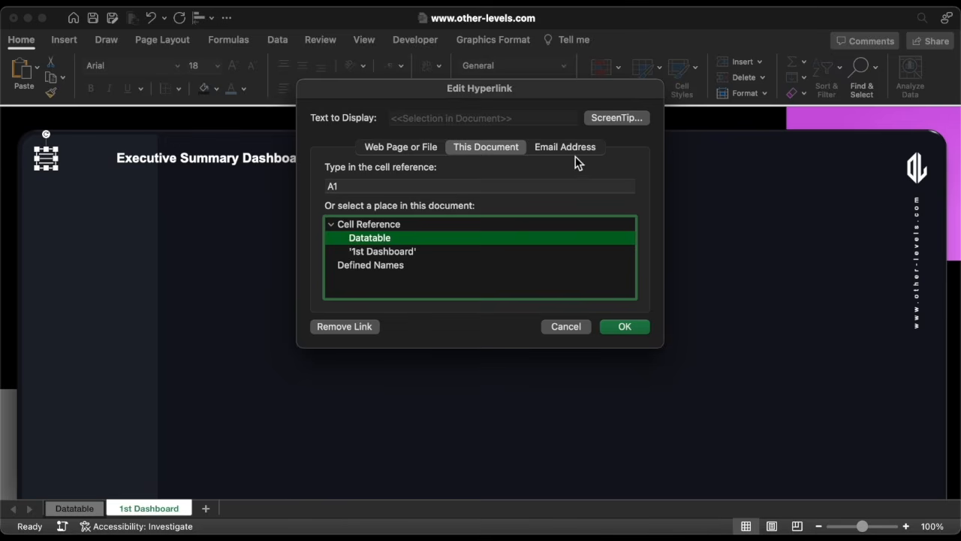
left_click(615, 119)
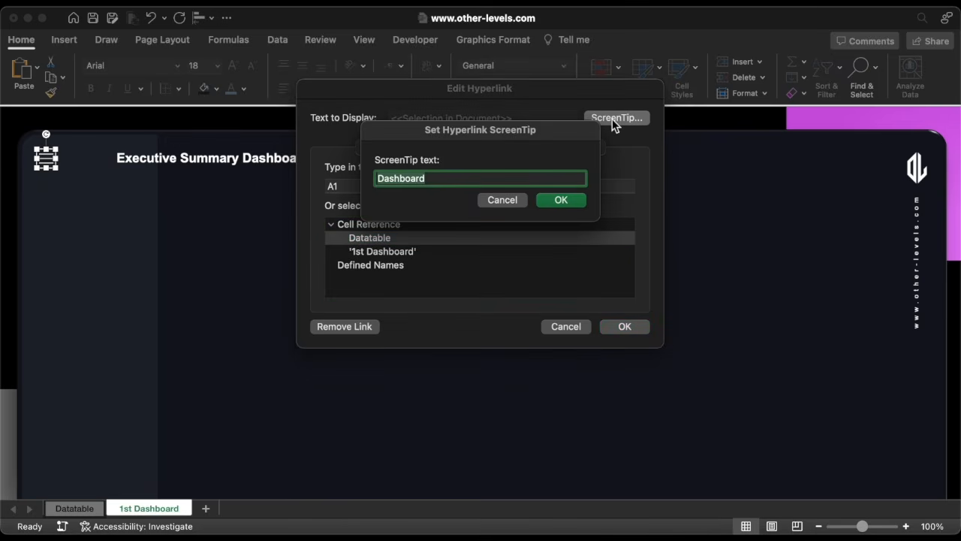
type("Datatable")
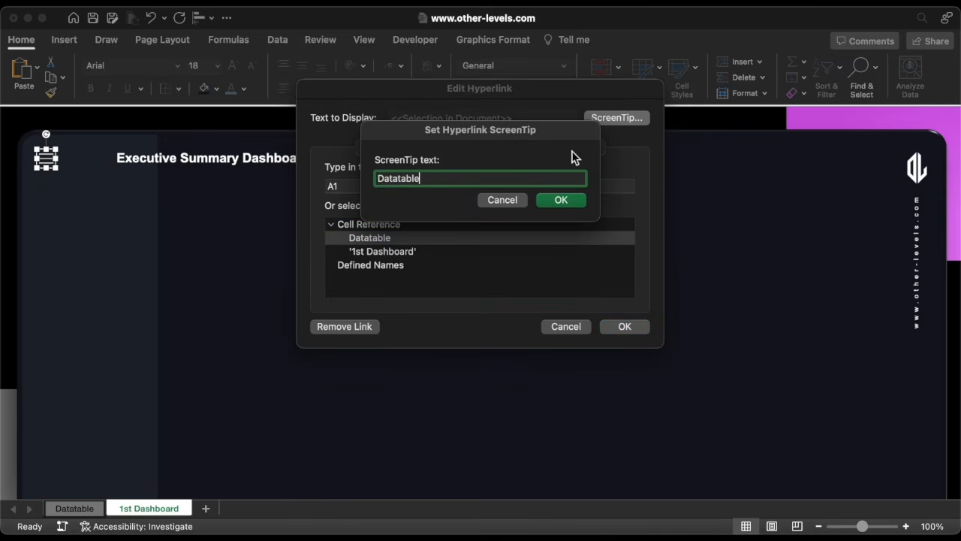
left_click(561, 202)
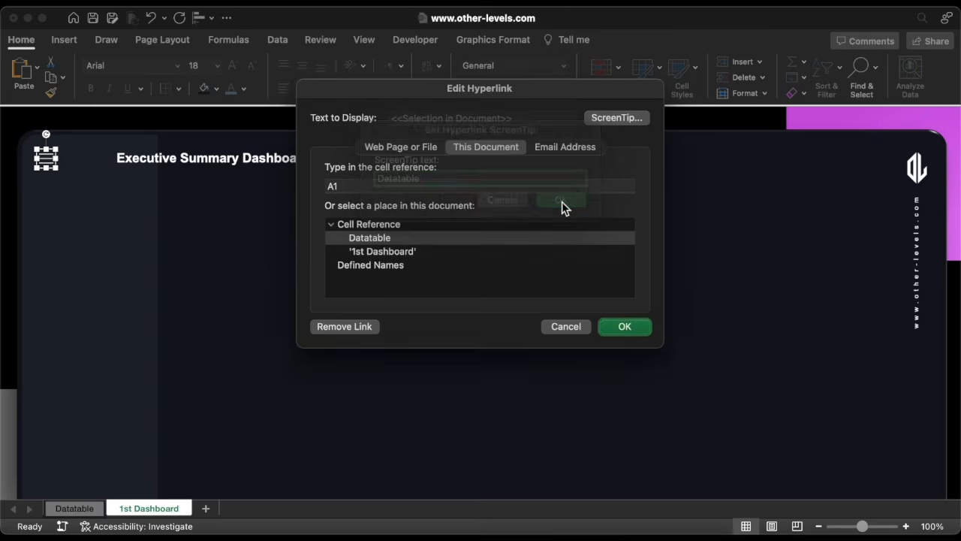
left_click(625, 327)
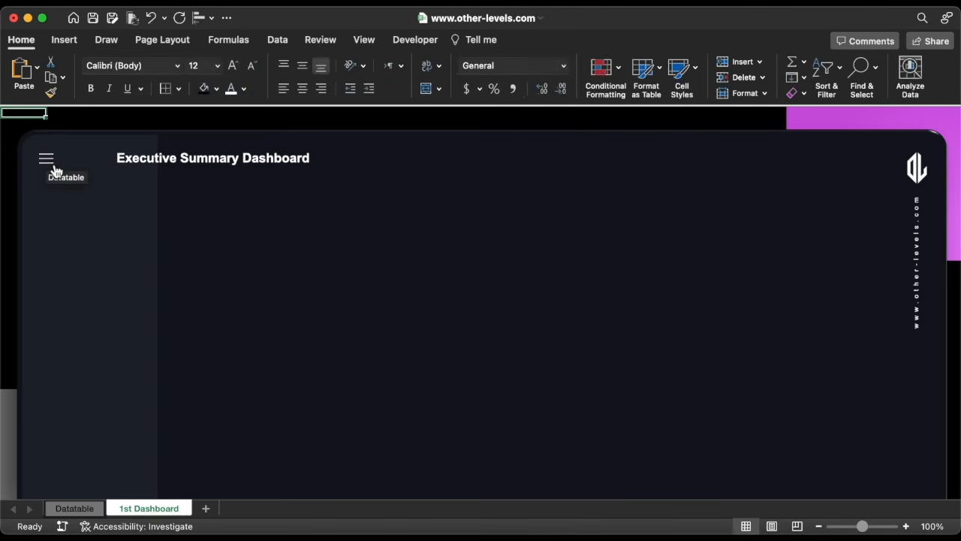
Test the menu icon links by jumping to the Datatable sheet and back.
left_click(54, 170)
left_click(55, 129)
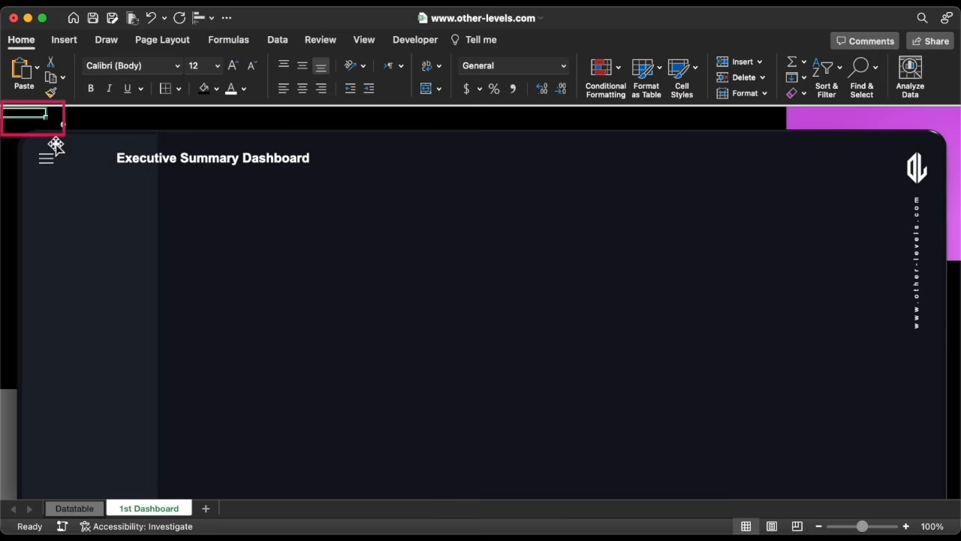
left_click(54, 161)
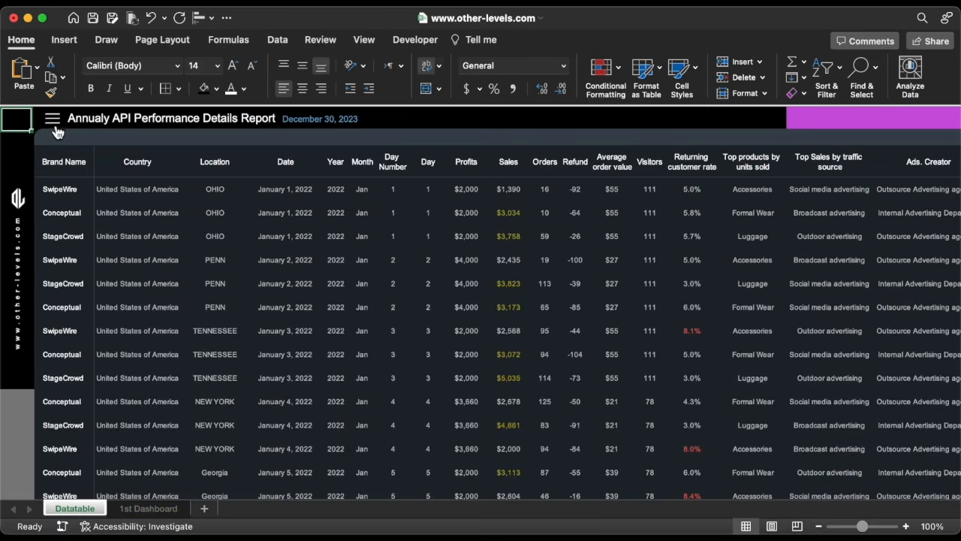
left_click(54, 124)
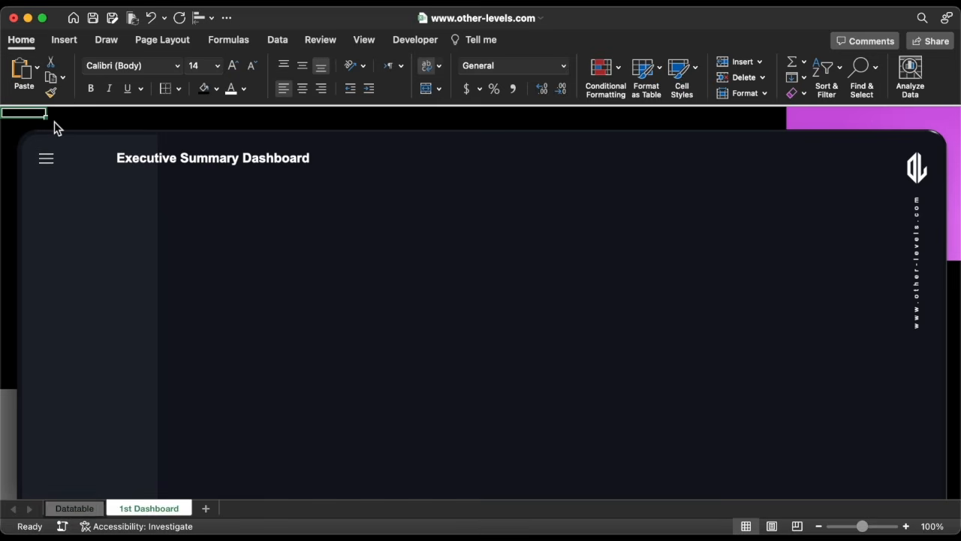
Draw a small rectangle about 0.35 by 1.07 inches at the sheet's top-left corner with black fill and no outline.
left_click(65, 40)
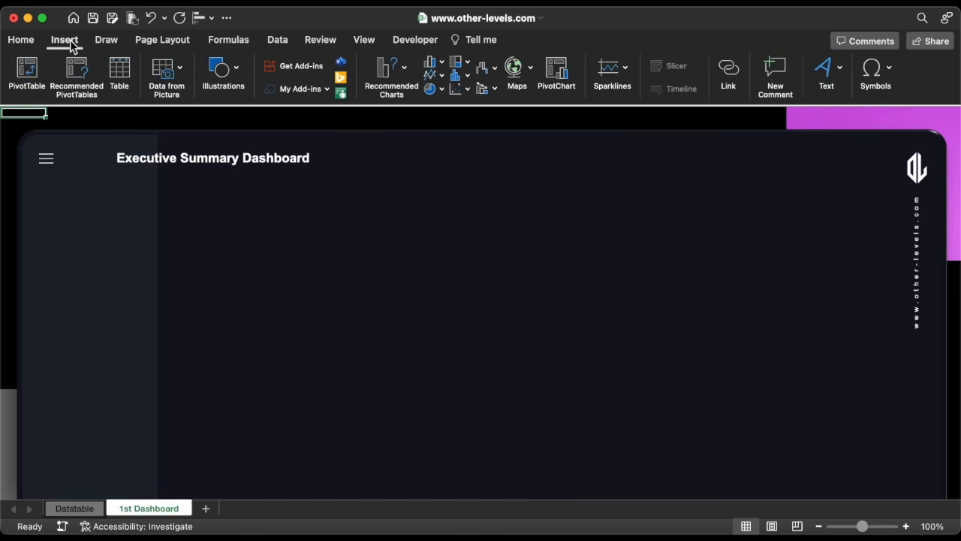
left_click(223, 70)
left_click(173, 115)
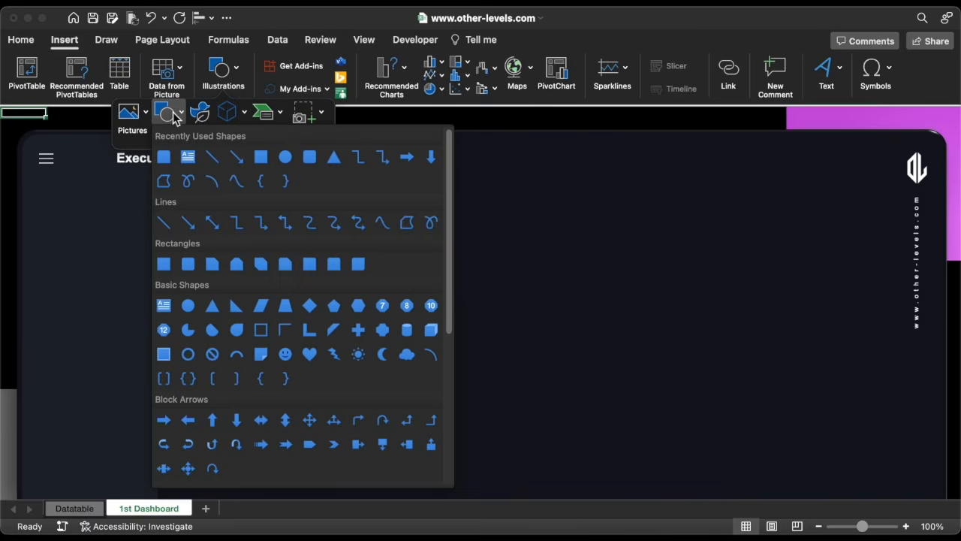
left_click(261, 156)
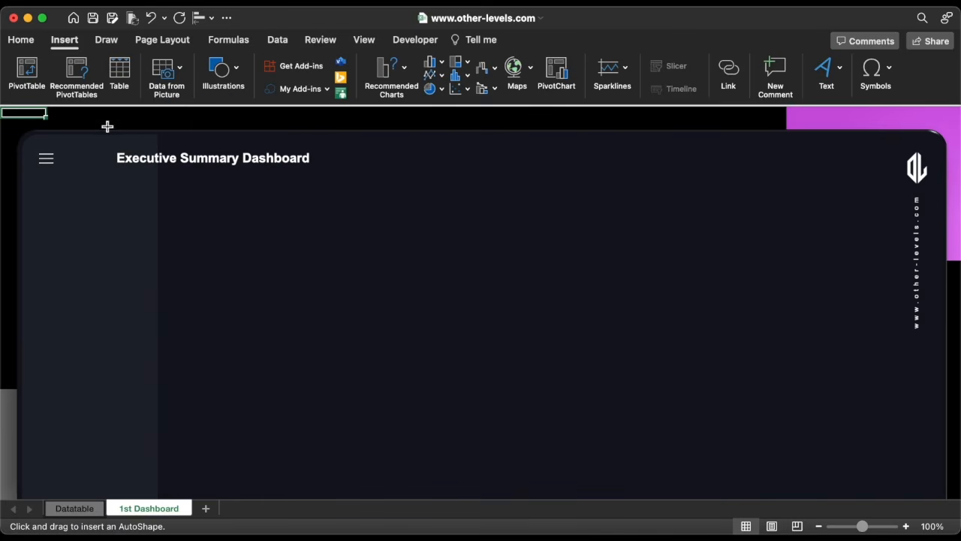
left_click_drag(58, 126, 27, 104)
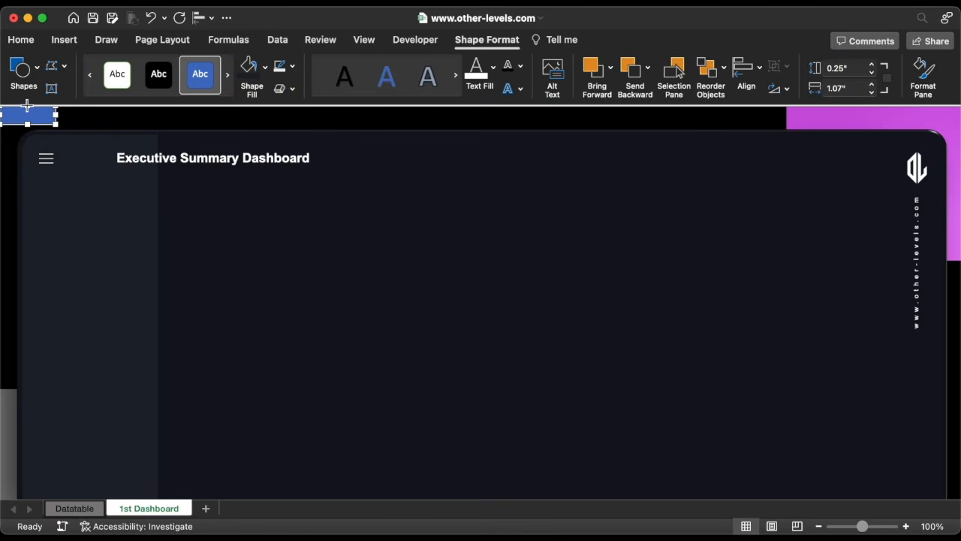
left_click(266, 67)
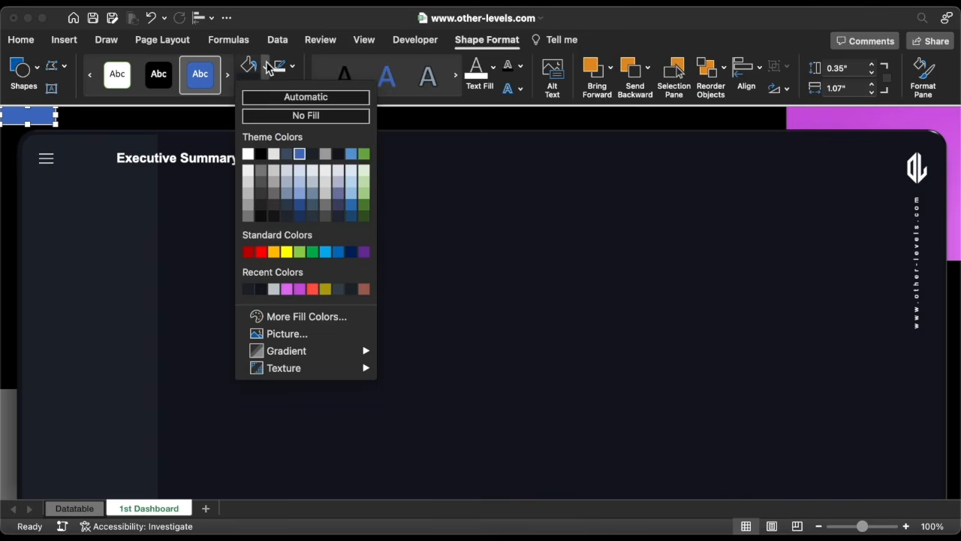
left_click(262, 154)
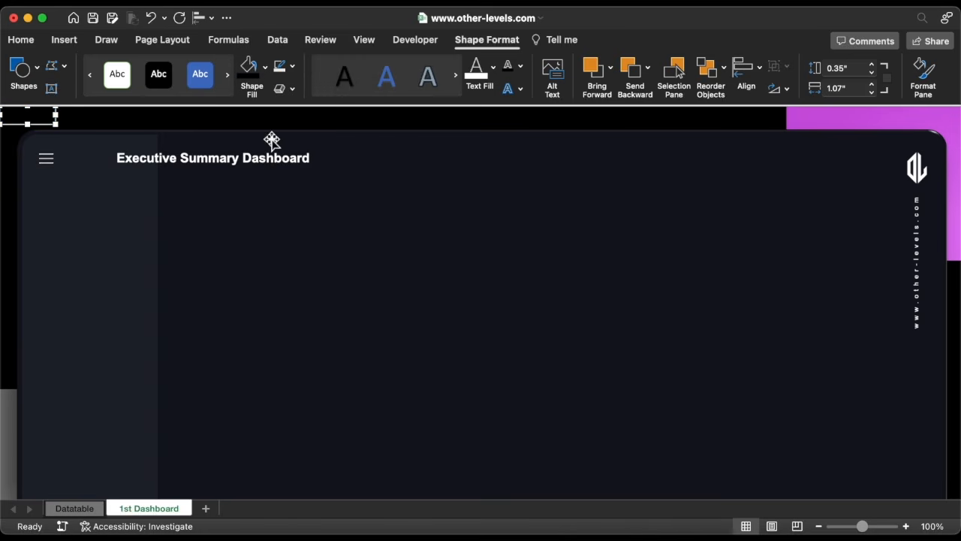
left_click(292, 66)
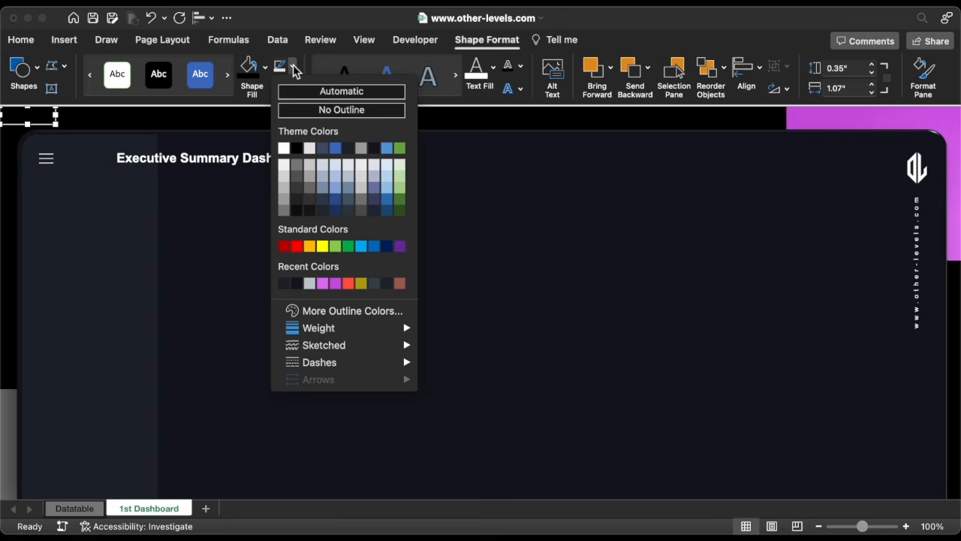
left_click(305, 109)
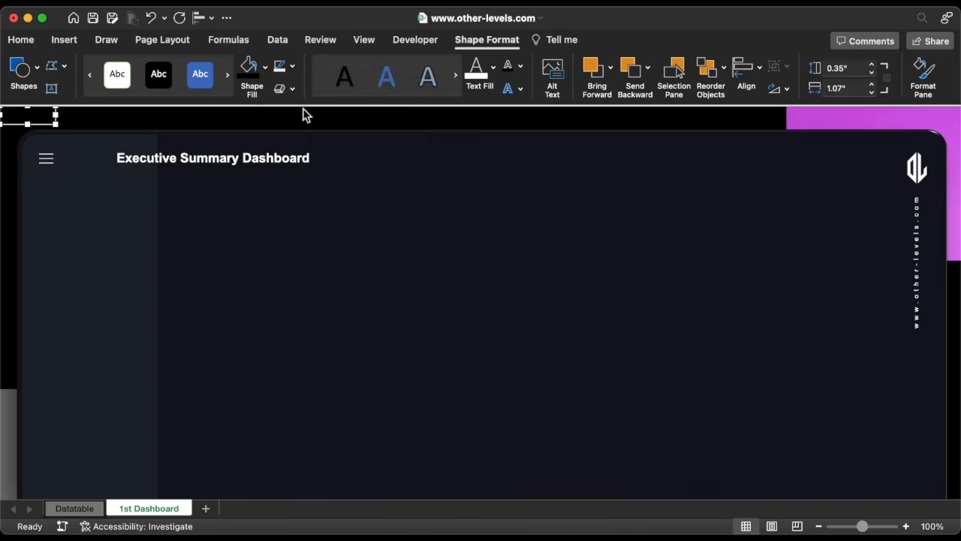
Copy the rectangle and paste it onto the Datatable sheet's top-left corner.
right_click(48, 123)
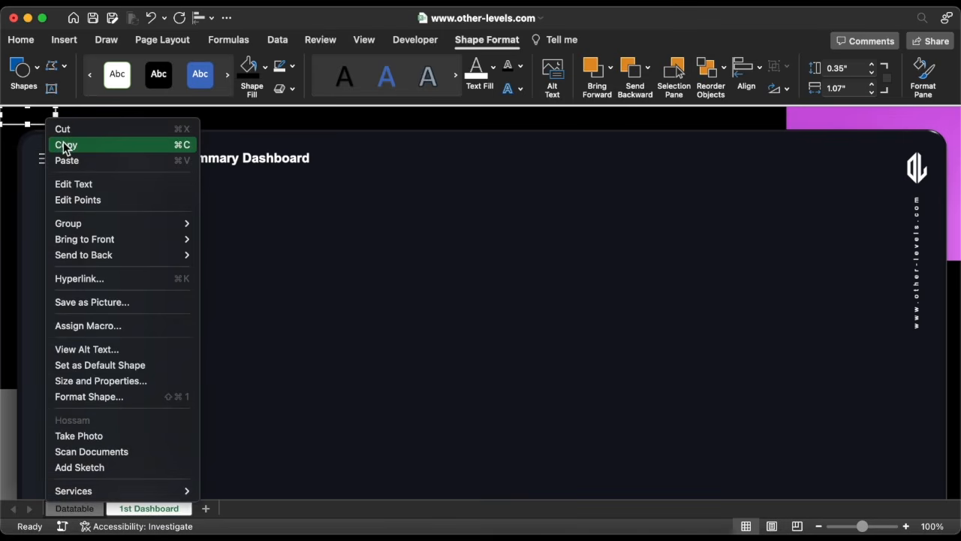
left_click(65, 145)
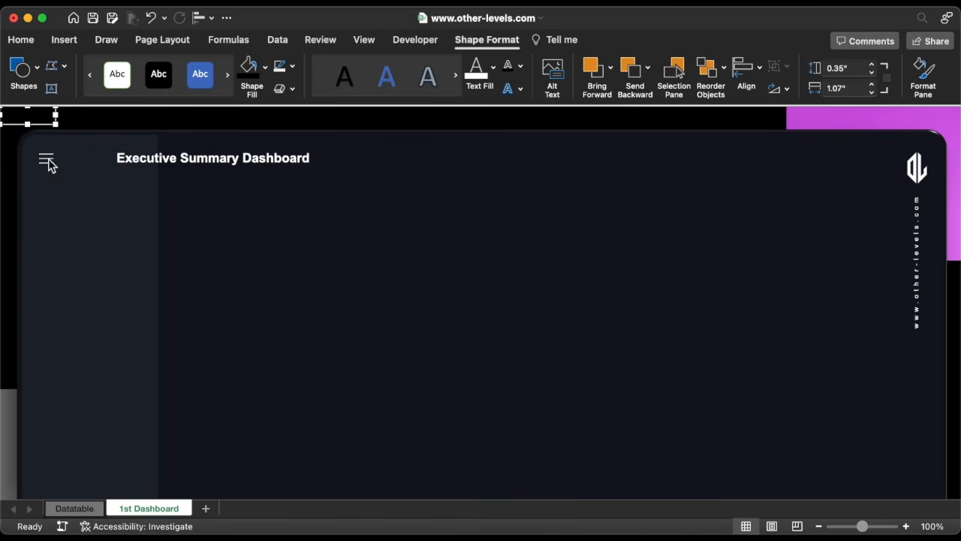
left_click(48, 162)
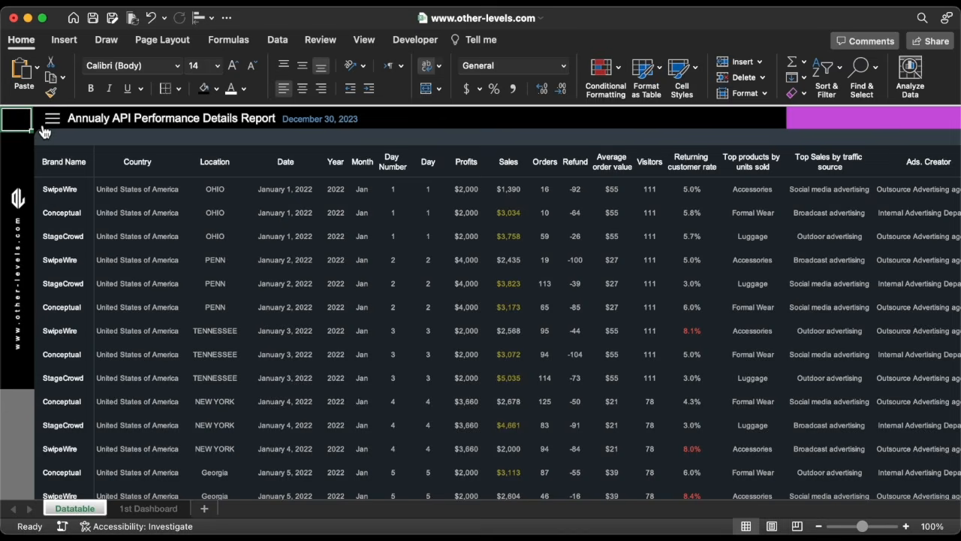
left_click(23, 71)
left_click_drag(60, 132, 18, 141)
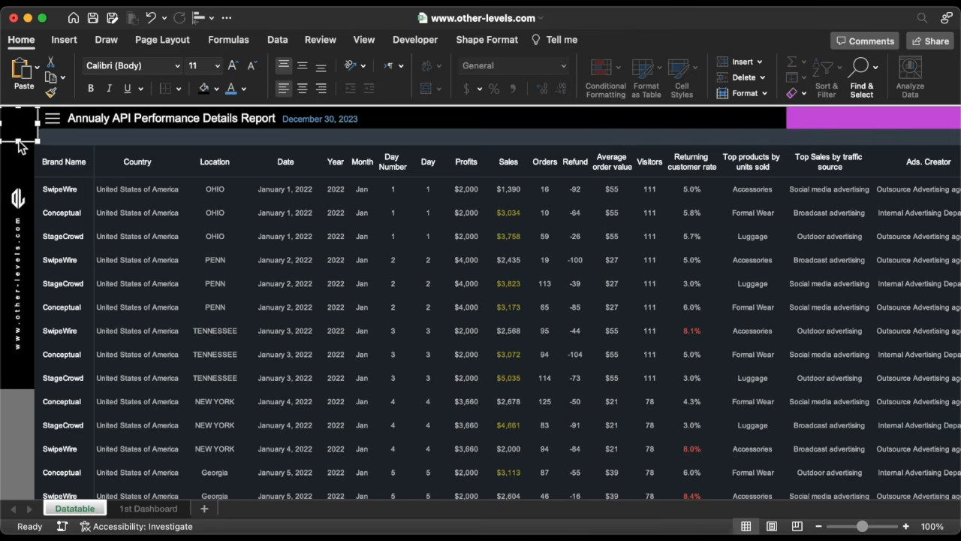
Send the pasted rectangle to the back and follow the menu icon back to the 1st Dashboard sheet.
right_click(27, 129)
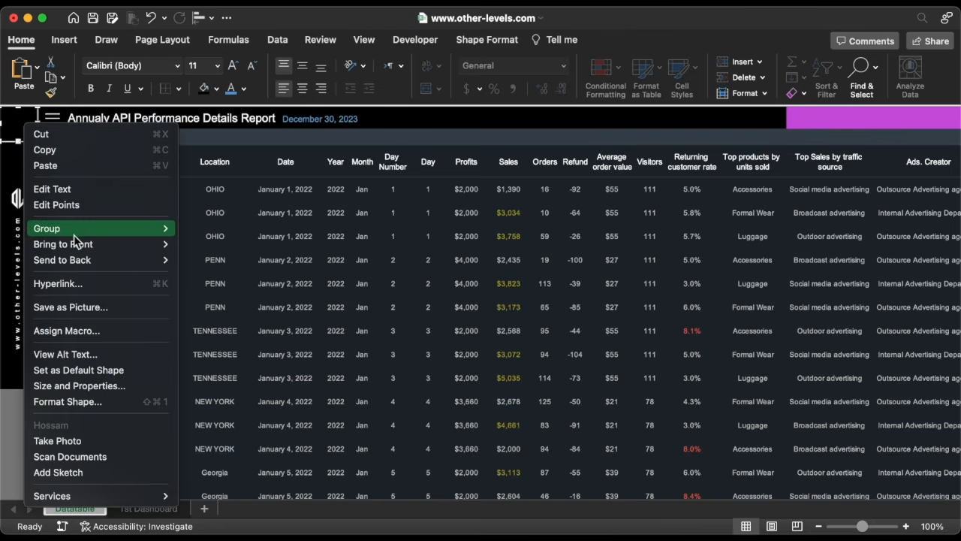
mouse_move(78, 259)
left_click(214, 260)
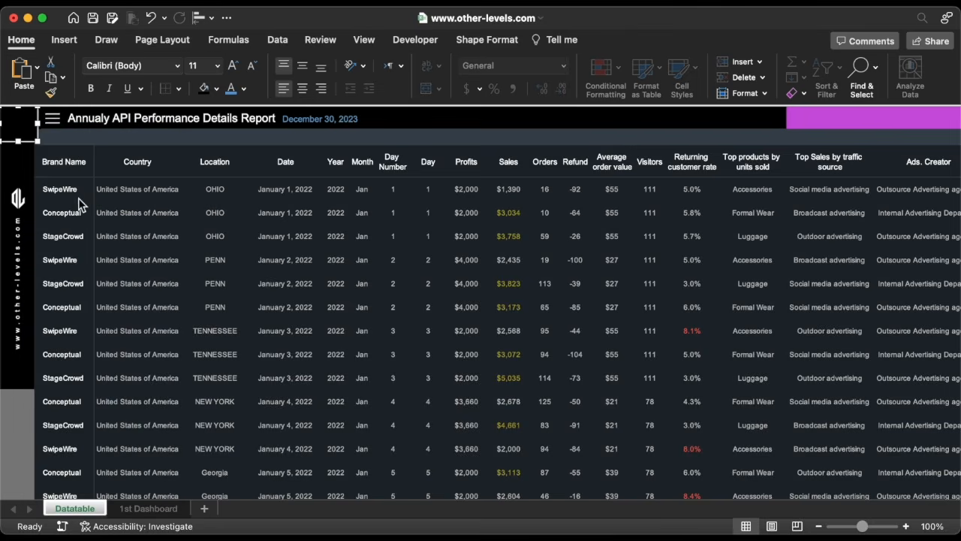
left_click(46, 126)
left_click(54, 121)
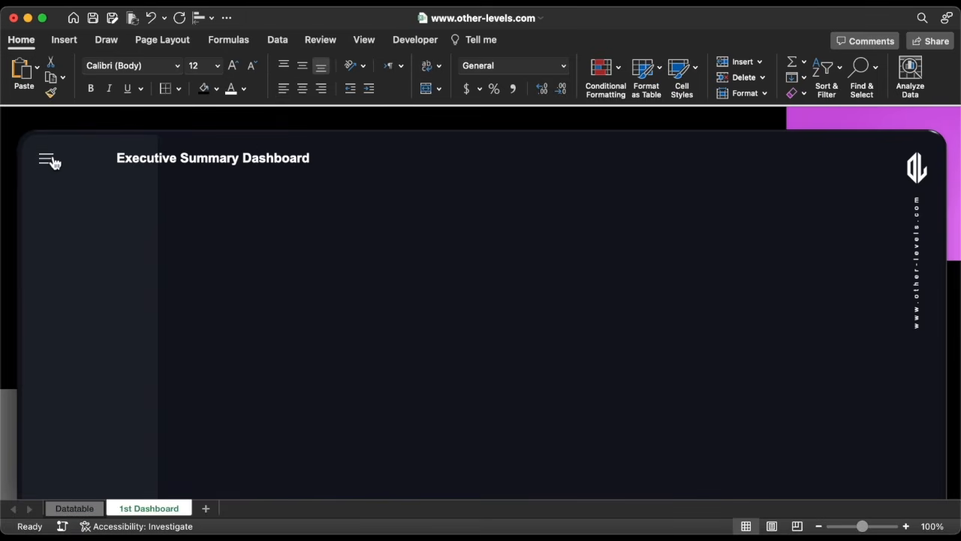
Check the menu icon links again by jumping to the Datatable sheet and back to the dashboard.
left_click(53, 161)
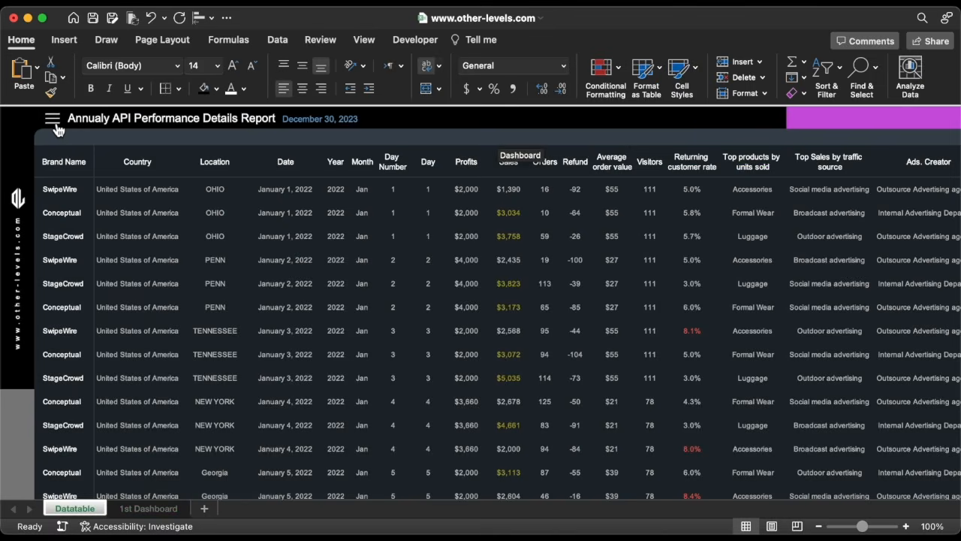
left_click(54, 121)
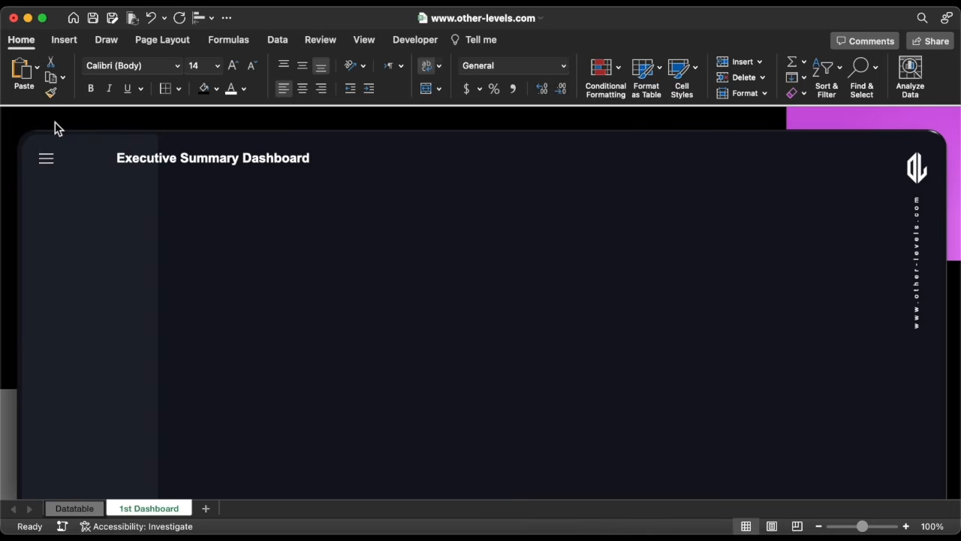
Draw a small square about 0.46 by 0.49 inches on the dashboard and give it a custom fill color.
left_click(65, 42)
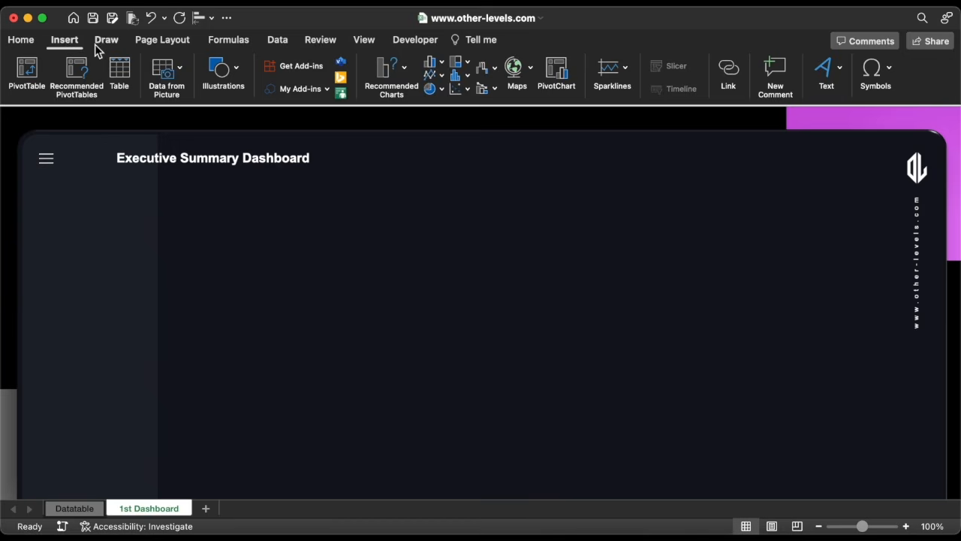
left_click(223, 69)
left_click(177, 115)
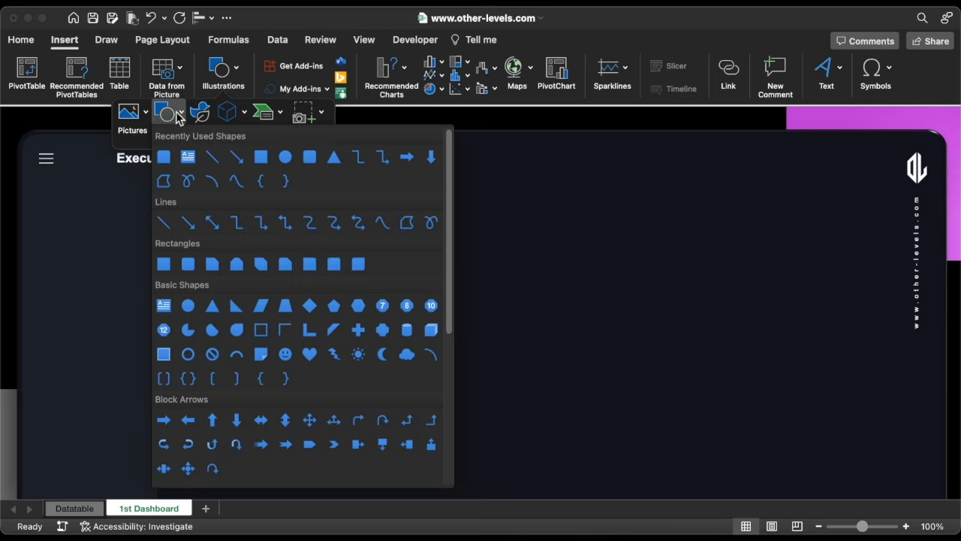
left_click(165, 155)
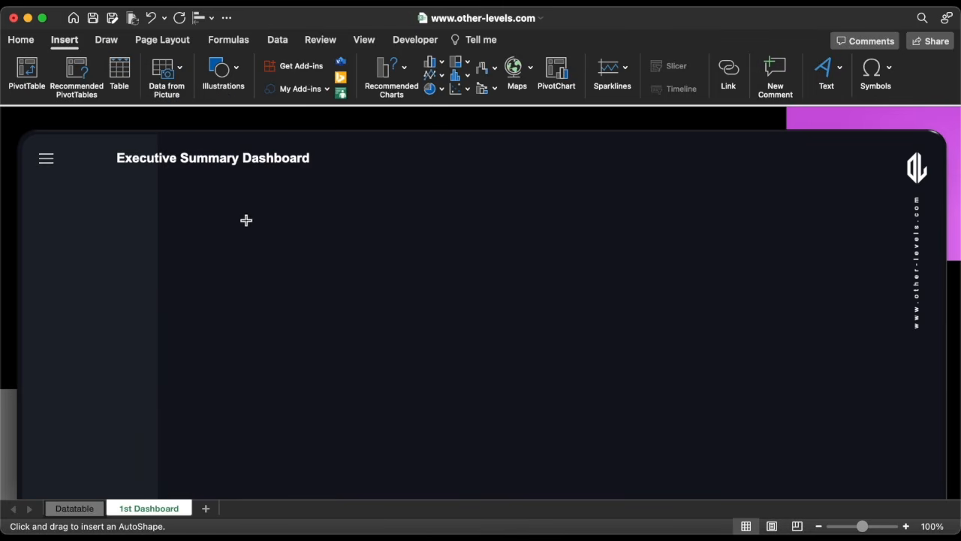
left_click_drag(246, 220, 273, 245)
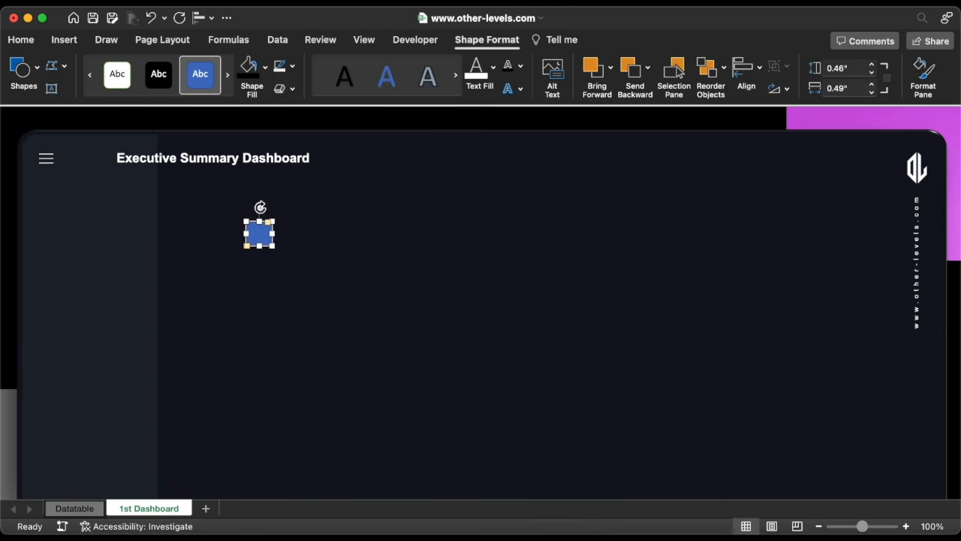
left_click_drag(264, 208, 290, 239)
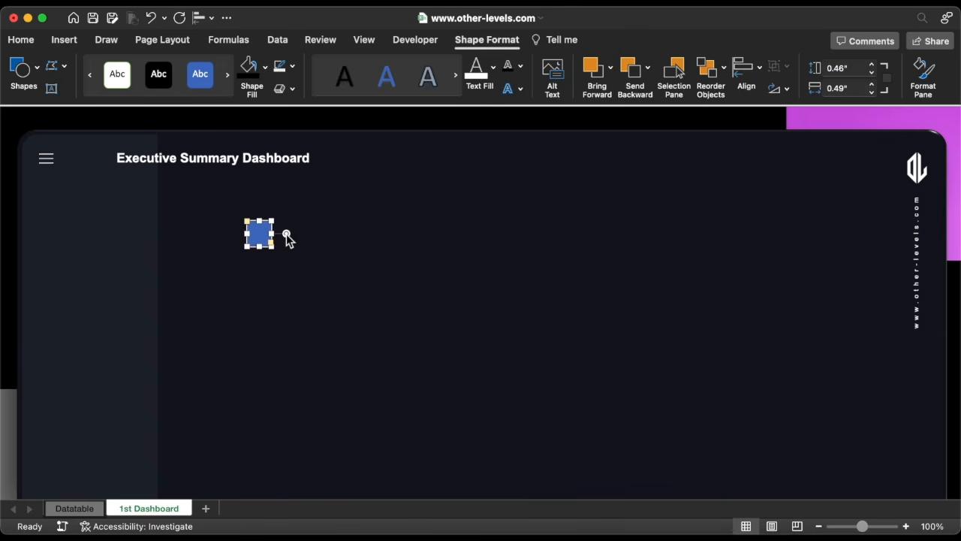
left_click(266, 67)
left_click(292, 317)
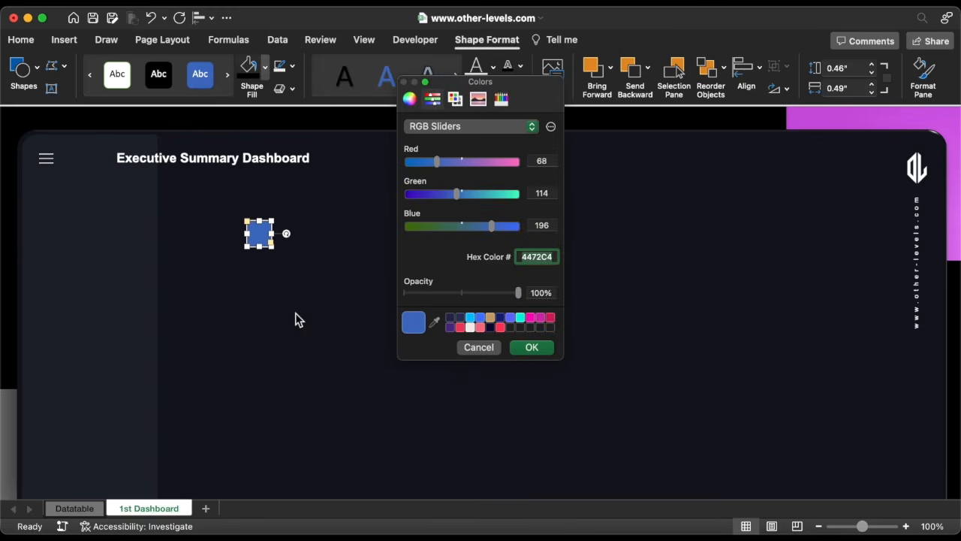
left_click(534, 348)
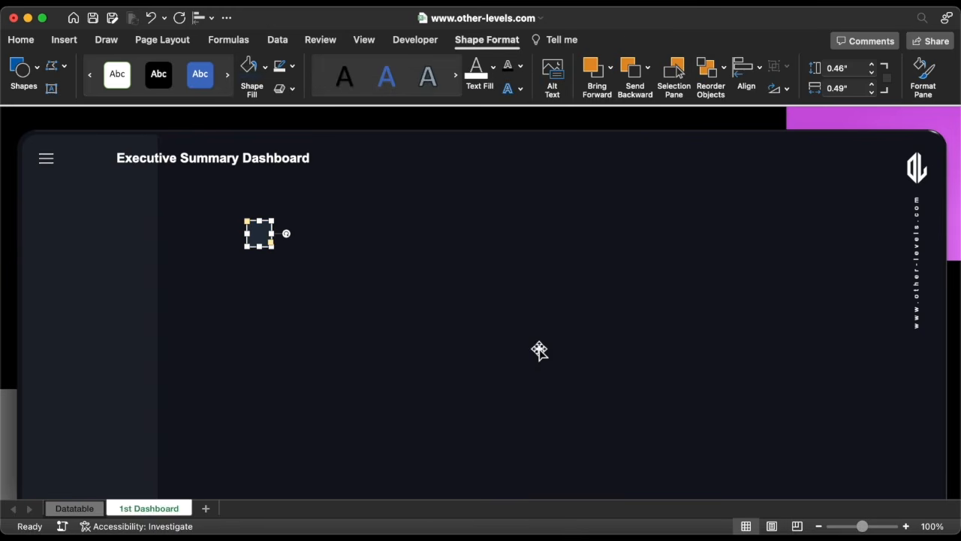
Search the stock icons for arrow and insert the right-pointing chevron icon.
left_click(65, 42)
left_click(223, 75)
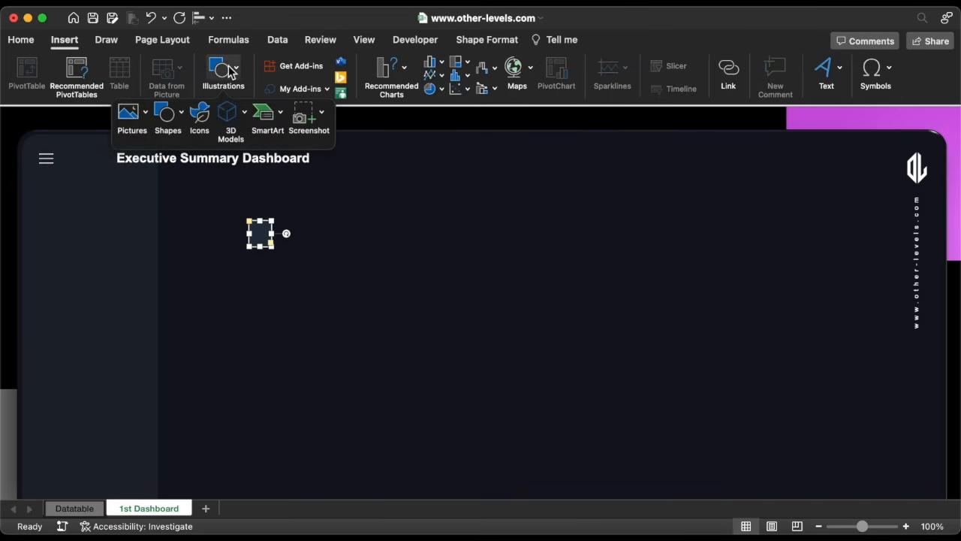
left_click(200, 121)
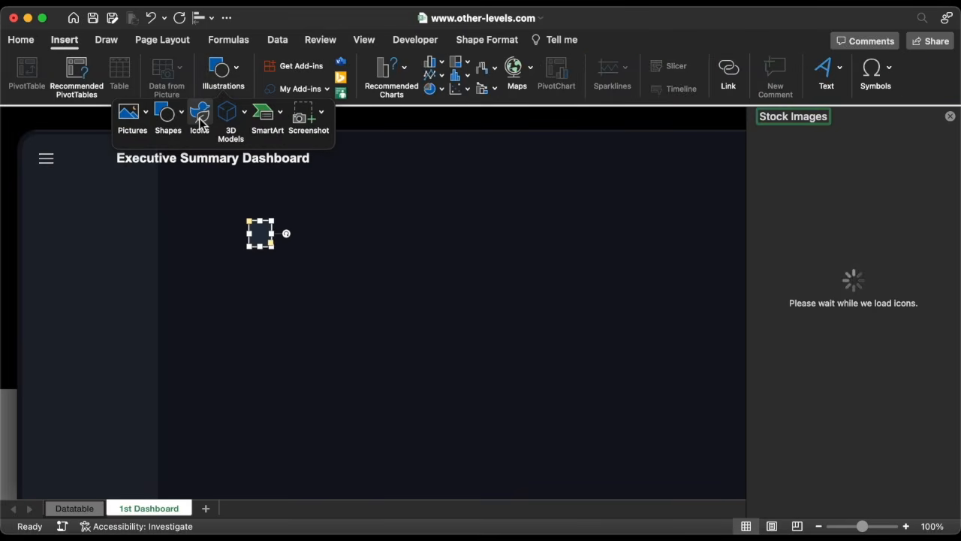
type("arrow")
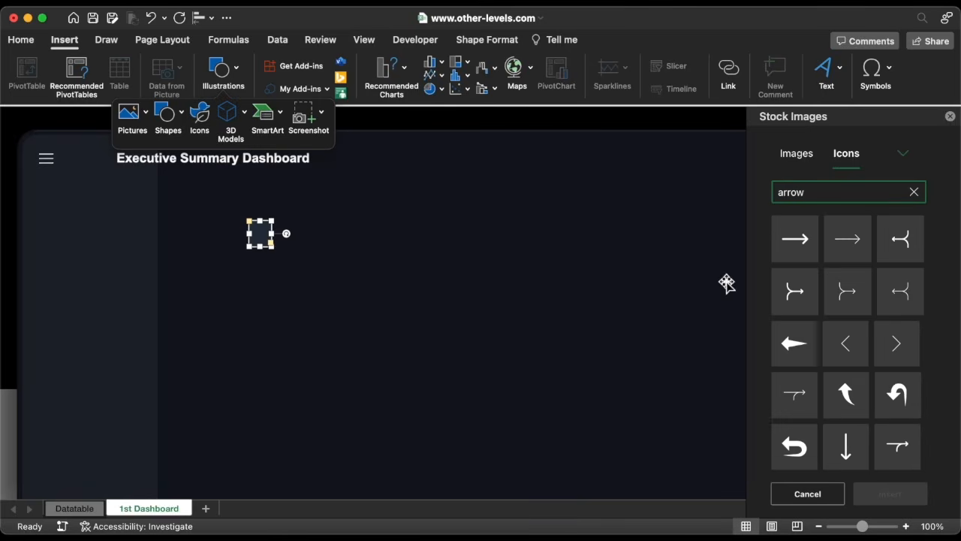
left_click(899, 339)
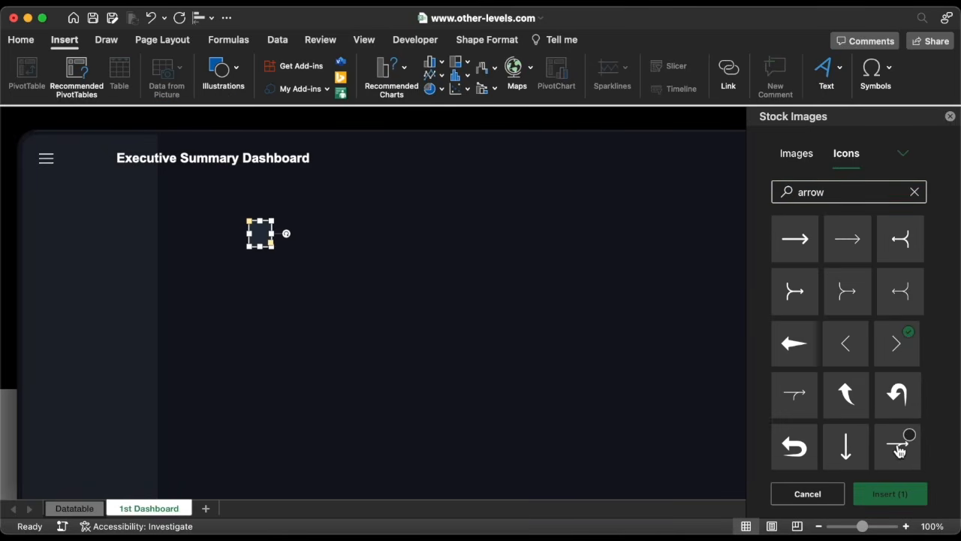
left_click(890, 493)
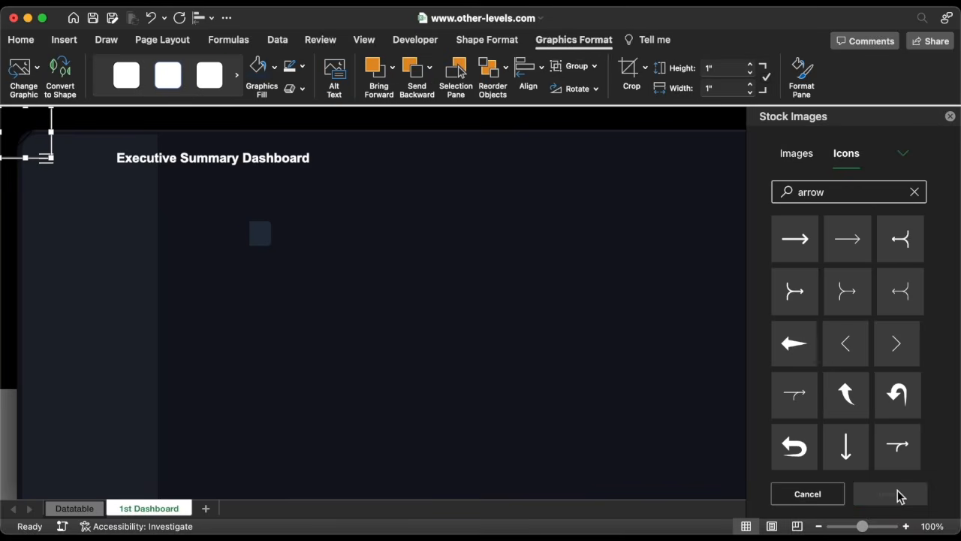
left_click(951, 117)
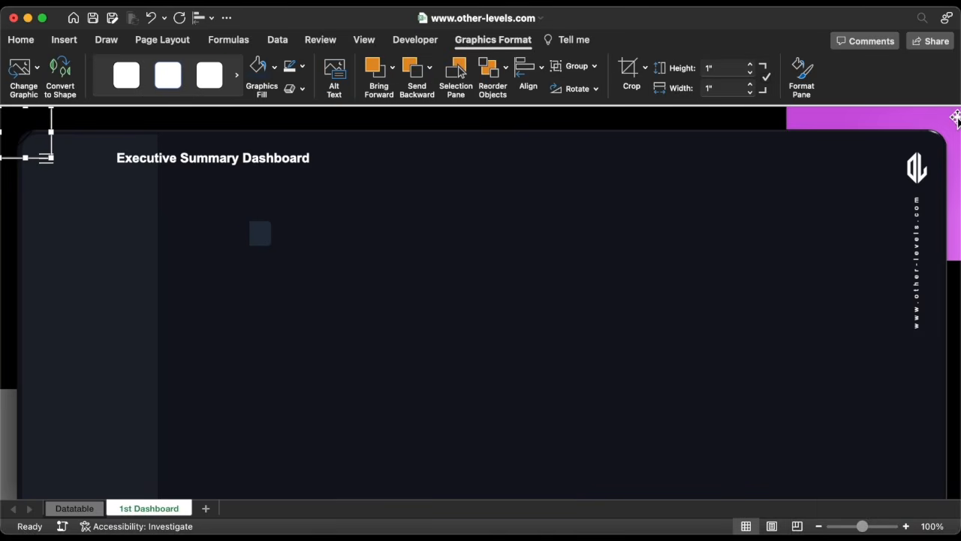
Move the chevron icon onto the square and fill it white.
left_click_drag(17, 126, 273, 228)
left_click(274, 68)
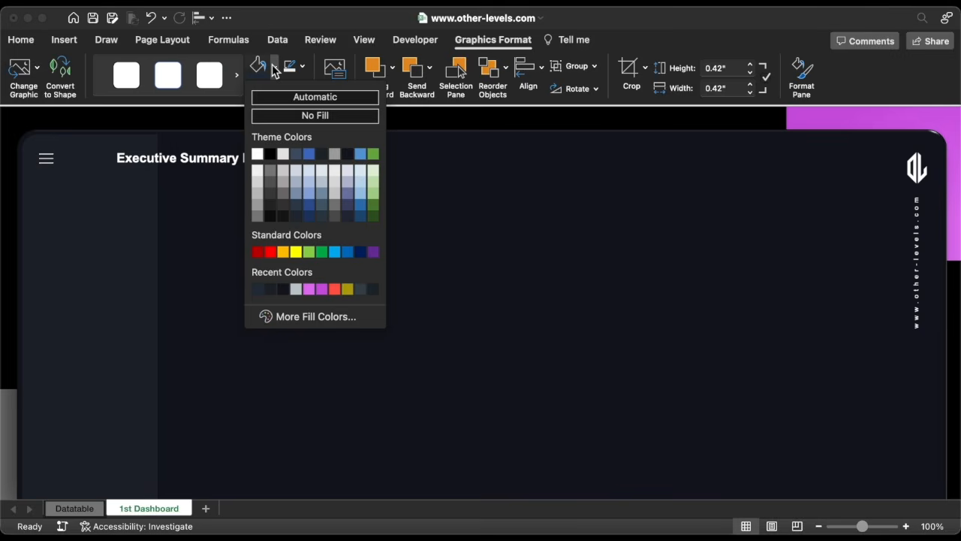
left_click(259, 152)
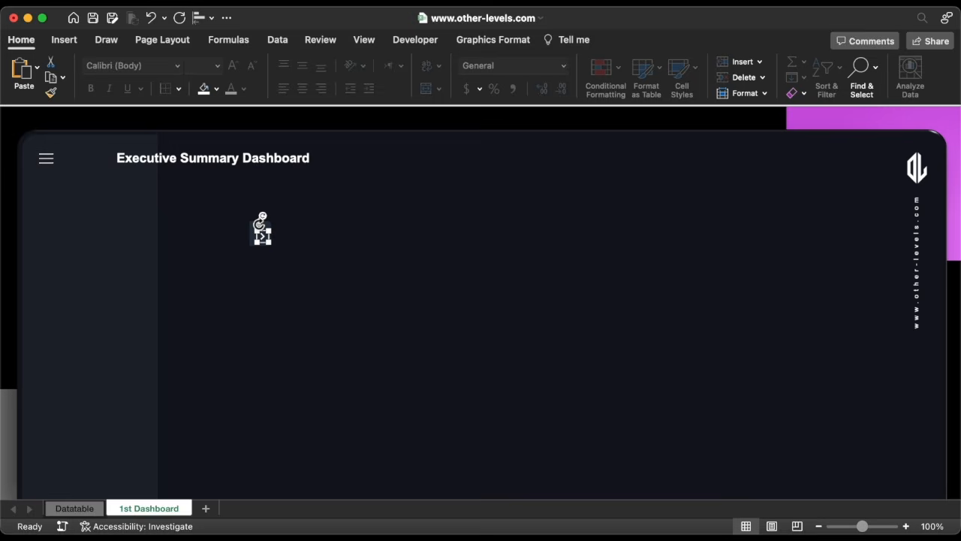
Center the icon on the square horizontally and vertically, then group the two objects.
left_click(259, 227)
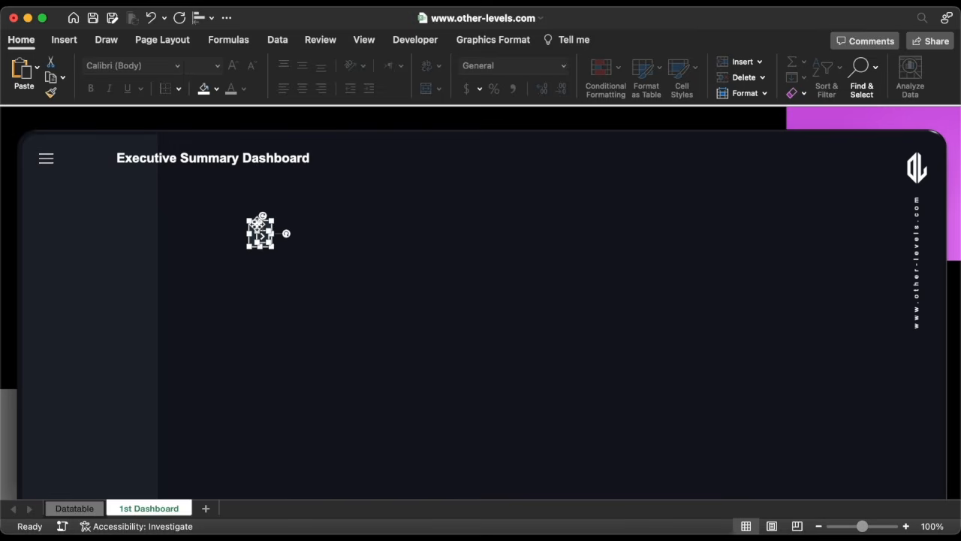
left_click(200, 18)
left_click(231, 71)
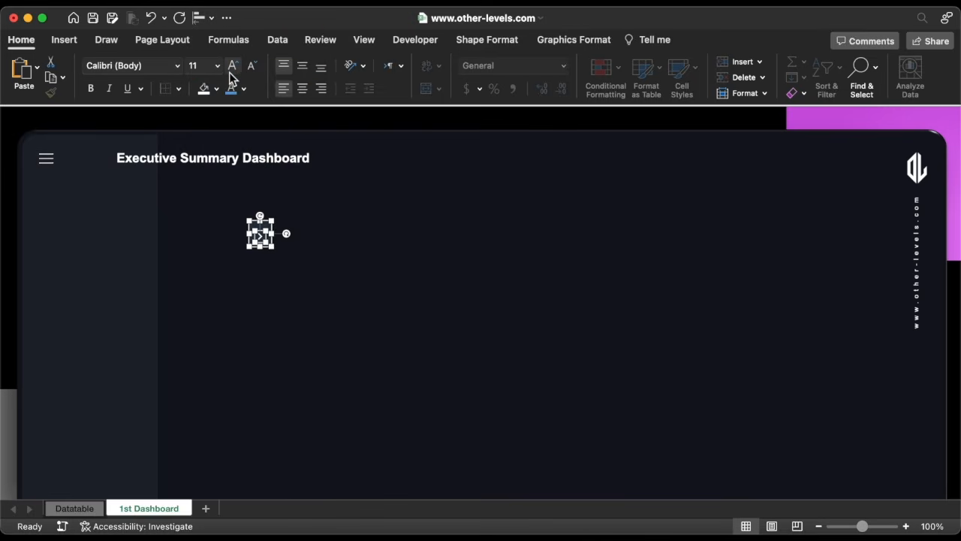
left_click(203, 18)
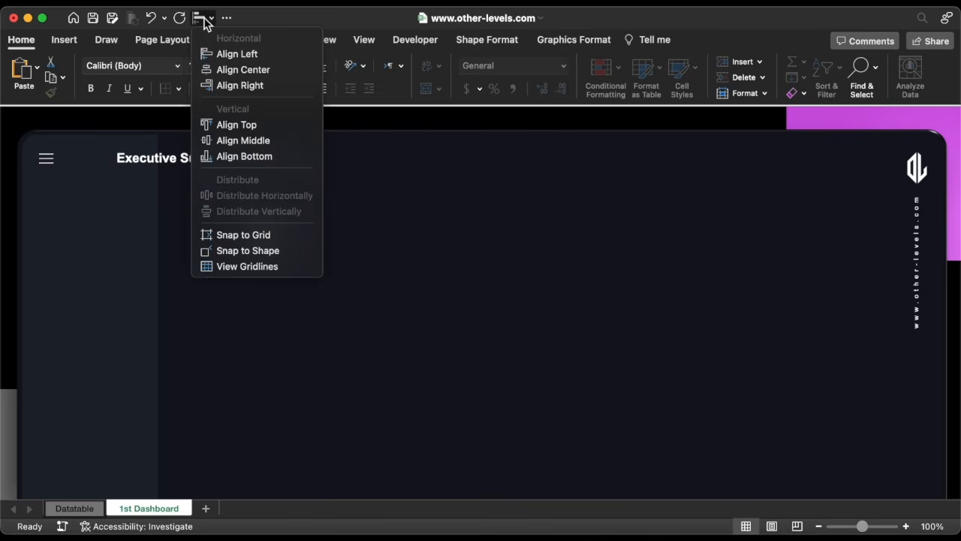
left_click(240, 141)
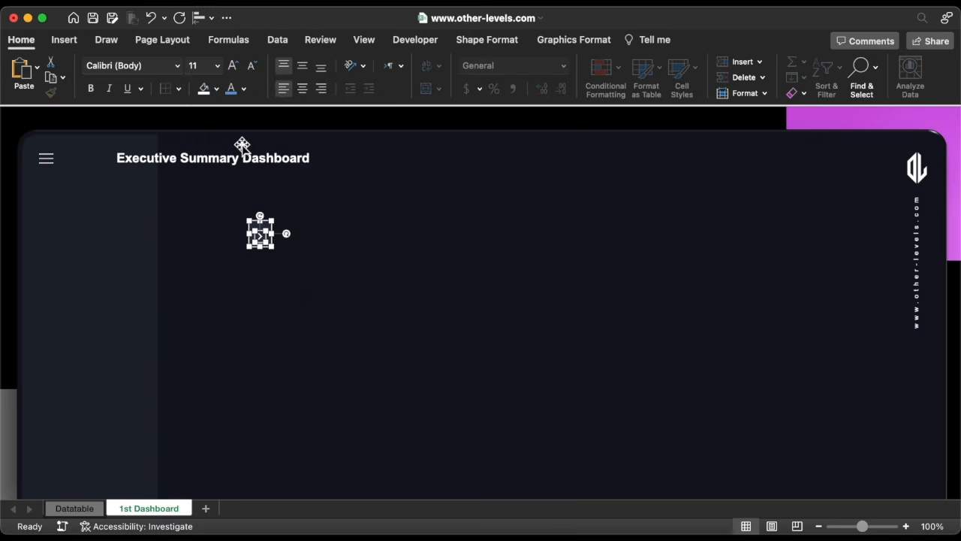
right_click(261, 239)
mouse_move(298, 298)
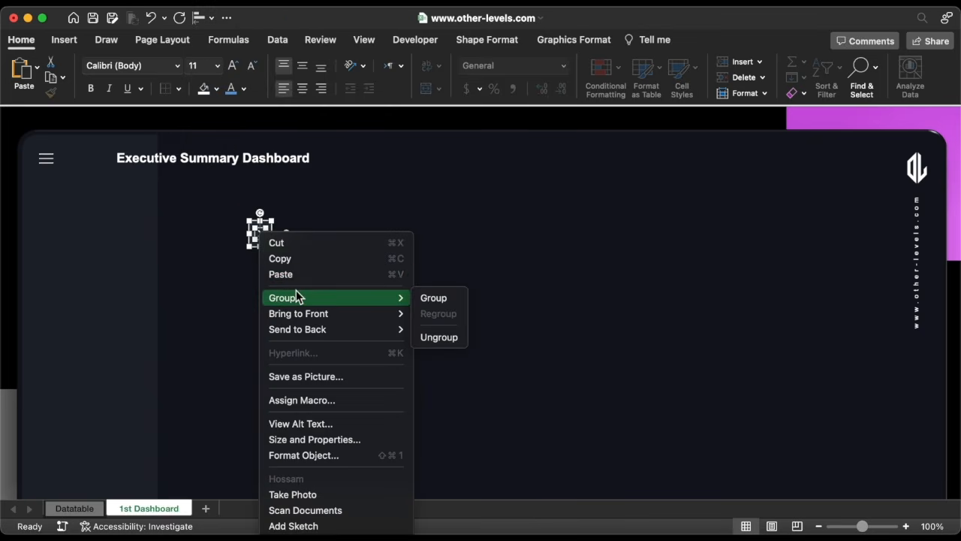
left_click(432, 298)
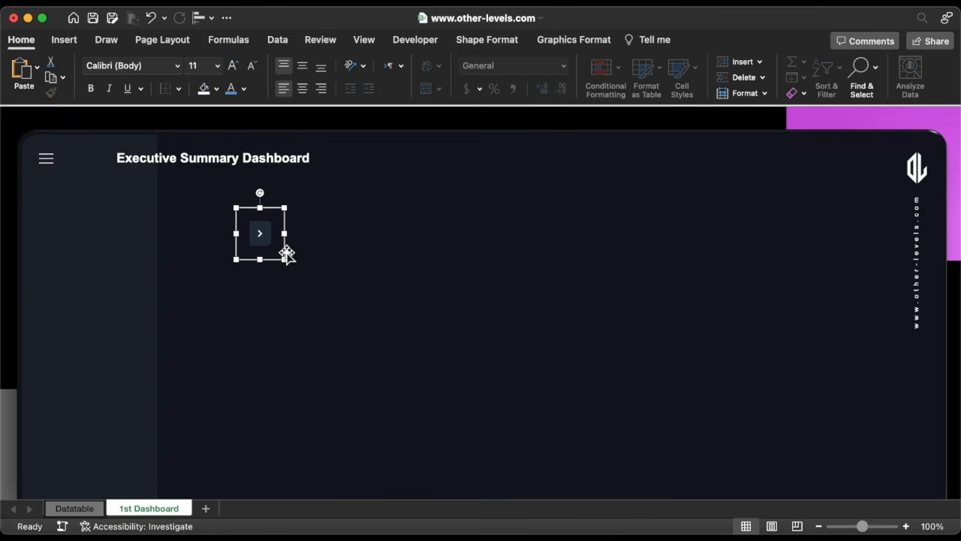
Move the grouped button next to the menu icon and set its width to 0.38 inches.
left_click_drag(281, 253, 123, 175)
left_click(106, 168)
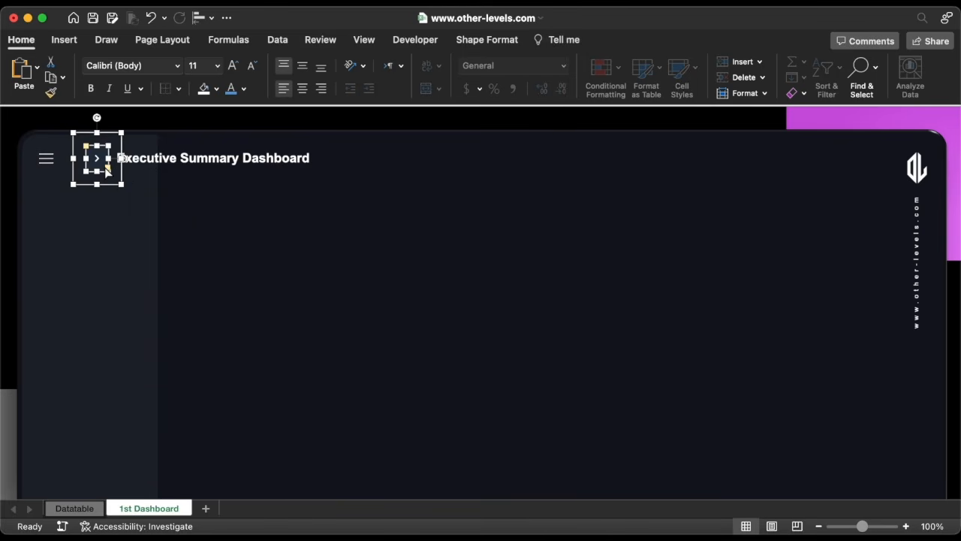
left_click(486, 40)
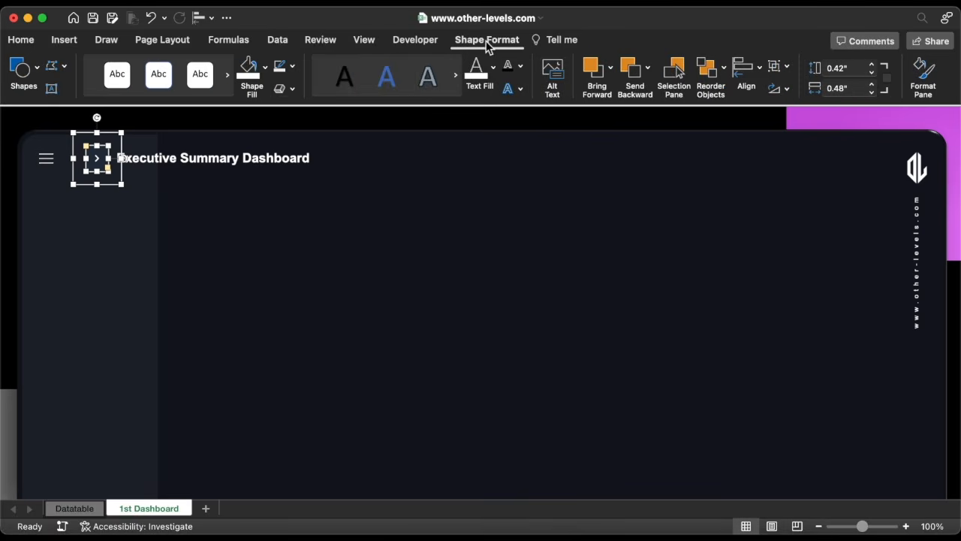
left_click(842, 88)
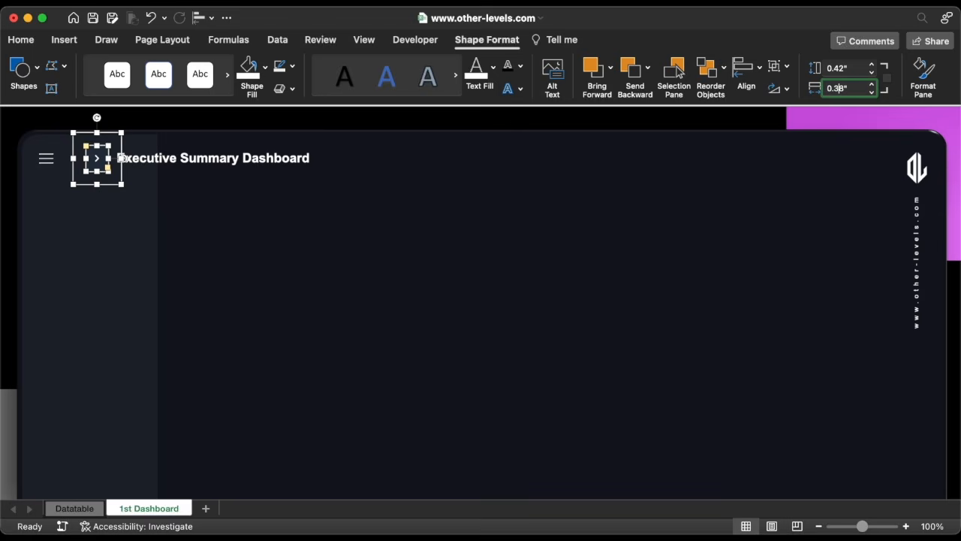
type("3")
key("Return")
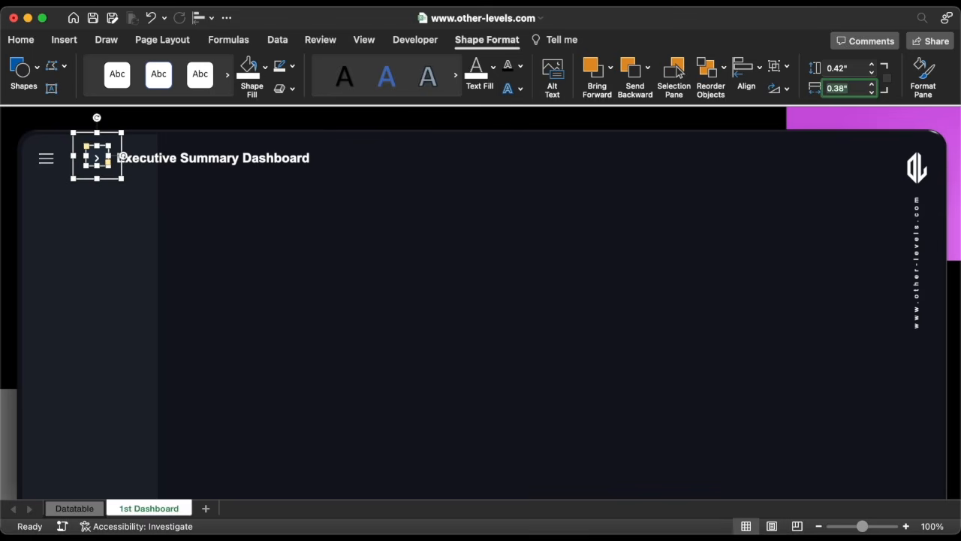
Re-center the chevron icon inside the resized square horizontally and vertically.
left_click(103, 160)
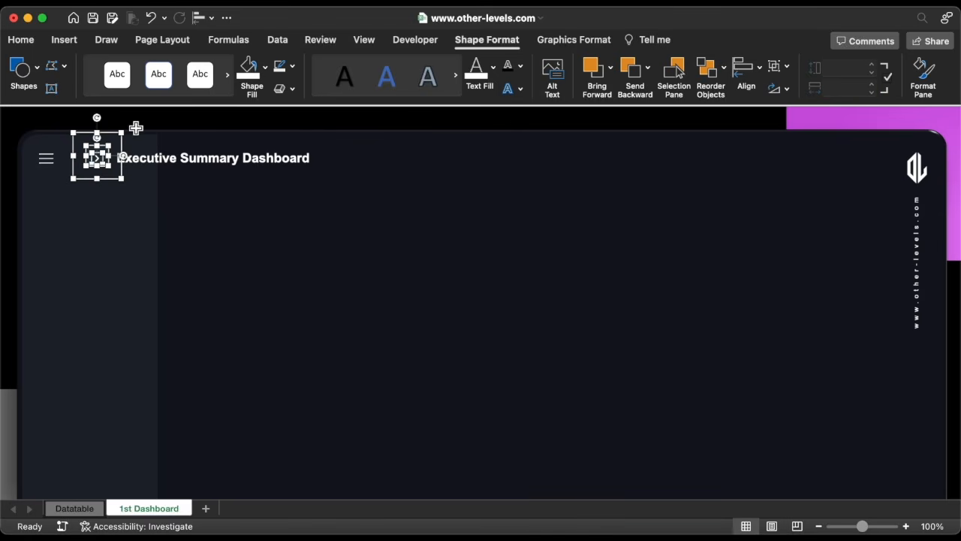
left_click(199, 20)
left_click(241, 71)
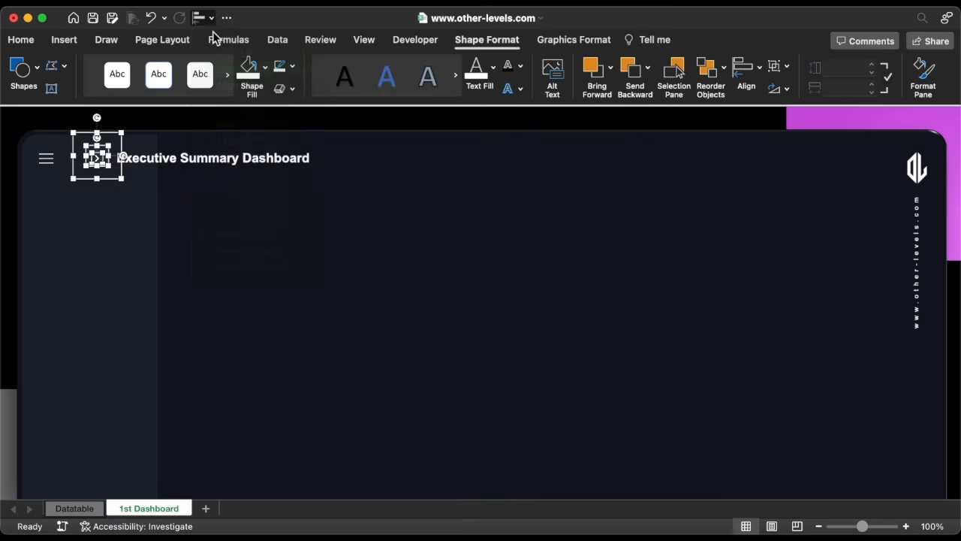
left_click(200, 20)
left_click(254, 142)
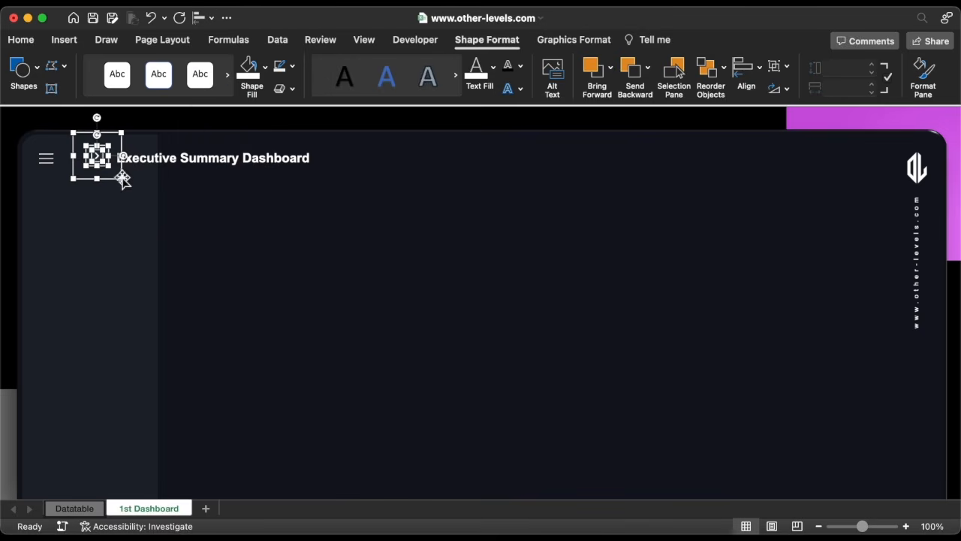
Move the chevron button over the menu icon and flip it horizontally.
left_click(109, 182)
left_click_drag(109, 182, 88, 182)
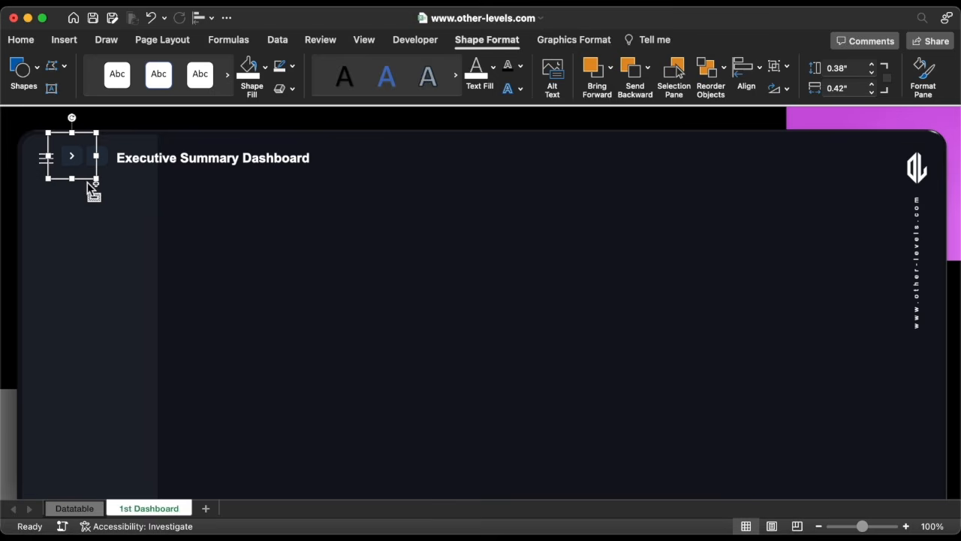
left_click(778, 89)
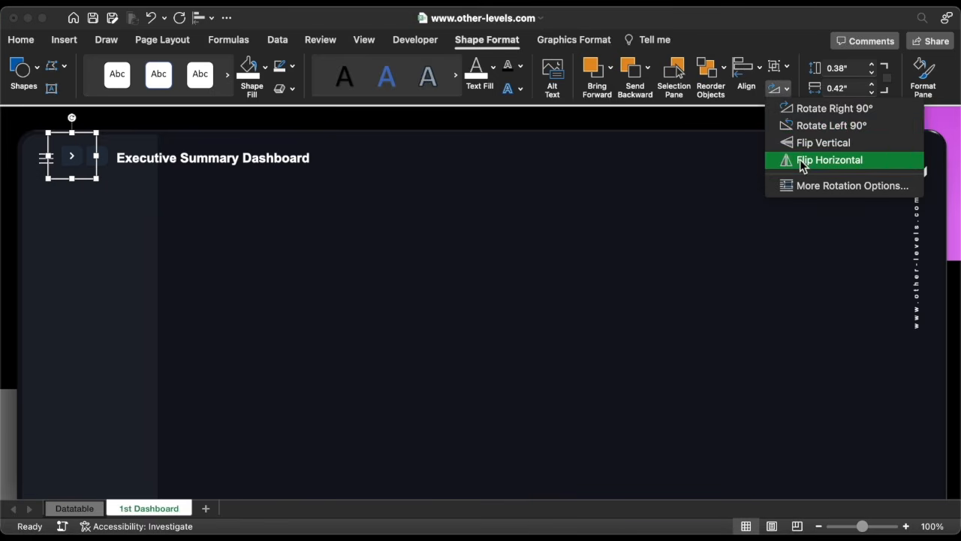
left_click(802, 162)
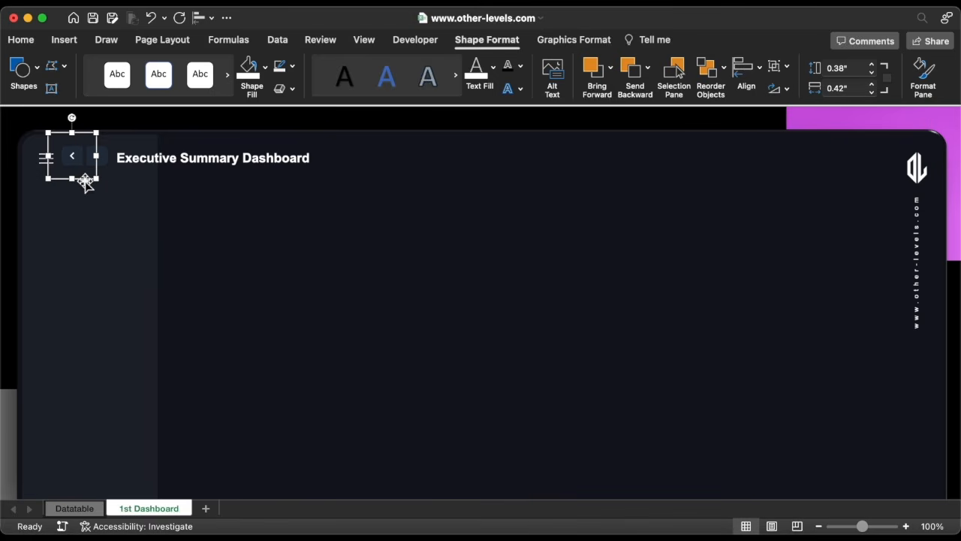
Nudge the chevron button slightly right and down to line it up with the menu icon.
key("Right")
key("Right")
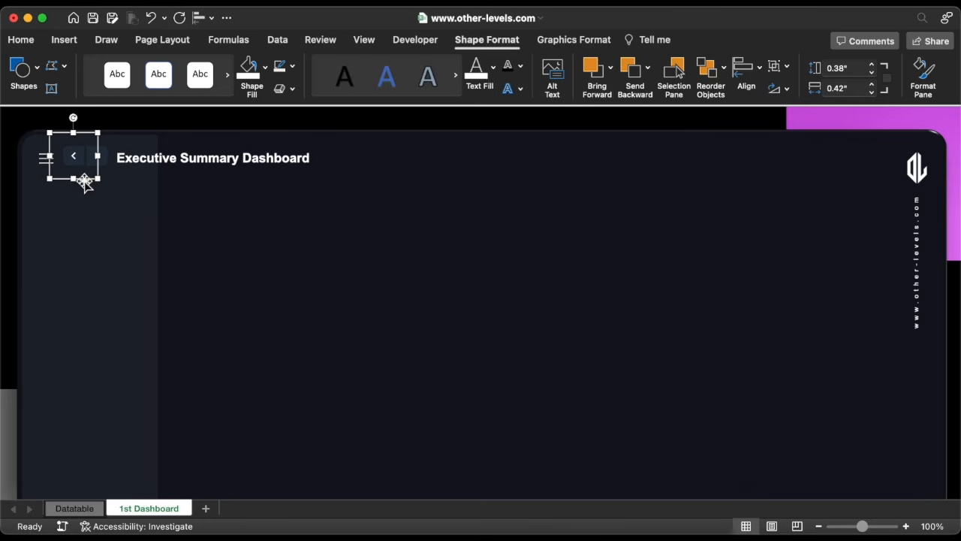
left_click(108, 158, "shift")
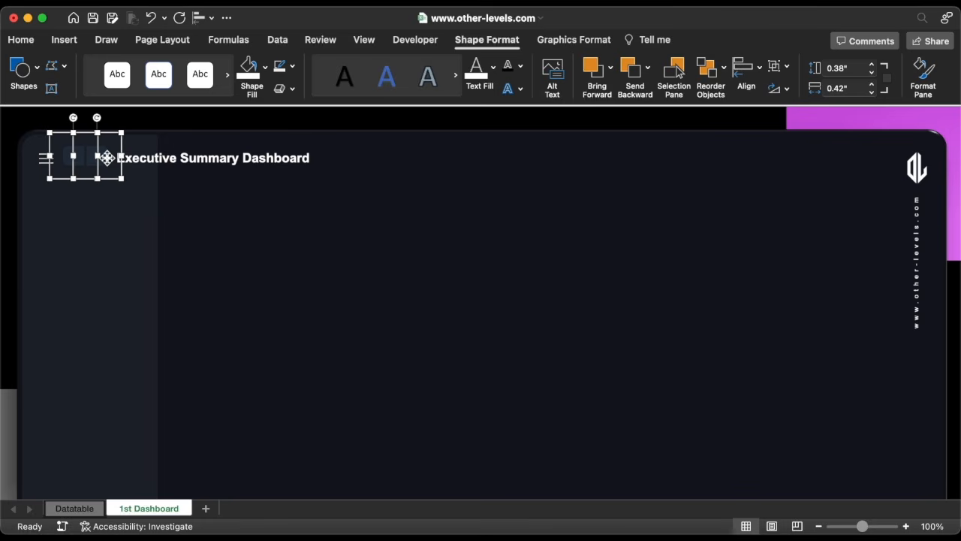
key("Down")
key("Down")
key("Down")
left_click(111, 184, "shift")
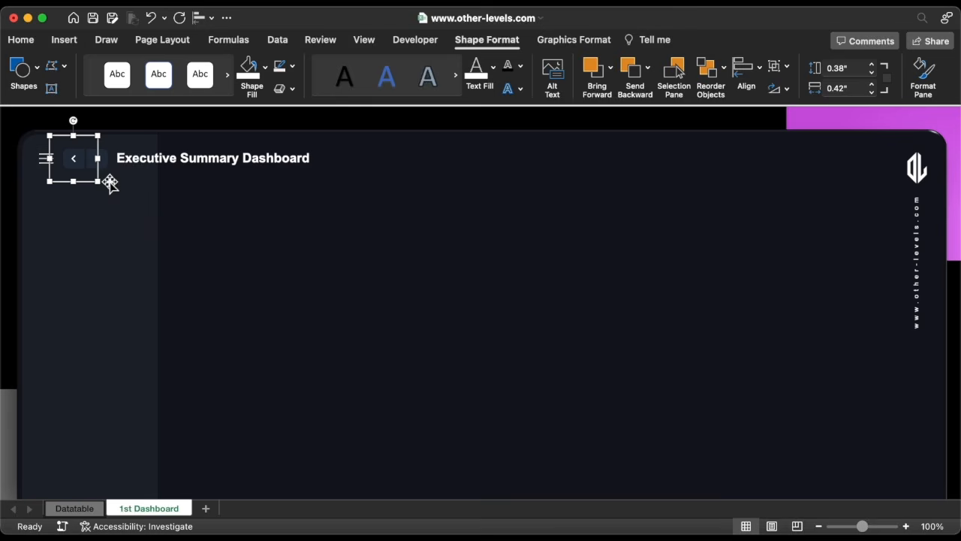
Hyperlink the back chevron button to the '1st Dashboard' sheet with the ScreenTip "1st Dashboard".
right_click(87, 183)
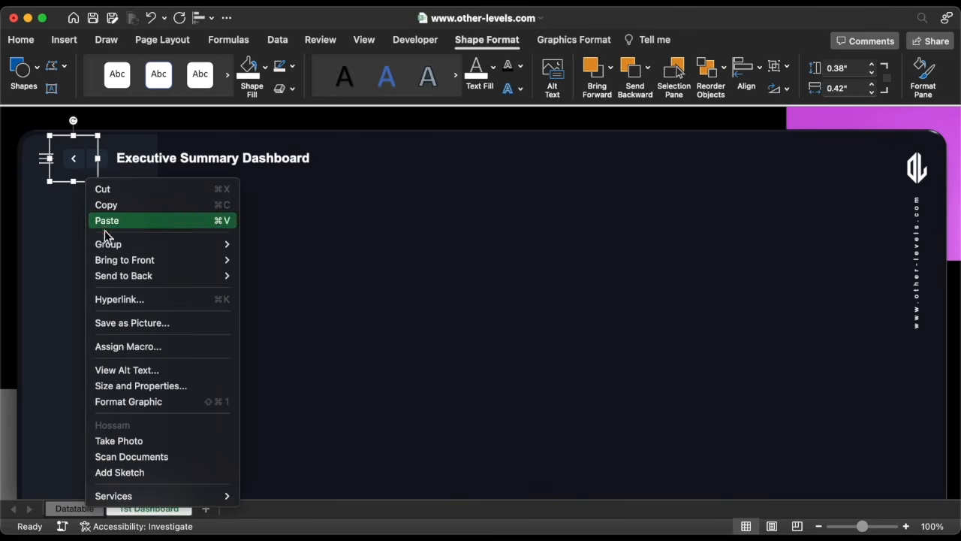
left_click(124, 301)
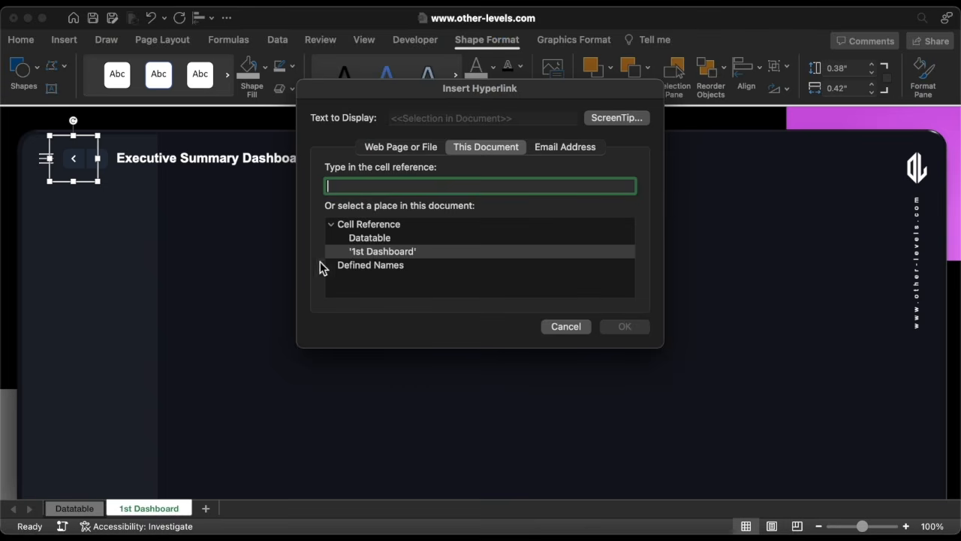
left_click(376, 252)
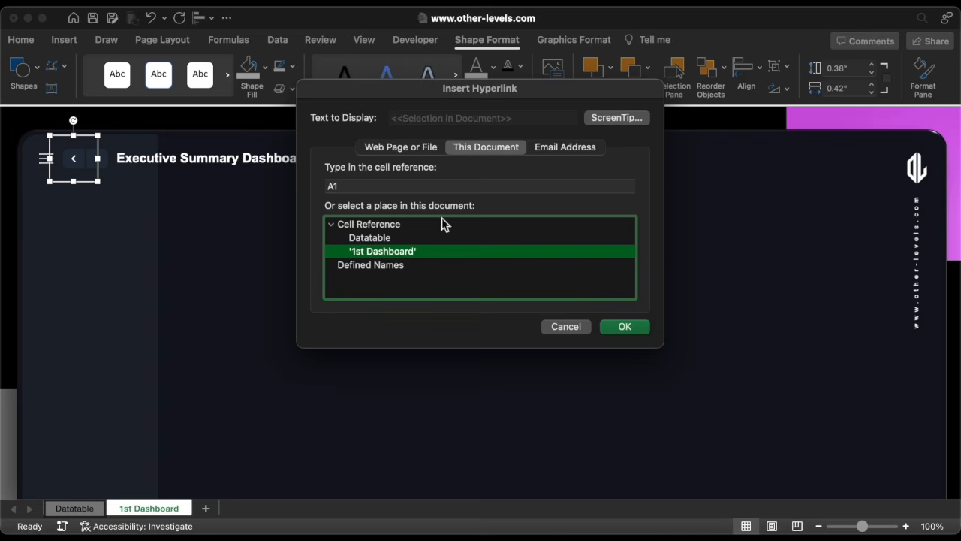
left_click(601, 120)
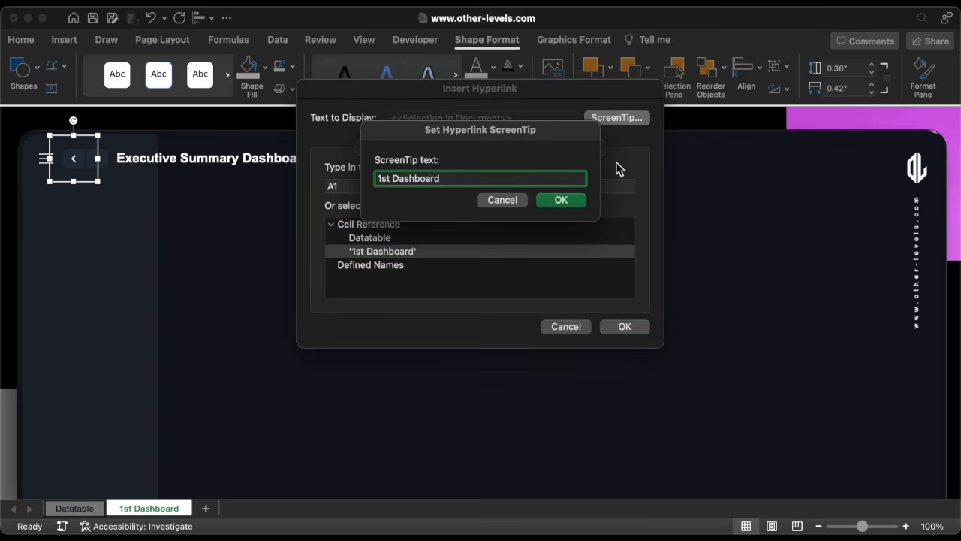
left_click(571, 200)
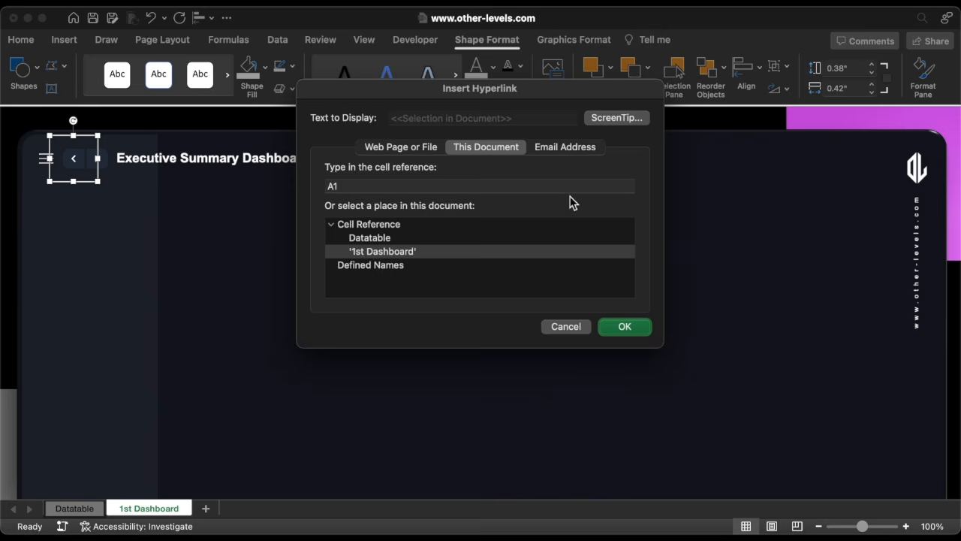
left_click(627, 327)
Select every object on the dashboard sheet and group them into one object.
key("super+a")
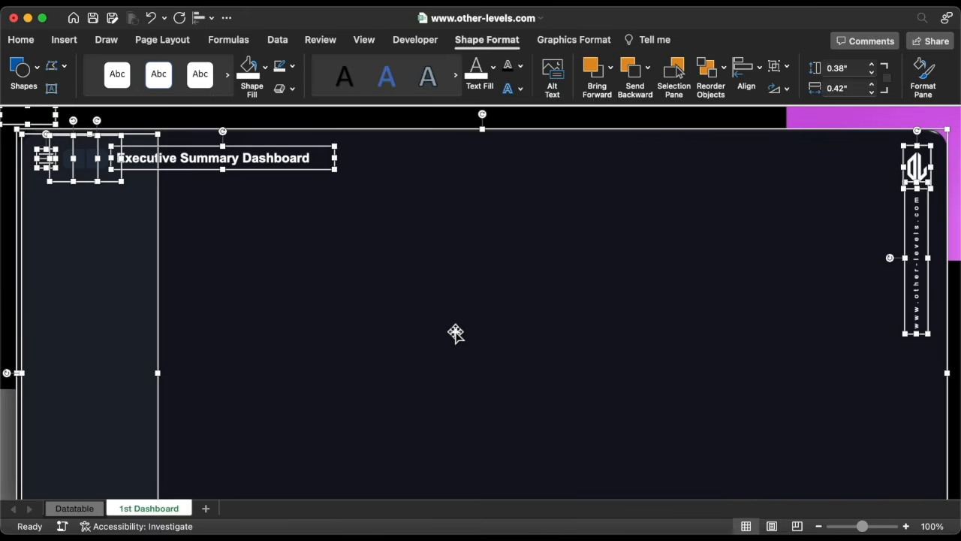
key("super+1")
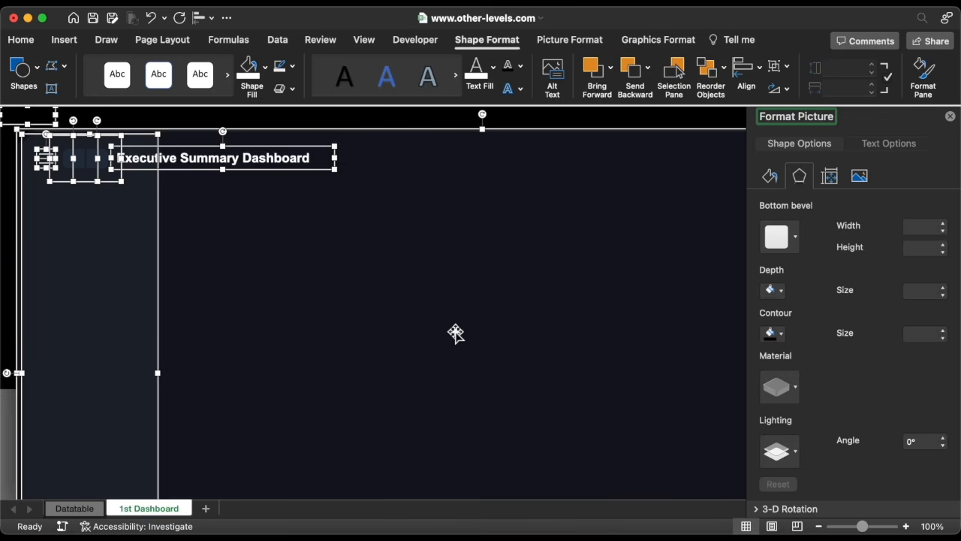
left_click(771, 177)
left_click(831, 177)
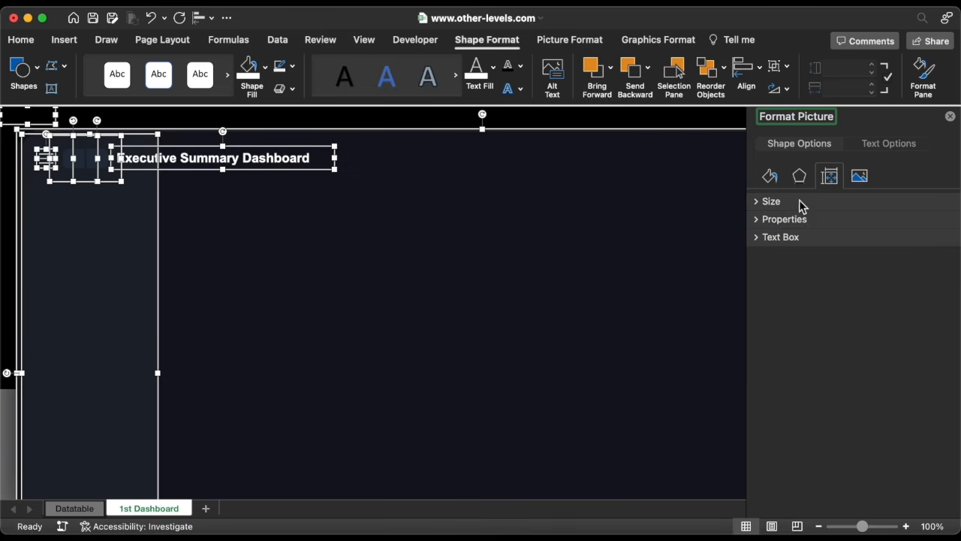
left_click(760, 222)
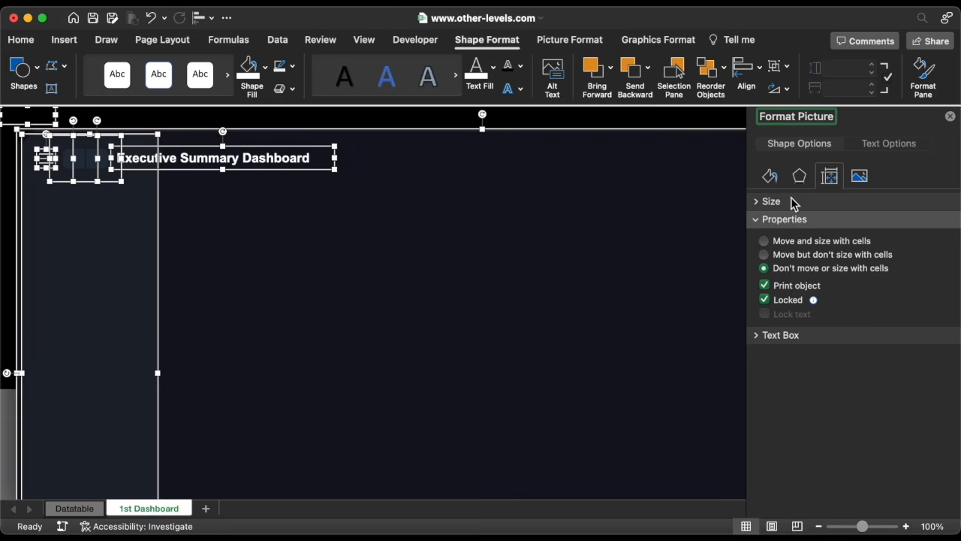
left_click(778, 66)
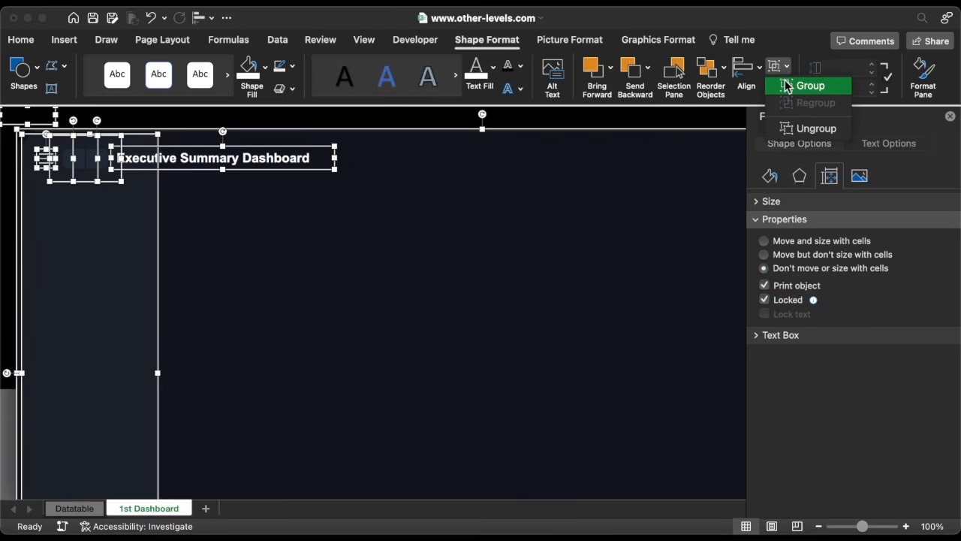
left_click(803, 85)
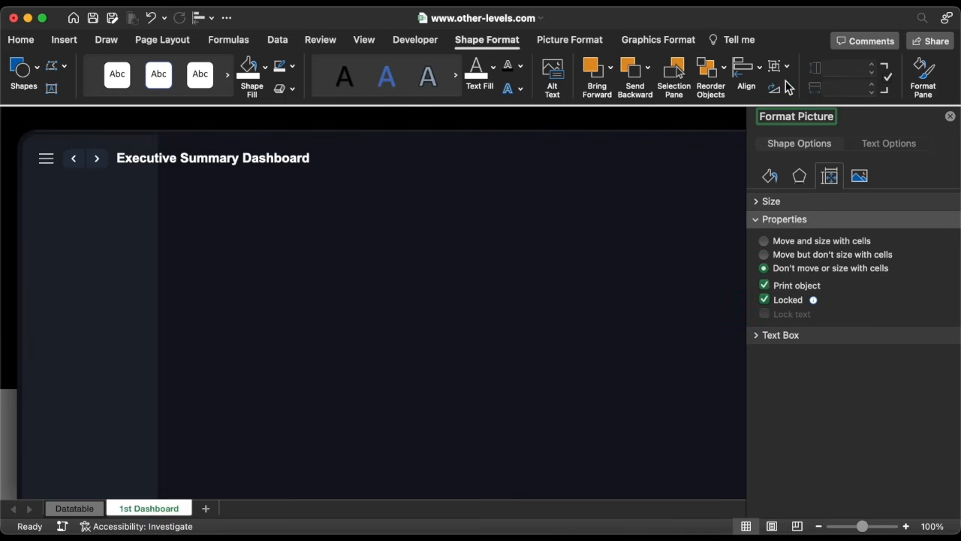
left_click(950, 117)
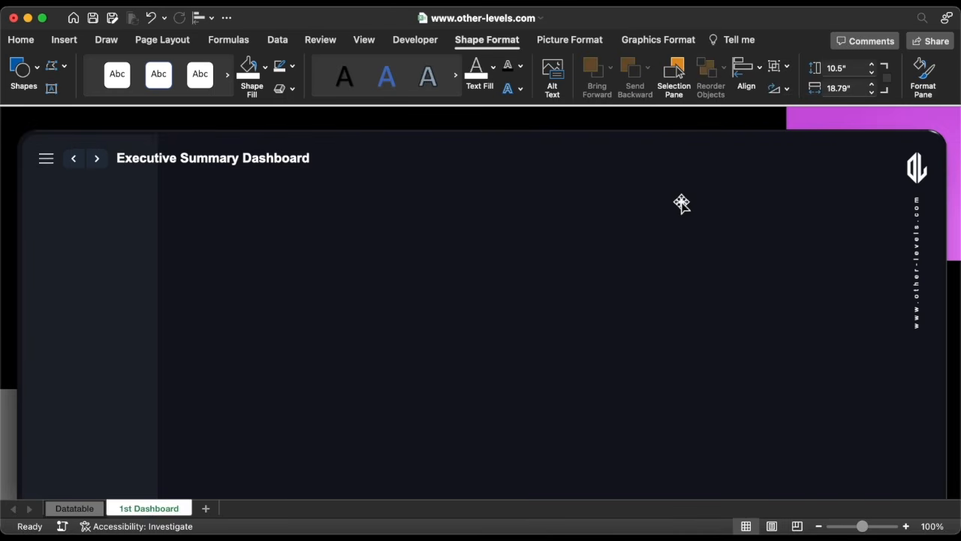
Create a copy of the 1st Dashboard sheet placed at the end of the workbook.
right_click(146, 513)
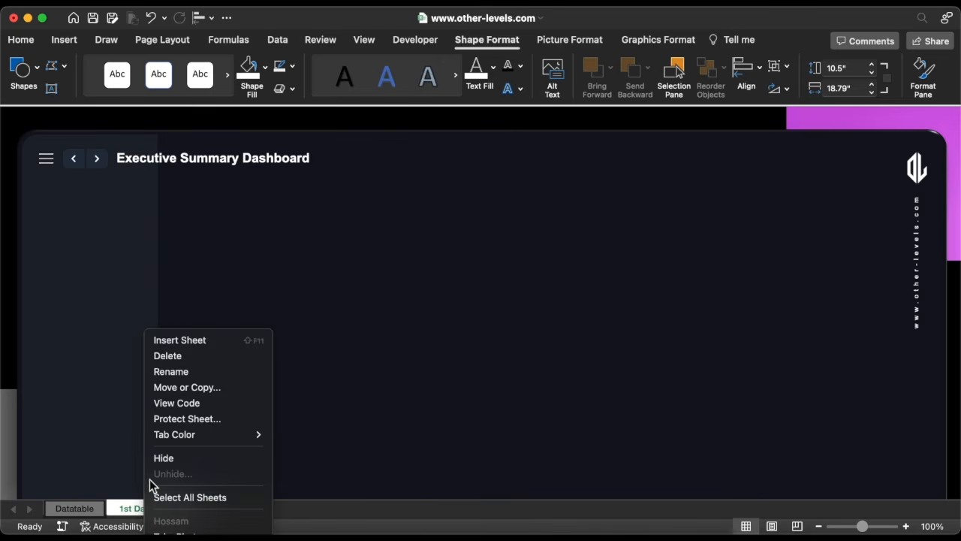
left_click(179, 388)
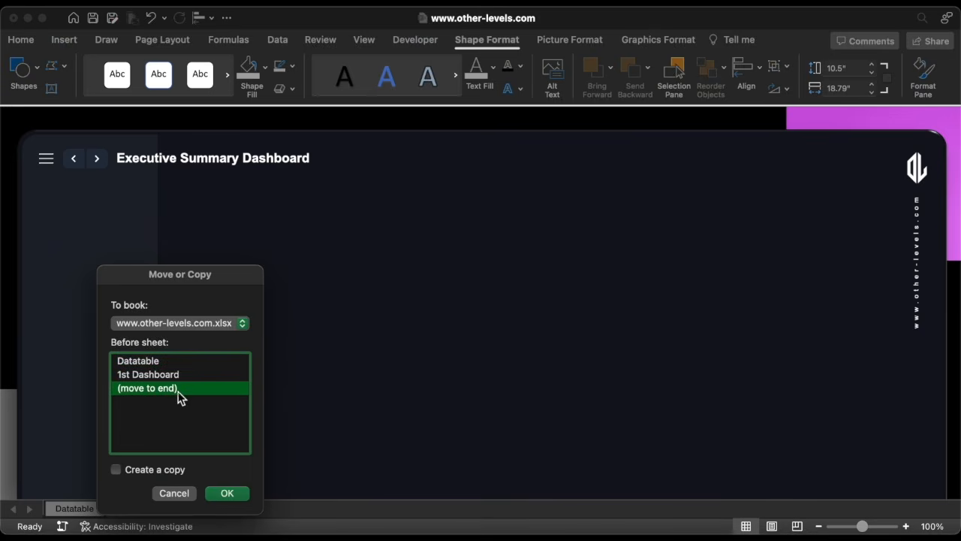
left_click(146, 469)
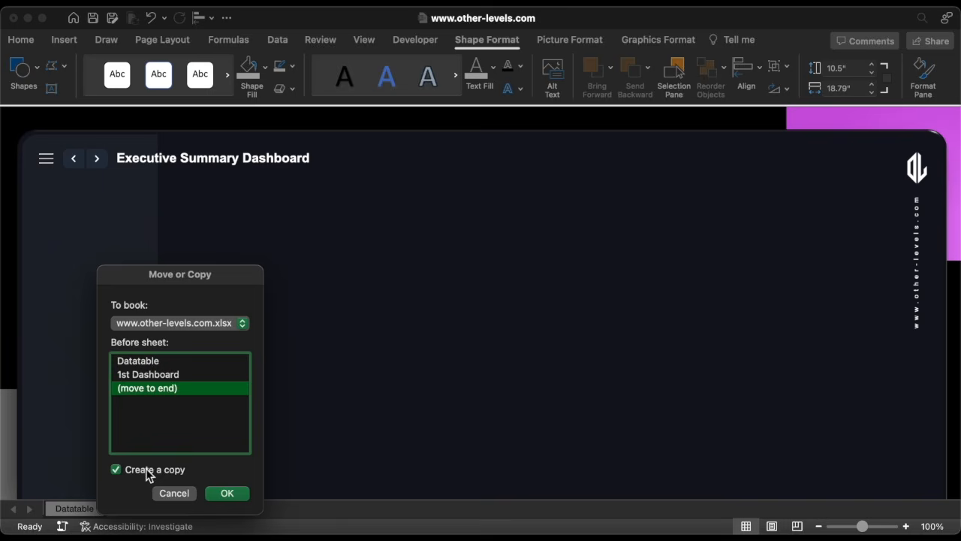
left_click(228, 494)
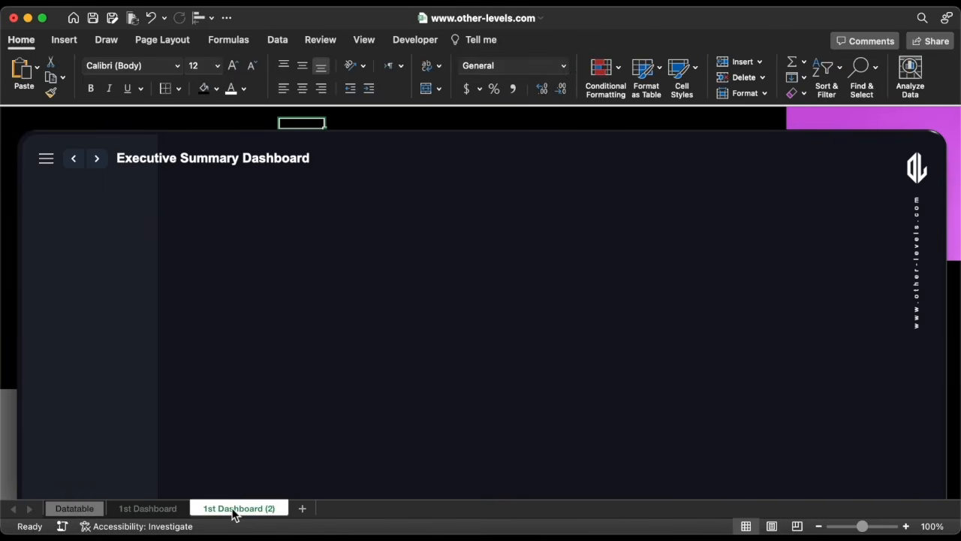
Rename the copied sheet as 2nd Dashboard.
right_click(233, 513)
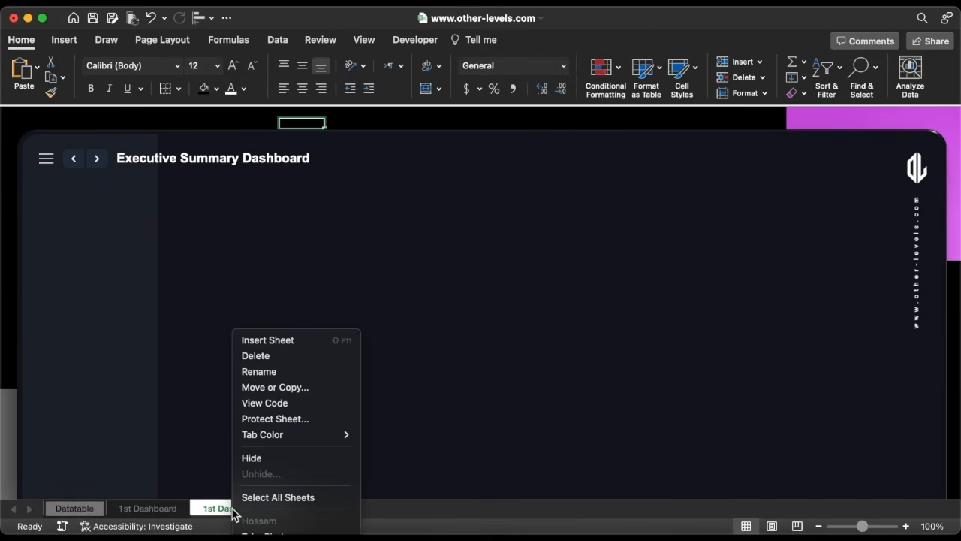
left_click(259, 373)
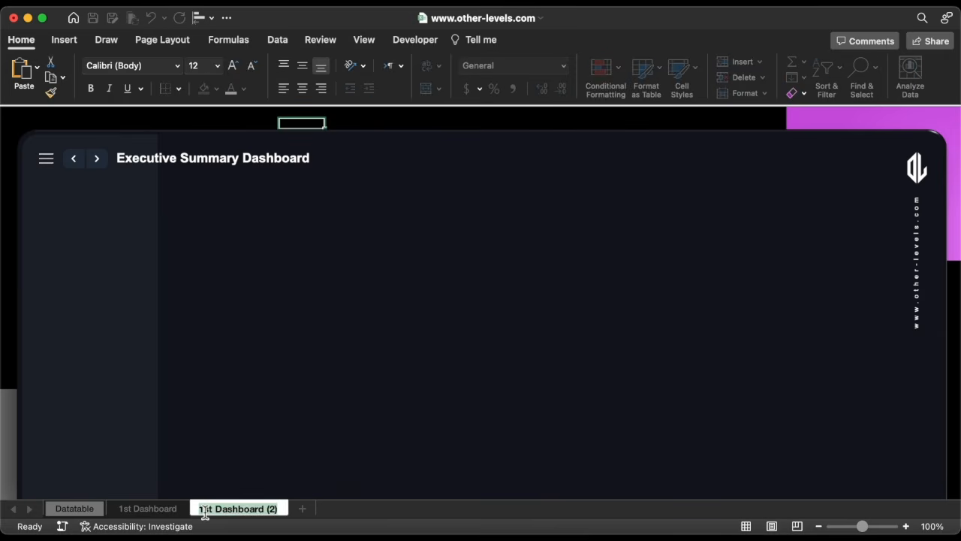
type("2nd Dashboard")
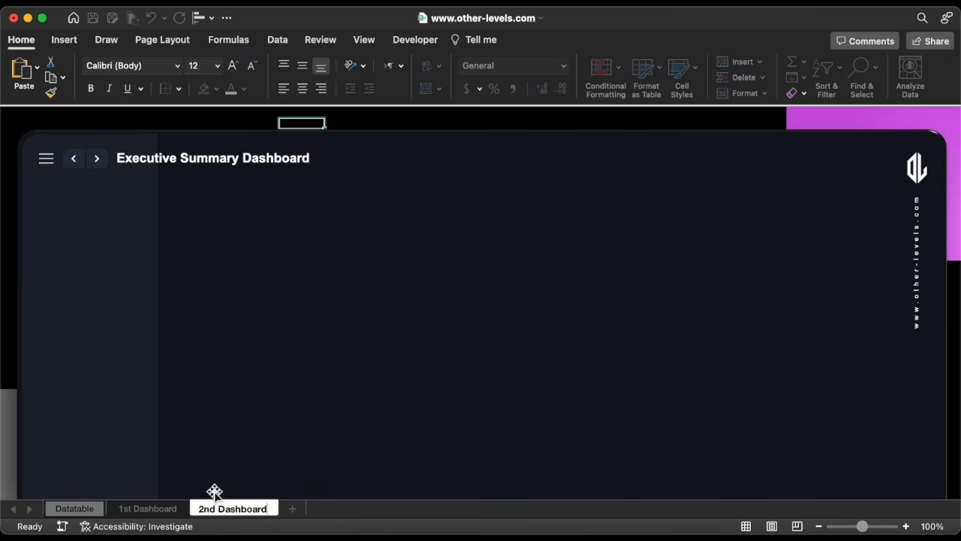
key("Return")
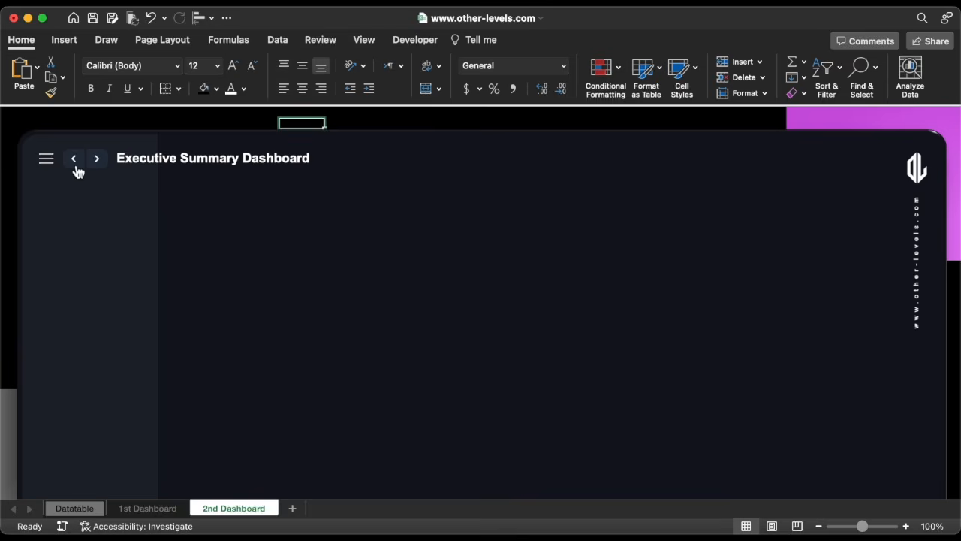
On 1st Dashboard, hyperlink the forward chevron button to the '2nd Dashboard' sheet with the ScreenTip "2nd Dashboard".
left_click(77, 169)
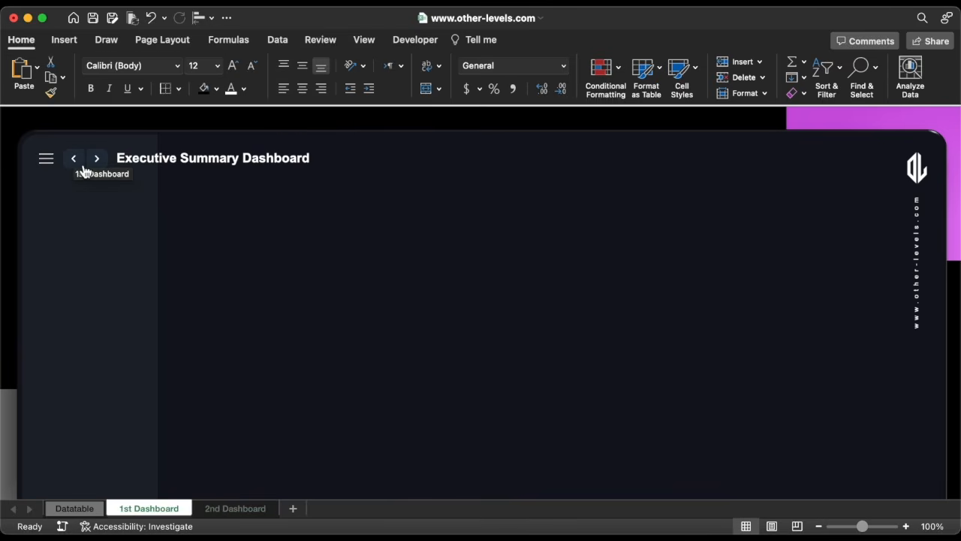
right_click(100, 159)
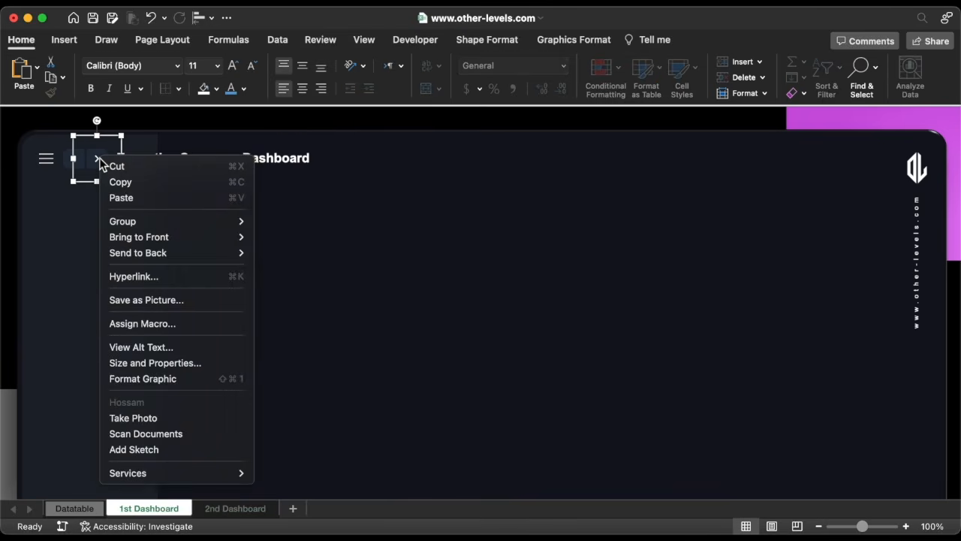
left_click(134, 276)
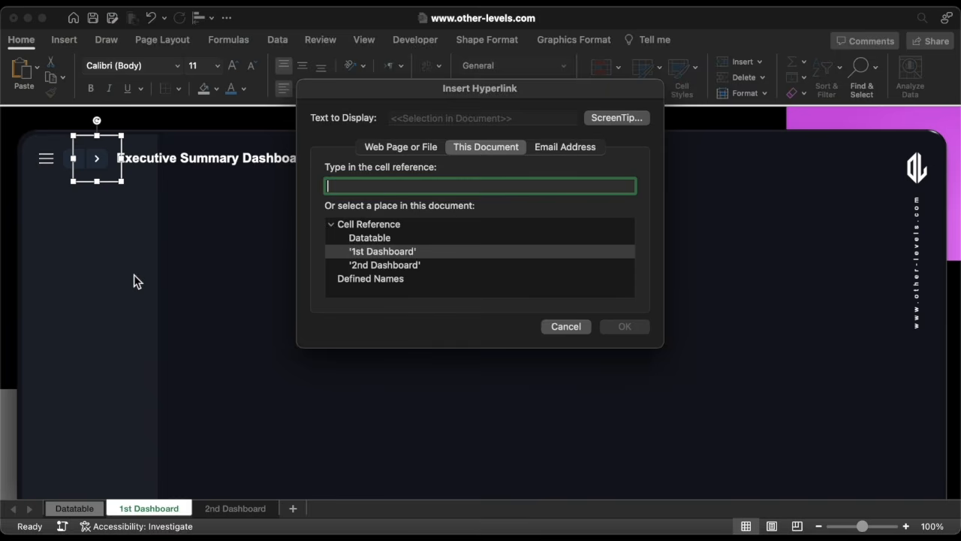
left_click(364, 267)
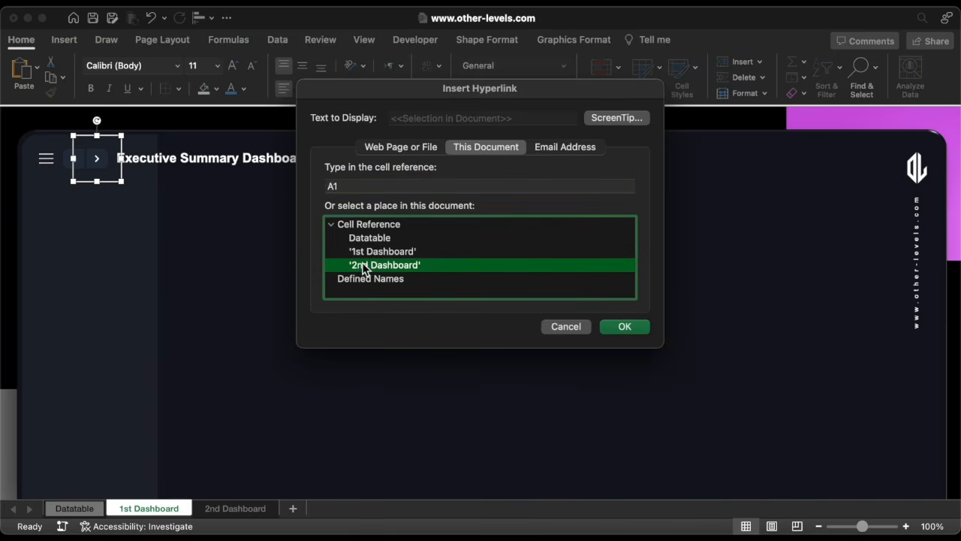
left_click(614, 118)
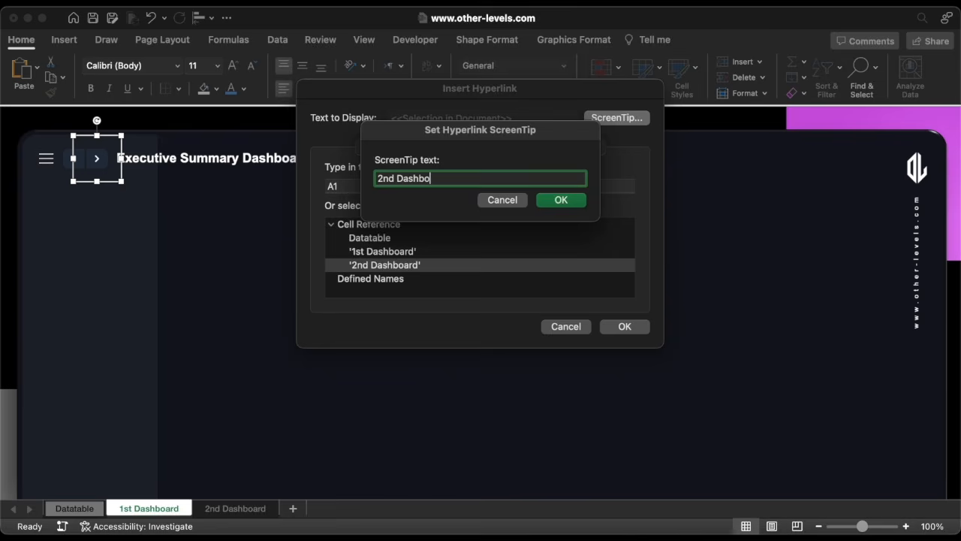
left_click(562, 200)
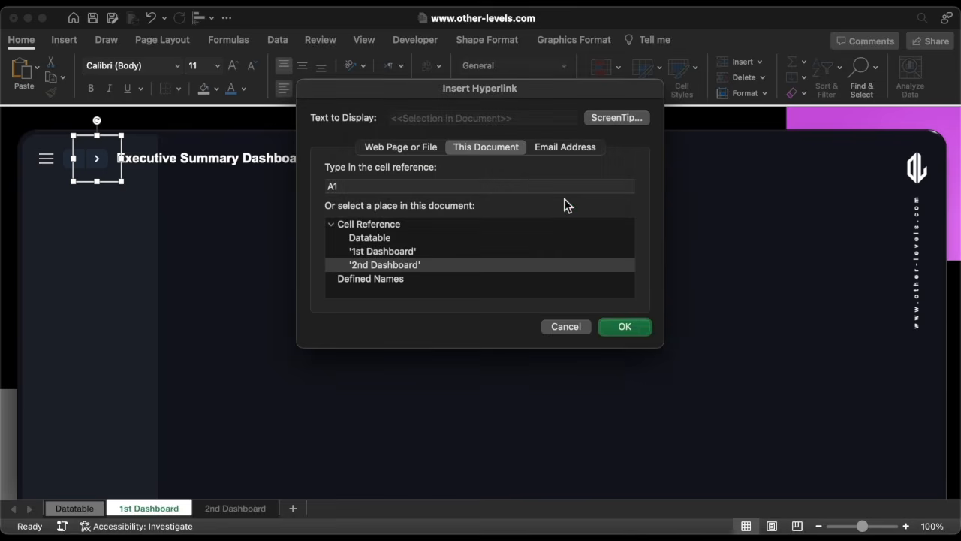
left_click(627, 327)
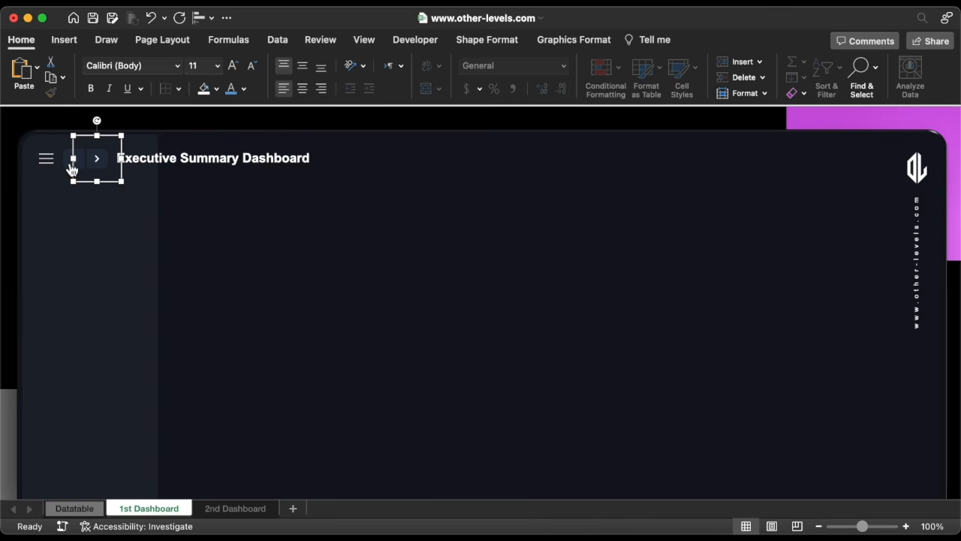
Test the forward and back chevron buttons to move between the two dashboard sheets.
left_click(75, 165)
left_click(100, 162)
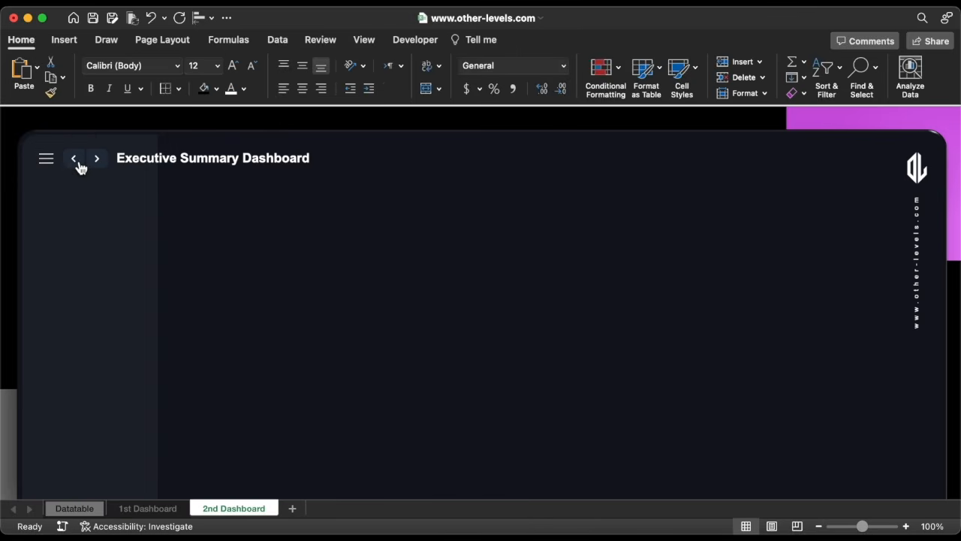
left_click(76, 161)
Add a new worksheet after 2nd Dashboard and rename it Pivottables.
left_click(271, 512)
left_click(294, 513)
right_click(295, 512)
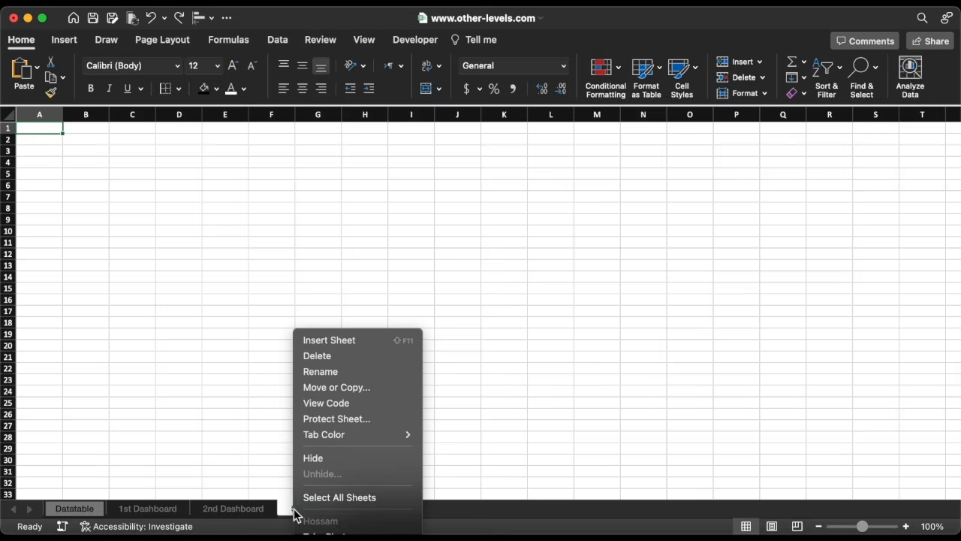
left_click(320, 372)
type("Pivott")
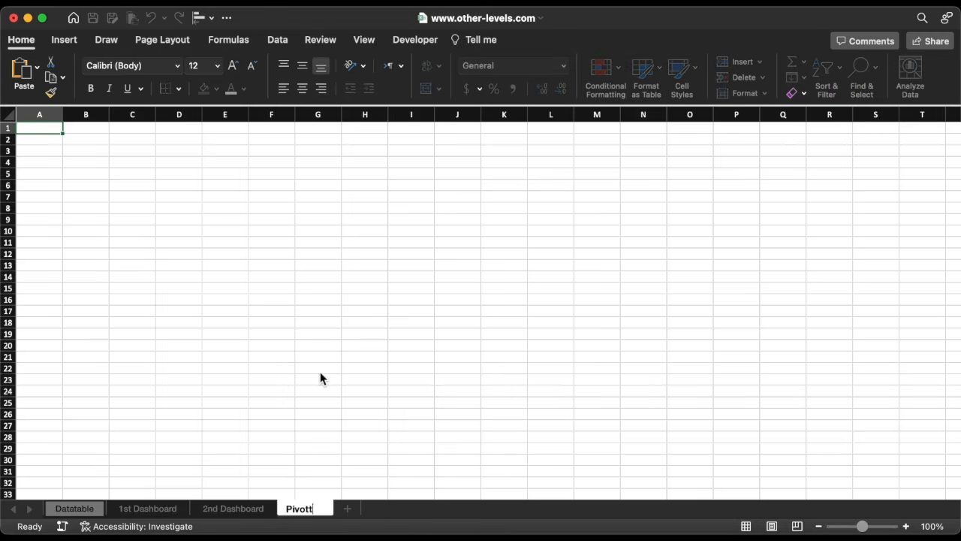
type("ables")
key("Return")
Set a tab colour for the Pivottables sheet.
right_click(313, 514)
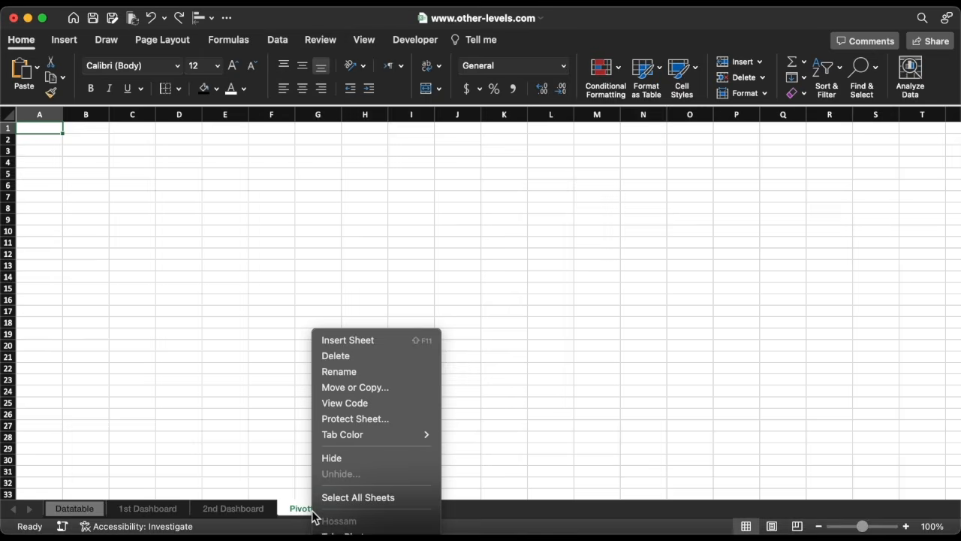
mouse_move(353, 437)
left_click(452, 434)
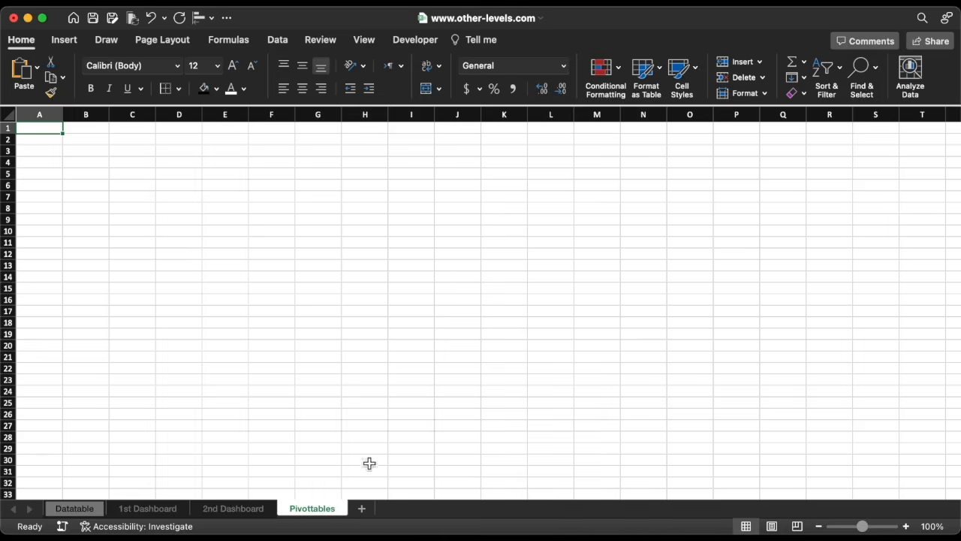
Select the Datatable, 1st Dashboard and 2nd Dashboard sheets together and give their tabs a grey tab colour.
left_click(240, 508)
left_click(144, 510, "shift")
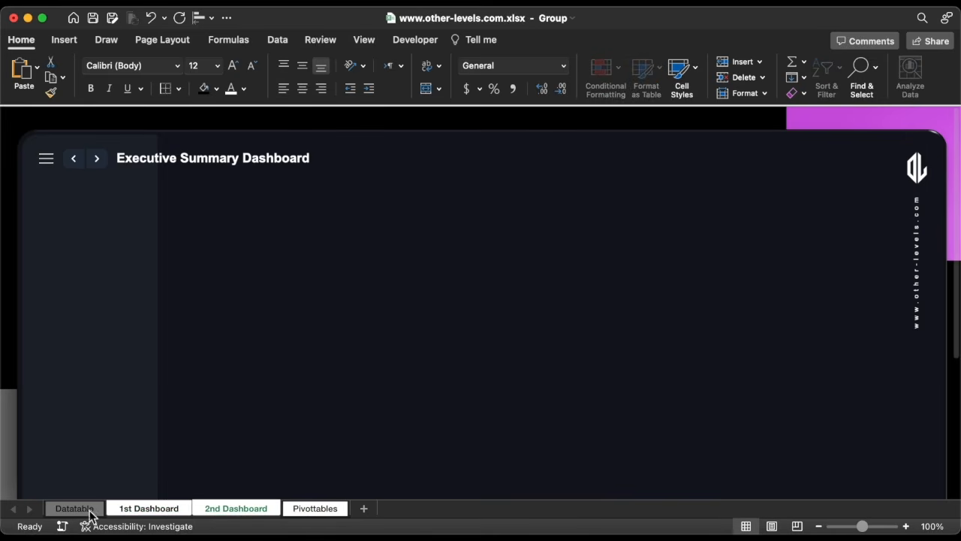
right_click(86, 513)
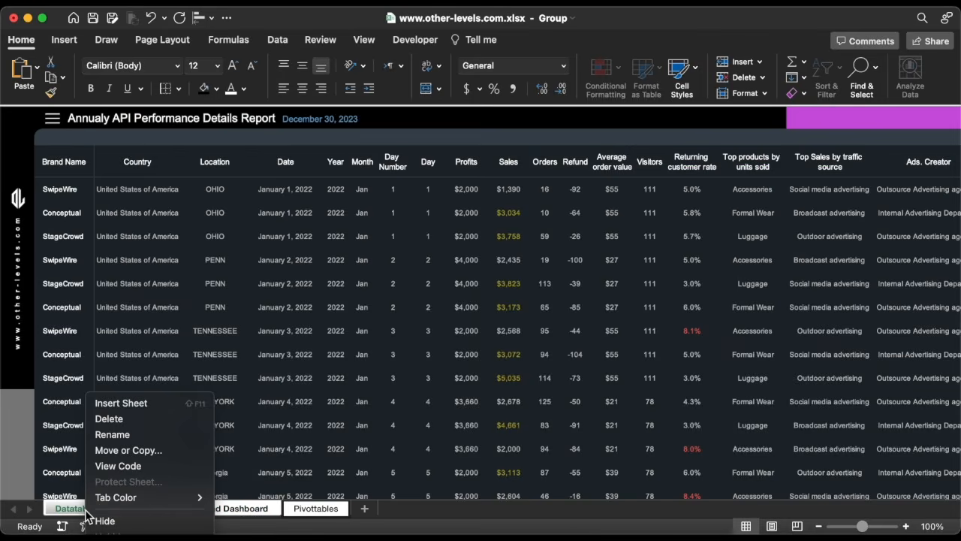
mouse_move(114, 497)
left_click(236, 446)
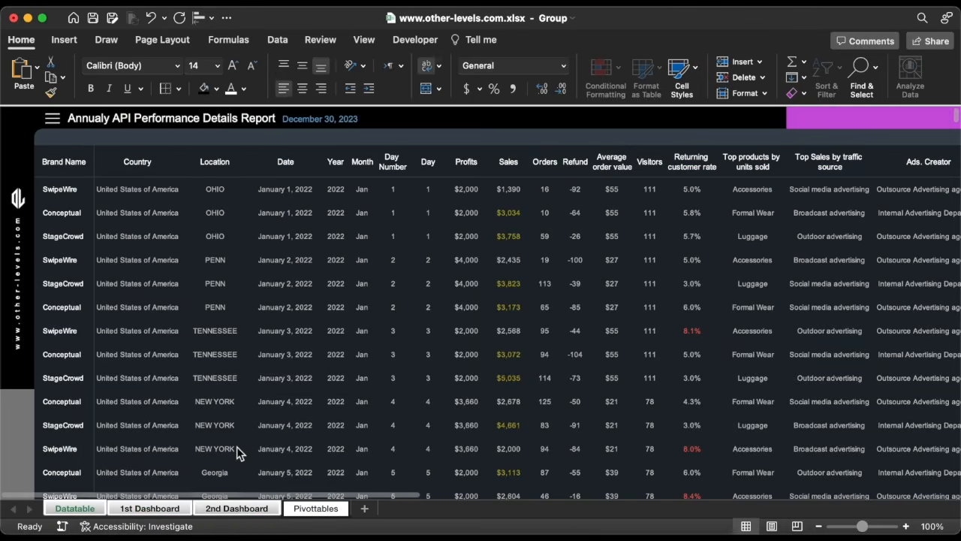
left_click(313, 510)
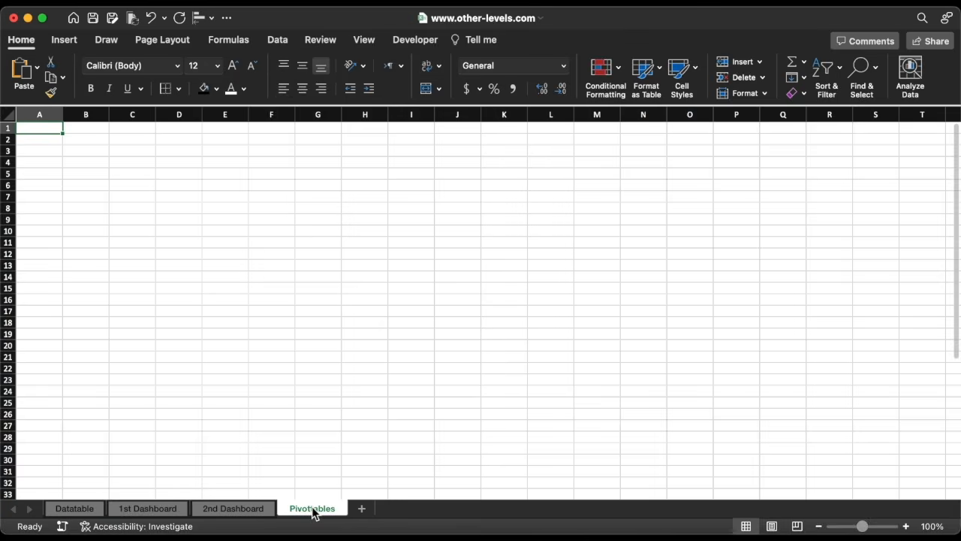
Insert a PivotTable from the Datatable table, placing it on the existing Pivottables sheet at cell B8.
left_click(75, 508)
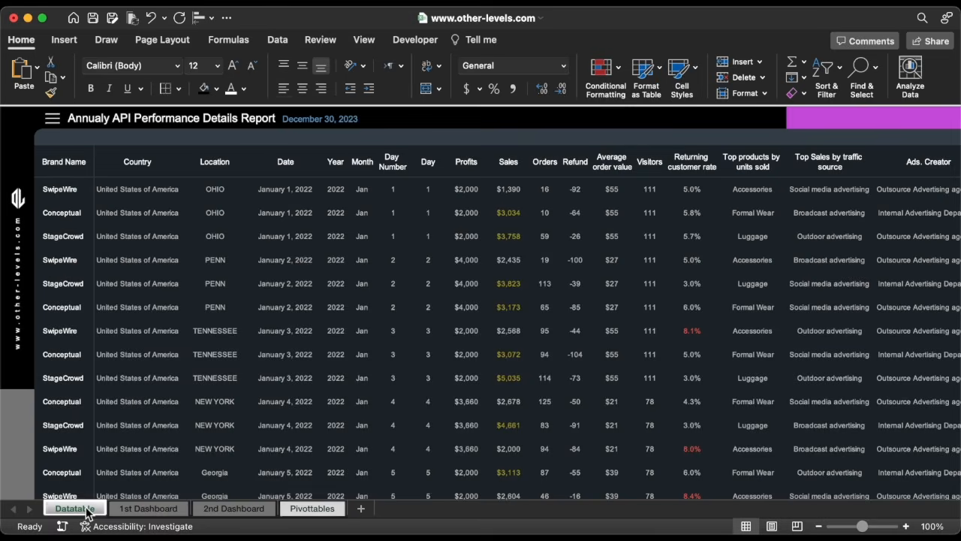
left_click(175, 263)
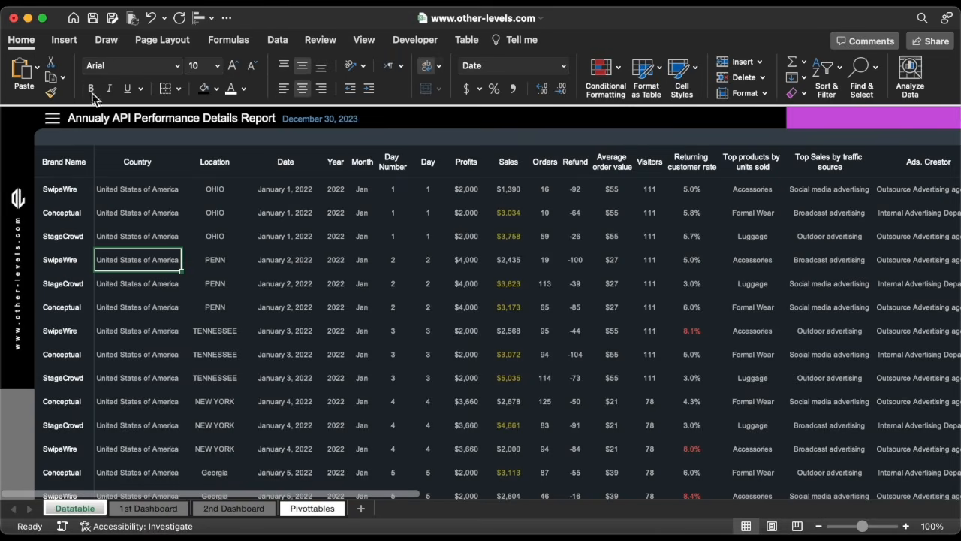
left_click(66, 43)
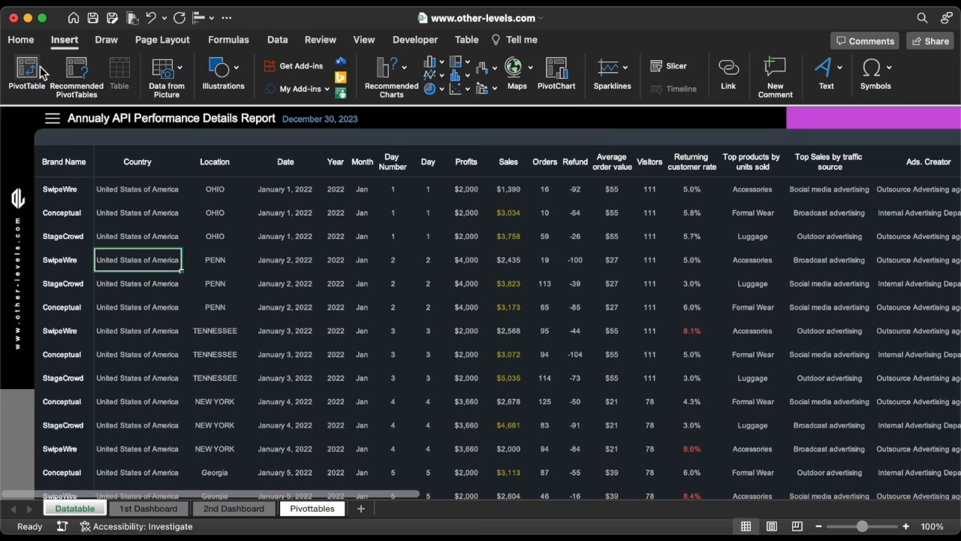
left_click(28, 71)
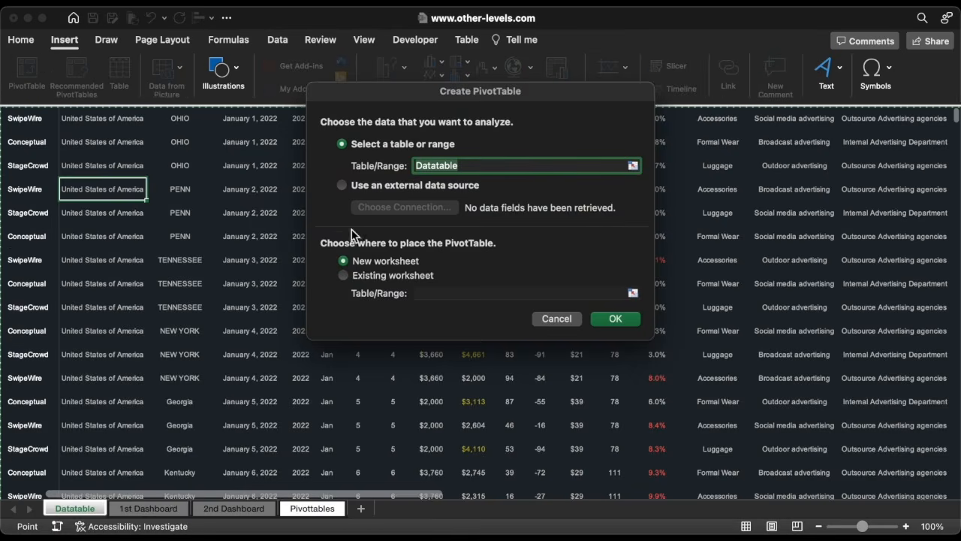
left_click(405, 275)
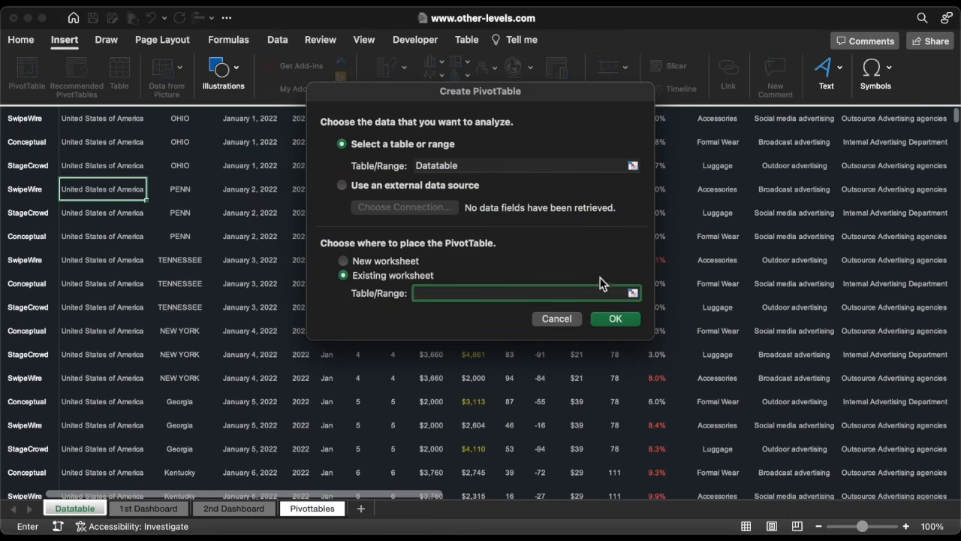
left_click(632, 292)
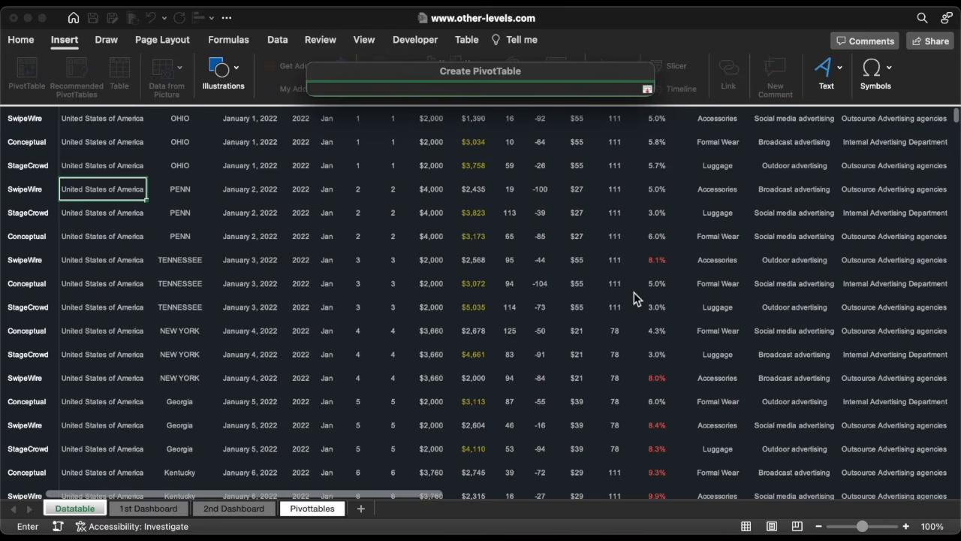
left_click(326, 511)
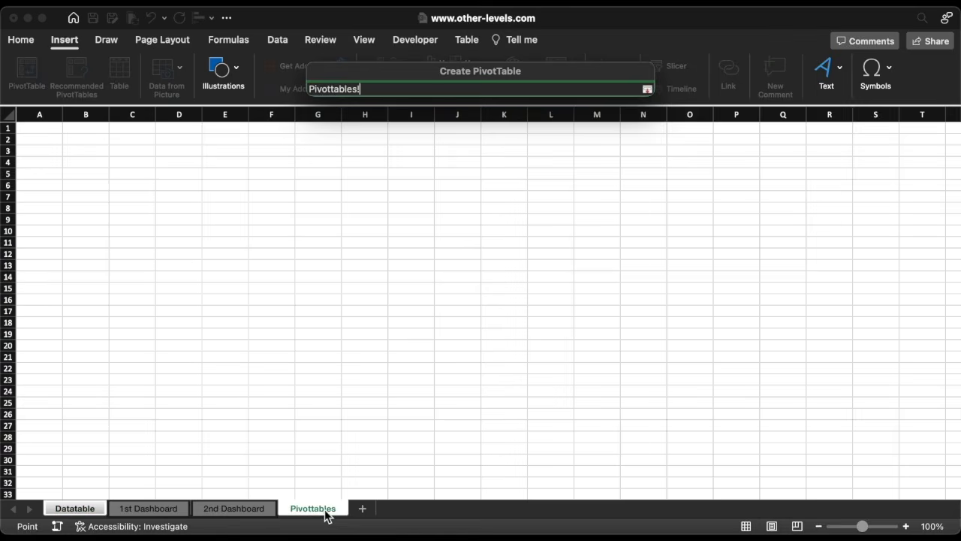
left_click(109, 214)
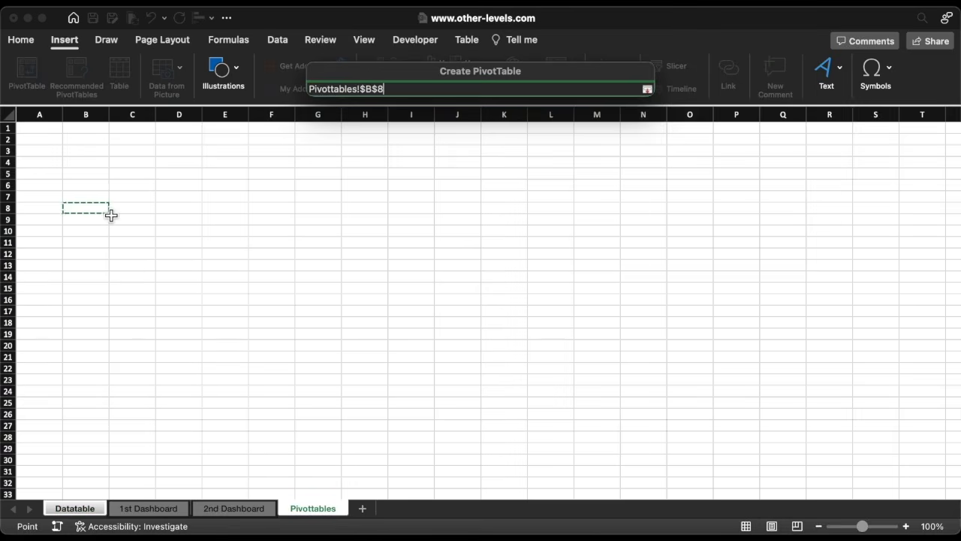
key("Return")
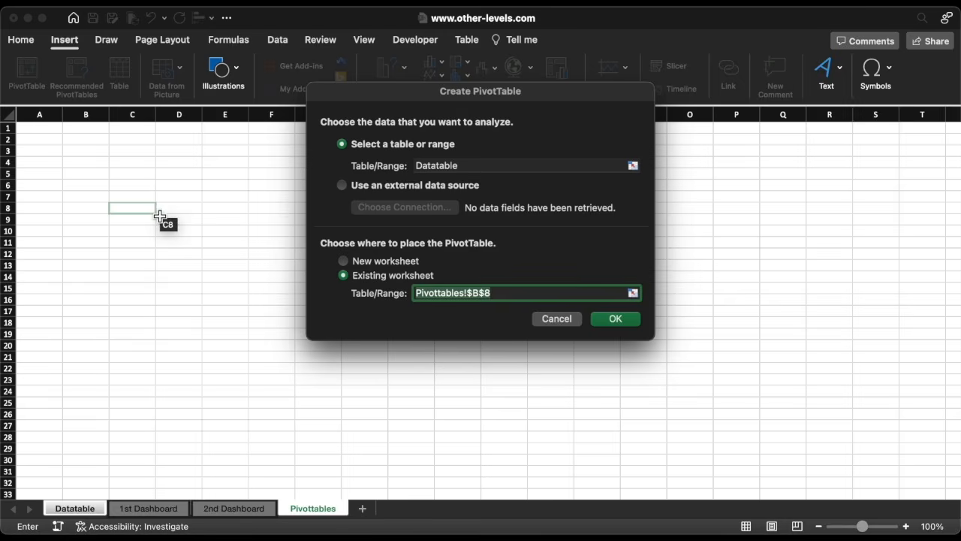
left_click(603, 318)
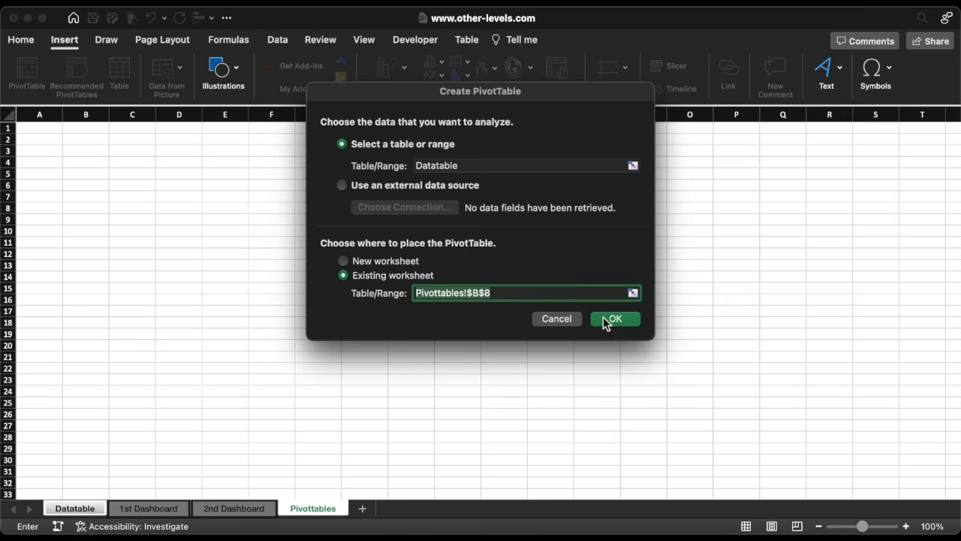
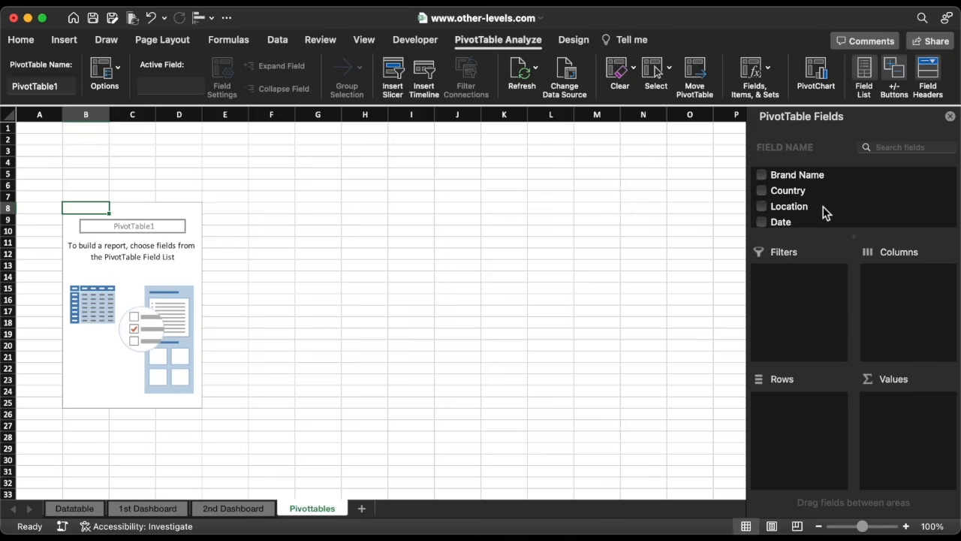
Add Year as a PivotTable filter and Twitter, Facebook, Instagram and YouTube follower fields as summed values.
scroll(824, 212, "down", 3)
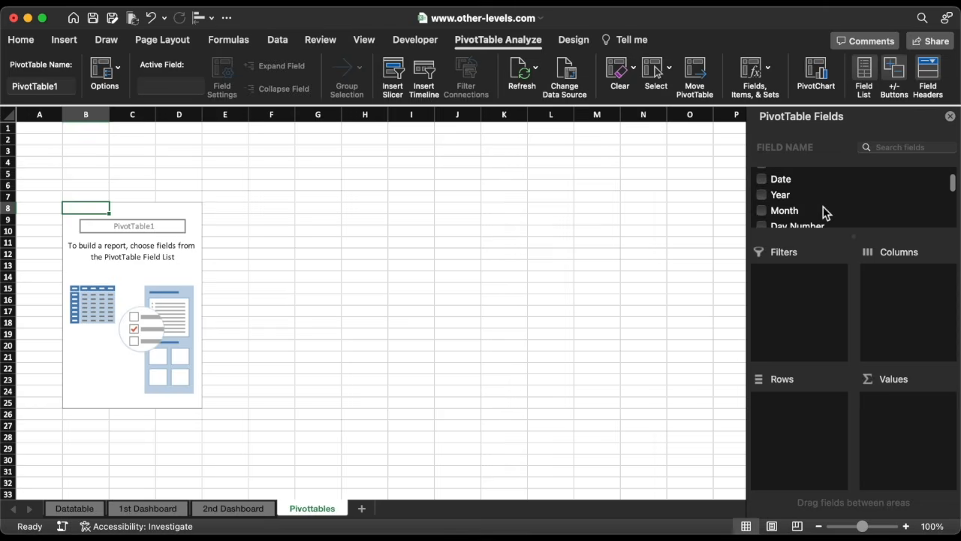
left_click_drag(783, 196, 803, 286)
scroll(822, 221, "down", 10)
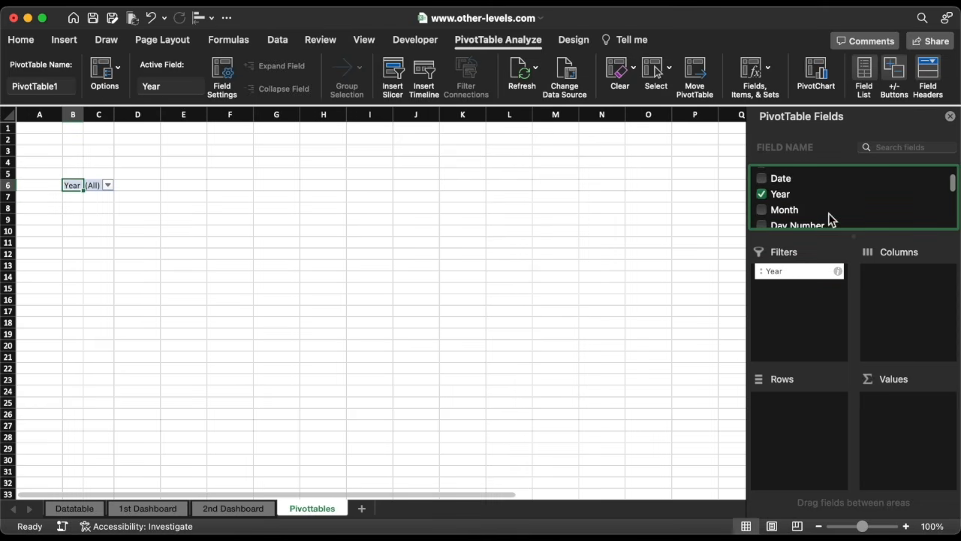
scroll(828, 213, "down", 1)
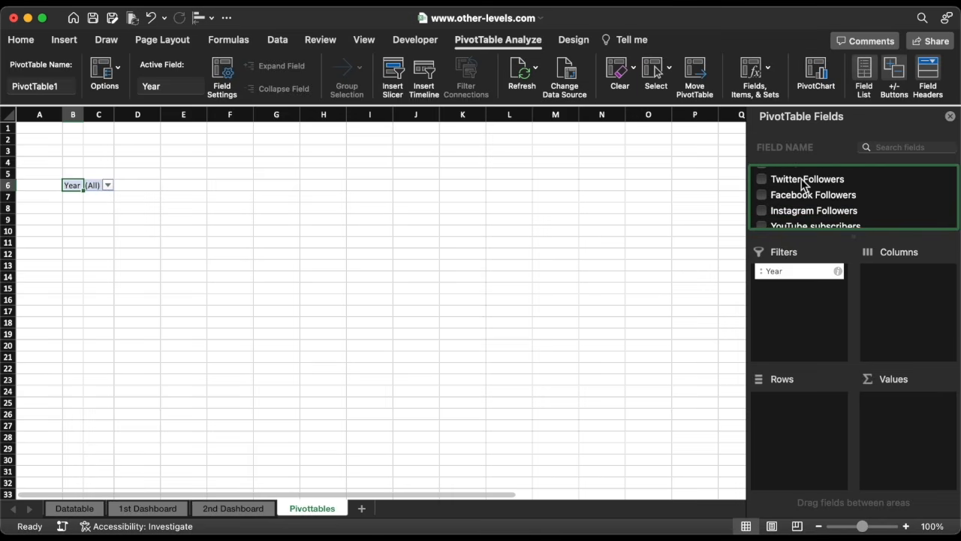
left_click_drag(782, 183, 903, 417)
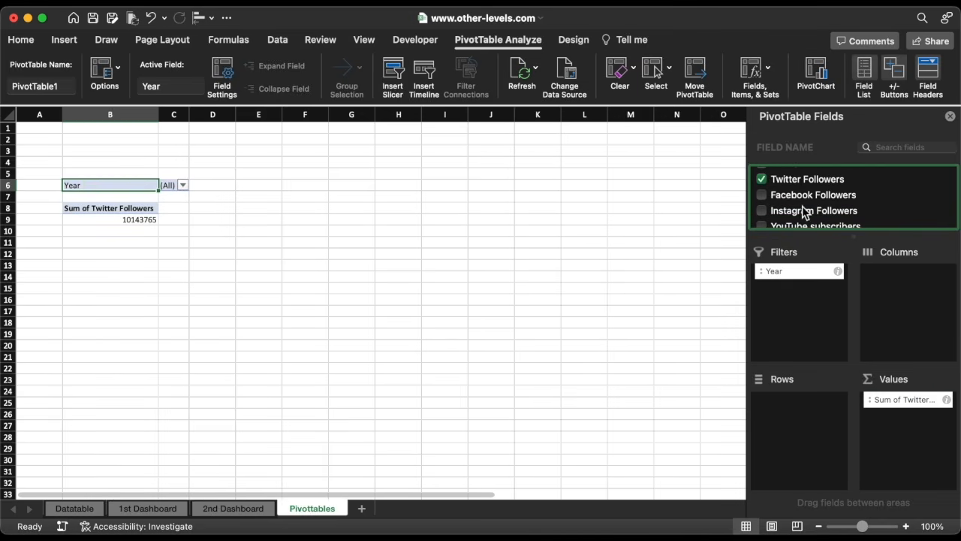
left_click_drag(796, 197, 898, 436)
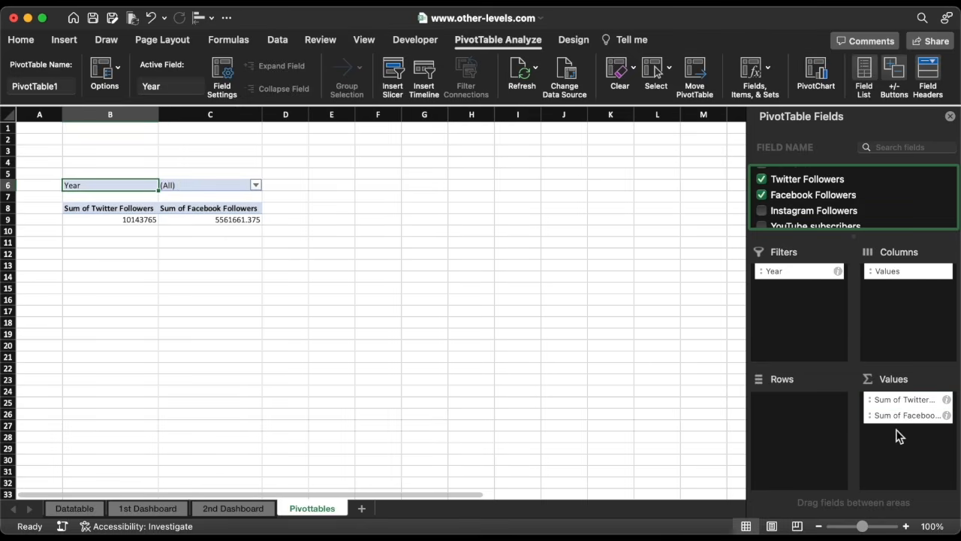
left_click_drag(798, 214, 890, 445)
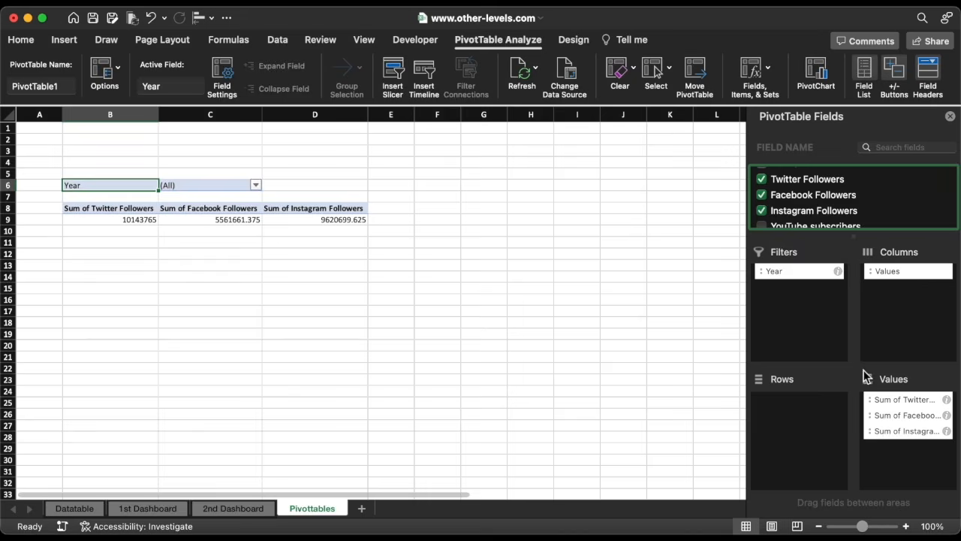
scroll(822, 214, "down", 1)
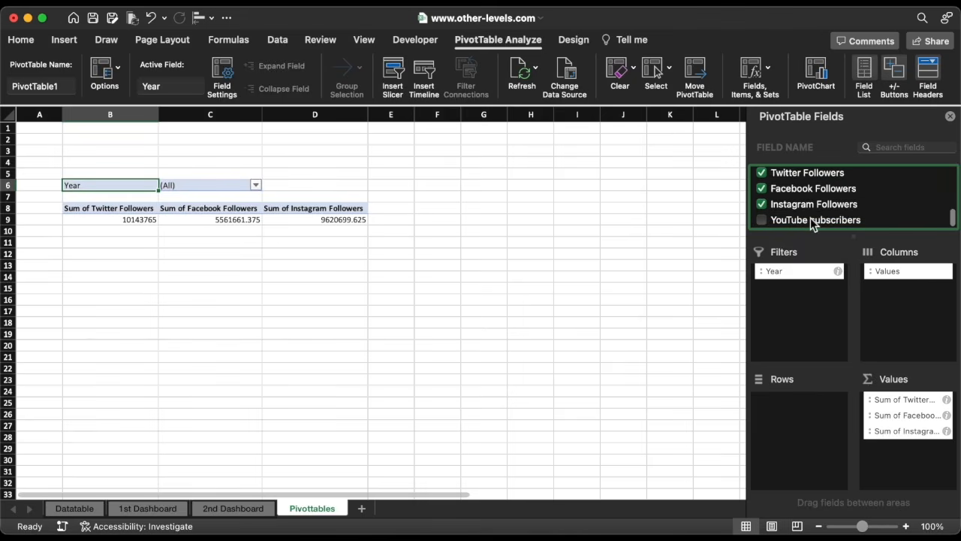
left_click_drag(810, 219, 900, 461)
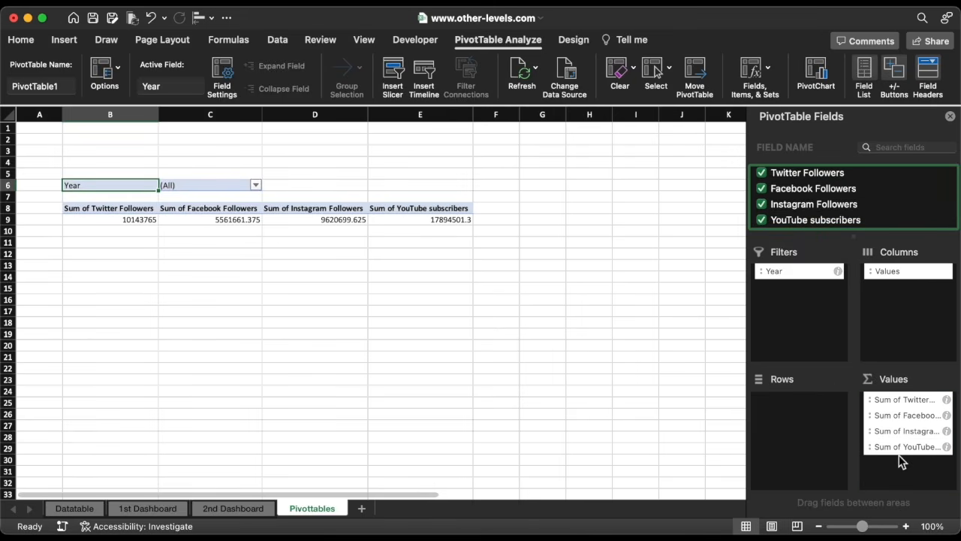
Apply a dark Medium PivotTable style to the PivotTable.
left_click(571, 42)
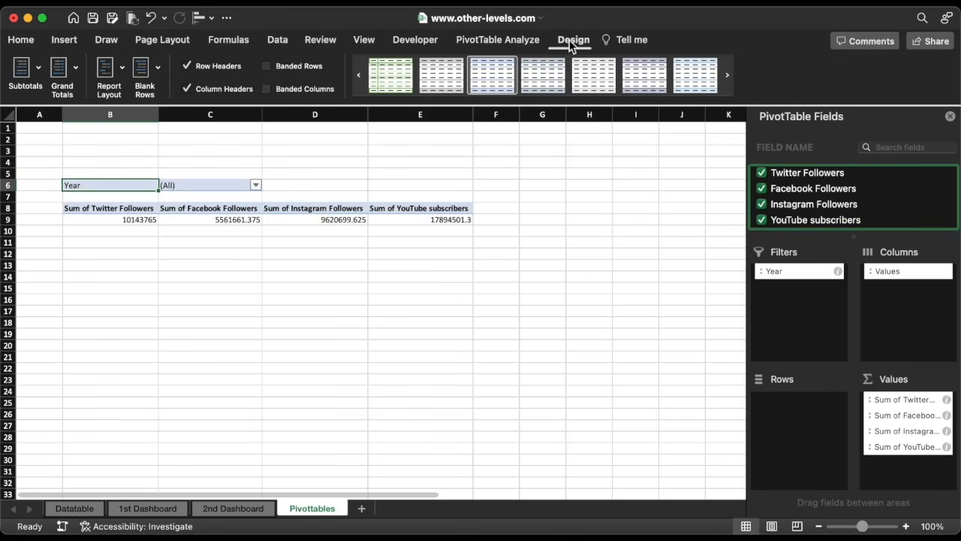
left_click(539, 103)
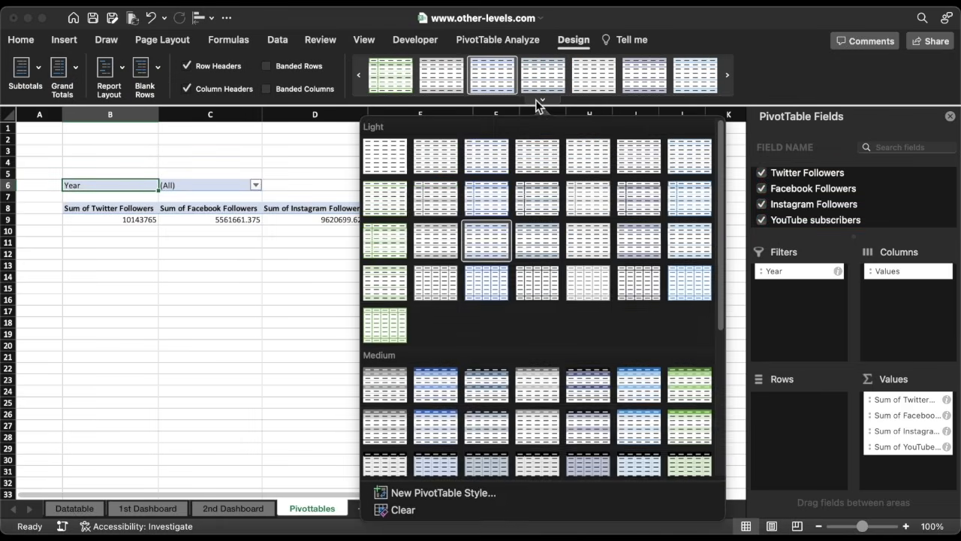
left_click(578, 386)
Format the whole sheet as Arial 14 pt, centre-aligned with wrapped text.
left_click(7, 114)
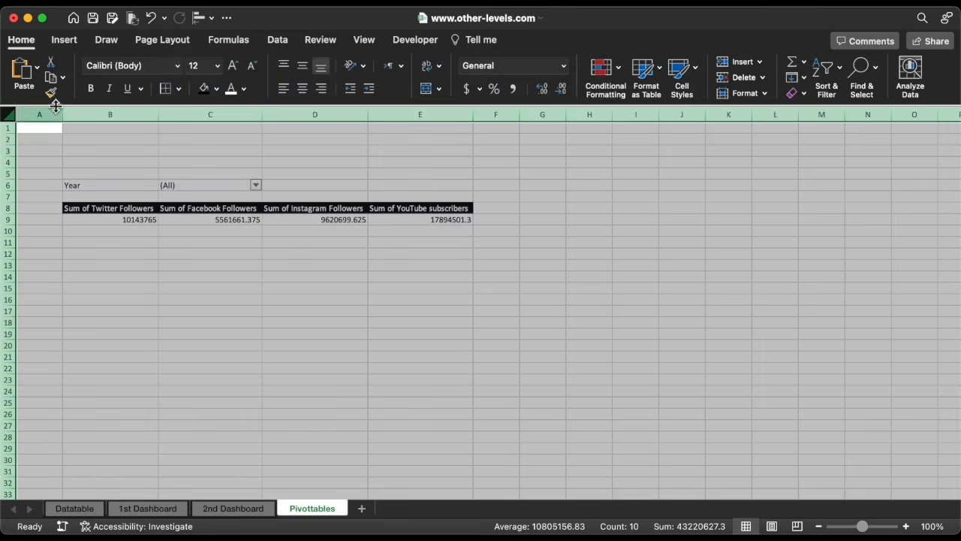
left_click(179, 67)
left_click(166, 191)
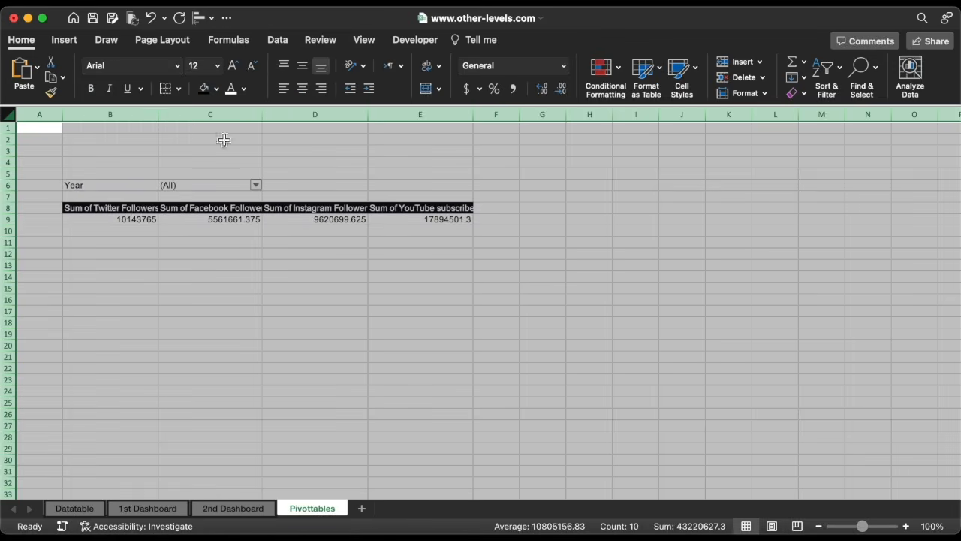
left_click(302, 88)
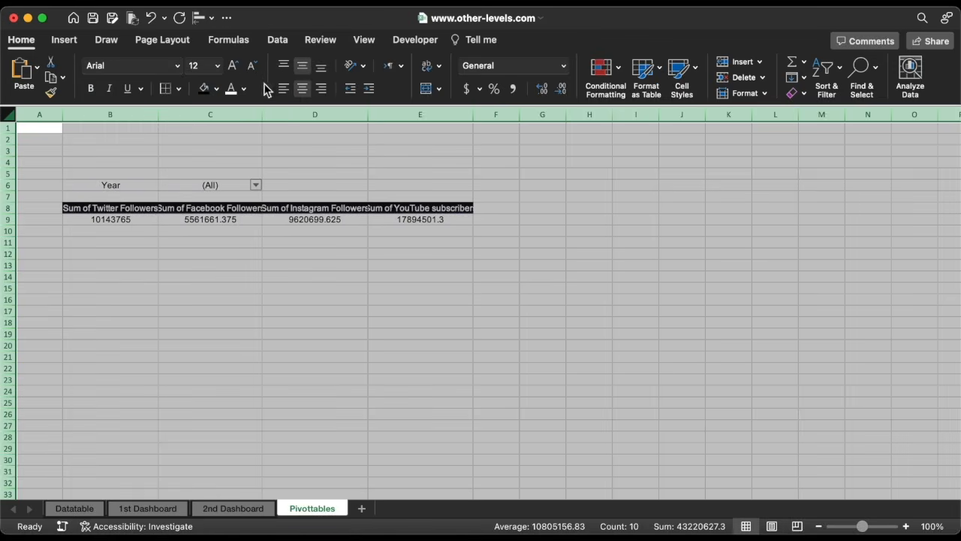
left_click(217, 65)
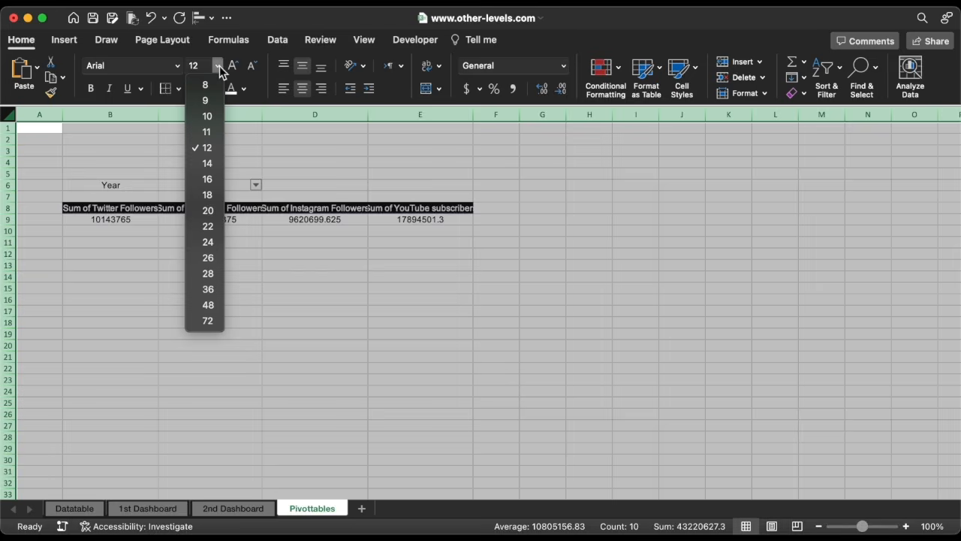
left_click(211, 166)
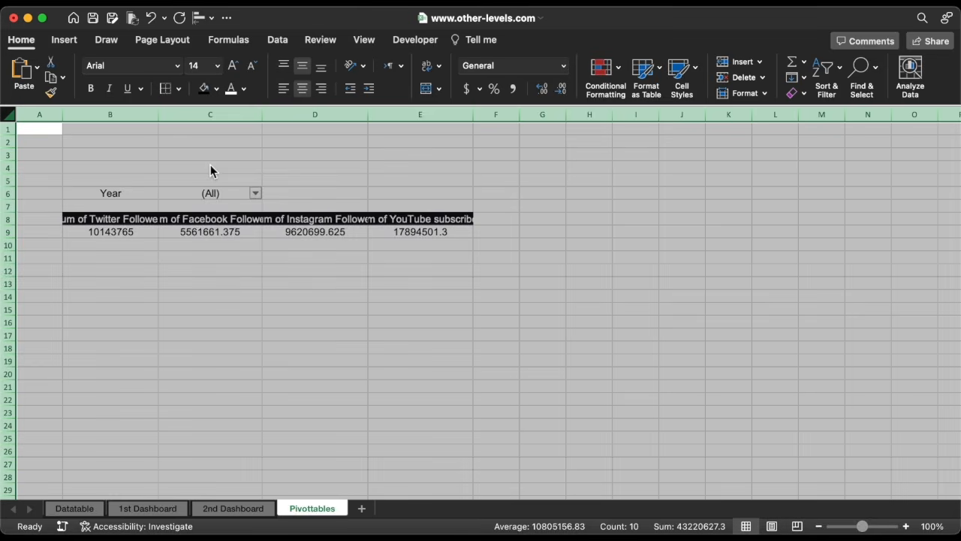
left_click(426, 69)
Hide the sheet gridlines and show the formula bar.
left_click(365, 40)
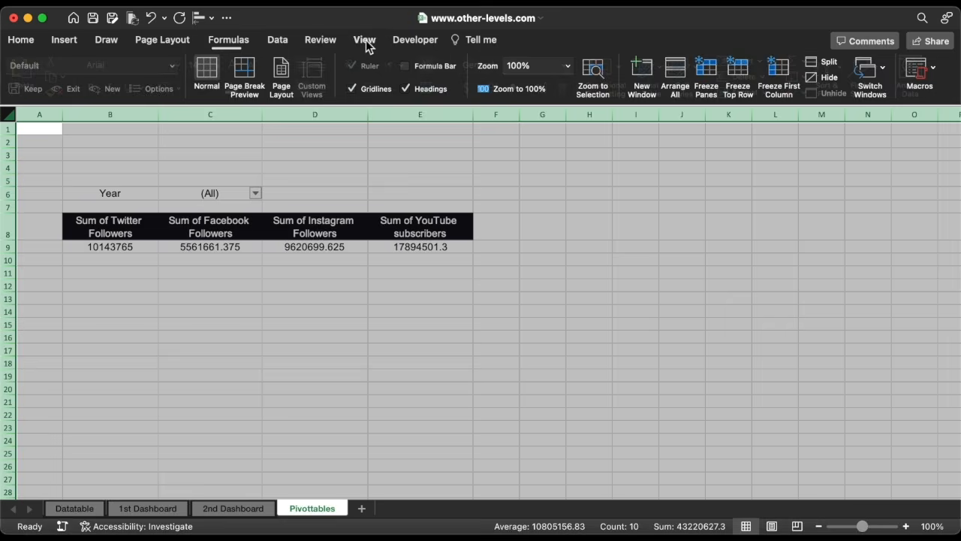
left_click(366, 88)
left_click(406, 66)
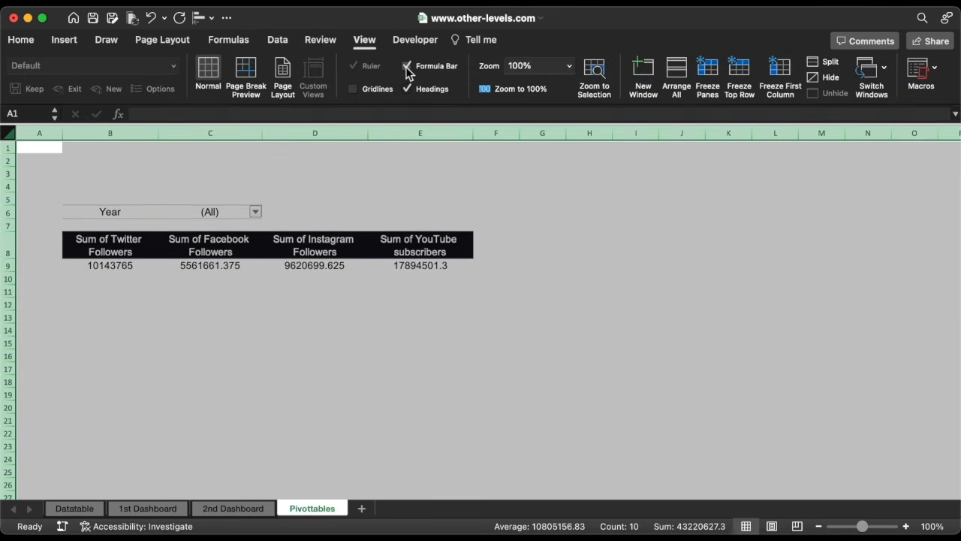
Filter the PivotTable's Year field to show only 2023.
left_click(246, 302)
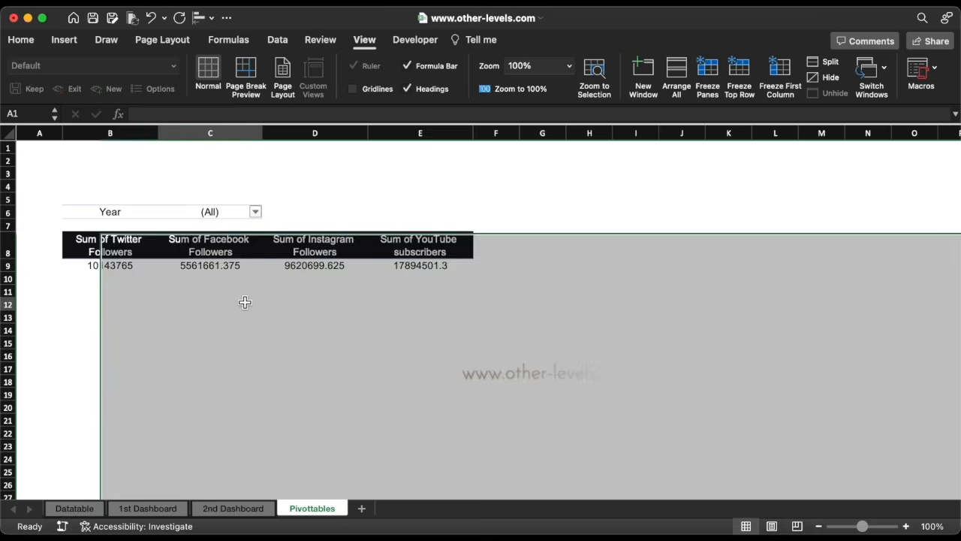
left_click(255, 211)
left_click(299, 292)
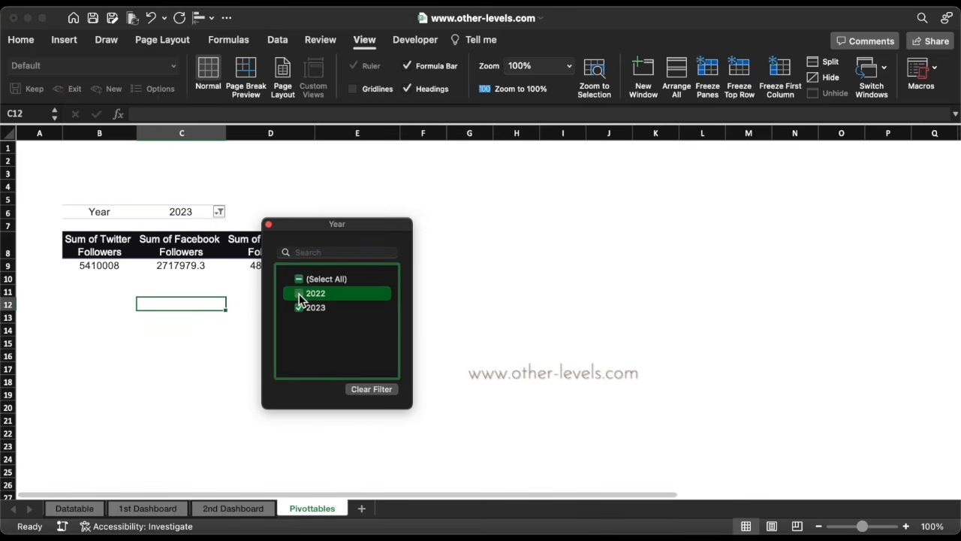
left_click(268, 224)
Apply the custom number format 0.0,, to the PivotTable's value cells to show millions.
left_click_drag(107, 266, 368, 267)
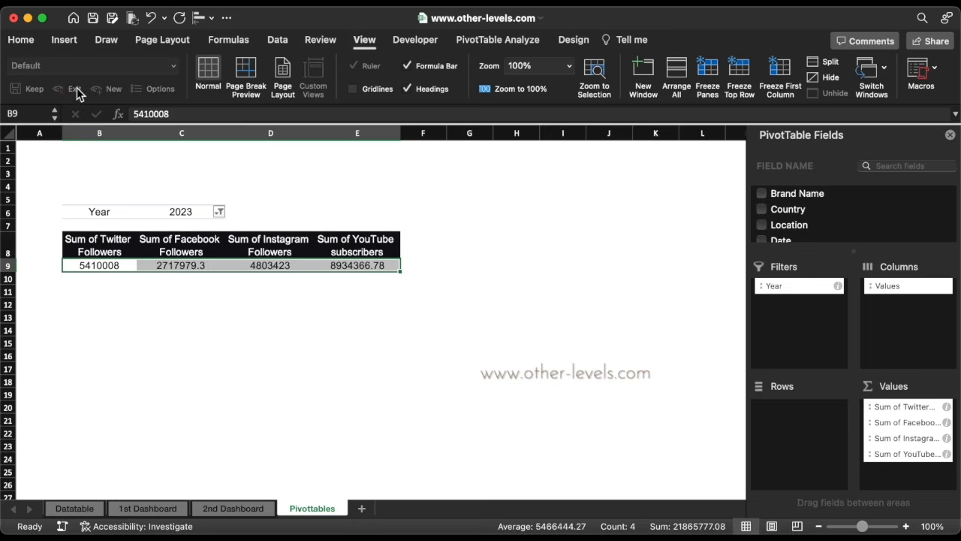
left_click(30, 42)
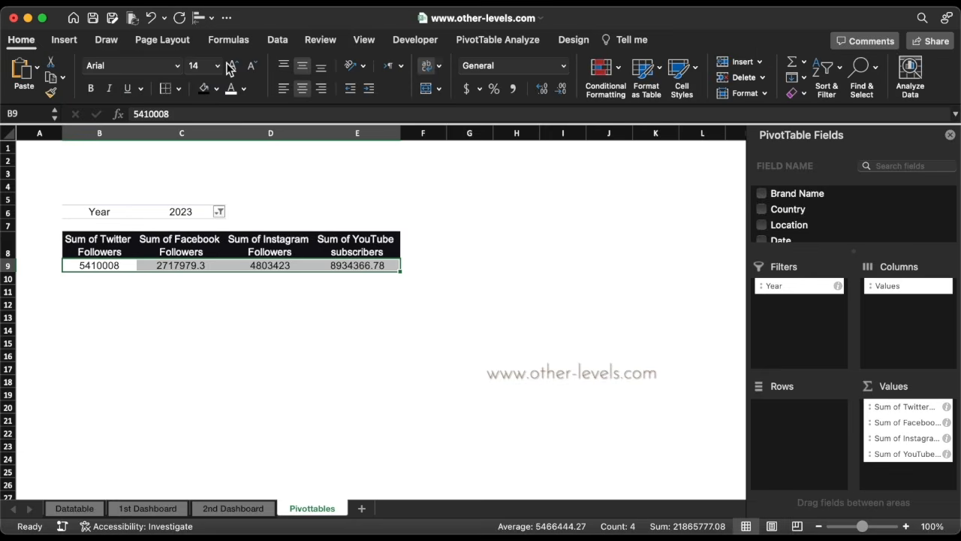
left_click(567, 68)
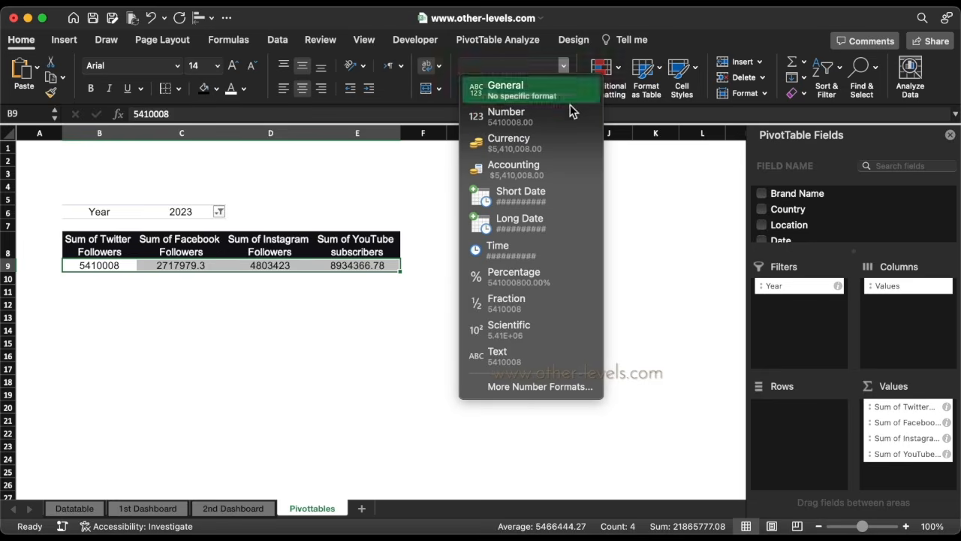
left_click(563, 386)
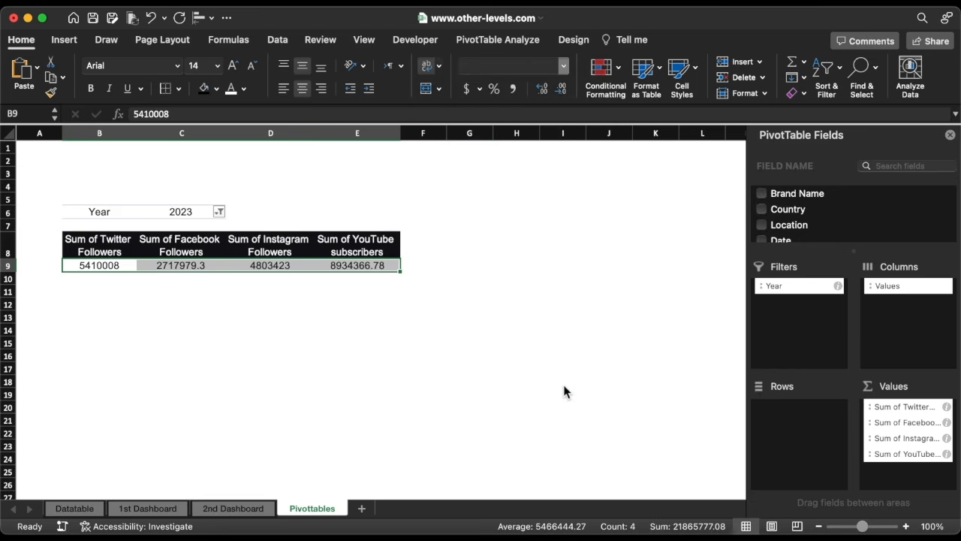
left_click(312, 261)
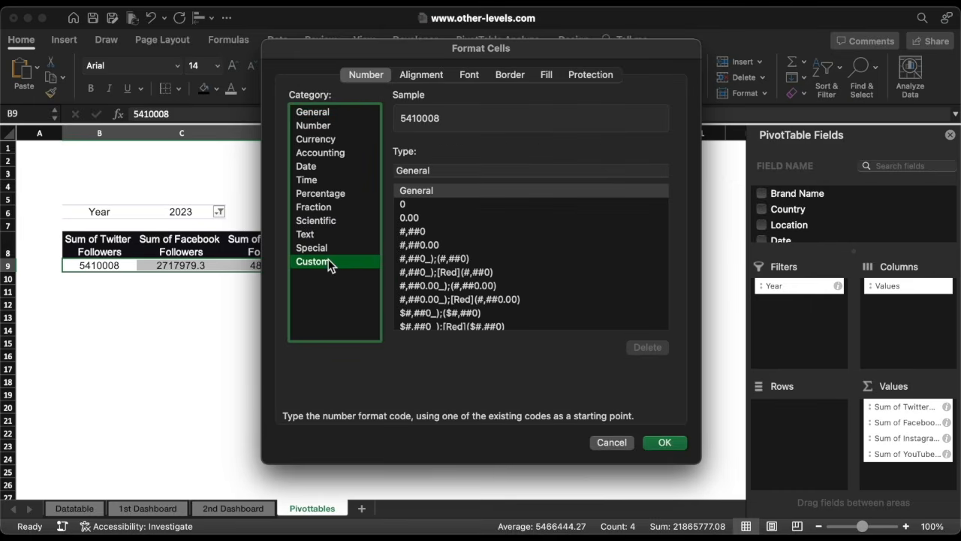
double_click(436, 171)
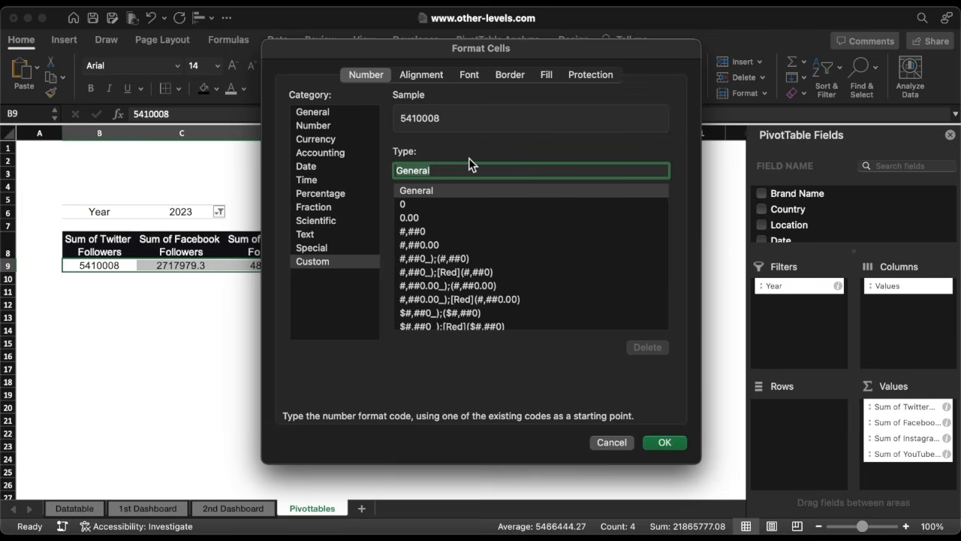
type("0.0,,")
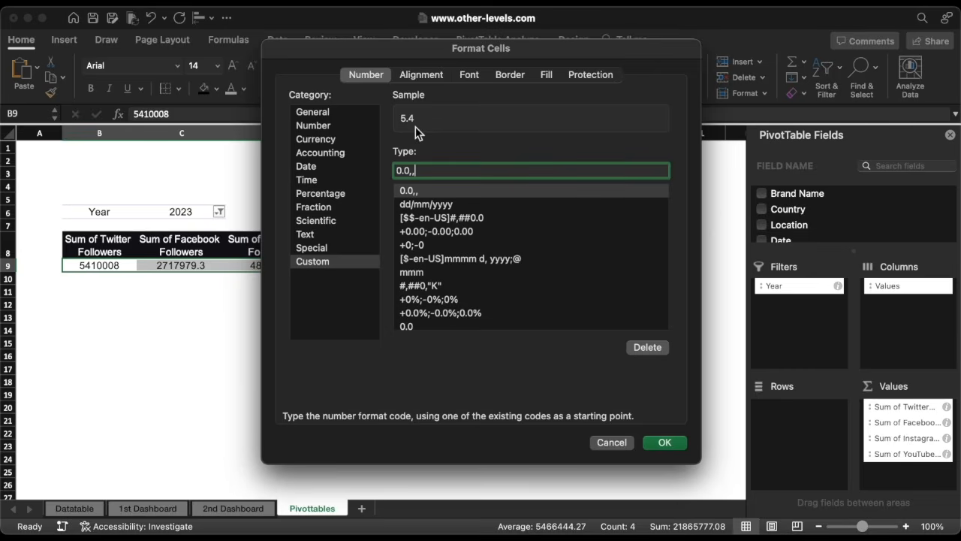
left_click(661, 442)
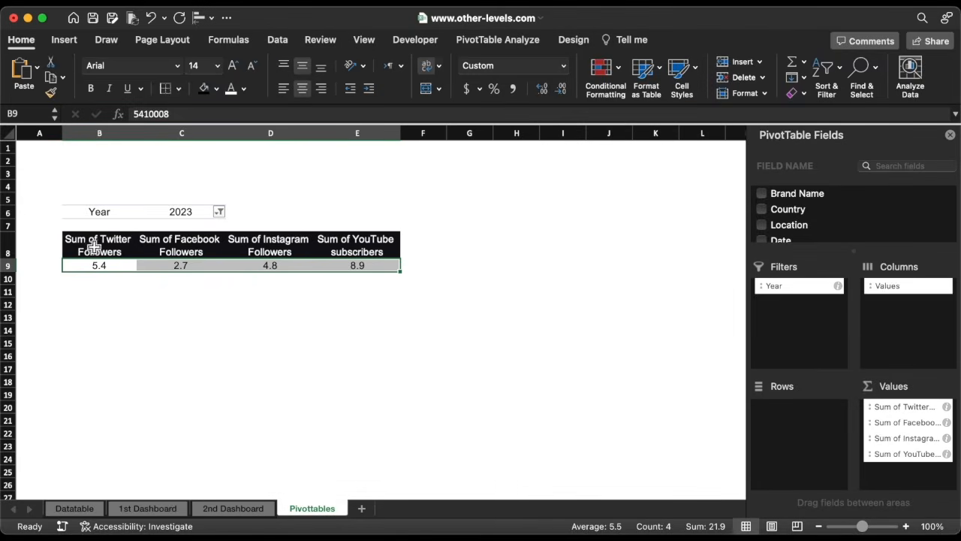
Copy the PivotTable header row and paste it as transposed values starting at H8, then left-align it.
left_click_drag(93, 248, 334, 240)
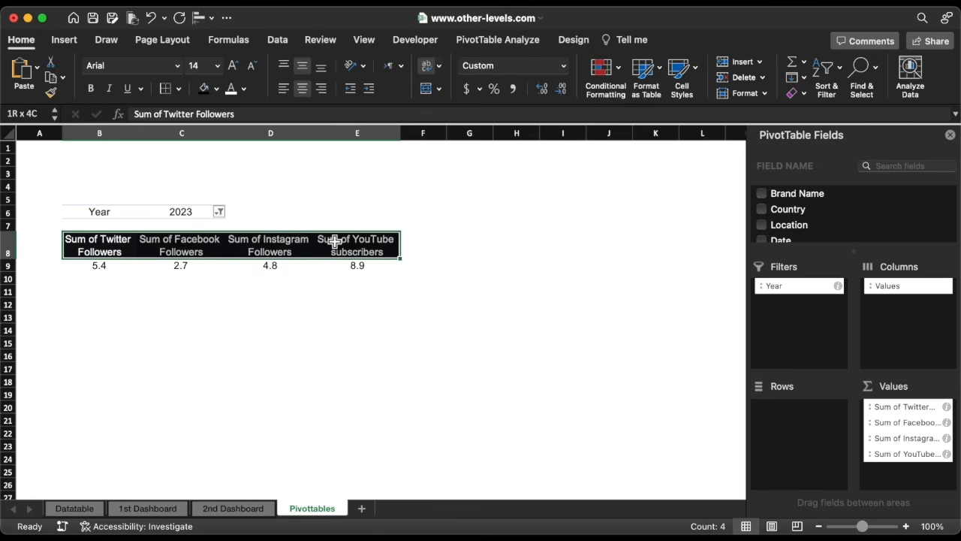
key("super+c")
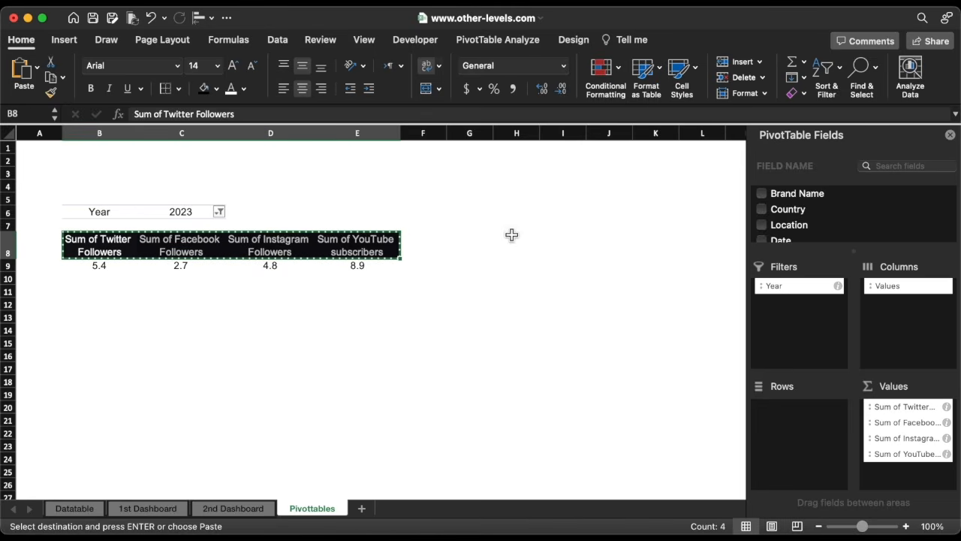
left_click(513, 240)
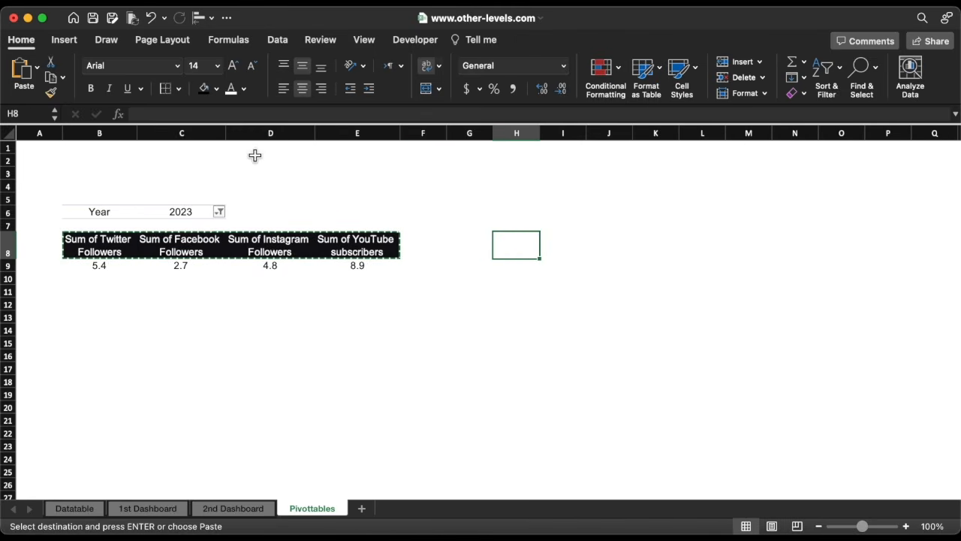
left_click(36, 66)
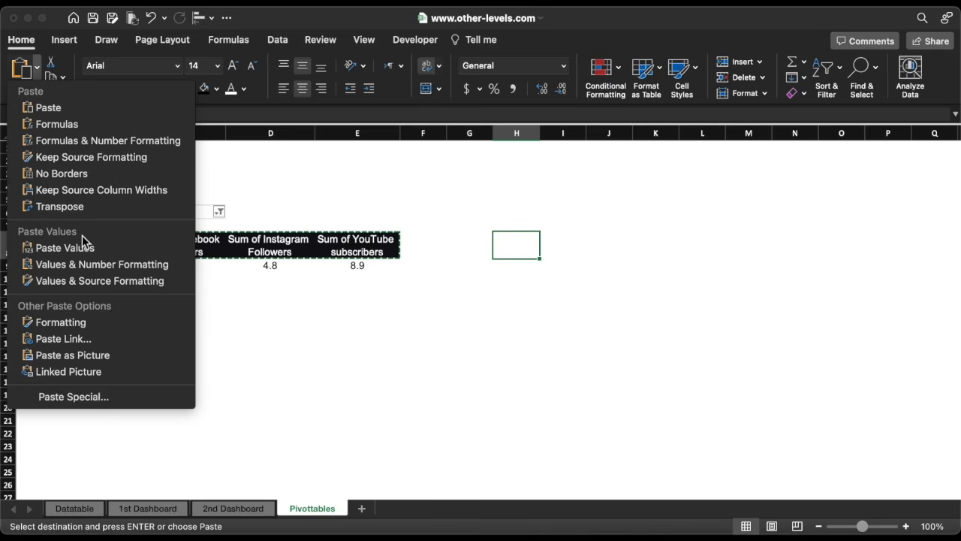
left_click(107, 397)
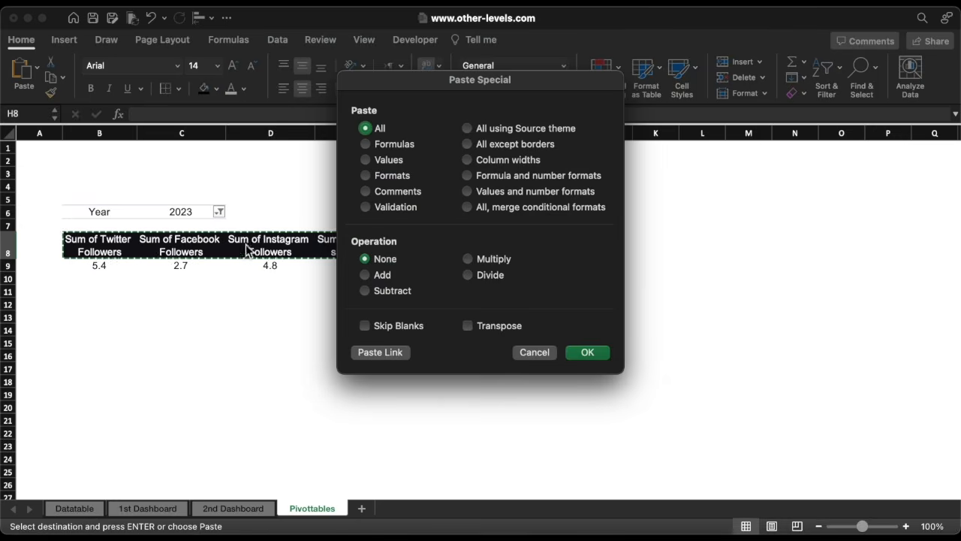
left_click(365, 159)
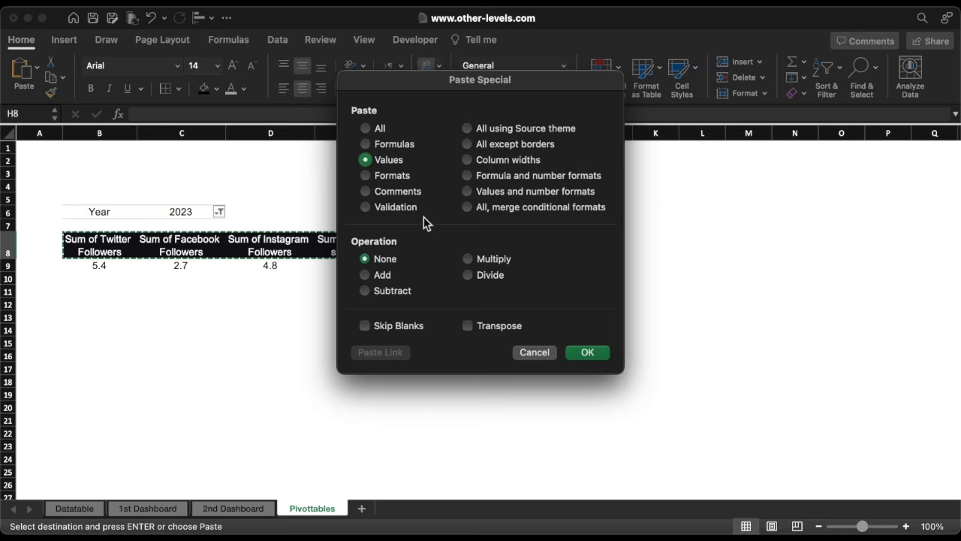
left_click(469, 325)
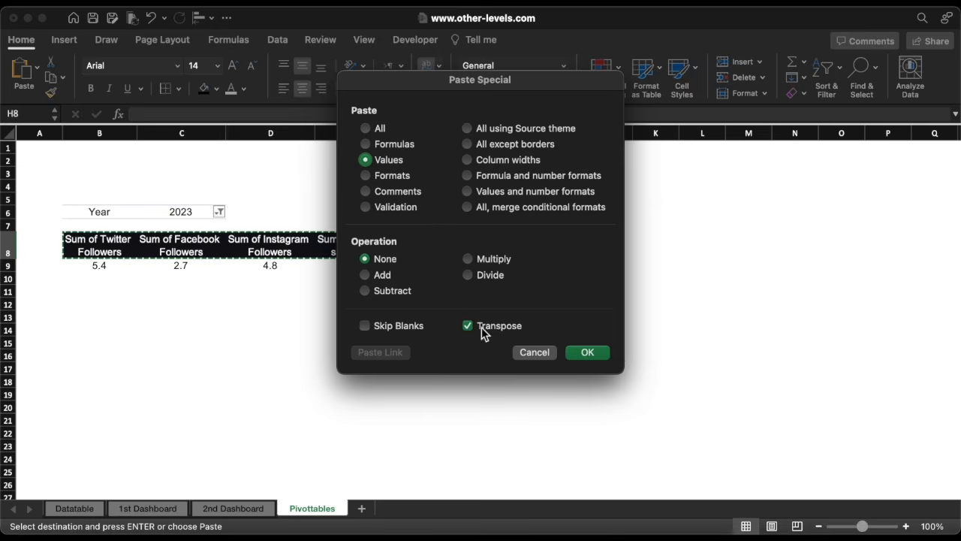
left_click(586, 352)
left_click(285, 88)
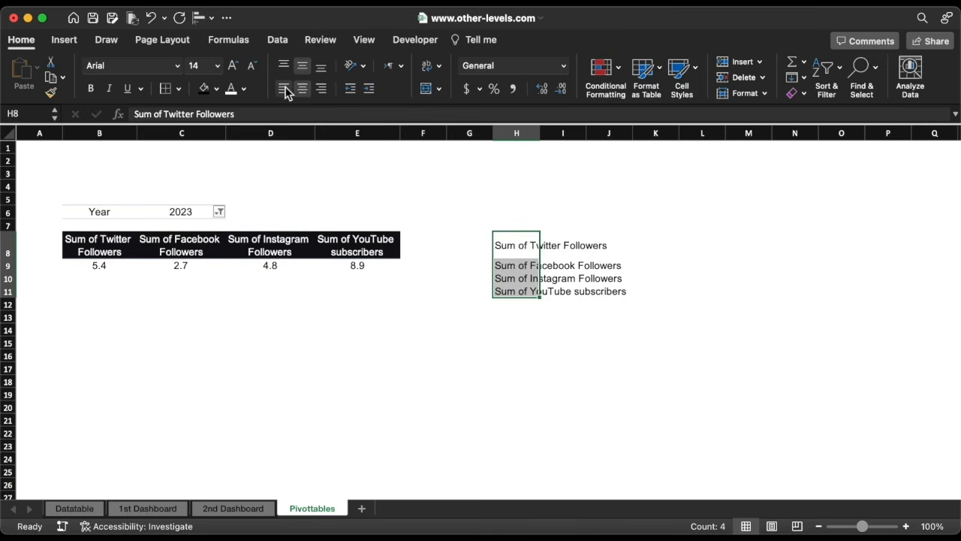
Remove the text "sum of " from the transposed labels using Find & Replace with Replace All.
key("ctrl+f")
type("sum of")
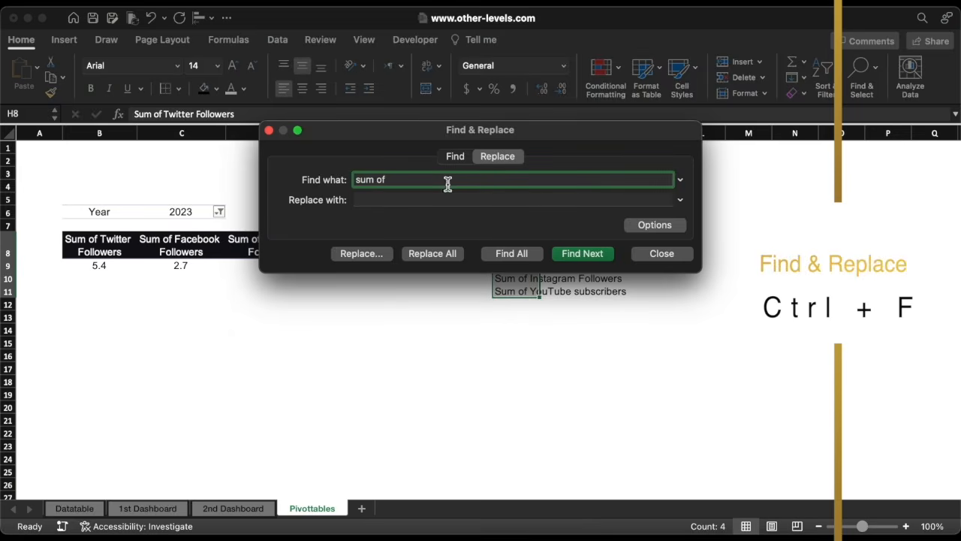
left_click(434, 252)
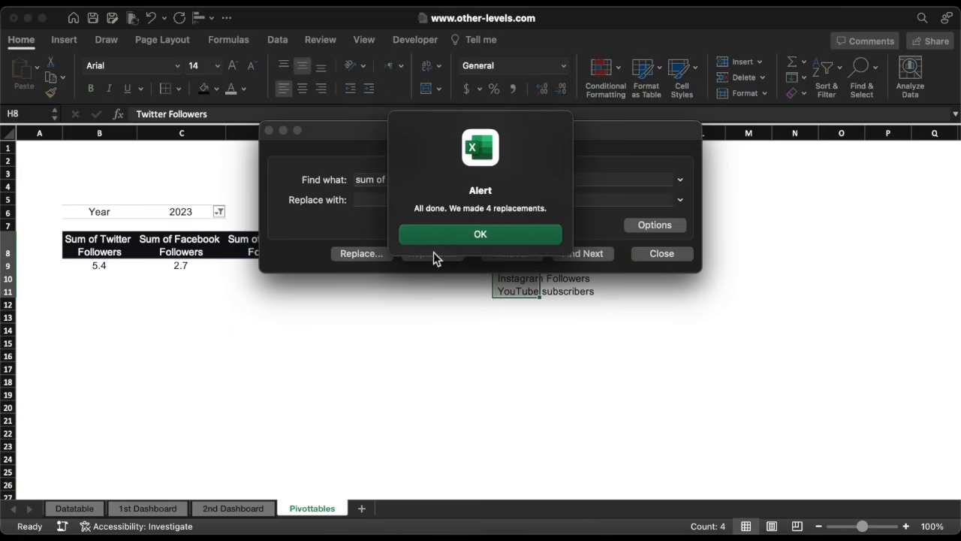
left_click(470, 234)
left_click(644, 253)
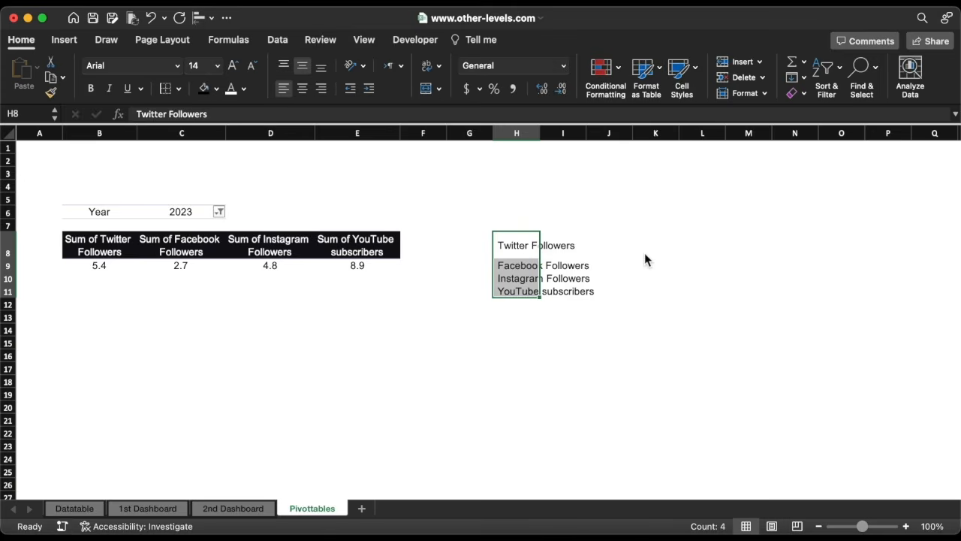
Move the labels down one row to H9:H12 and link G9 to the PivotTable's Twitter followers value.
left_click_drag(509, 247, 533, 311)
left_click(481, 268)
type("=")
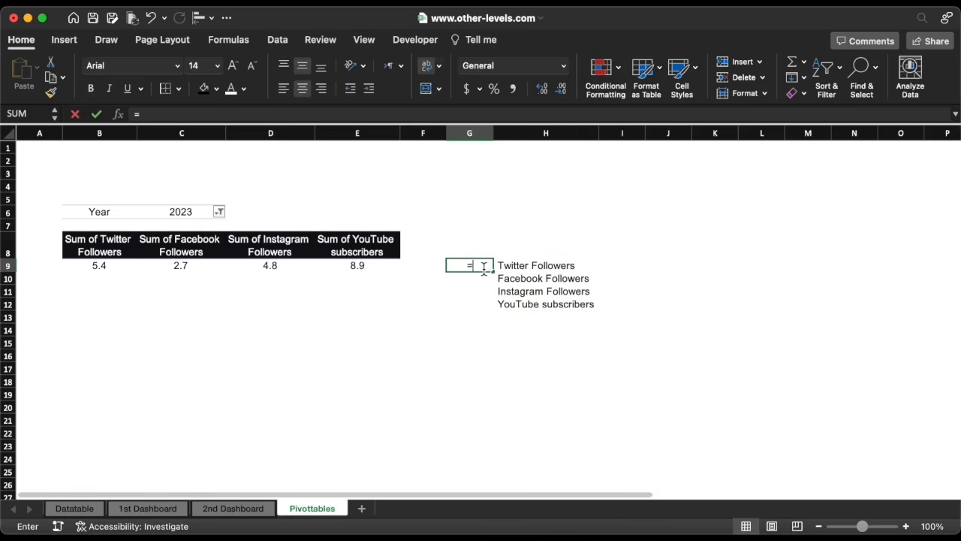
left_click(122, 265)
key("Return")
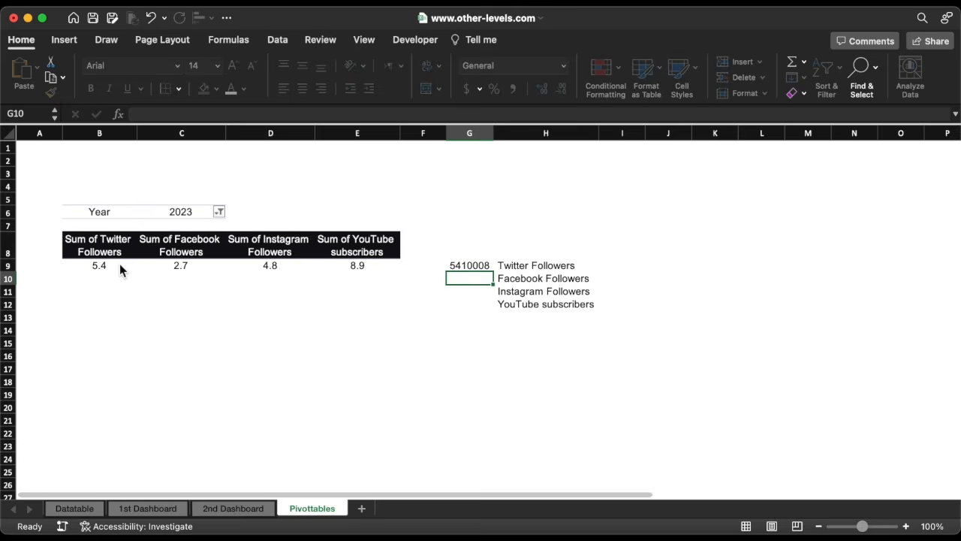
Link G10, G11 and G12 to the PivotTable's Facebook, Instagram and YouTube values.
type("=")
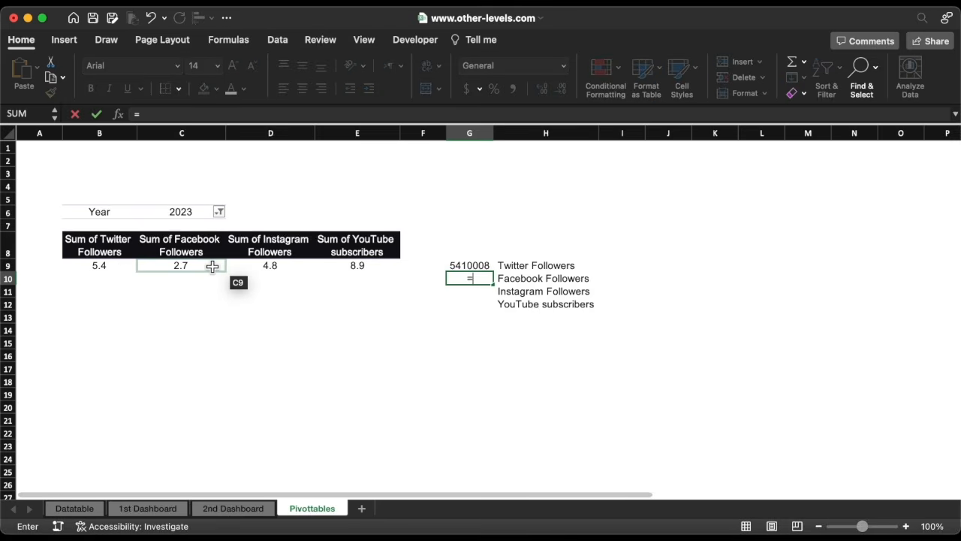
left_click(197, 268)
key("Return")
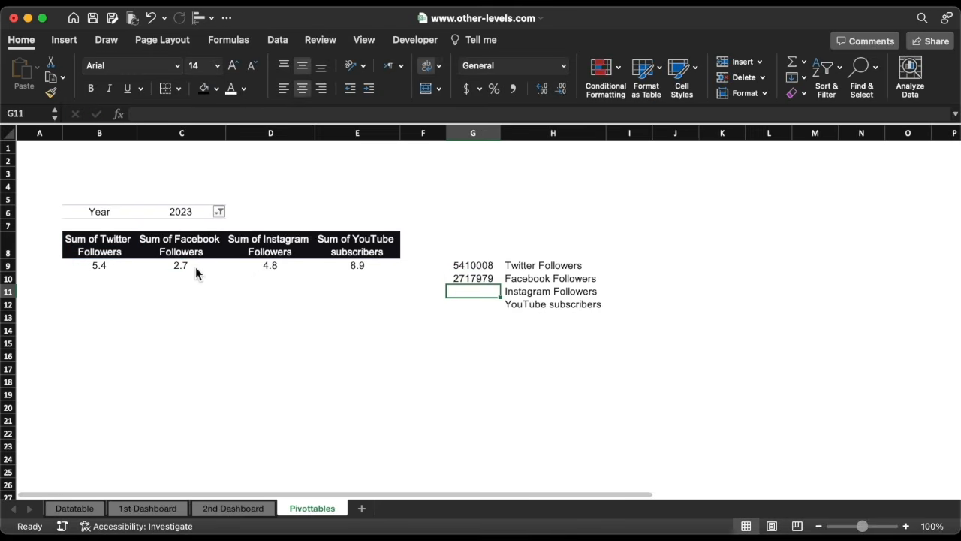
type("=")
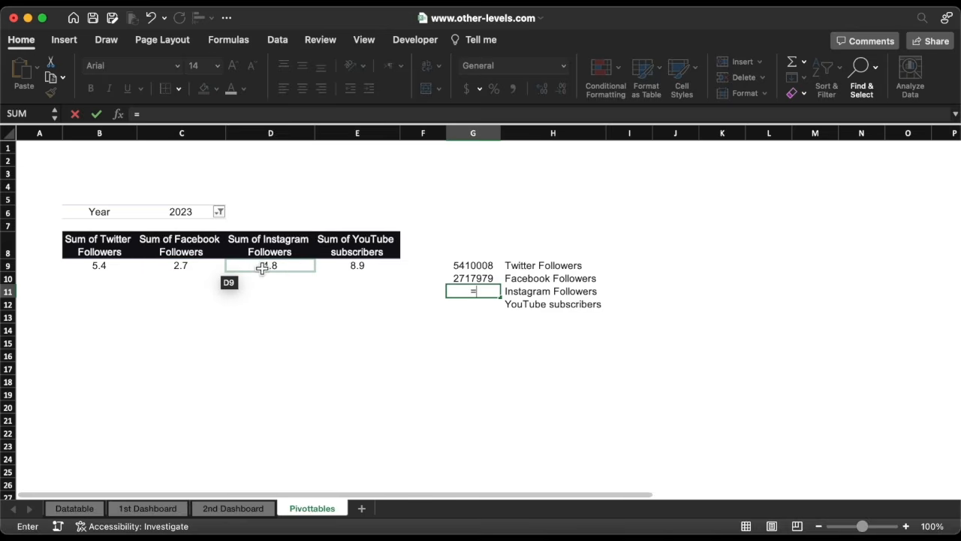
left_click(262, 269)
key("Return")
type("=")
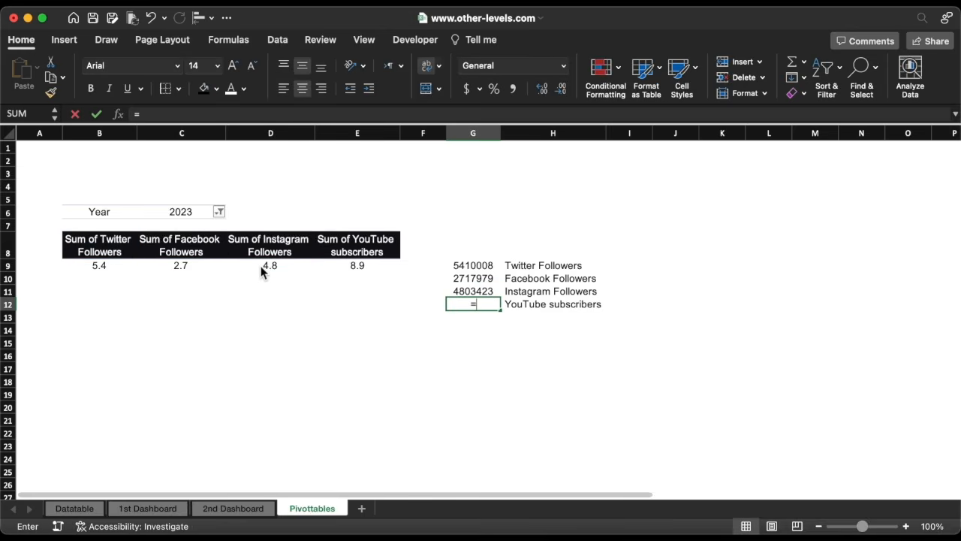
left_click(355, 272)
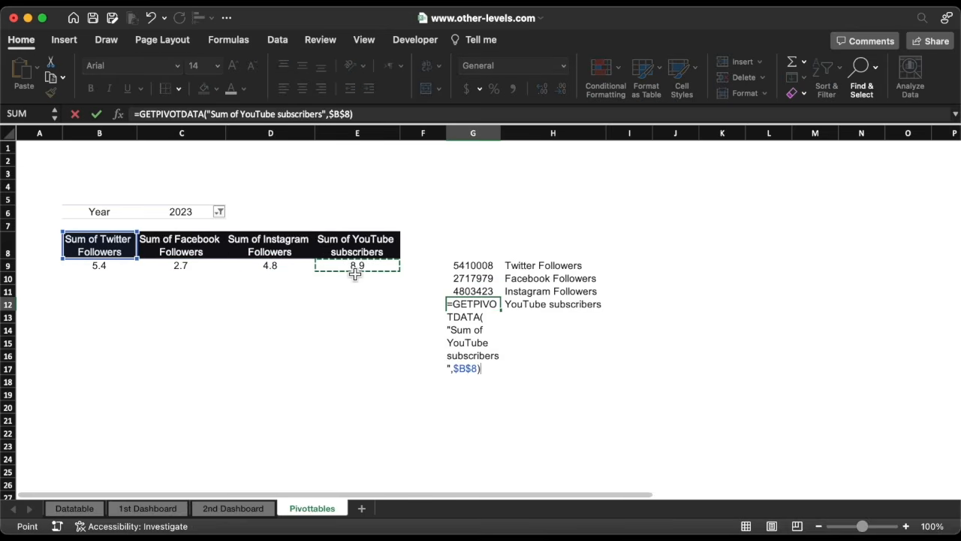
key("Return")
Apply the custom number format 0.0,, to the linked values in G9:G12.
left_click(478, 267)
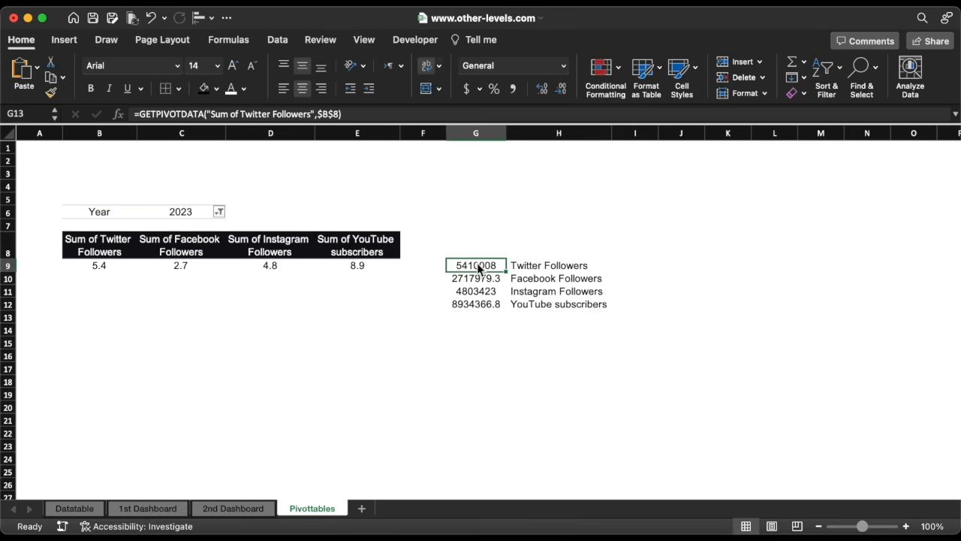
left_click_drag(477, 266, 477, 303)
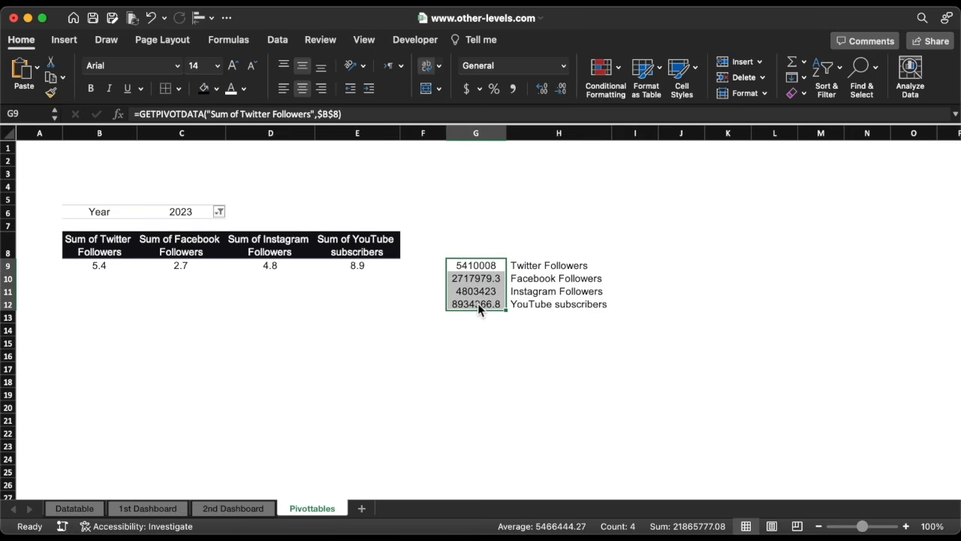
left_click(564, 67)
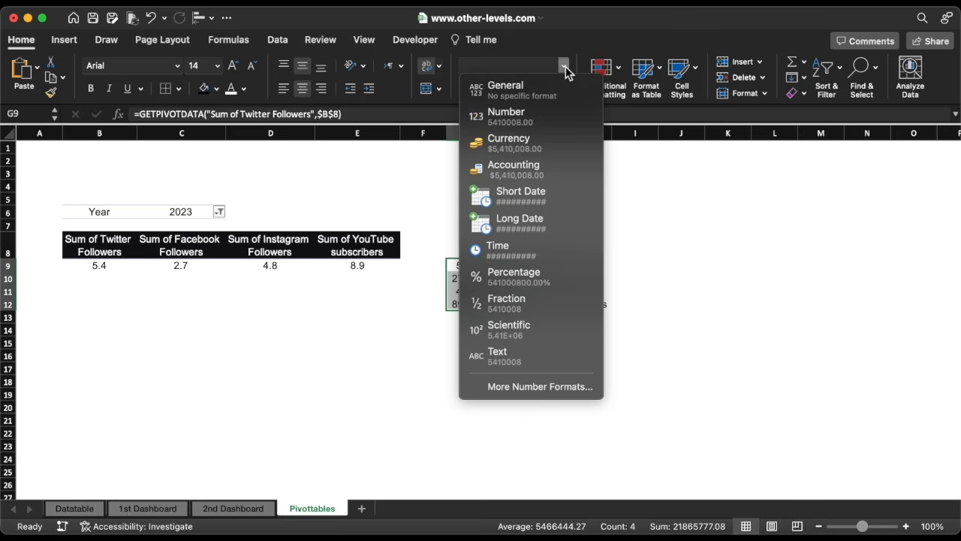
left_click(545, 385)
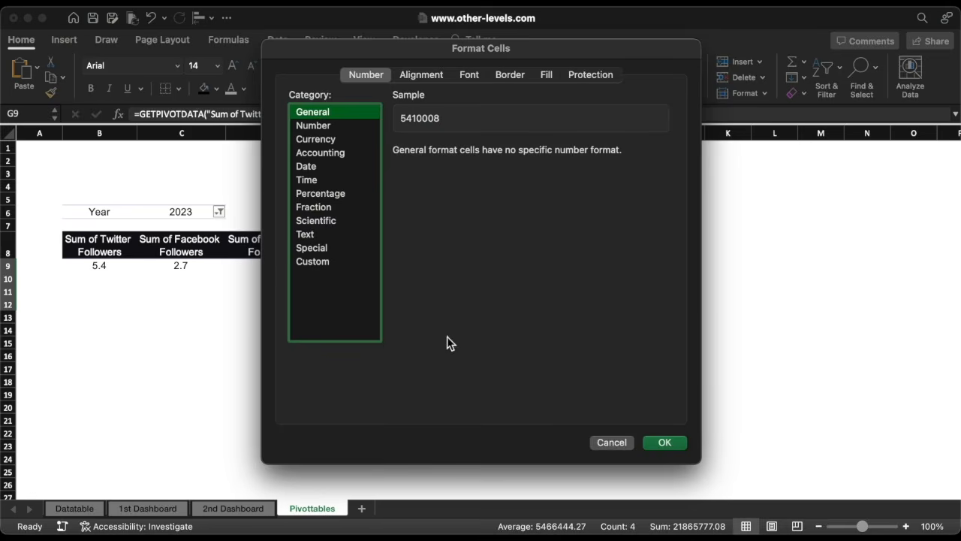
left_click(325, 262)
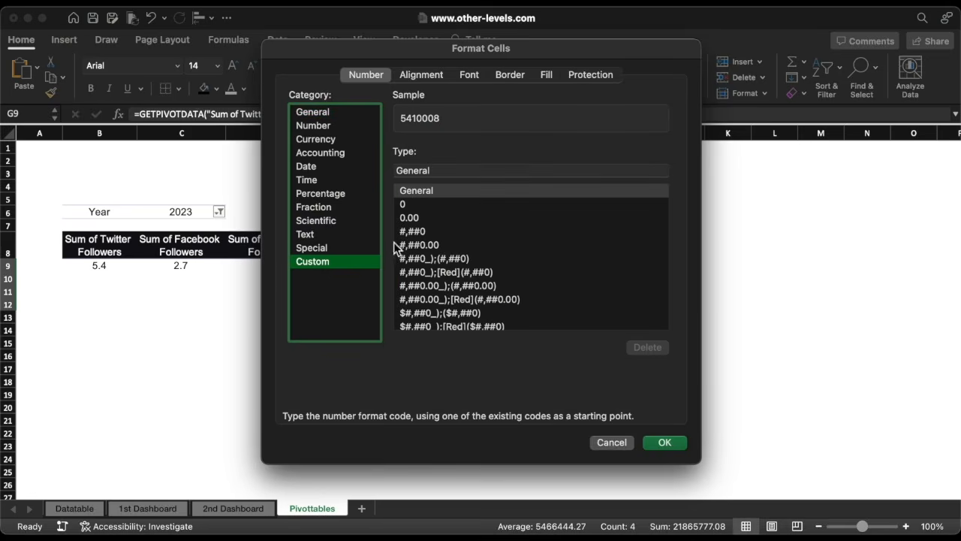
scroll(515, 274, "down", 15)
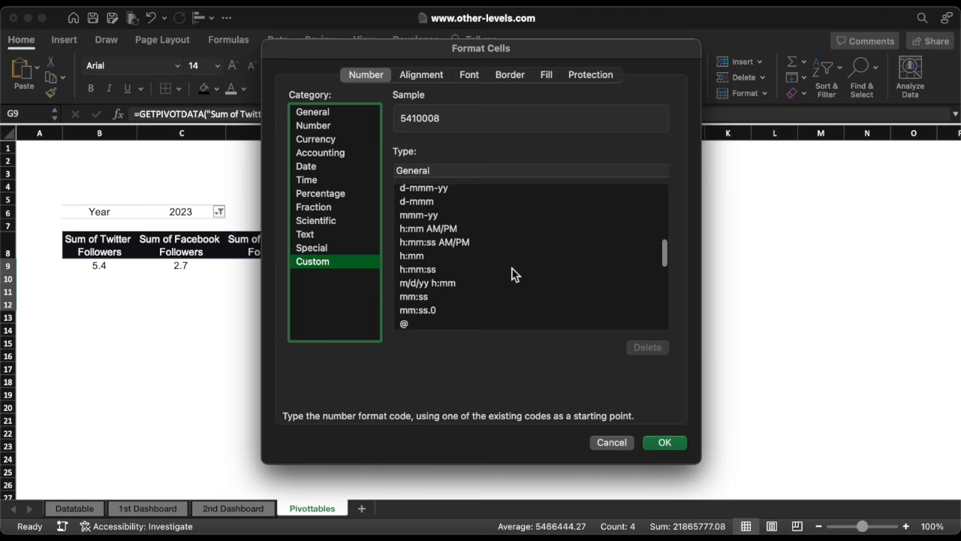
scroll(515, 275, "down", 5)
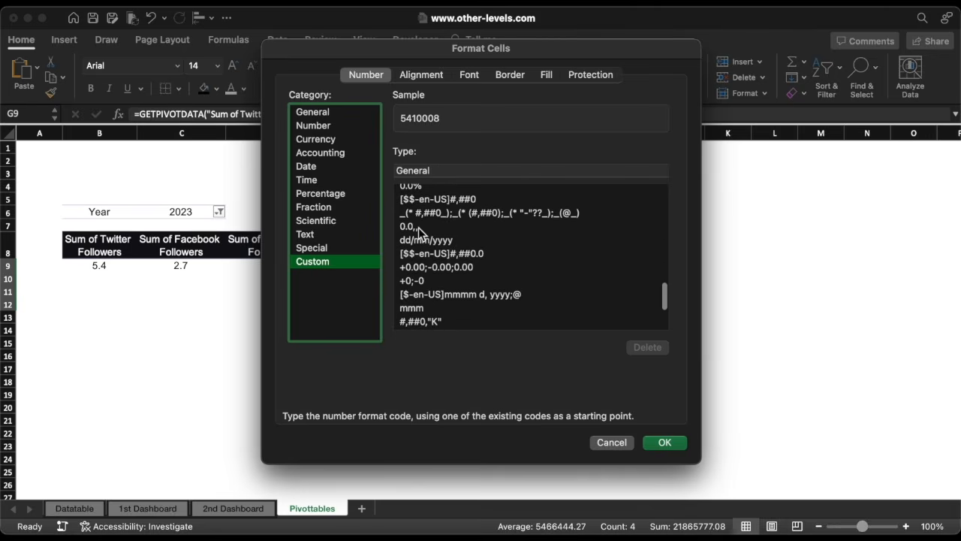
left_click(418, 228)
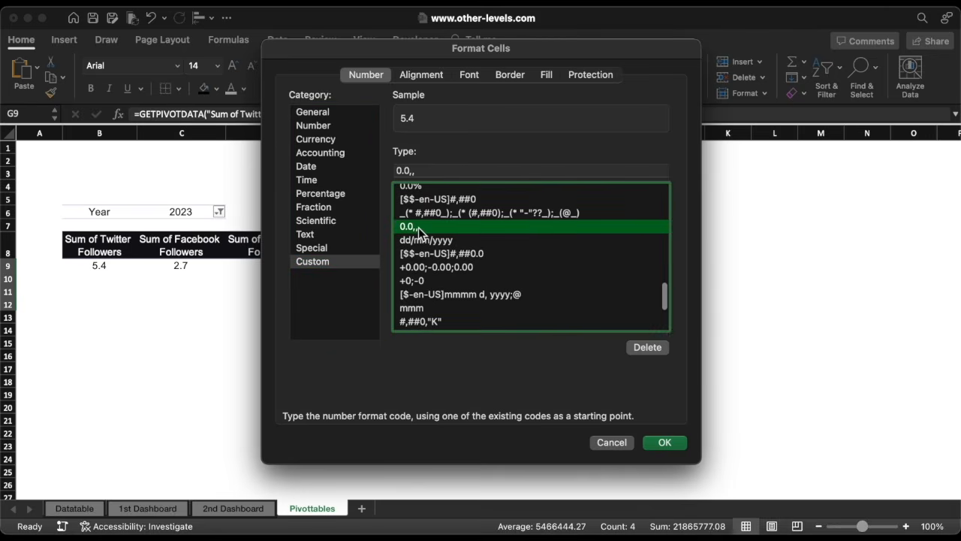
left_click(666, 443)
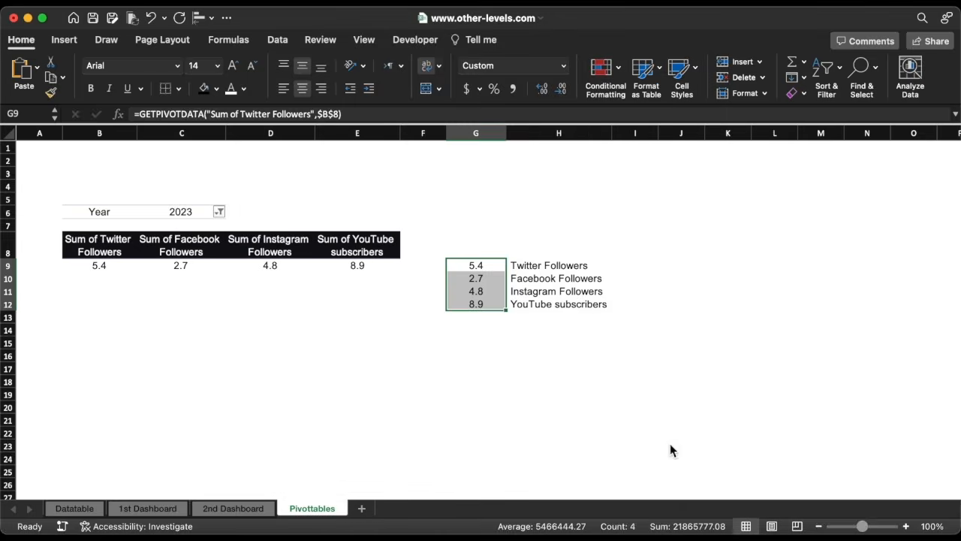
Wrap the G9 formula in IFERROR so it returns "-" on error.
left_click(492, 266)
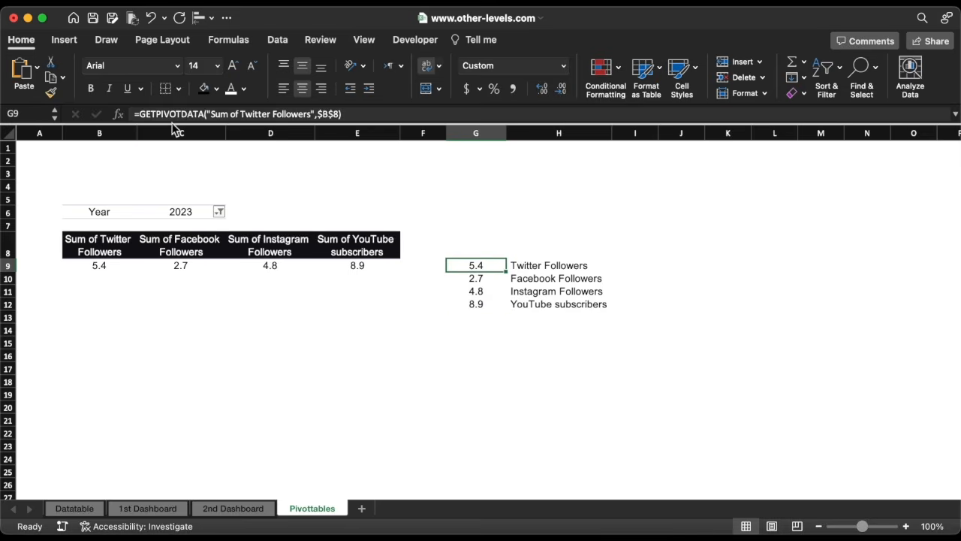
left_click(141, 111)
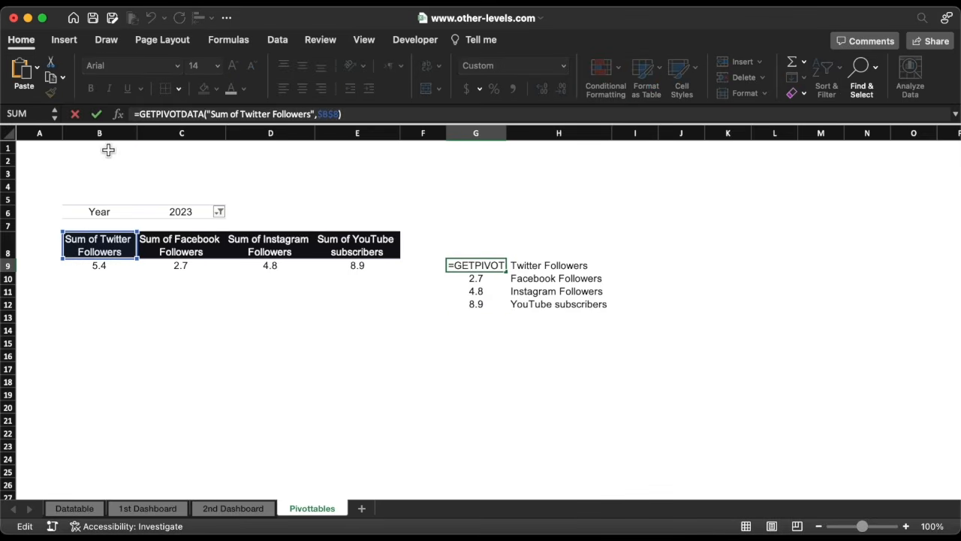
type("IF")
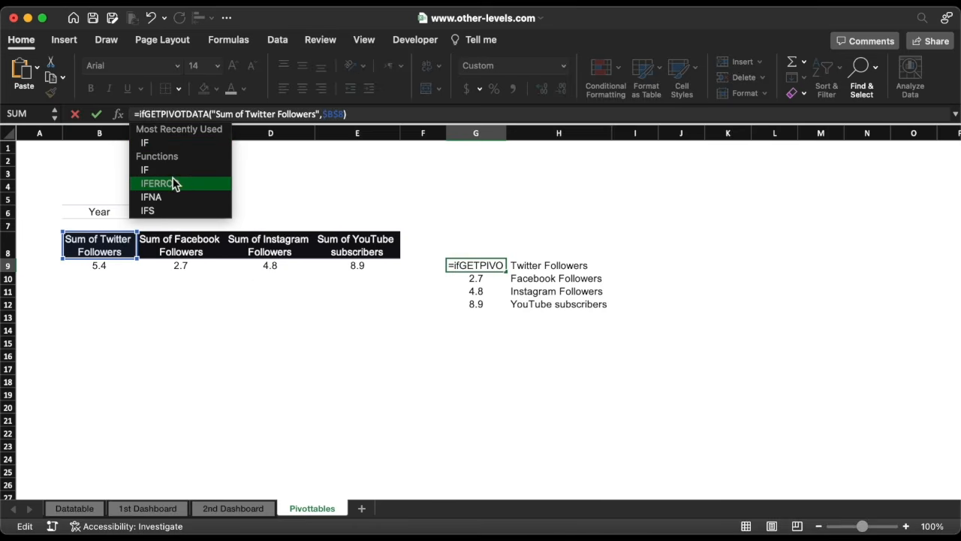
double_click(176, 182)
left_click(410, 114)
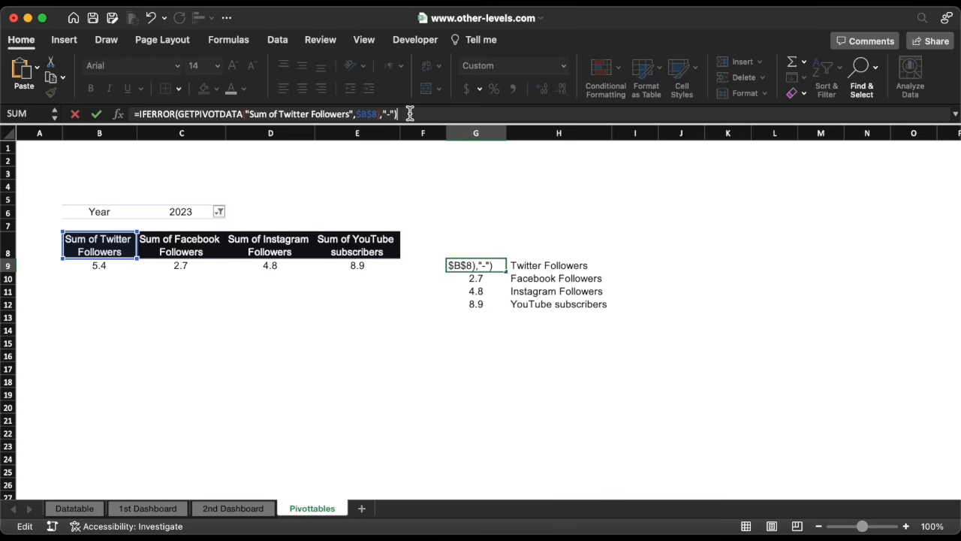
type(",\"-\")")
key("Return")
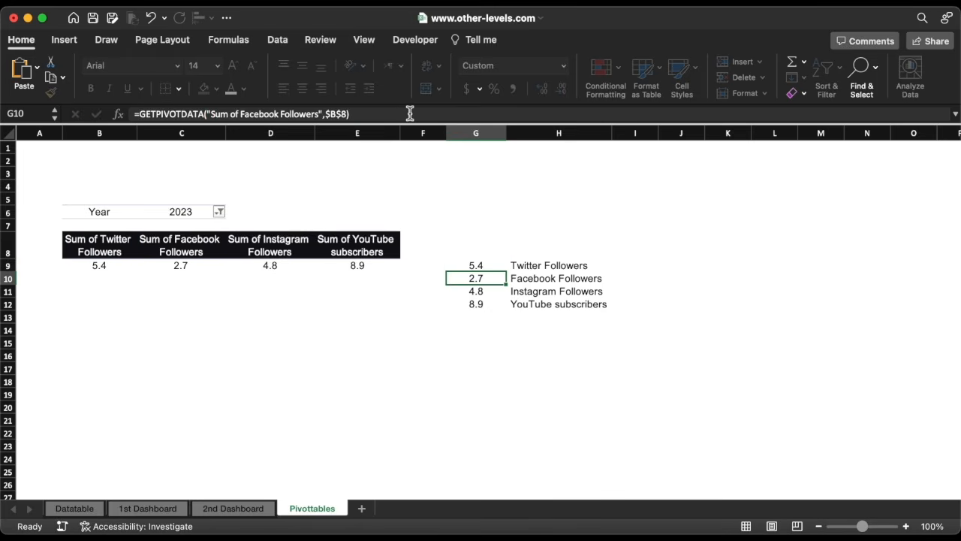
Wrap the G10, G11 and G12 formulas in IFERROR returning "-" on error.
left_click(141, 116)
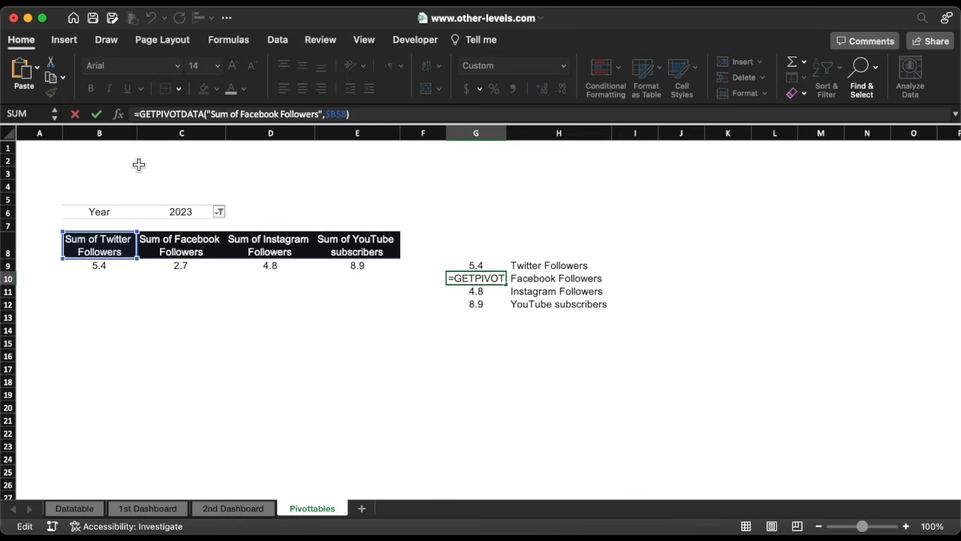
type("IF")
double_click(162, 181)
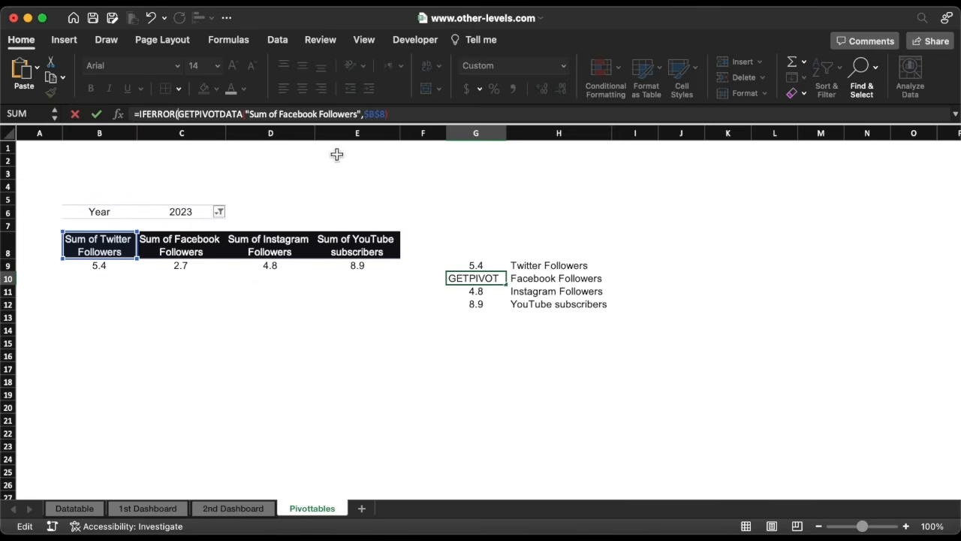
left_click(398, 115)
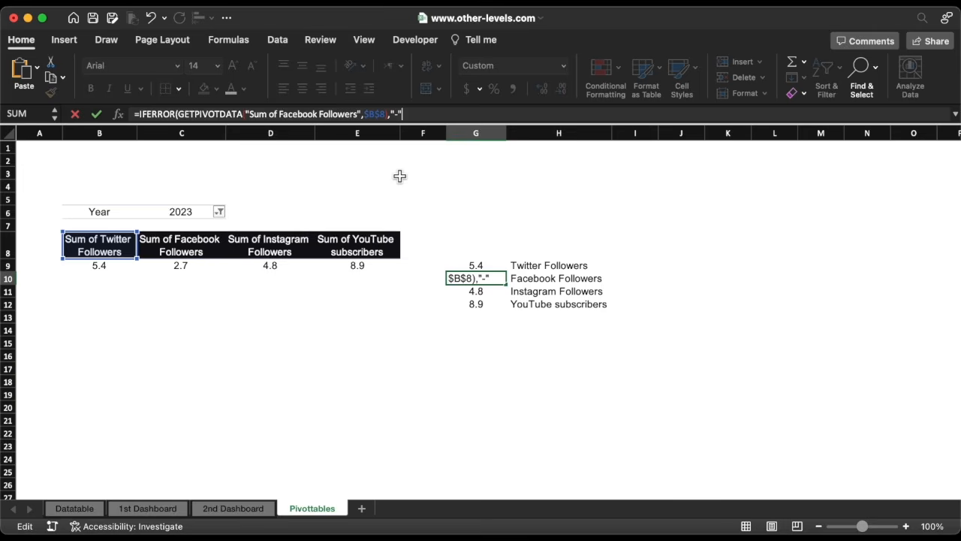
key("Return")
left_click(143, 114)
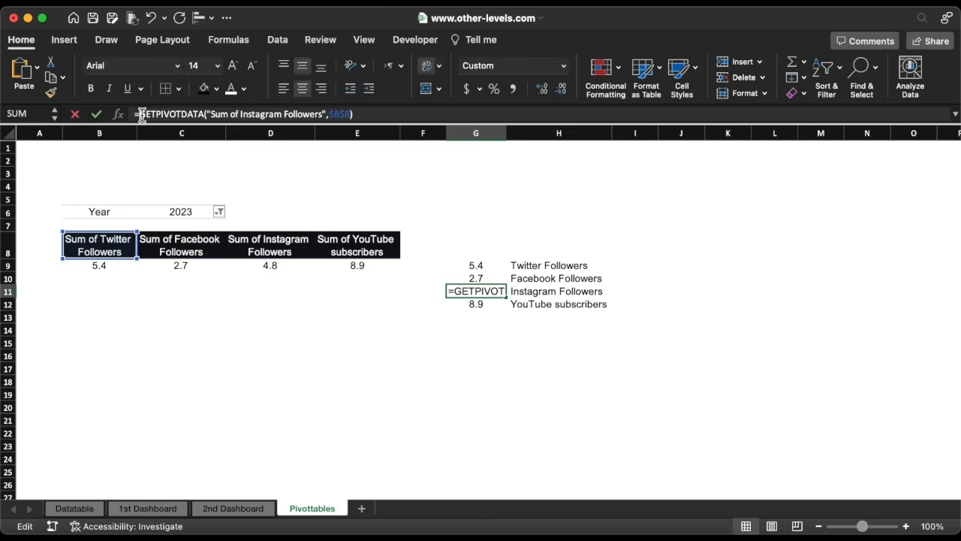
type("IF")
double_click(168, 181)
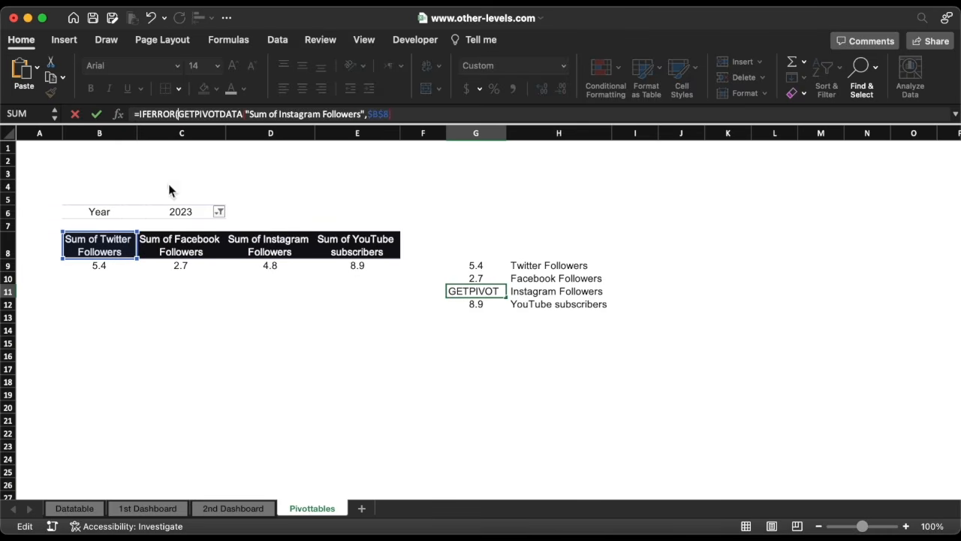
left_click(432, 115)
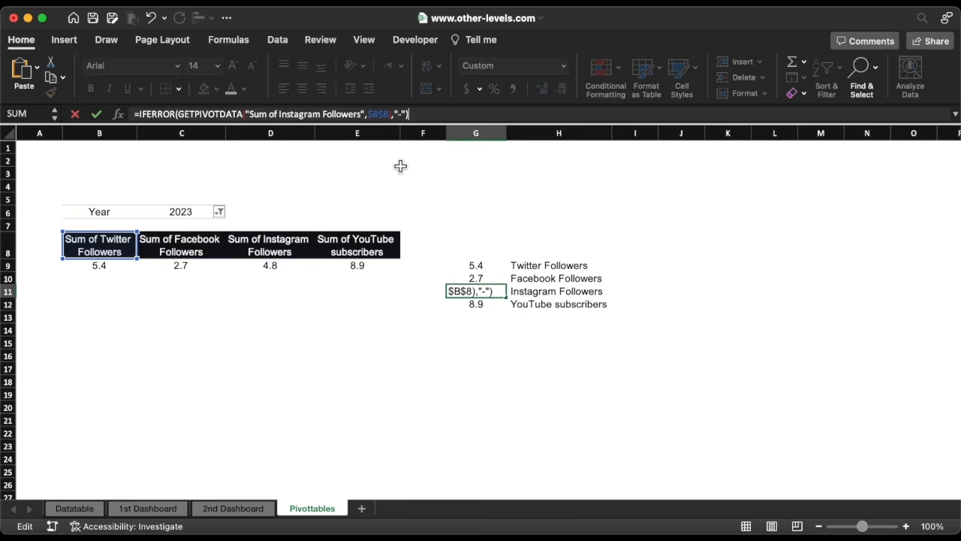
key("Return")
left_click(140, 114)
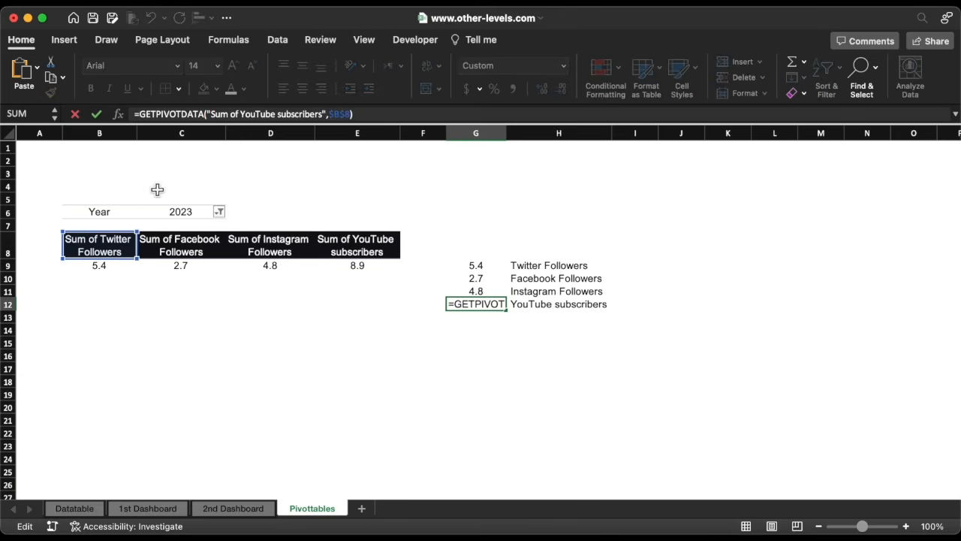
type("IF")
double_click(164, 182)
left_click(405, 115)
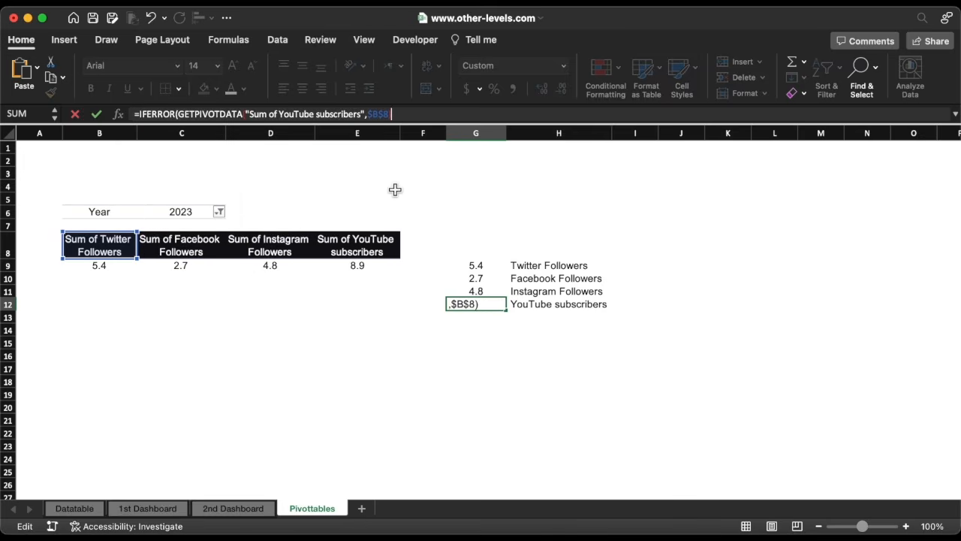
key("ctrl+Return")
Make the values in G9:G12 bold.
left_click_drag(487, 265, 473, 303)
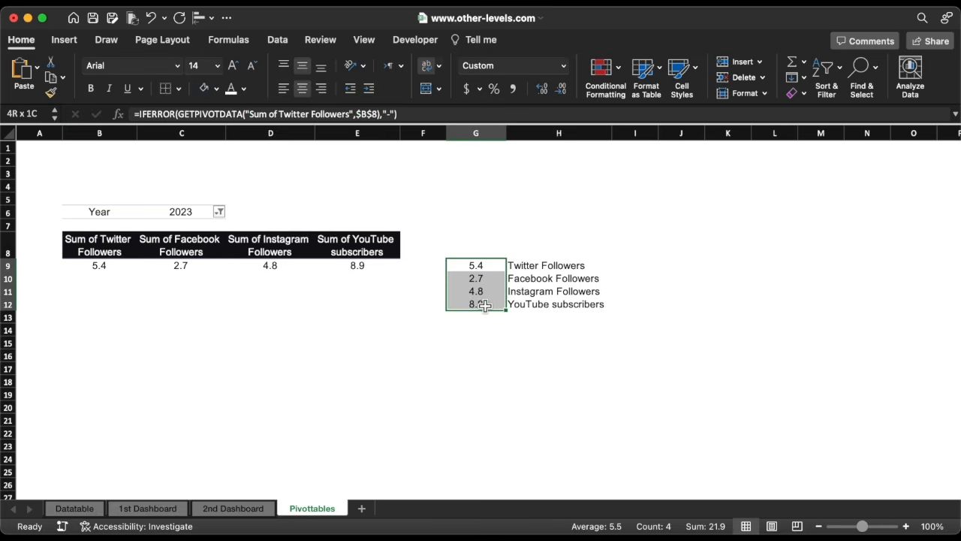
left_click(90, 88)
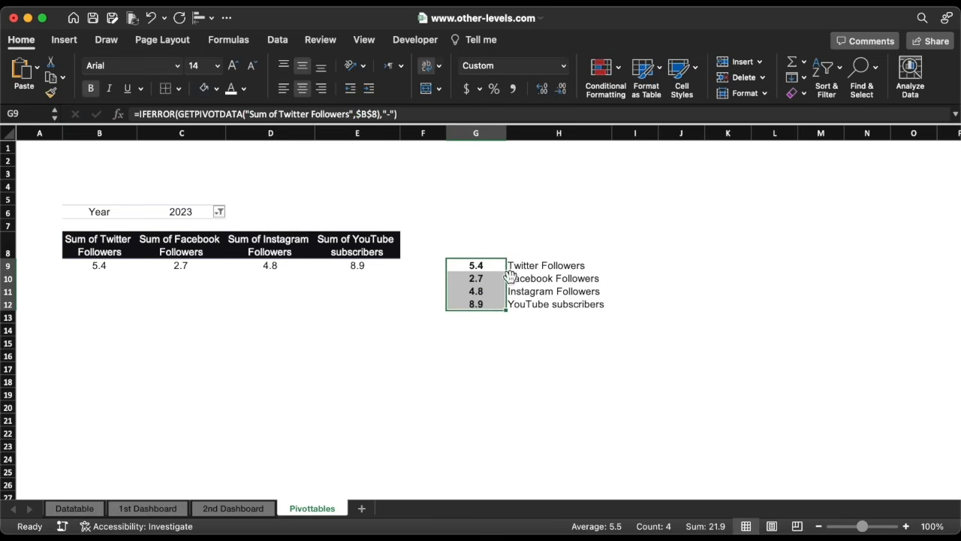
Change the font colour of the labels in H9:H12 to gold.
left_click_drag(510, 267, 526, 303)
left_click(243, 88)
left_click(260, 287)
Add an outside border around the summary block G9:H12 with a chosen line colour.
left_click_drag(475, 265, 555, 304)
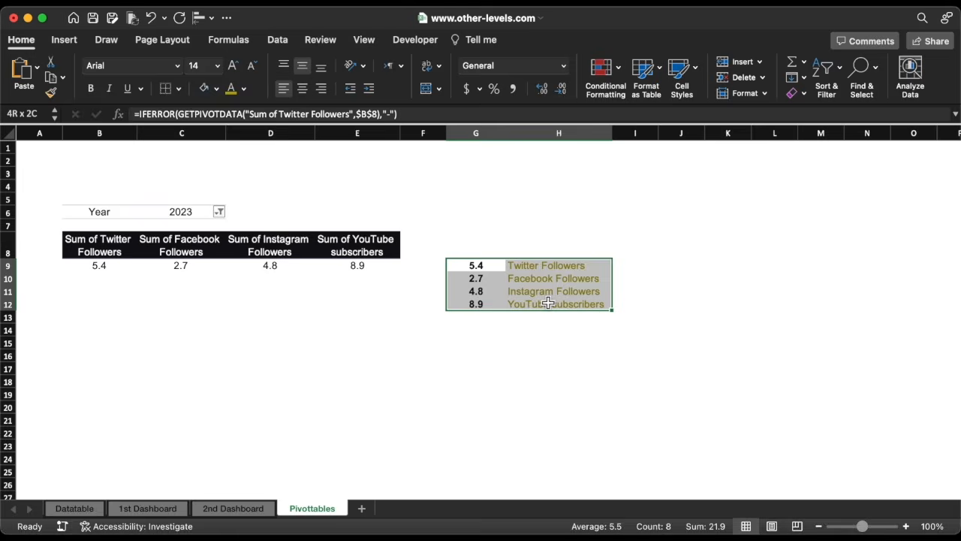
left_click(179, 88)
mouse_move(239, 460)
left_click(392, 339)
left_click(178, 88)
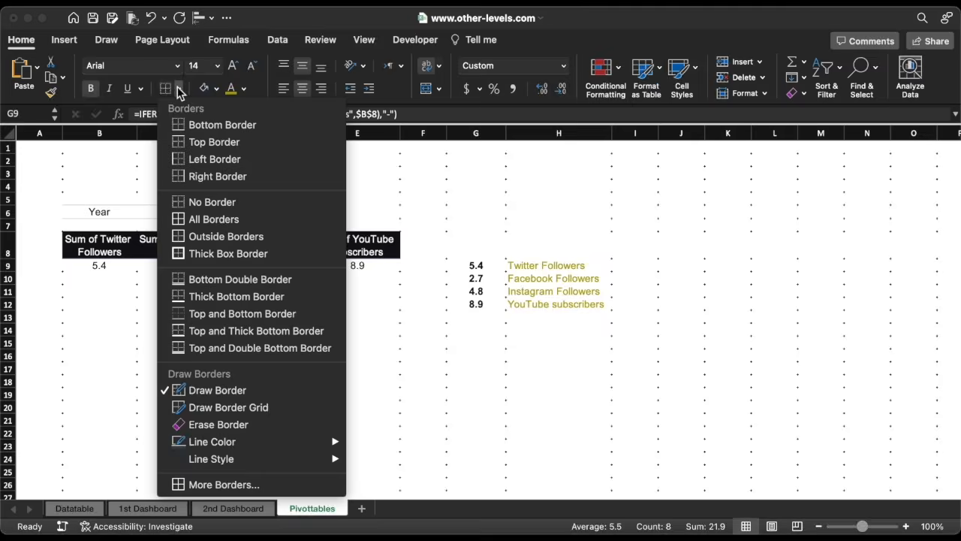
mouse_move(232, 442)
left_click(399, 525)
left_click(179, 89)
left_click(197, 238)
left_click(558, 343)
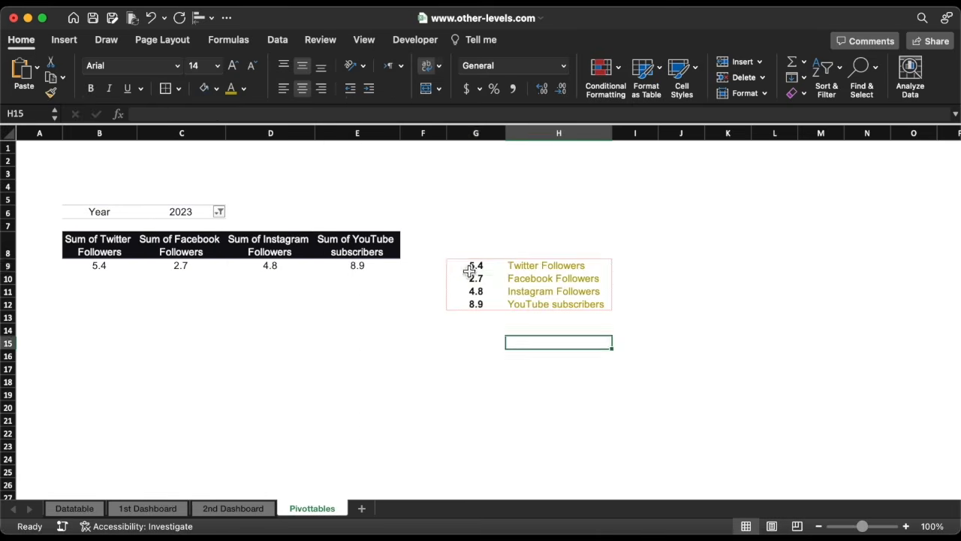
Reselect G9:H12 and set the border line colour to gold.
left_click_drag(470, 267, 558, 300)
left_click(178, 88)
mouse_move(310, 443)
left_click(371, 525)
left_click(547, 343)
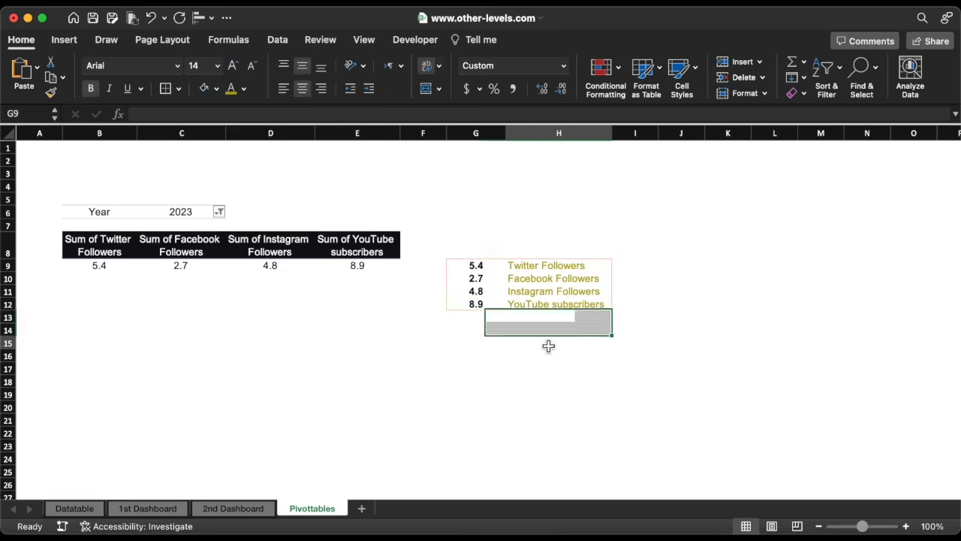
Change the font colour of the labels in H9:H12 to red.
left_click_drag(547, 265, 547, 303)
left_click(243, 88)
left_click(248, 250)
left_click(590, 357)
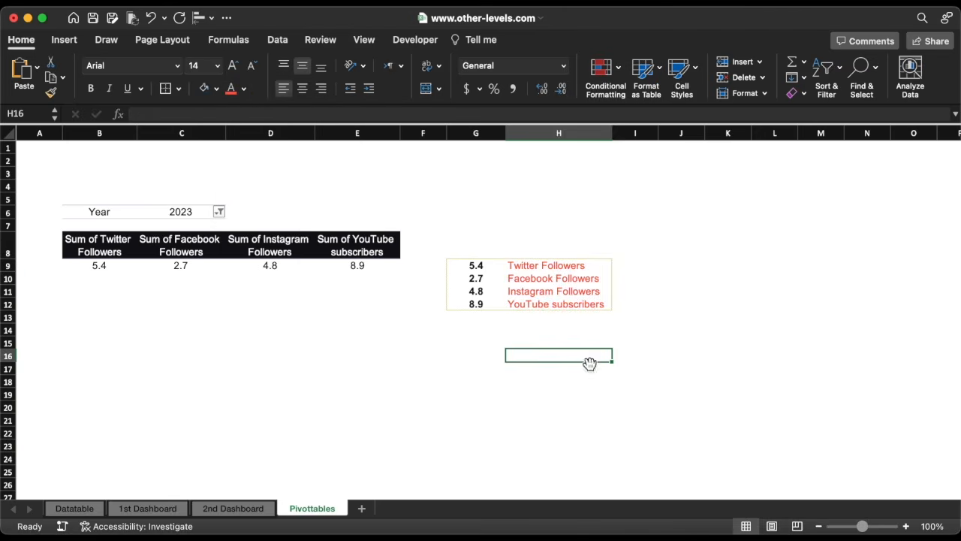
Enter the title Social Media Reach in cell B2.
left_click(109, 158)
type("Social Media Reach")
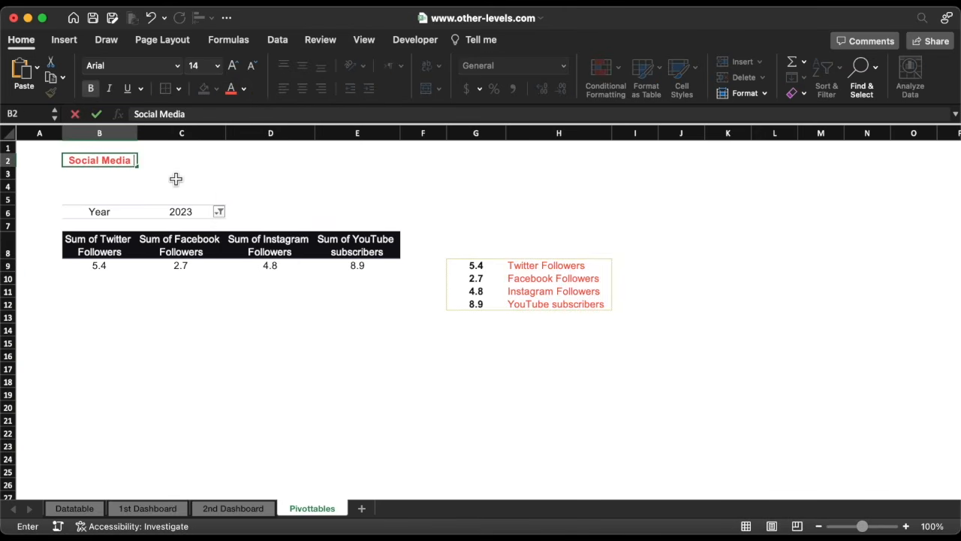
key("Return")
key("Up")
left_click(428, 69)
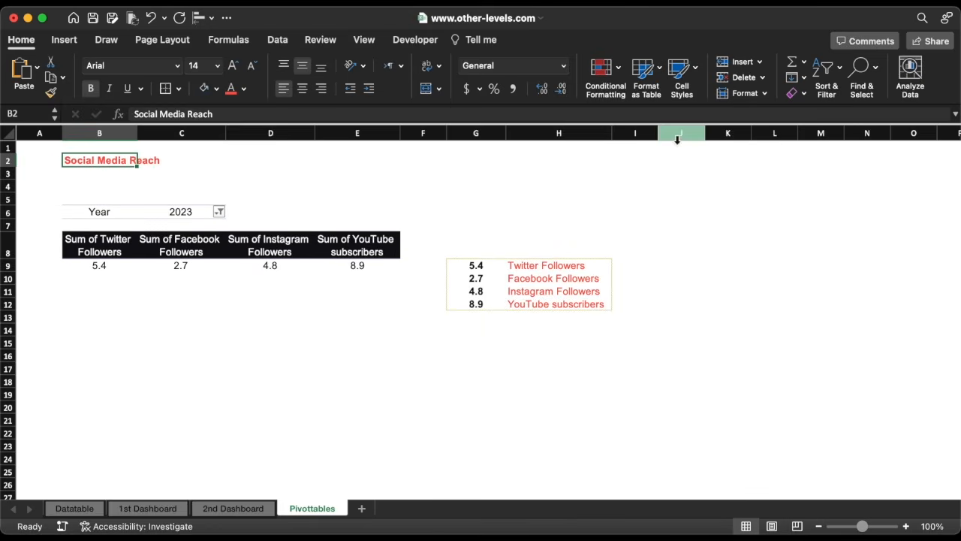
Select J3:J26, set the border line colour to grey, and choose a left border for the range.
left_click_drag(681, 172, 698, 486)
left_click(180, 90)
mouse_move(292, 442)
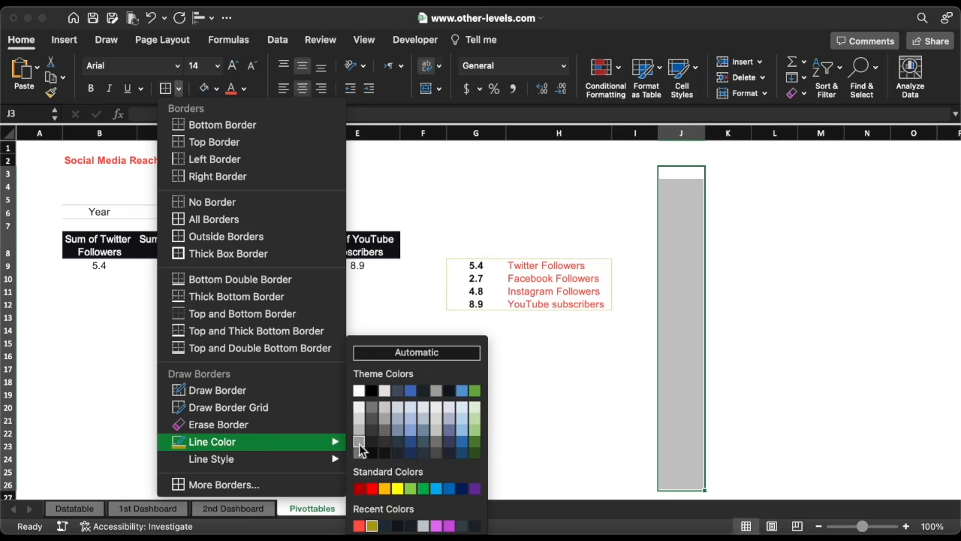
left_click(359, 444)
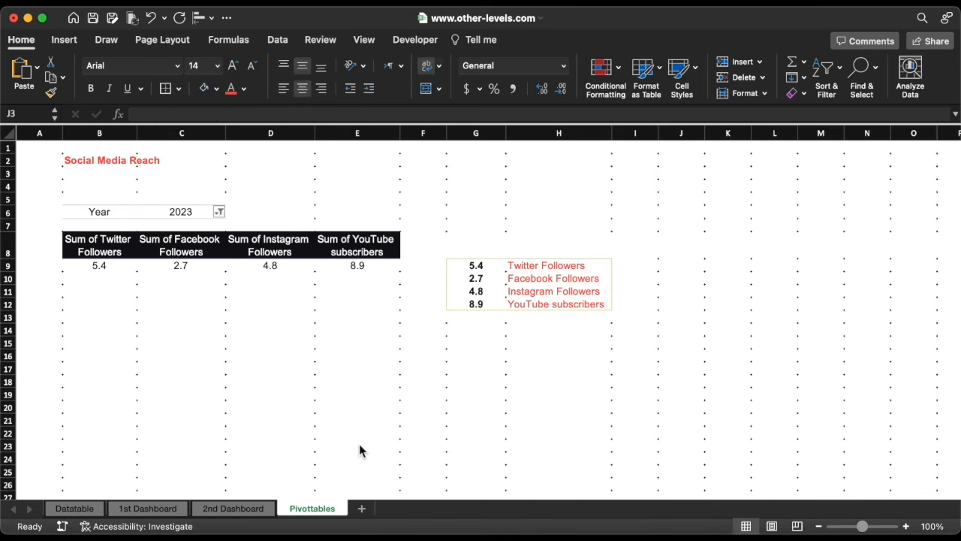
left_click(180, 90)
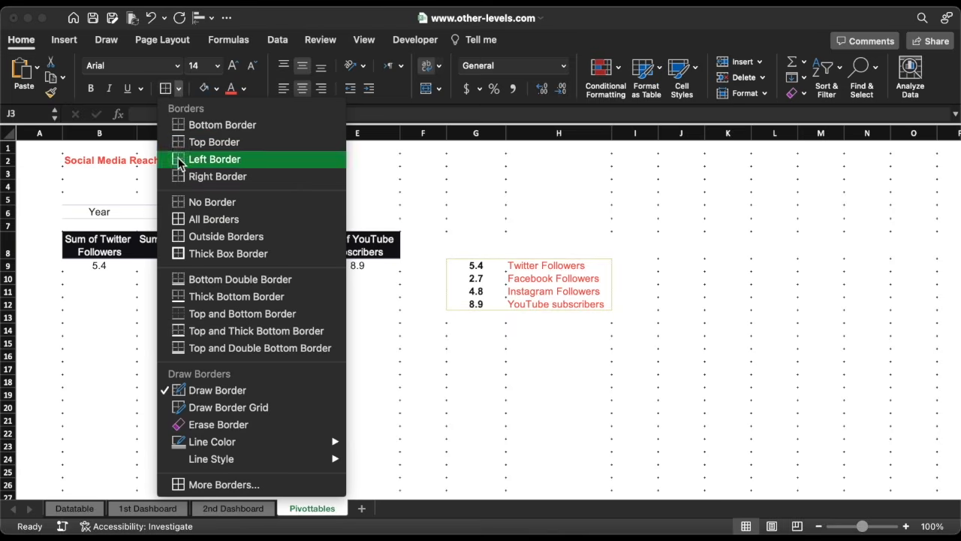
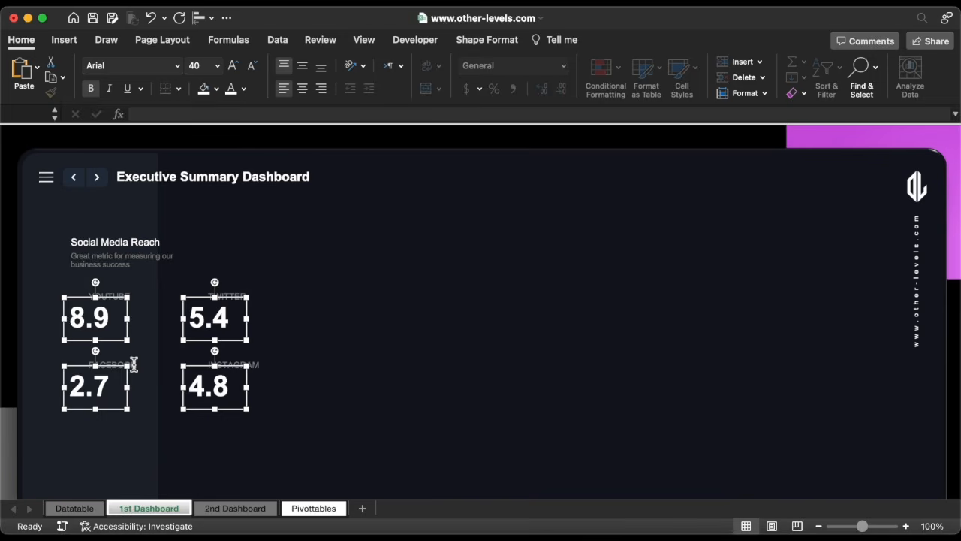
Select the four platform label boxes and duplicate them beside the values.
left_click(133, 364)
left_click(123, 297, "shift")
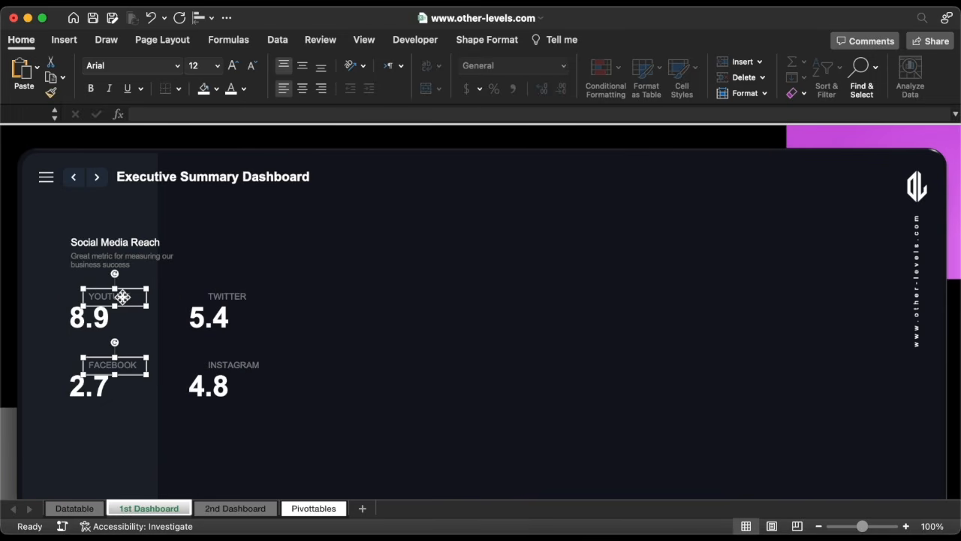
left_click(230, 298, "shift")
left_click(233, 364, "shift")
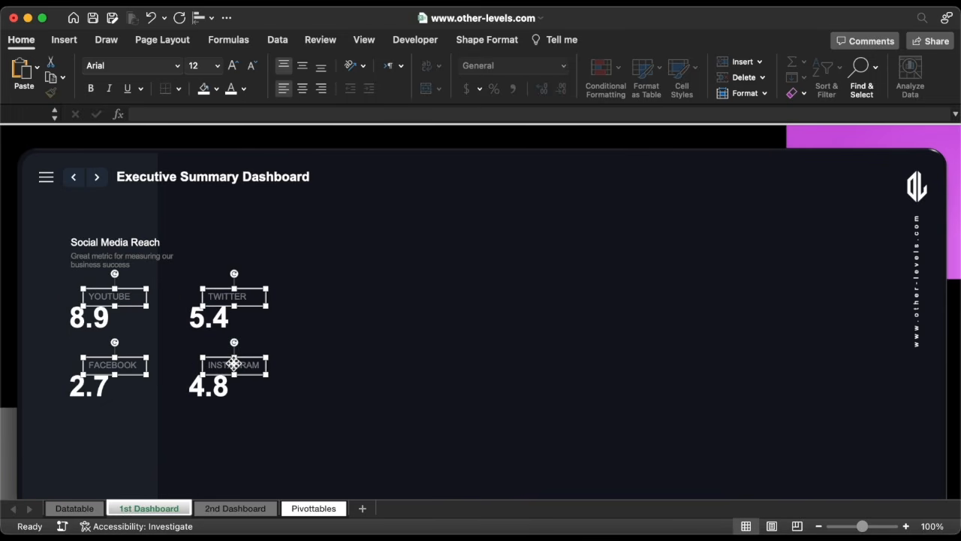
left_click_drag(233, 365, 285, 388)
Replace the text of each of the four duplicated label boxes with M.
double_click(141, 324)
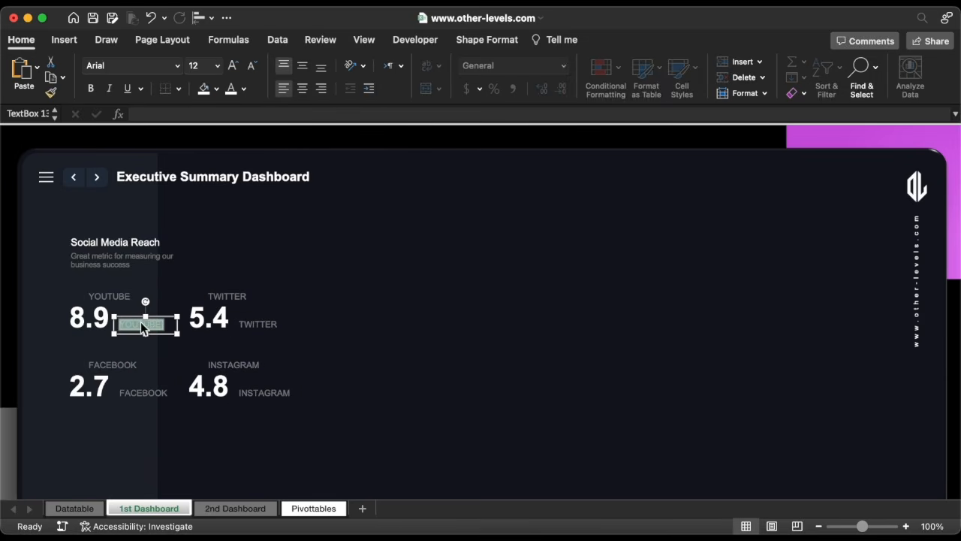
type("M")
double_click(256, 324)
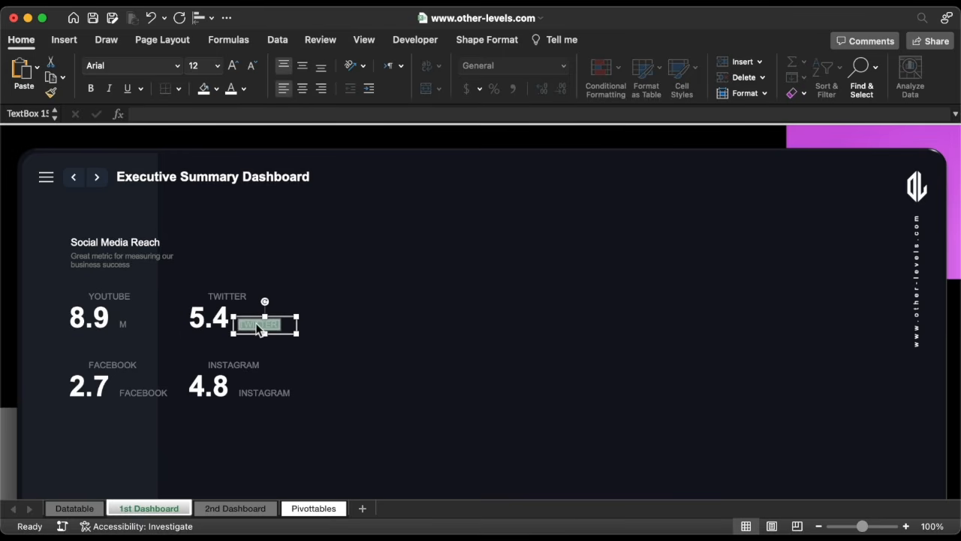
type("M")
double_click(268, 392)
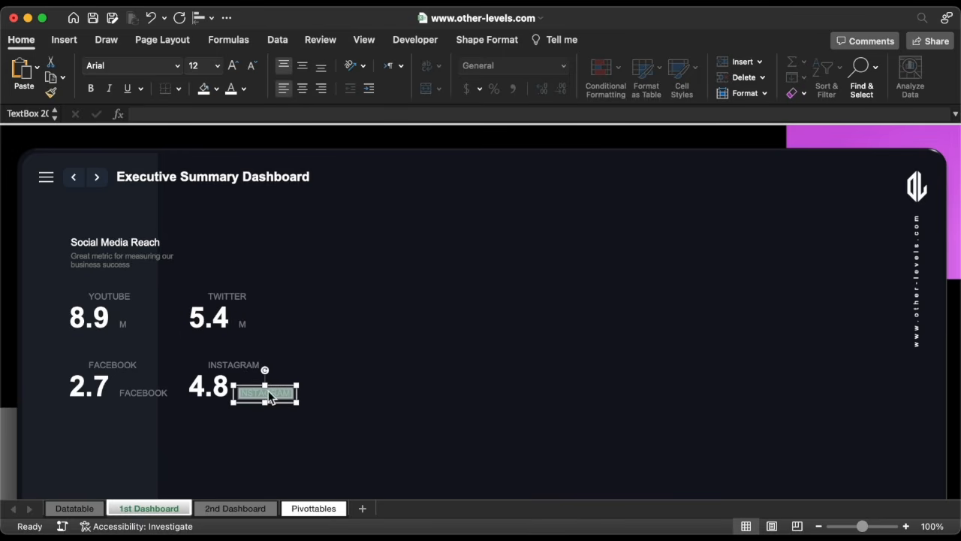
type("M")
double_click(165, 397)
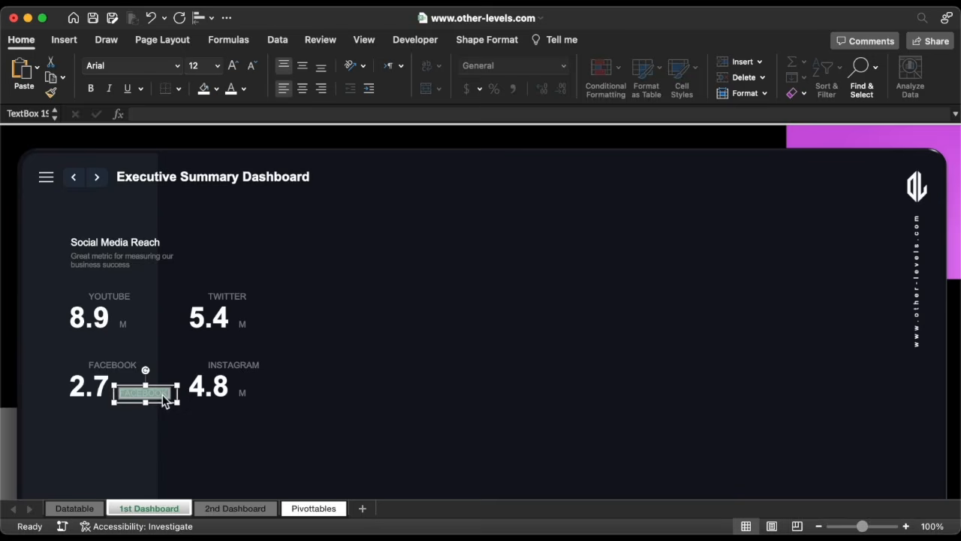
type("M")
Set the four M boxes to font size 24 and move them up next to the numbers.
left_click(240, 386, "shift")
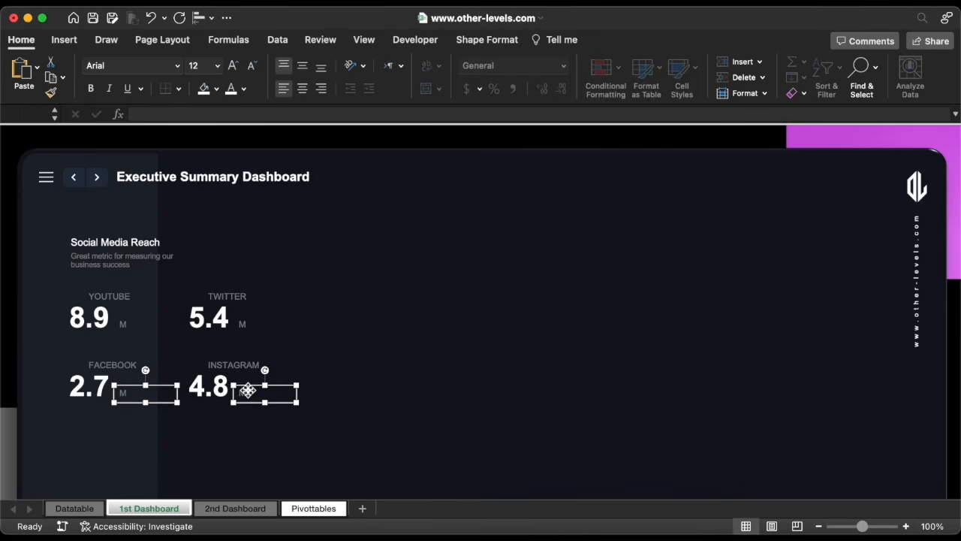
left_click(247, 323, "shift")
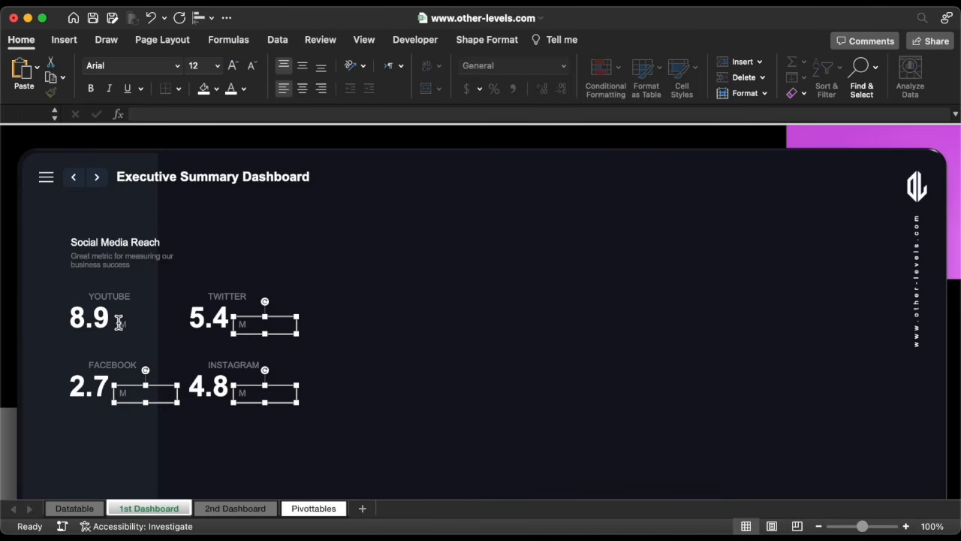
left_click(122, 323, "shift")
left_click(217, 66)
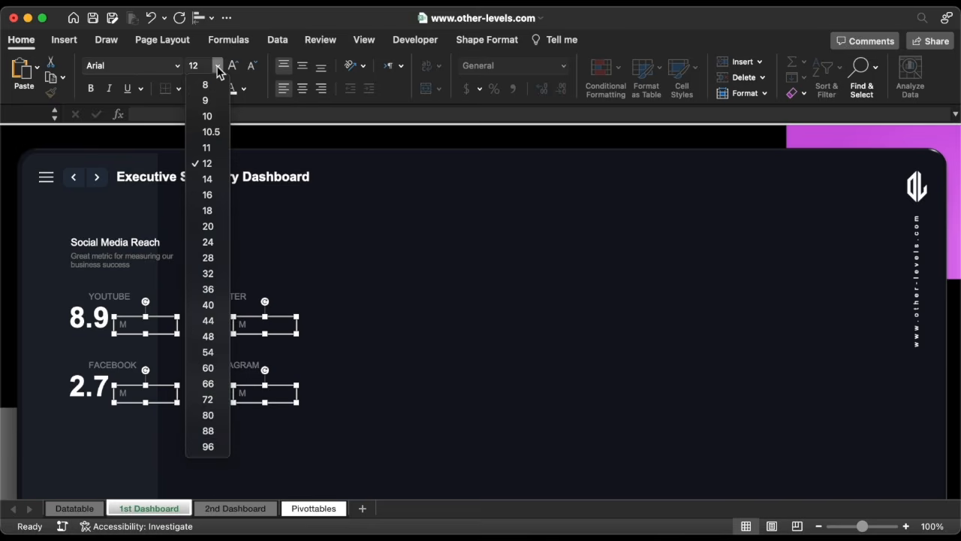
left_click(210, 242)
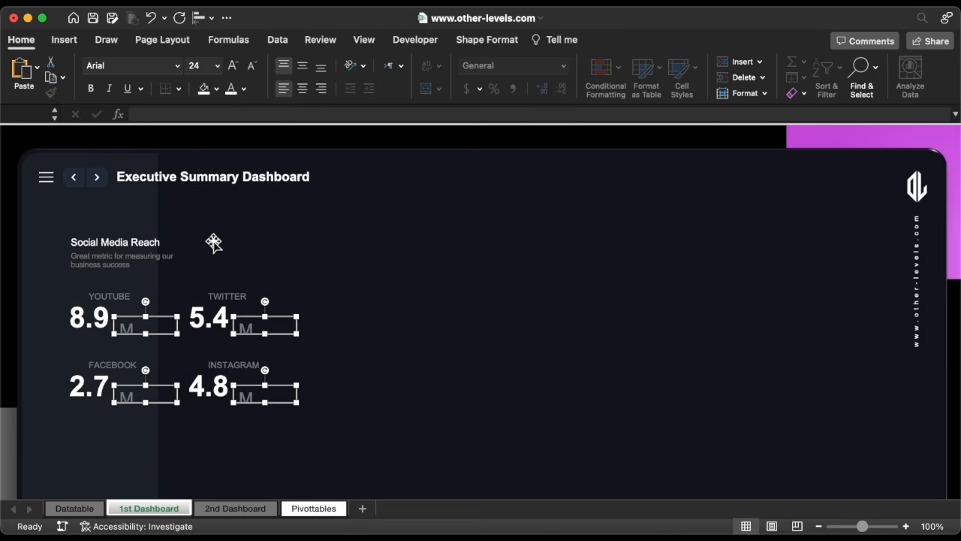
left_click_drag(177, 336, 140, 339)
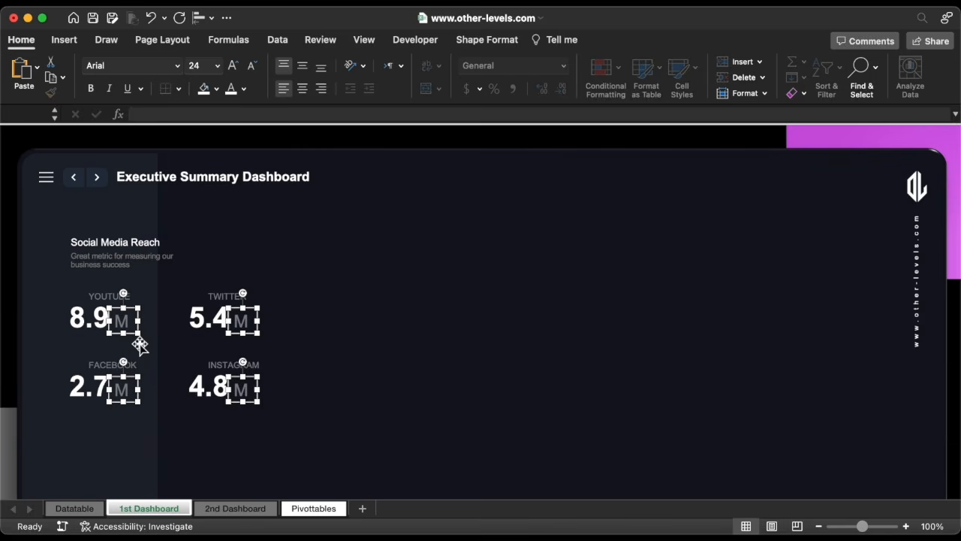
Copy the Twitter, Facebook, Instagram and YouTube icons from the Datatable sheet and paste them into 1st Dashboard.
left_click(78, 208)
left_click(46, 183)
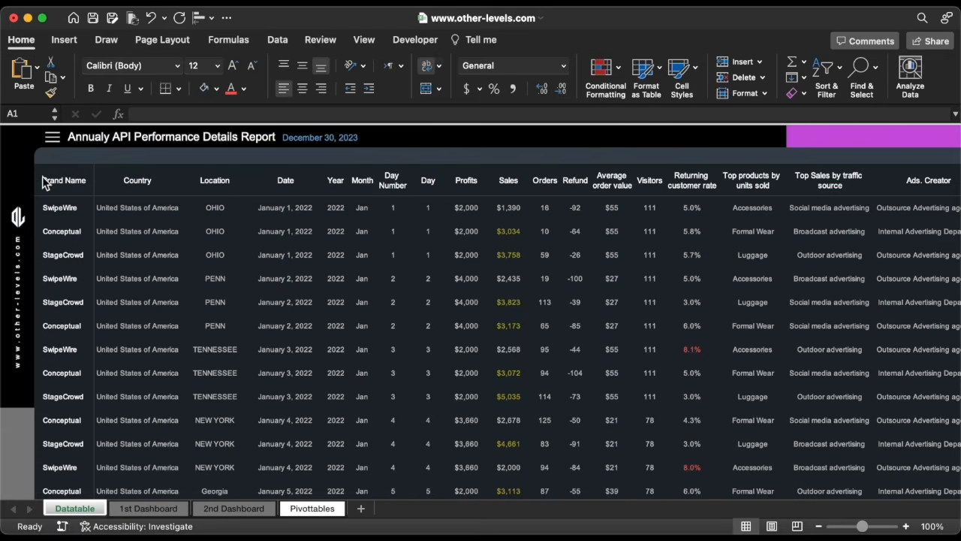
scroll(300, 225, "right", 10)
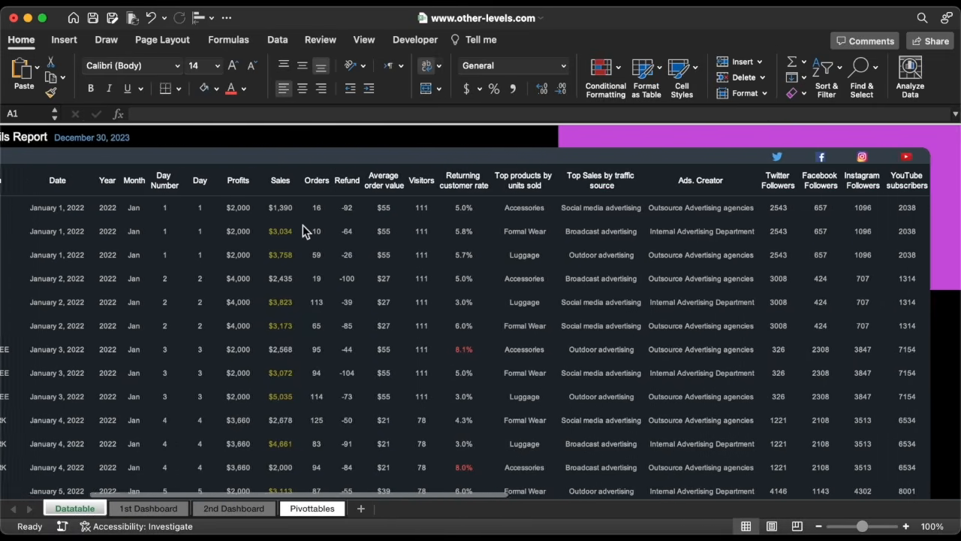
scroll(303, 225, "right", 2)
left_click(701, 156)
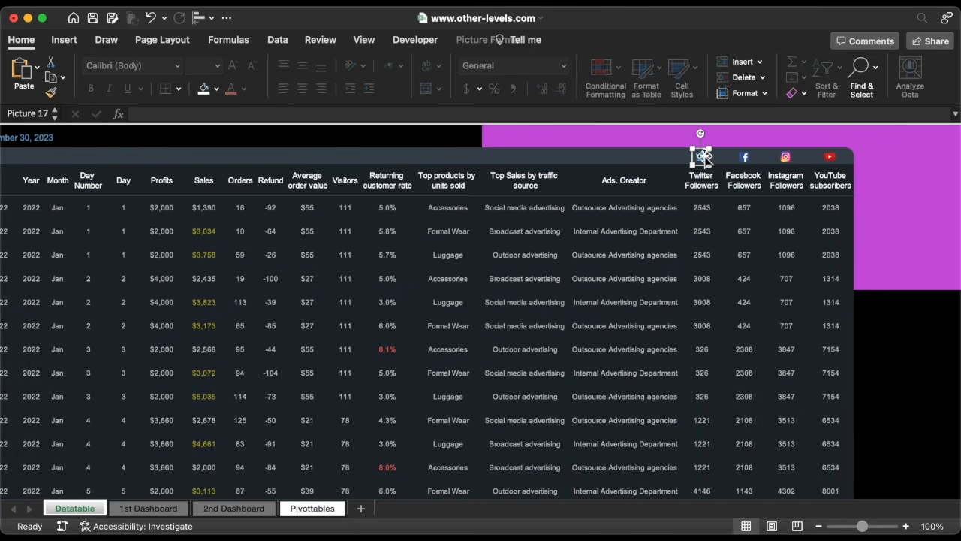
left_click(741, 158, "shift")
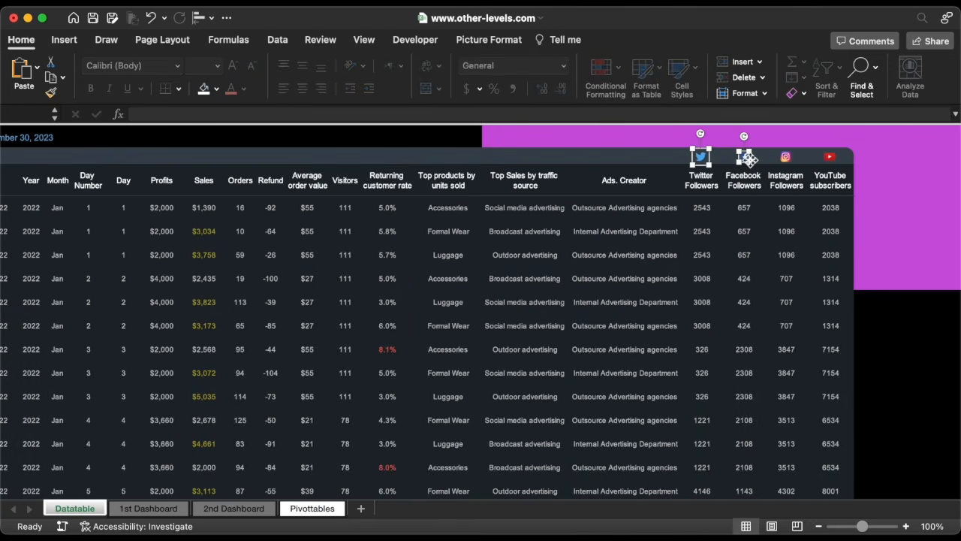
left_click(832, 161, "shift")
right_click(830, 160)
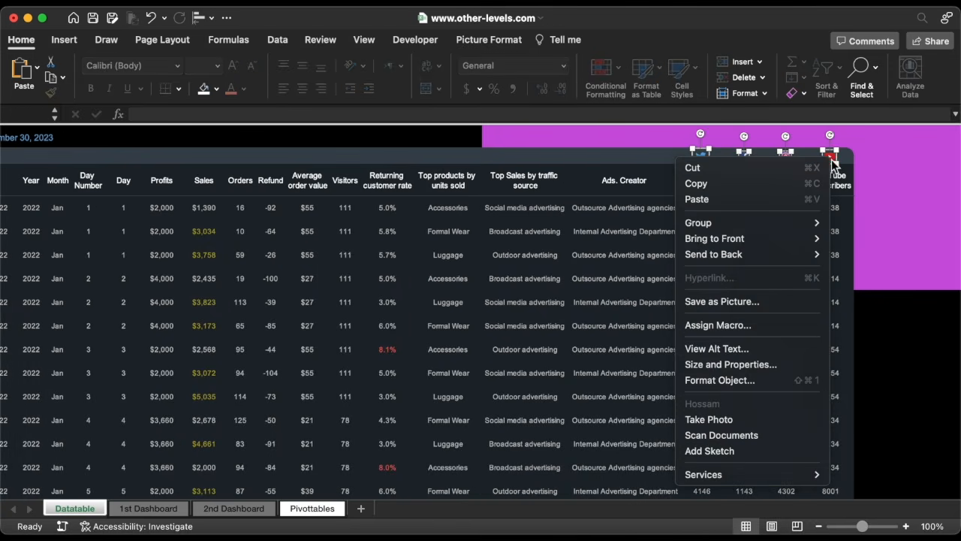
left_click(731, 186)
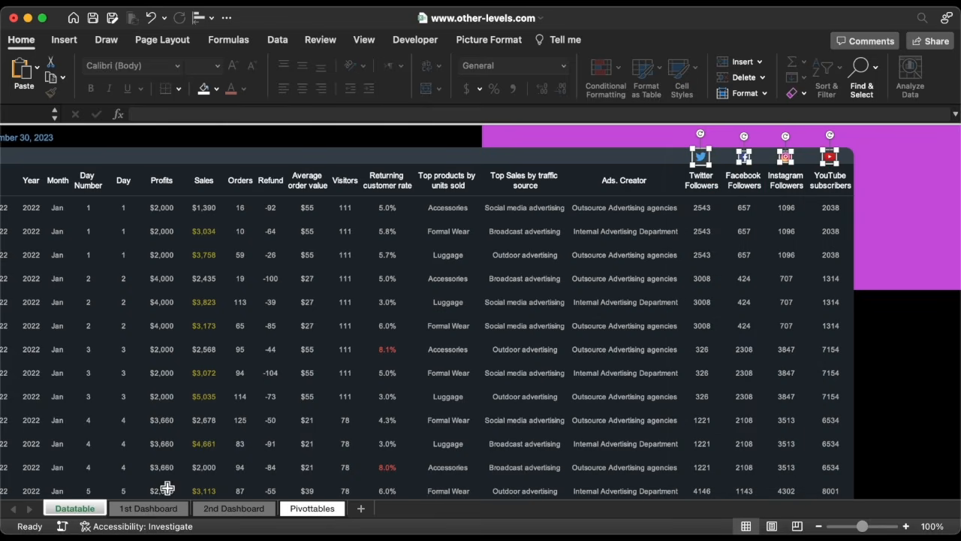
left_click(155, 510)
key("super+v")
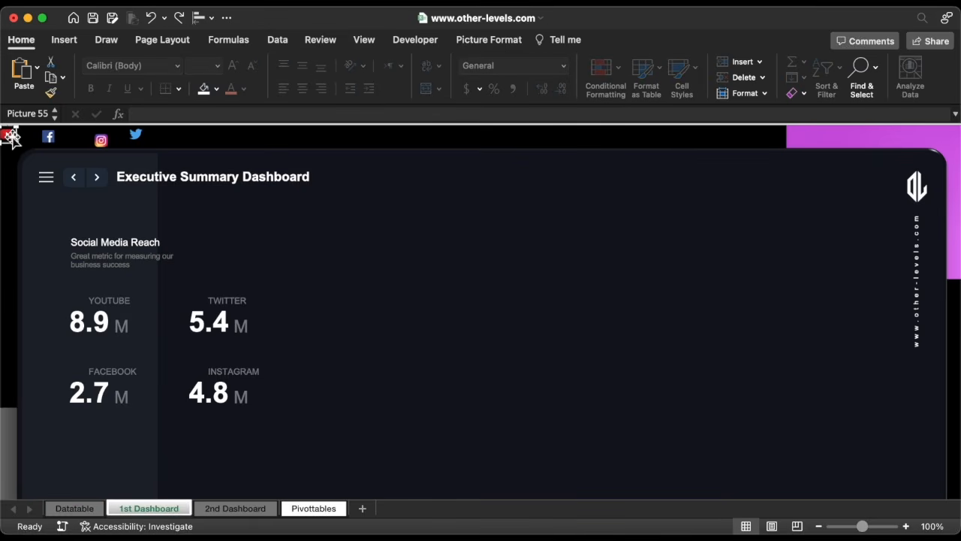
Place each pasted icon beside its matching platform label in the Social Media Reach block.
left_click_drag(12, 136, 76, 301)
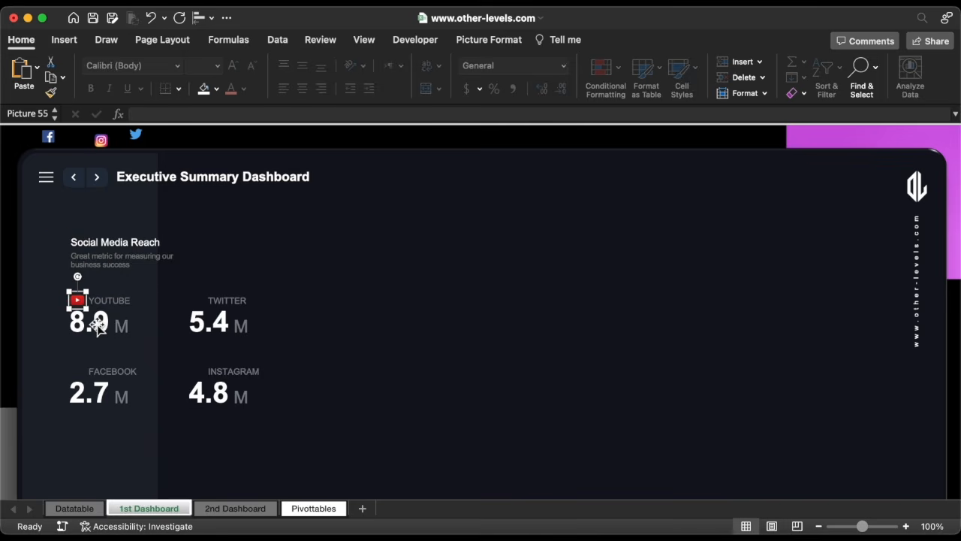
left_click_drag(50, 136, 76, 371)
left_click_drag(102, 144, 199, 374)
left_click(136, 135)
left_click_drag(136, 135, 195, 300)
Select the YouTube and Facebook icons and align them to each other.
left_click(78, 302)
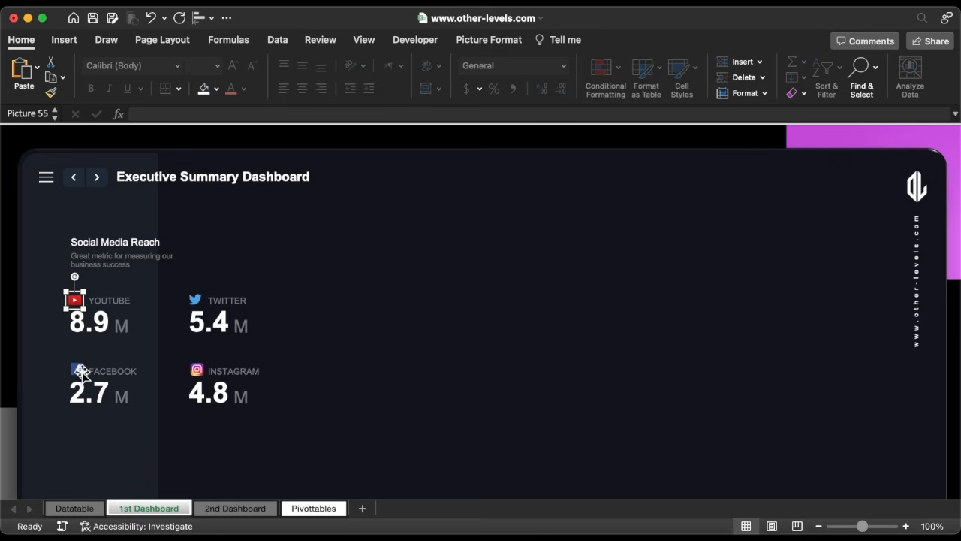
left_click(76, 369)
left_click(76, 304, "shift")
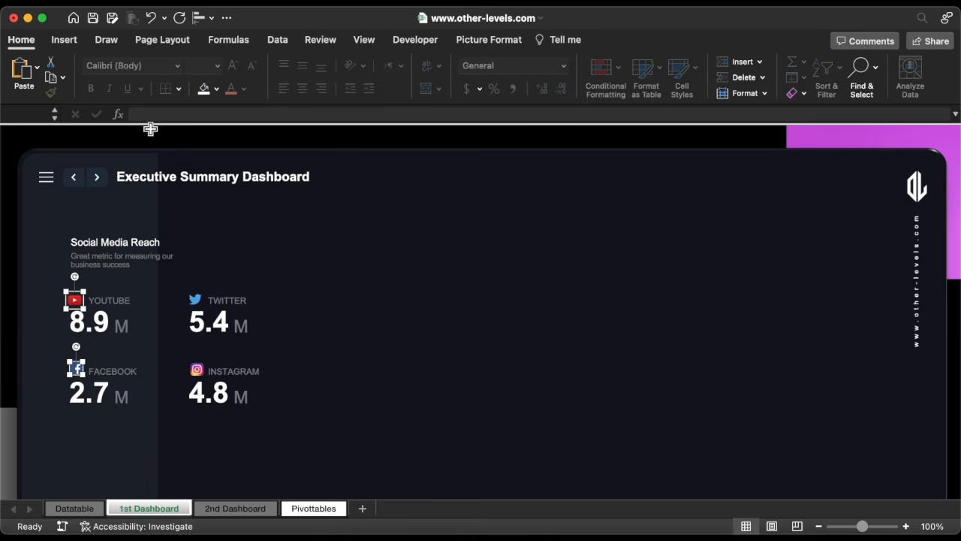
left_click(201, 18)
left_click(242, 69)
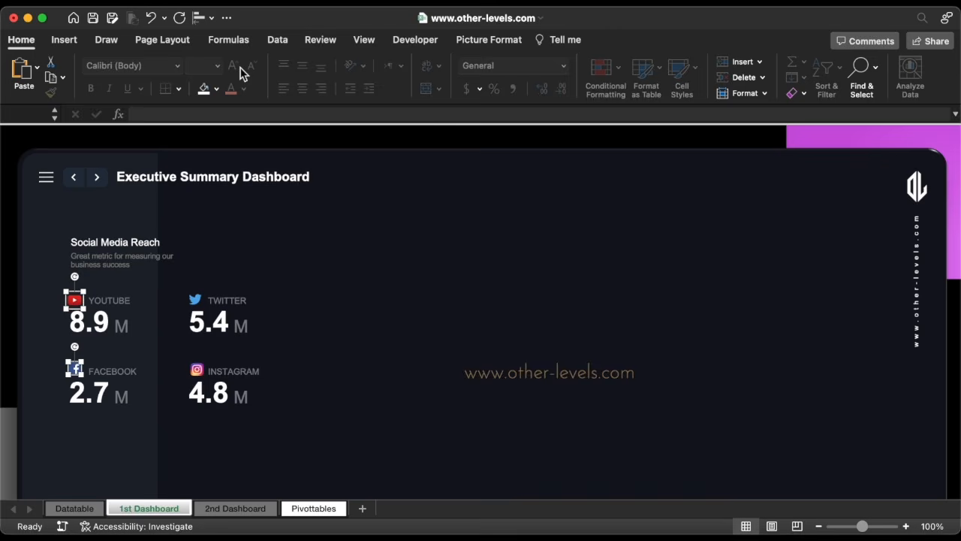
Select the Instagram and Twitter icons and align them to each other.
left_click(197, 368)
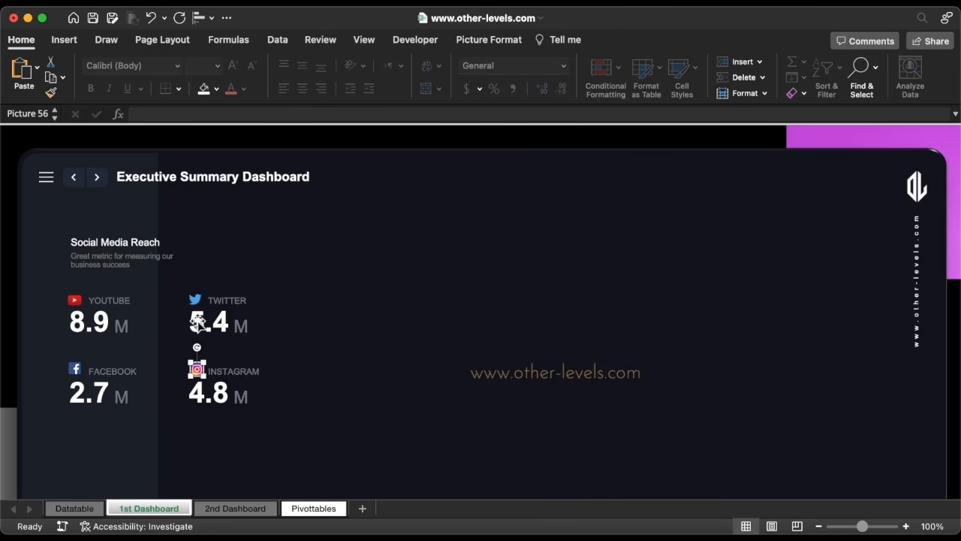
left_click(194, 299, "shift")
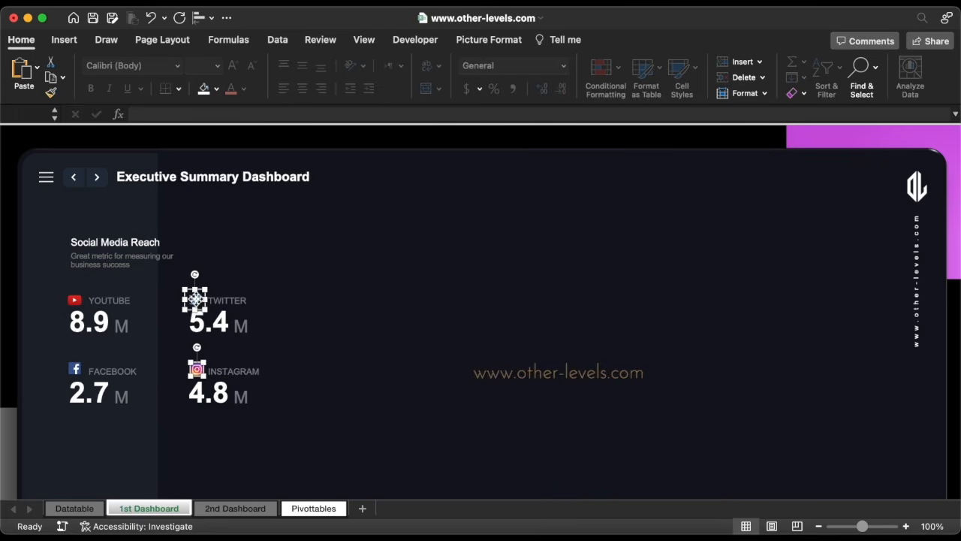
left_click(201, 17)
left_click(240, 68)
left_click(252, 275)
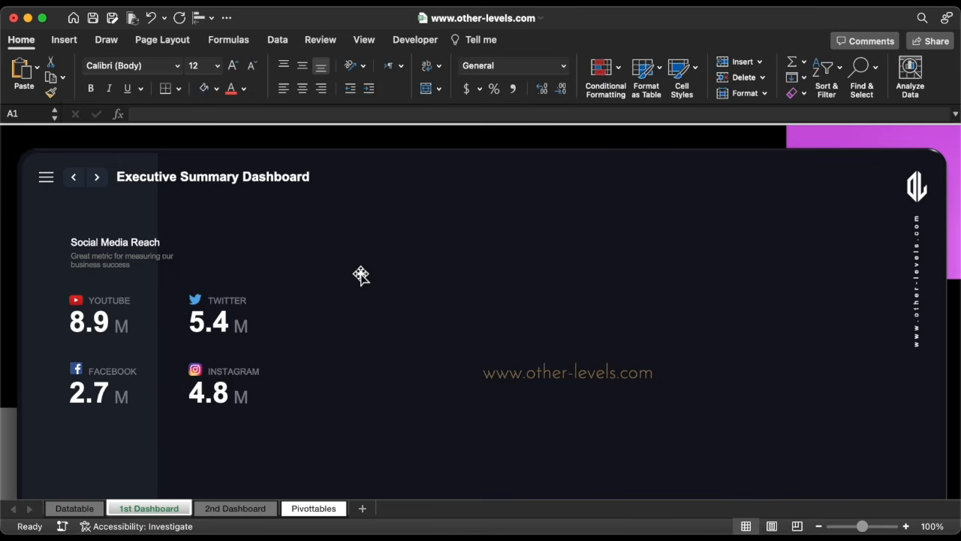
left_click(112, 369)
left_click(69, 371, "shift")
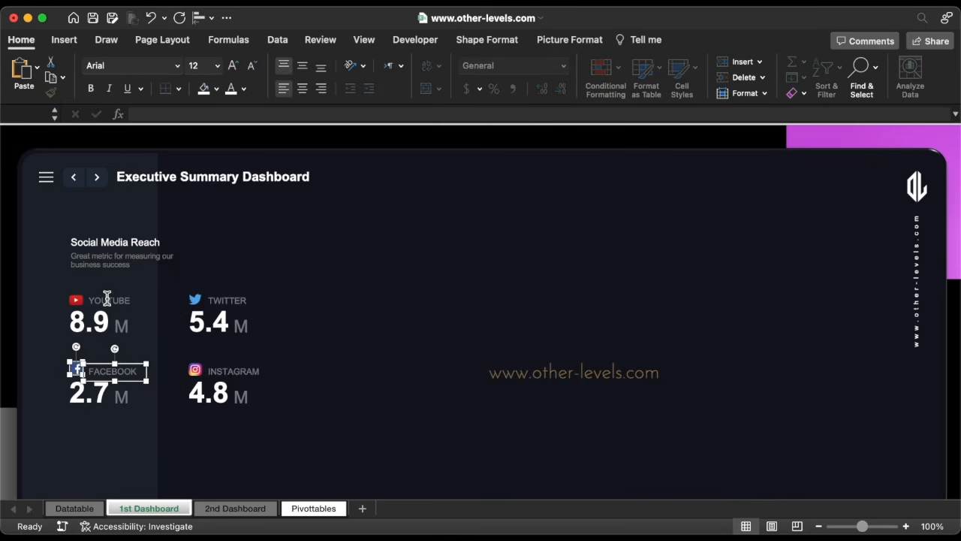
left_click(107, 300, "shift")
left_click(77, 300, "shift")
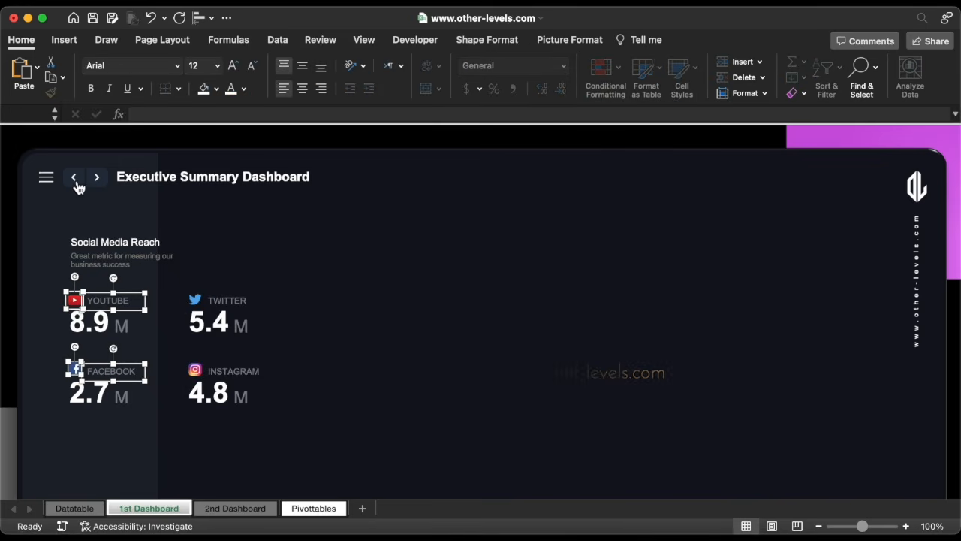
key("Escape")
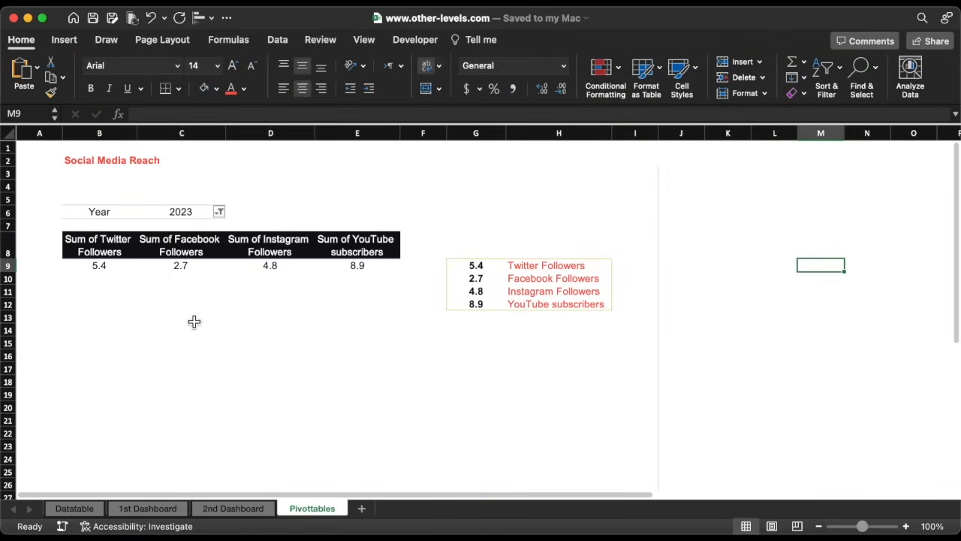
On the Pivottables sheet, copy the PivotTable in B6:E9 and paste it at K6.
left_click(89, 213)
left_click_drag(89, 213, 343, 264)
key("super+c")
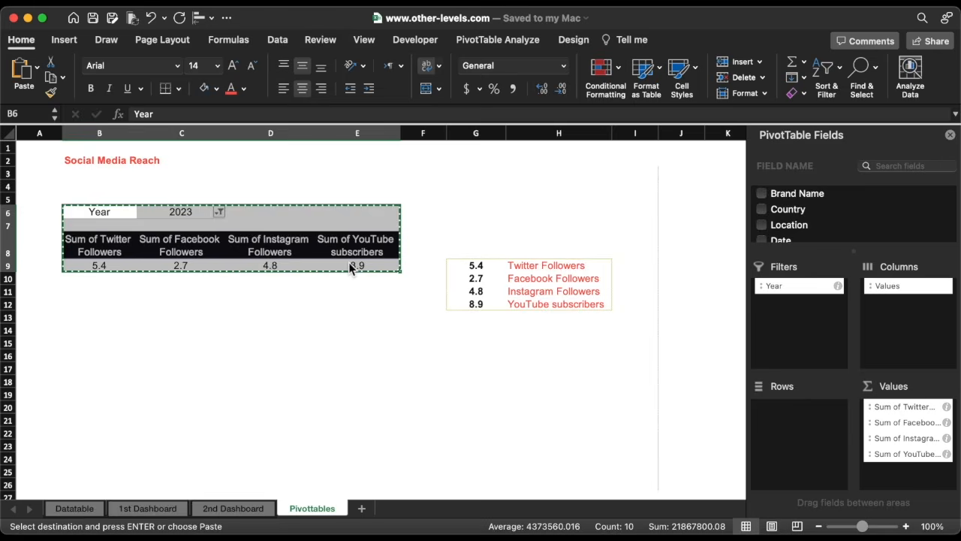
scroll(348, 266, "right", 2)
scroll(349, 266, "right", 8)
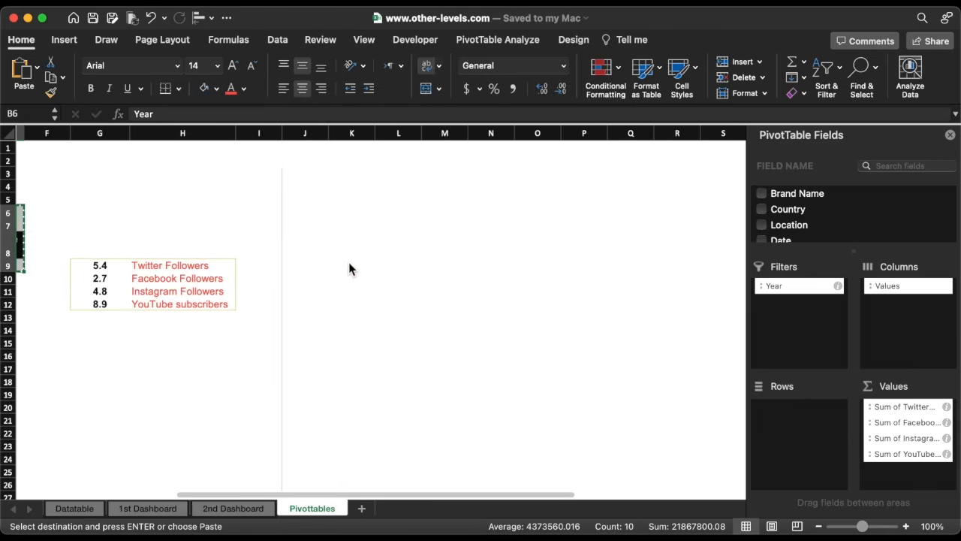
left_click(240, 216)
key("Return")
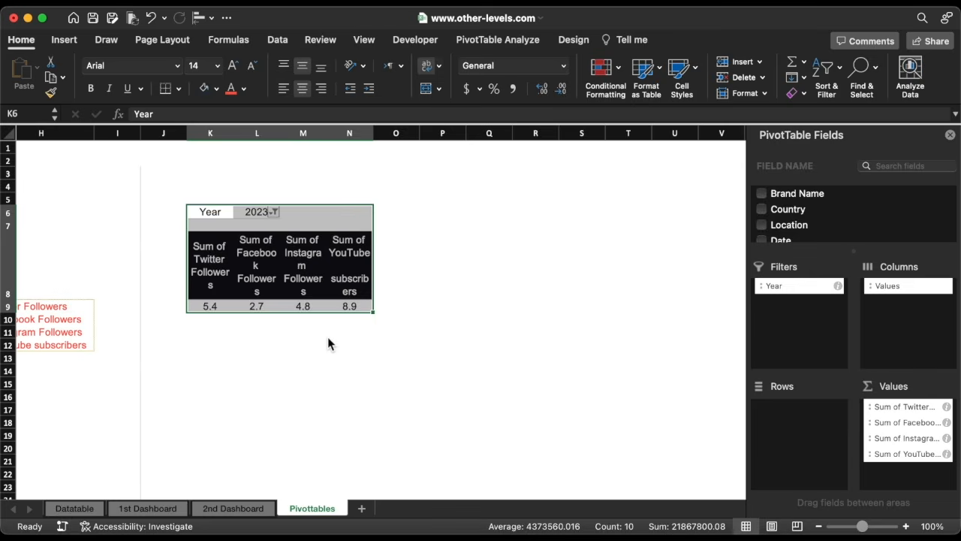
Remove the four follower and subscriber value fields from the pasted PivotTable.
left_click_drag(895, 449, 686, 382)
left_click_drag(901, 439, 717, 384)
left_click_drag(886, 424, 703, 376)
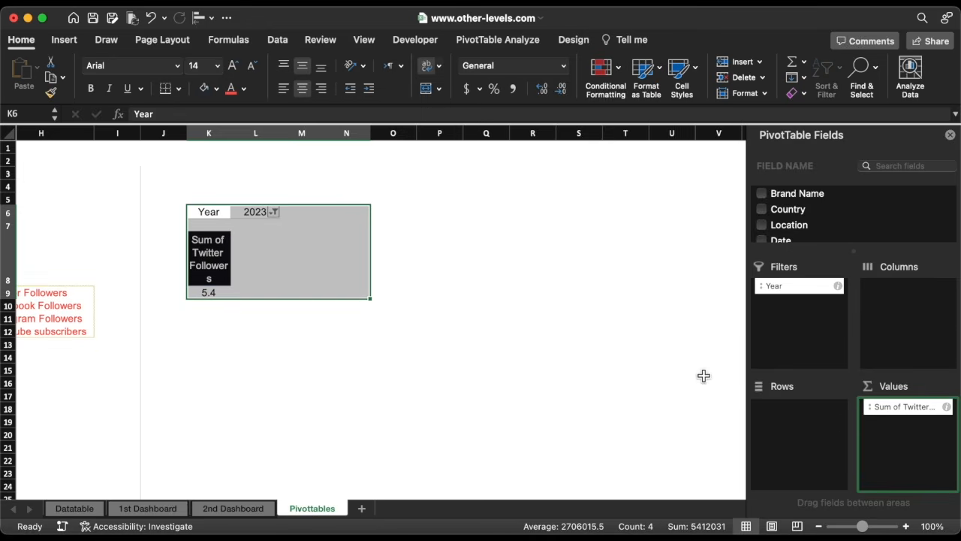
left_click_drag(892, 413, 703, 361)
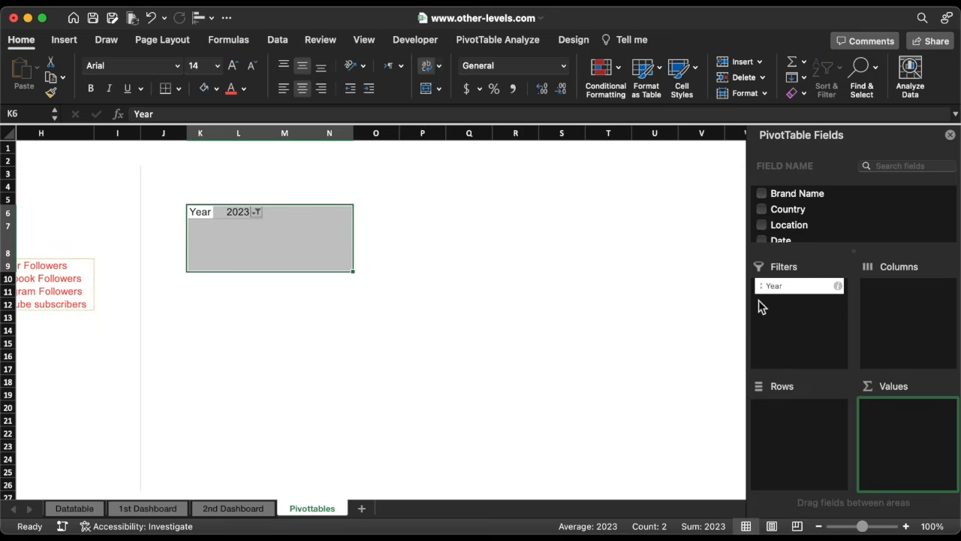
Move the Year field from Filters to Columns in the pasted PivotTable and include 2022 in its filter.
left_click_drag(779, 293, 894, 299)
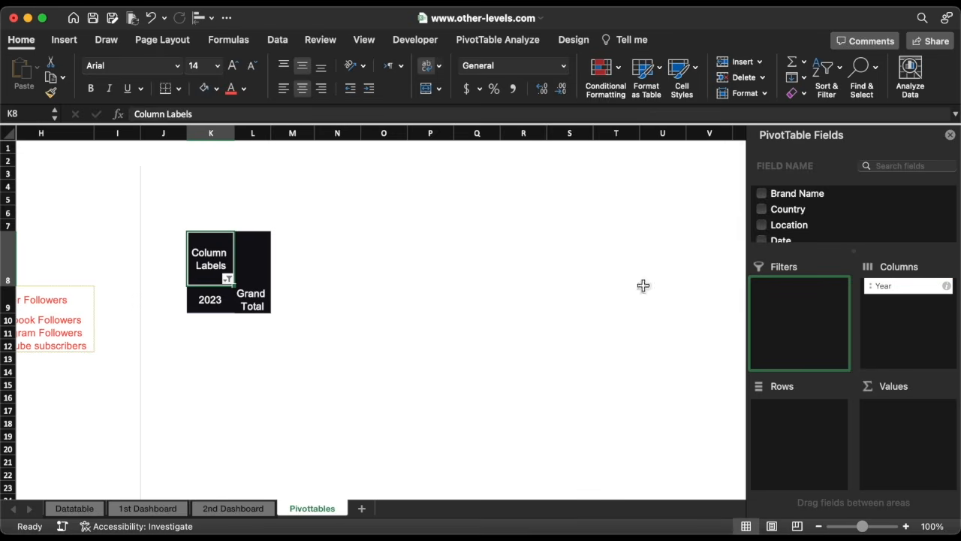
left_click(228, 280)
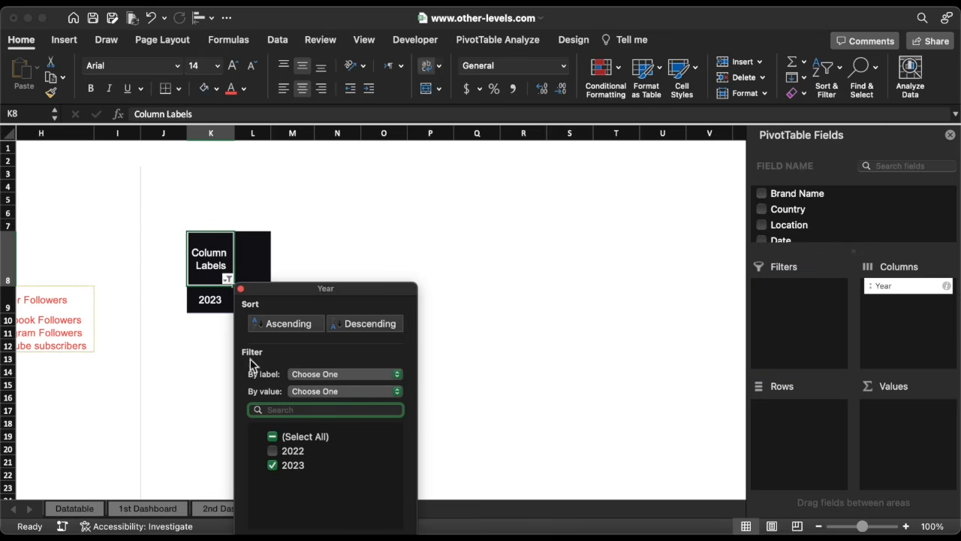
left_click(273, 451)
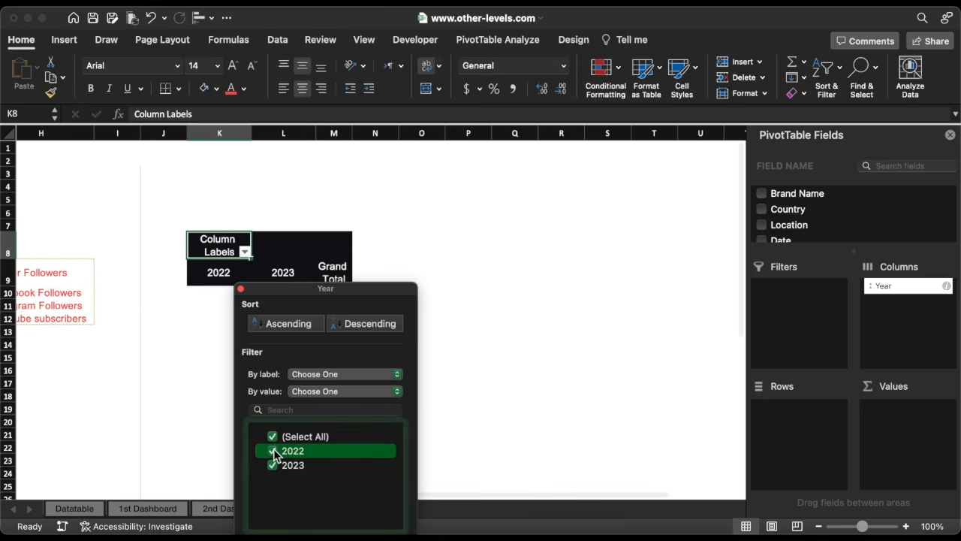
left_click(240, 290)
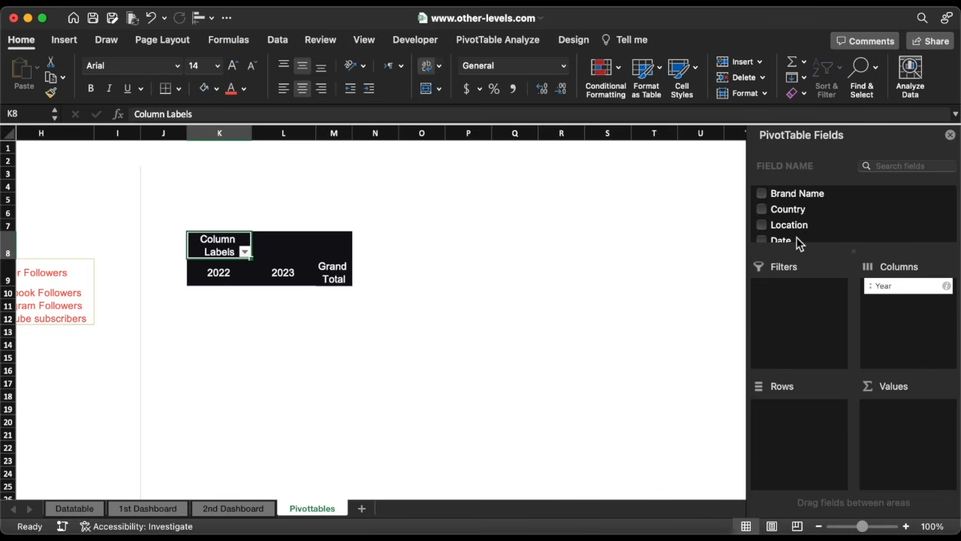
Add Location as the row field and Visitors as the value field of the pasted PivotTable.
left_click_drag(798, 225, 799, 433)
scroll(816, 224, "down", 3)
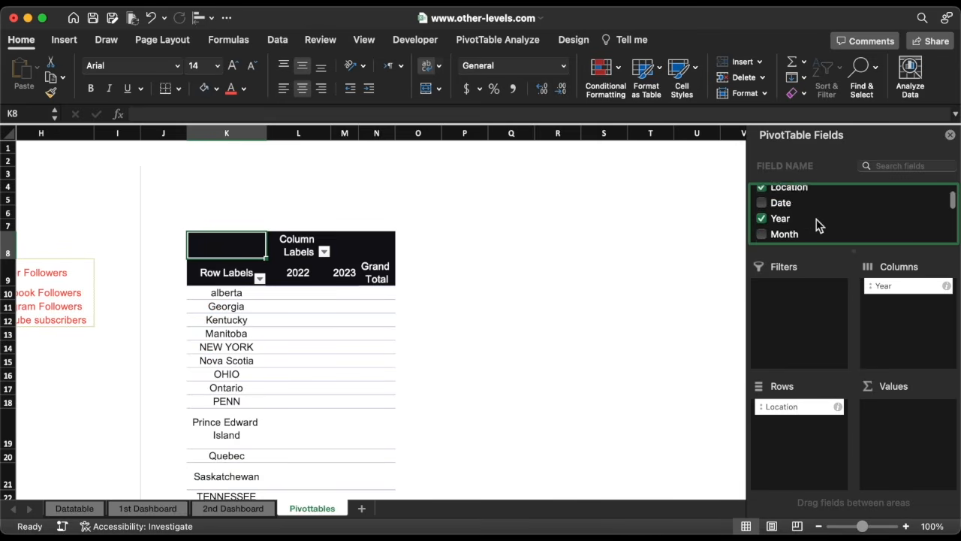
scroll(818, 225, "down", 3)
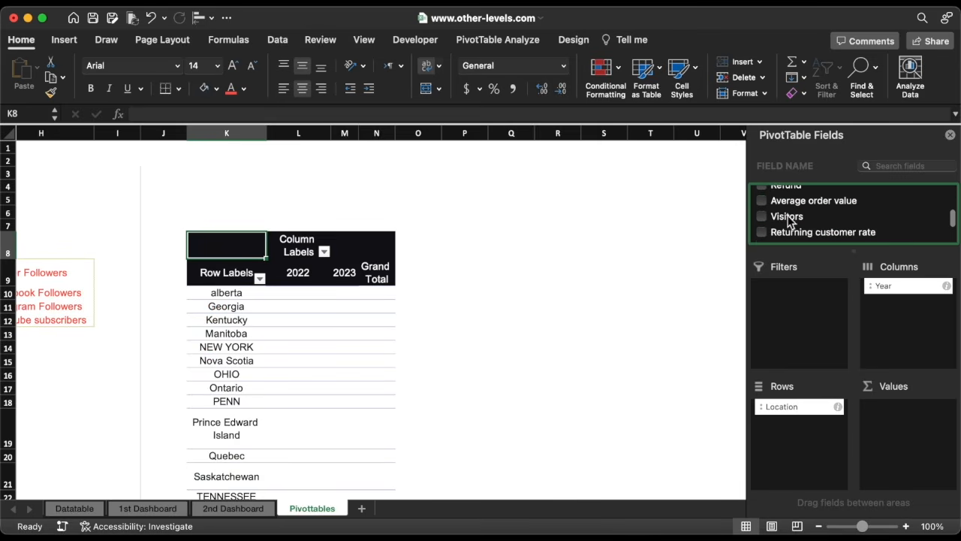
left_click_drag(789, 219, 900, 394)
left_click_drag(900, 394, 903, 429)
Autofit the PivotTable's row label column and left-align the location labels.
left_click(231, 294)
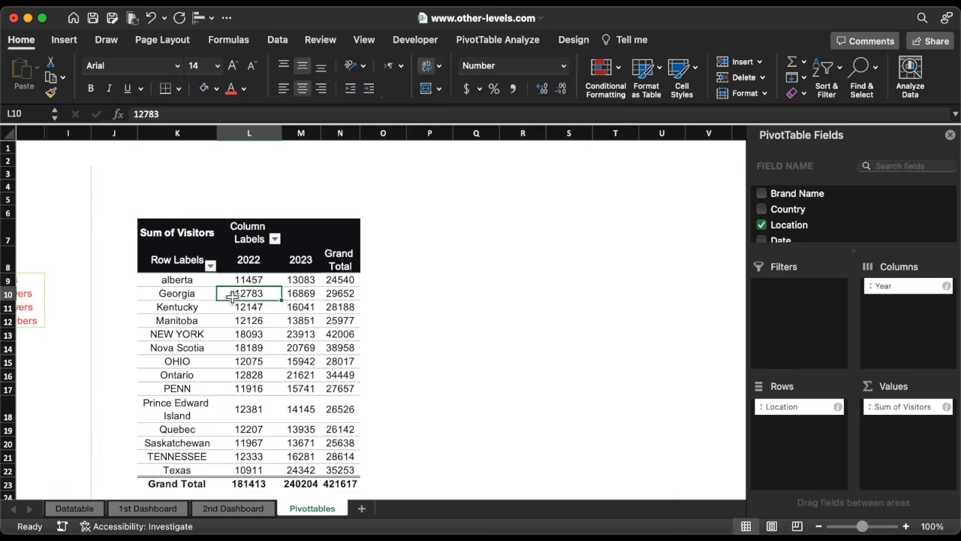
scroll(230, 294, "left", 1)
double_click(249, 133)
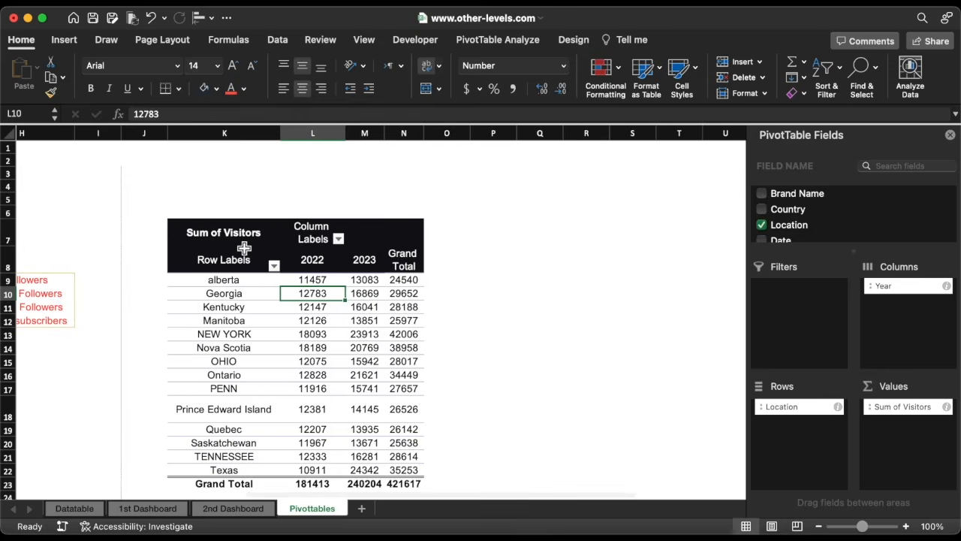
left_click(244, 249)
left_click(283, 89)
scroll(348, 297, "right", 2)
scroll(347, 298, "down", 1)
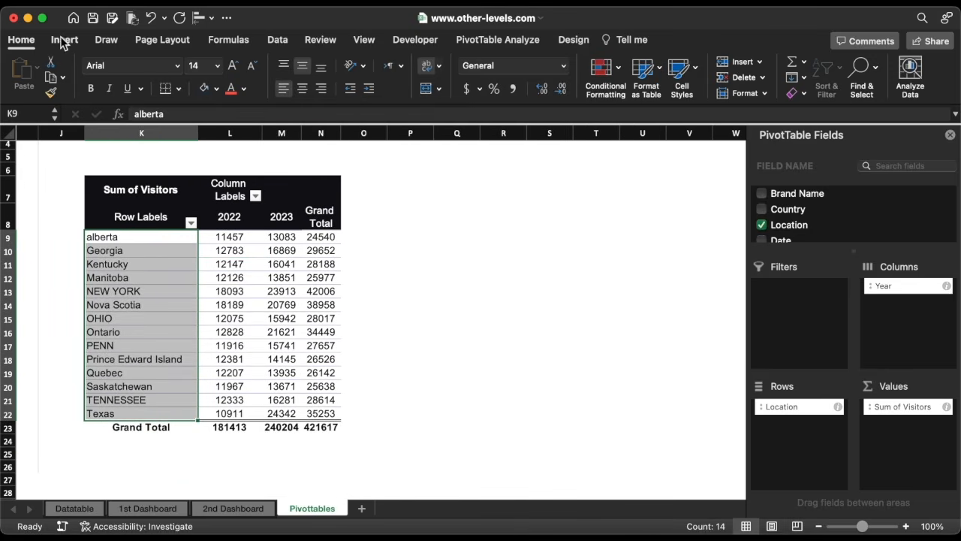
Try to insert a Filled Map chart from the PivotTable's location data and dismiss the alert.
left_click(64, 42)
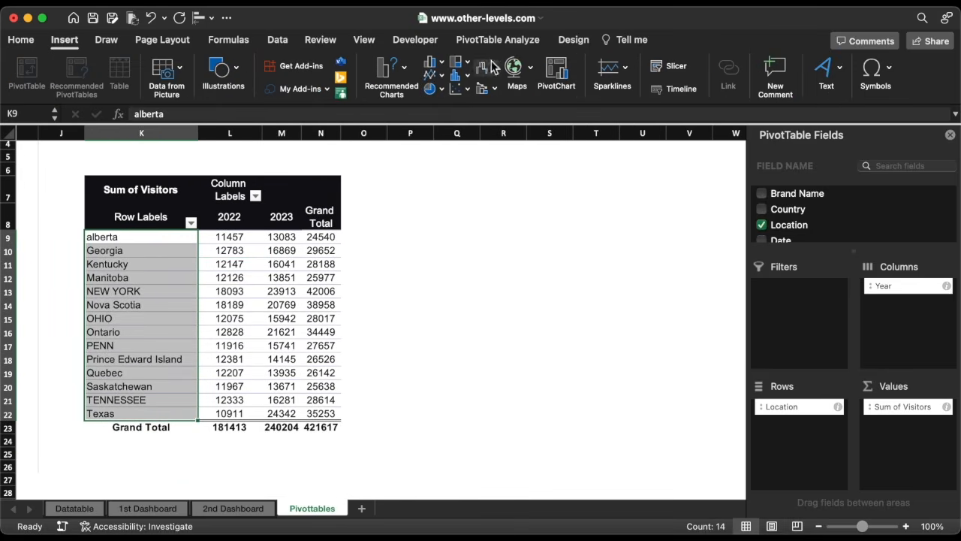
left_click(535, 137)
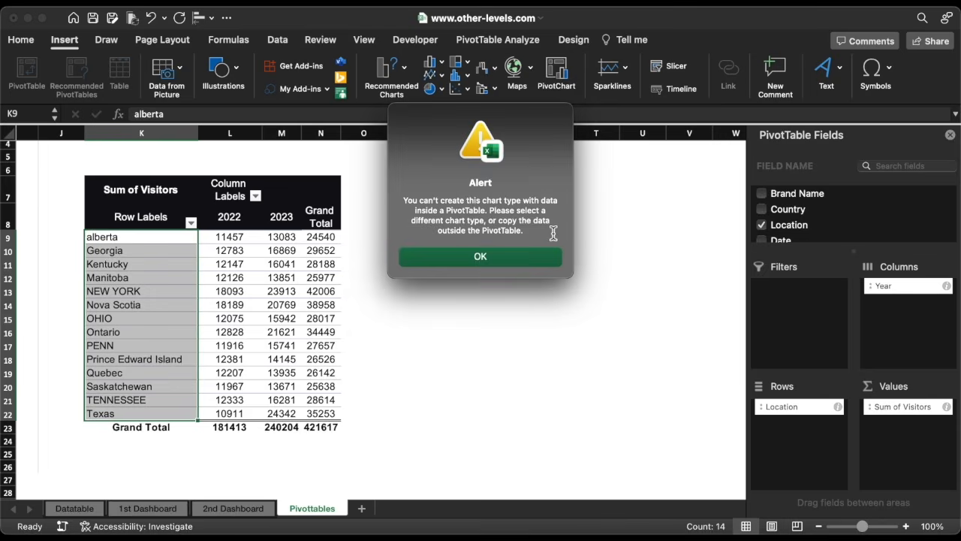
left_click(530, 257)
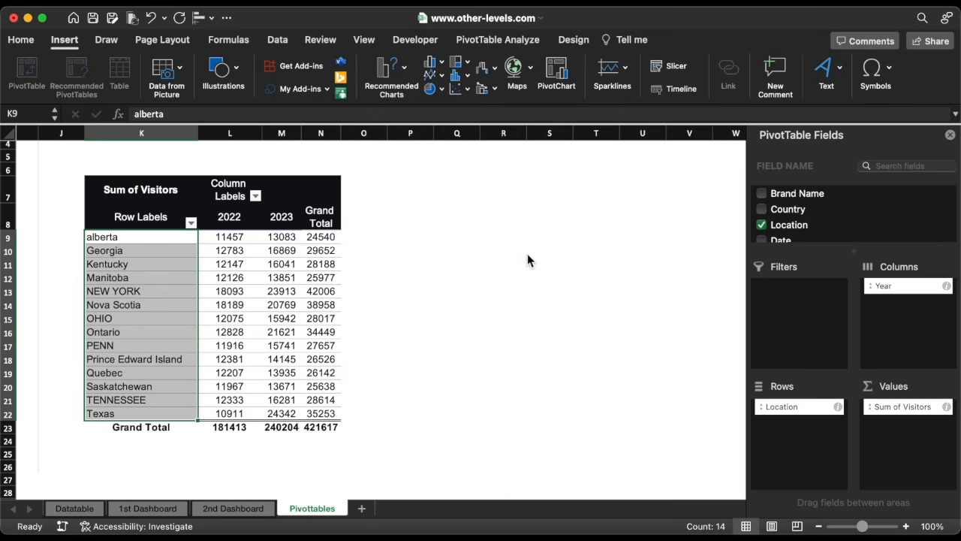
Widen column Q and enter the headers LOCATION and VISITS in Q8 and R8.
left_click(456, 194)
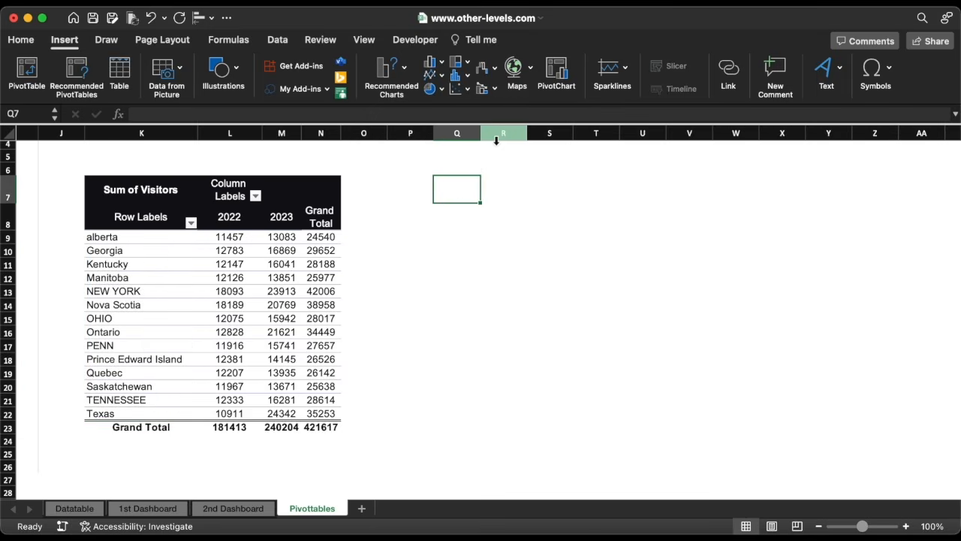
mouse_move(495, 141)
left_mouse_down()
mouse_move(477, 136)
mouse_move(530, 139)
left_mouse_up()
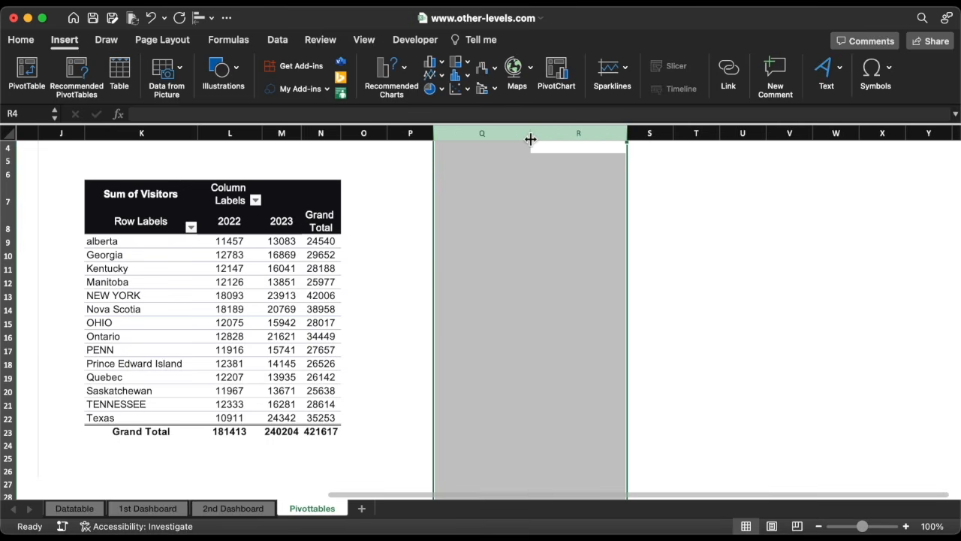
type("LO")
type("CATION")
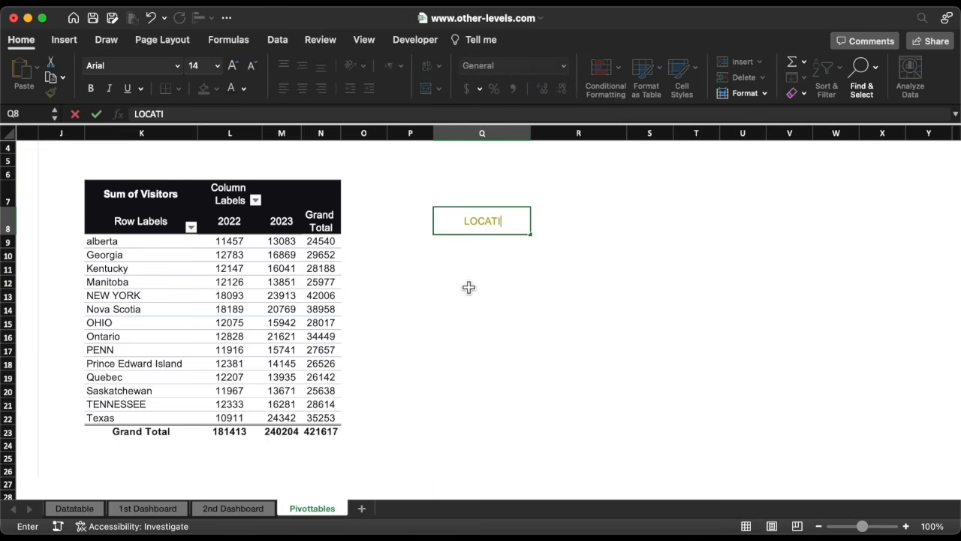
key("Tab")
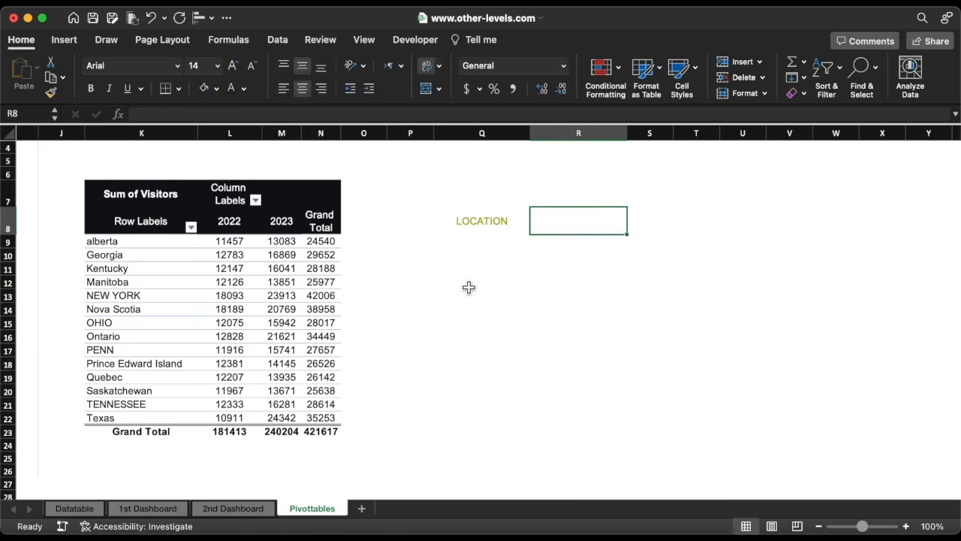
type("VISITS")
key("Return")
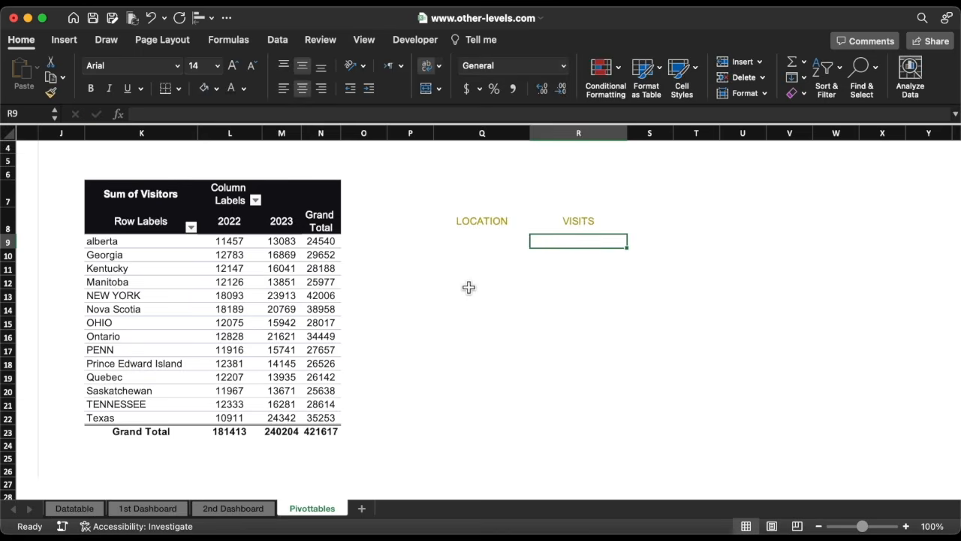
Link Q9 to K9 with =K9 and fill it down to Q22 to list all locations.
left_click(489, 244)
type("=K9")
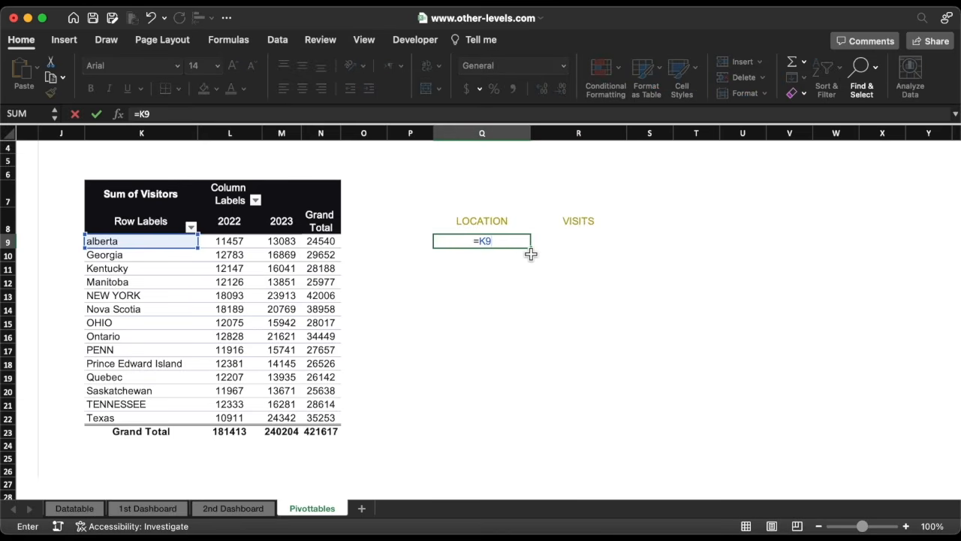
key("Return")
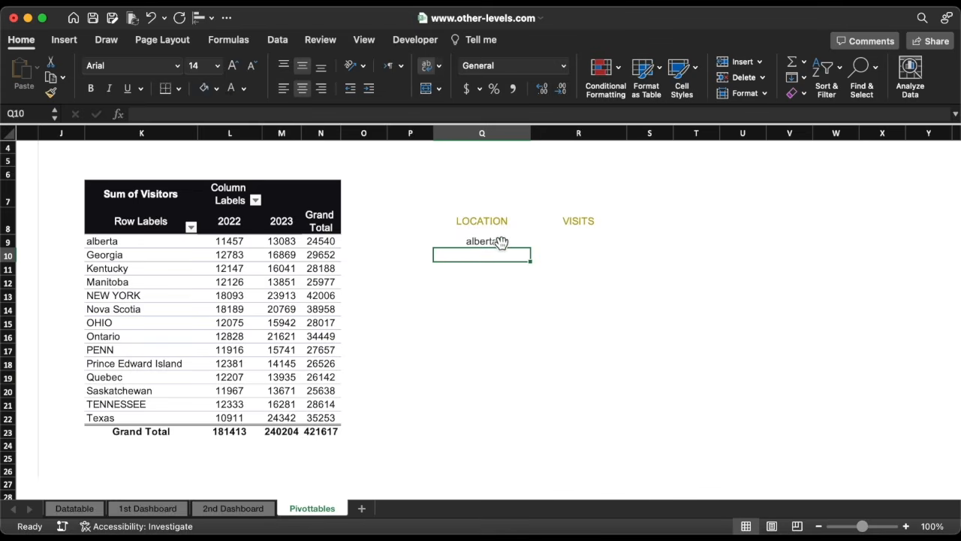
left_click(501, 242)
left_click_drag(534, 250, 530, 423)
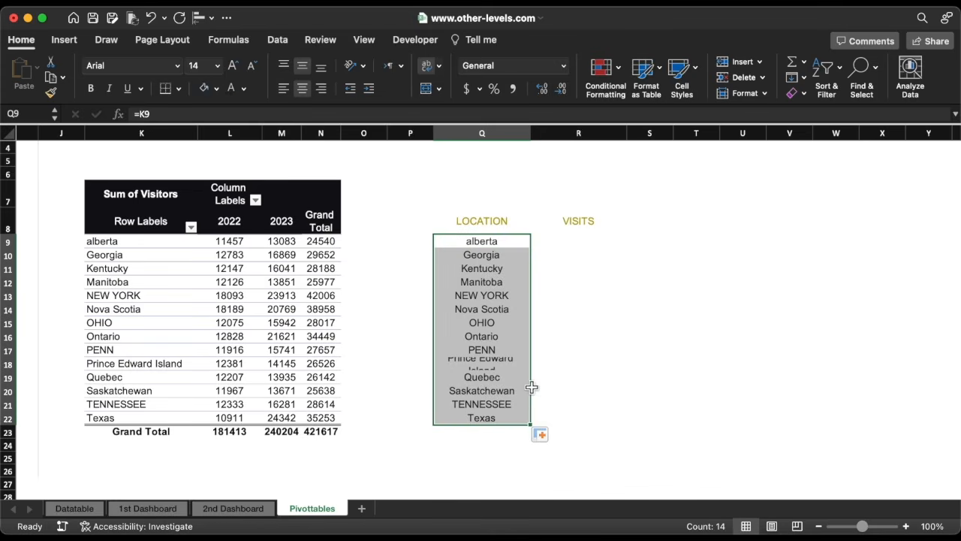
Left-align the location list and apply outside borders to the LOCATION/VISITS range Q8:R22.
left_click(283, 88)
left_click_drag(507, 221, 623, 425)
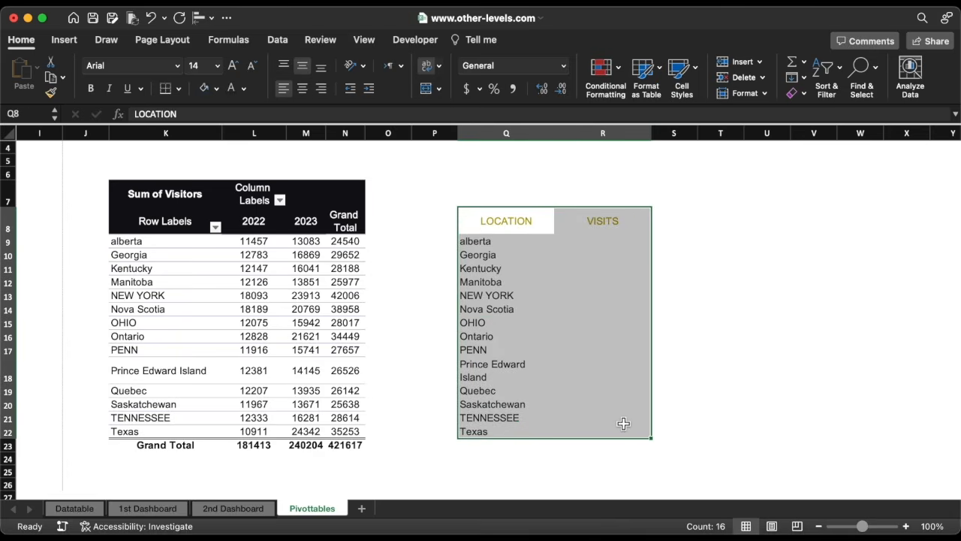
left_click(180, 90)
left_click(192, 237)
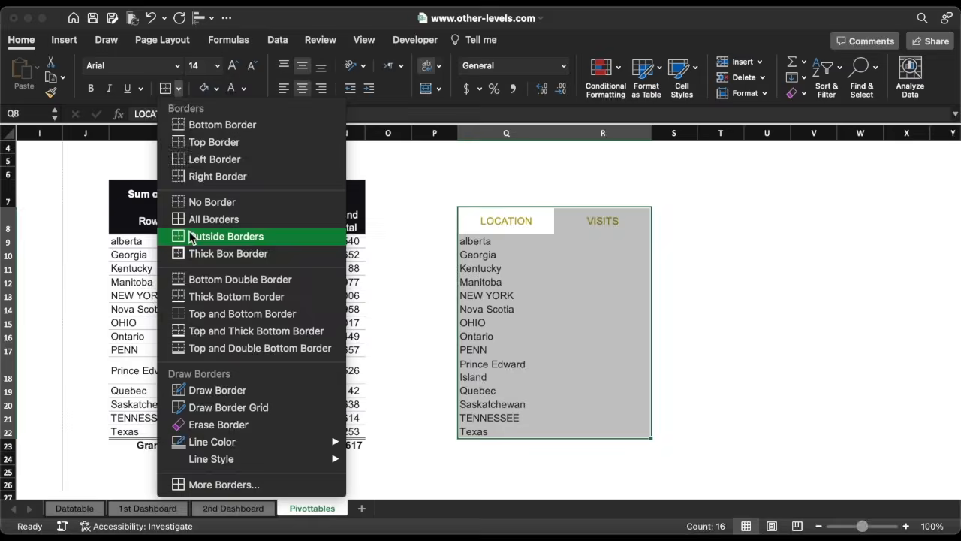
Enter =VLOOKUP(Q9,$K$9:$N$22,3,TRUE) in R9 and fill it down the VISITS column.
left_click(605, 242)
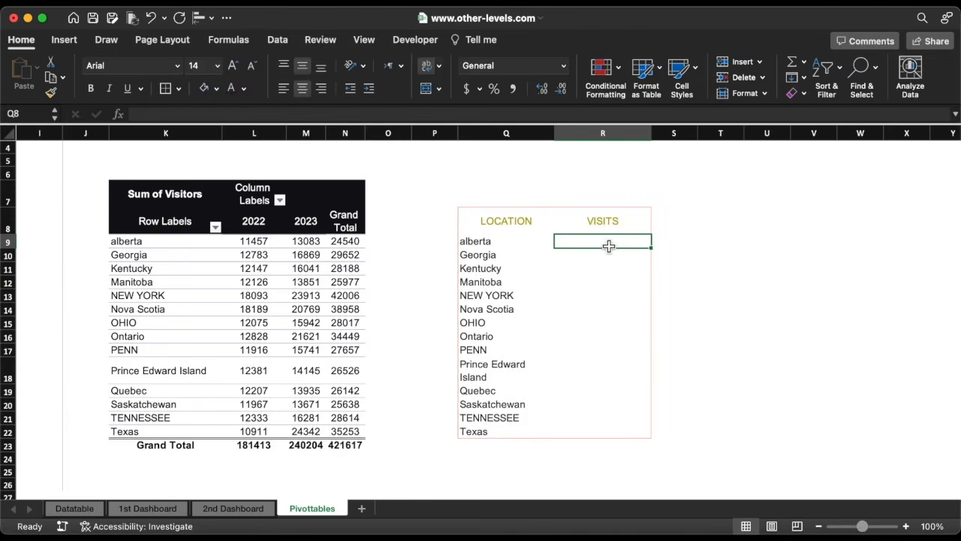
type("=")
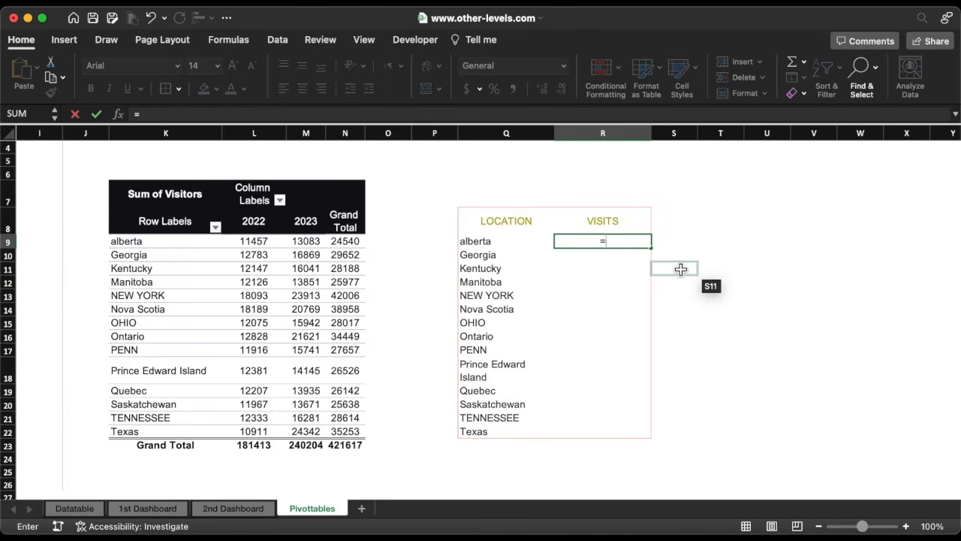
type("VLO")
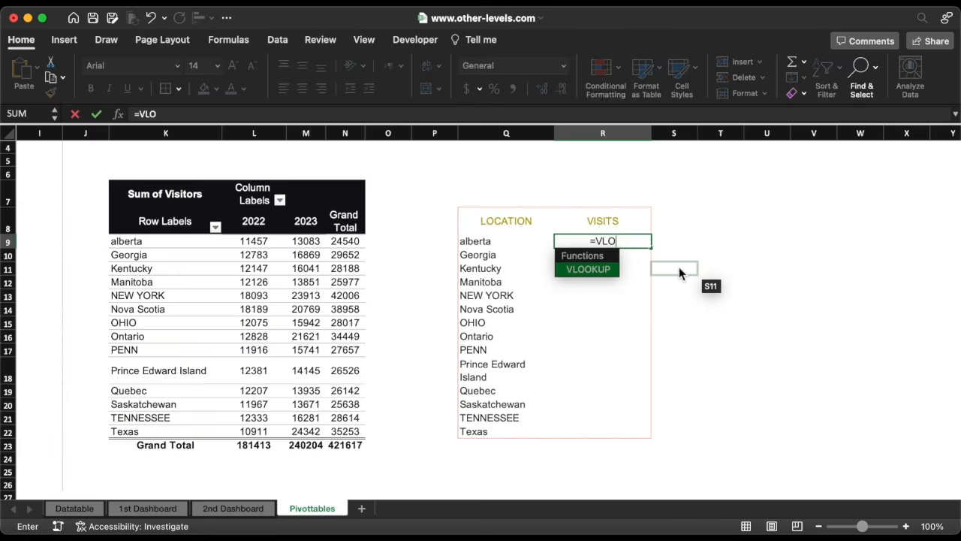
double_click(606, 272)
left_click(471, 241)
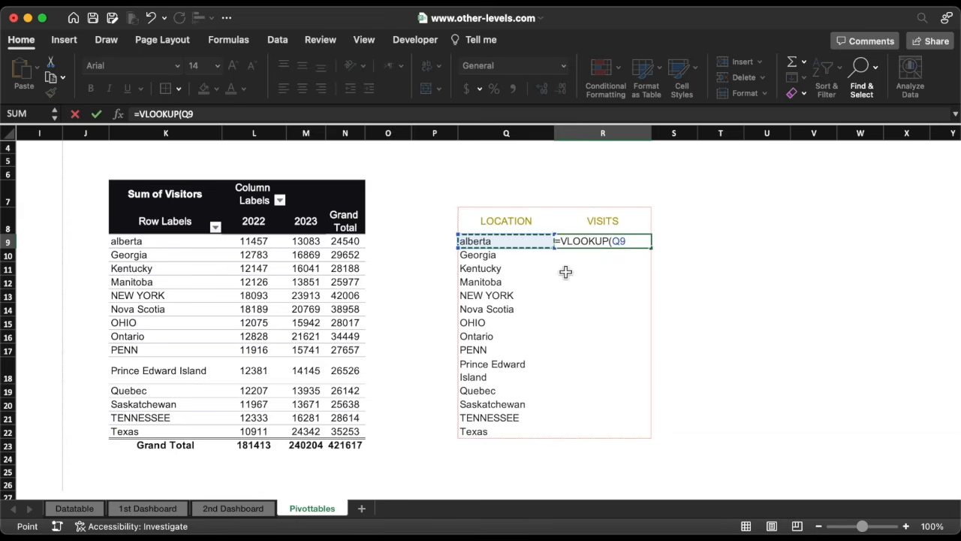
type(",")
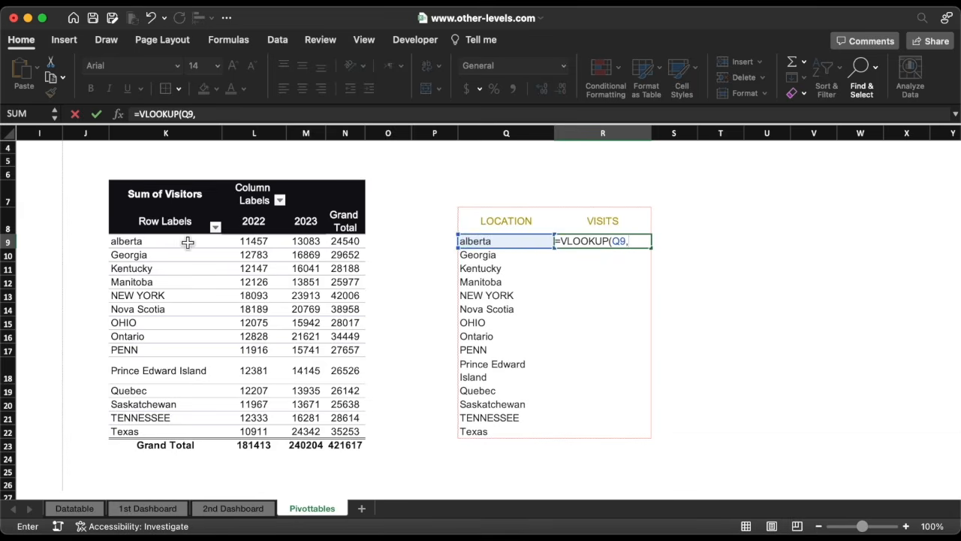
left_click_drag(179, 243, 339, 439)
key("super+t")
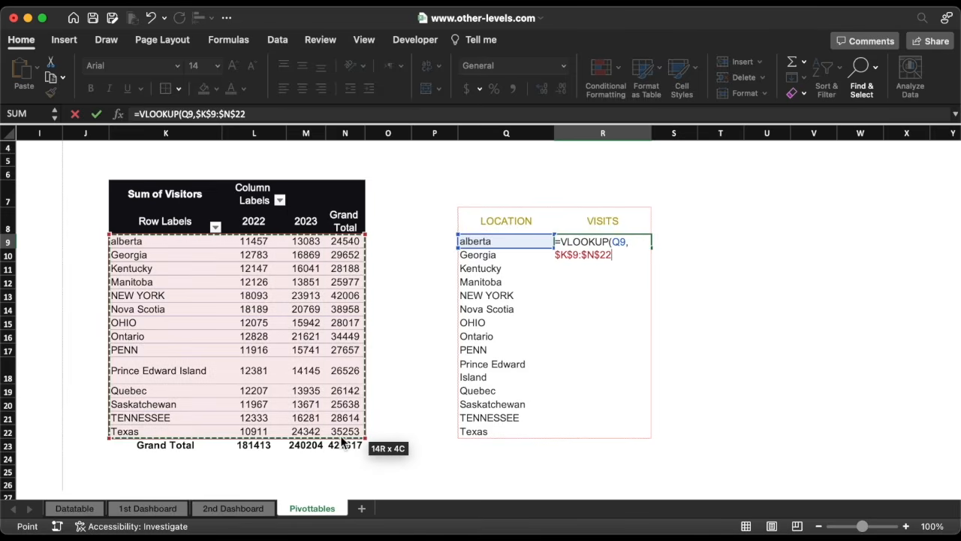
type(",")
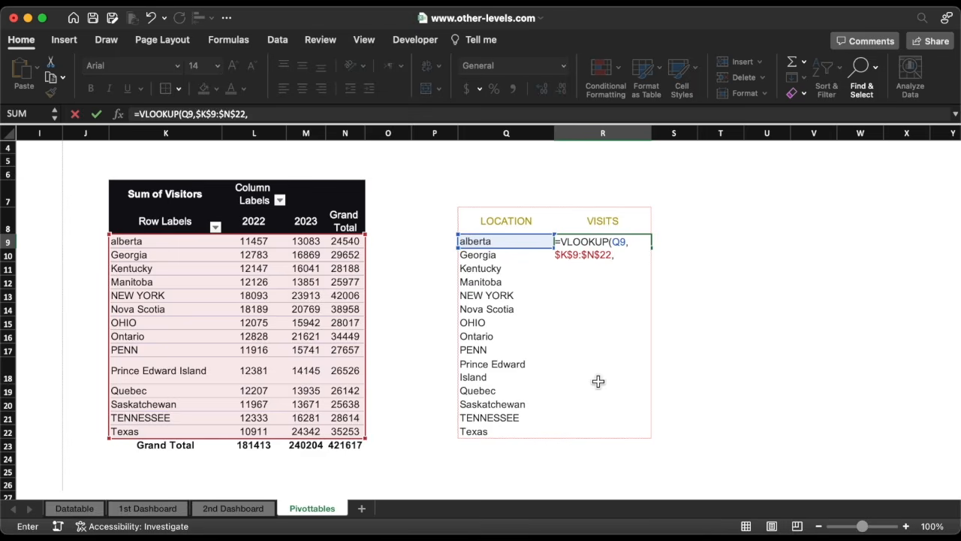
type("3,")
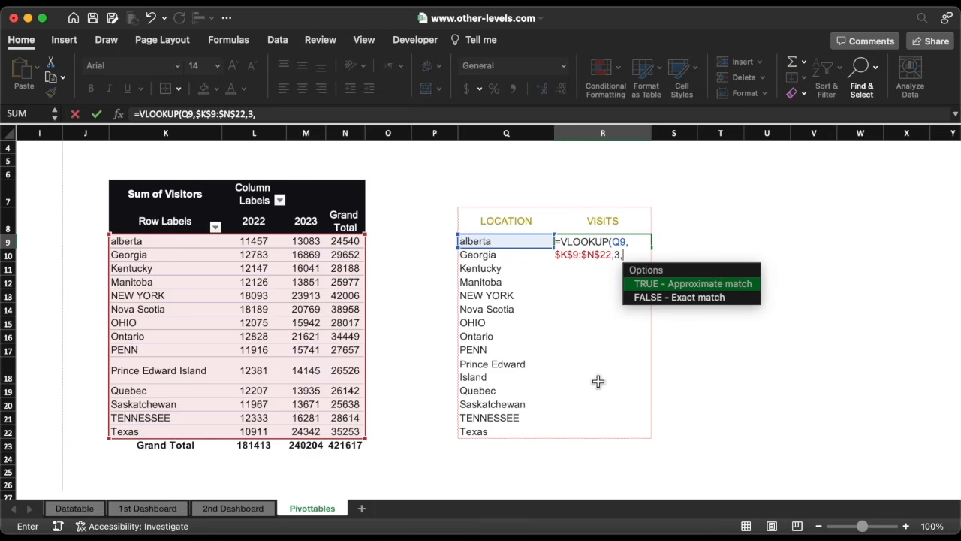
double_click(678, 285)
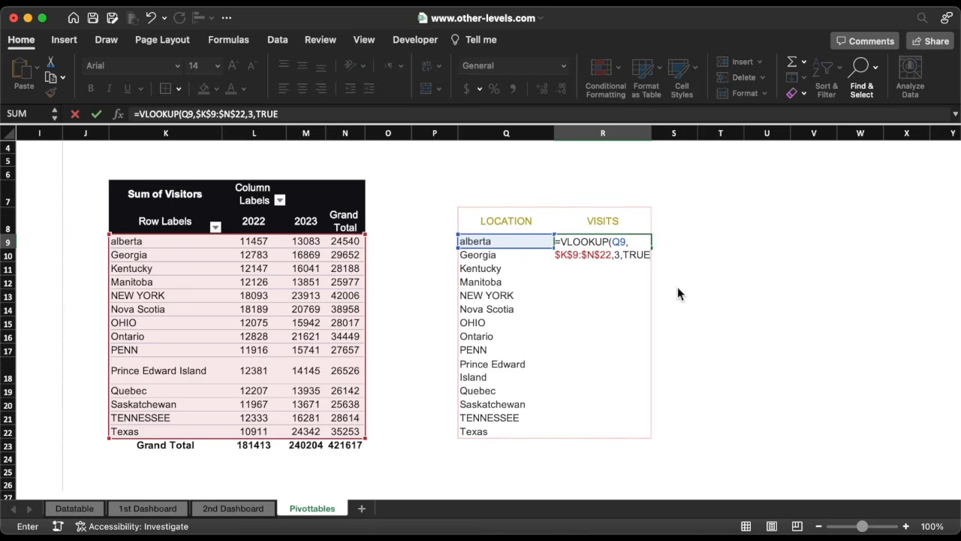
type(")")
key("Return")
left_click(631, 246)
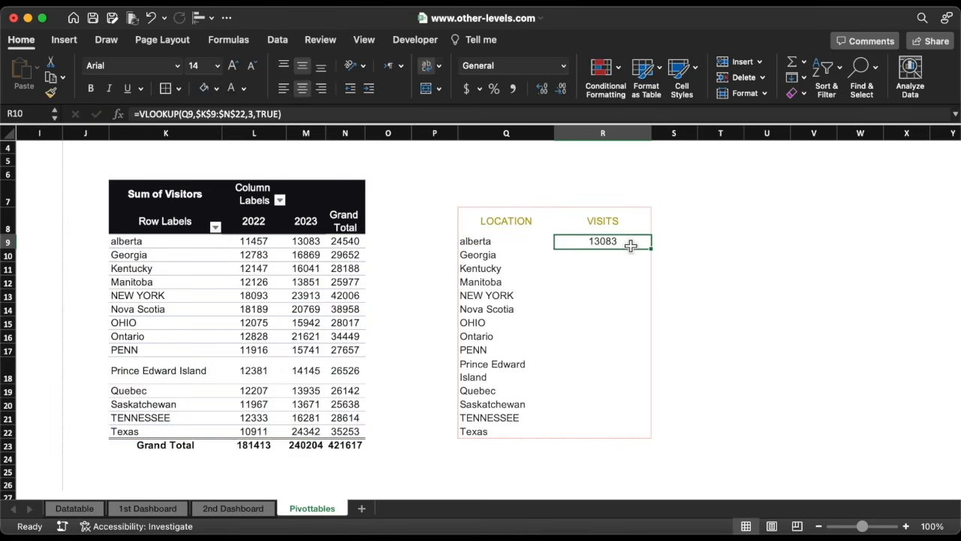
double_click(655, 250)
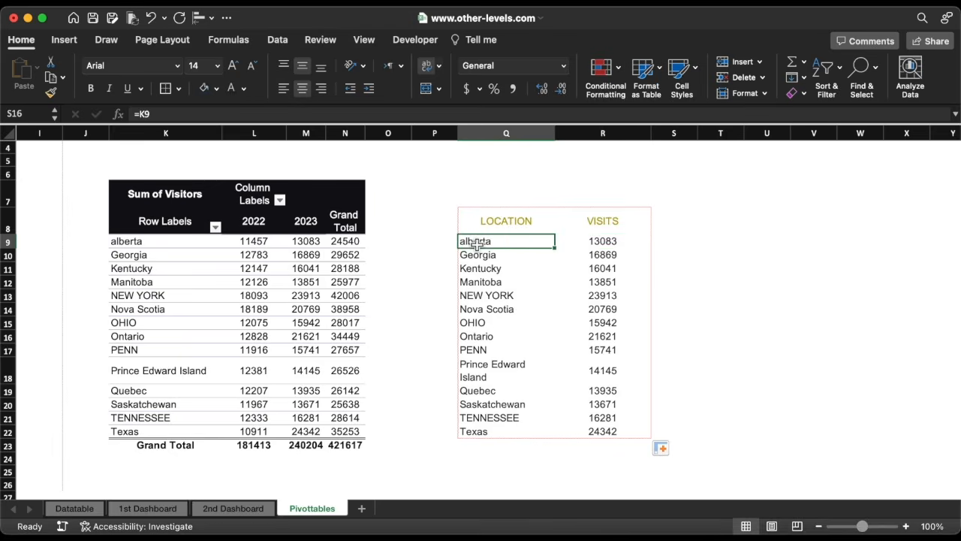
Insert a Filled Map chart from the location and visits range and move it beside the table.
left_click_drag(488, 241, 616, 431)
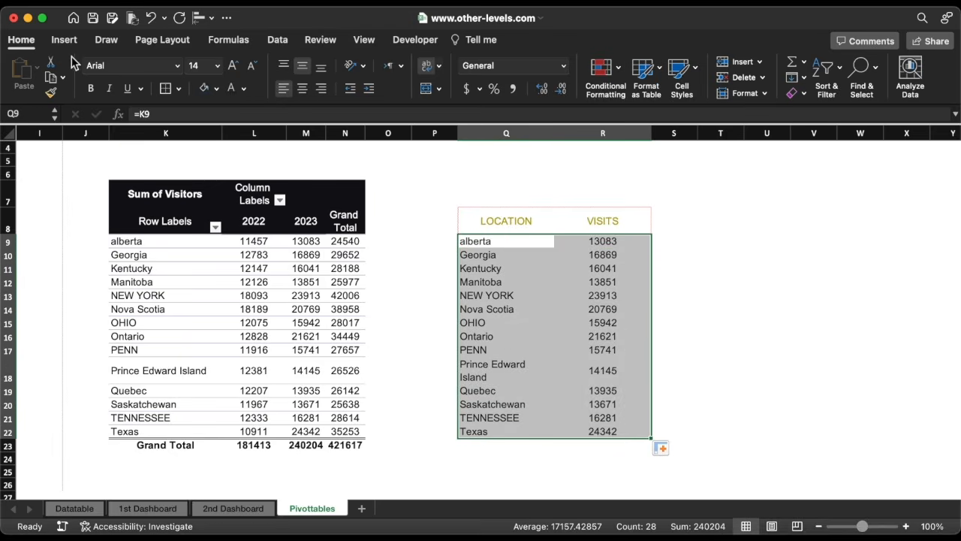
left_click(64, 41)
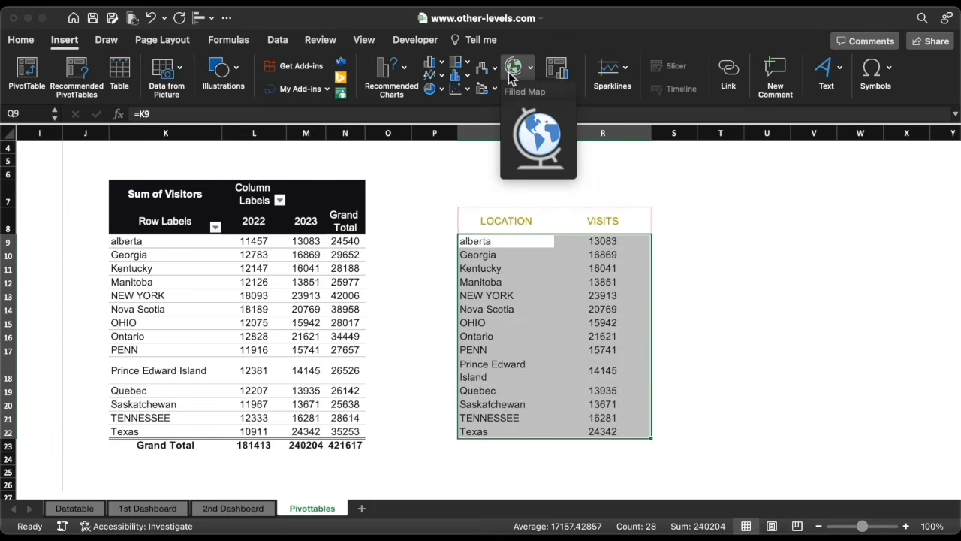
left_click(531, 138)
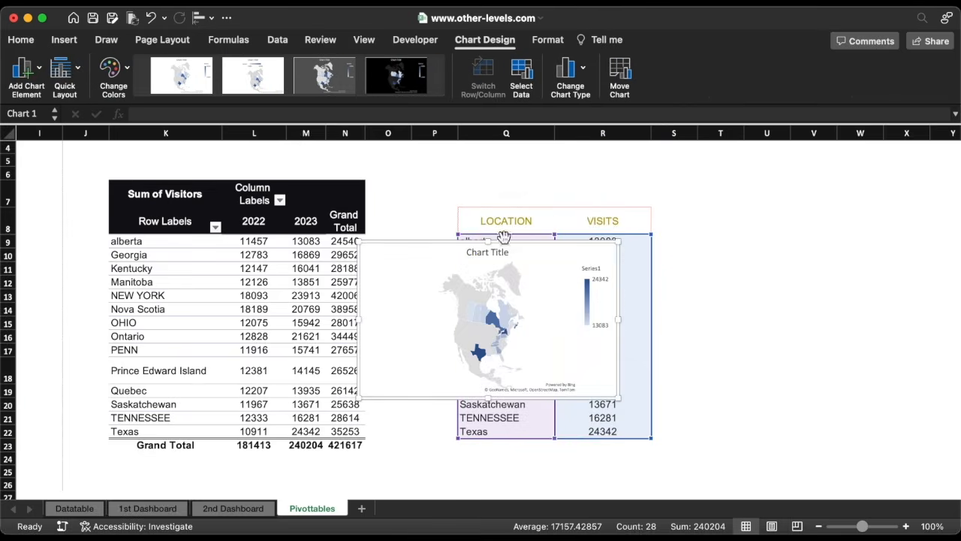
left_click_drag(405, 242, 713, 196)
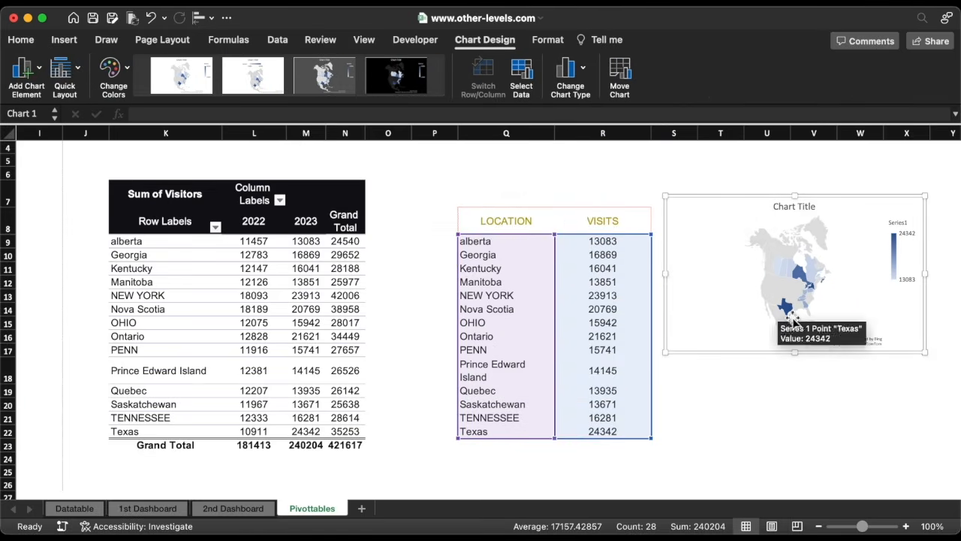
Stretch the filled map chart taller so it matches the height of the location table.
left_click_drag(795, 357, 795, 430)
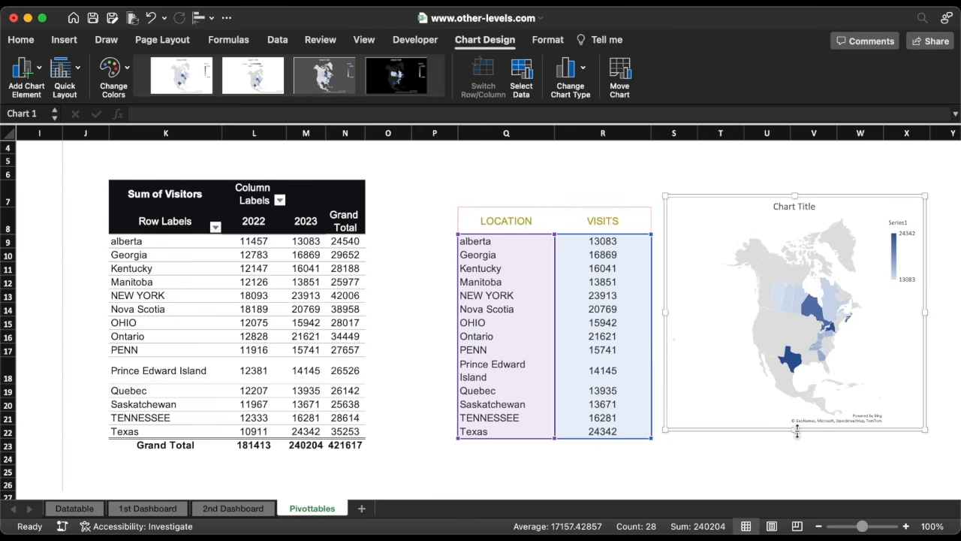
Insert a Country slicer for the PivotTable and filter it to United States of America.
left_click(159, 258)
left_click(65, 40)
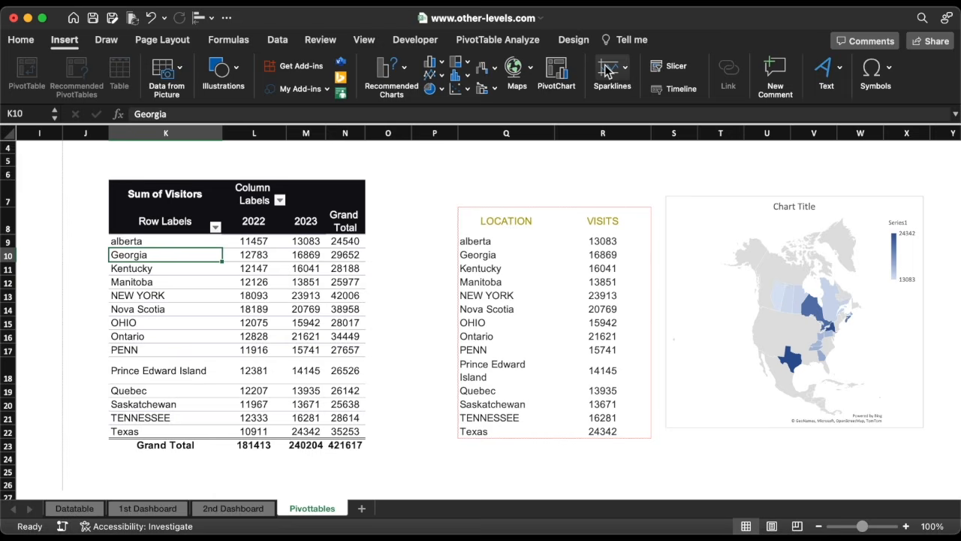
left_click(674, 66)
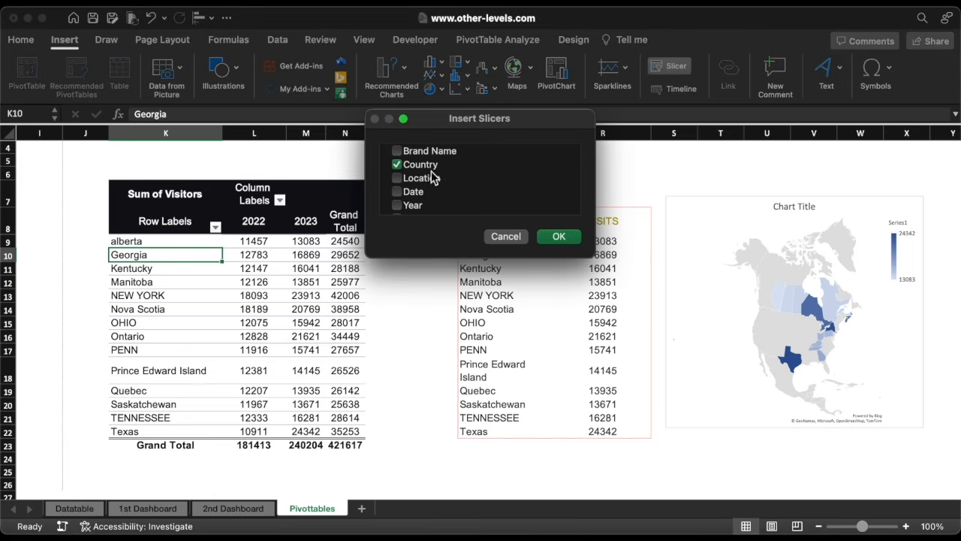
left_click(558, 235)
left_click(462, 207)
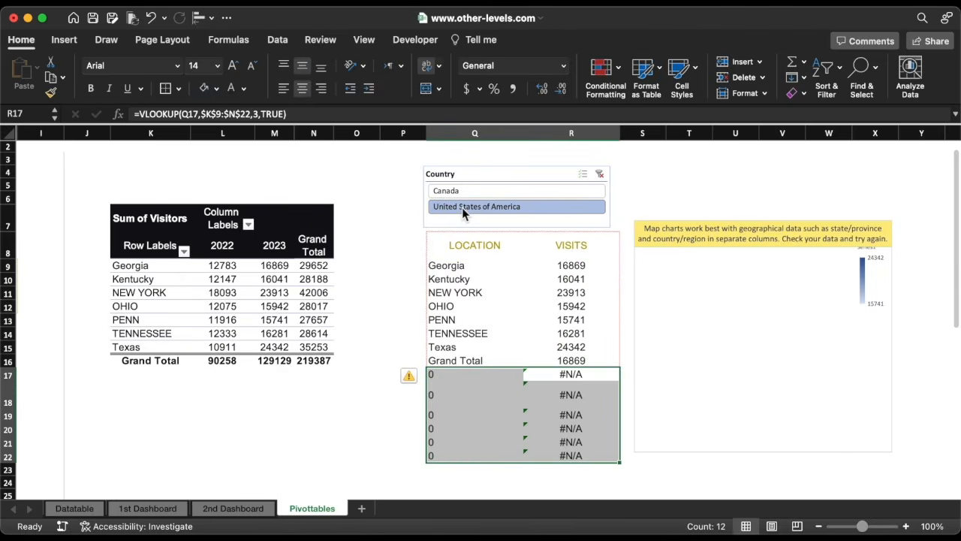
Filter the slicer to Canada and adjust the map chart's source range to cover only the filled location rows.
left_click_drag(154, 267, 151, 284)
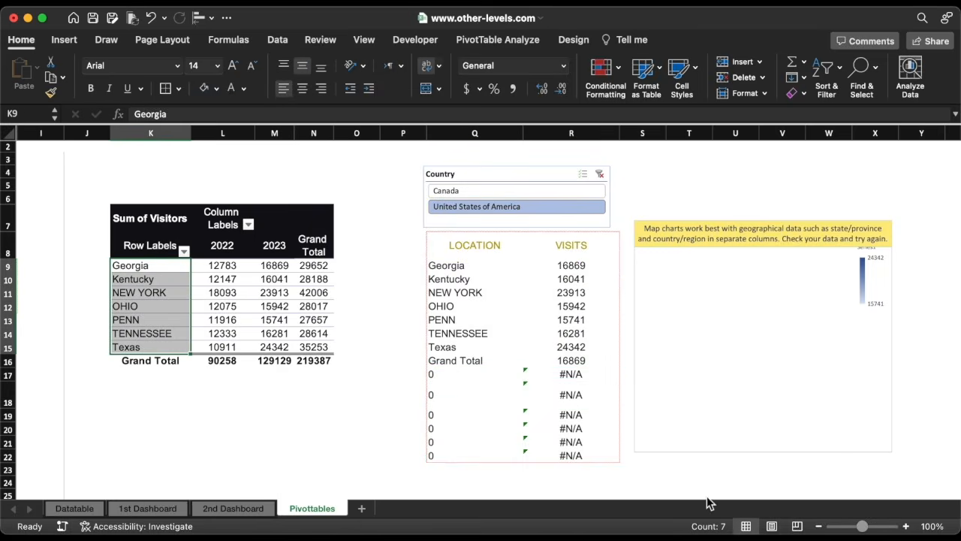
left_click(499, 191)
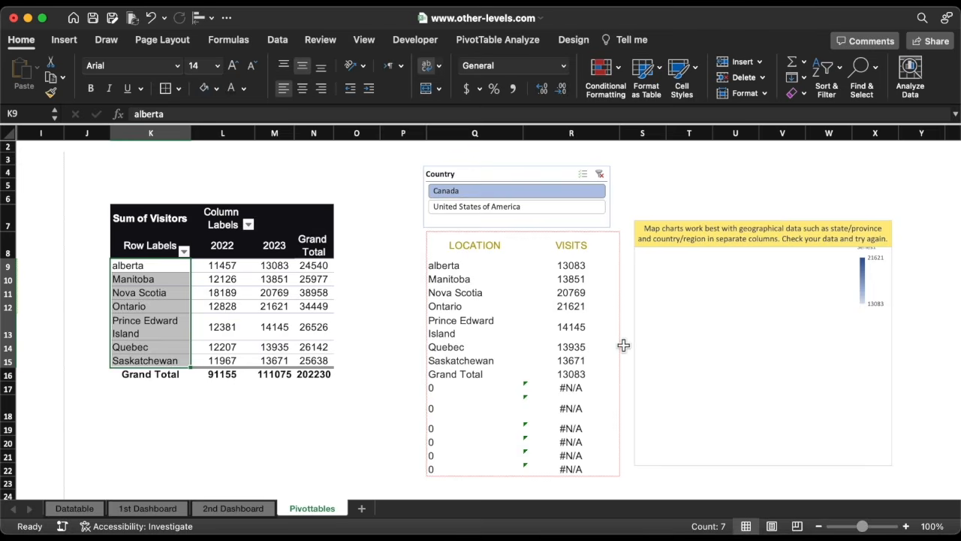
left_click(654, 263)
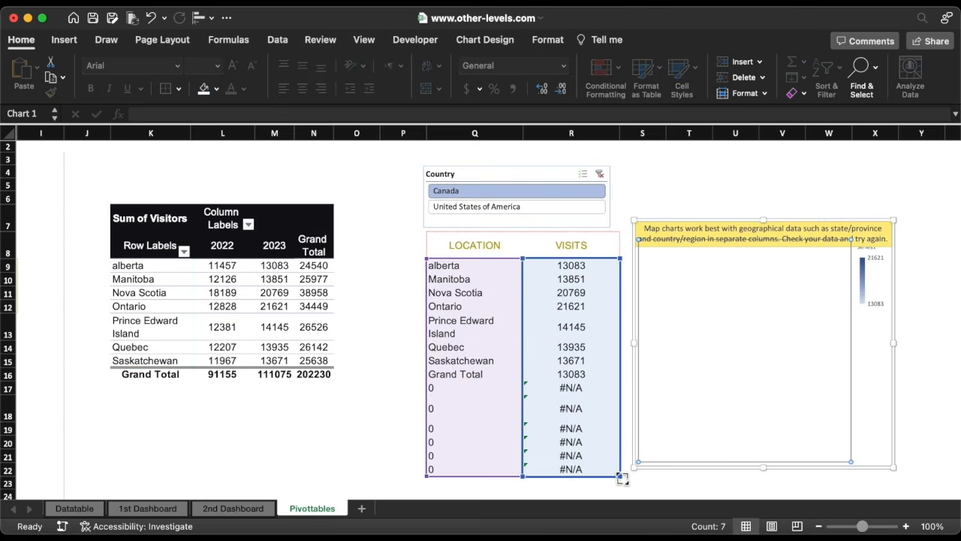
left_click_drag(622, 478, 436, 469)
left_click(797, 99)
left_click(818, 111)
Move the Country slicer above the location table and switch its filter between countries, ending on United States of America.
left_click_drag(470, 179, 451, 167)
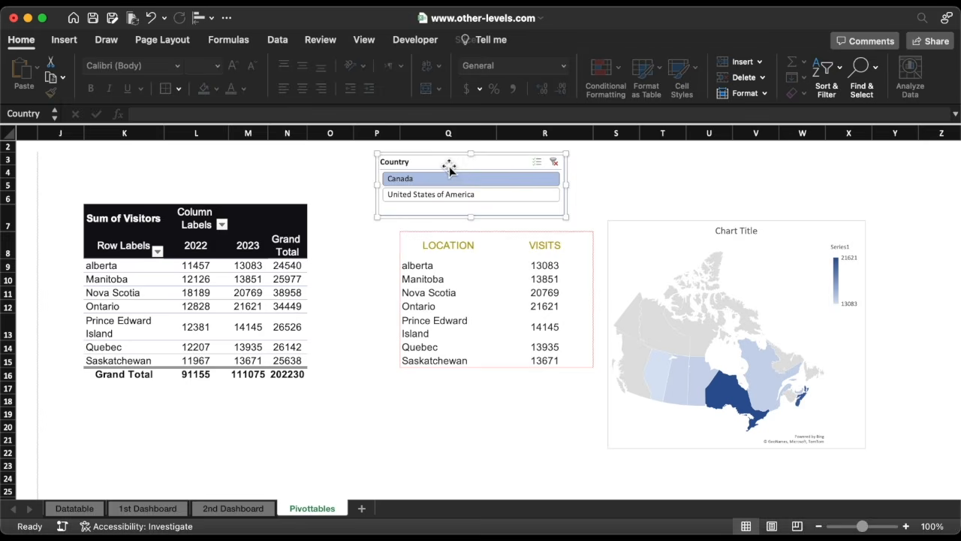
left_click(475, 195)
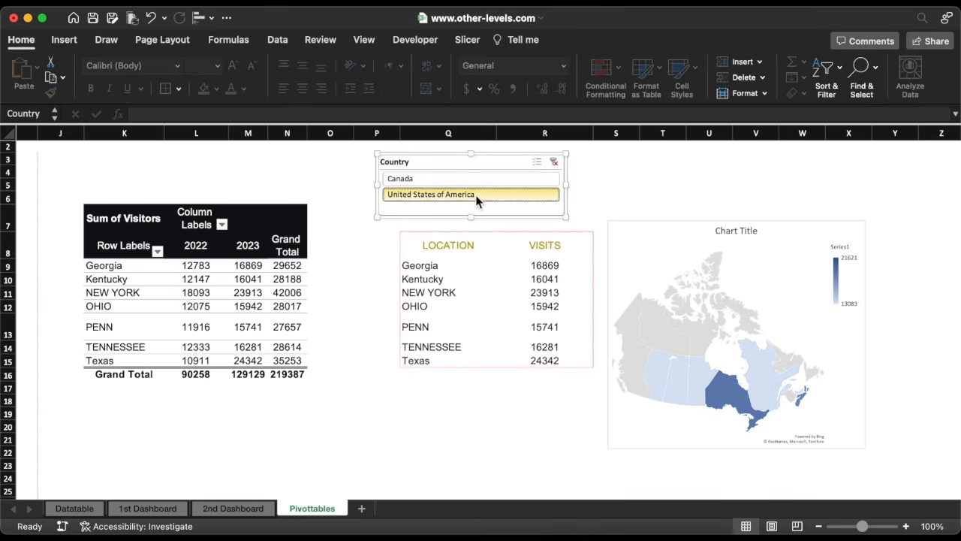
left_click(469, 179)
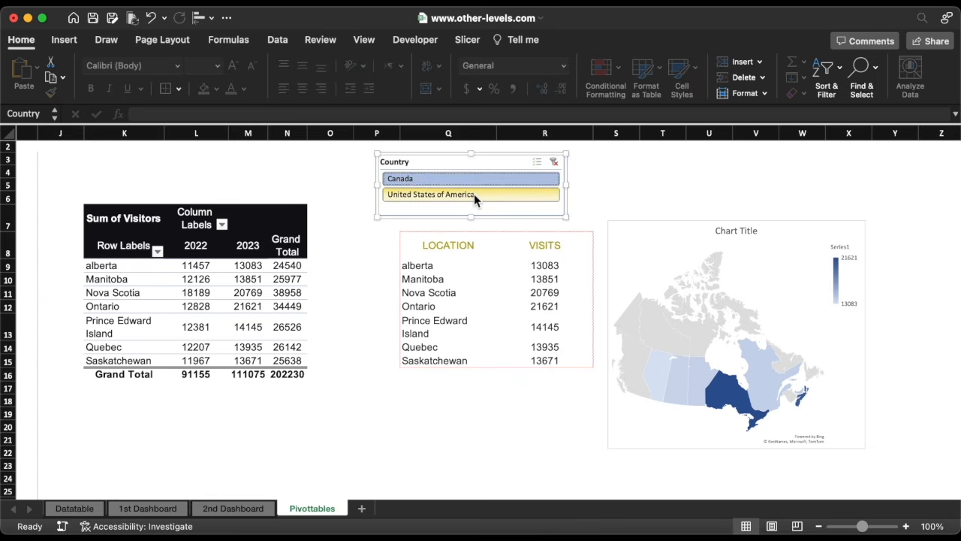
left_click(473, 196)
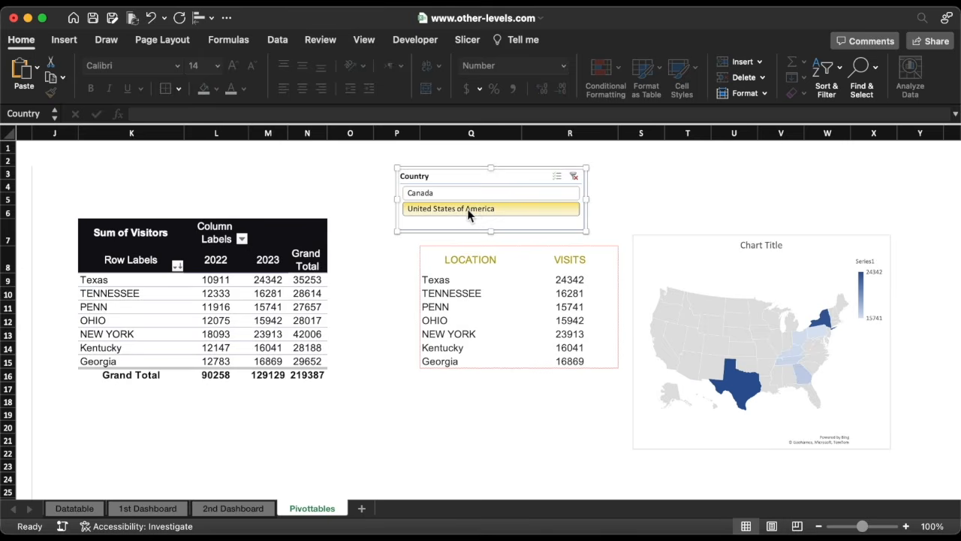
Sort the PivotTable by its 2023 visitor values in descending order.
left_click_drag(269, 281, 275, 361)
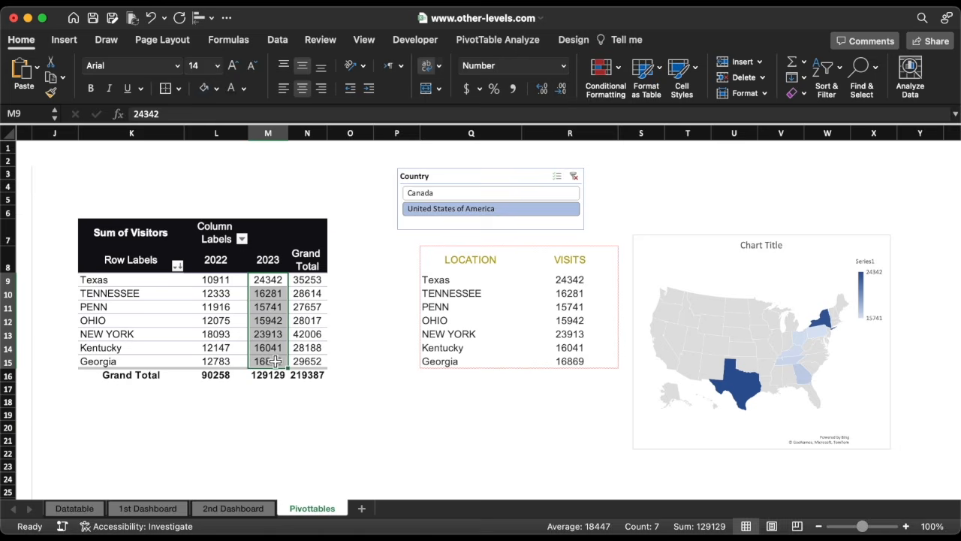
left_click(275, 45)
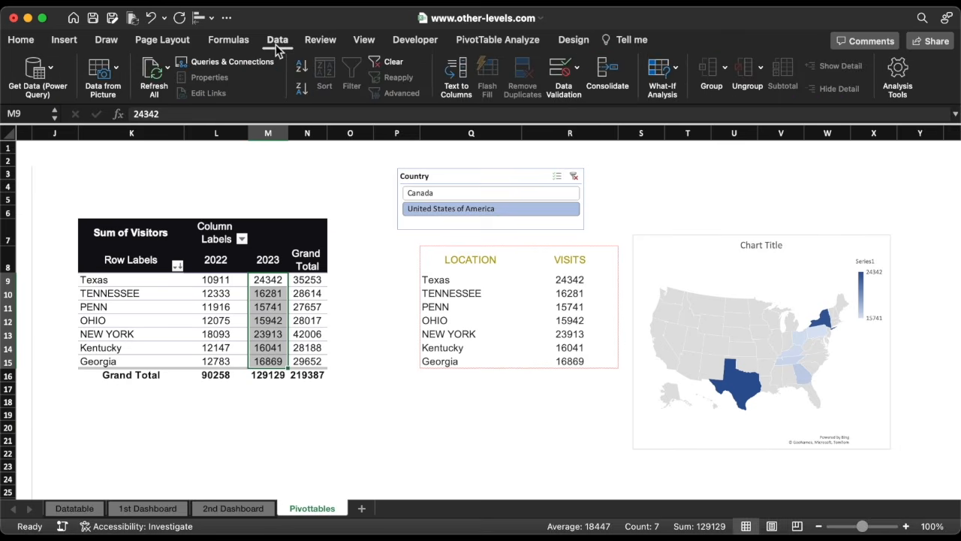
left_click(302, 90)
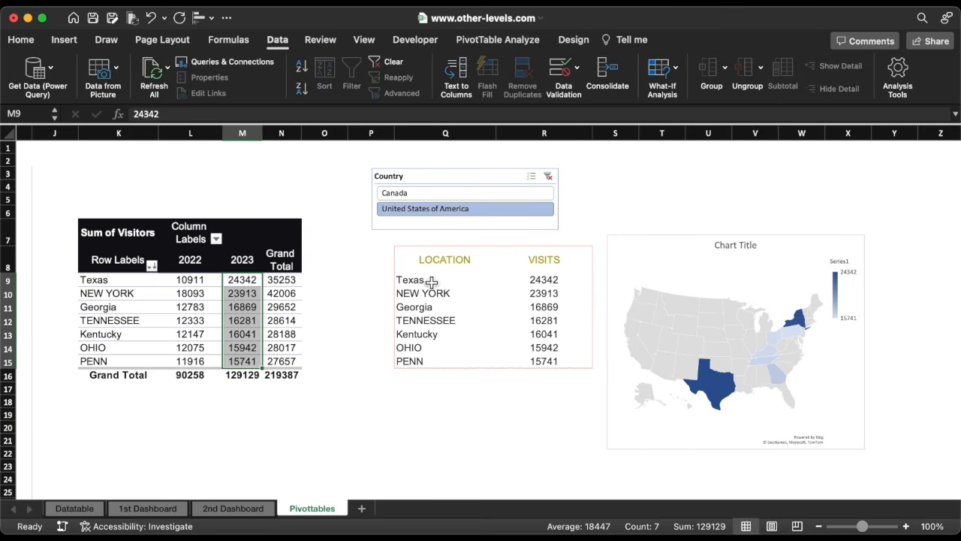
Total the visits in R16 with =SUM(R9:R15) and make the total bold.
left_click(554, 375)
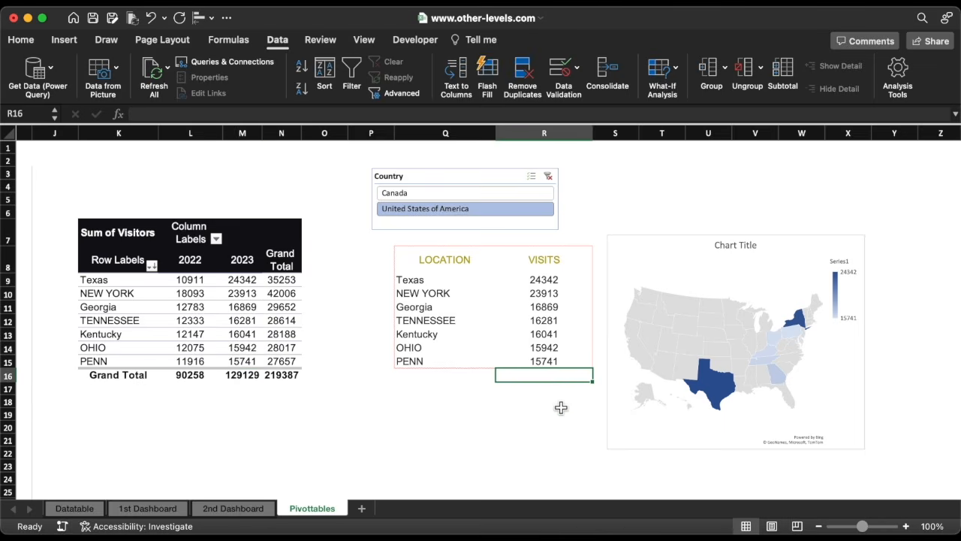
type("=sum")
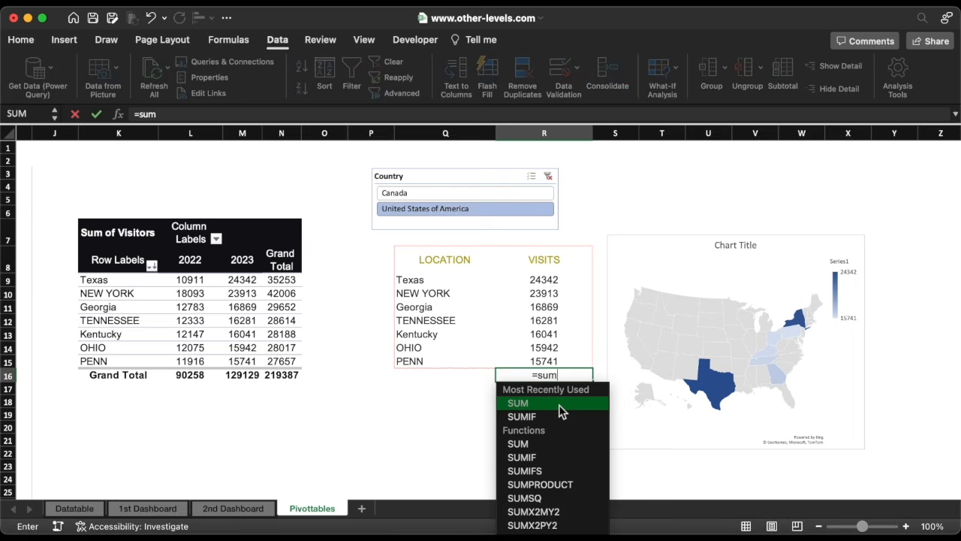
key("Tab")
left_click_drag(561, 280, 561, 360)
type(")")
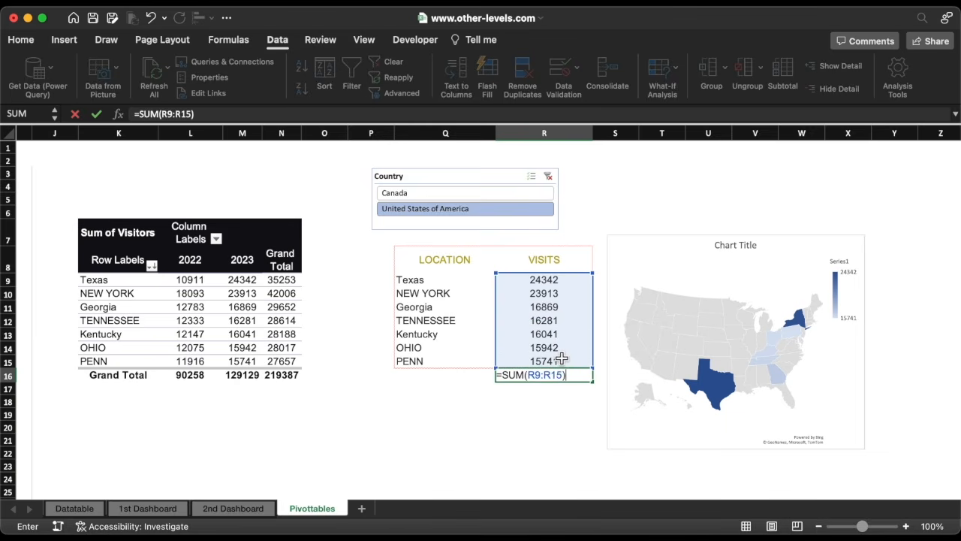
key("Return")
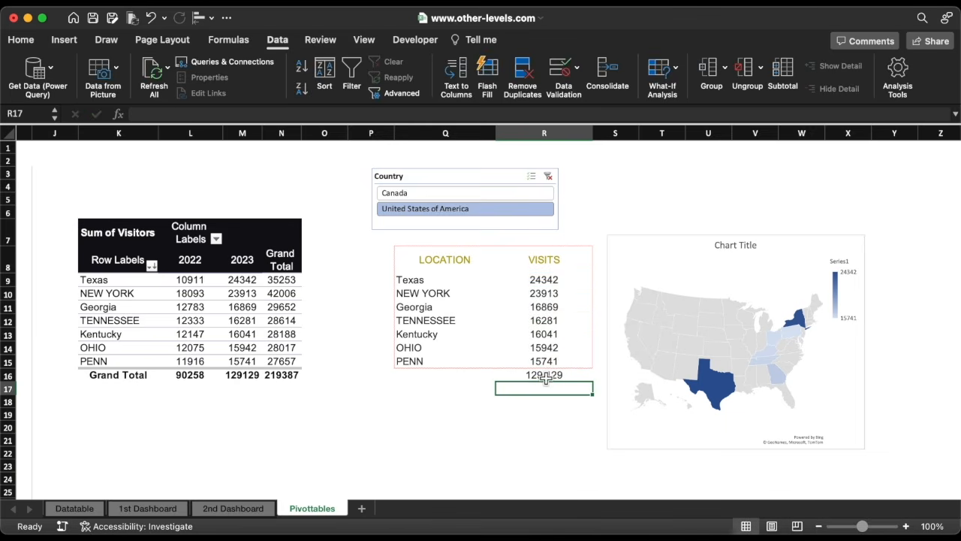
left_click(546, 377)
key("super+b")
Label Q16 as "2023 total stors visits".
left_click(453, 378)
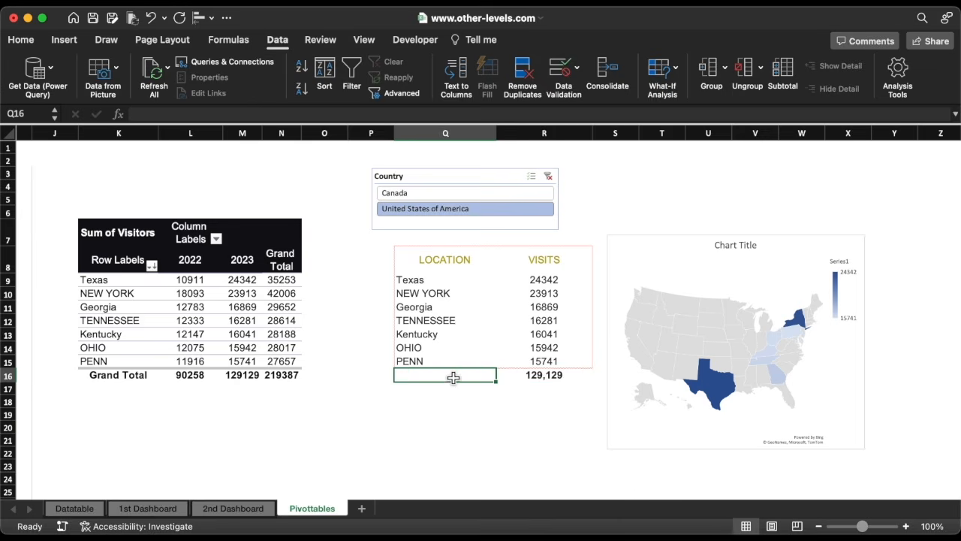
type("2023 tota")
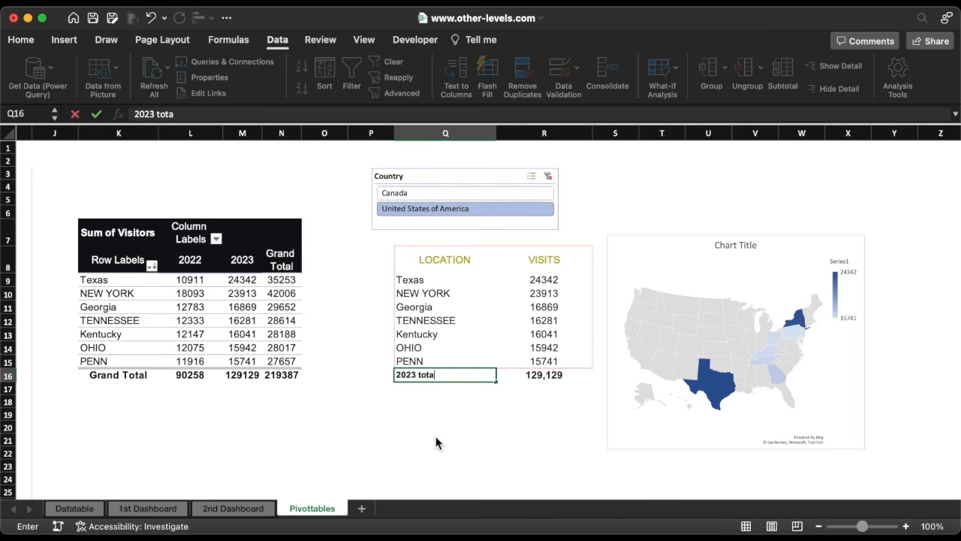
type("l stors visits")
key("Return")
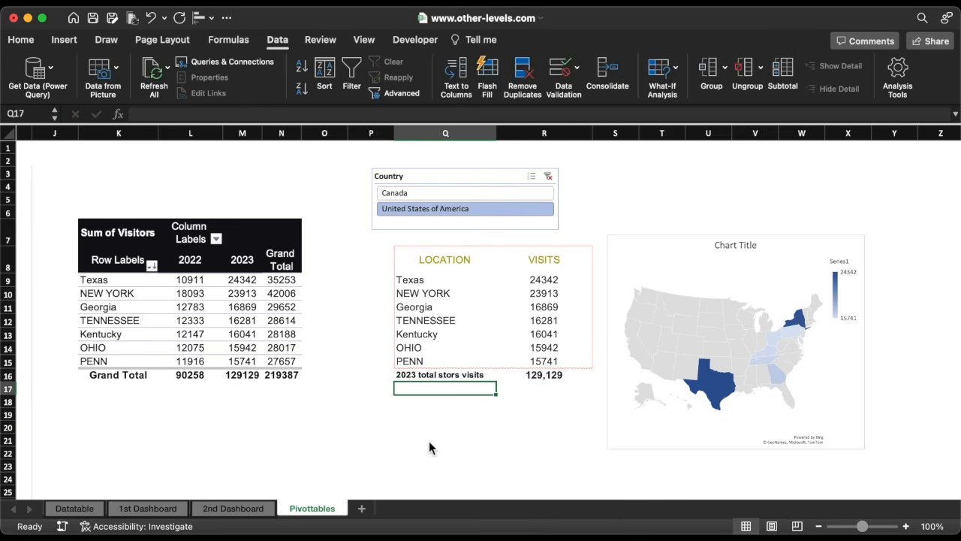
Add the sheet title "Stores visits by location" in K2.
left_click(104, 162)
type("Stores visits by lo")
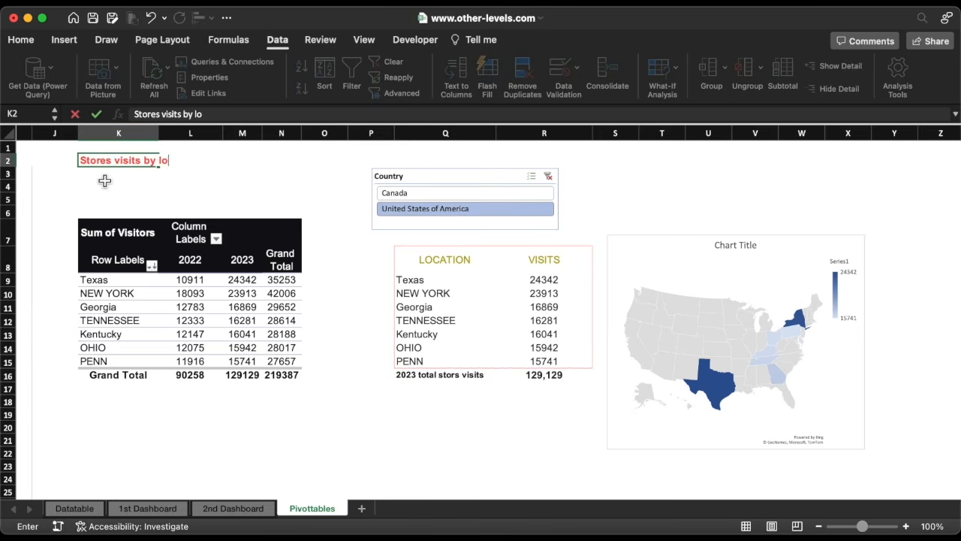
type("cation")
key("Return")
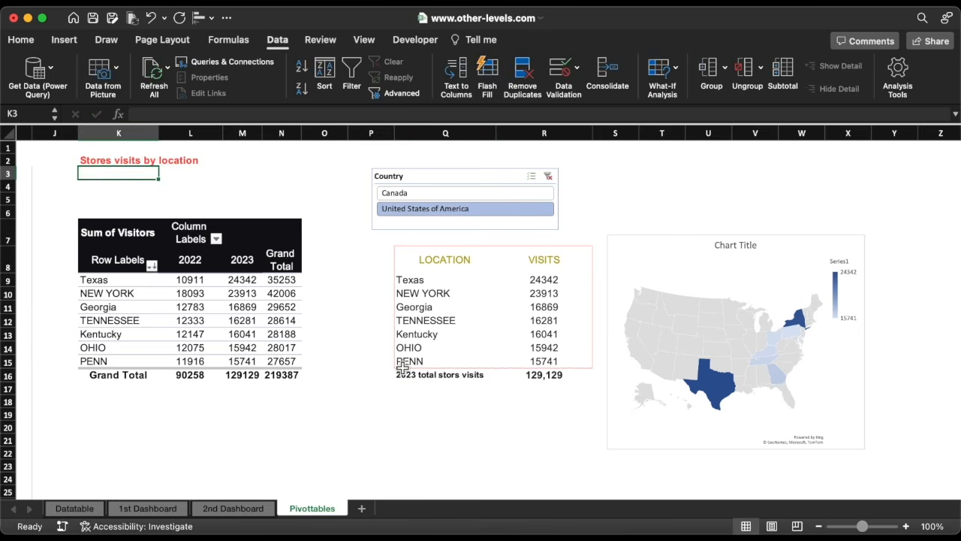
Label Q17 as "Difference ratio".
left_click(420, 388)
type("Differ")
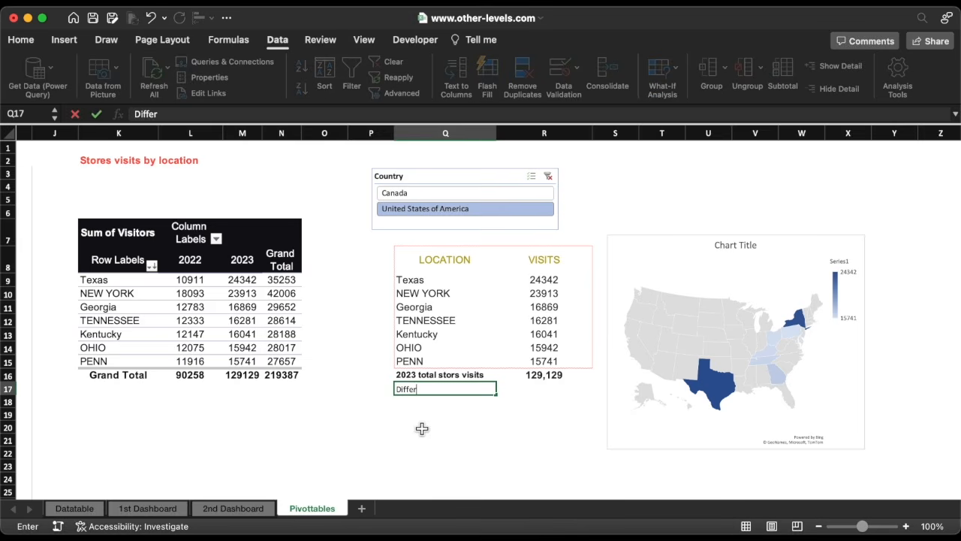
type("ence ratio")
key("Return")
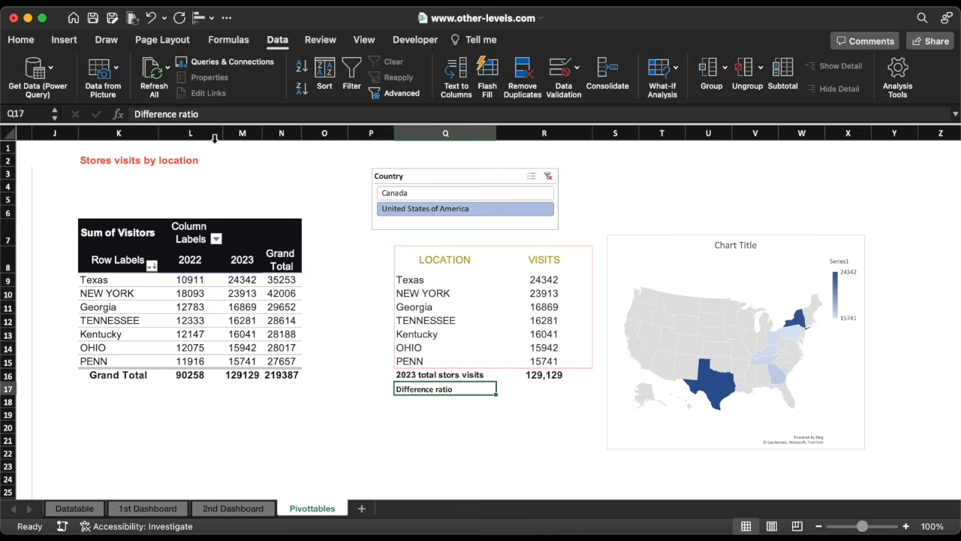
In R17, divide the 2023 minus 2022 GETPIVOTDATA visitor totals by the grand total, and format the result as a percentage.
left_click(21, 39)
scroll(377, 171, "left", 1)
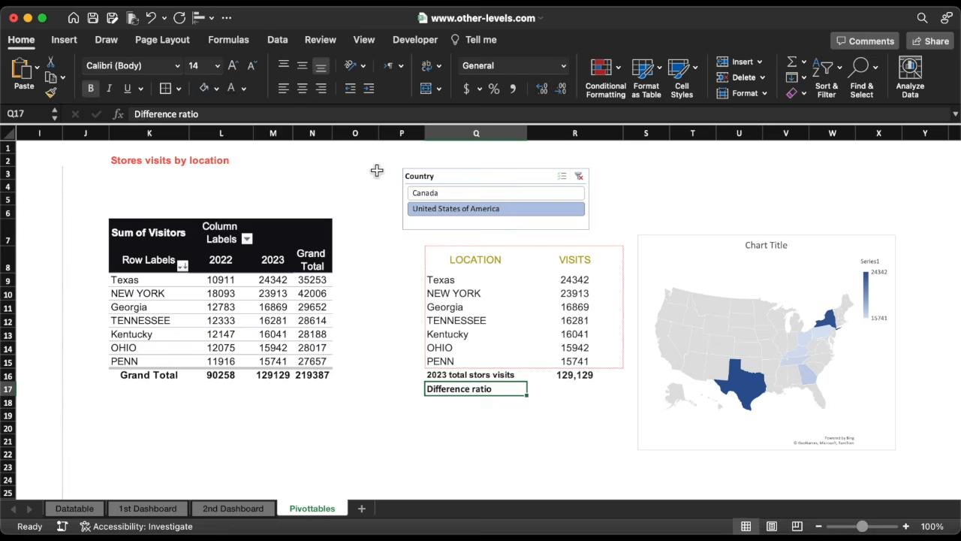
left_click(565, 389)
type("=")
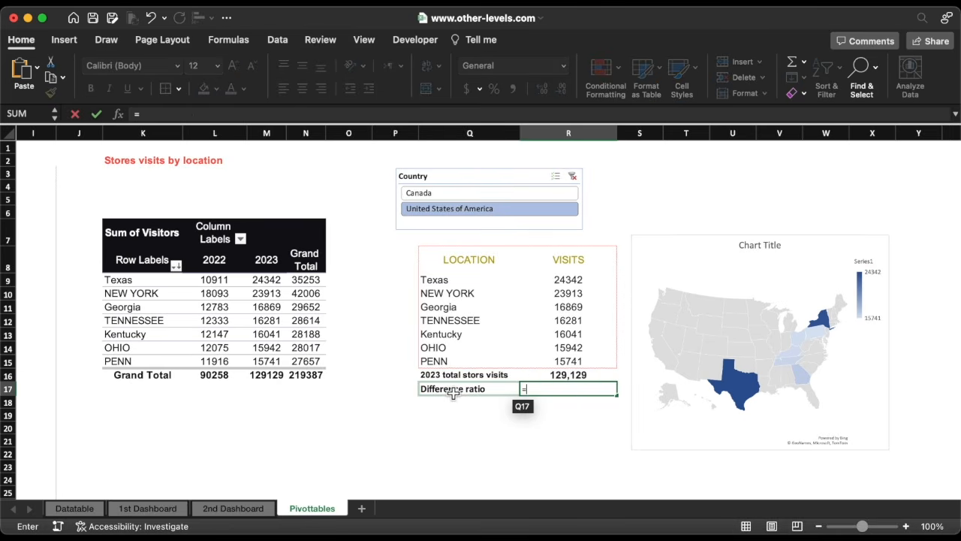
left_click(279, 378)
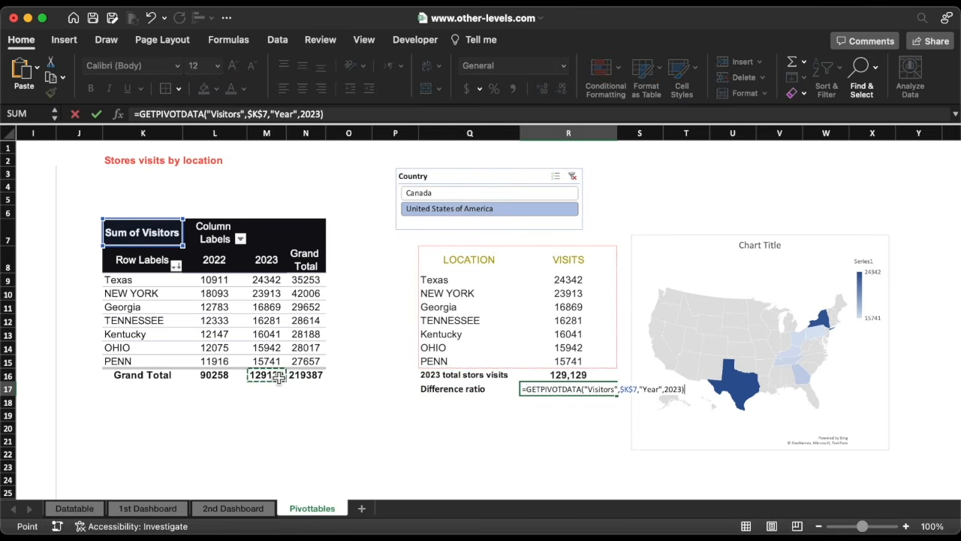
left_click(349, 114)
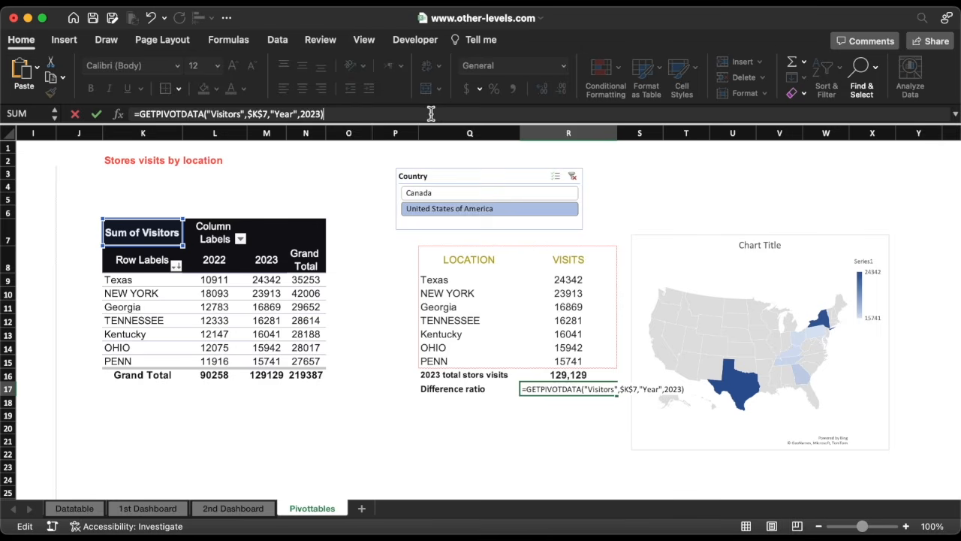
left_click(214, 376)
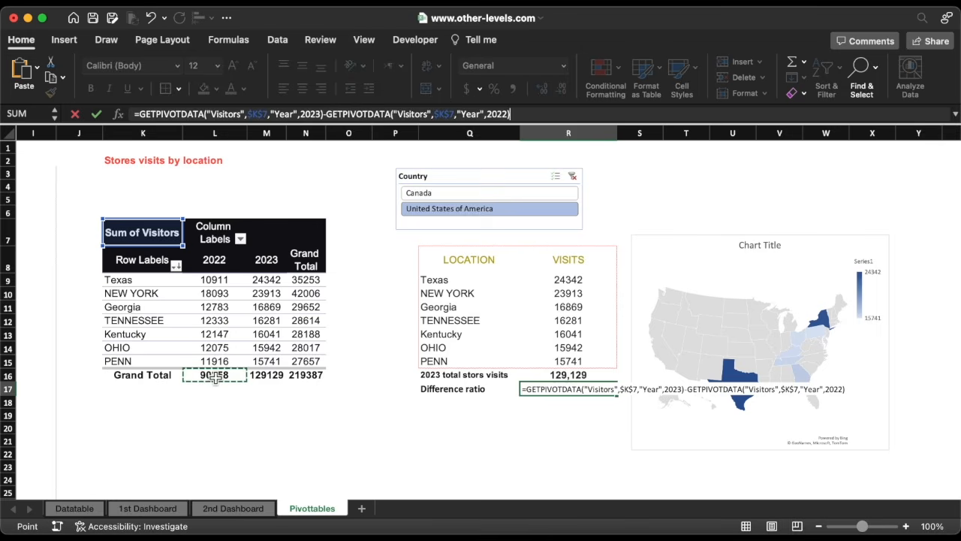
left_click(139, 114)
type("(")
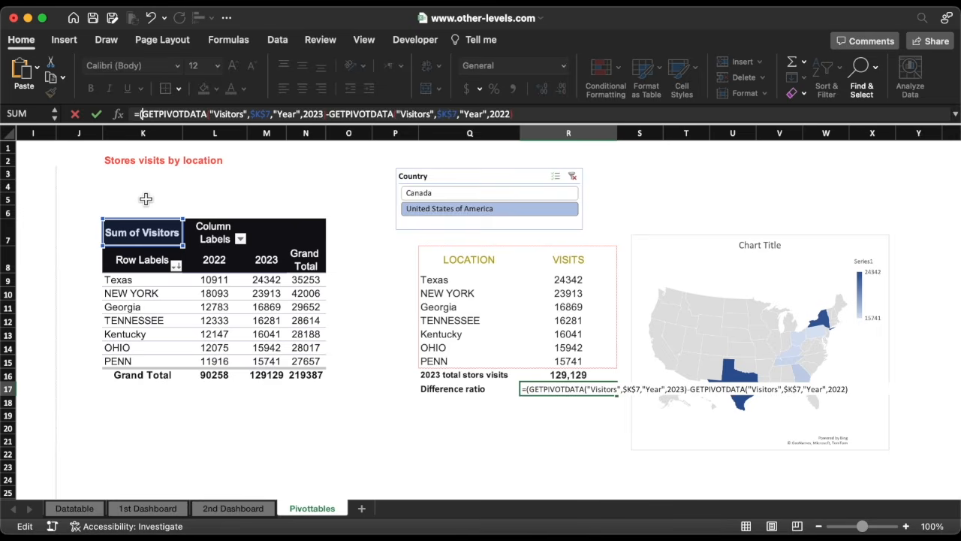
left_click(528, 112)
type("/")
left_click(318, 380)
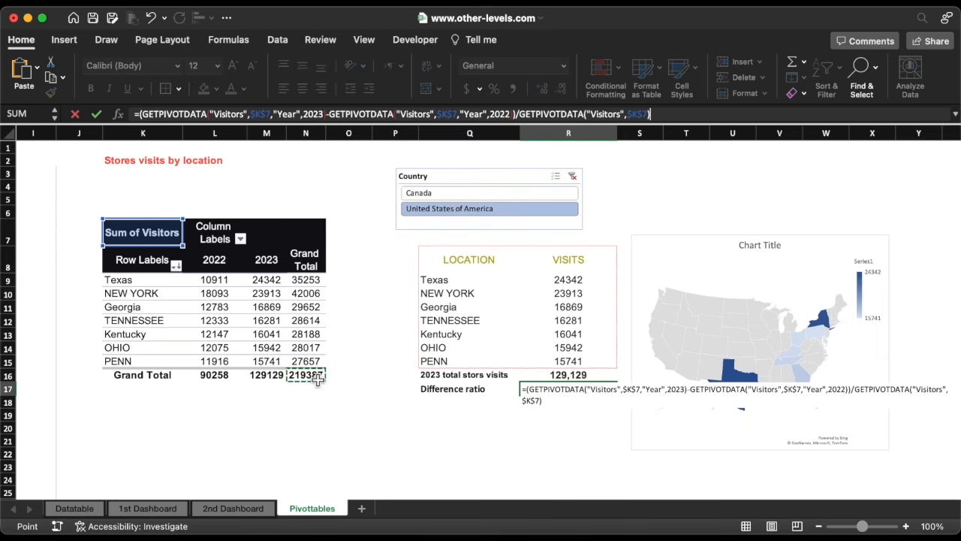
key("Return")
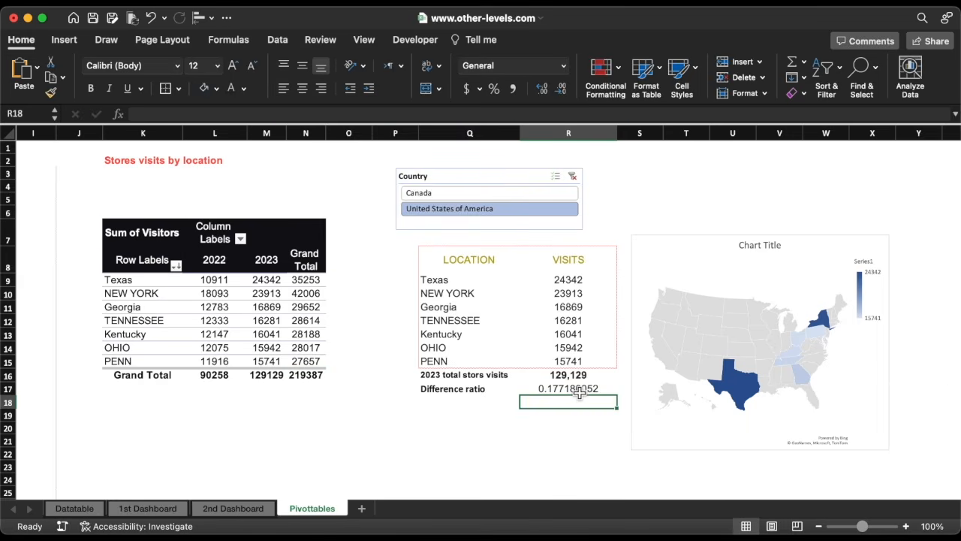
left_click(579, 392)
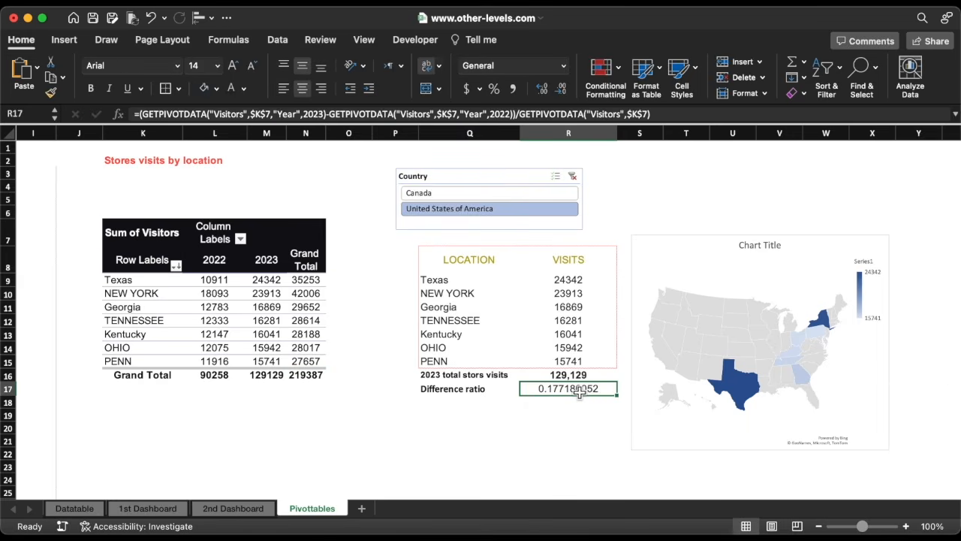
left_click(493, 89)
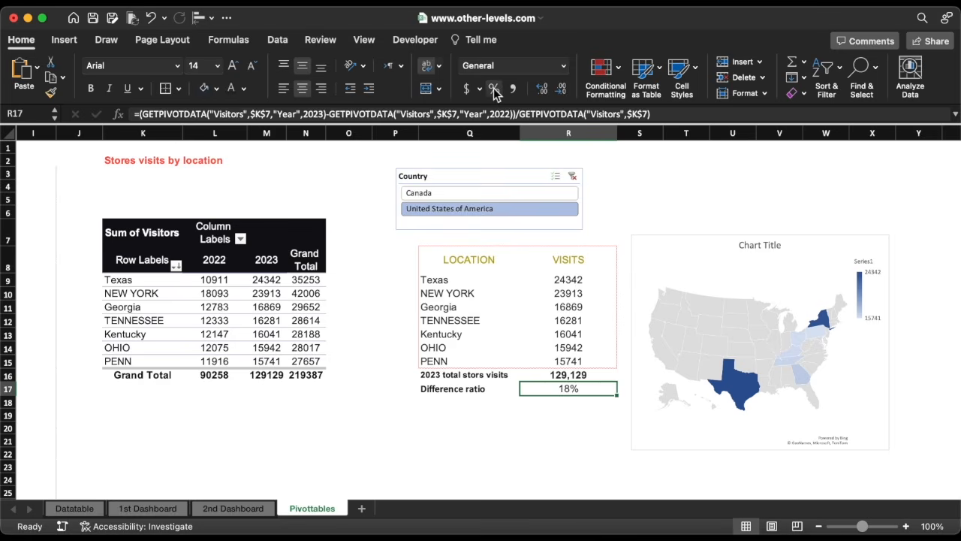
Apply the custom number format "+0%;" to the difference ratio in R17.
left_click(563, 66)
left_click(552, 386)
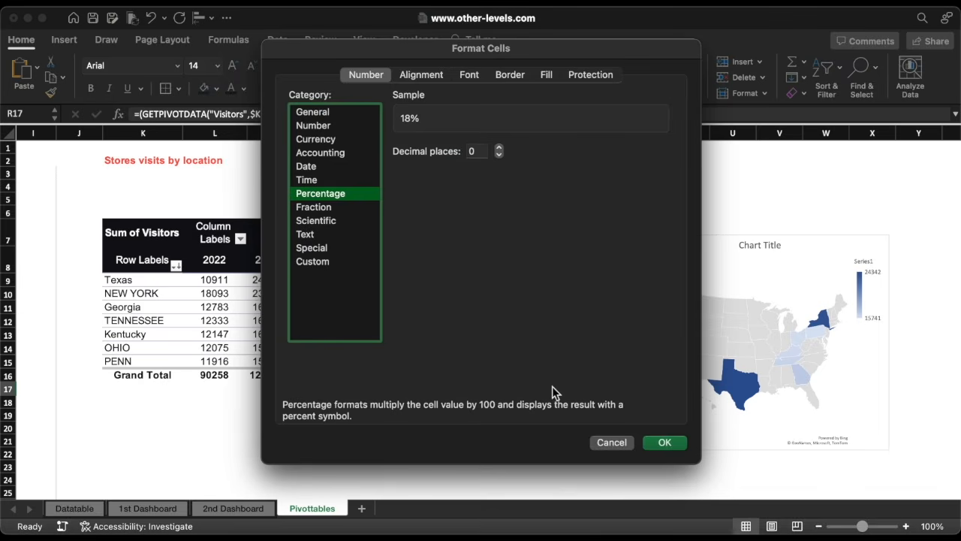
left_click(317, 260)
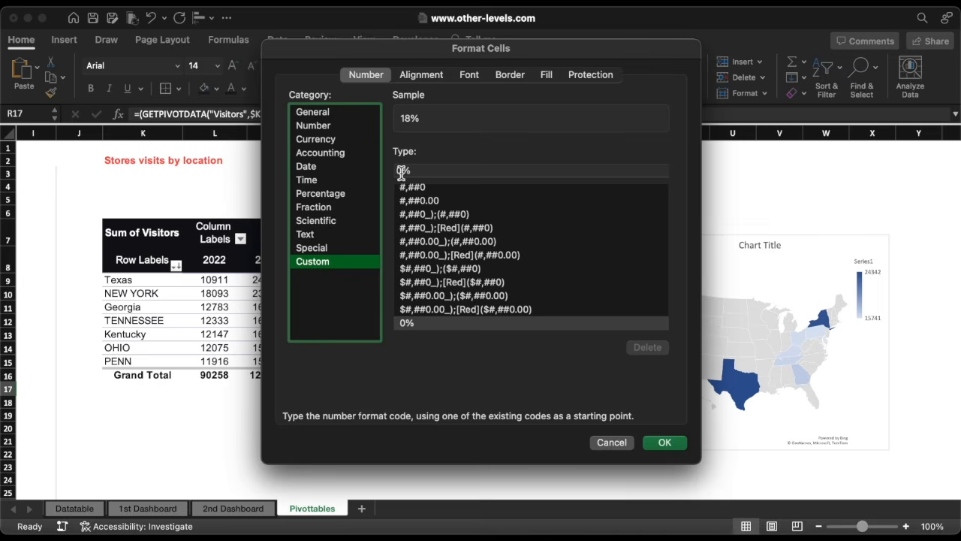
left_click(429, 170)
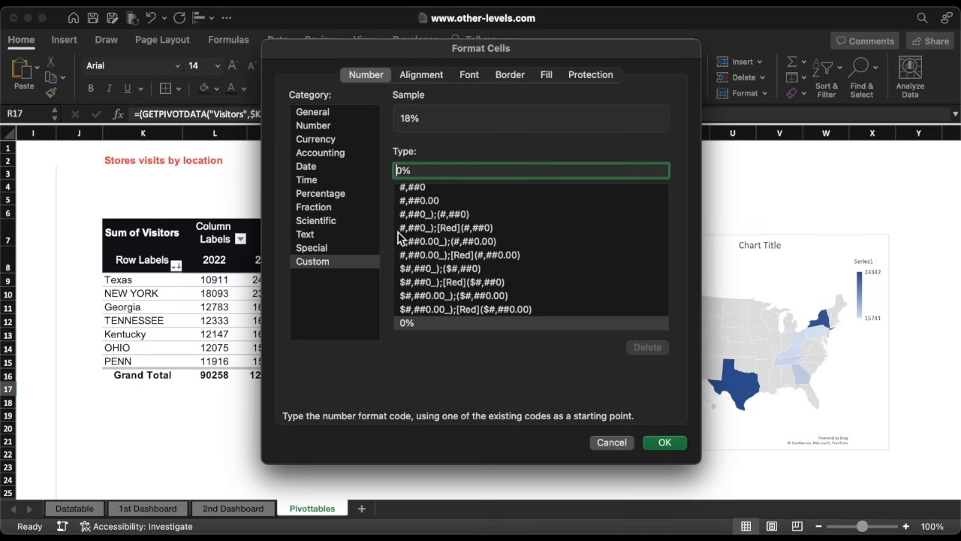
type("+0%")
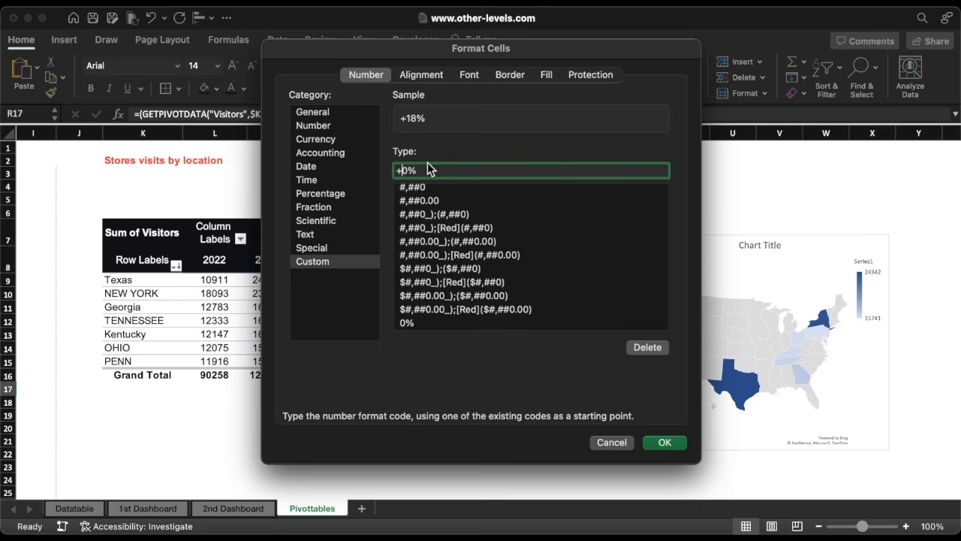
type(";-0%;0%")
left_click(662, 443)
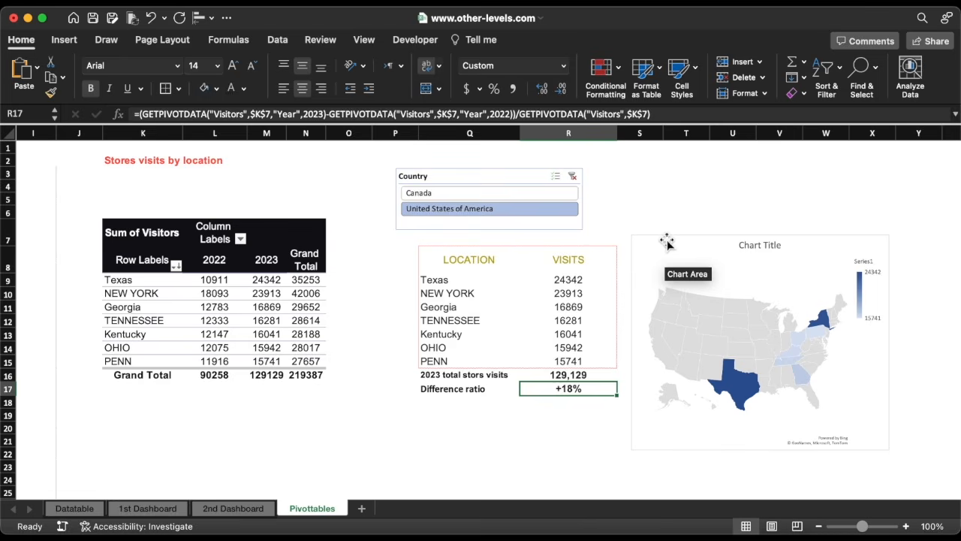
Move the map chart and the Country slicer from the Pivottables sheet onto the 1st Dashboard sheet.
left_click(667, 241)
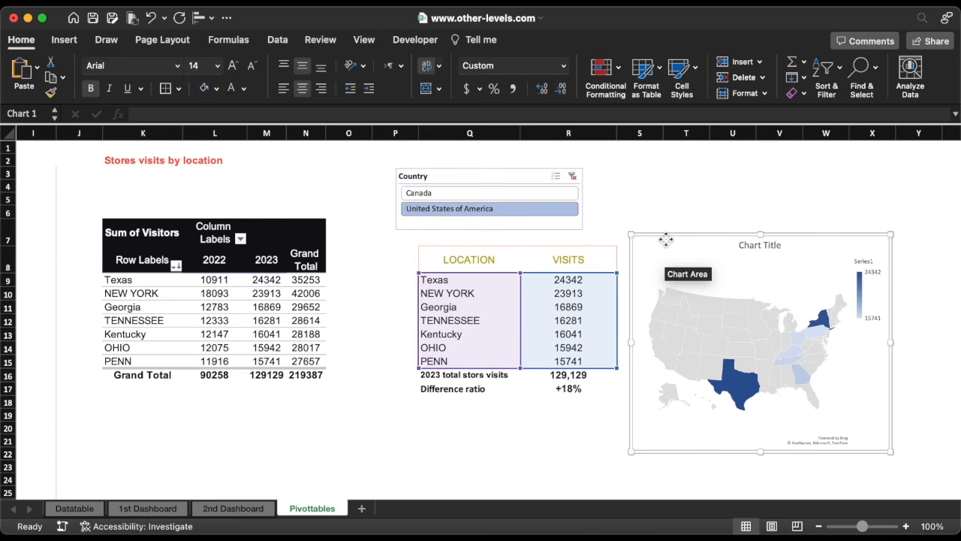
left_click(515, 180)
right_click(515, 182)
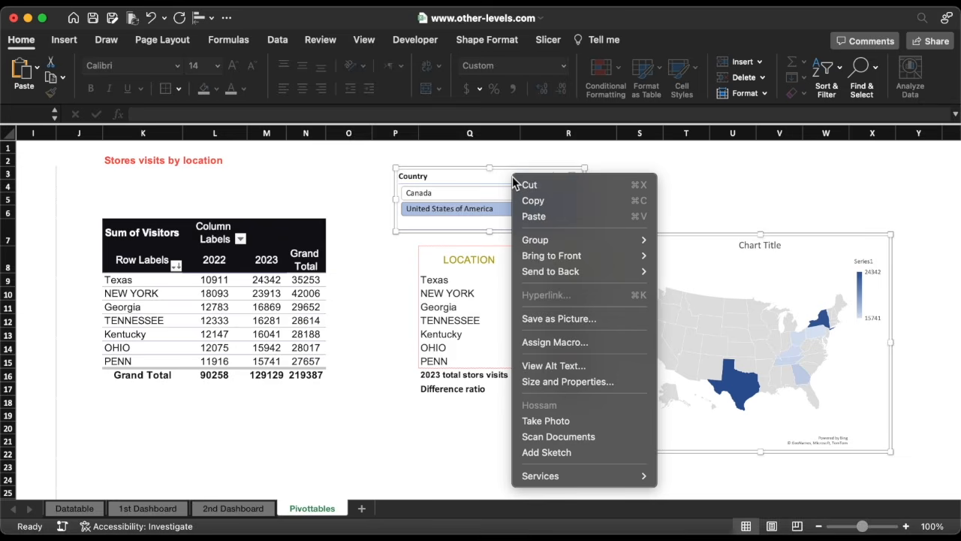
left_click(529, 185)
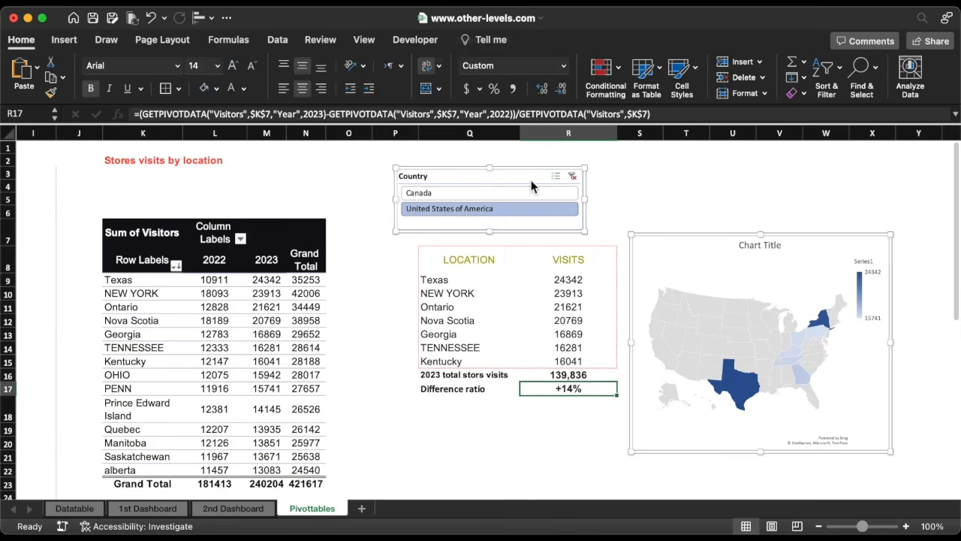
left_click(162, 515)
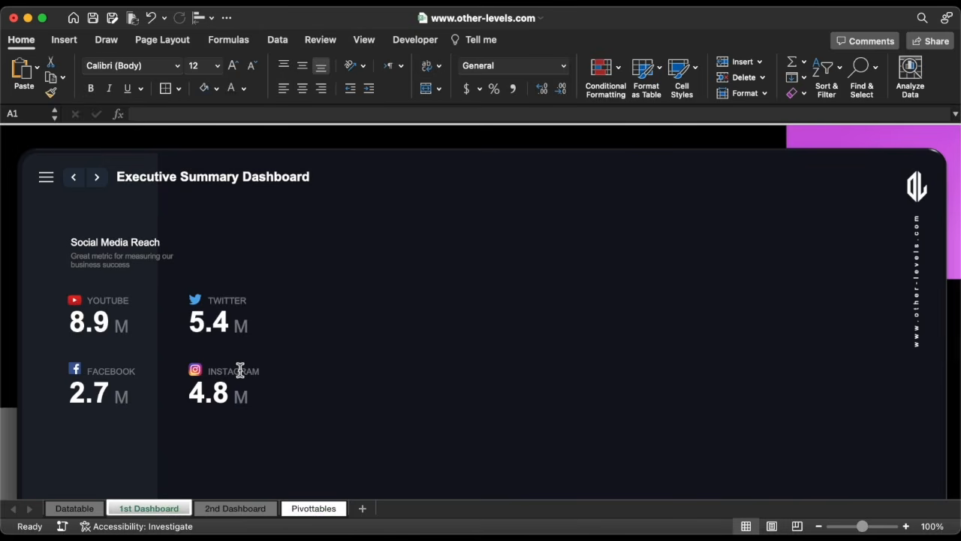
key("super+v")
Place the map chart below the social media figures and the Country slicer beside the dashboard title.
left_click(399, 199)
scroll(399, 200, "down", 3)
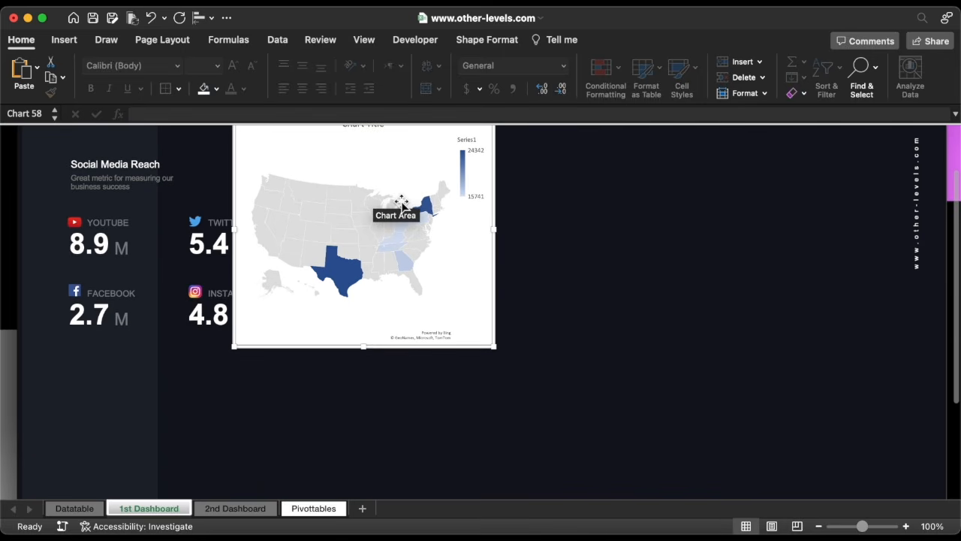
left_click_drag(498, 153, 322, 379)
scroll(277, 343, "up", 3)
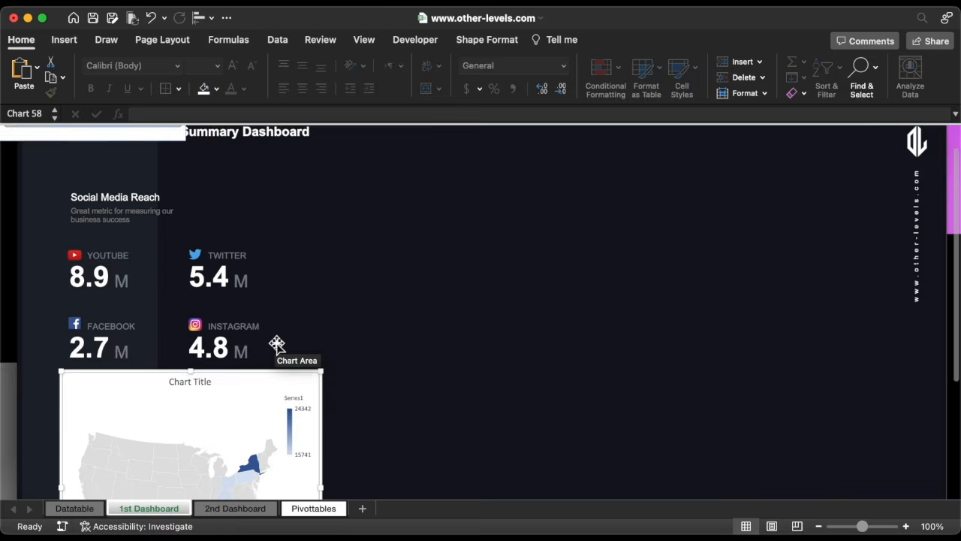
left_click_drag(97, 142, 421, 181)
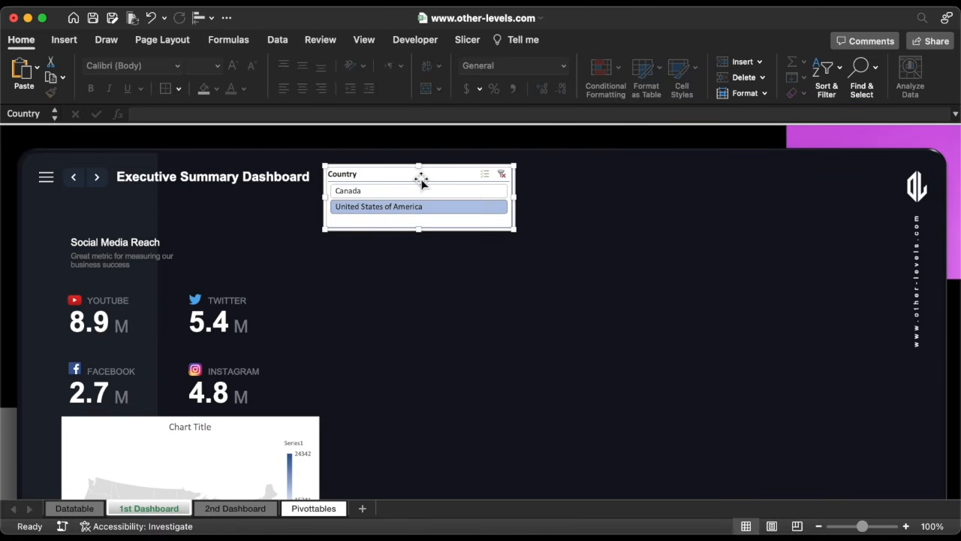
scroll(426, 311, "down", 5)
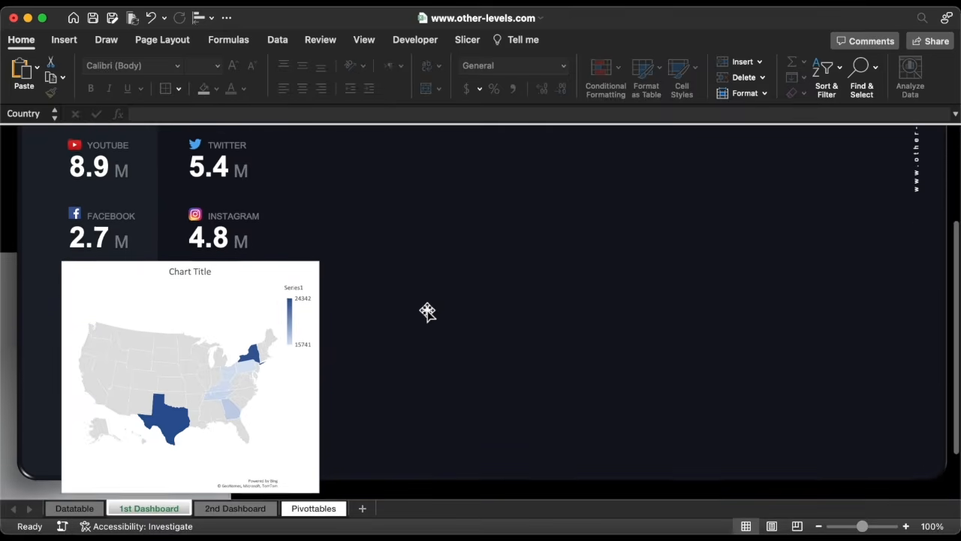
Delete the map chart's title.
left_click(281, 259)
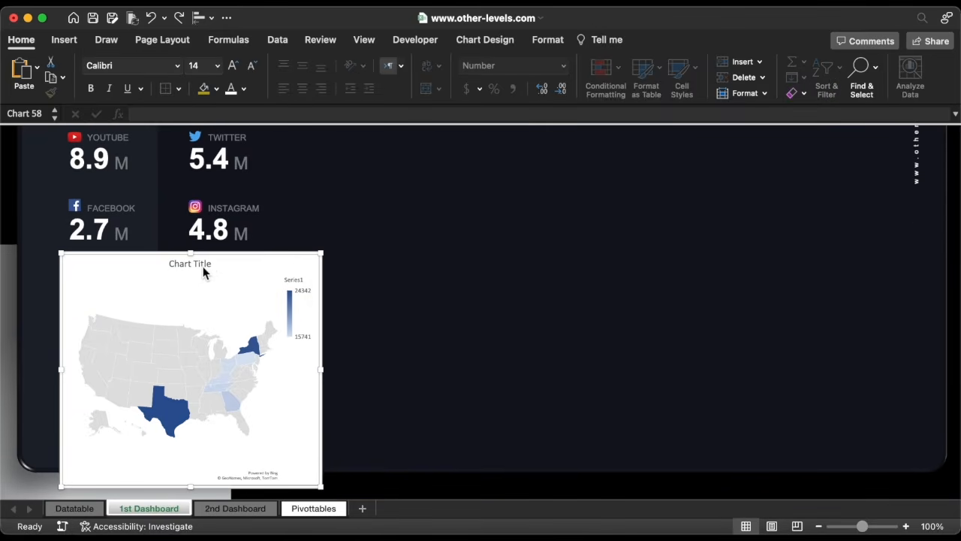
left_click(205, 266)
key("Delete")
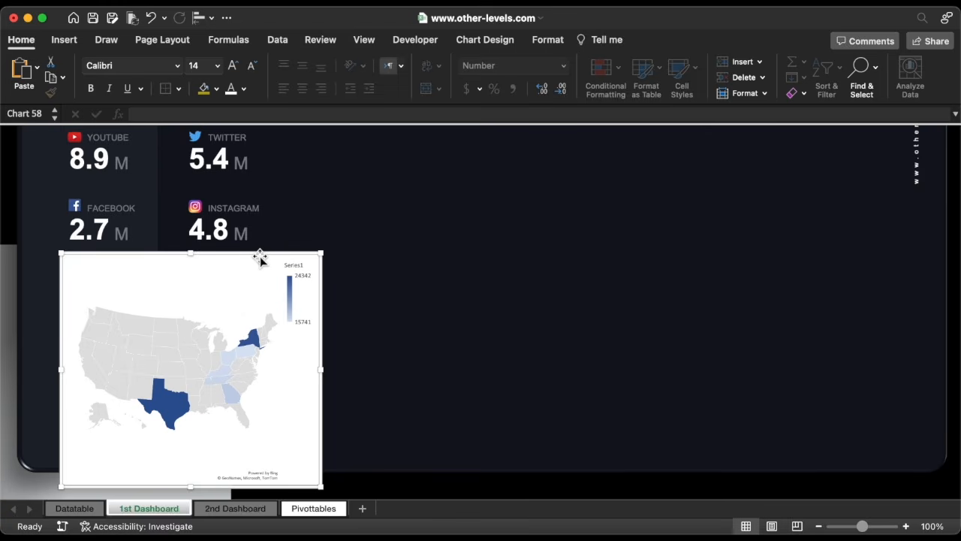
Remove the map chart's outline and its background fill.
left_click(556, 42)
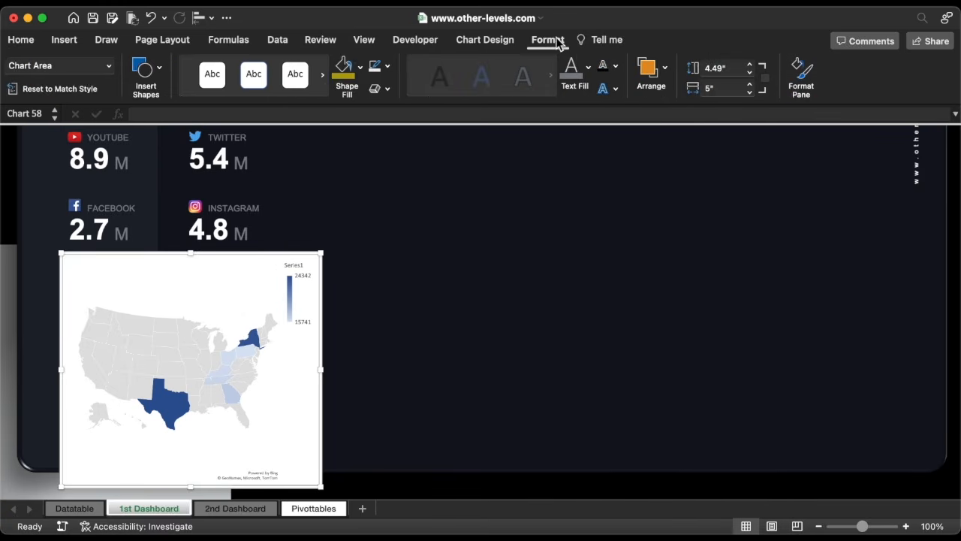
left_click(389, 66)
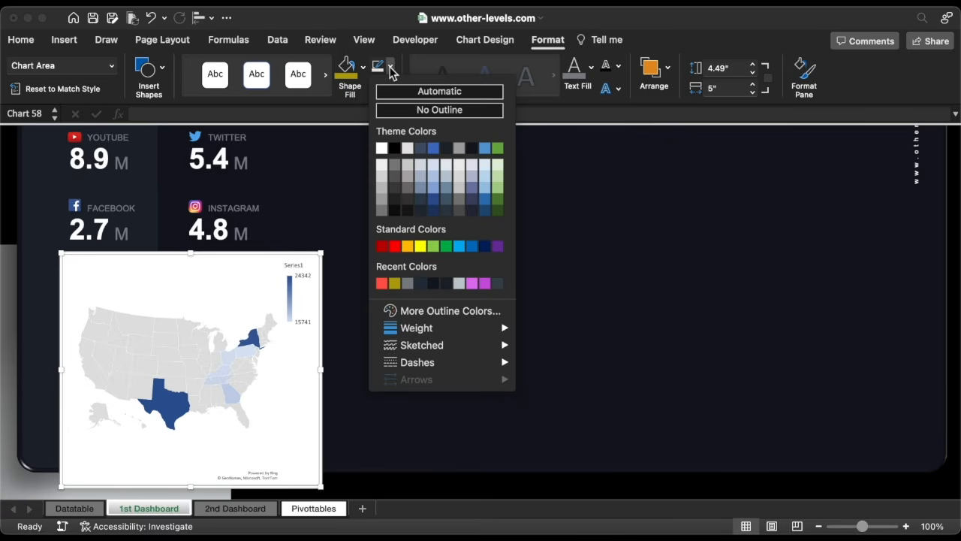
left_click(402, 111)
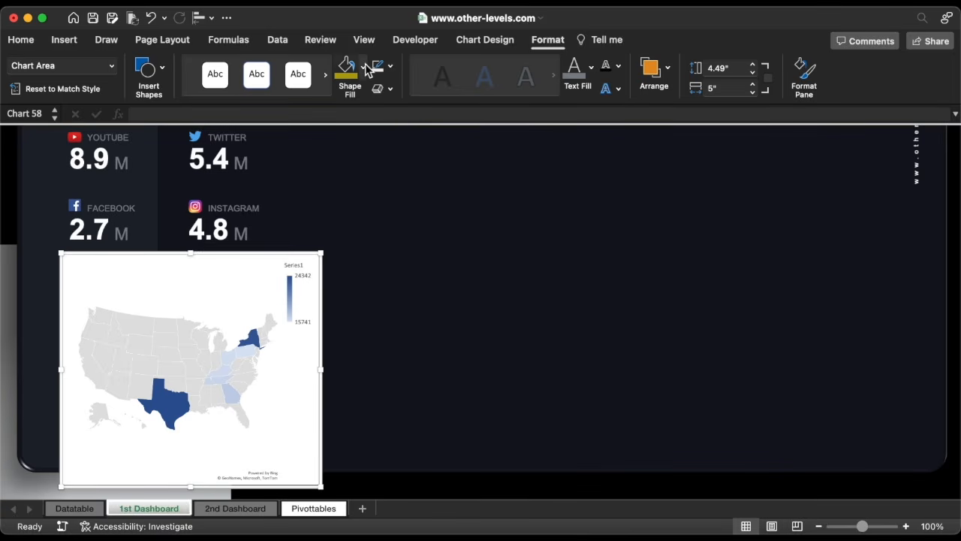
left_click(363, 66)
left_click(383, 118)
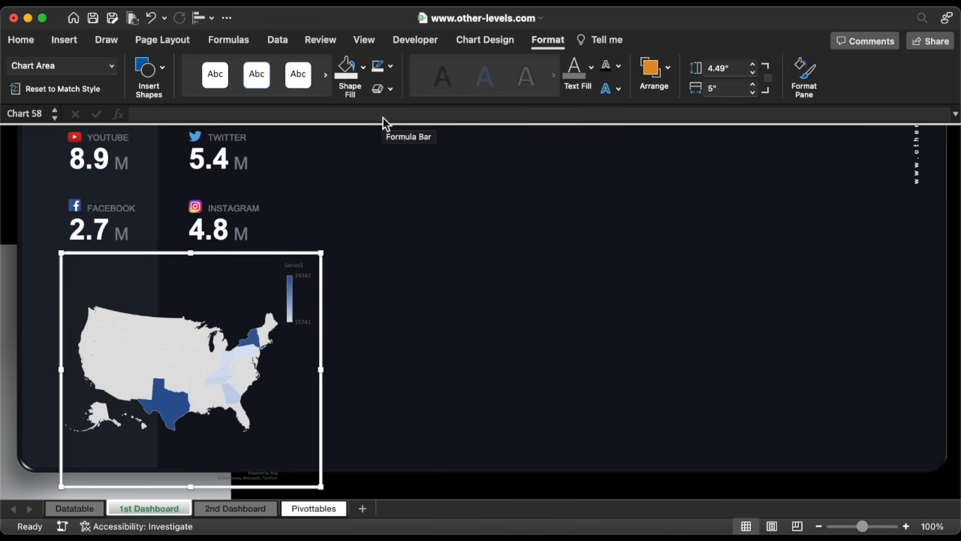
Set the map series gradient colours to dark grey for the minimum and black for the maximum.
left_click(178, 336)
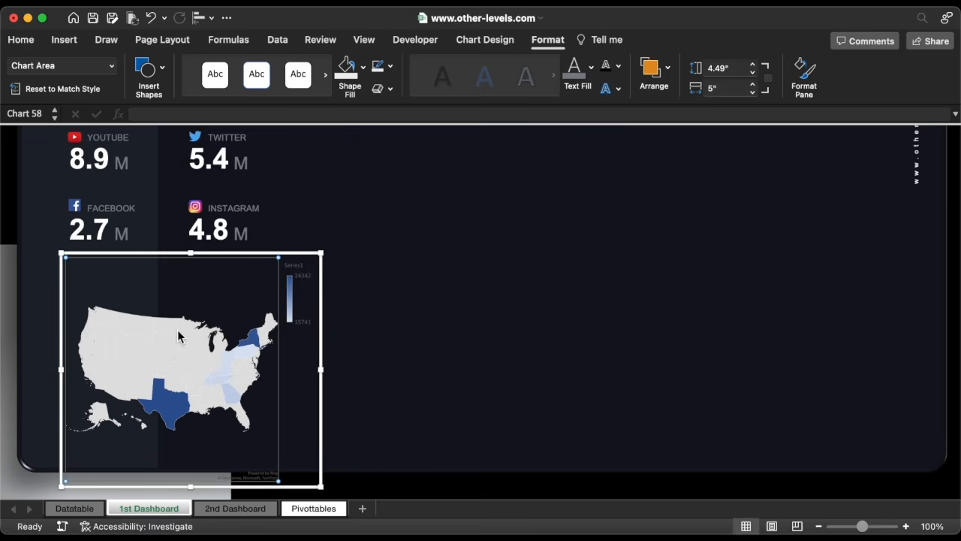
left_click(805, 72)
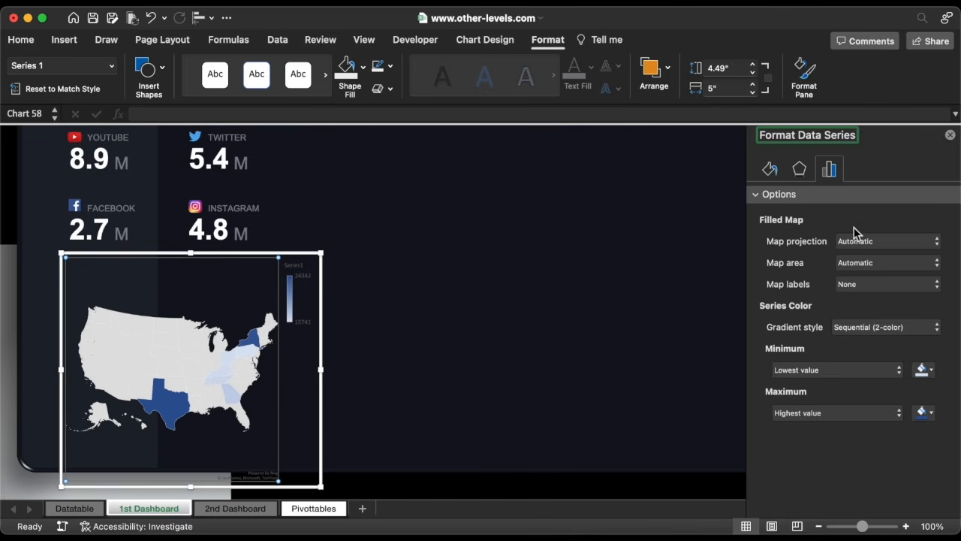
left_click(929, 370)
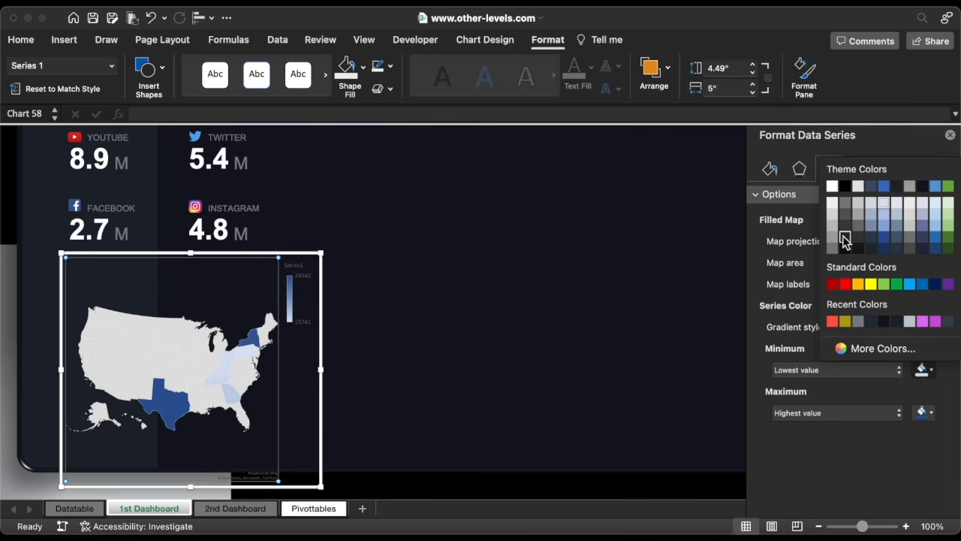
left_click(844, 245)
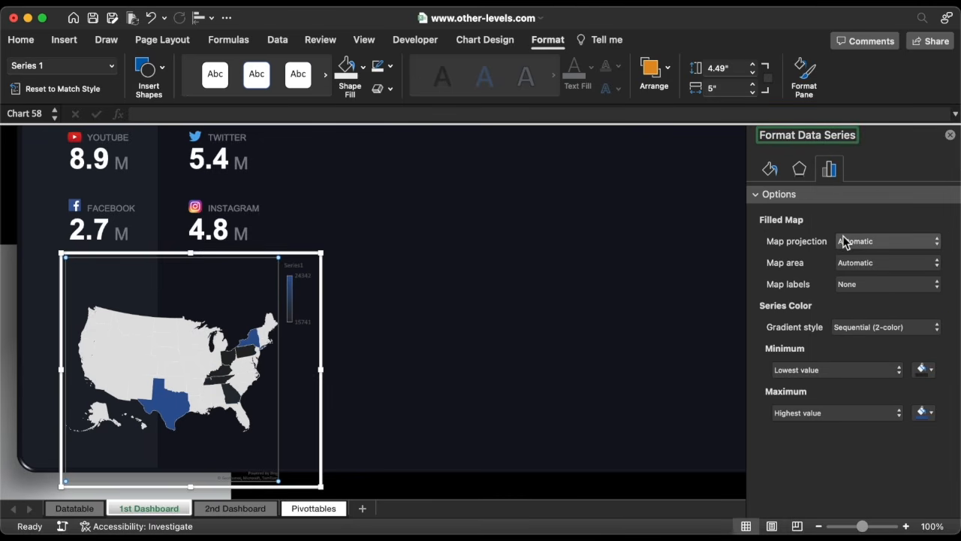
left_click(922, 412)
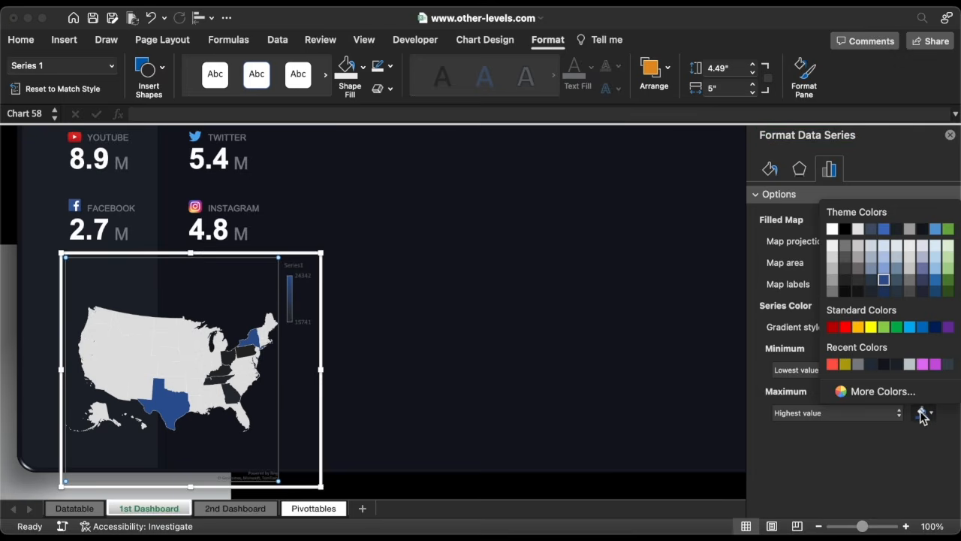
left_click(845, 230)
Give the map series a solid fill in hex colour 3B464F.
left_click(771, 171)
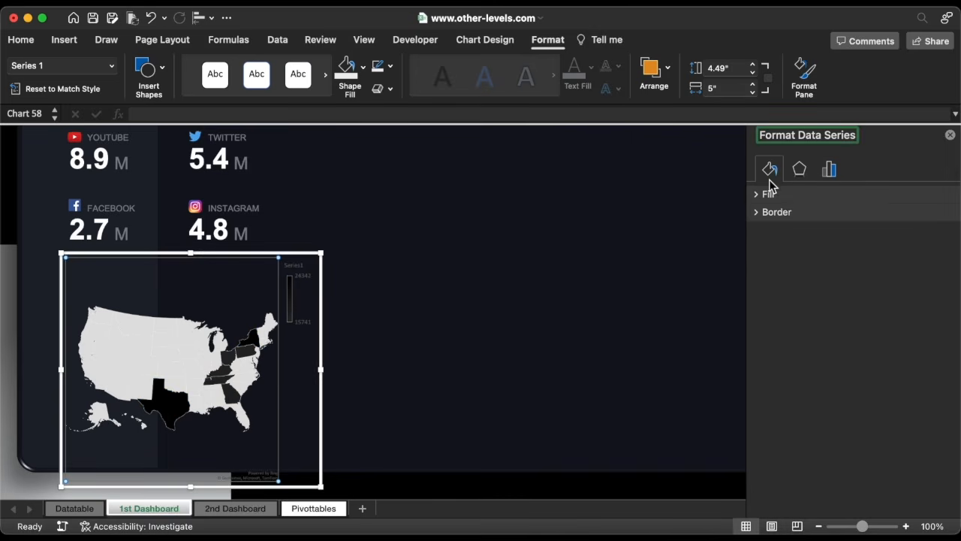
left_click(765, 195)
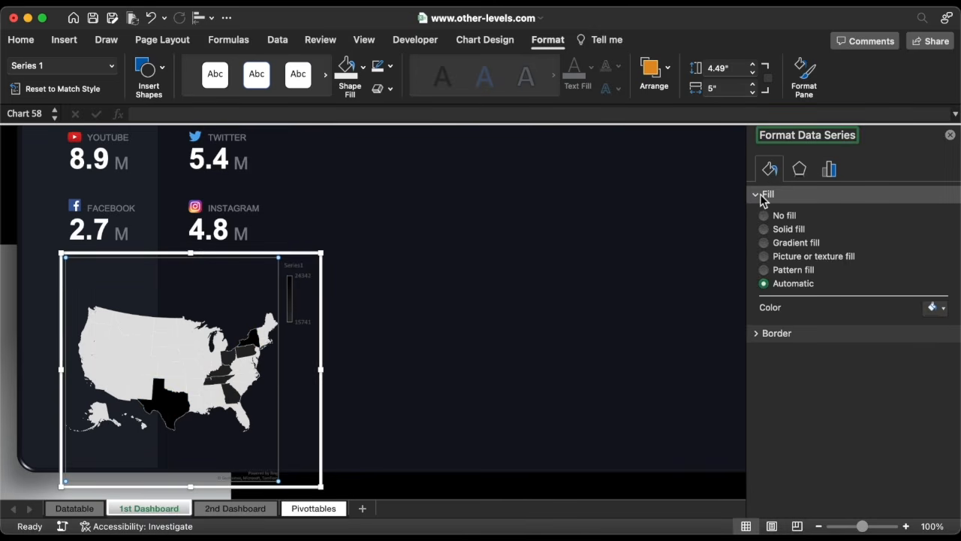
left_click(779, 232)
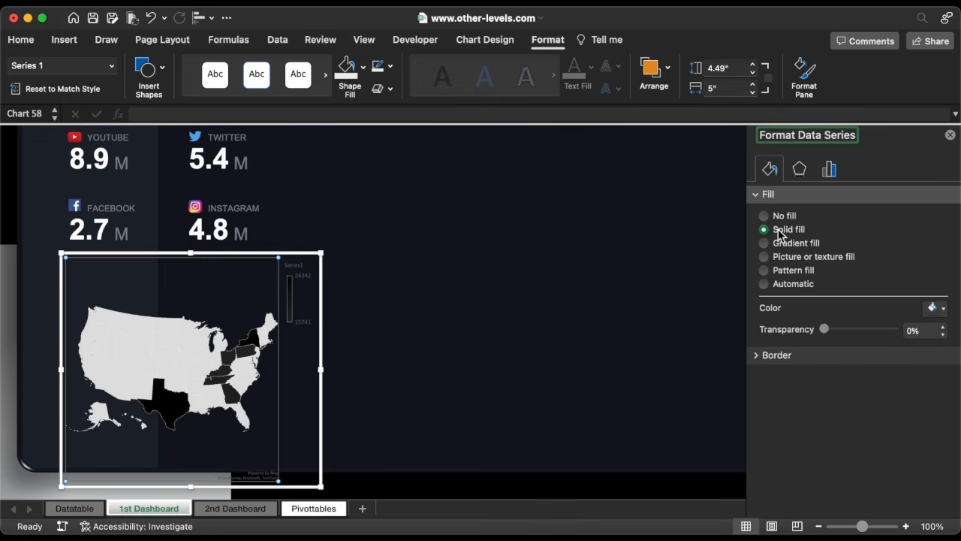
left_click(938, 313)
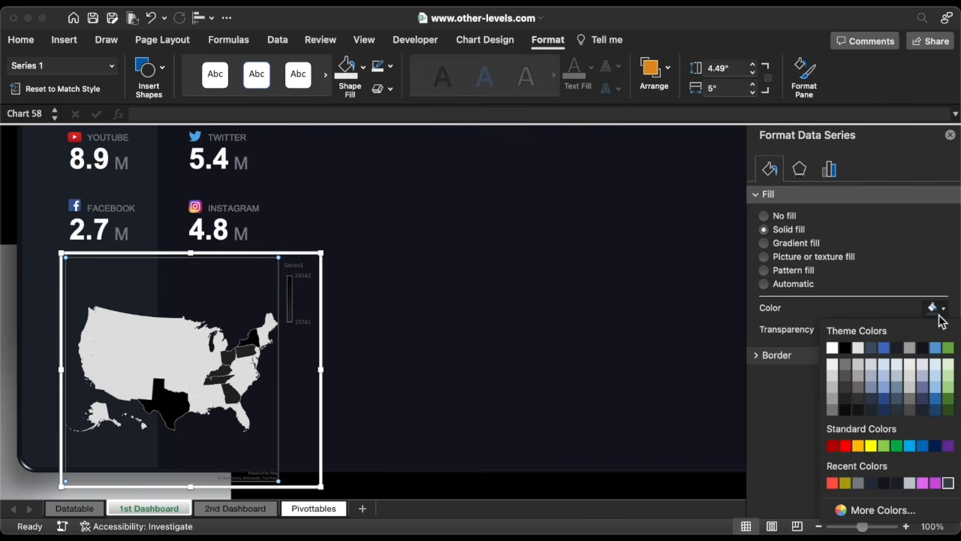
left_click(863, 511)
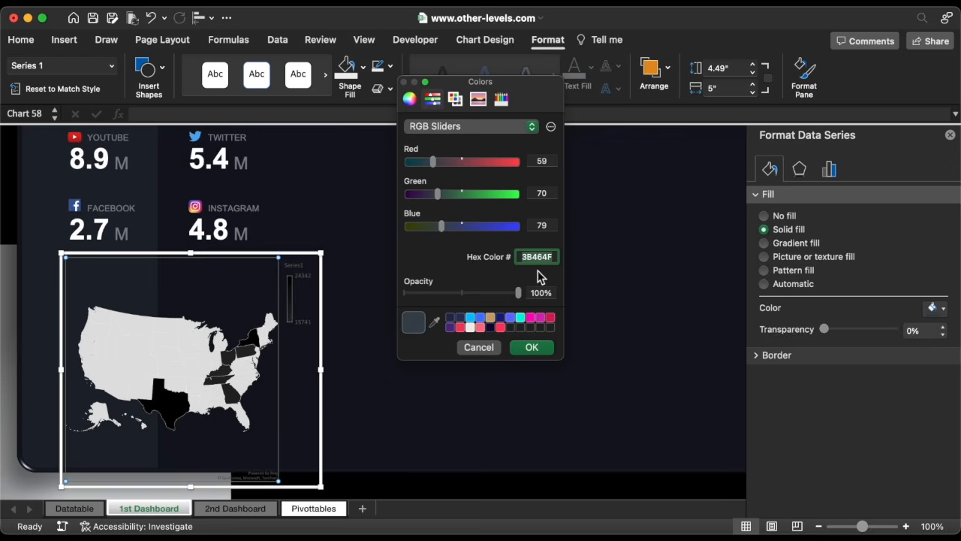
left_click(536, 347)
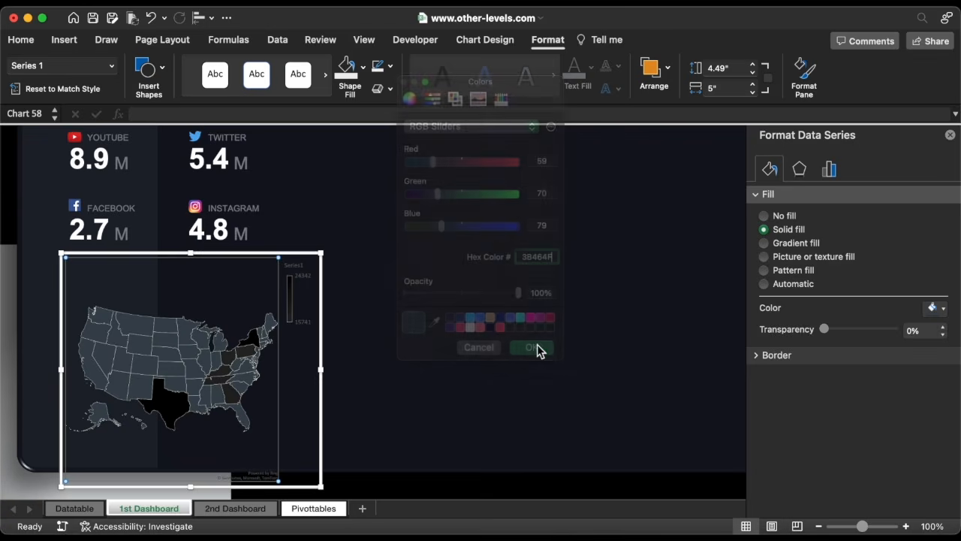
Give the map series a solid 0.2 pt border in hex colour 11141D.
left_click(771, 356)
left_click(788, 257)
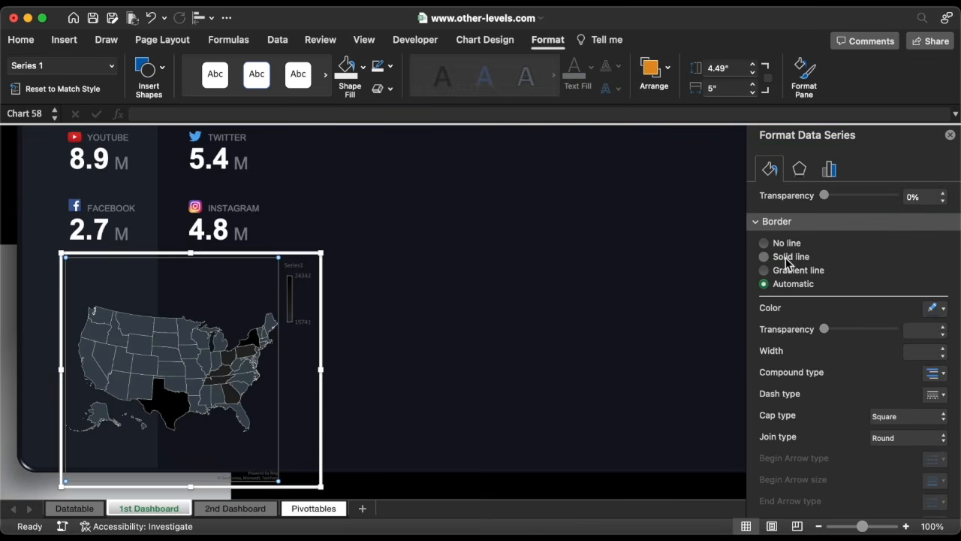
left_click(926, 308)
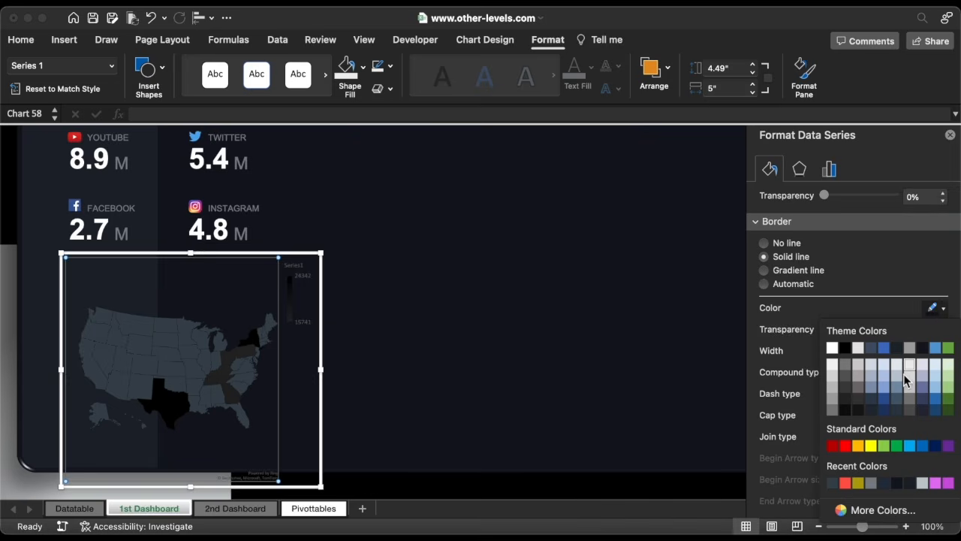
left_click(867, 513)
double_click(534, 260)
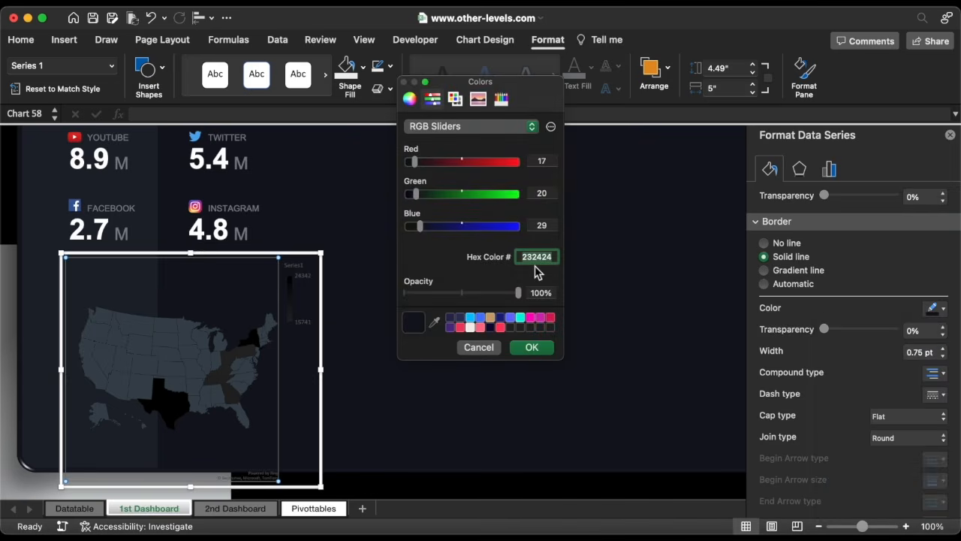
type("11141D")
left_click(539, 348)
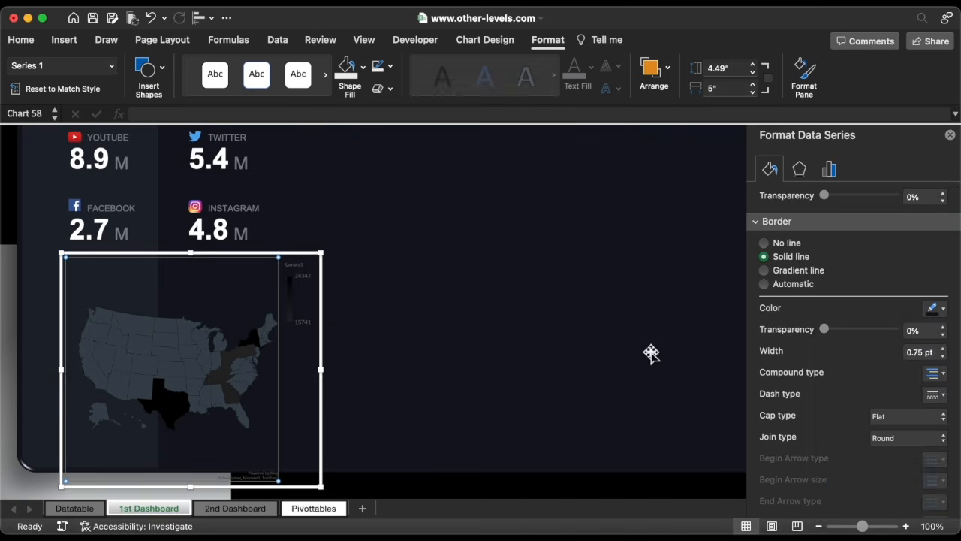
left_click(923, 349)
key("BackSpace")
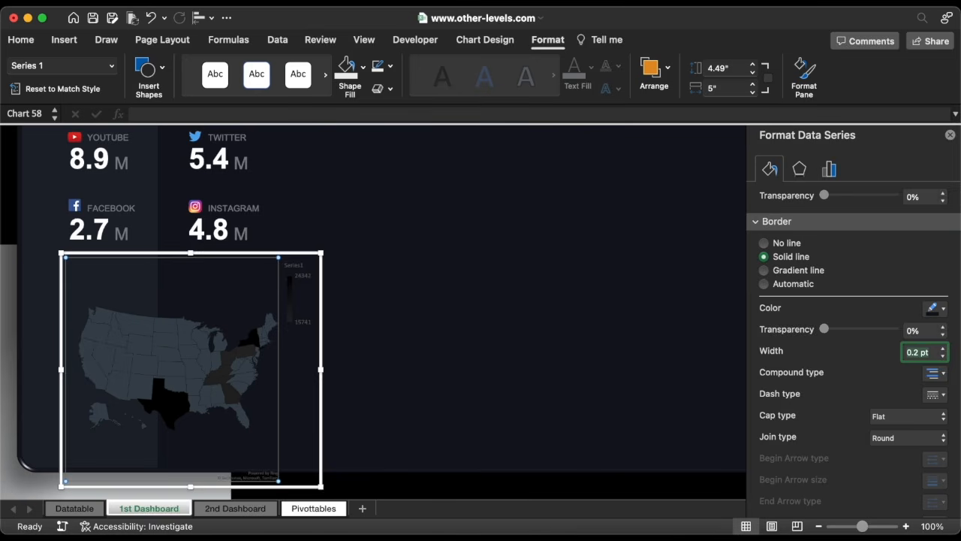
Move the map chart's legend to the top position.
left_click(304, 276)
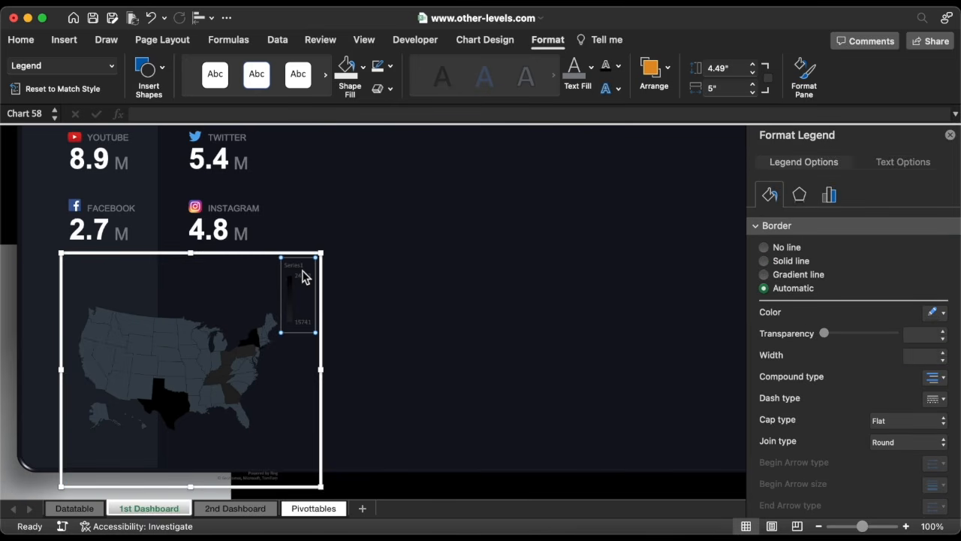
left_click(829, 194)
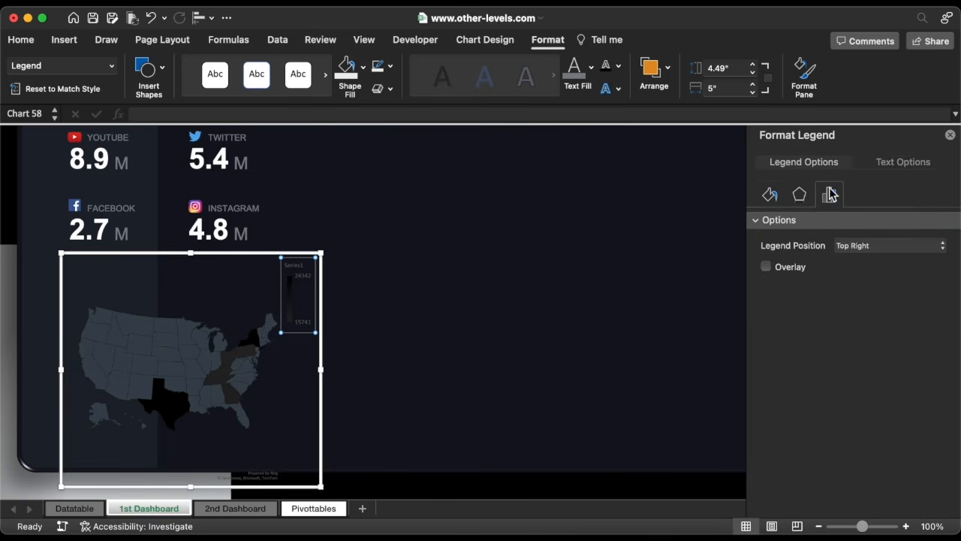
left_click(871, 247)
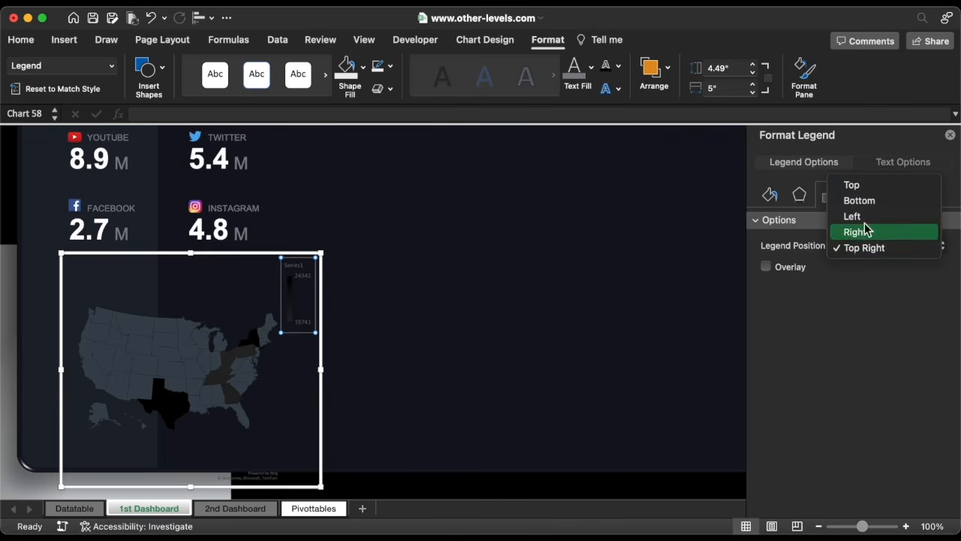
left_click(860, 188)
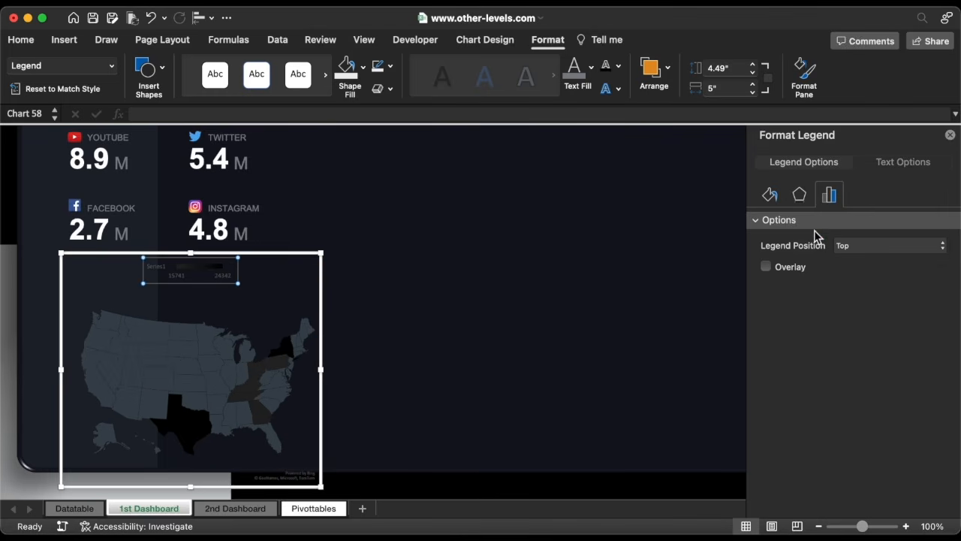
Set the legend's font to Arial and its font colour to white.
left_click(21, 41)
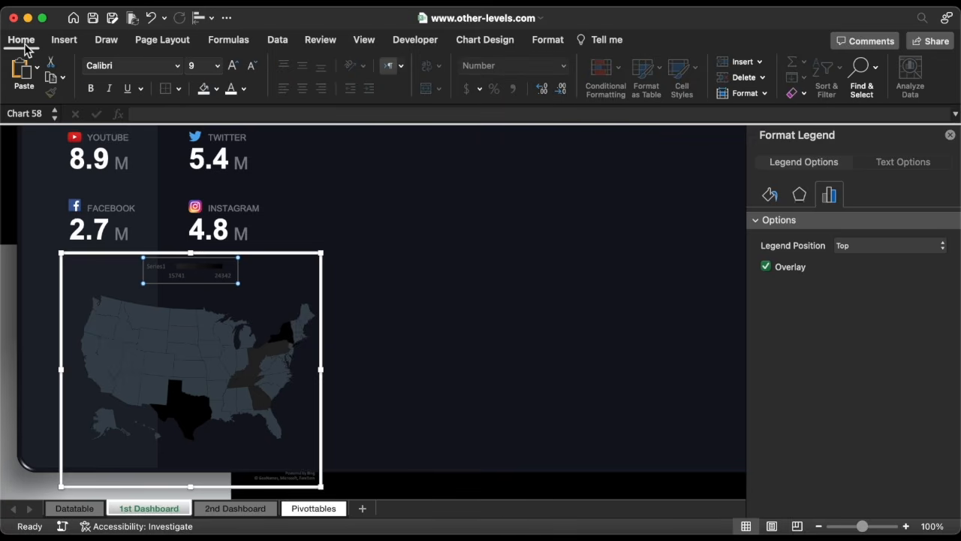
left_click(178, 65)
left_click(159, 191)
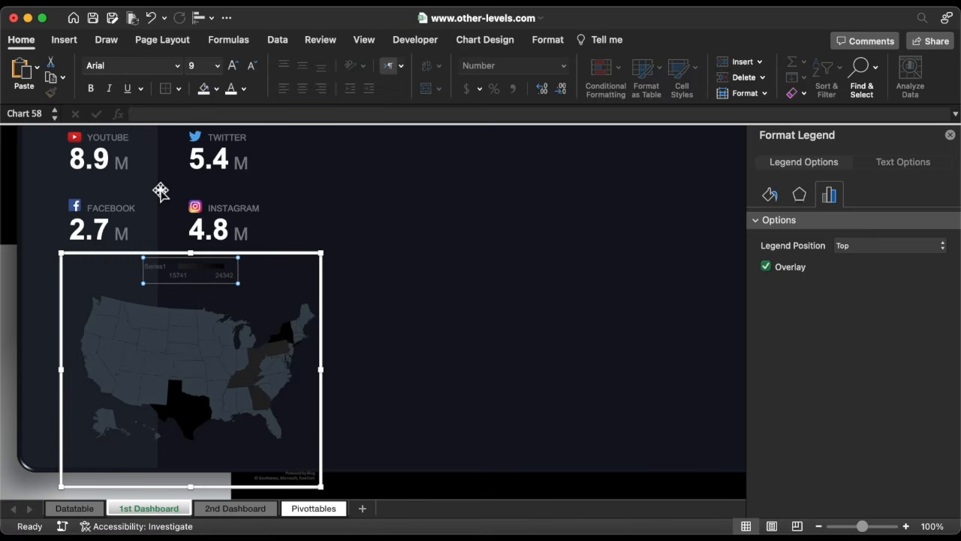
left_click(233, 90)
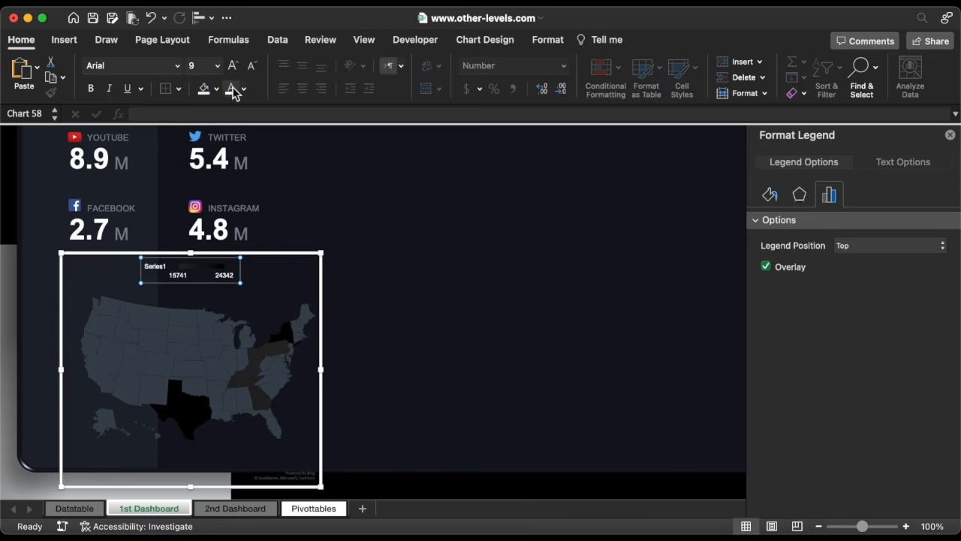
Resize the map chart to 4.1 in high and 6.3 in wide.
left_click(321, 324)
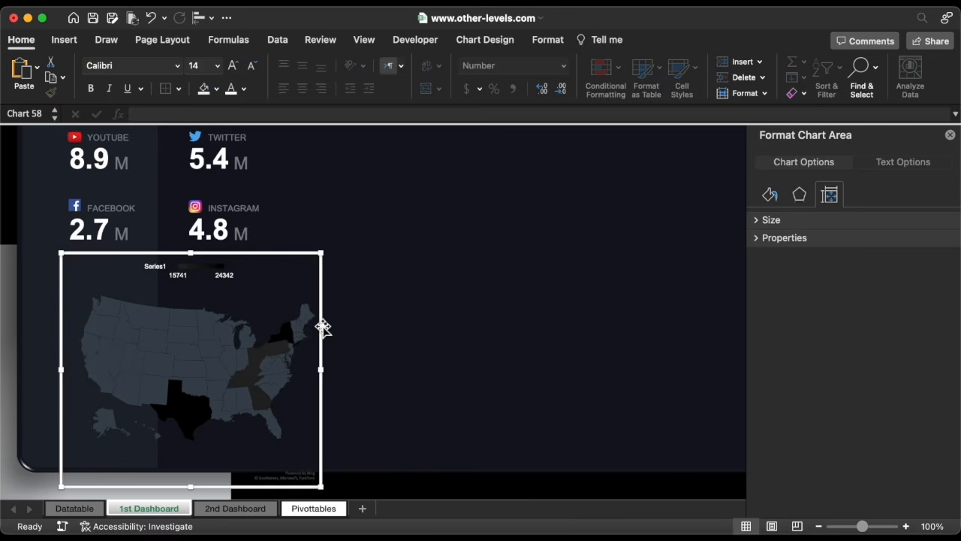
left_click(549, 40)
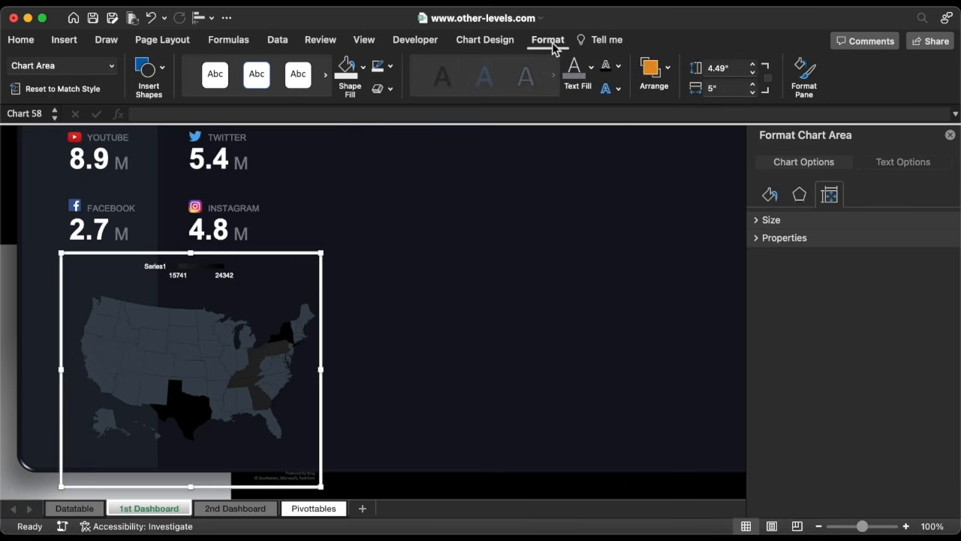
left_click(752, 77)
left_click(752, 77)
left_click(752, 77)
left_click(752, 78)
left_click(752, 84)
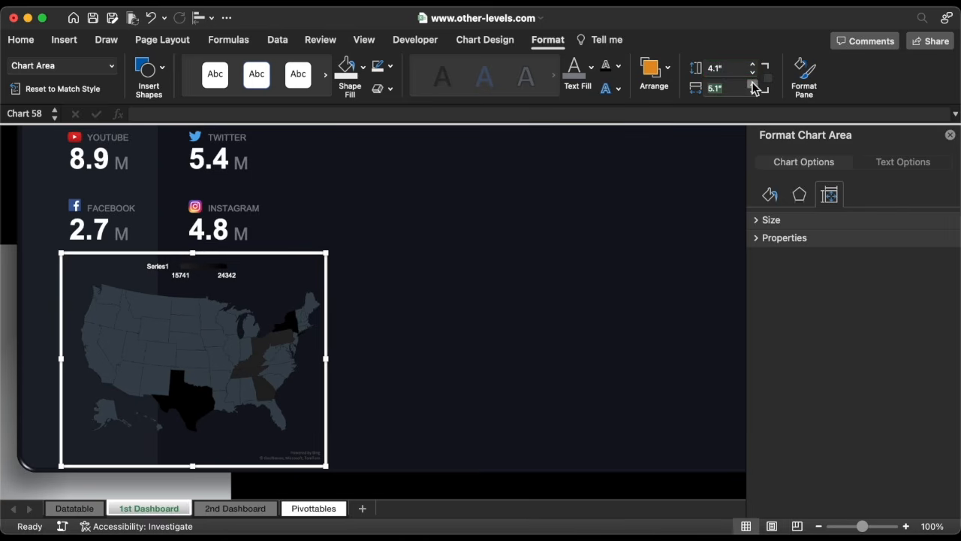
left_click(752, 84)
left_click(752, 84)
left_click(752, 84)
left_click(752, 84)
left_click(752, 84)
left_click(752, 84)
left_click(752, 84)
left_click(753, 84)
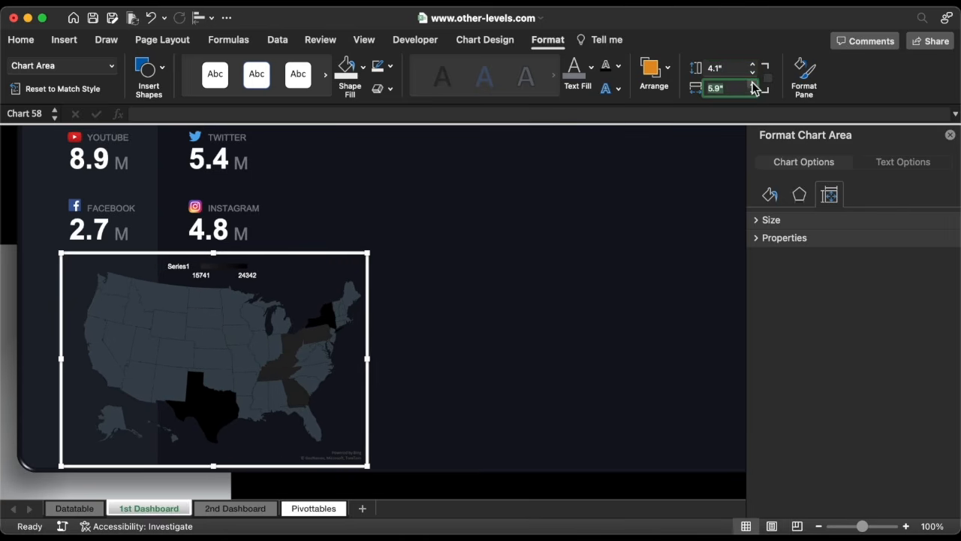
left_click(752, 84)
left_click(752, 84)
left_click(752, 84)
left_click(752, 84)
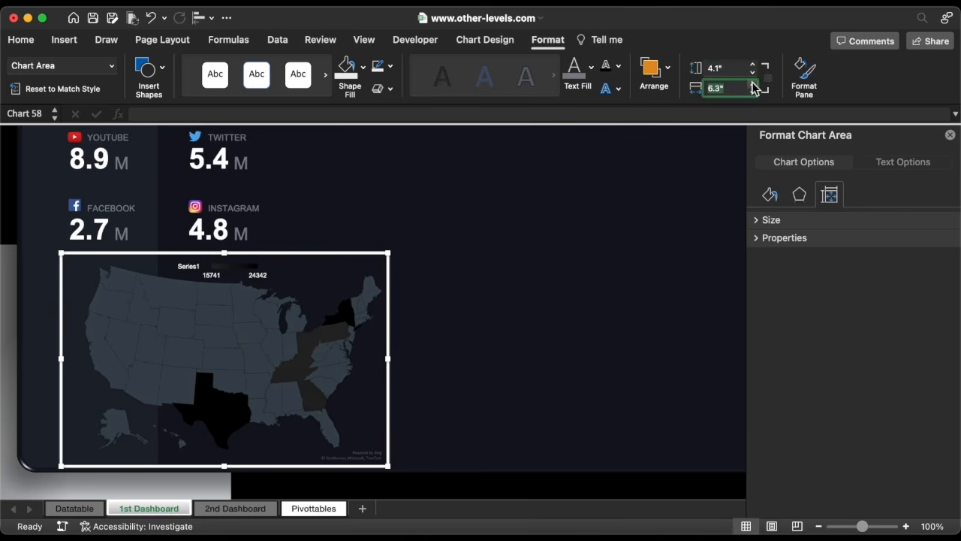
Nudge the map chart left and down into place on the dashboard.
left_click(391, 280)
key("Left")
key("Left")
key("Left")
key("Left")
key("Left")
key("Left")
key("Left")
key("Left")
key("Left")
key("Left")
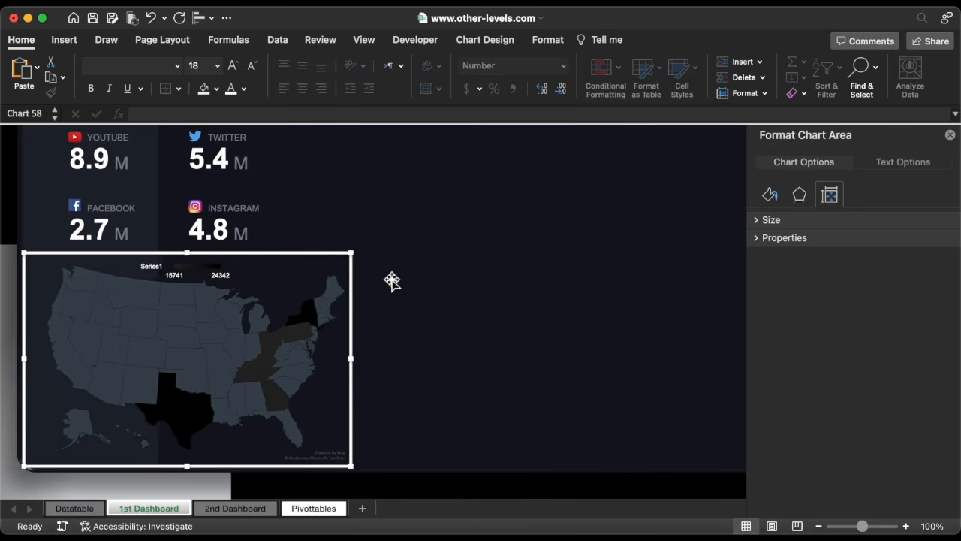
key("Left")
key("Down")
key("Down")
key("Down")
key("Down")
key("Down")
key("Down")
key("Down")
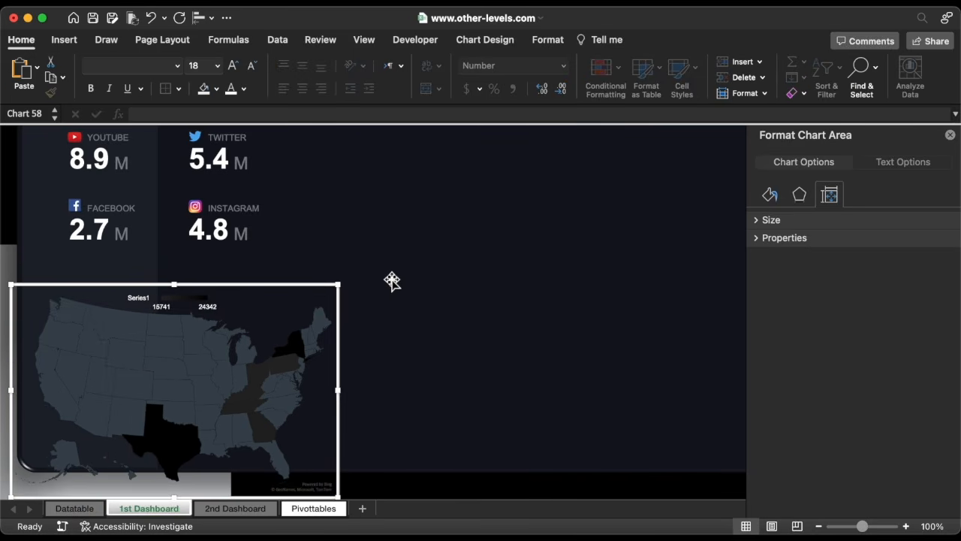
Set the map series labels to Best fit only.
left_click(278, 328)
left_click(828, 169)
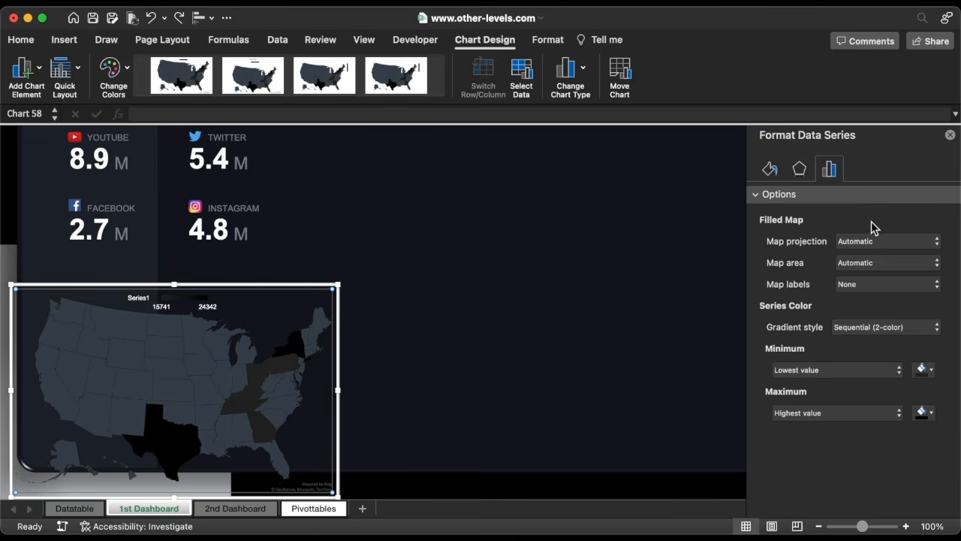
left_click(893, 283)
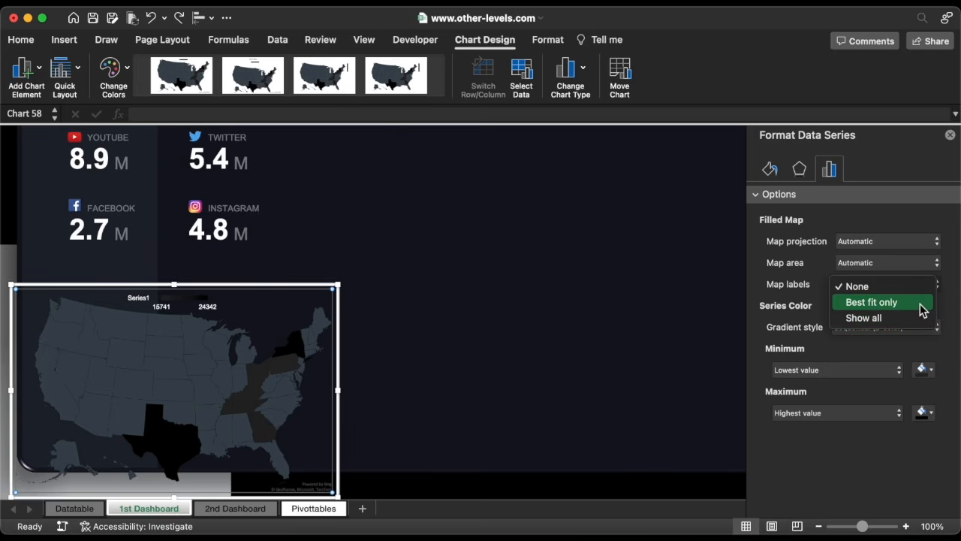
left_click(922, 302)
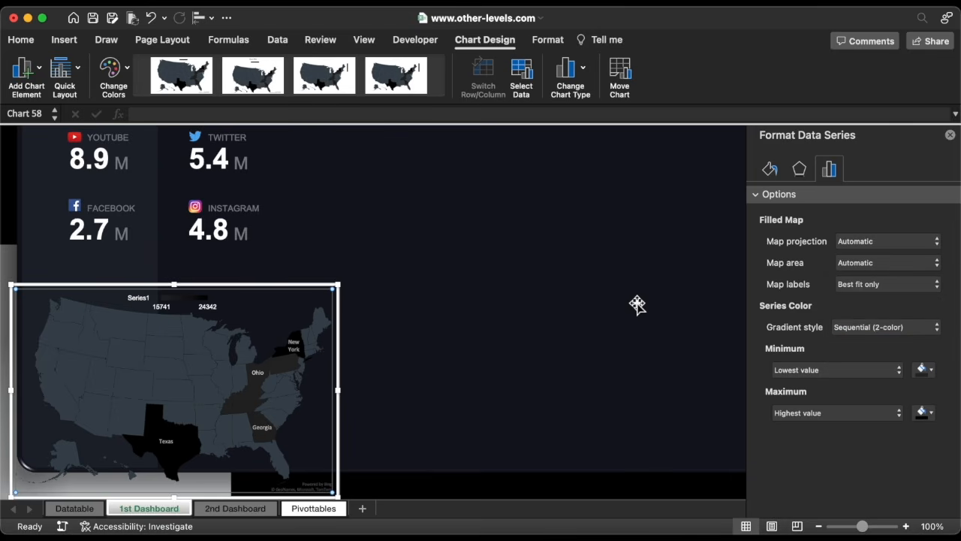
Duplicate the Facebook value text box onto the map and link it to cell Pivottables!R16.
left_click_drag(75, 234, 197, 329)
left_click(240, 114)
key("BackSpace")
key("BackSpace")
key("BackSpace")
key("BackSpace")
key("BackSpace")
key("BackSpace")
key("BackSpace")
key("BackSpace")
key("BackSpace")
key("BackSpace")
key("BackSpace")
key("BackSpace")
key("BackSpace")
key("BackSpace")
key("BackSpace")
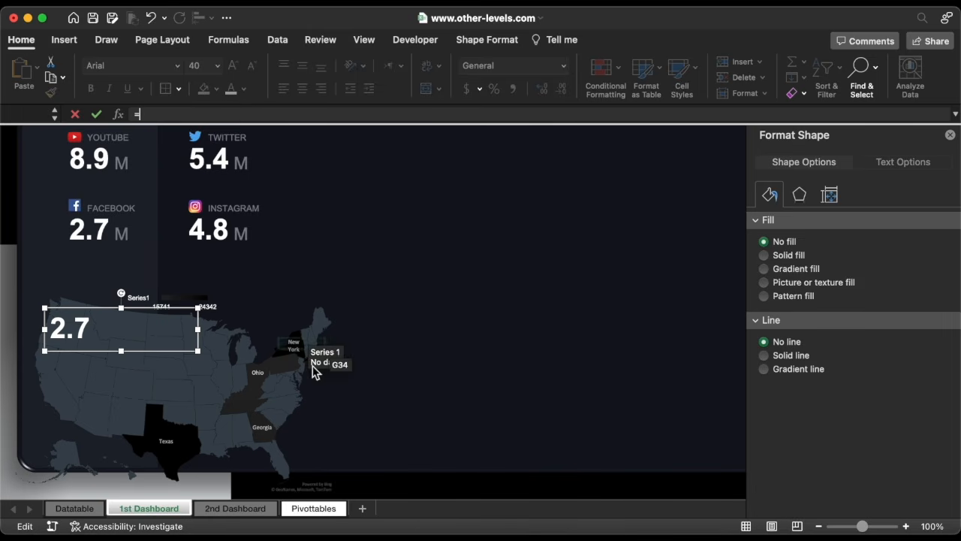
left_click(315, 509)
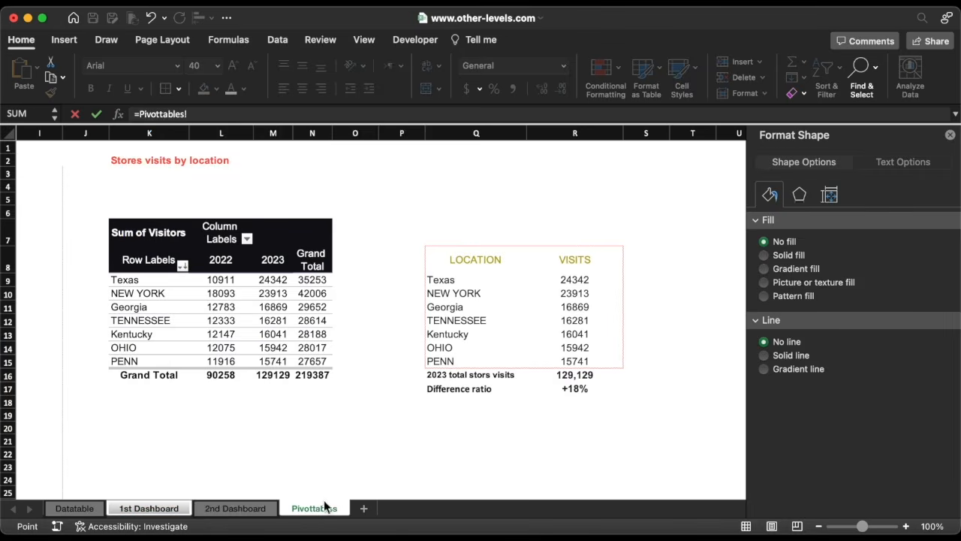
left_click(578, 375)
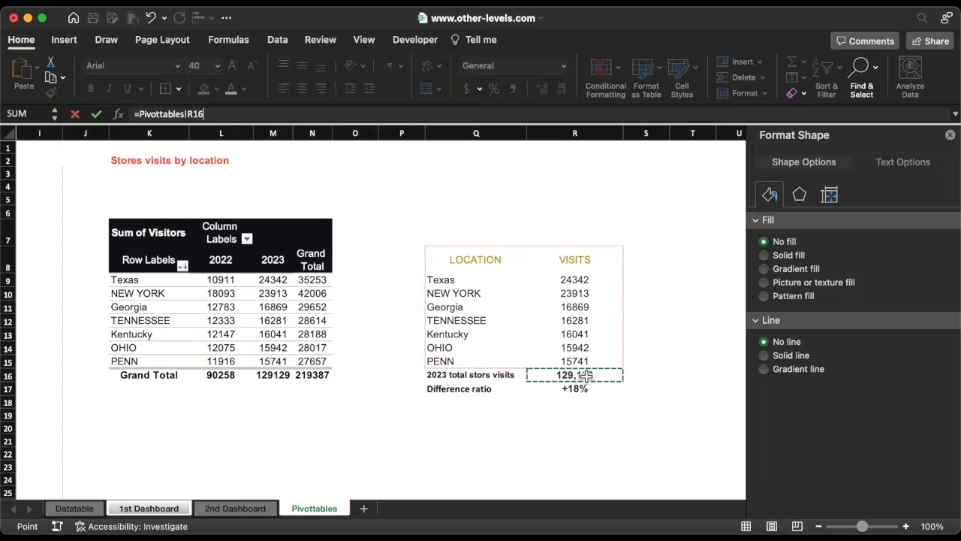
key("Return")
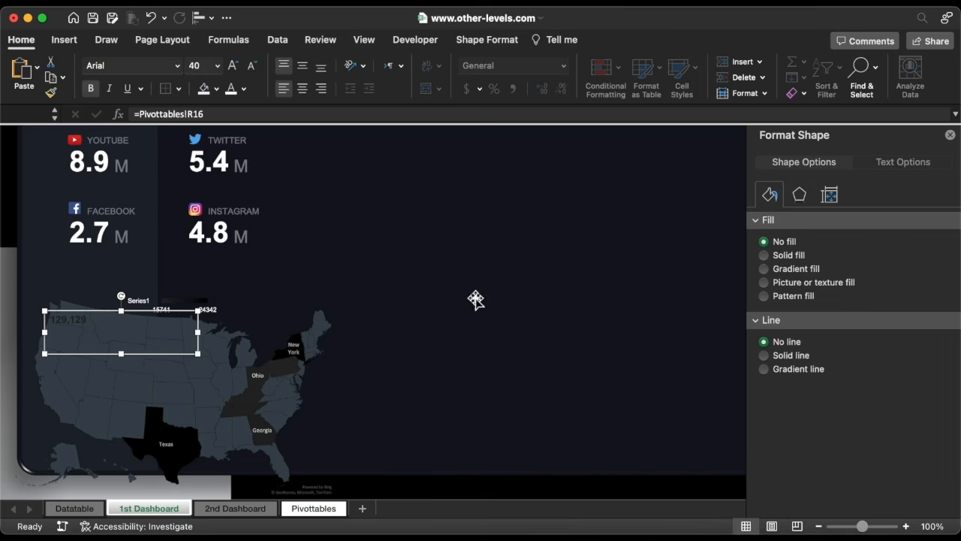
Set the new total text box's font colour to white and its size to 40.
left_click(245, 90)
left_click(237, 152)
left_click(218, 66)
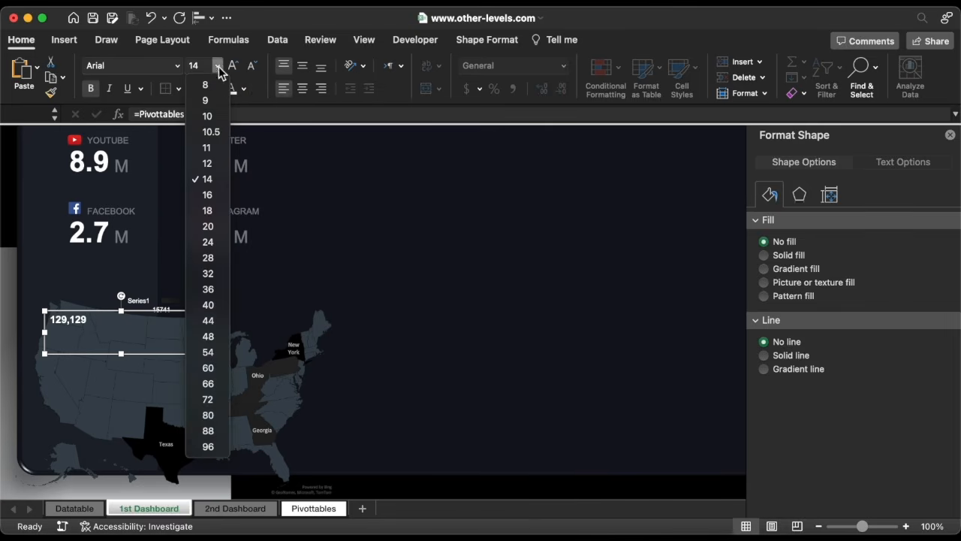
left_click(214, 305)
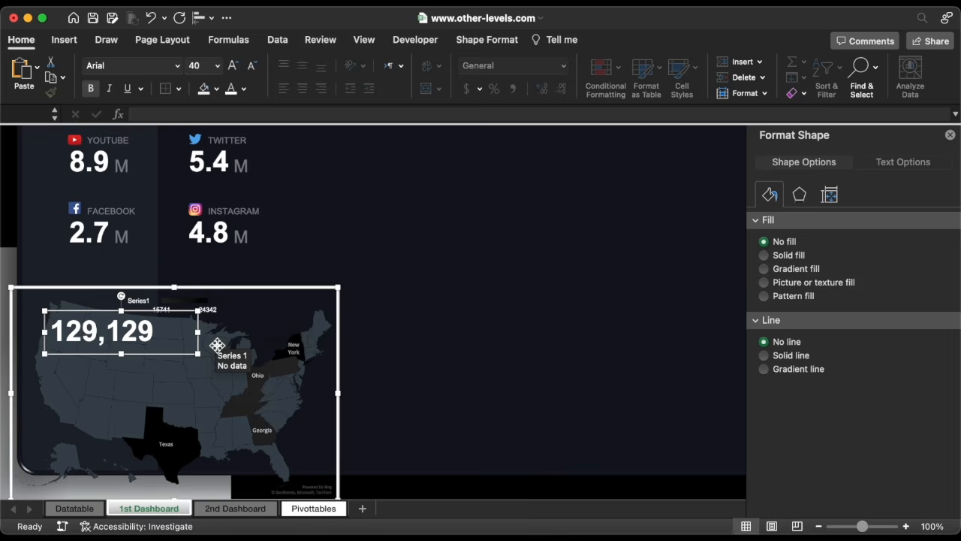
Nudge the total text box slightly to the left.
left_click(173, 324)
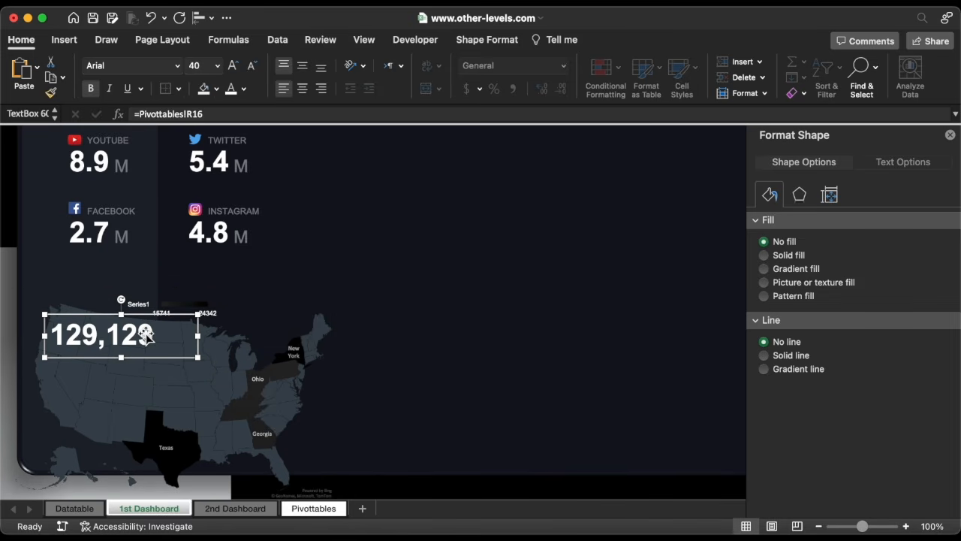
key("Left")
key("Left")
key("Left")
key("Left")
key("Left")
key("Left")
key("Left")
key("Left")
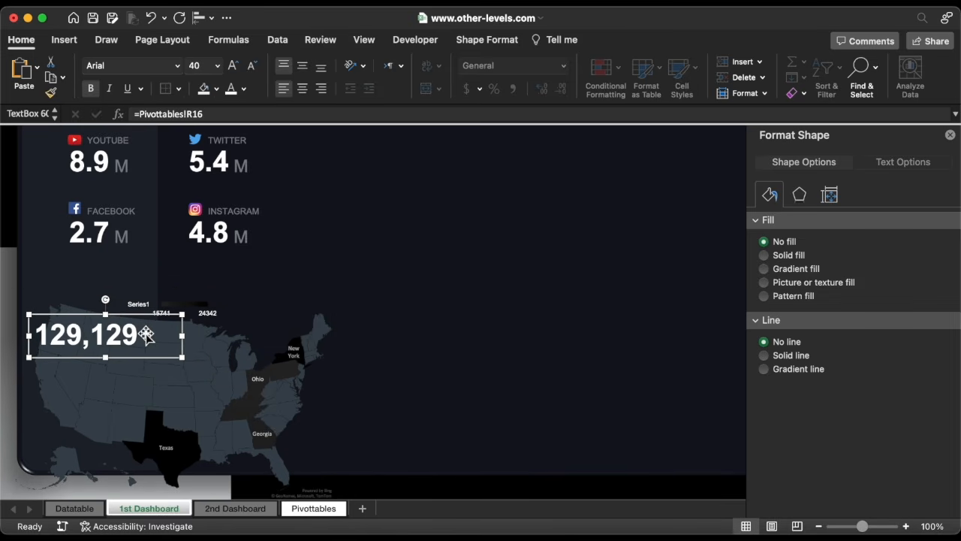
scroll(146, 335, "down", 1)
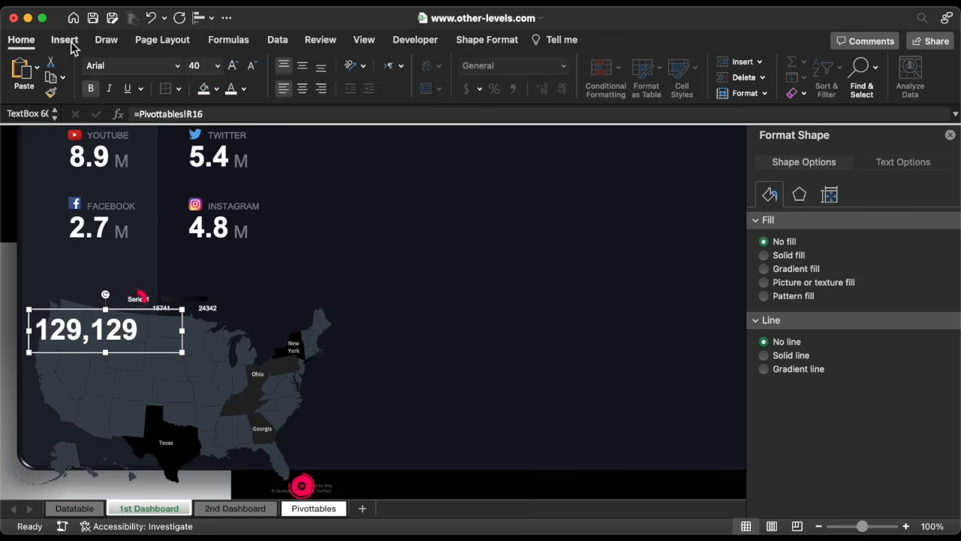
Draw a rectangle about 0.19 in by 0.5 in over the legend's Series1 label.
left_click(71, 44)
left_click(219, 70)
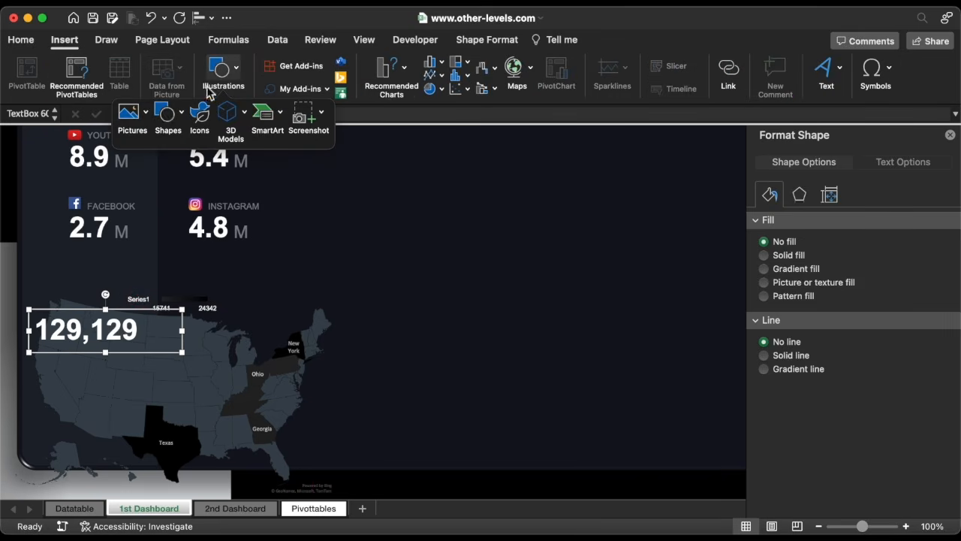
left_click(160, 118)
left_click(261, 156)
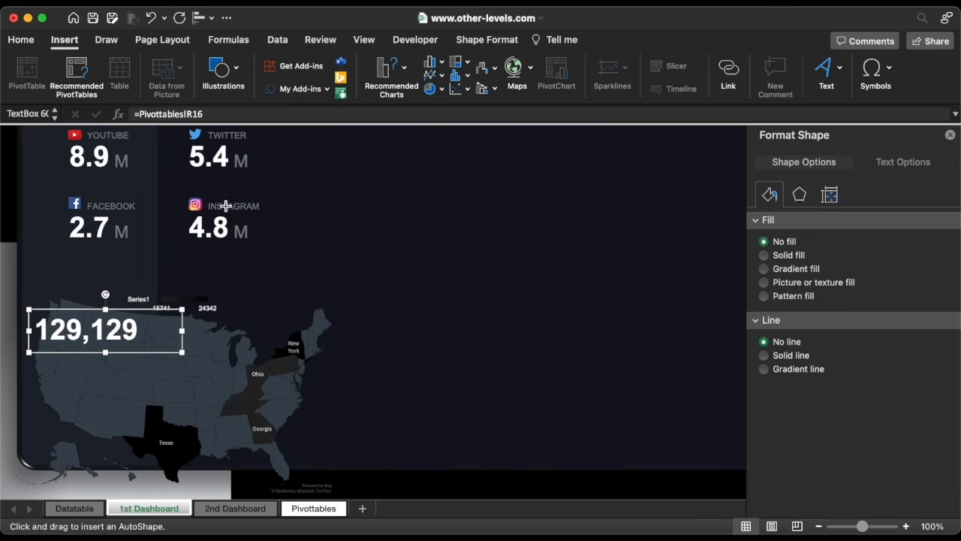
left_click_drag(121, 269, 144, 301)
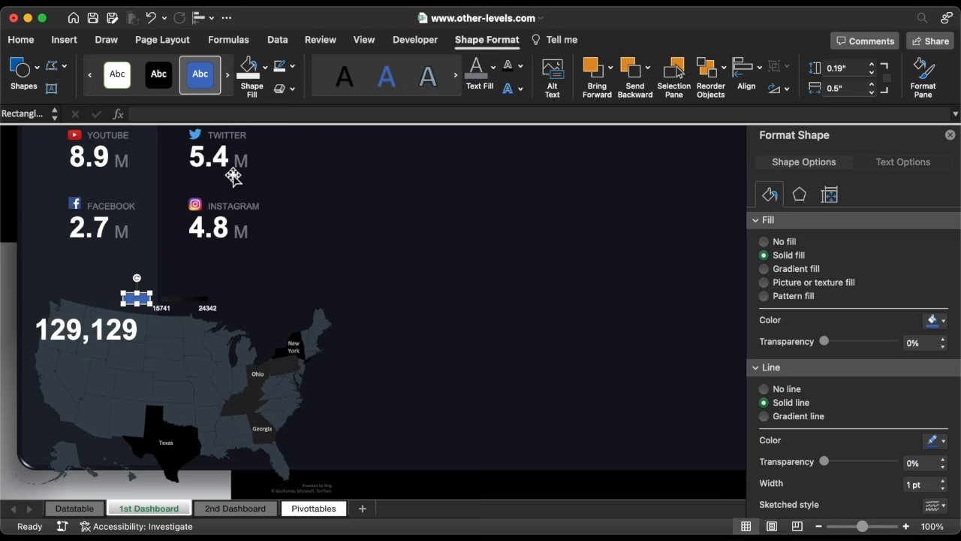
Remove the legend-covering rectangle's outline and fill it with hex colour 1E232A.
left_click(292, 66)
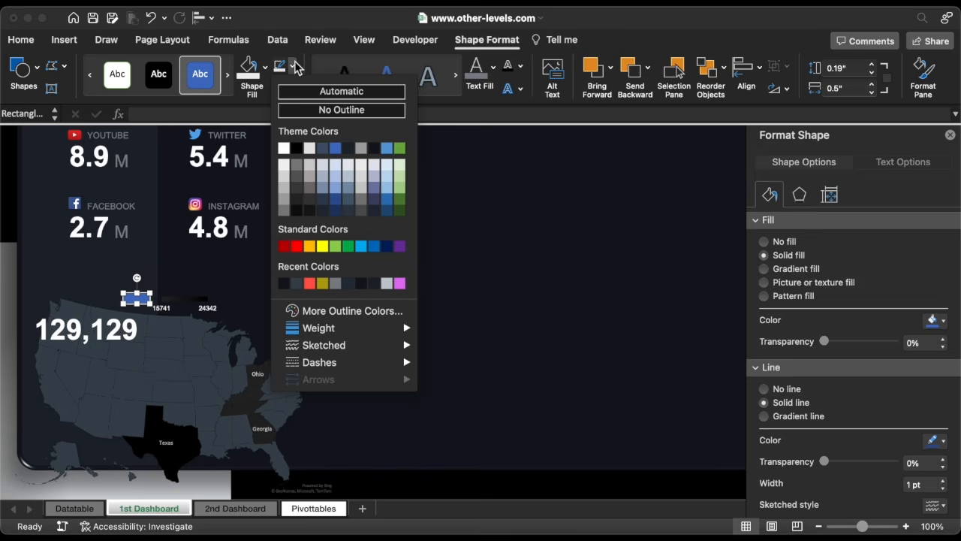
left_click(301, 109)
left_click(265, 67)
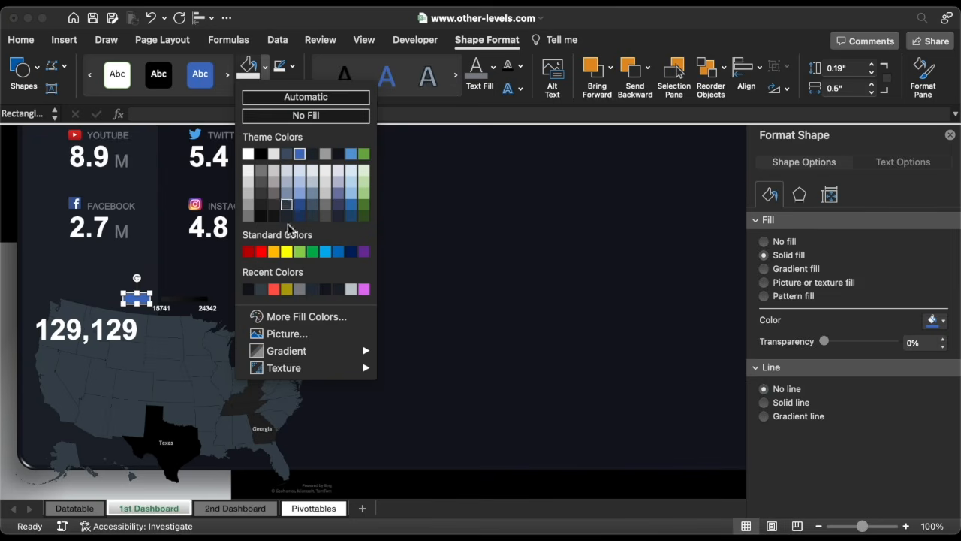
left_click(283, 320)
type("1E232A")
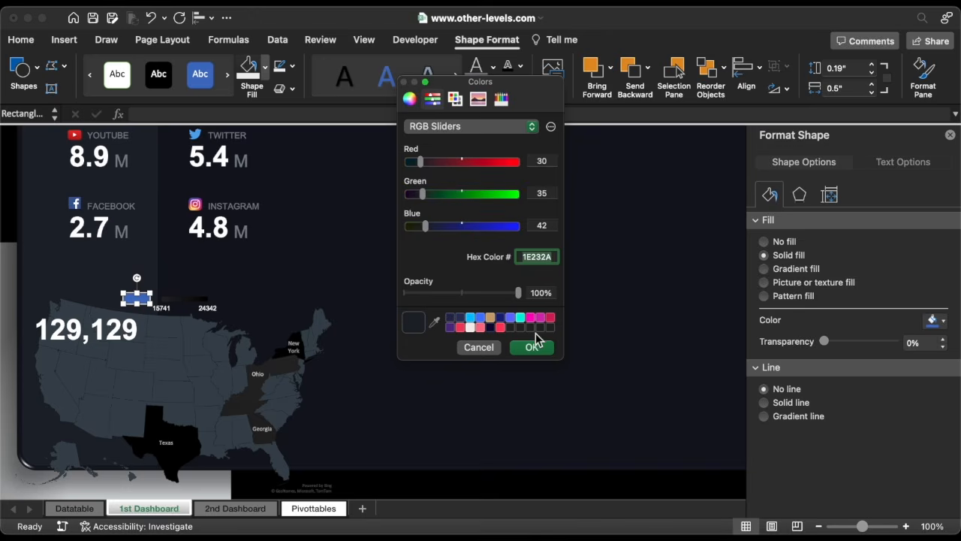
left_click(533, 347)
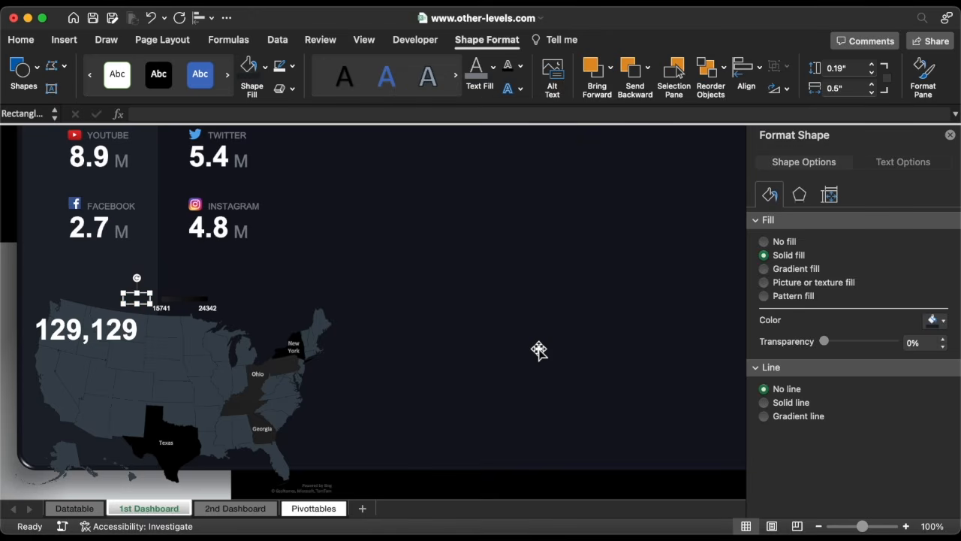
Duplicate the dark rectangle and stretch it over the map's Bing attribution at the bottom edge.
key("super+d")
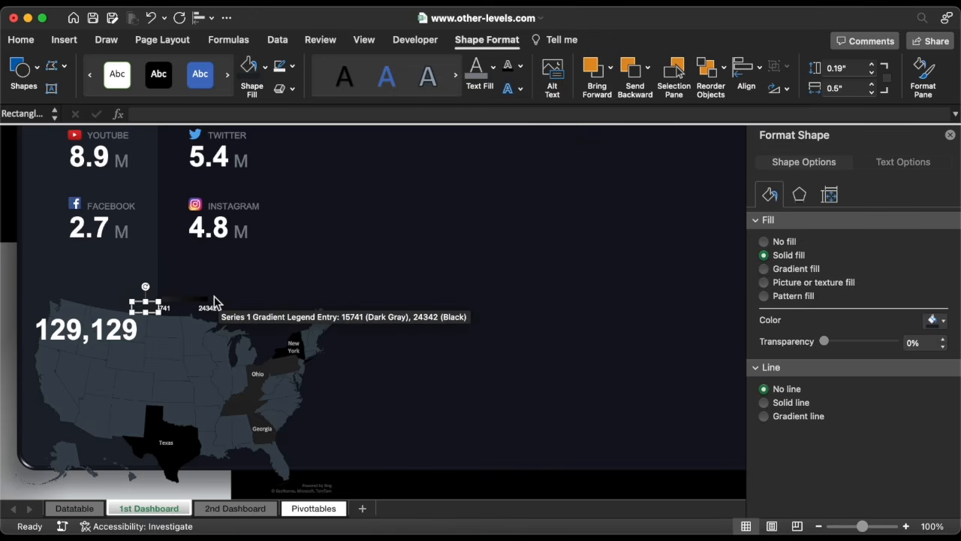
left_click_drag(152, 308, 343, 483)
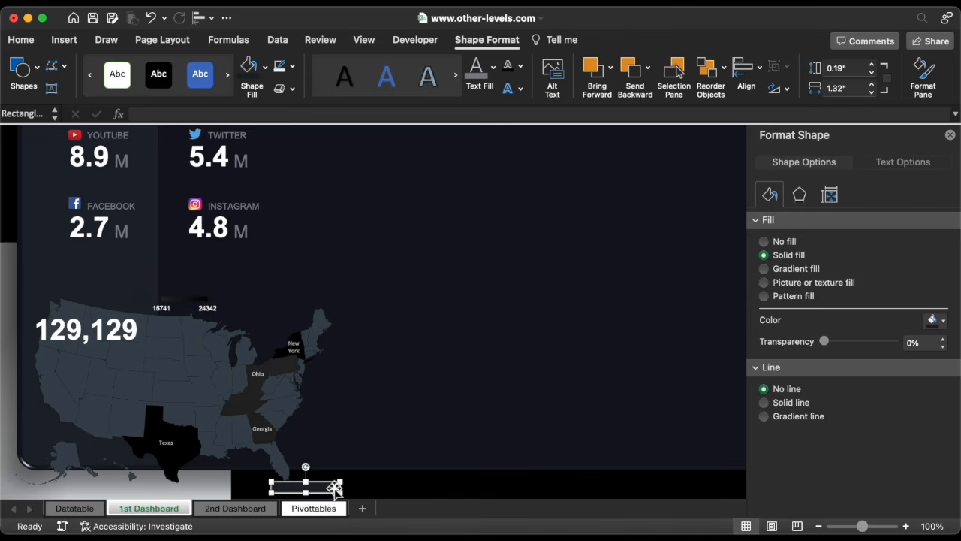
left_click(265, 66)
left_click(266, 163)
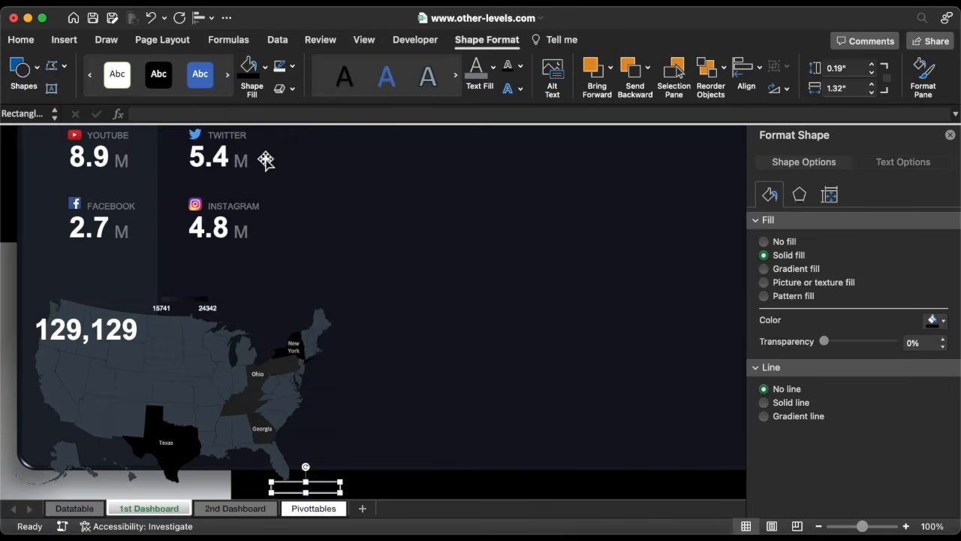
Group the two dark rectangles, the total visits text box and the map together.
left_click(138, 299, "shift")
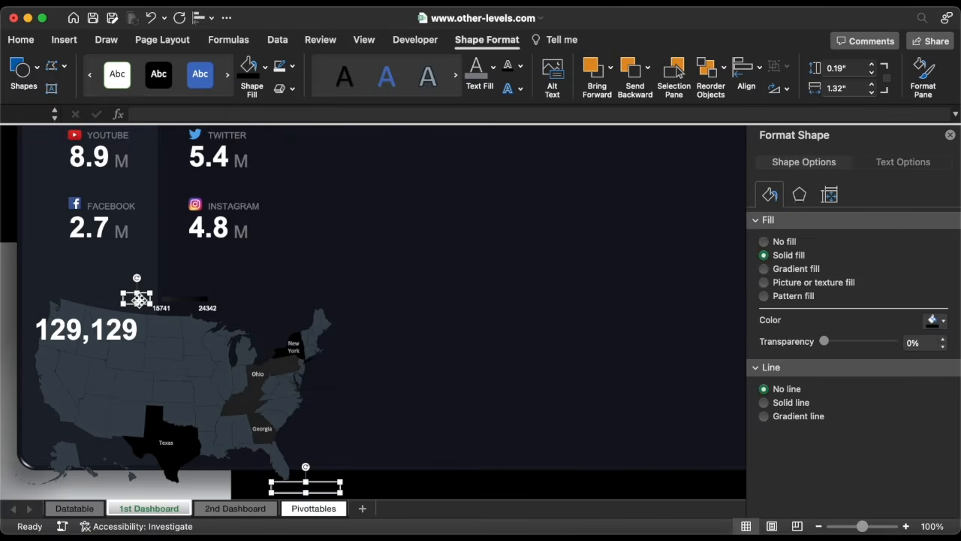
left_click(150, 352, "shift")
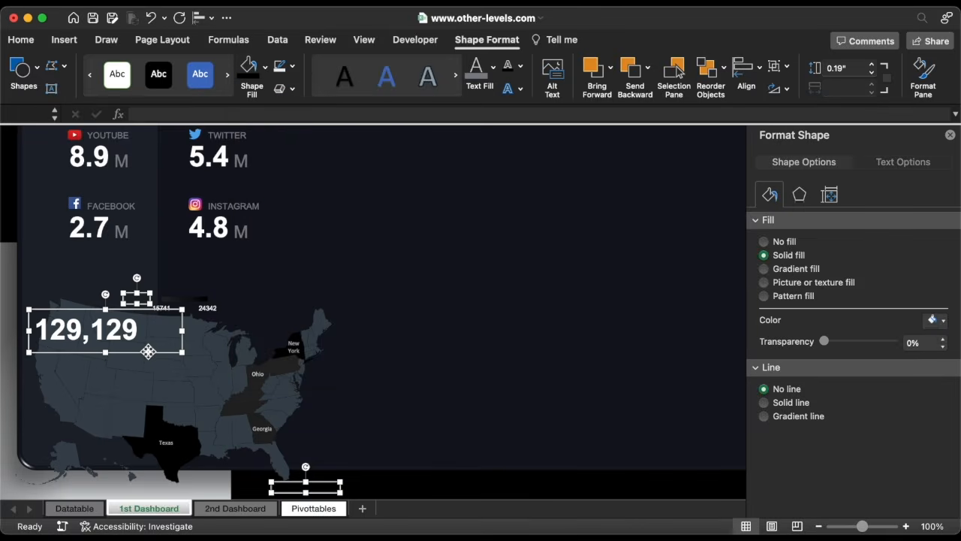
left_click(145, 388, "shift")
right_click(145, 392)
mouse_move(178, 357)
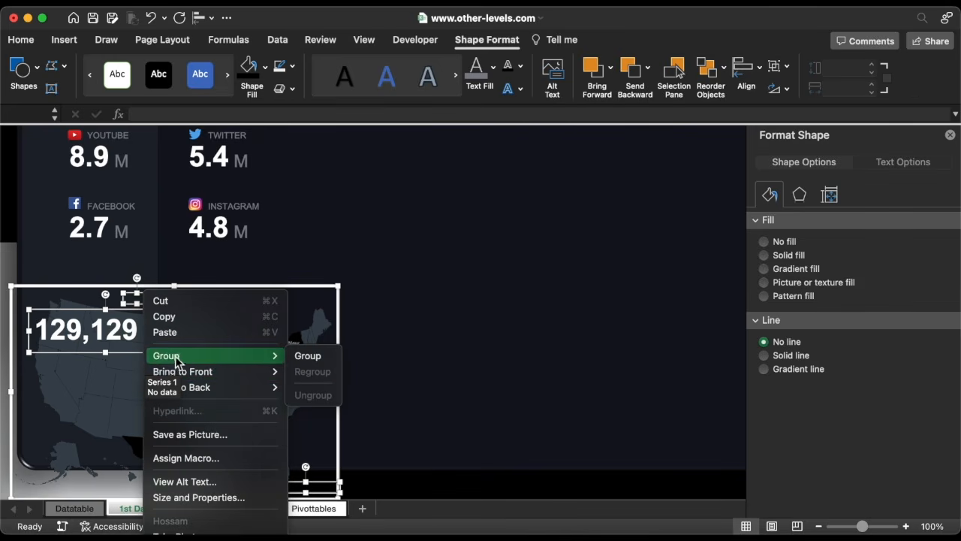
left_click(311, 358)
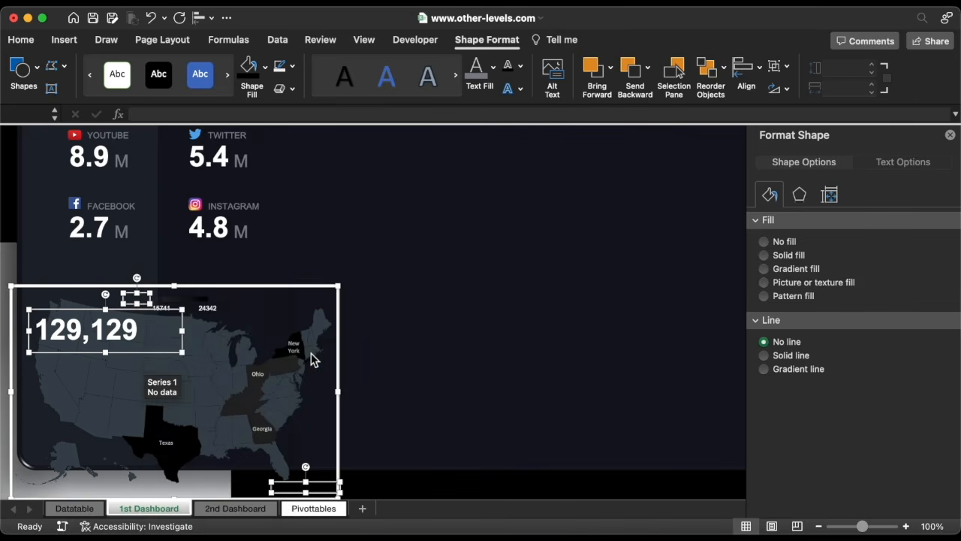
Duplicate the FACEBOOK label and move the copy just below the 129,129 total.
left_click(103, 325)
left_click(115, 200)
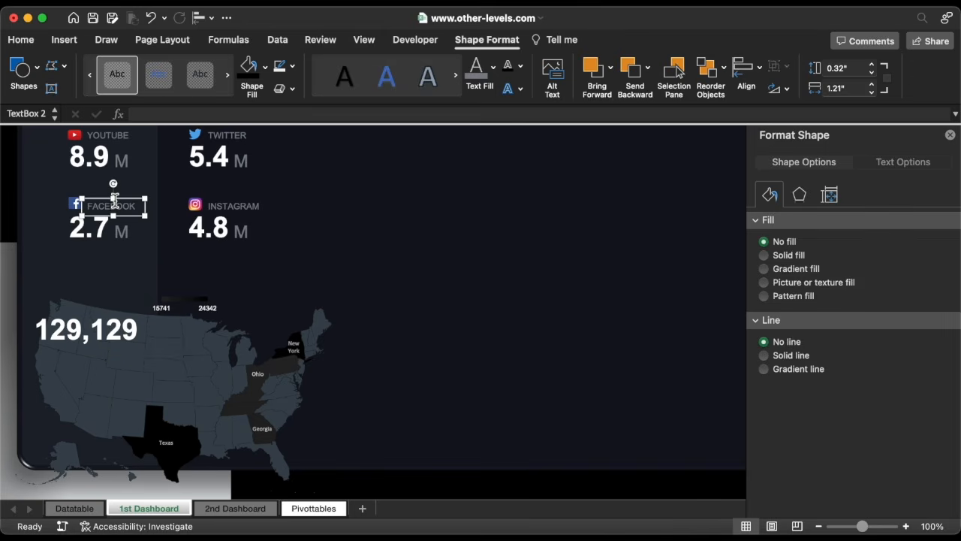
key("super+d")
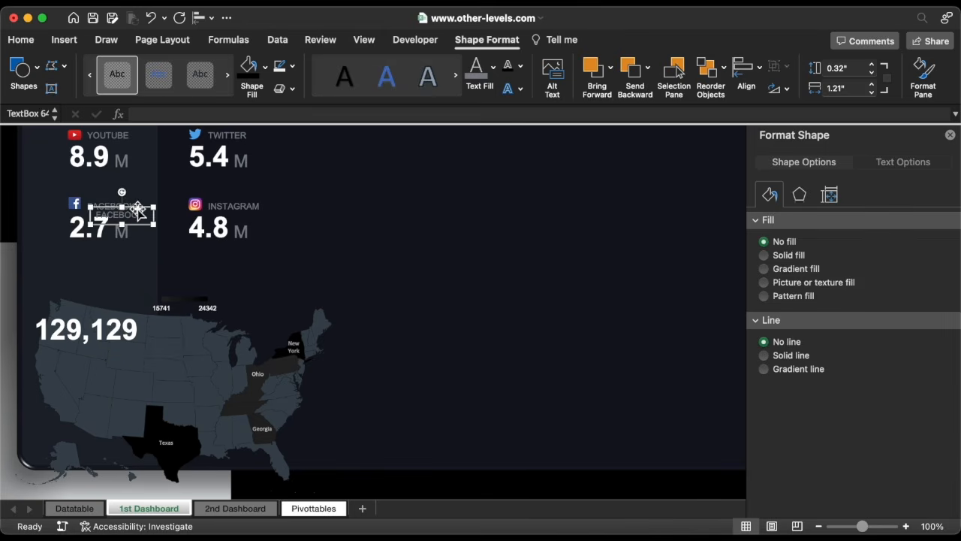
left_click_drag(140, 211, 94, 355)
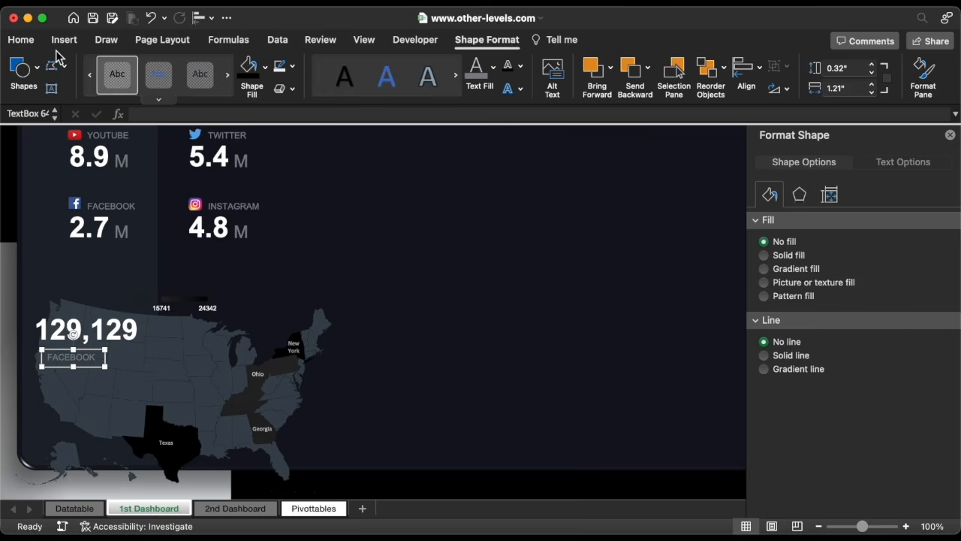
Change the copied label's text to Stores Visits, set its font size to 16, and widen its box.
left_click(20, 40)
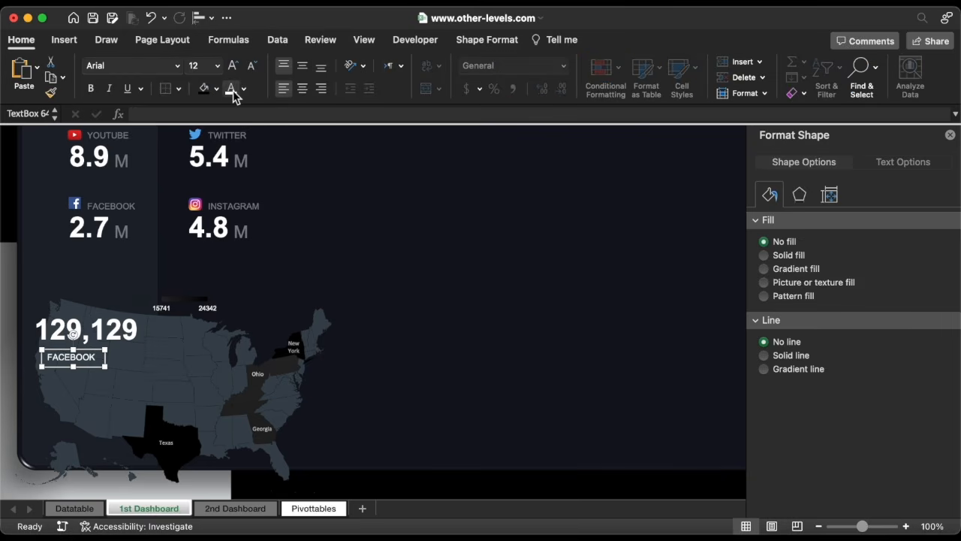
type("Stores Visits")
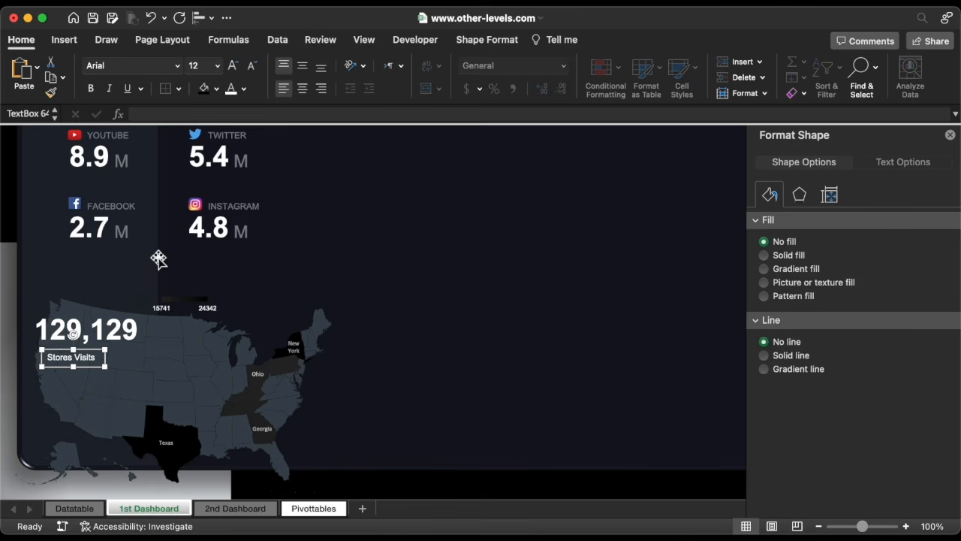
left_click(218, 67)
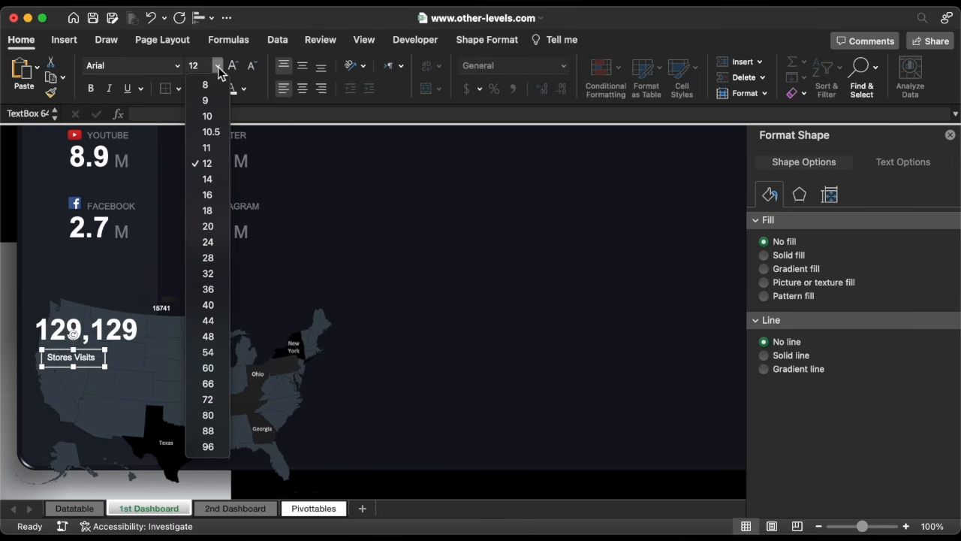
left_click(219, 194)
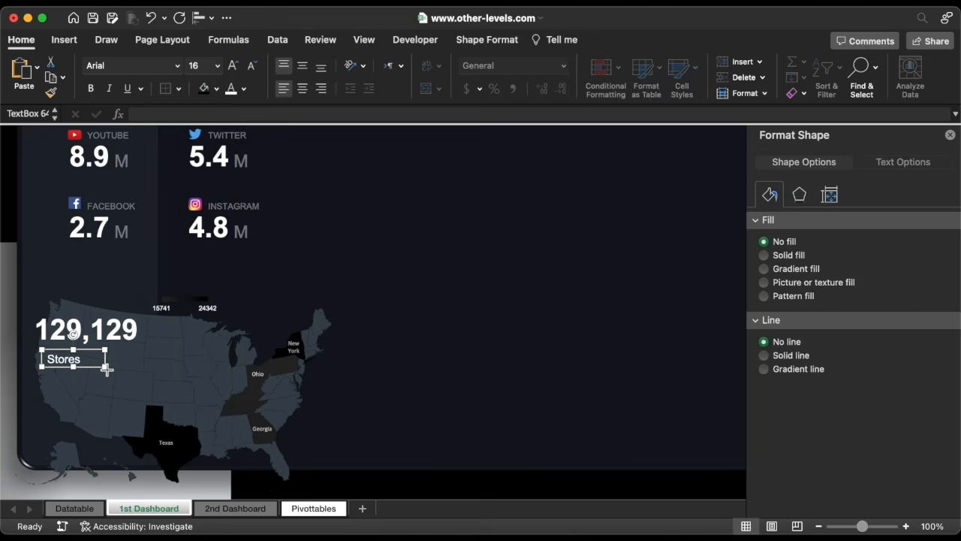
left_click_drag(106, 368, 113, 362)
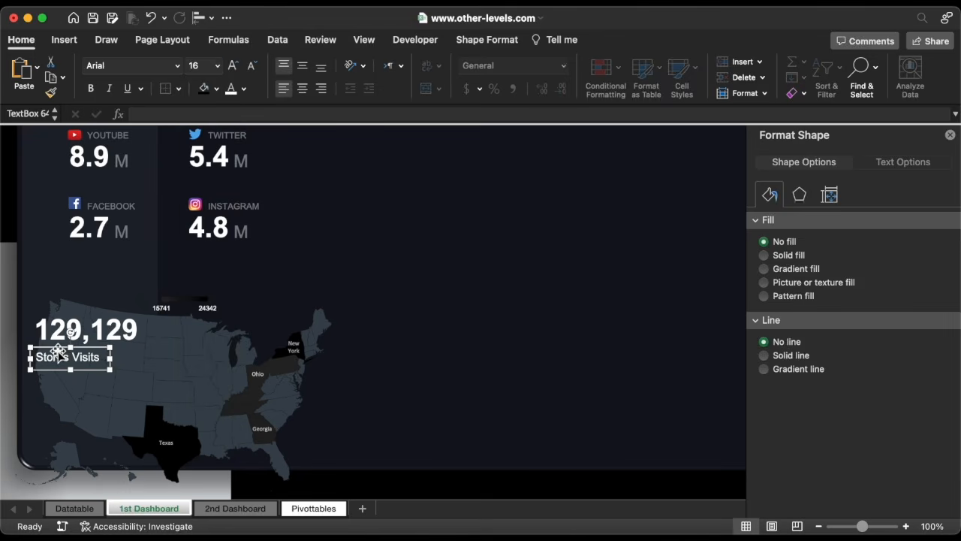
Duplicate the Stores Visits label beside it and link the copy to cell Pivottables!R17.
left_click_drag(57, 350, 156, 350)
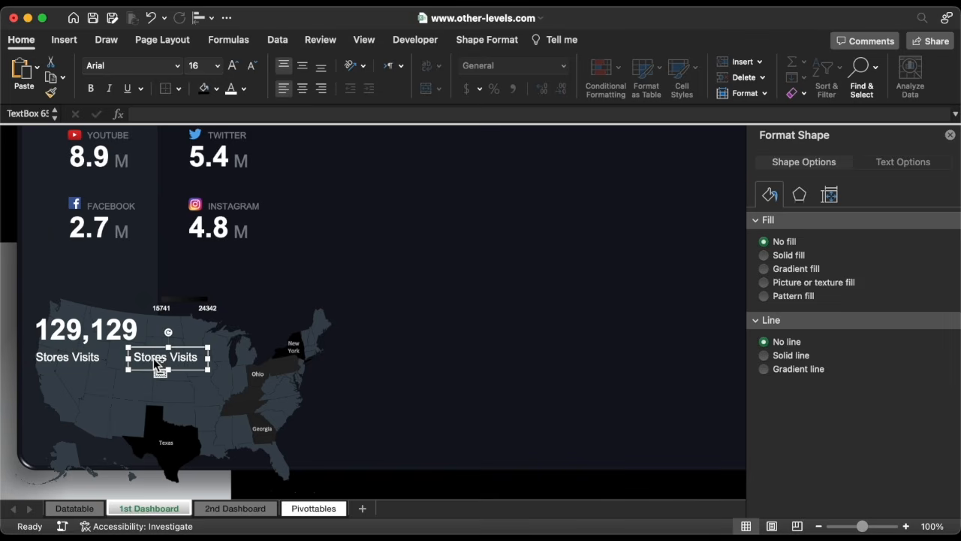
triple_click(162, 357)
key("BackSpace")
left_click(160, 114)
type("=")
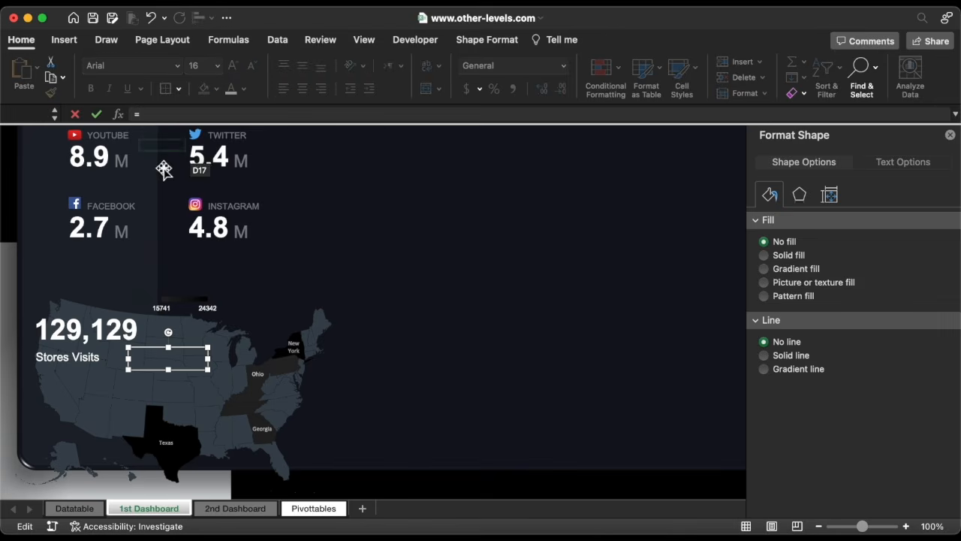
left_click(311, 513)
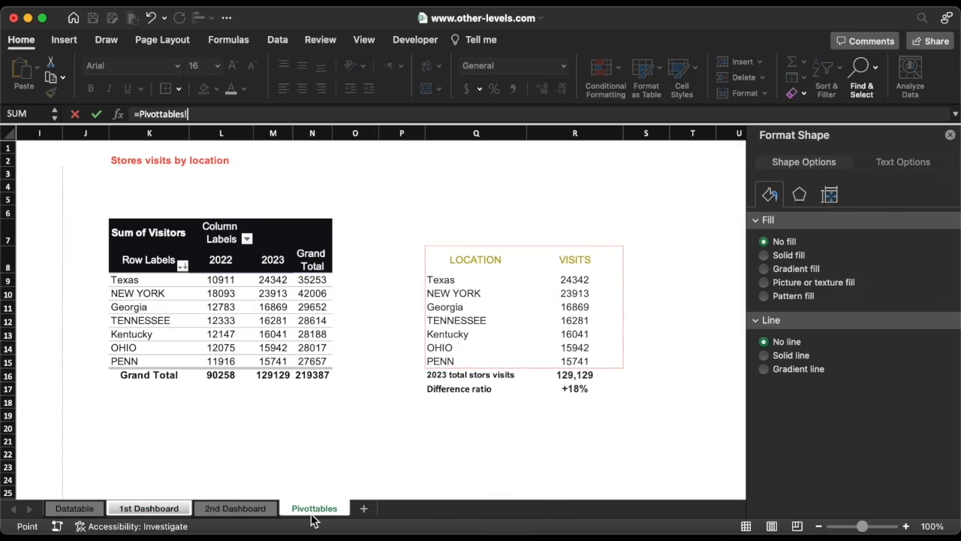
left_click(575, 389)
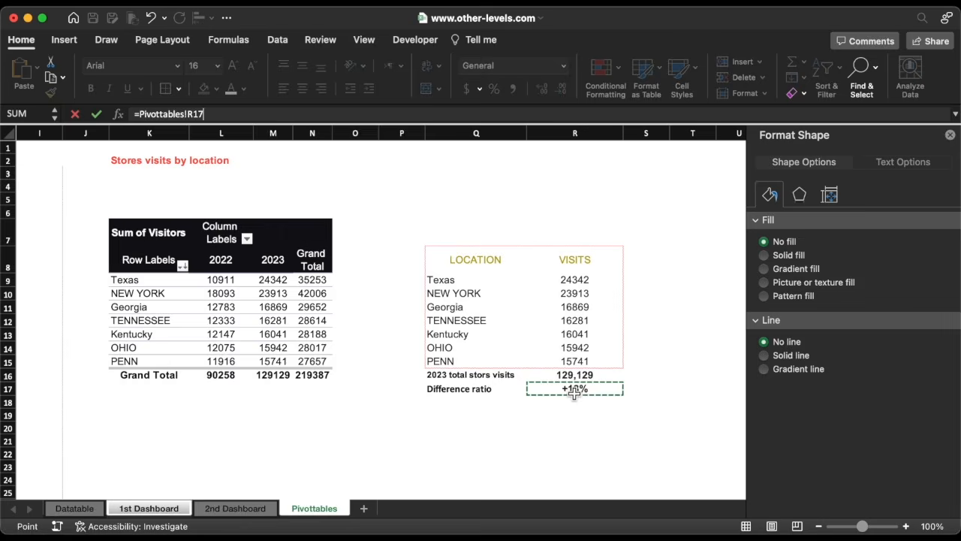
key("Return")
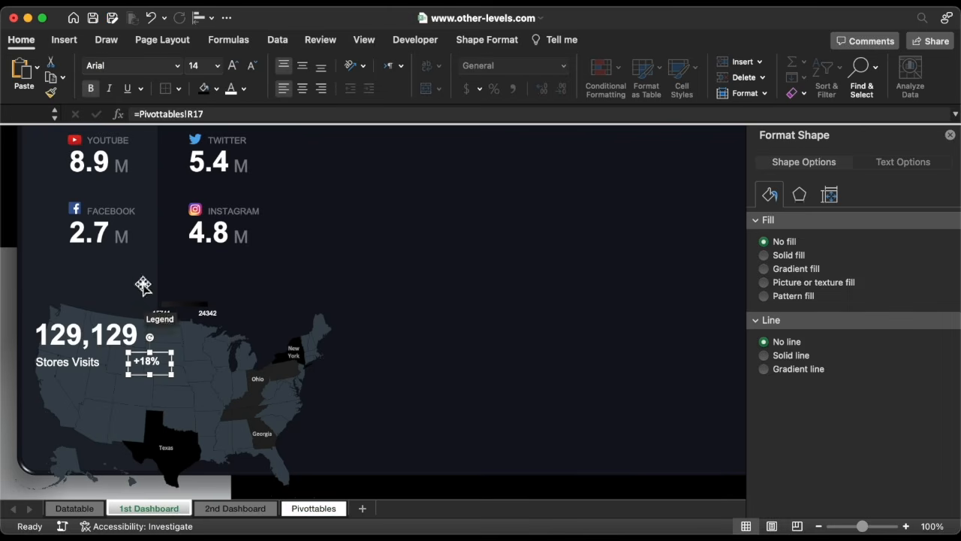
Draw a rounded rectangle about 0.32 in by 0.65 in next to the +18% ratio.
left_click(64, 42)
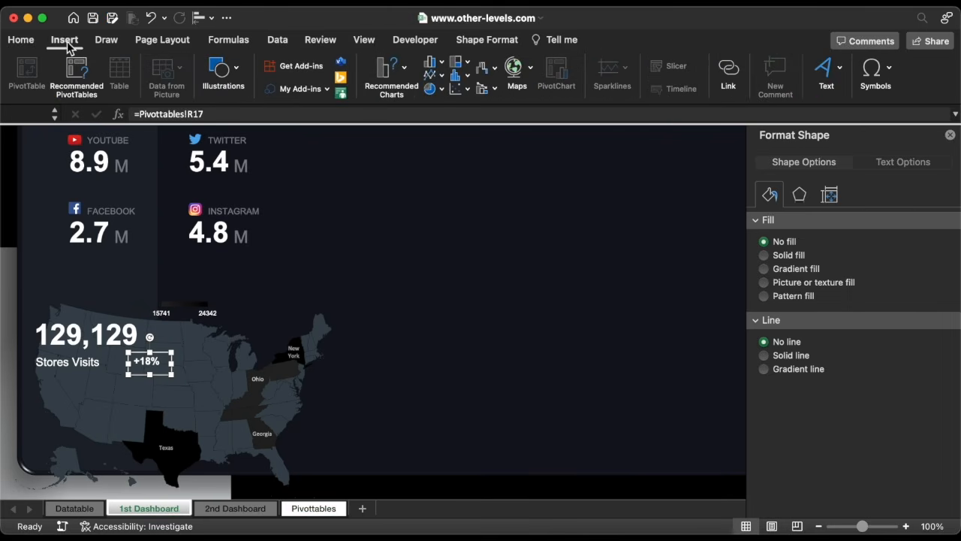
left_click(219, 71)
left_click(170, 114)
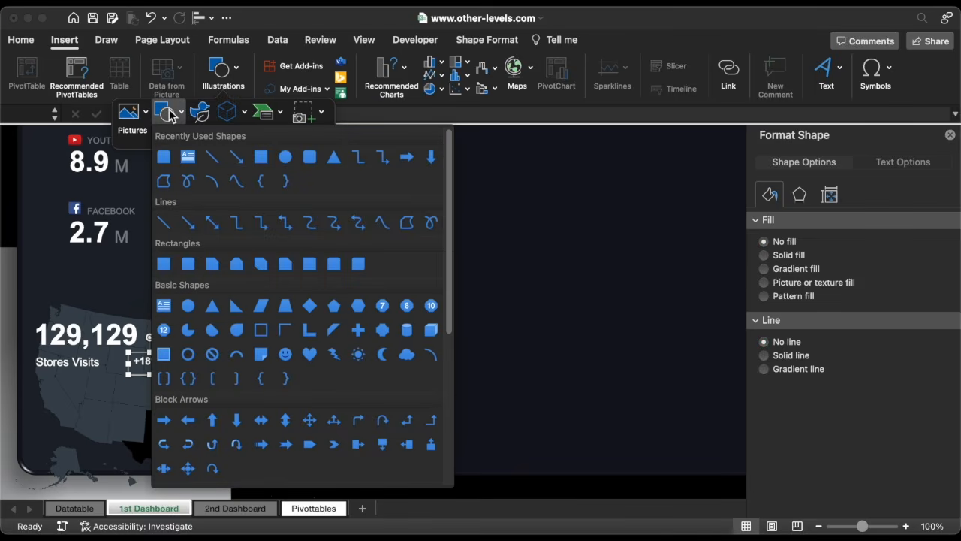
left_click(309, 156)
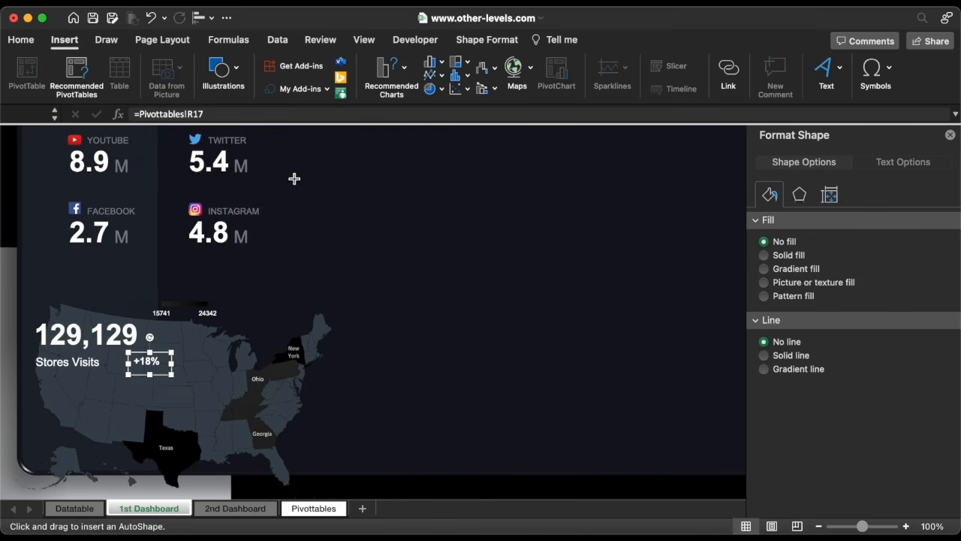
left_click_drag(189, 352, 206, 367)
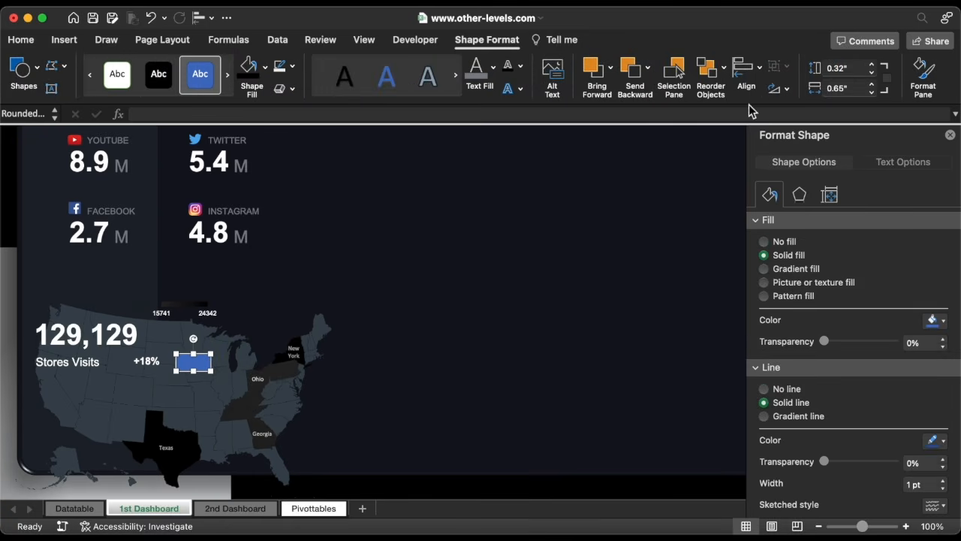
Set the rounded rectangle's height to 0.2 in and its width to 0.43 in.
left_click(876, 72)
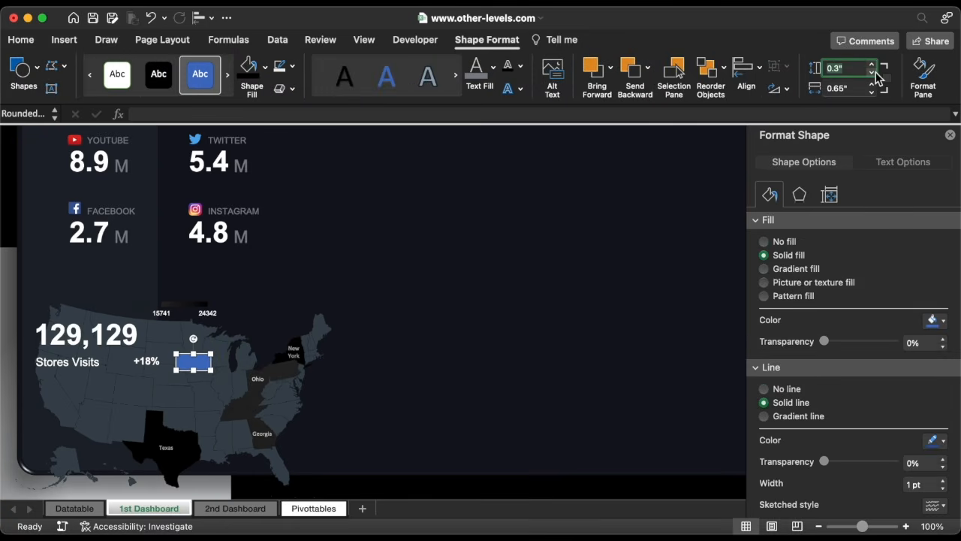
left_click(876, 72)
left_click(846, 90)
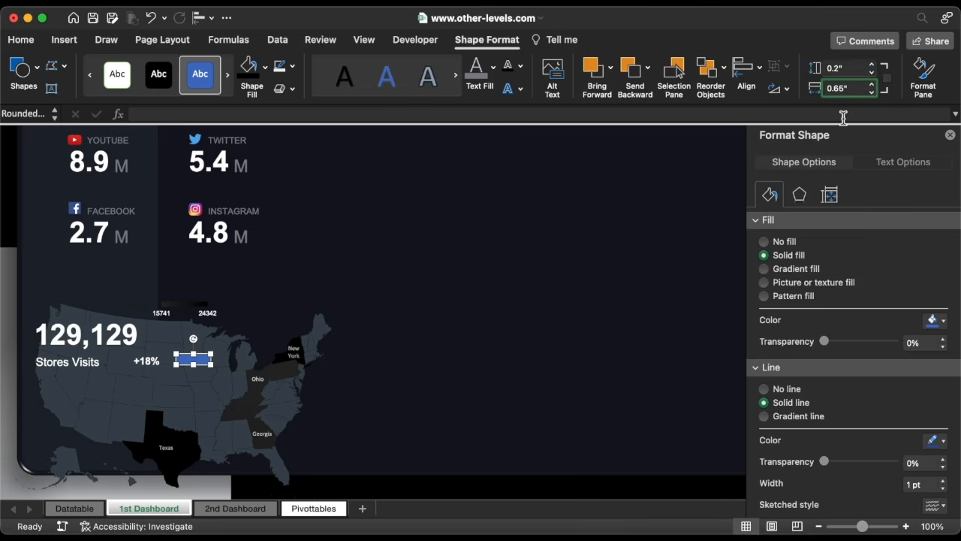
type("0.43")
key("Return")
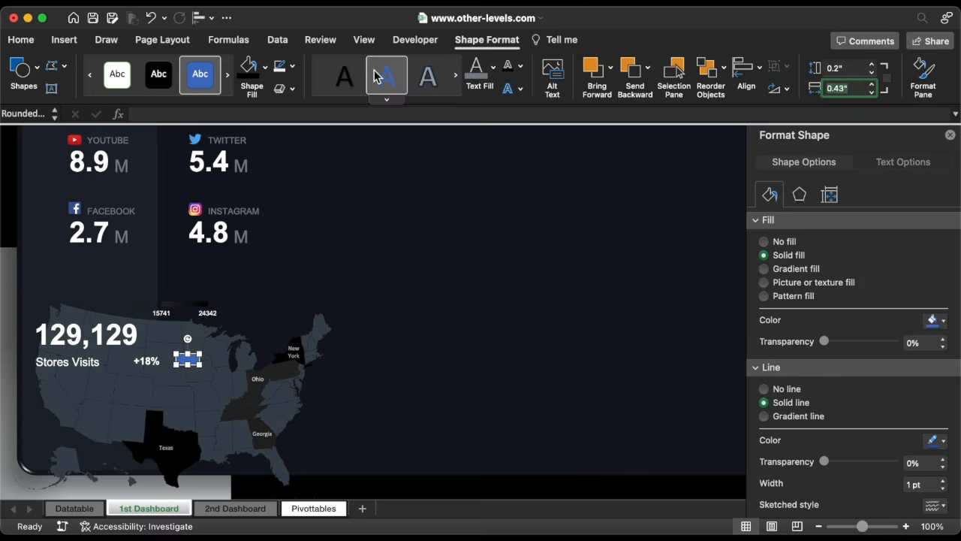
Remove the rounded rectangle's outline and fill it with green hex colour 68D942.
left_click(292, 67)
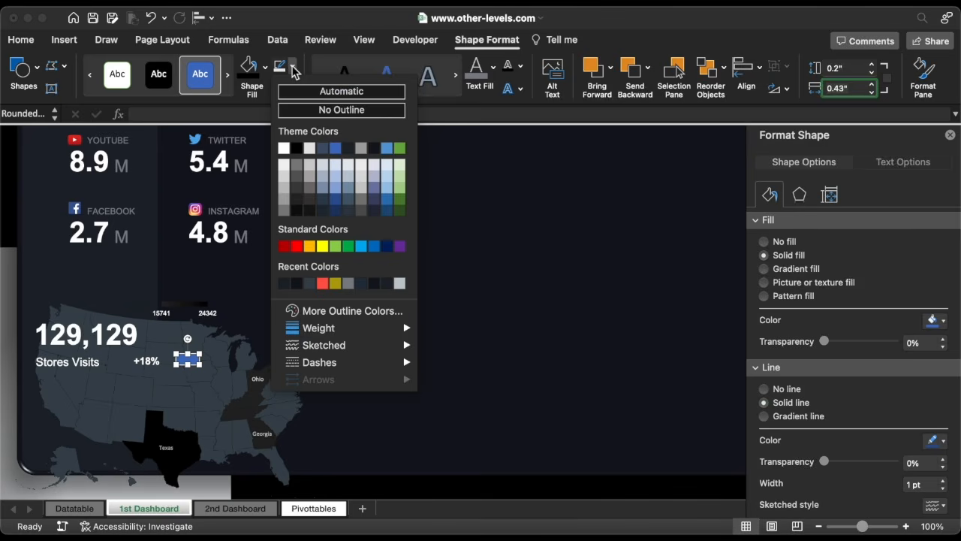
left_click(305, 112)
left_click(265, 69)
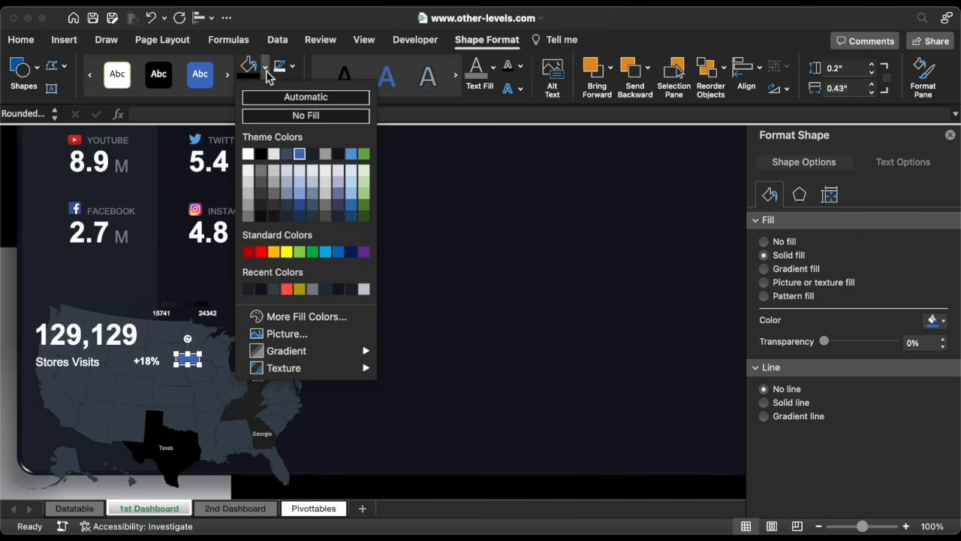
left_click(280, 317)
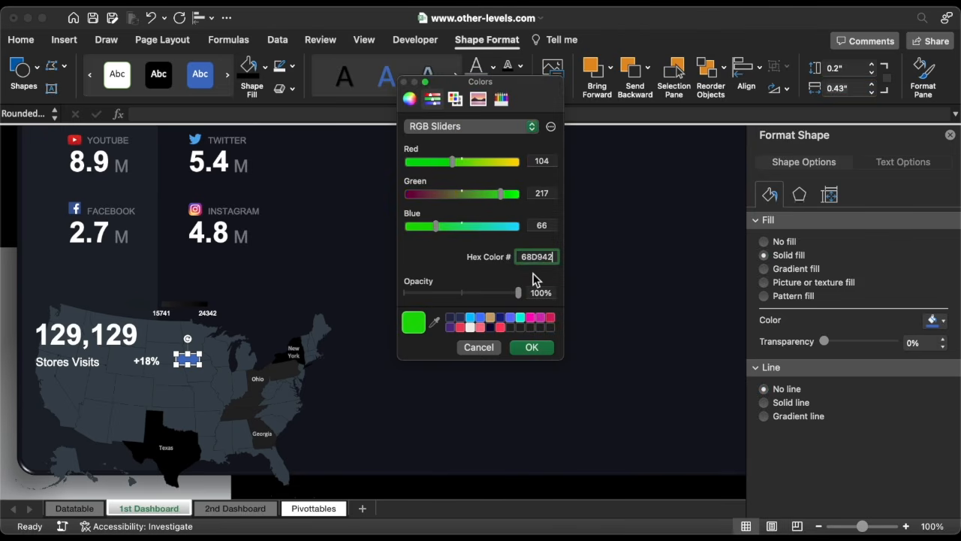
left_click(531, 347)
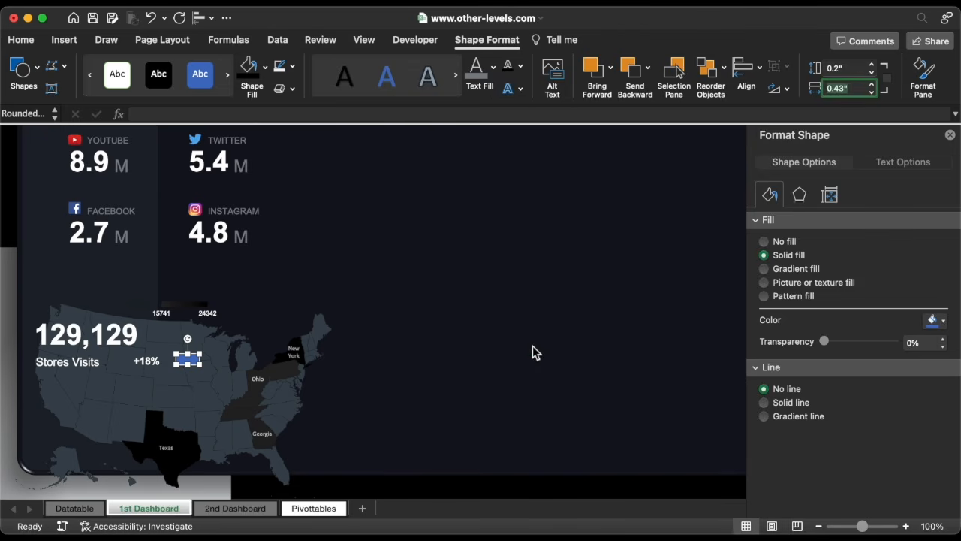
Select the +18% label together with the green rounded rectangle and align them to each other's centres and middles.
left_click(147, 361, "shift")
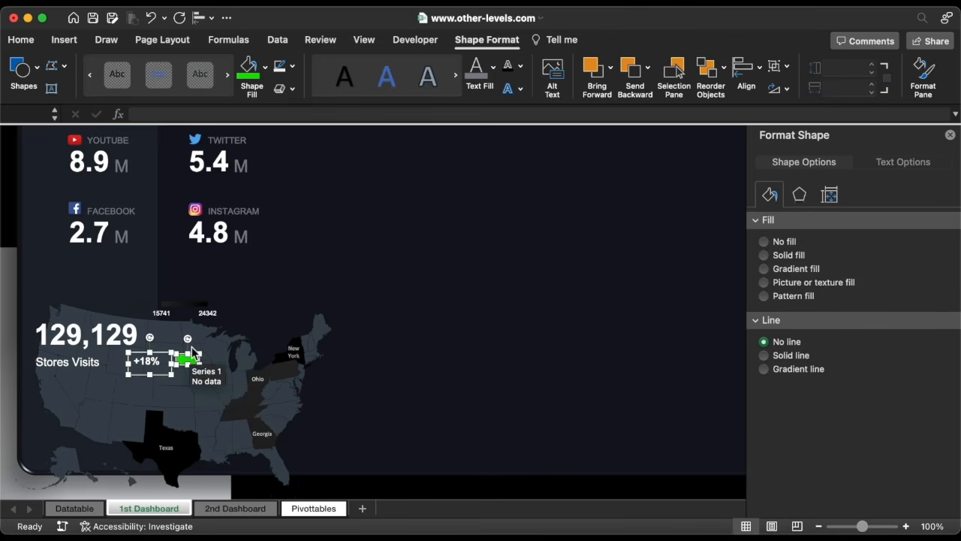
left_click(21, 40)
left_click(303, 69)
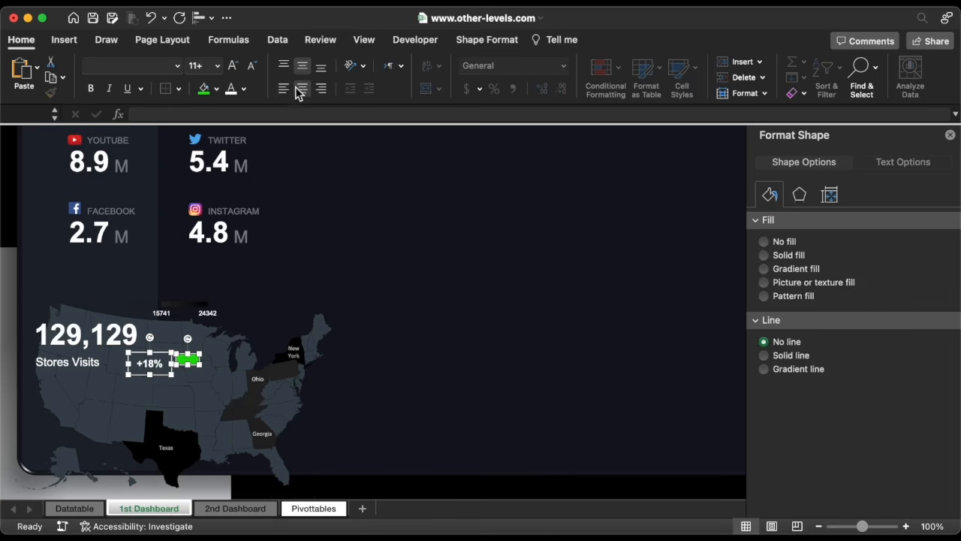
left_click(202, 18)
left_click(239, 68)
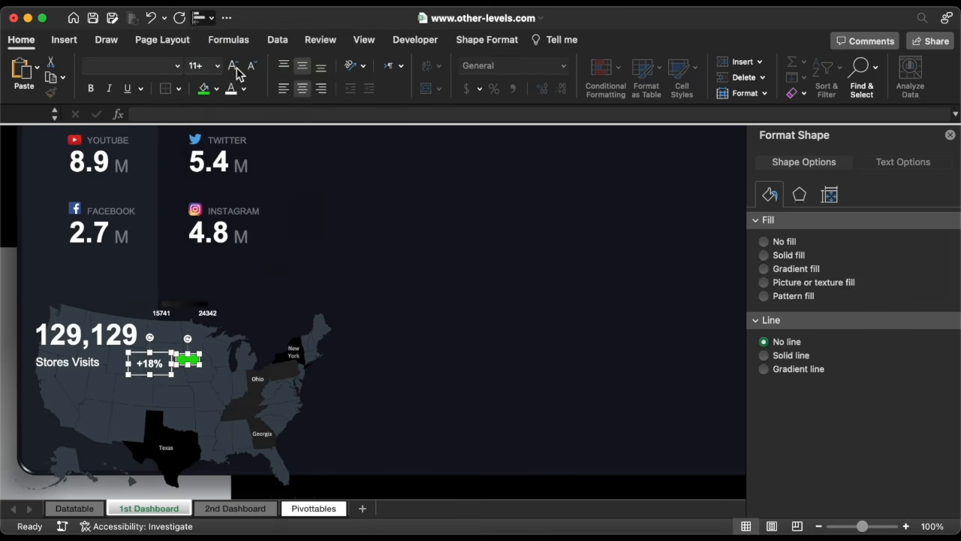
left_click(201, 18)
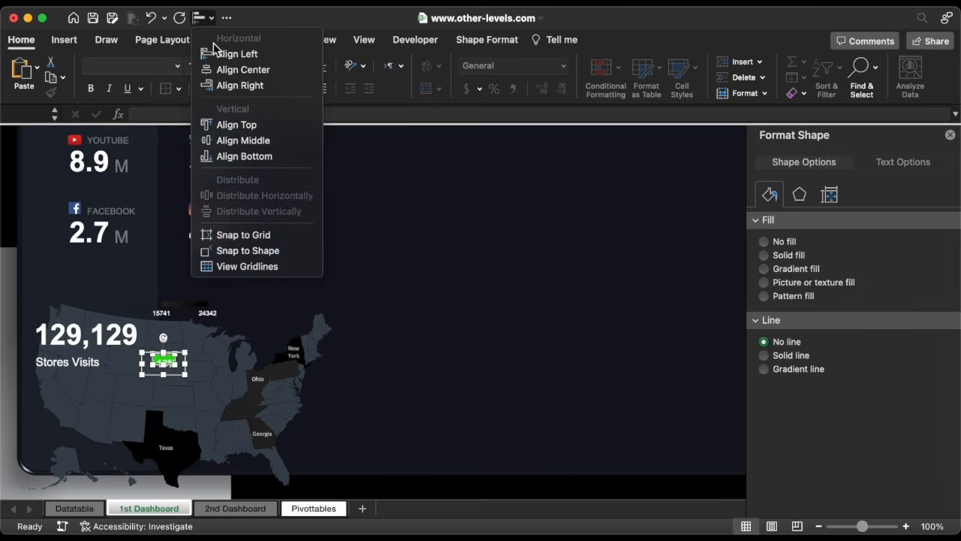
left_click(243, 141)
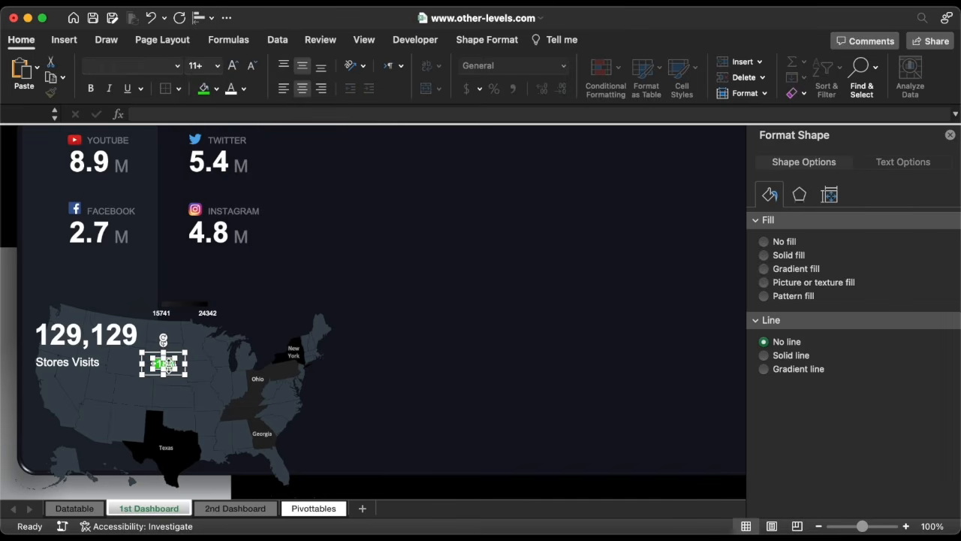
Group the +18% label with the green rectangle and move the group beside the Stores Visits label.
right_click(167, 367)
mouse_move(199, 342)
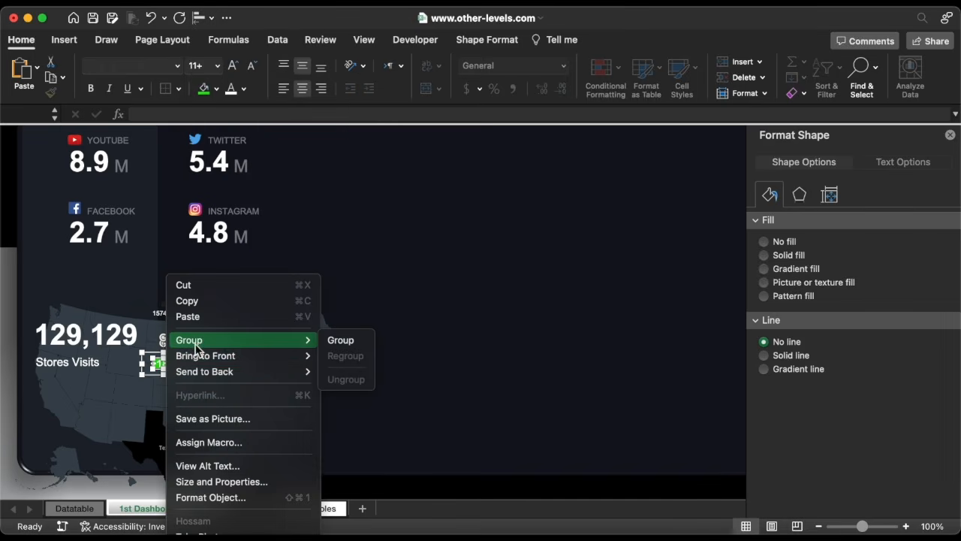
left_click(344, 344)
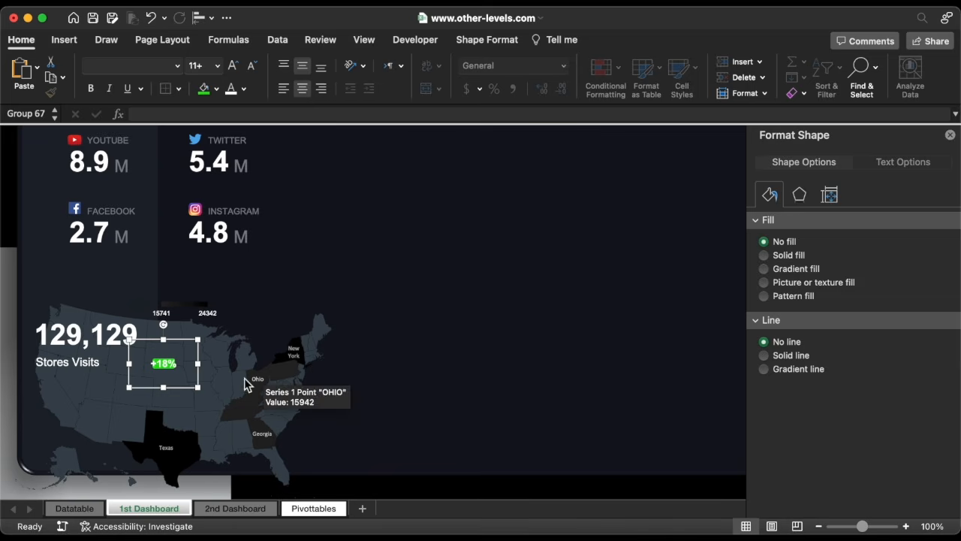
left_click_drag(200, 377, 154, 377)
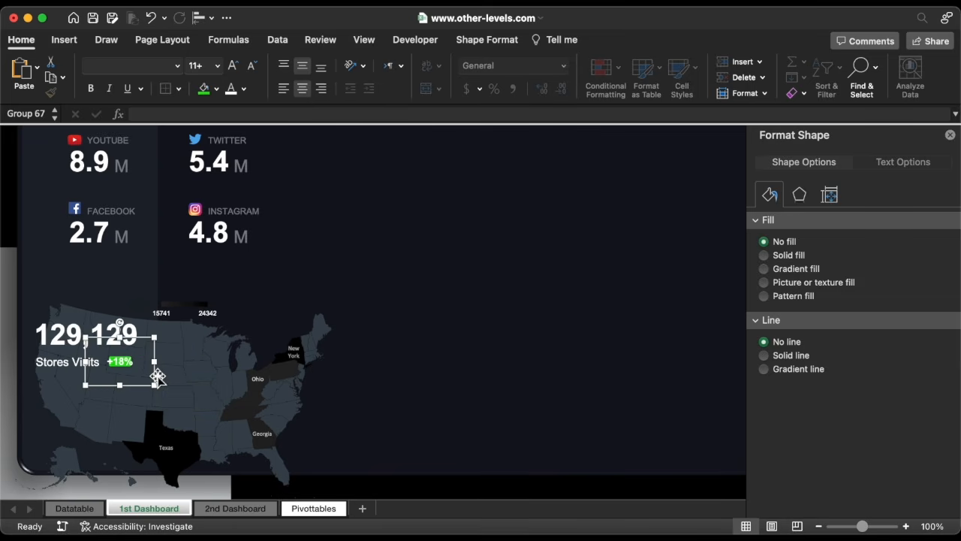
Reduce the +18% text to 10 pt and give it a dark font colour from the recent colours.
left_click(123, 366)
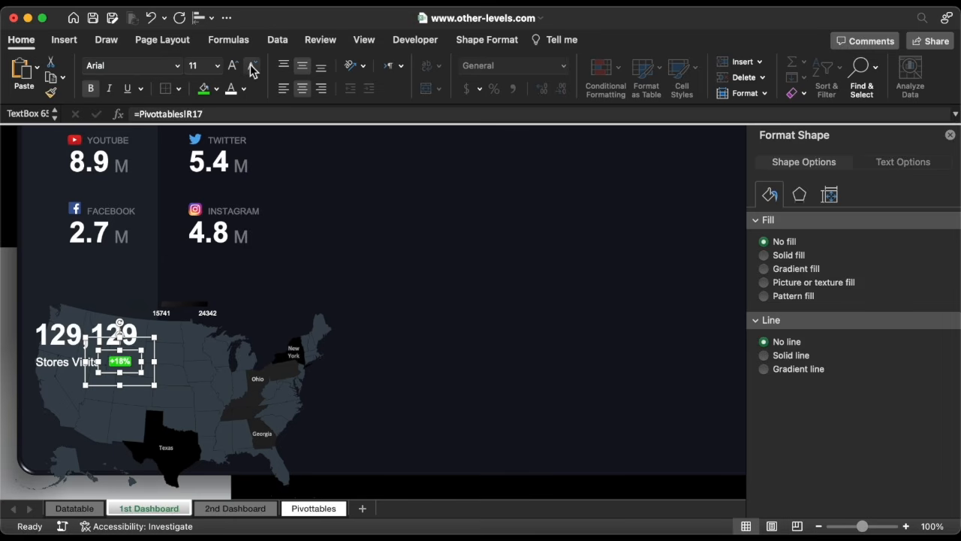
left_click(243, 89)
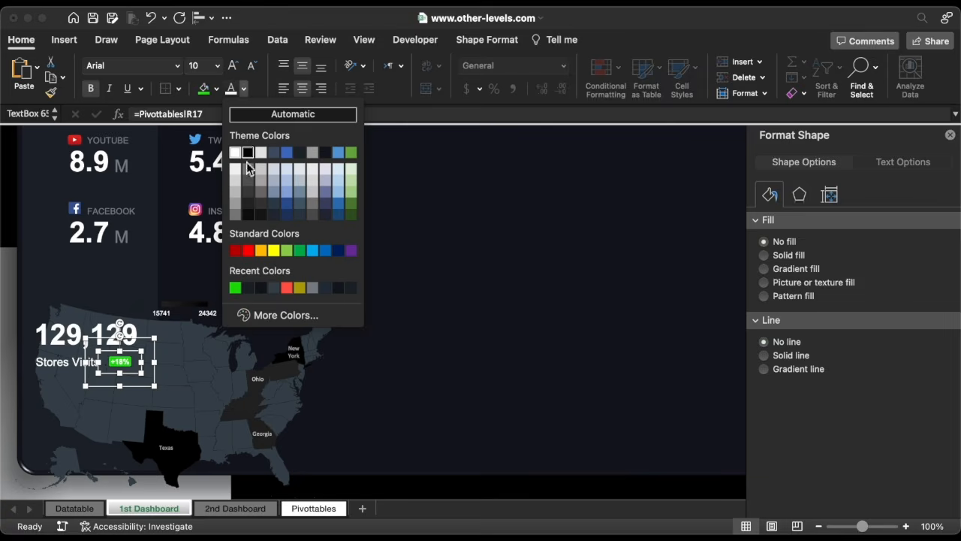
left_click(274, 289)
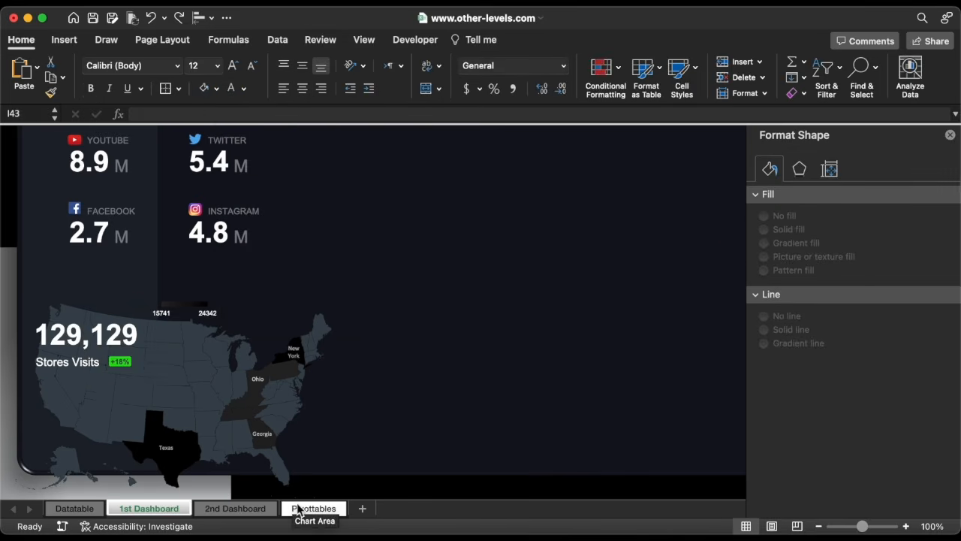
On the Pivottables sheet, format the VISITS values R9:R15 as numbers with 0 decimal places and a 1000 separator.
left_click(311, 518)
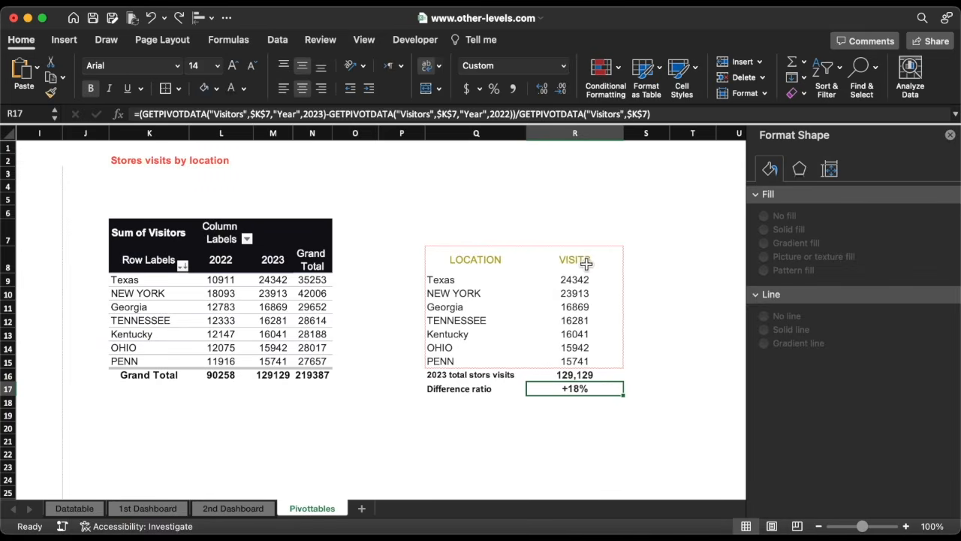
left_click_drag(589, 279, 582, 361)
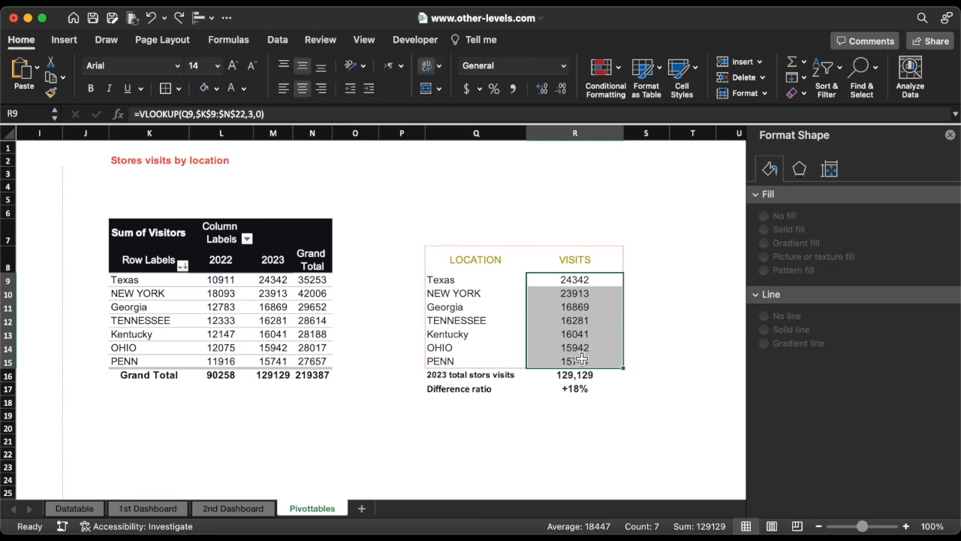
left_click(564, 66)
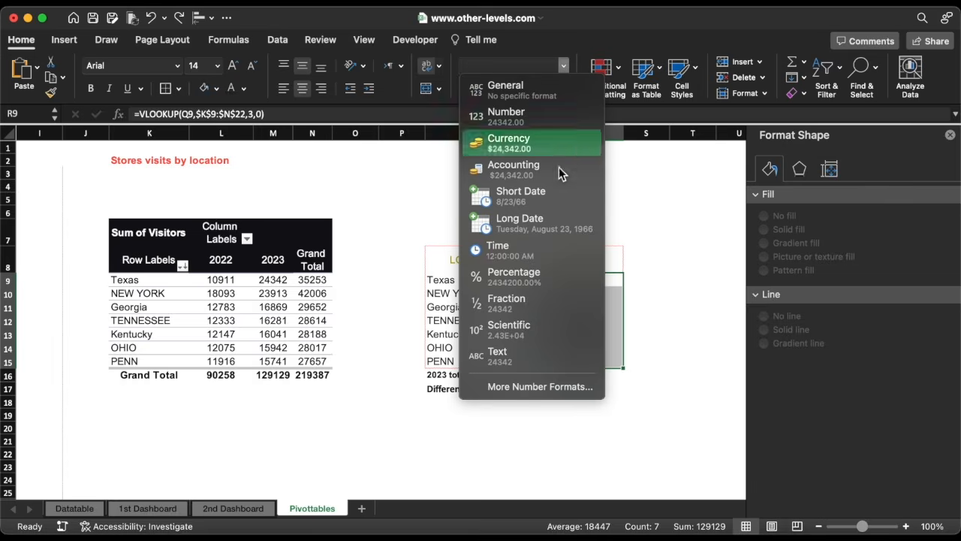
left_click(549, 386)
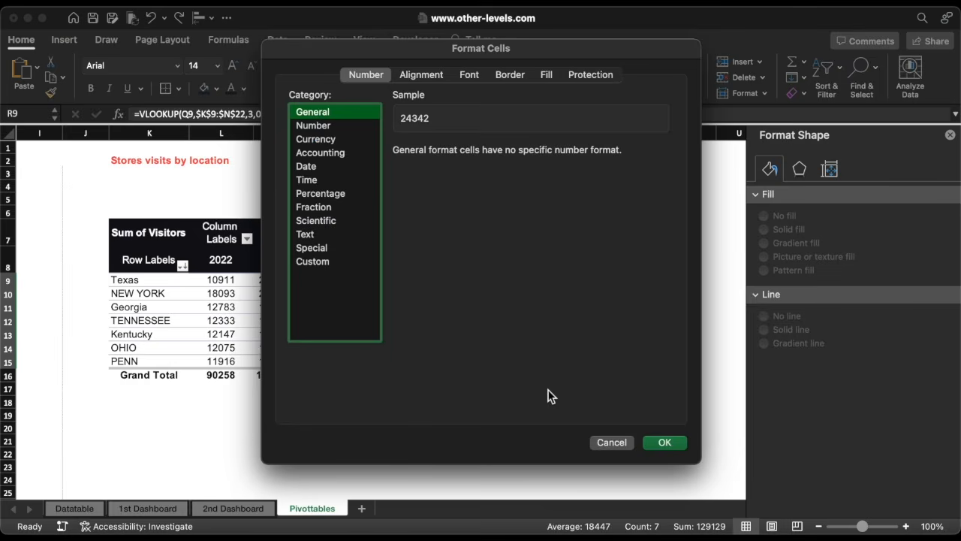
left_click(335, 127)
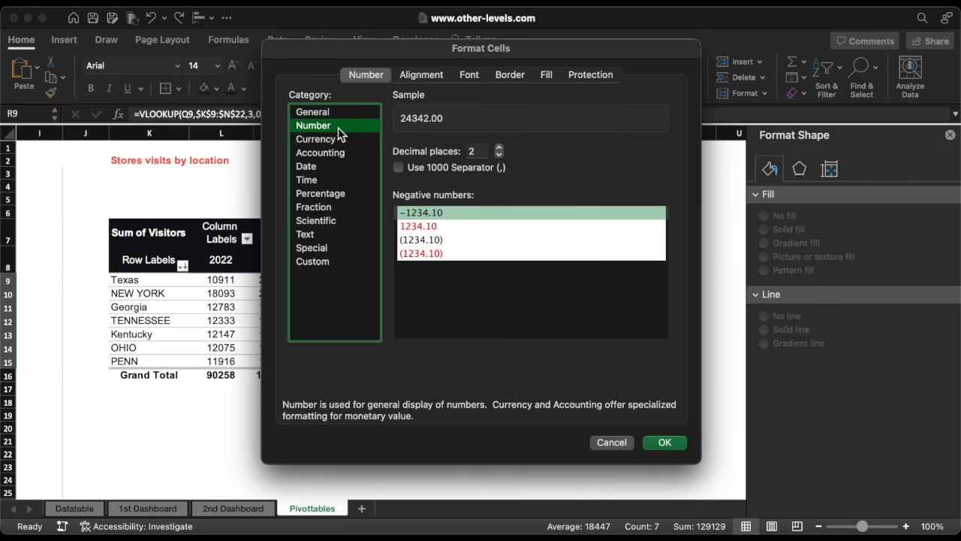
left_click(499, 155)
left_click(499, 155)
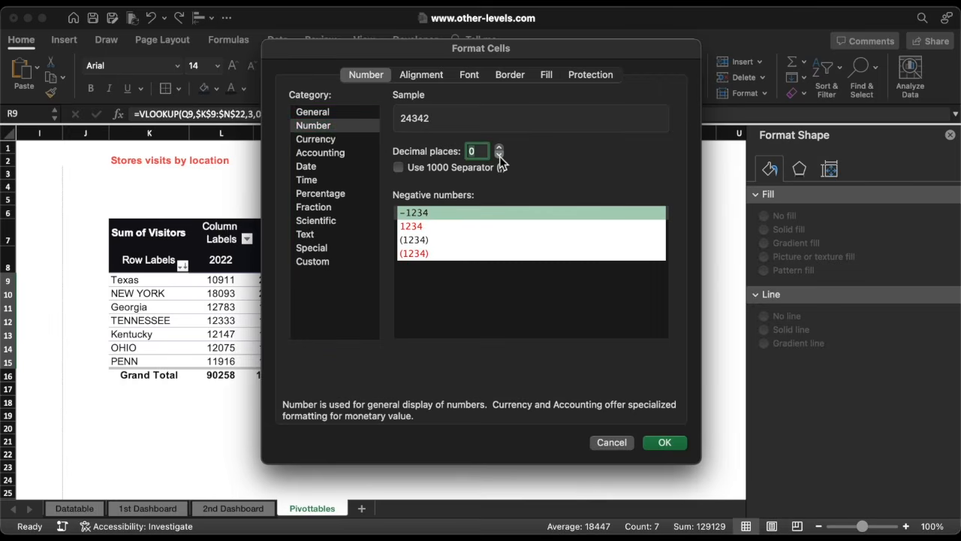
left_click(400, 165)
left_click(663, 442)
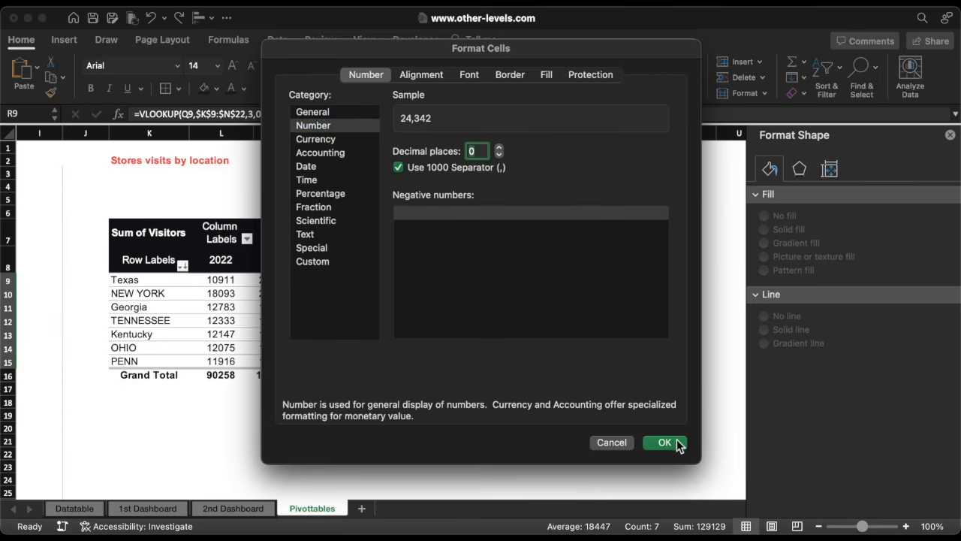
Close the Format Shape pane, merge cells U8:Z9 and align the merged cell's content to the top left.
scroll(489, 427, "right", 2)
scroll(489, 428, "right", 1)
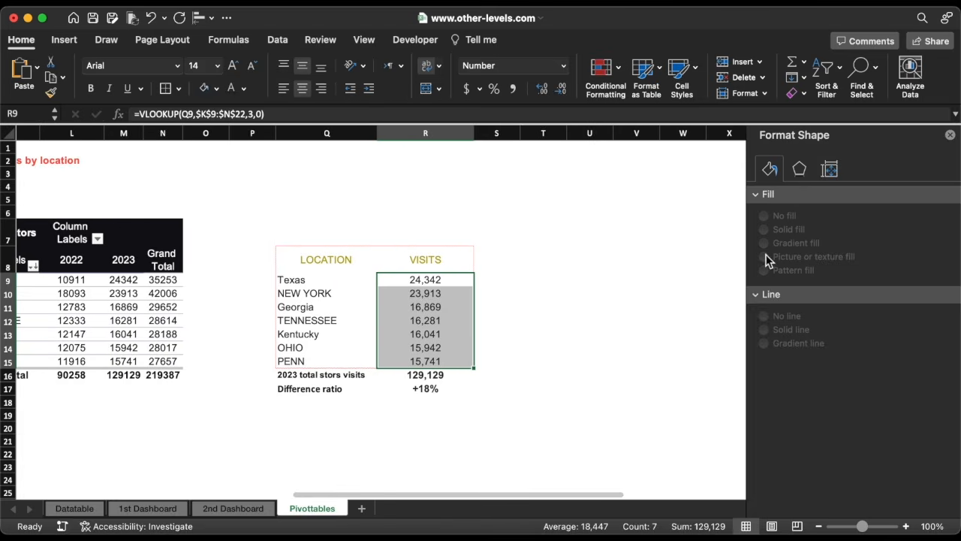
left_click(950, 135)
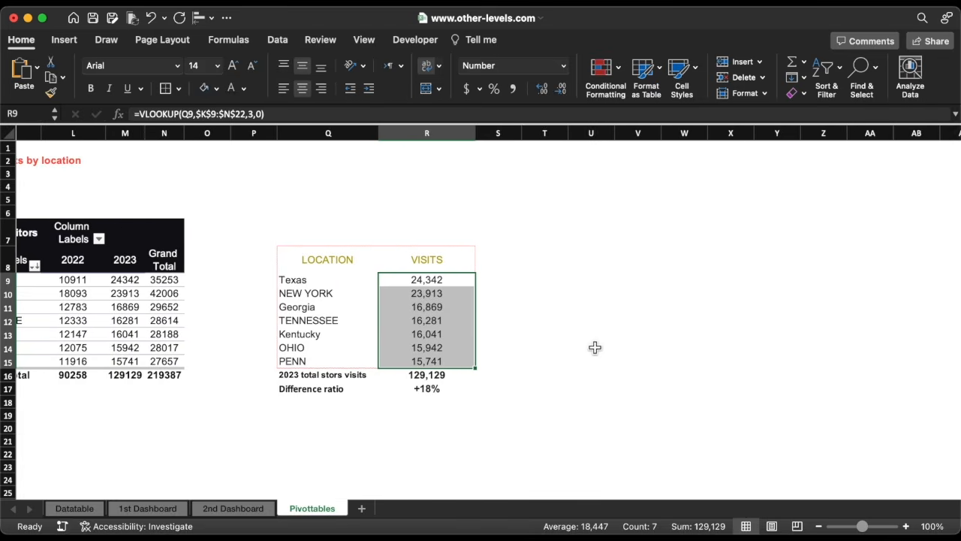
scroll(594, 347, "left", 5)
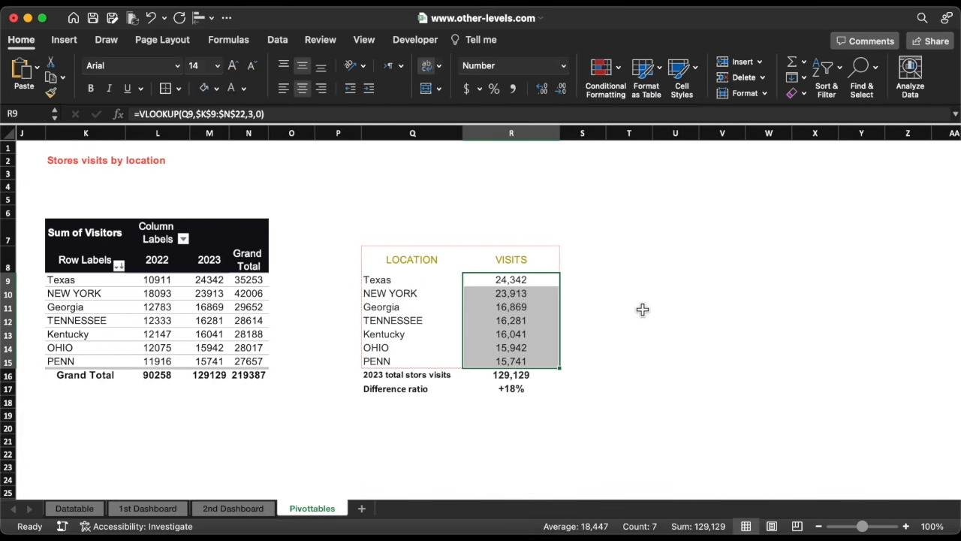
left_click(676, 255)
left_click_drag(676, 262, 911, 277)
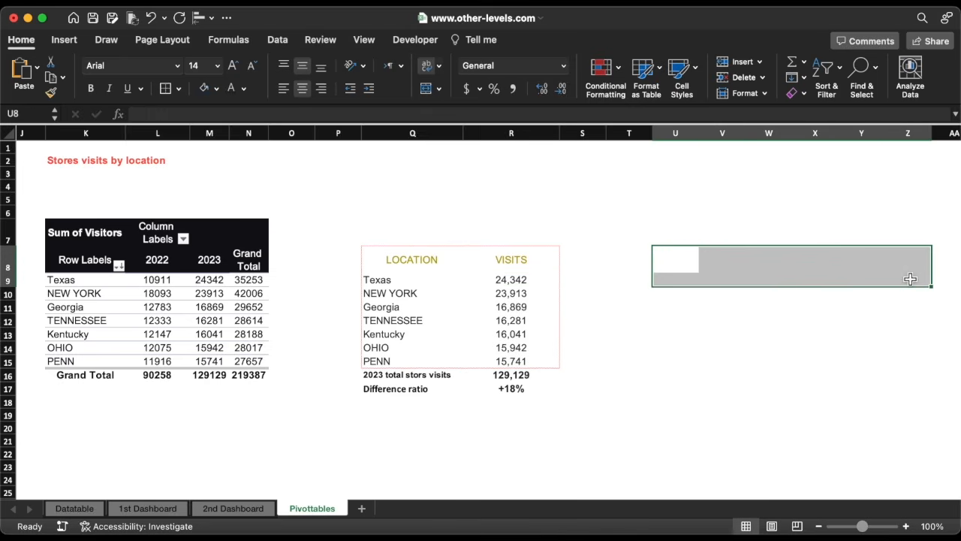
left_click(425, 90)
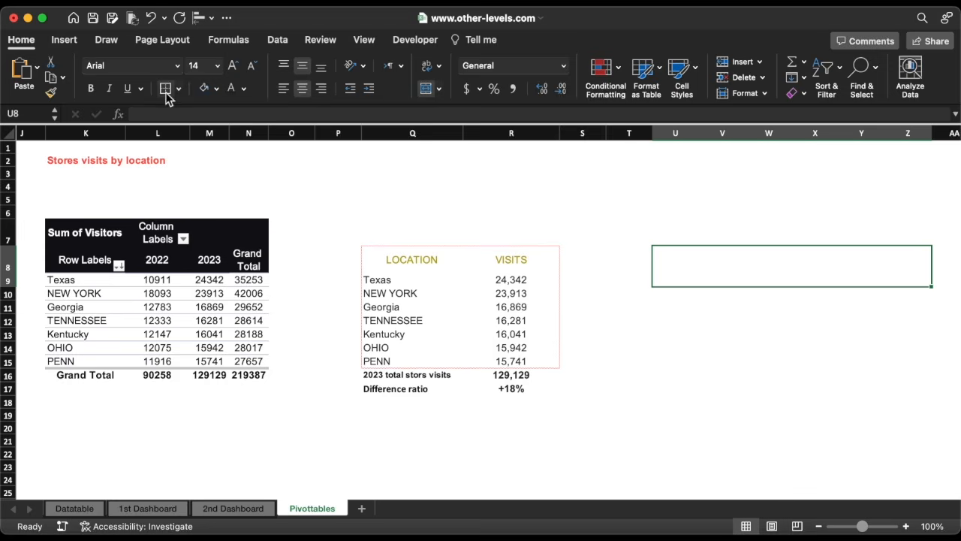
left_click(284, 90)
left_click(286, 67)
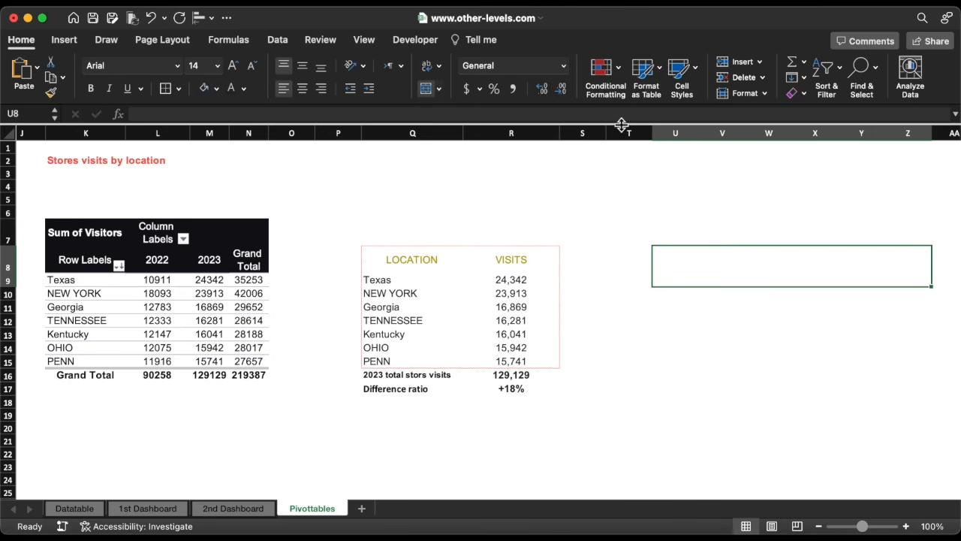
Write a summary sentence in the merged cell naming Texas, NEW YORK and Georgia as the top three locations with their 2023 visitor totals.
left_click_drag(622, 125, 623, 150)
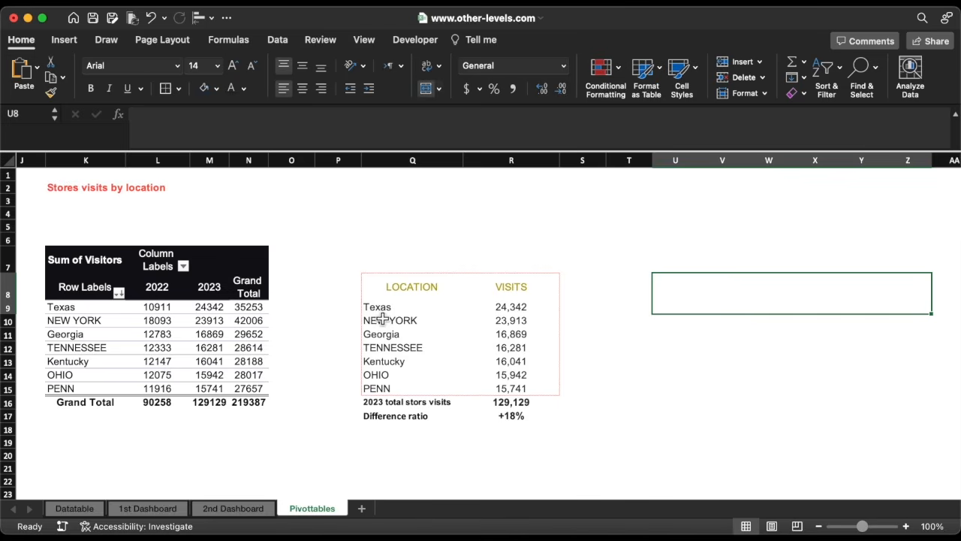
left_click_drag(378, 308, 516, 335)
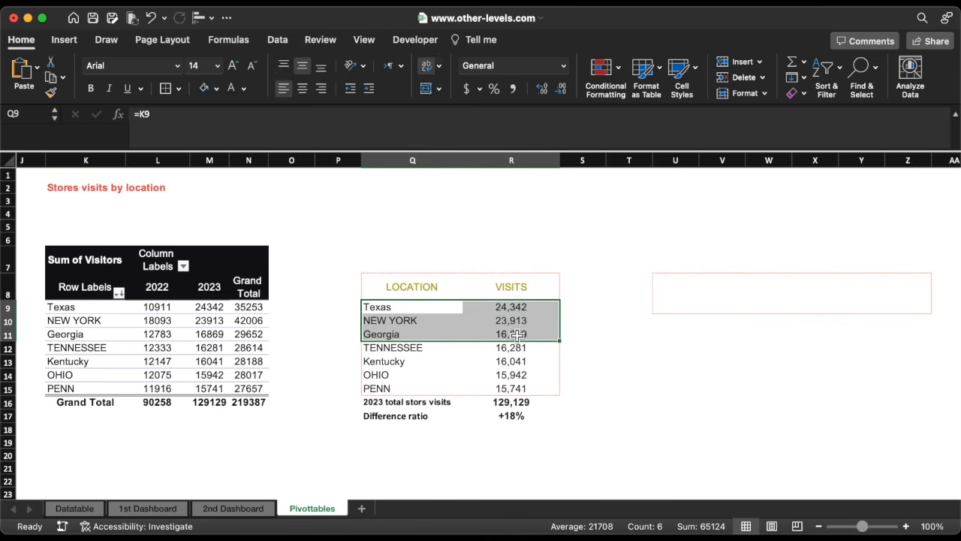
double_click(682, 295)
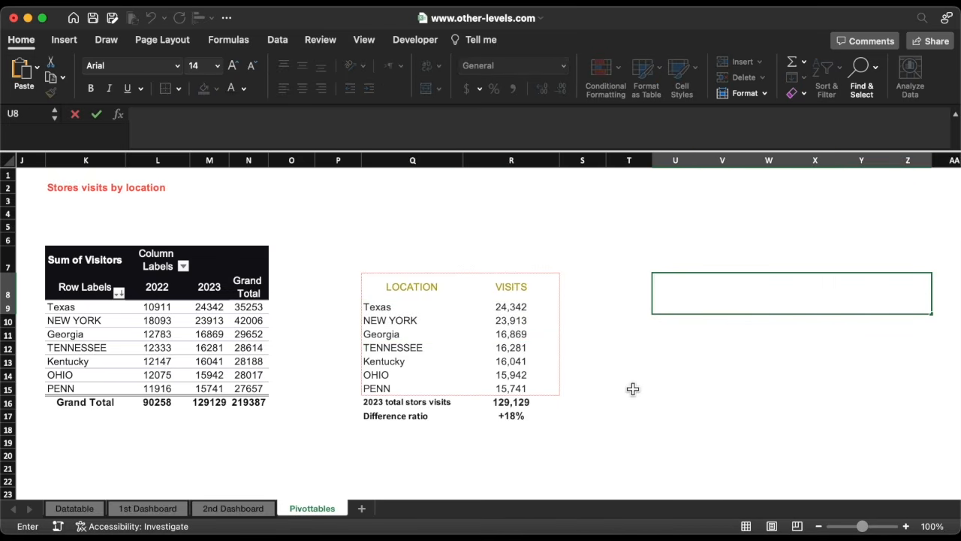
type("Texas")
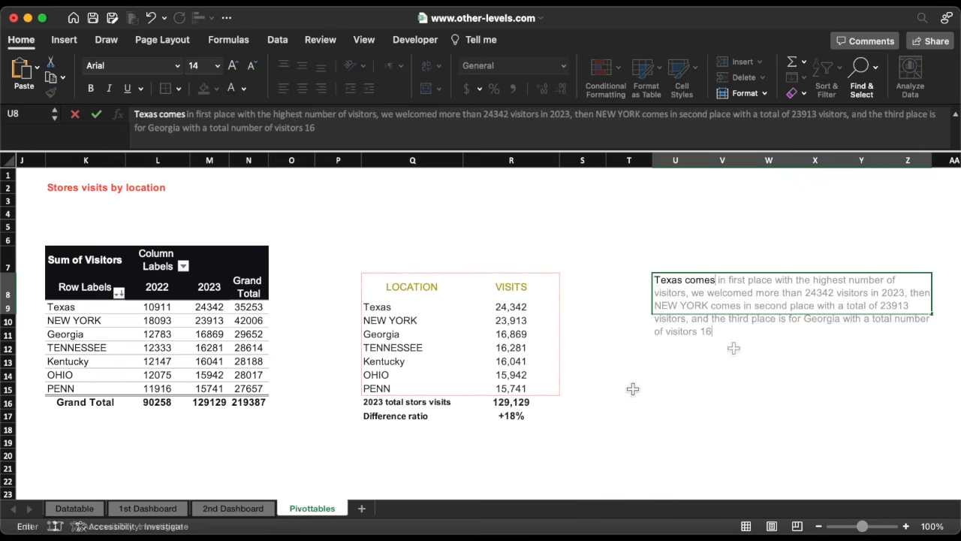
type("869")
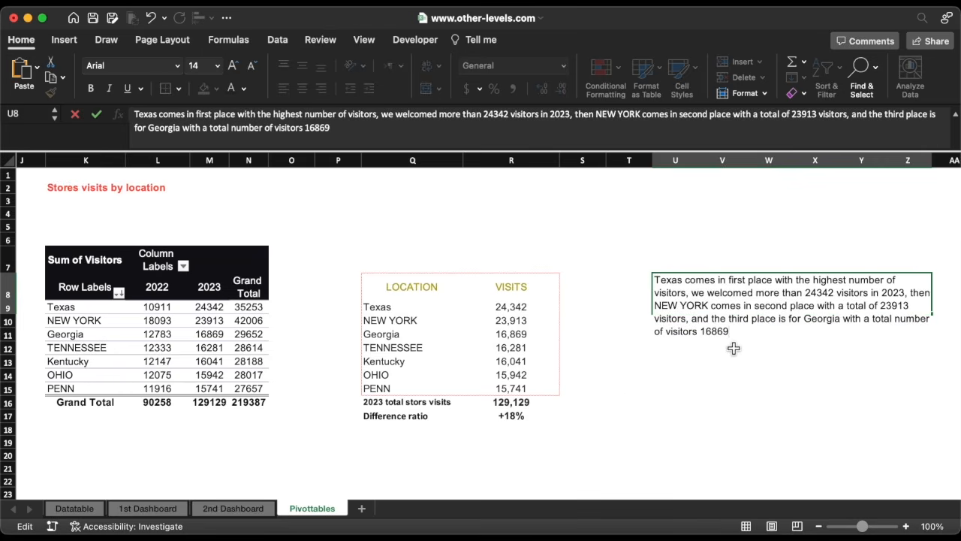
key("Return")
Reduce the summary cell's font size to 11 pt.
left_click(695, 303)
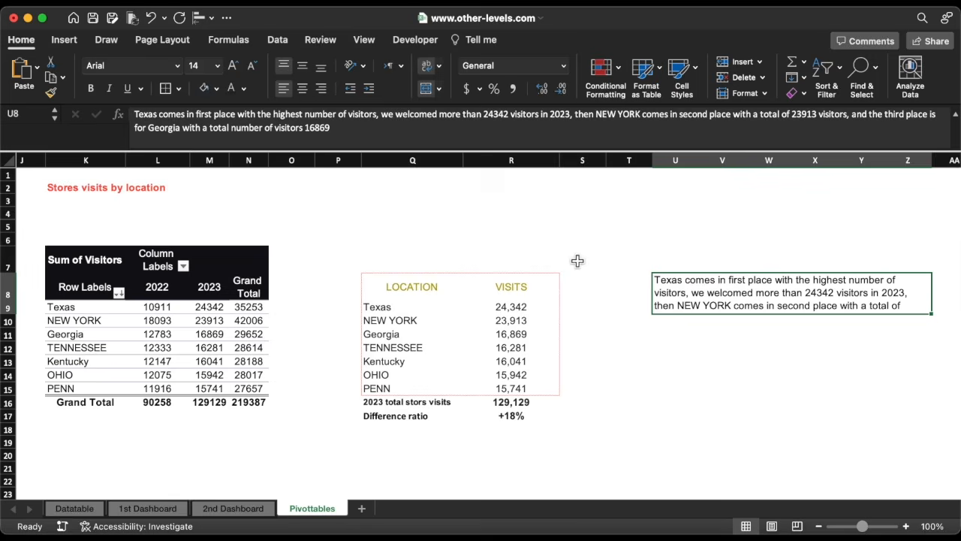
left_click(251, 67)
left_click(251, 66)
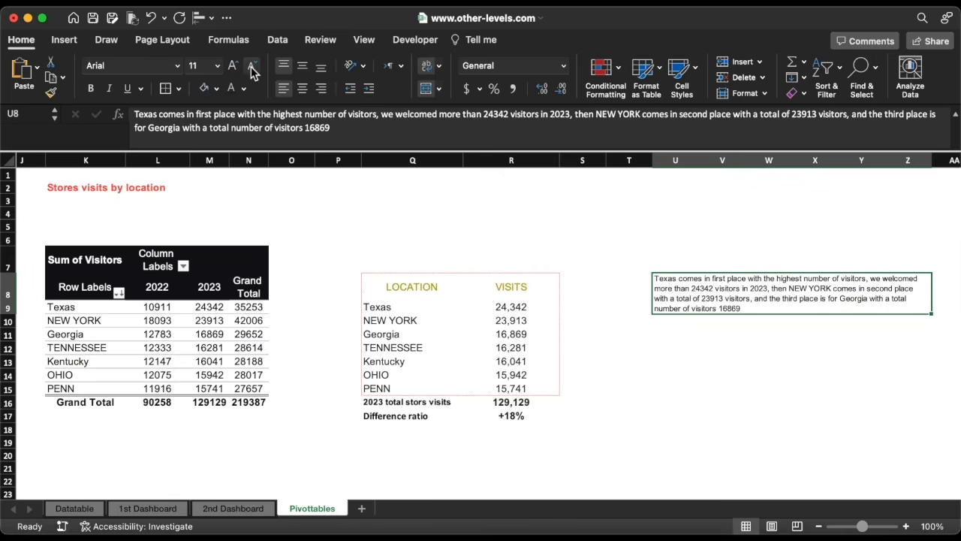
On the 1st Dashboard, duplicate the Stores Visits label below it and clear the copy's text.
left_click(160, 509)
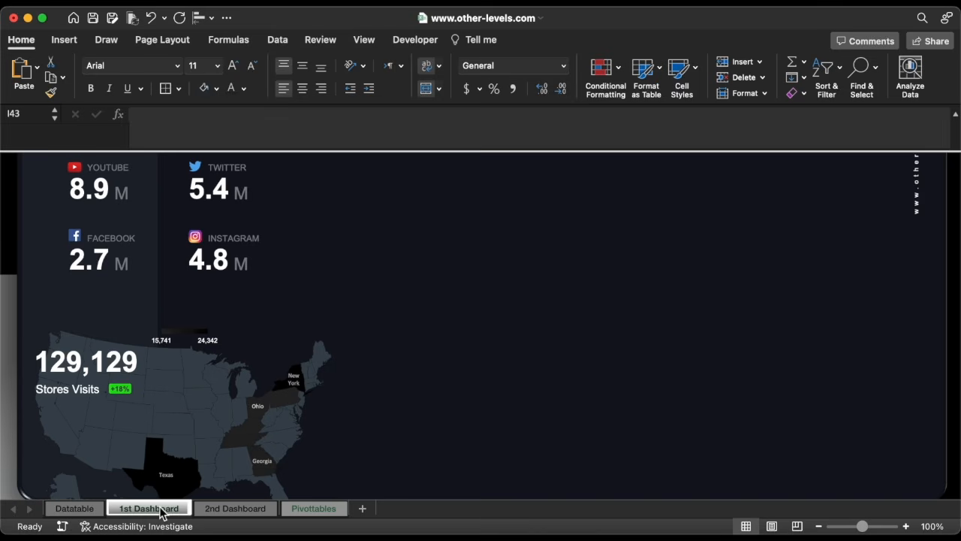
left_click(75, 388)
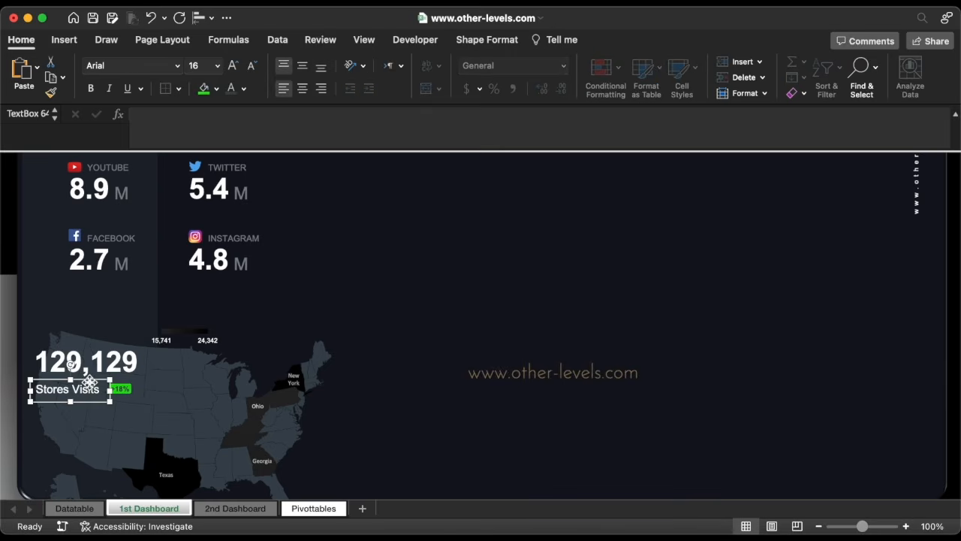
left_click_drag(88, 381, 85, 425)
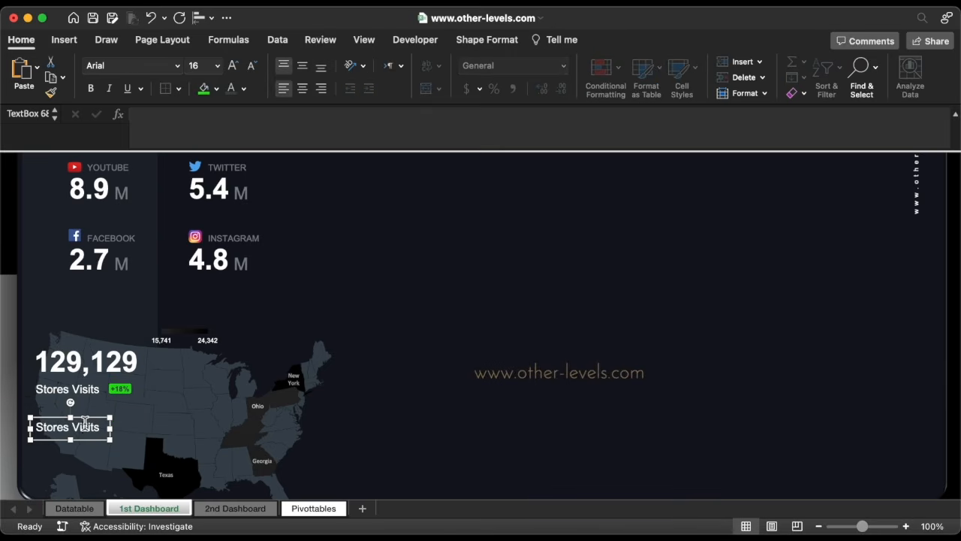
triple_click(85, 425)
key("BackSpace")
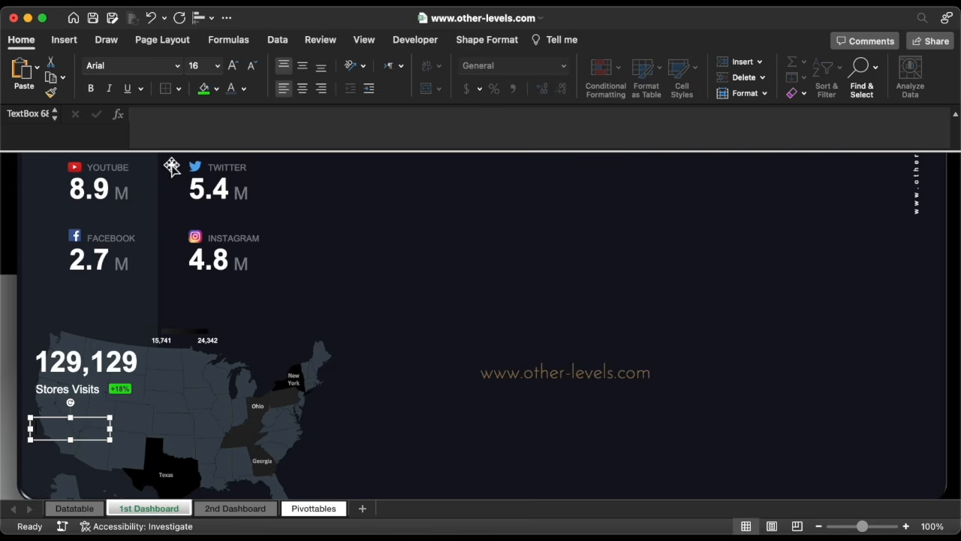
Link the empty text box under Stores Visits to the summary cell U8 on the Pivottables sheet.
left_click(175, 127)
type("=")
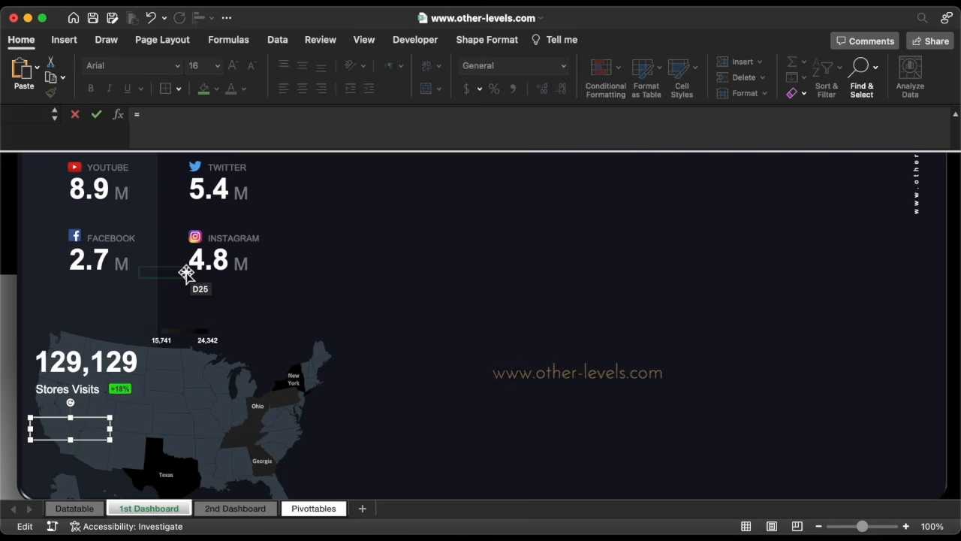
left_click(321, 509)
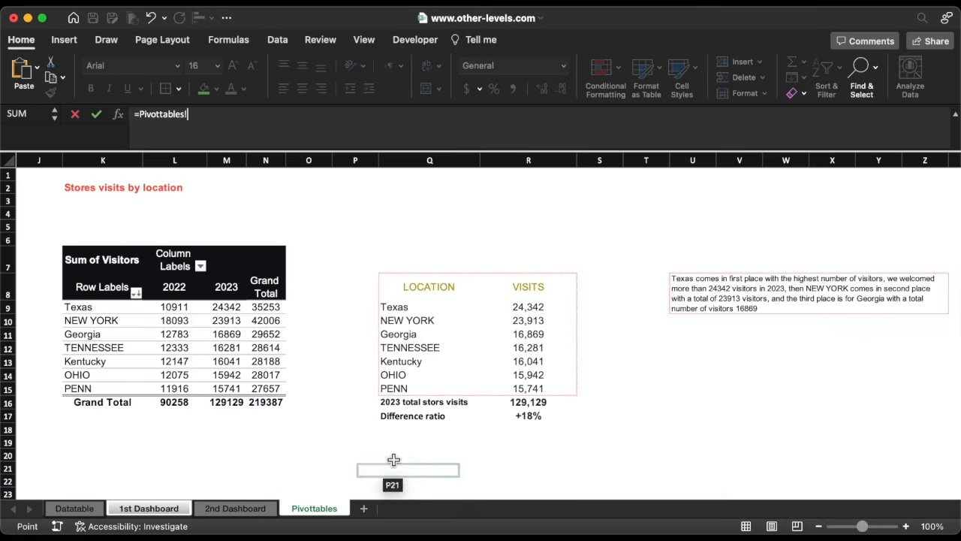
left_click(687, 297)
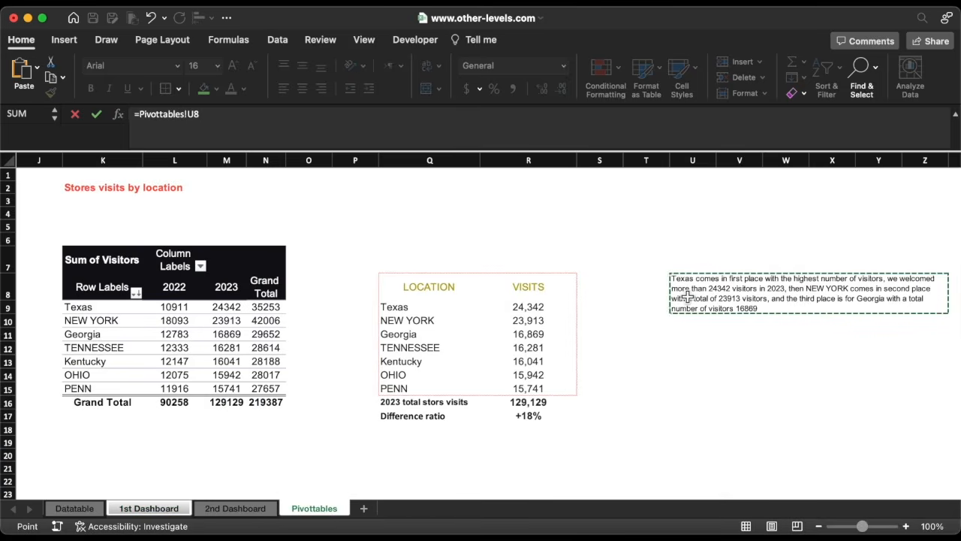
key("Return")
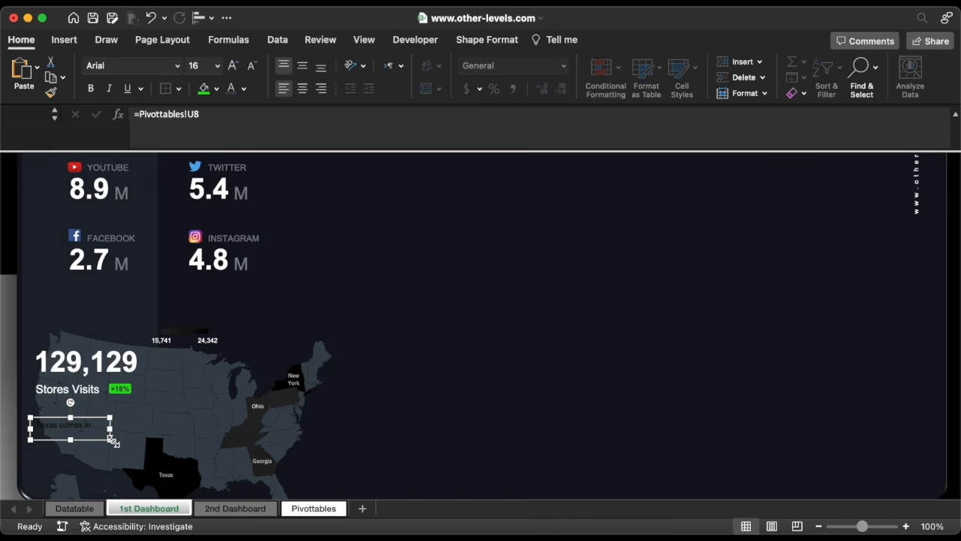
Enlarge the linked summary text box and set its font size to 12.
left_click_drag(120, 441, 250, 468)
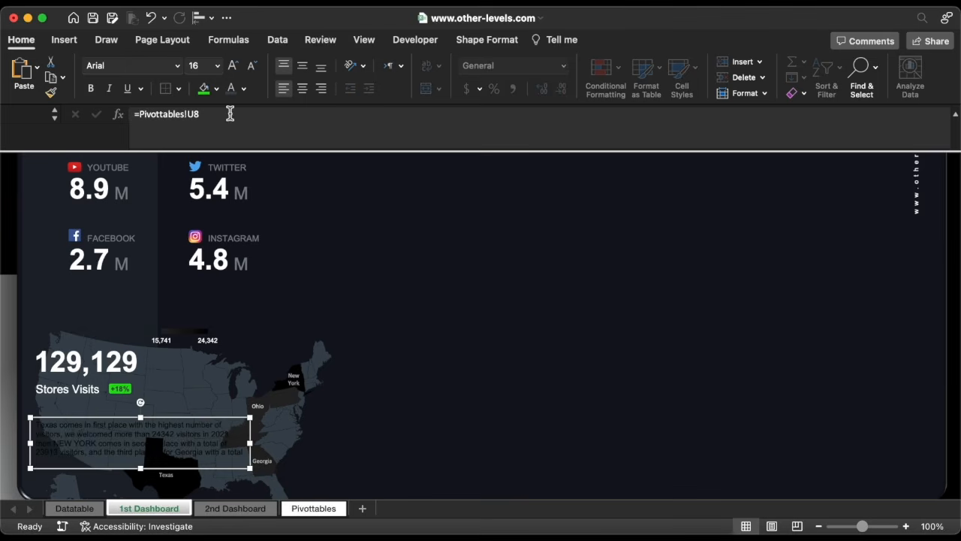
left_click(244, 89)
left_click(235, 187)
left_click(219, 69)
left_click(207, 162)
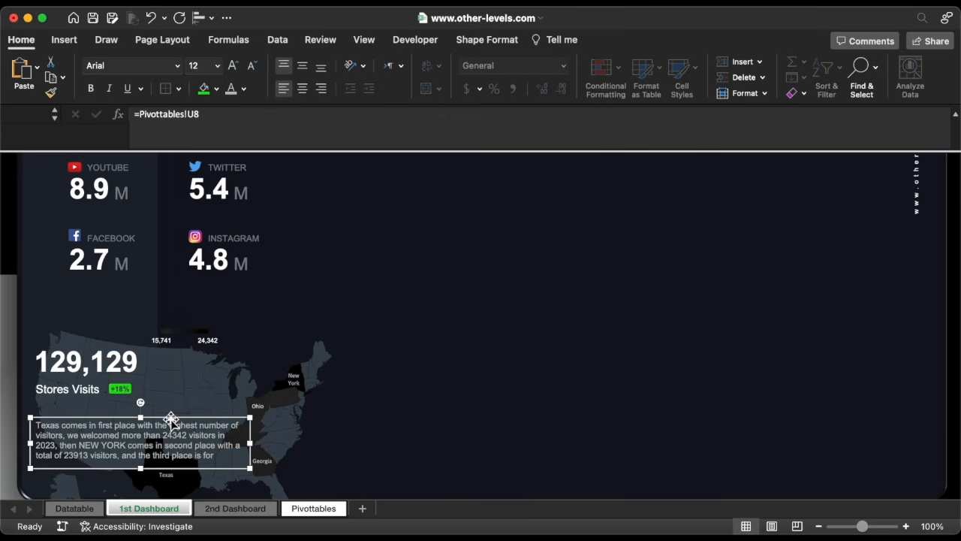
Move the summary text box up below Stores Visits and widen it so the whole sentence fits.
left_click_drag(170, 417, 172, 401)
left_click_drag(251, 455, 259, 474)
left_click(369, 155)
left_click_drag(369, 152, 372, 127)
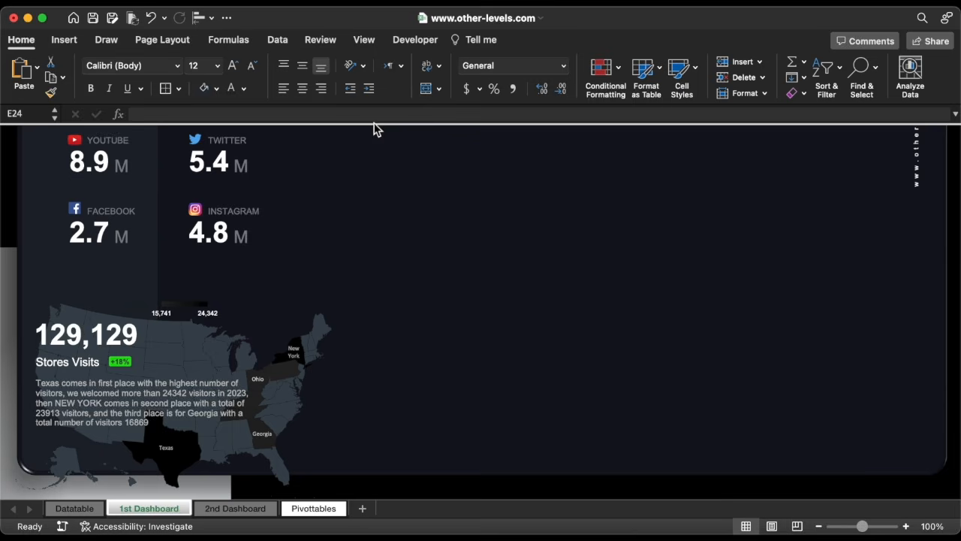
Move the Country slicer onto the dashboard beside the social media figures and try it with Canada and United States of America.
scroll(386, 269, "up", 5)
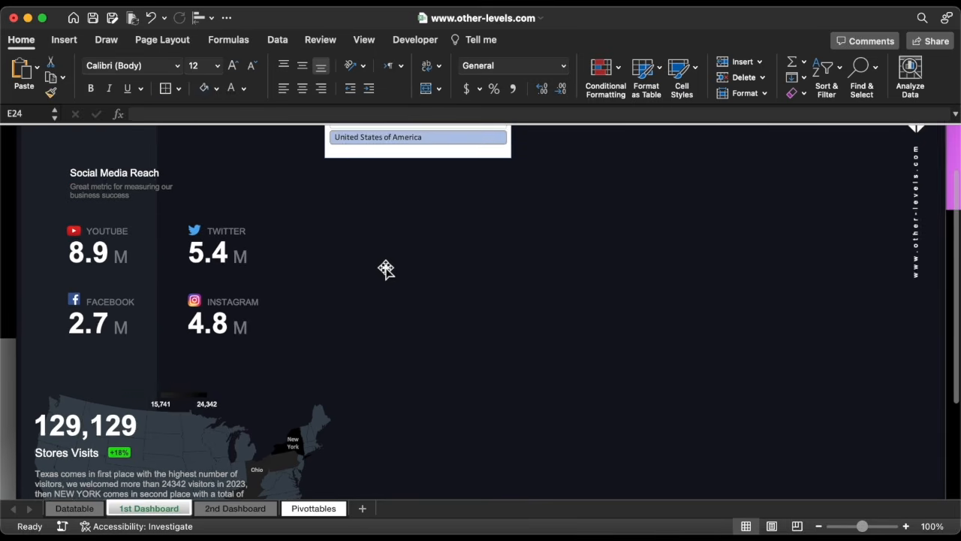
left_click_drag(399, 159, 416, 372)
scroll(415, 372, "down", 6)
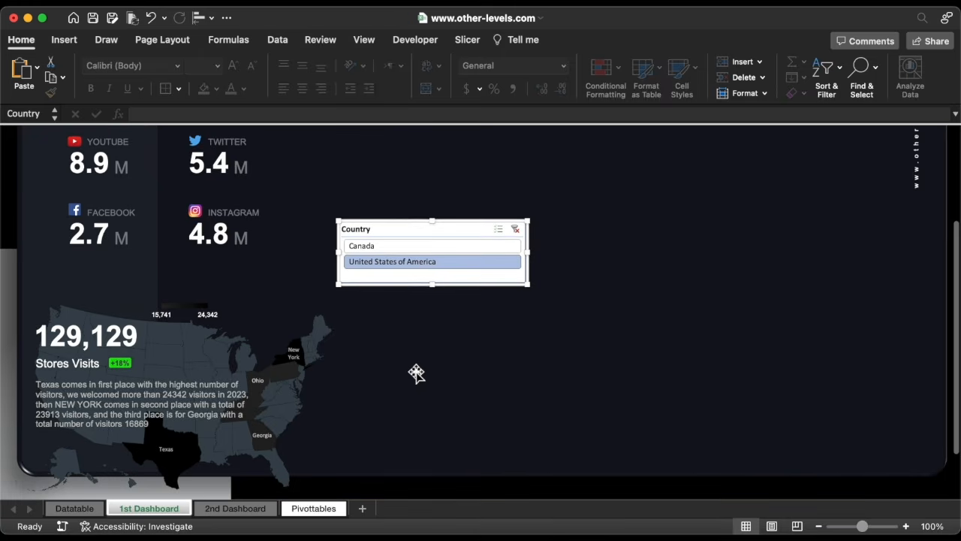
left_click(422, 232)
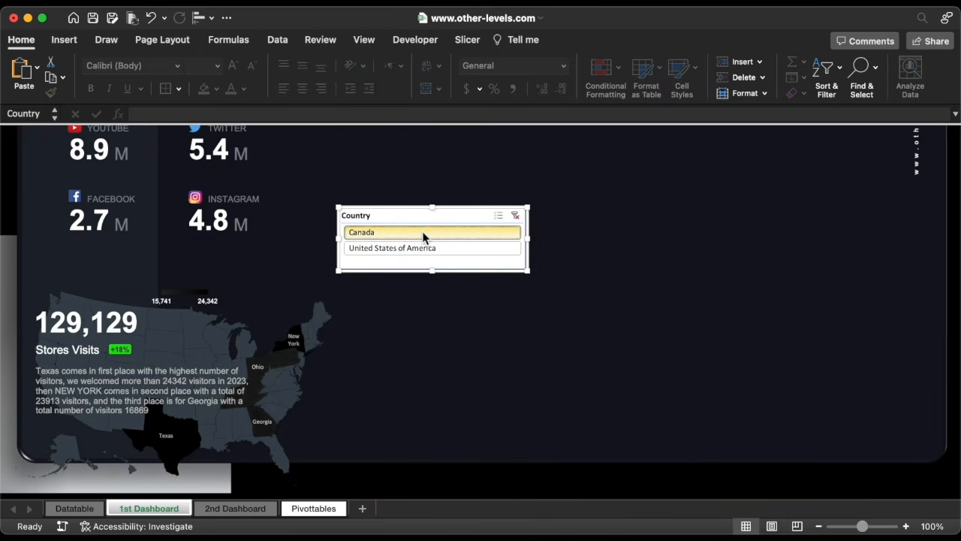
left_click(425, 250)
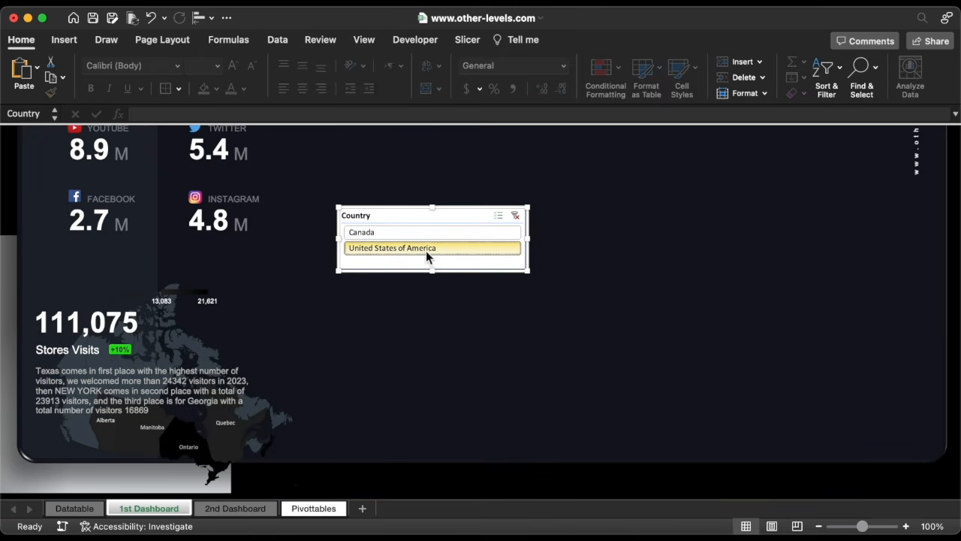
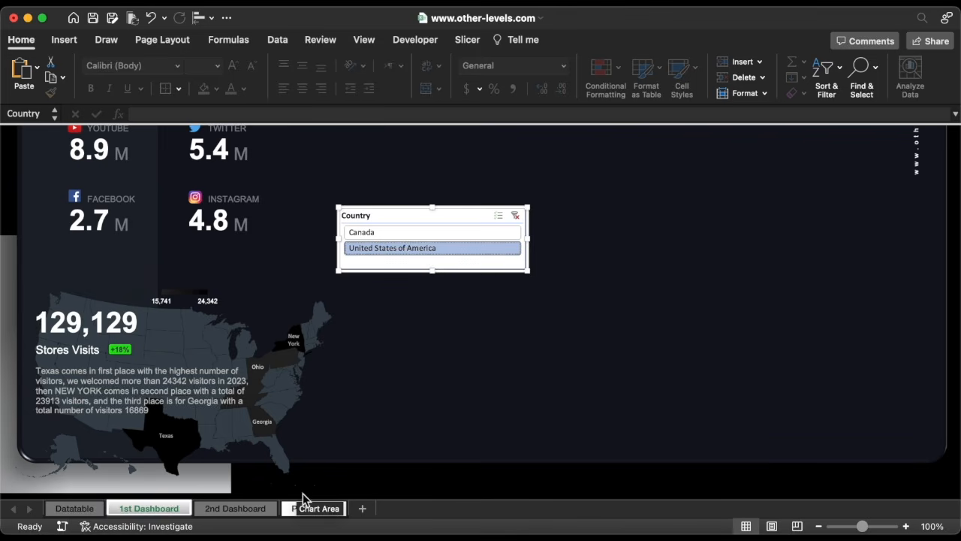
On the Pivottables sheet, start a CONCATENATE formula at the beginning of the summary text in cell U8.
left_click(314, 513)
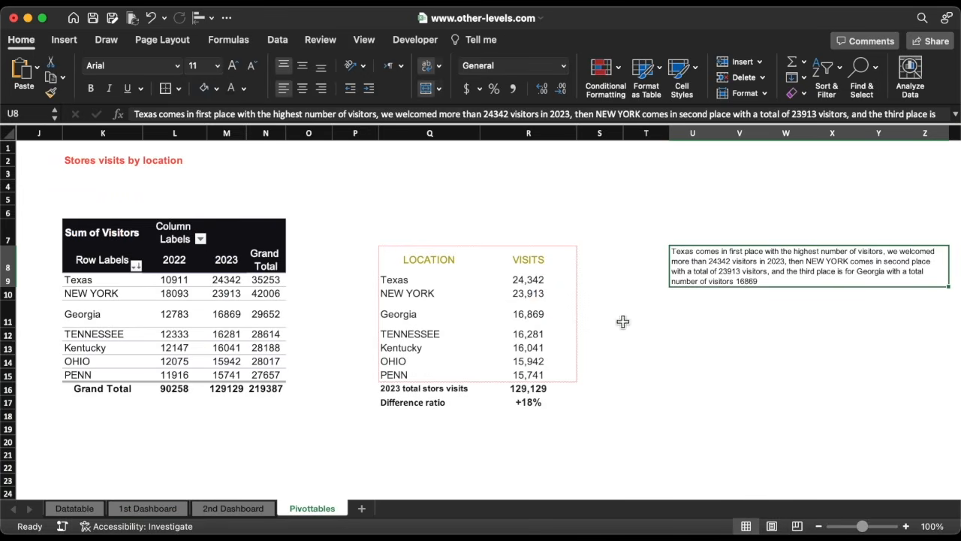
left_click(702, 291)
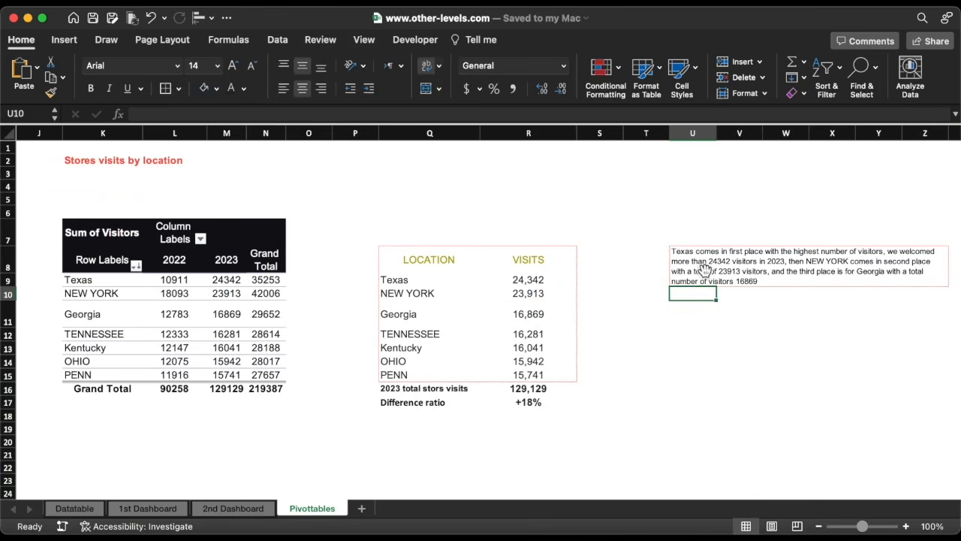
left_click(705, 270)
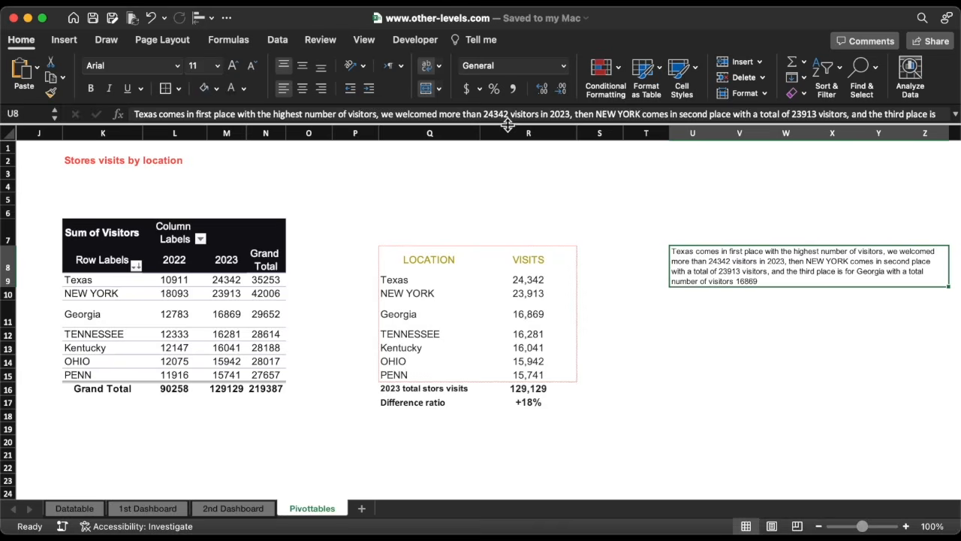
left_click_drag(508, 125, 506, 173)
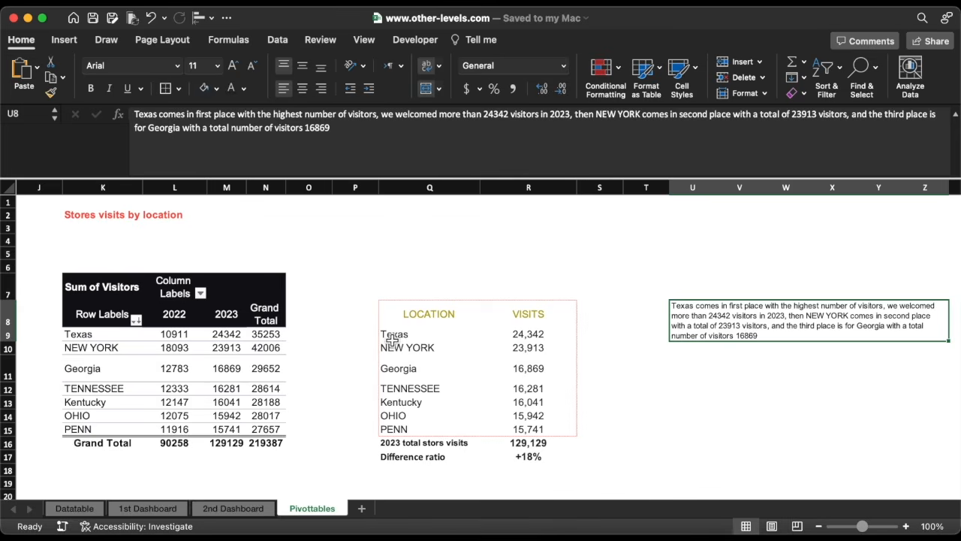
left_click(135, 117)
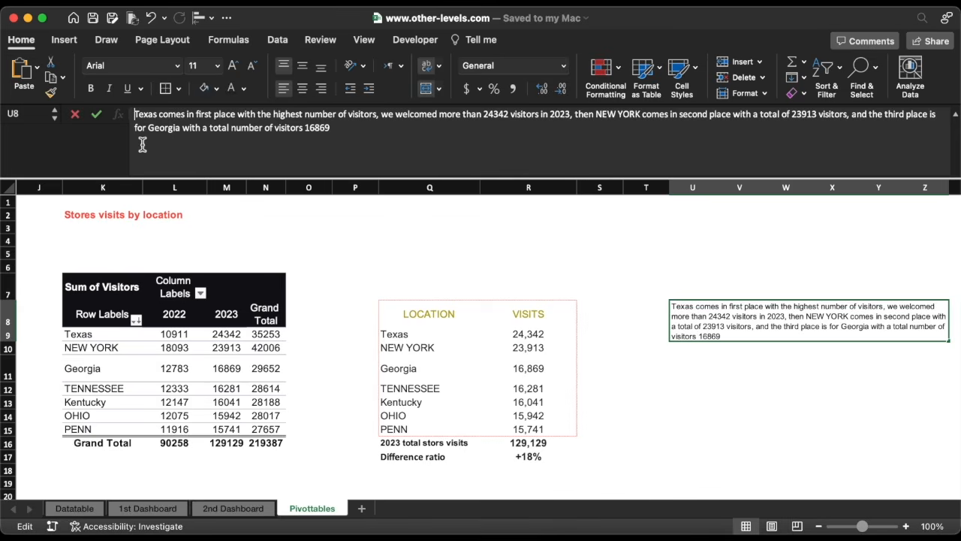
type("=con")
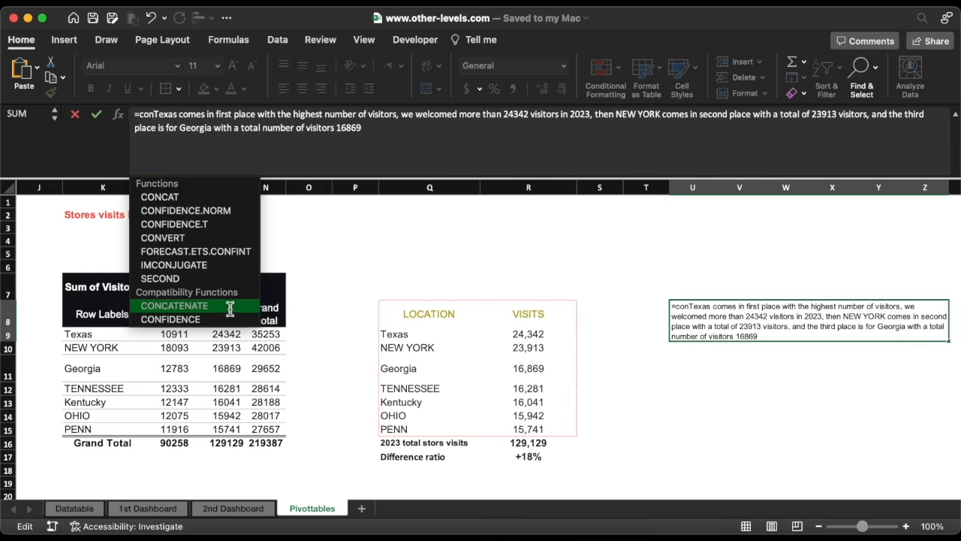
double_click(175, 305)
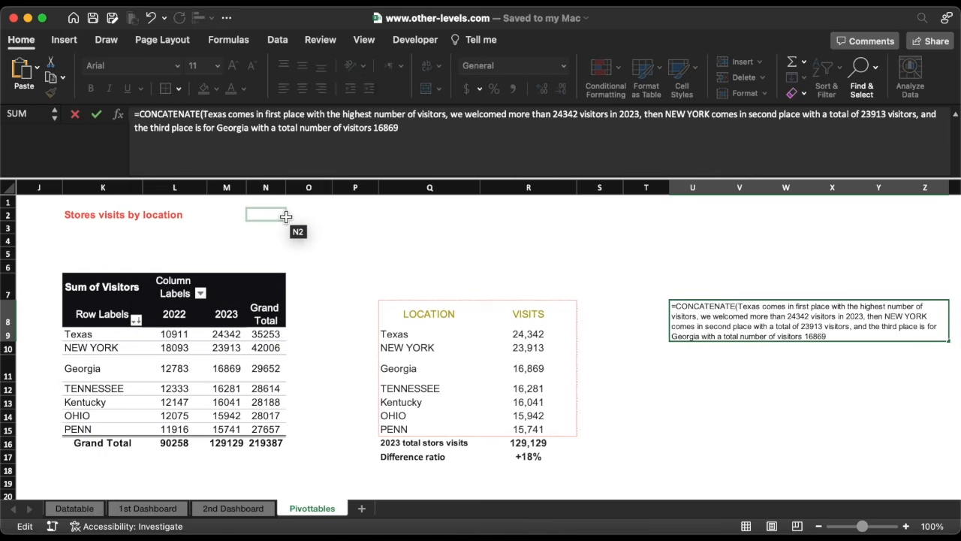
Replace the word Texas in the formula with a reference to cell Q9, separating it from the following quoted text.
left_click(226, 116)
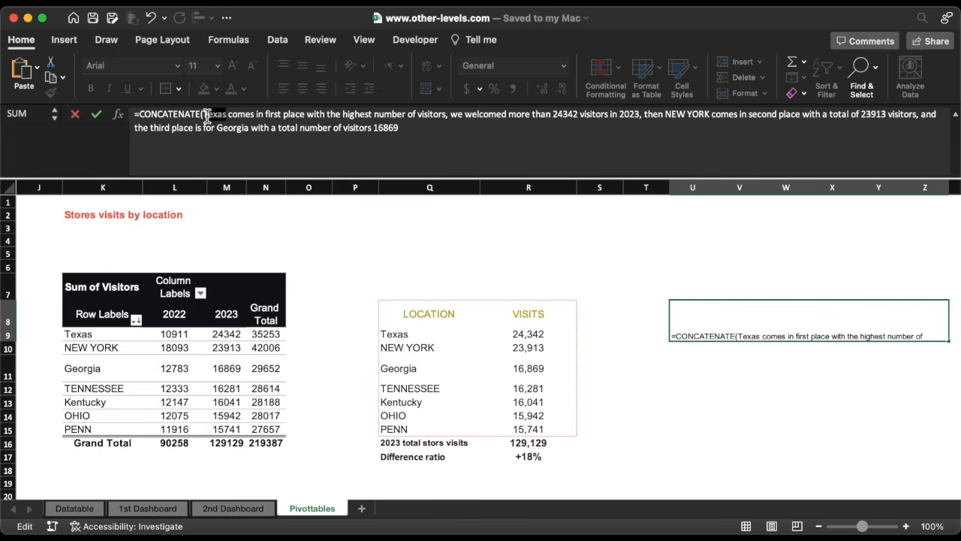
key("BackSpace")
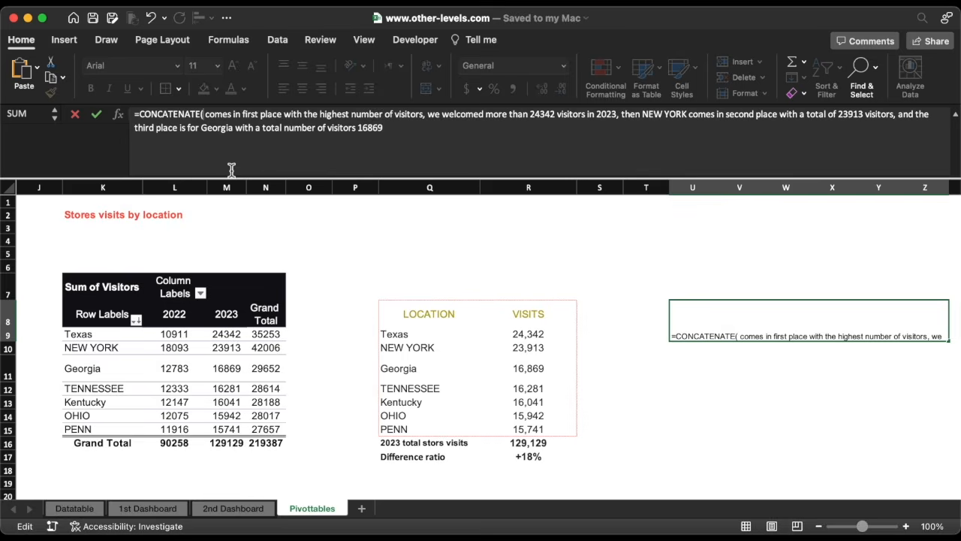
left_click(409, 340)
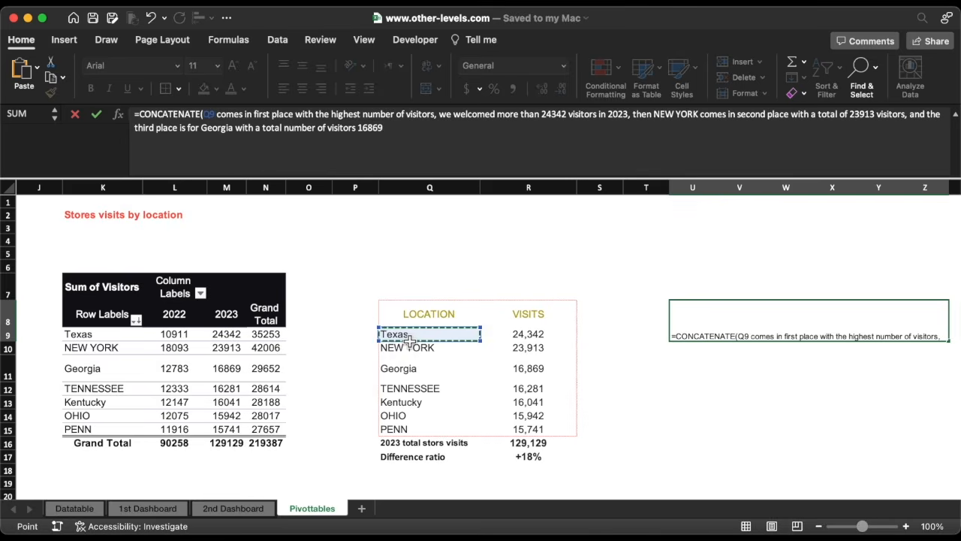
type(",")
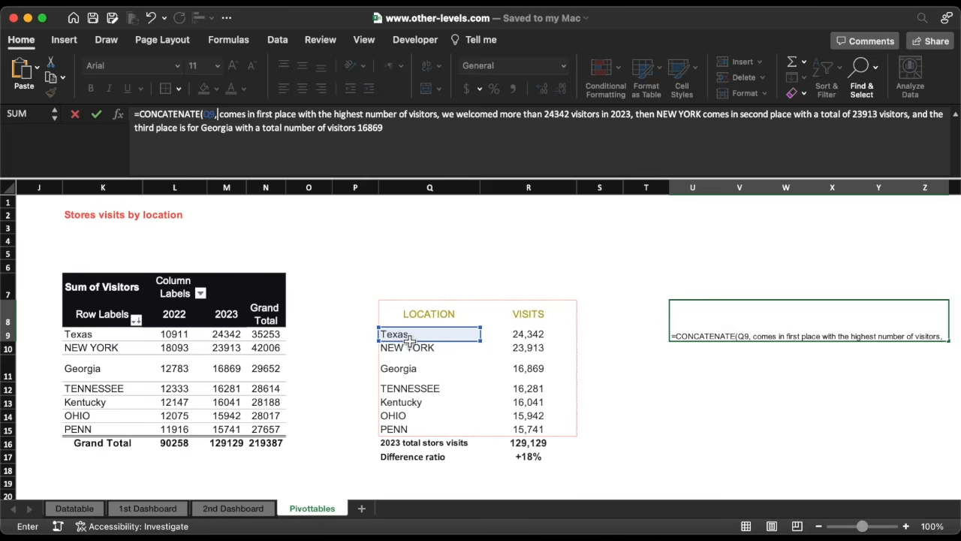
type("\"")
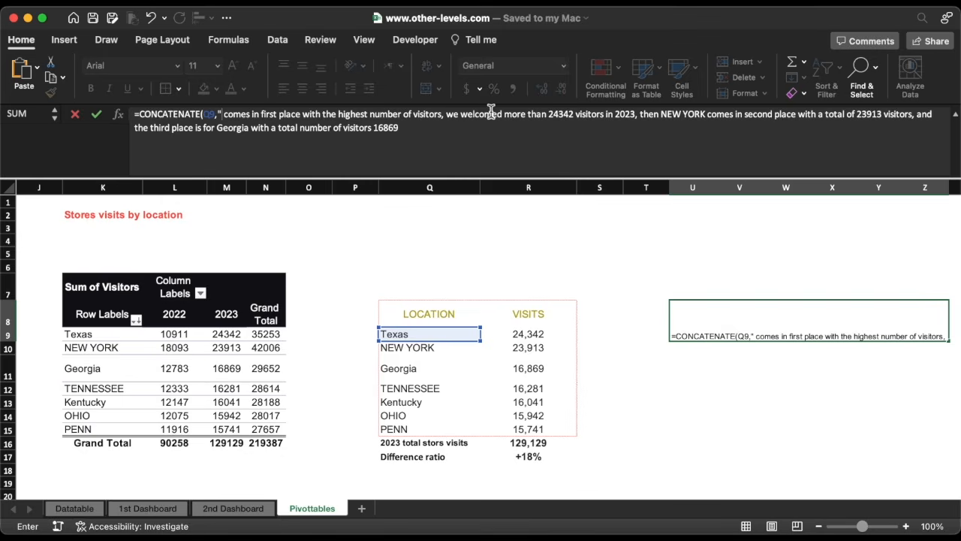
Replace the number 24342 in the formula text with a reference to cell R9, wrapped in quote-and-comma separators.
left_click(550, 114)
type("\"")
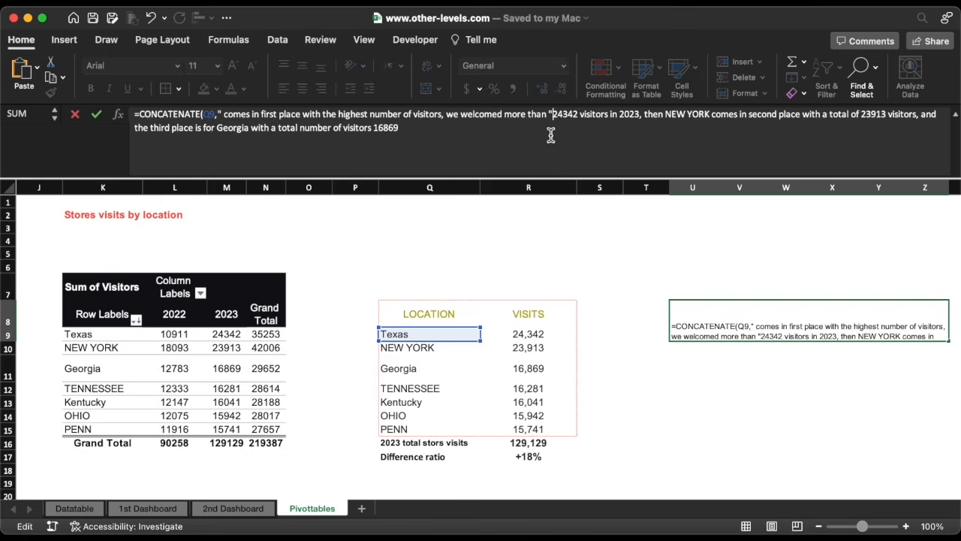
type(",")
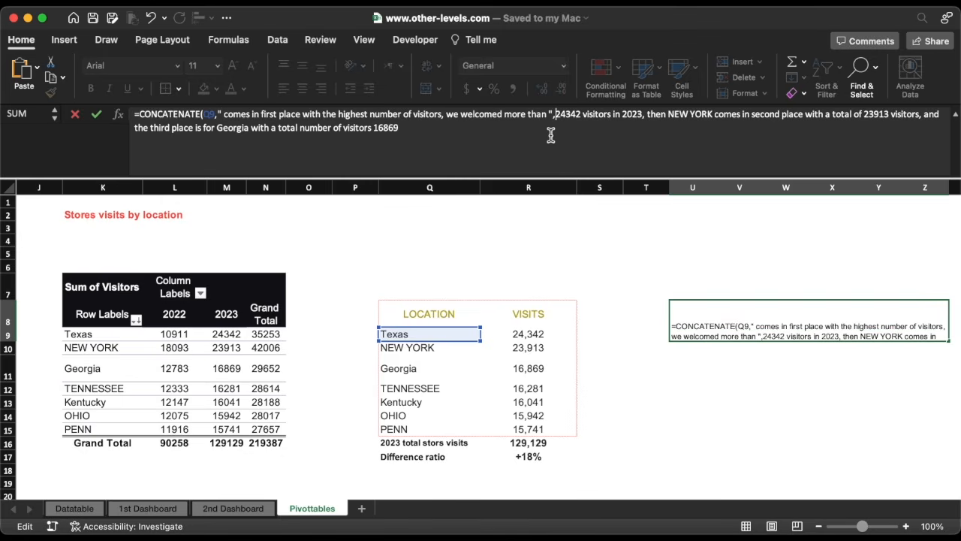
left_click_drag(581, 114, 561, 118)
key("BackSpace")
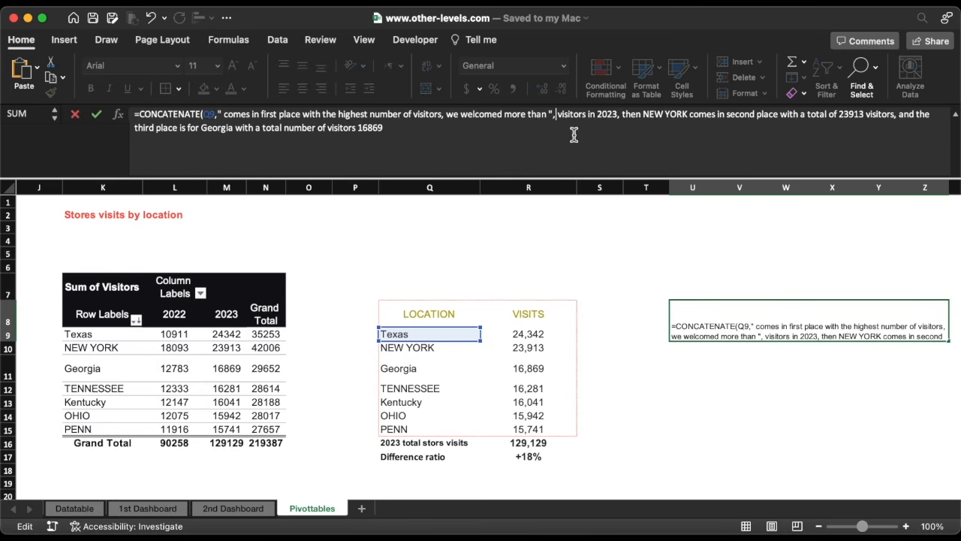
left_click(533, 336)
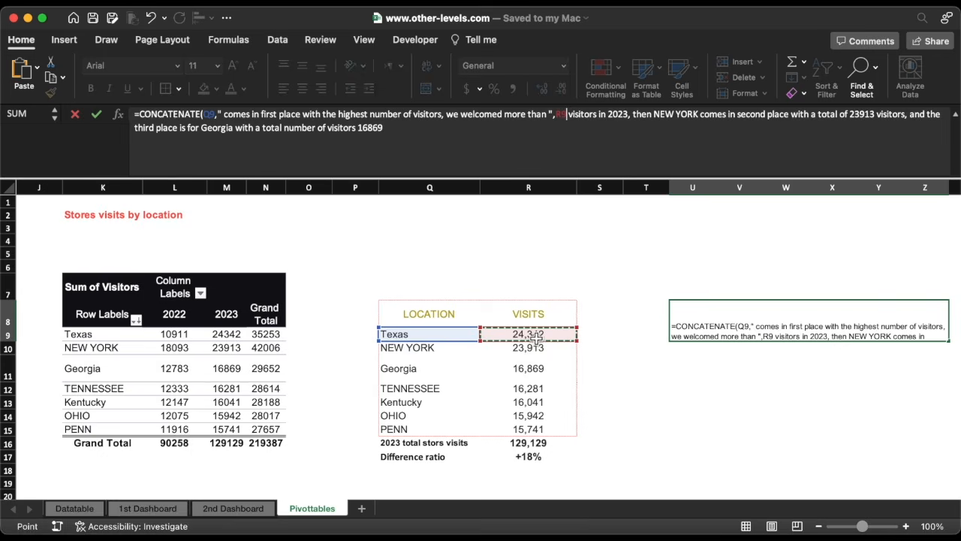
type(",")
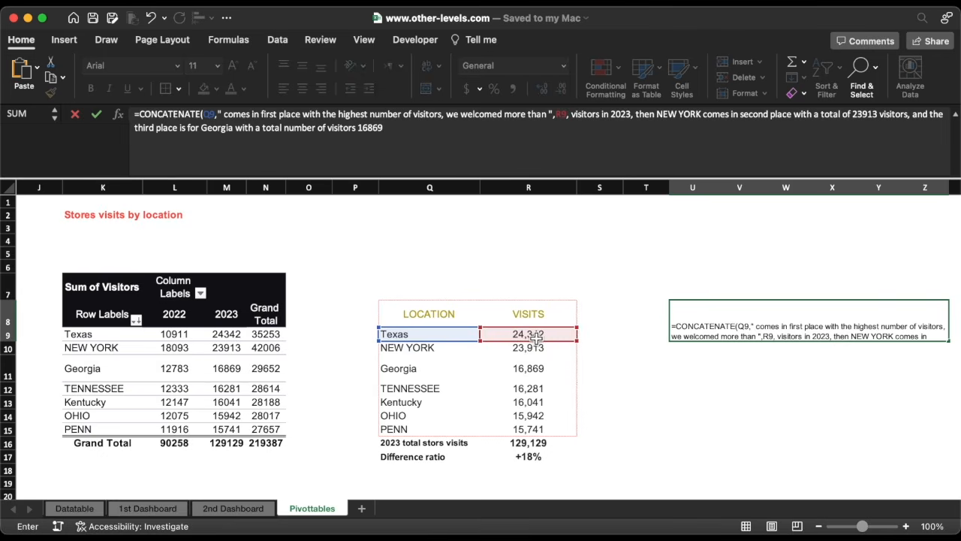
type("\"")
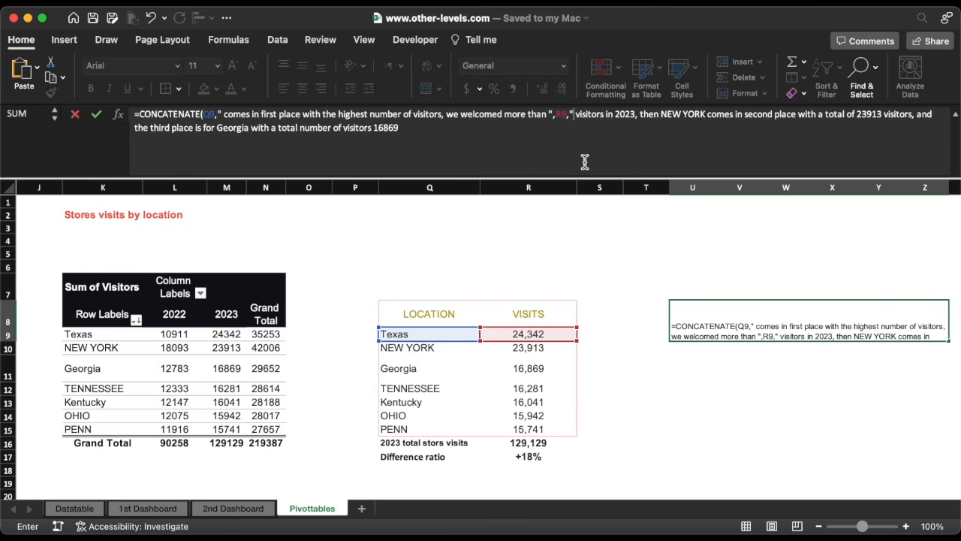
Replace NEW YORK in the formula text with a reference to cell Q10.
left_click_drag(662, 117, 705, 118)
key("BackSpace")
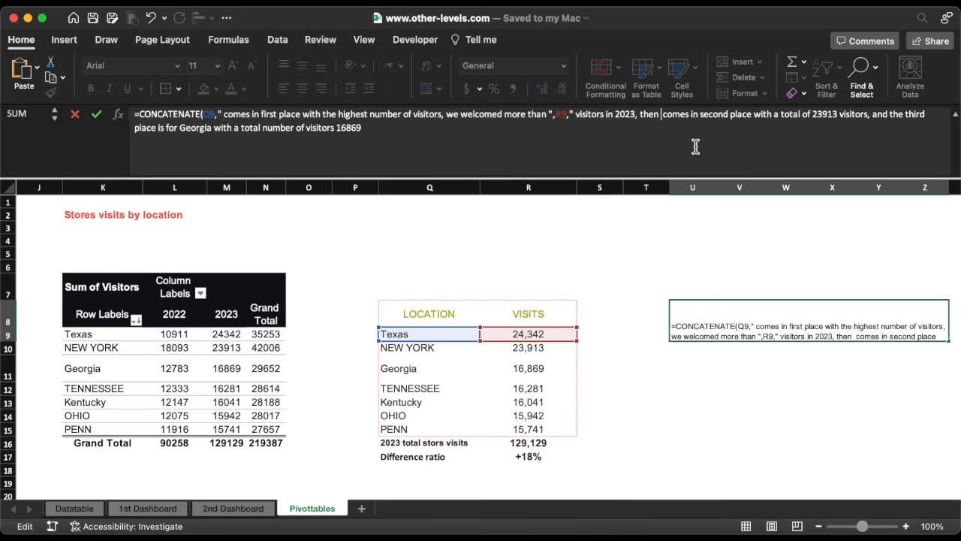
type(",")
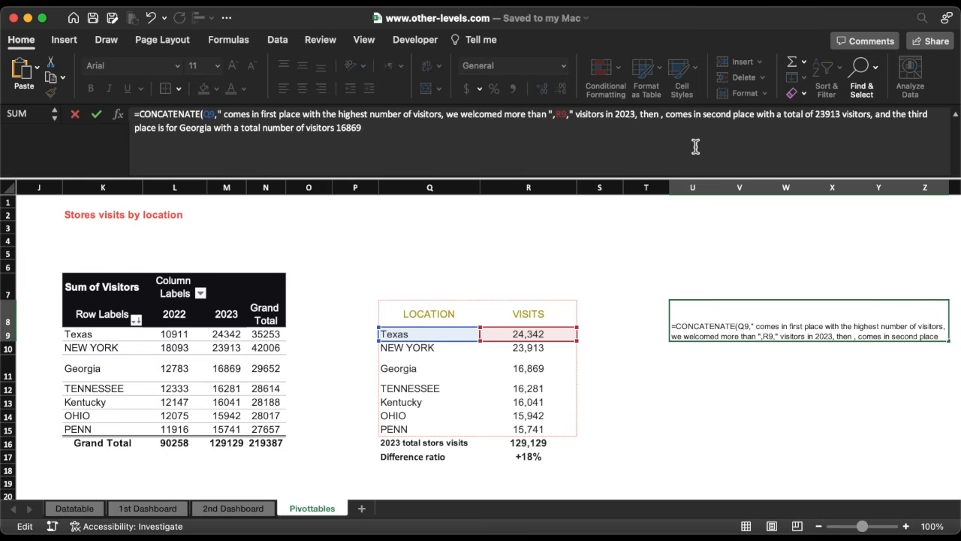
left_click(419, 349)
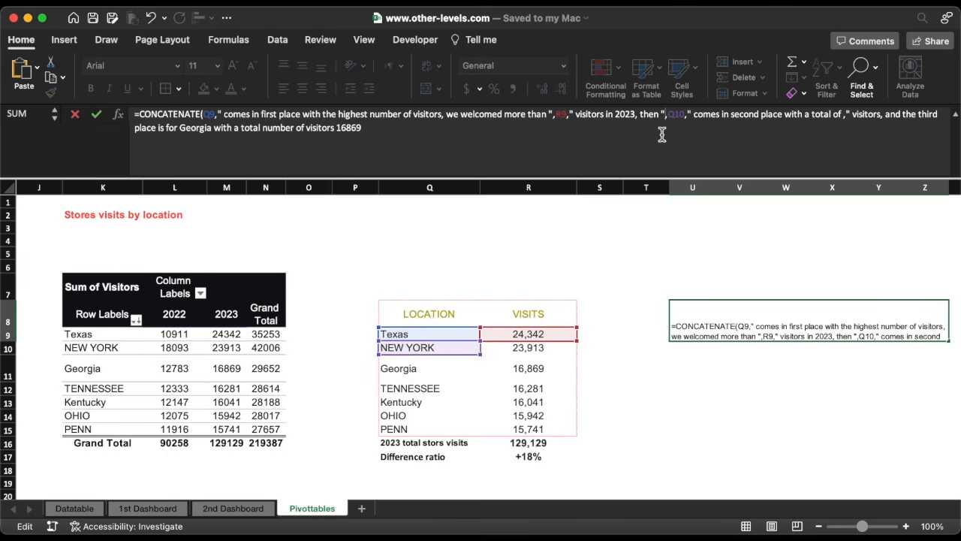
Replace the number 23913 in the formula text with a reference to cell R10.
left_click(849, 114)
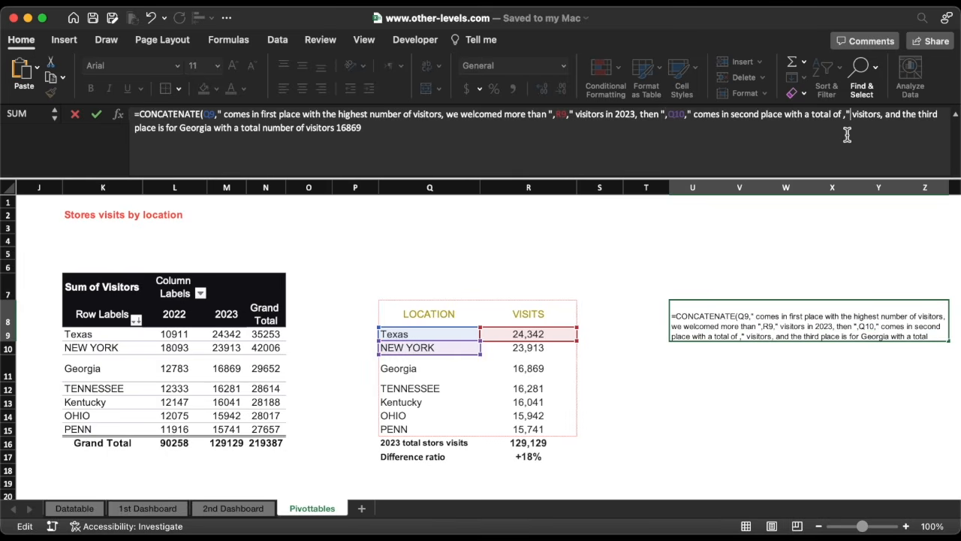
type(",")
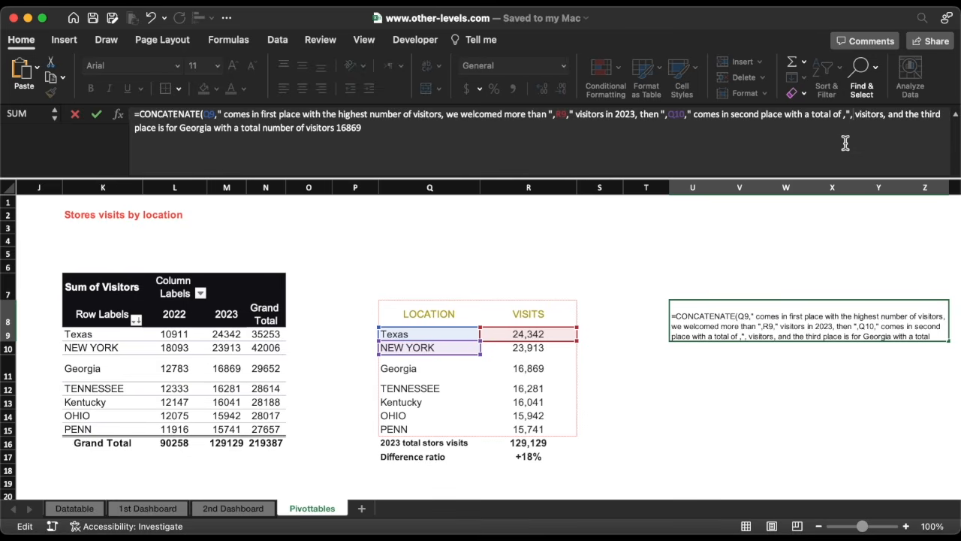
left_click(533, 349)
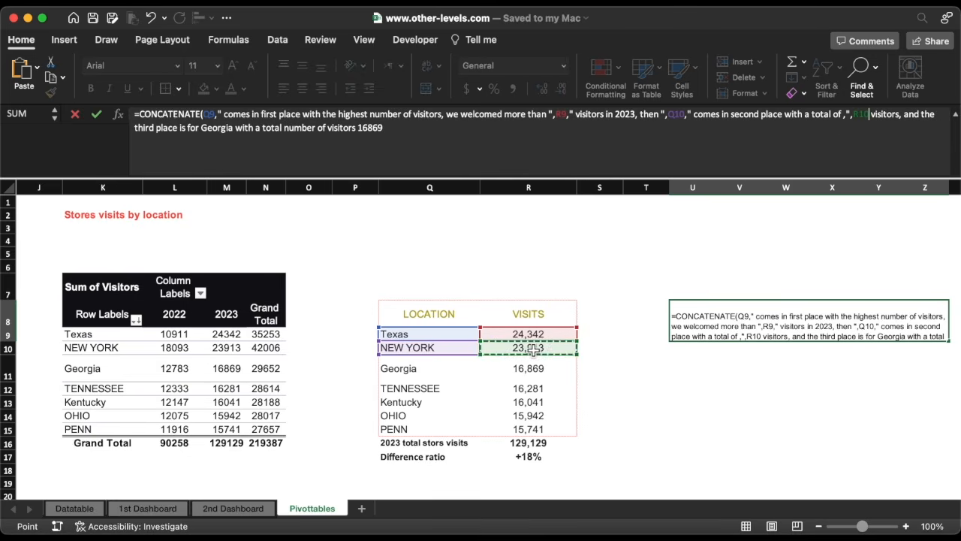
type(",\"")
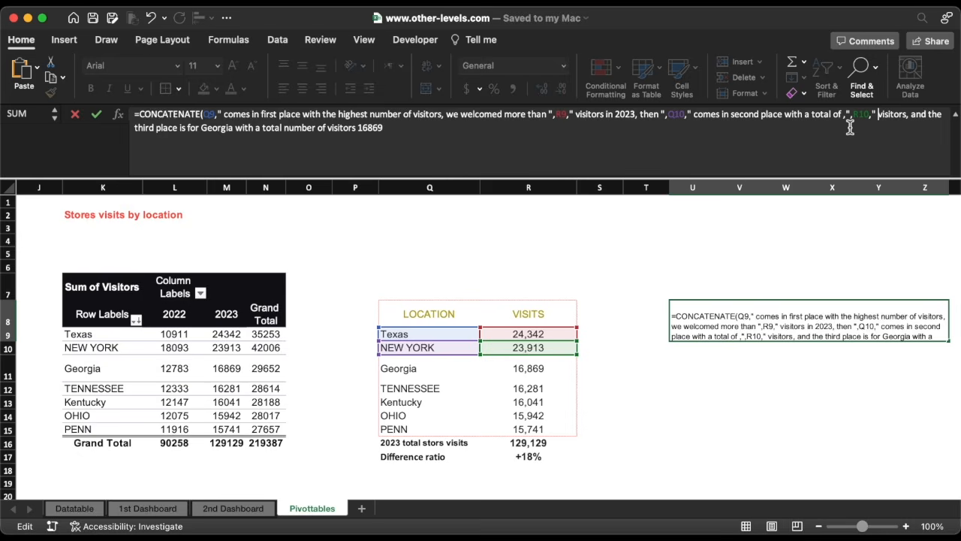
Replace "Georgia with" in the formula text with a reference to cell Q11.
double_click(242, 130)
key("BackSpace")
key("BackSpace")
key("BackSpace")
key("BackSpace")
key("BackSpace")
key("BackSpace")
key("BackSpace")
key("BackSpace")
key("BackSpace")
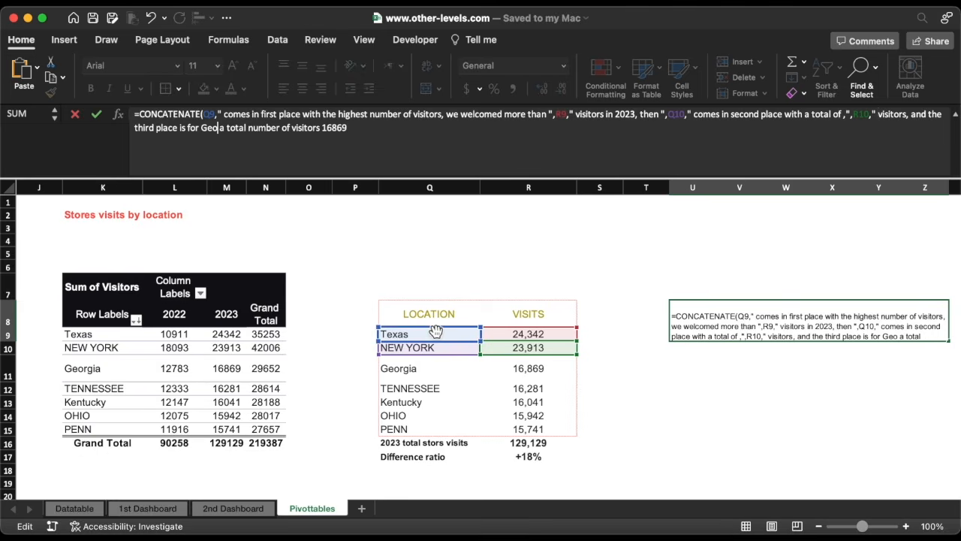
type("\"")
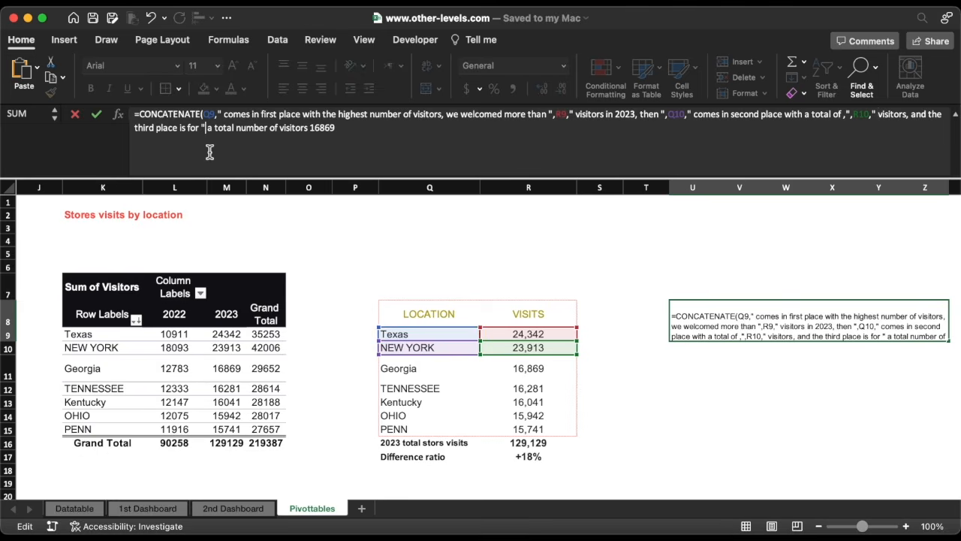
type(",")
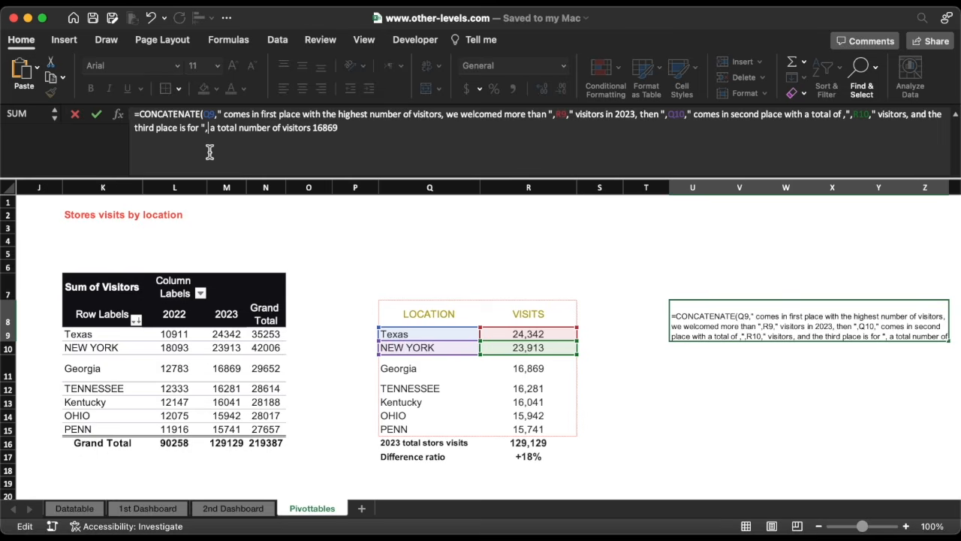
left_click(409, 368)
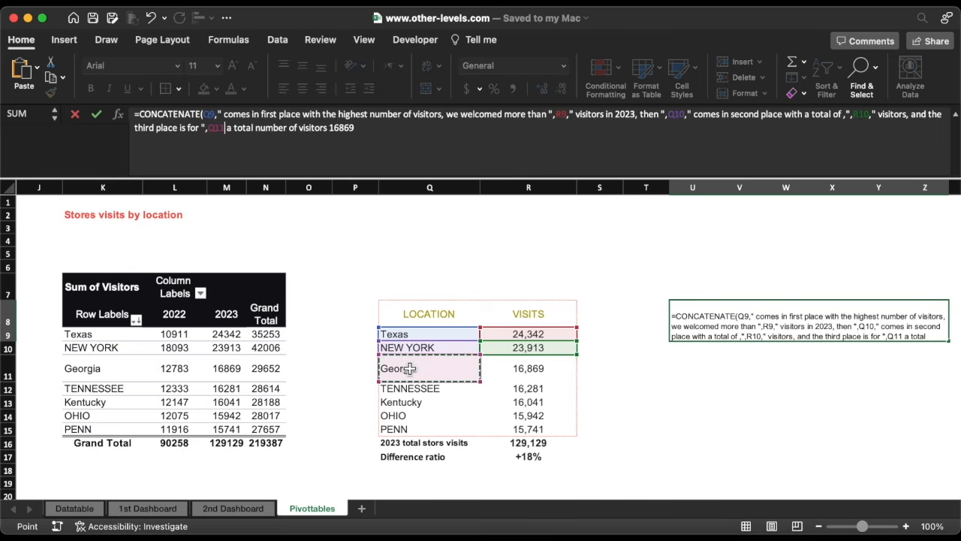
type(",\"")
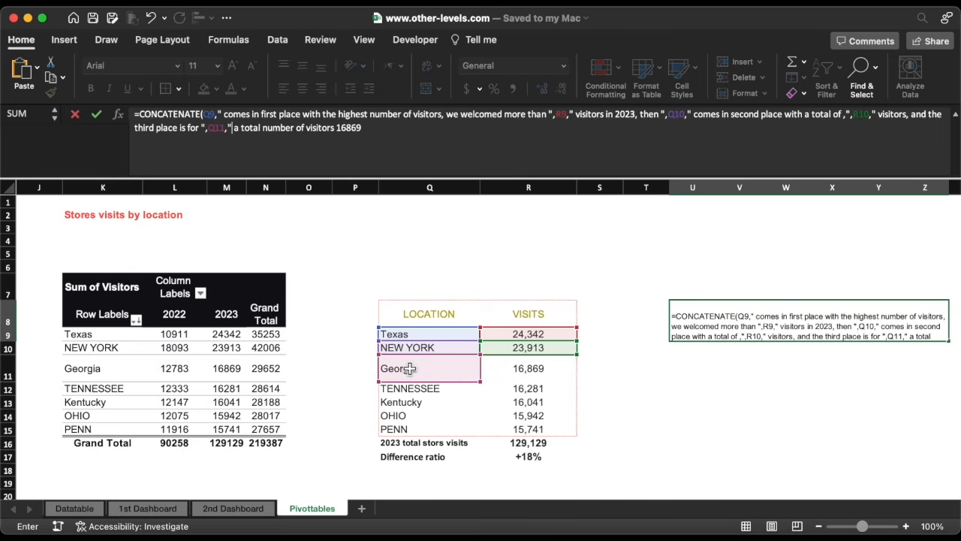
Replace 16869 at the end with a reference to cell R11, close the CONCATENATE parenthesis and confirm the formula.
double_click(356, 129)
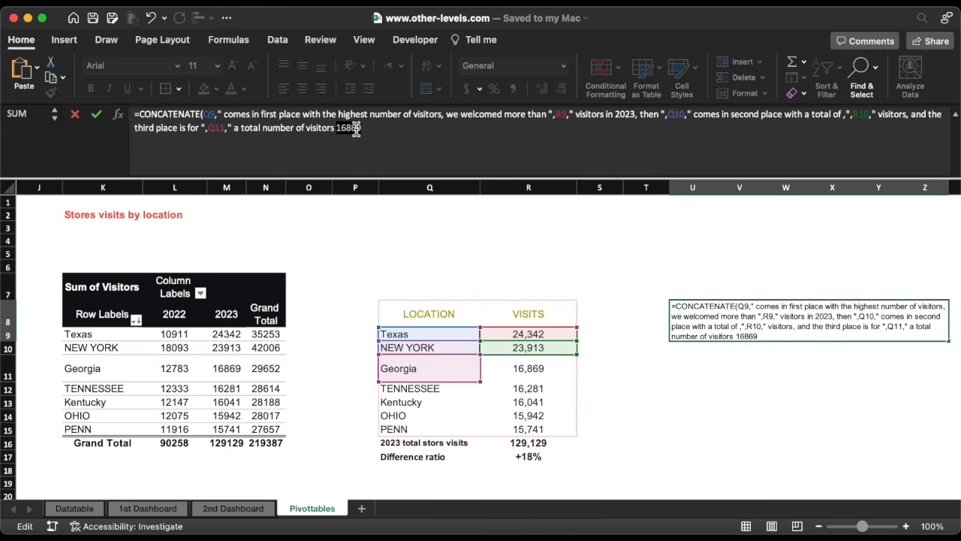
key("BackSpace")
left_click(513, 375)
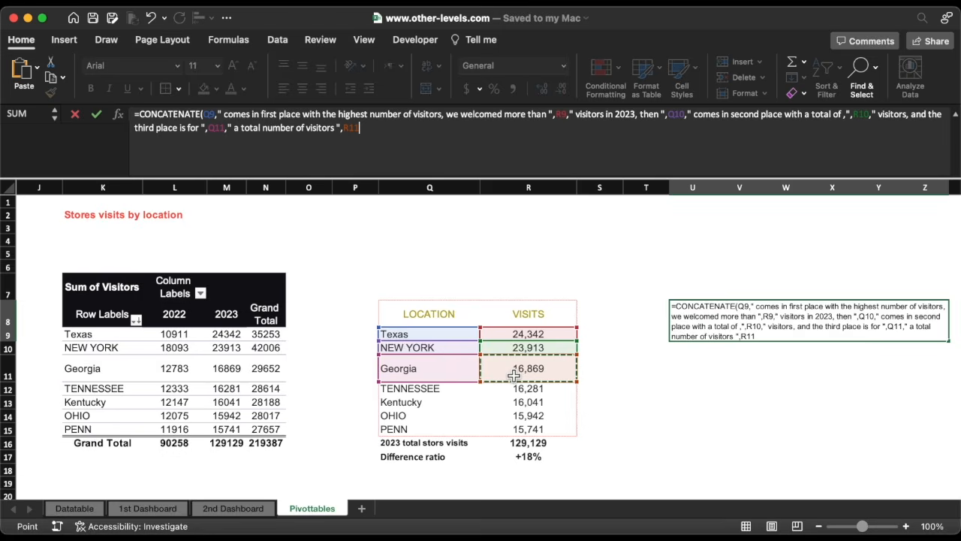
type(")")
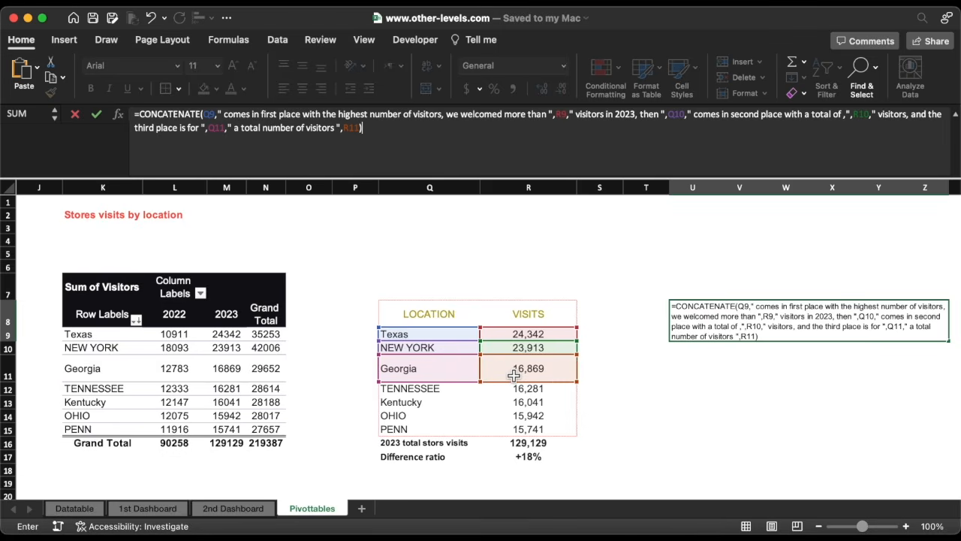
key("Return")
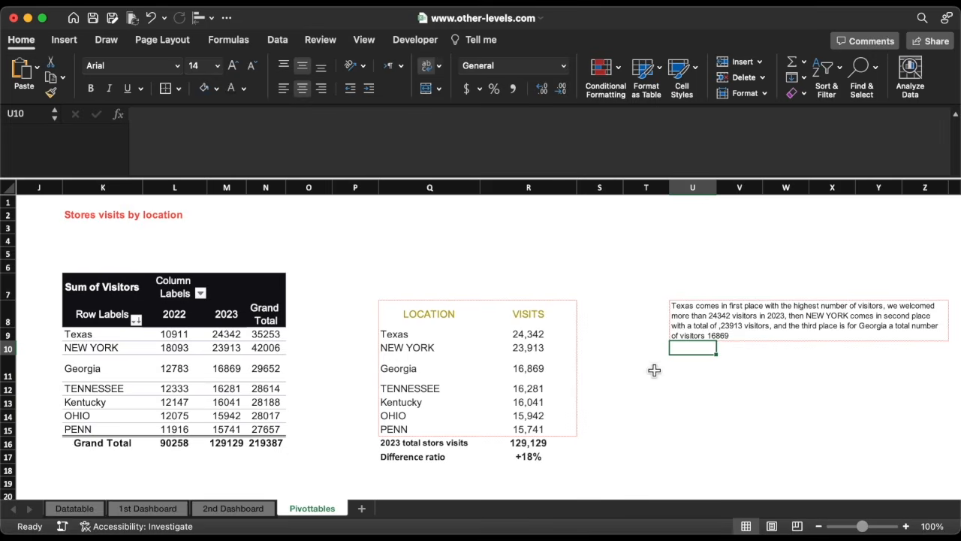
left_click(557, 373)
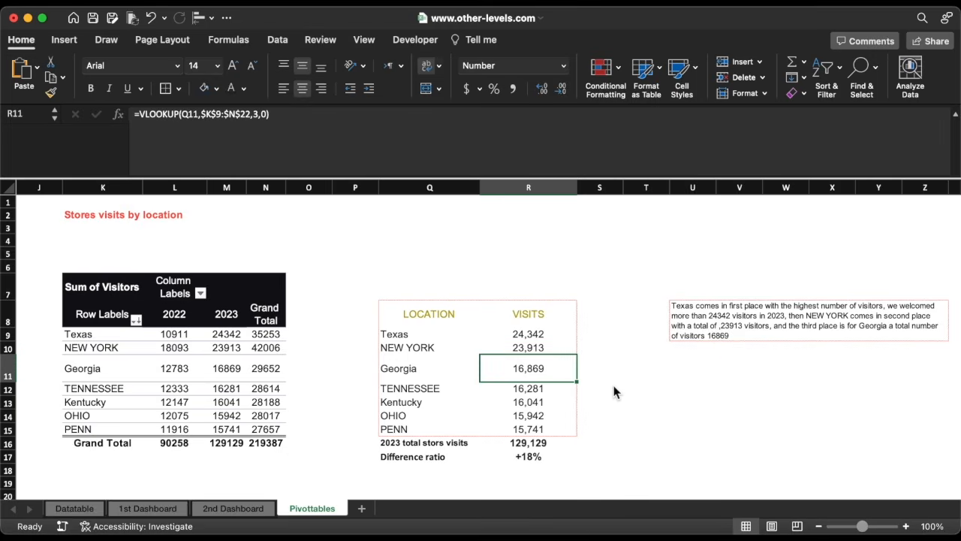
Move the Country slicer on the 1st Dashboard sheet beside the dashboard title and apply a dark slicer style.
left_click(159, 508)
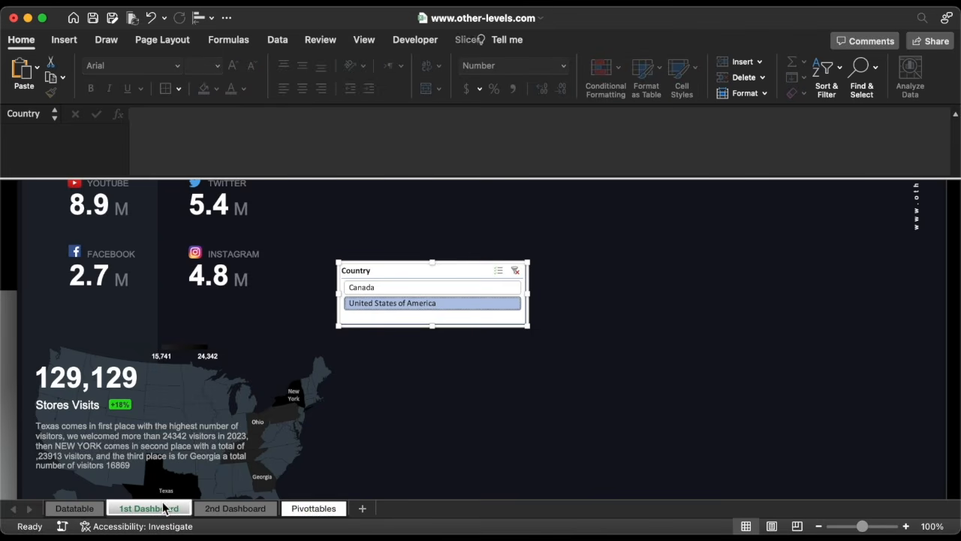
left_click(381, 287)
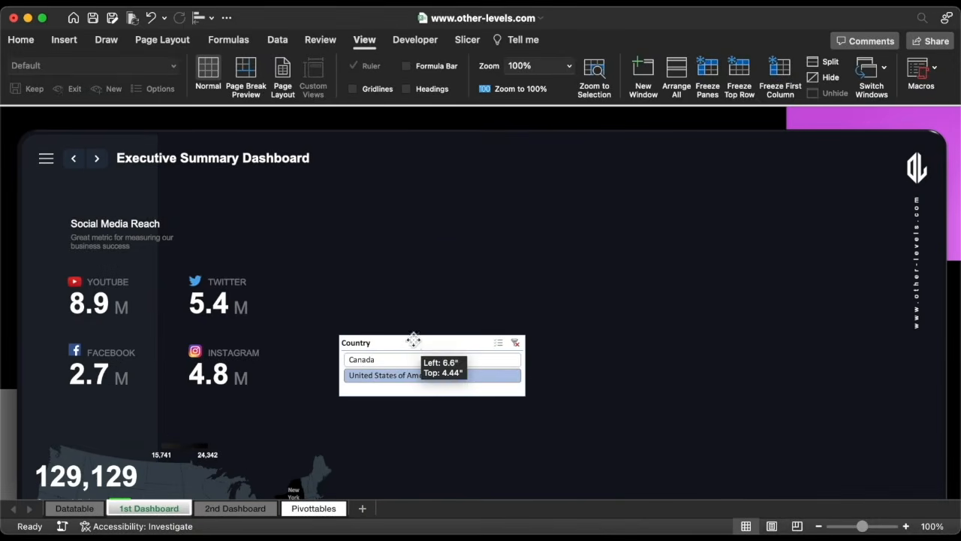
left_click_drag(413, 337, 412, 165)
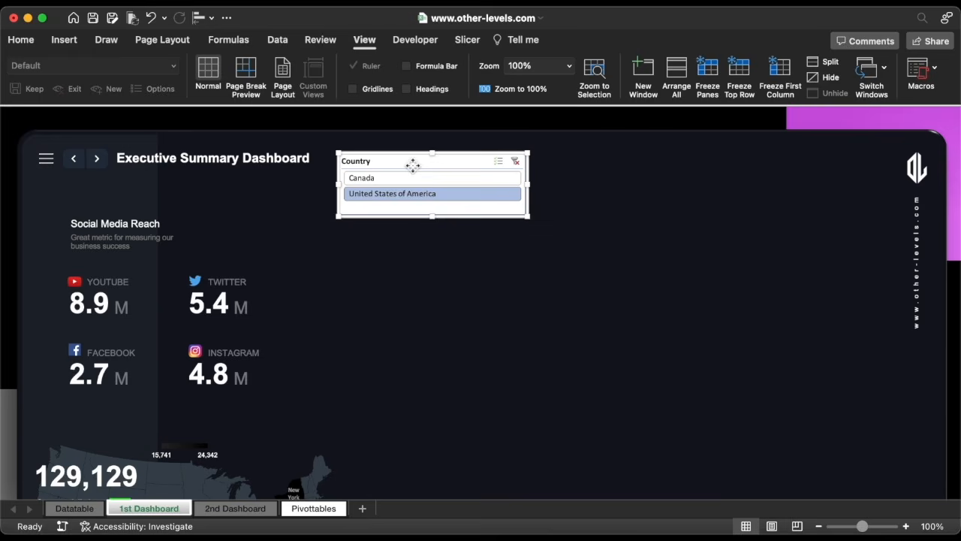
left_click(469, 39)
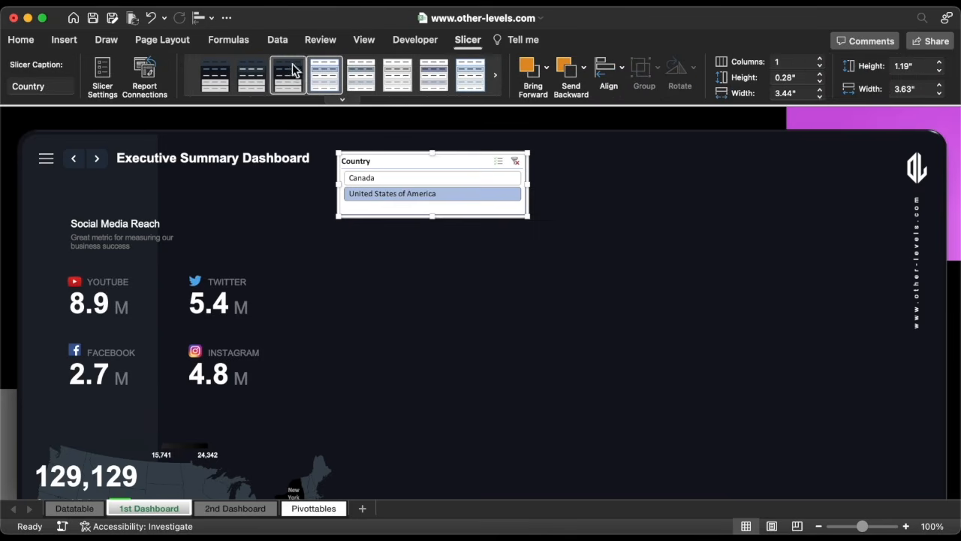
left_click(222, 75)
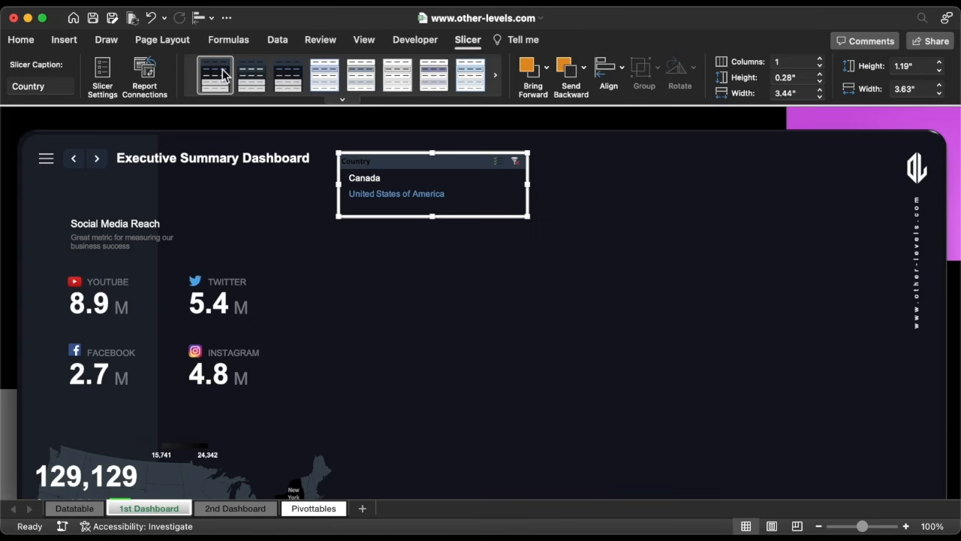
Hide the slicer header, lay its items out in 2 columns, and resize it to about 4.49 in by 0.57 in.
right_click(427, 173)
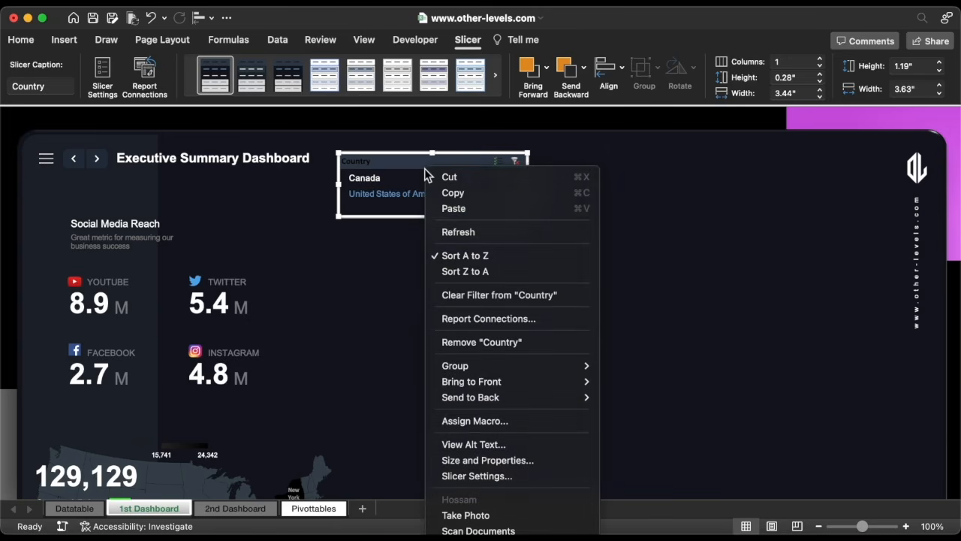
left_click(493, 476)
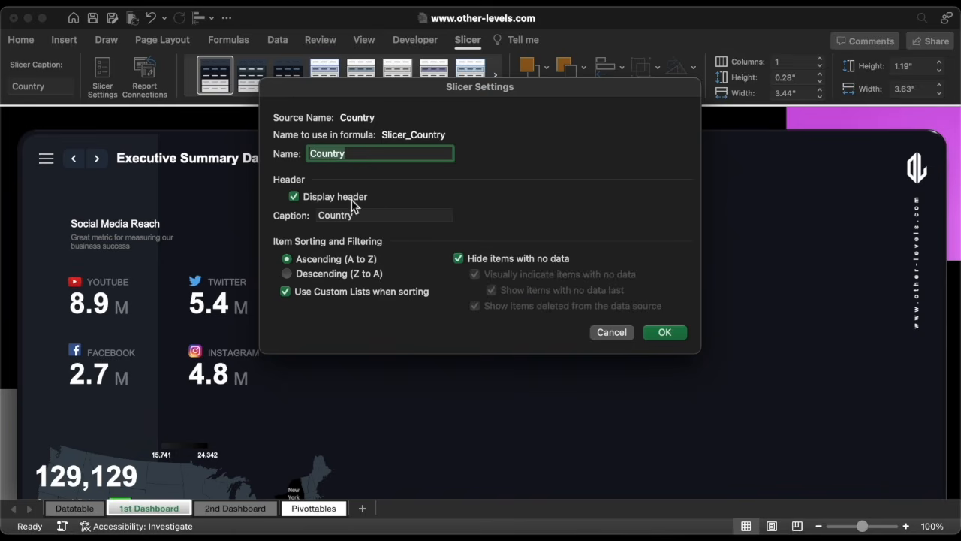
left_click(664, 332)
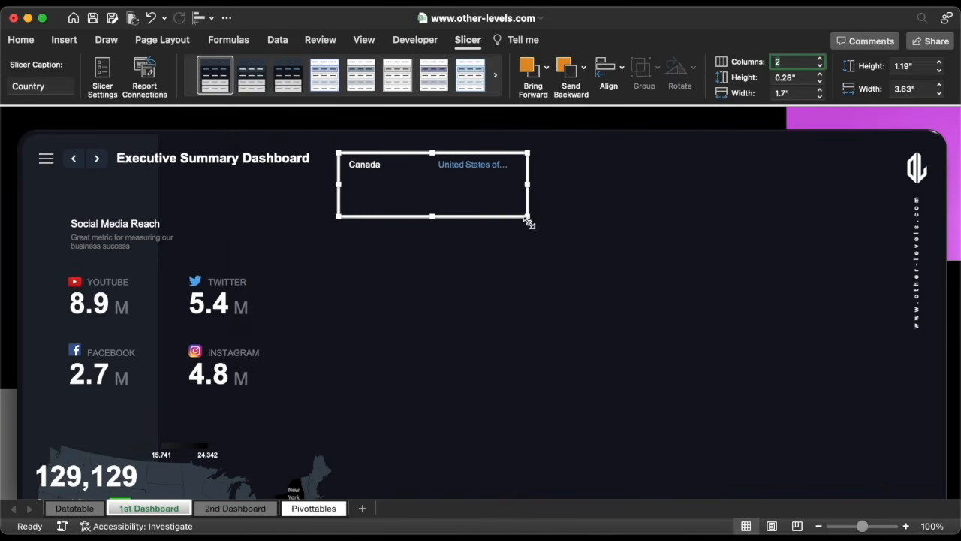
left_click_drag(528, 218, 573, 185)
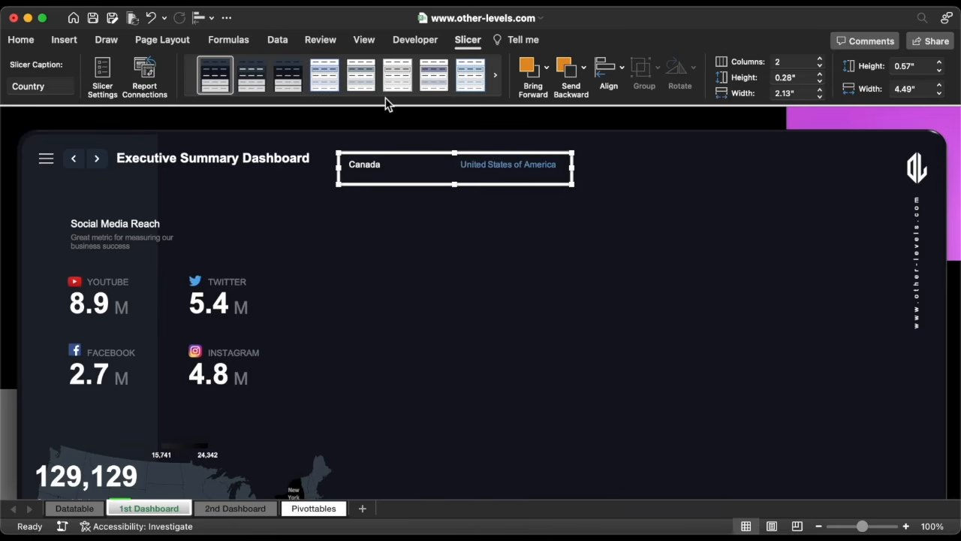
Sort the slicer items Z to A and move the slicer next to the Executive Summary Dashboard title.
left_click(288, 42)
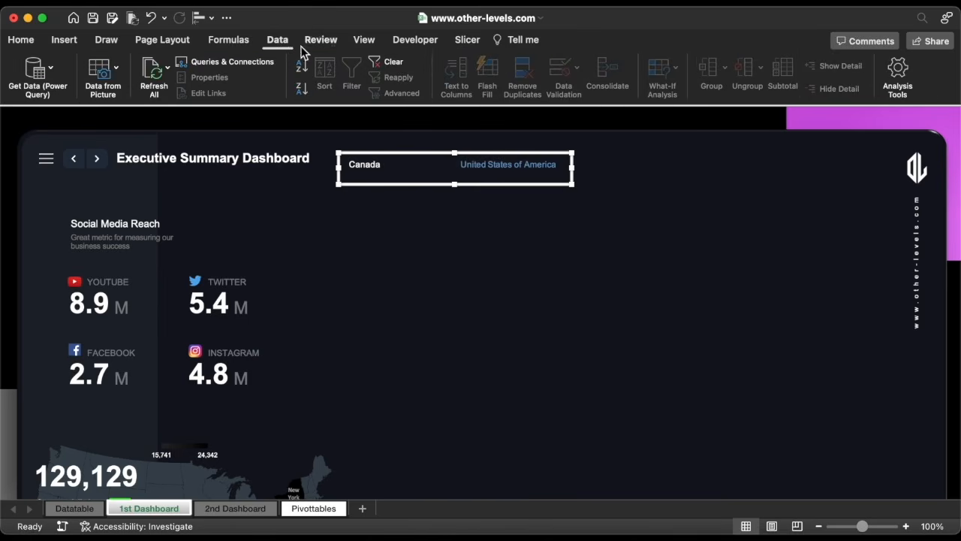
left_click(303, 87)
left_click_drag(455, 184, 487, 176)
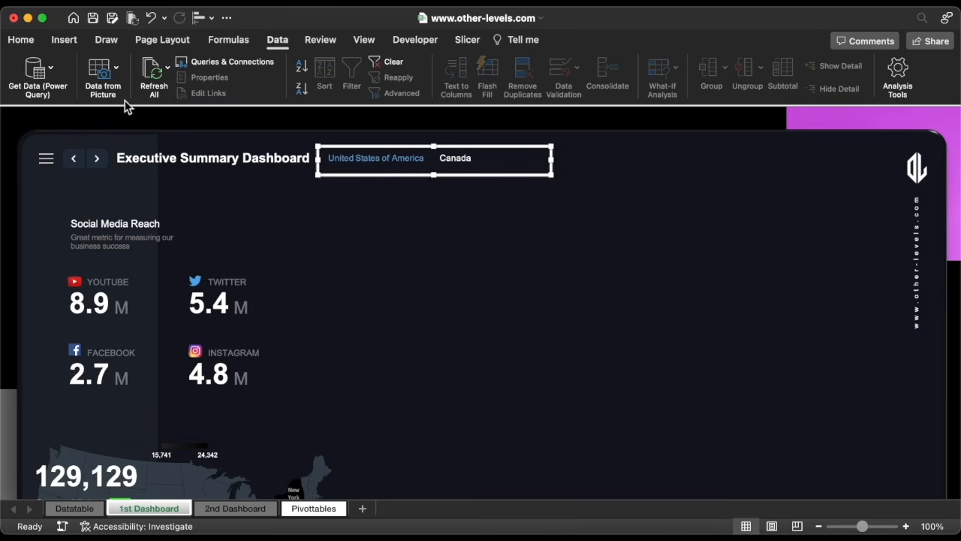
Insert a line shape and draw a short vertical line about 0.25 in long below the slicer.
left_click(65, 42)
left_click(223, 72)
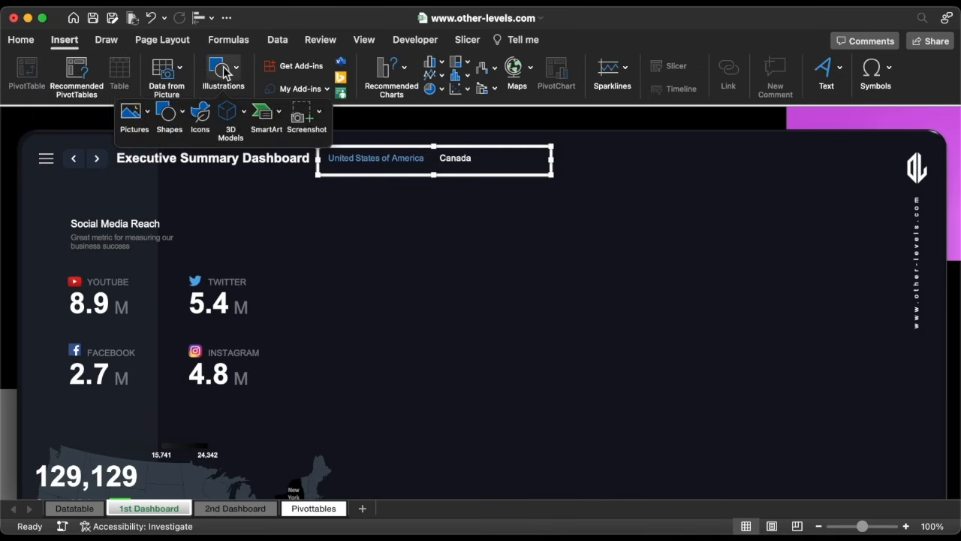
left_click(165, 114)
left_click(215, 158)
left_click_drag(331, 192, 329, 206)
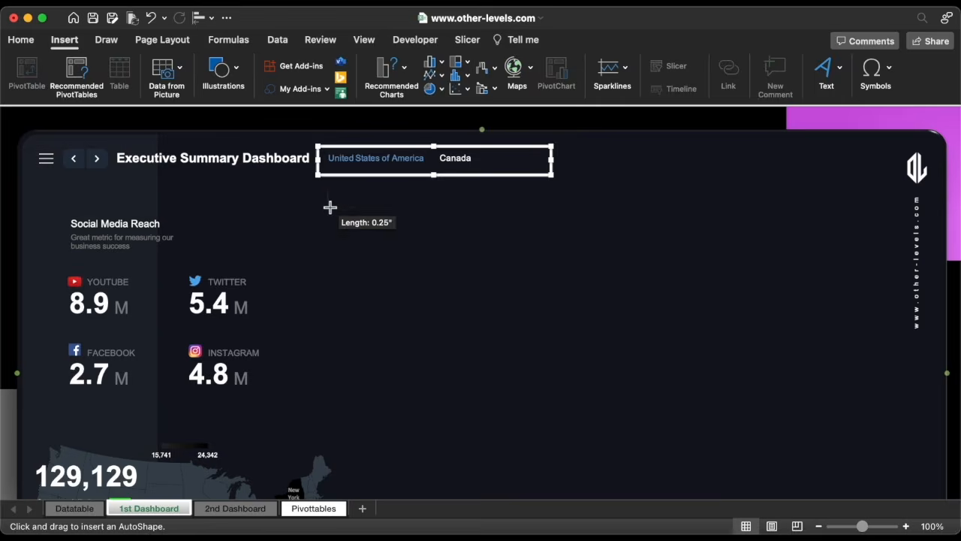
Format the line with a 1.25 pt width and a new colour, shorten it to 0.2 in, and nudge it upward.
left_click(917, 84)
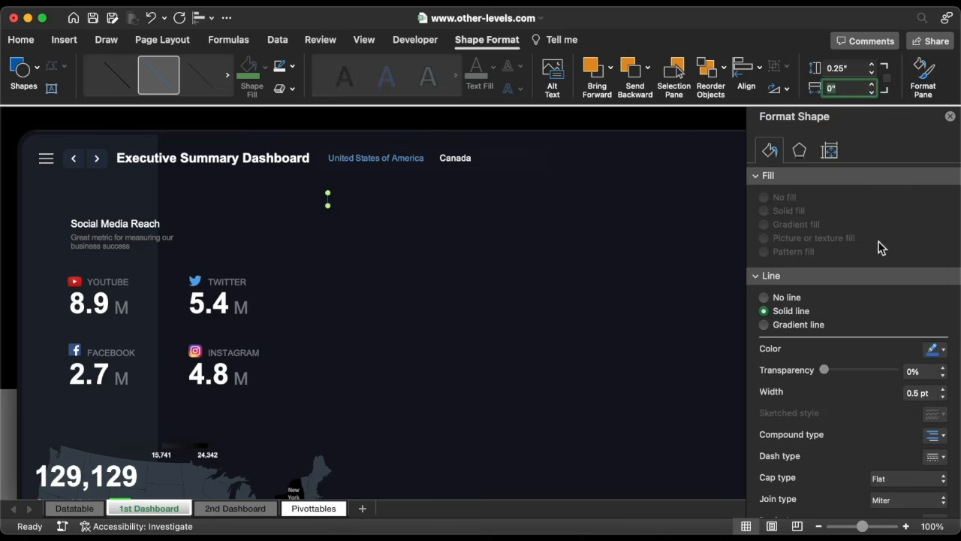
left_click(943, 389)
left_click(943, 390)
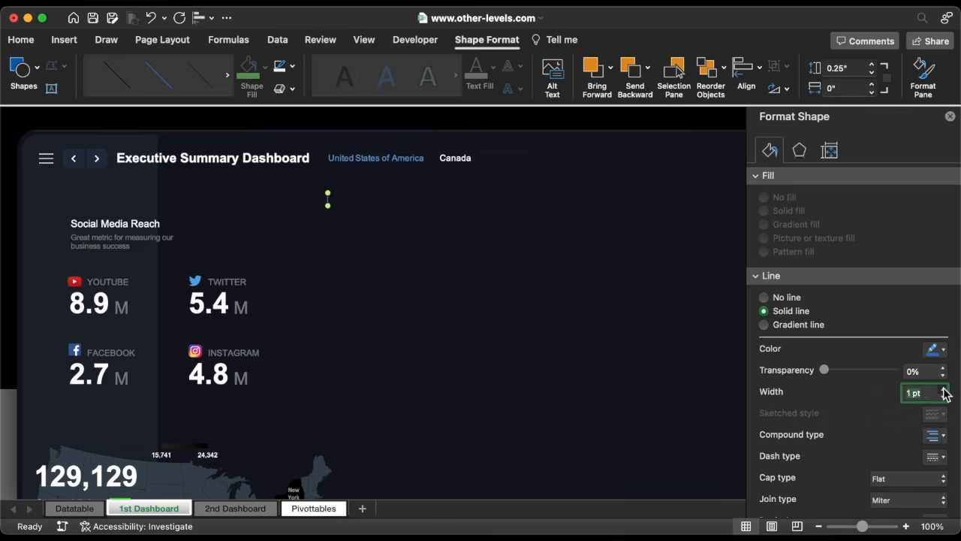
left_click(942, 350)
left_click(831, 388)
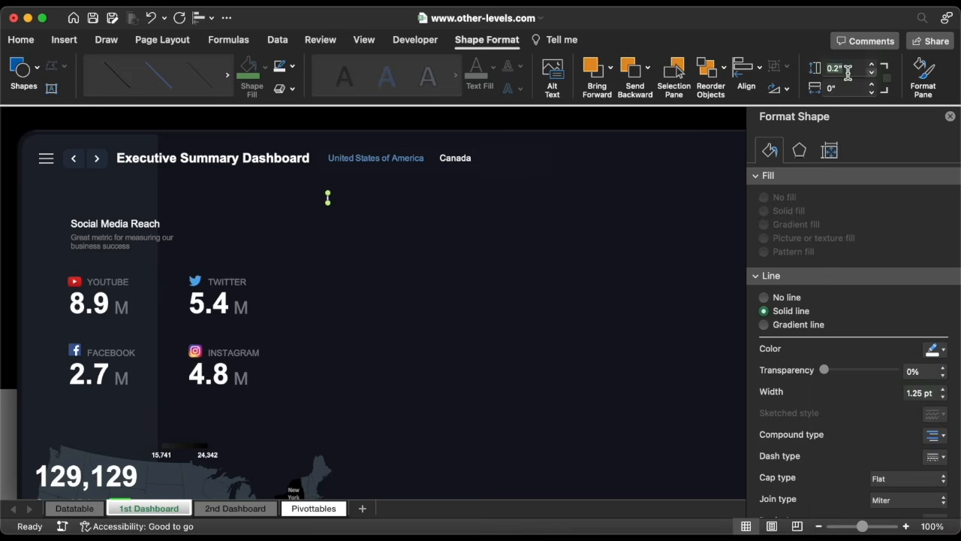
left_click(330, 199)
key("Up")
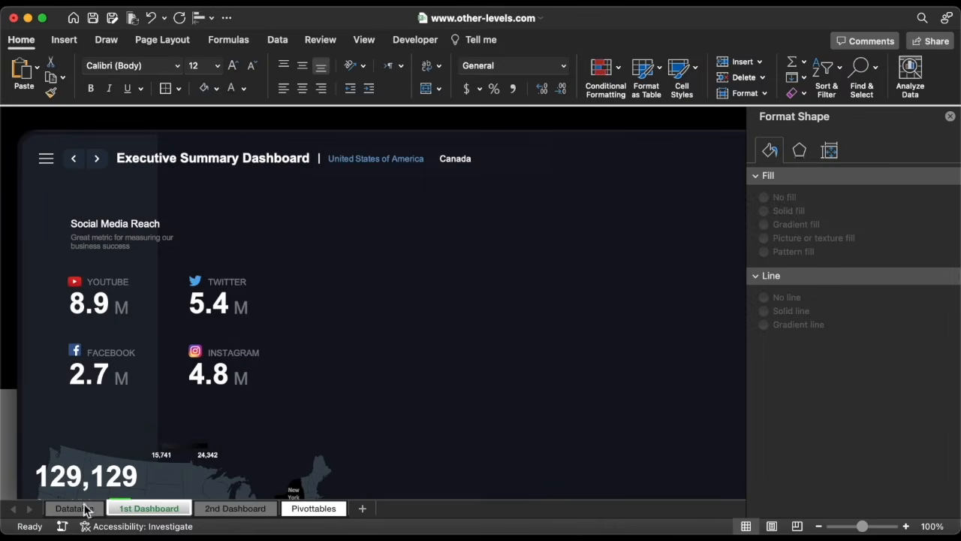
Examine the Sales column on the Datatable sheet.
left_click(75, 509)
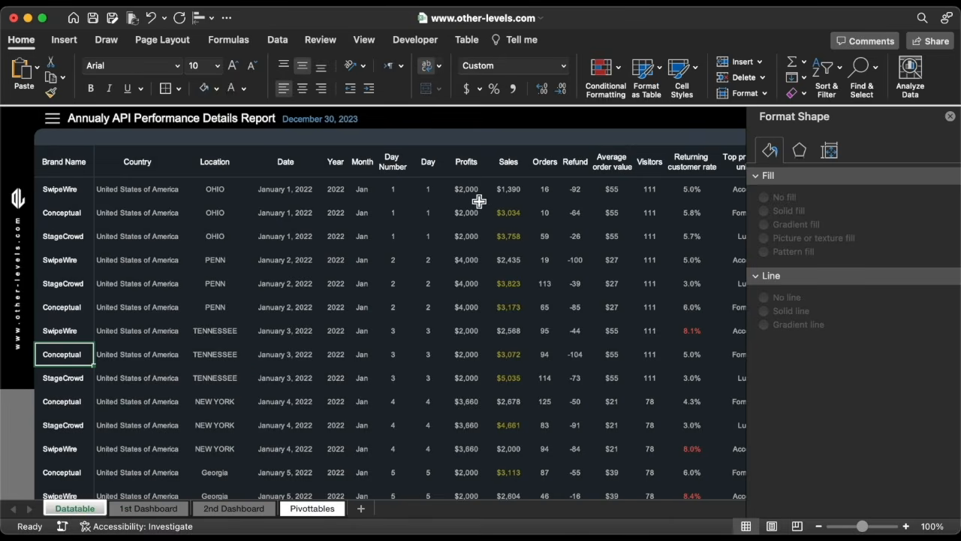
left_click_drag(504, 191, 501, 369)
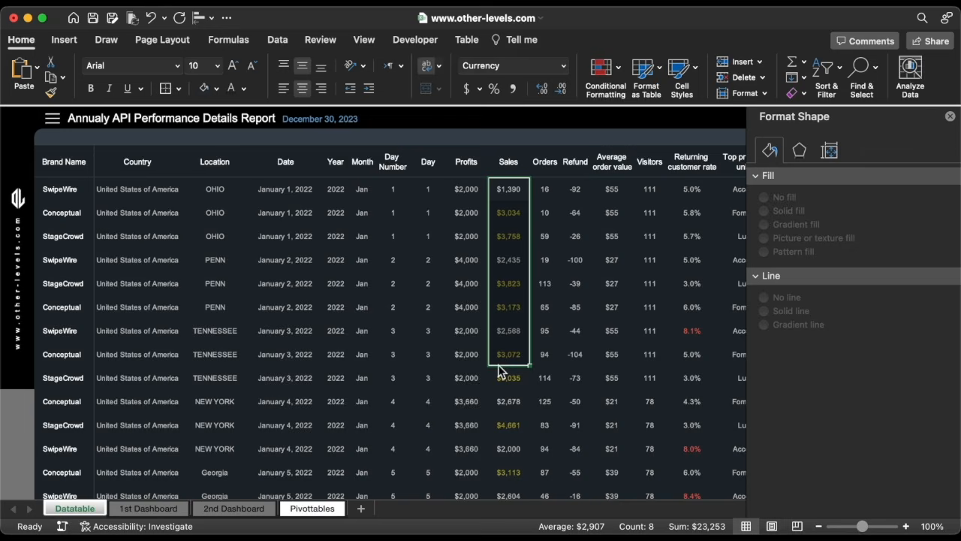
left_click(503, 385)
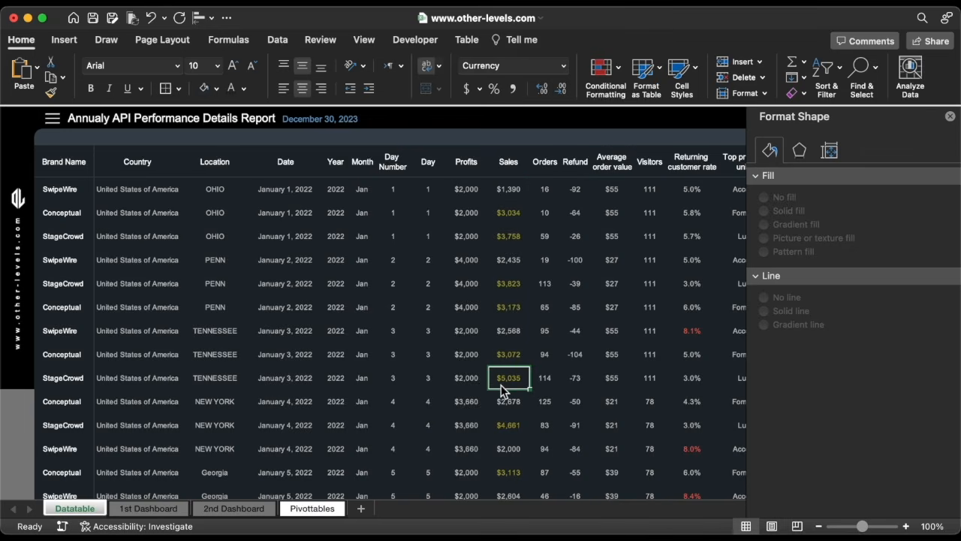
Copy columns I to N holding the visitors pivot table on the Pivottables sheet and paste them at column AB.
left_click(316, 508)
scroll(353, 383, "left", 2)
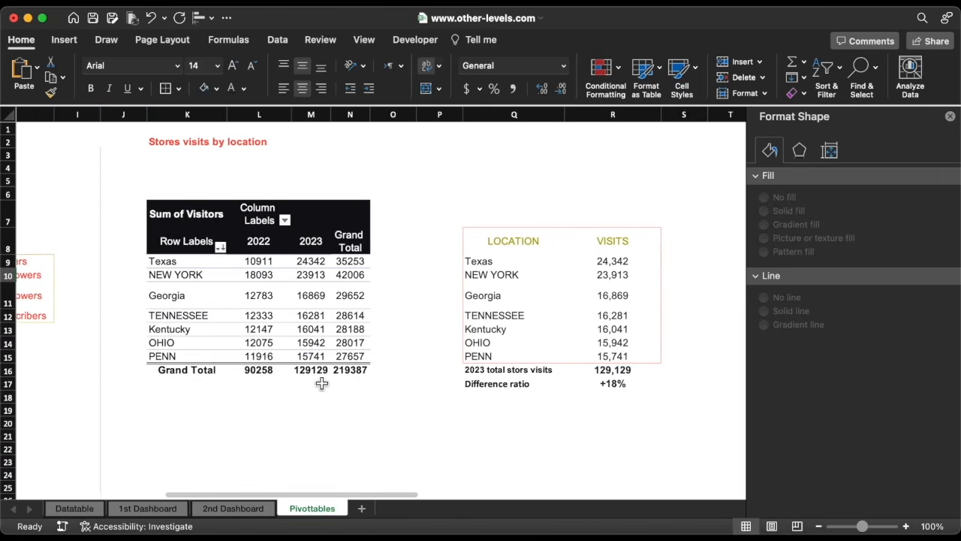
left_click_drag(78, 114, 342, 123)
key("super+c")
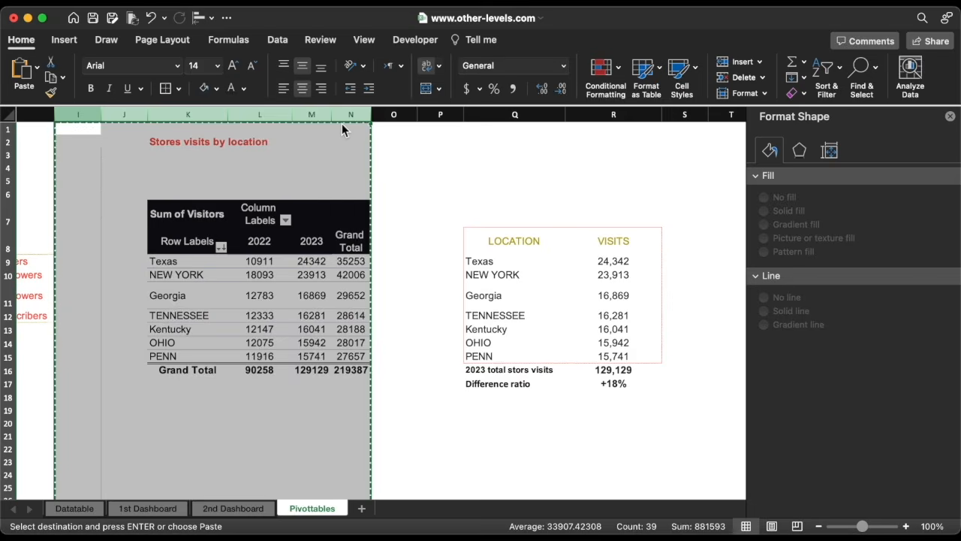
scroll(342, 123, "right", 10)
scroll(341, 123, "right", 3)
left_click(120, 114)
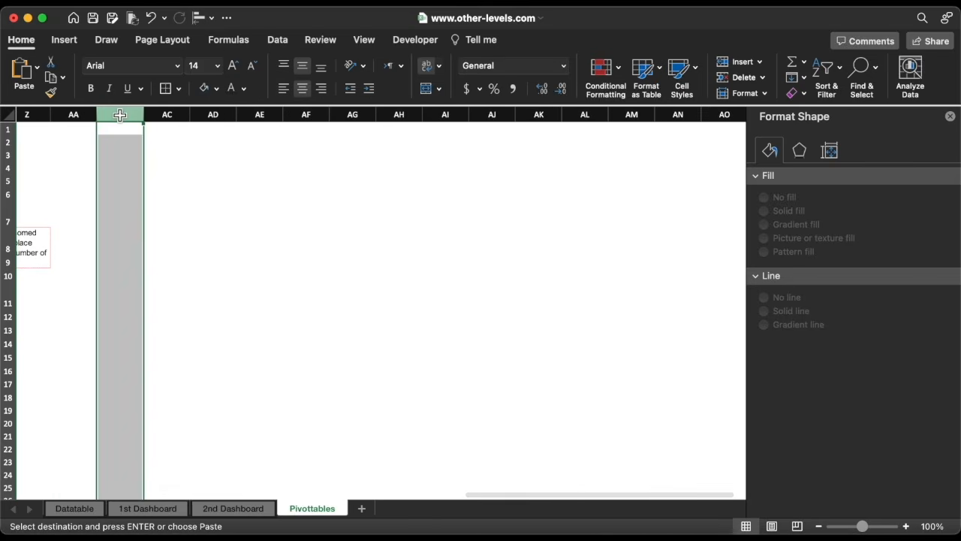
key("super+v")
Open the pasted pivot table's field list and remove the Year, Location and Sum of Visitors fields.
scroll(248, 172, "right", 3)
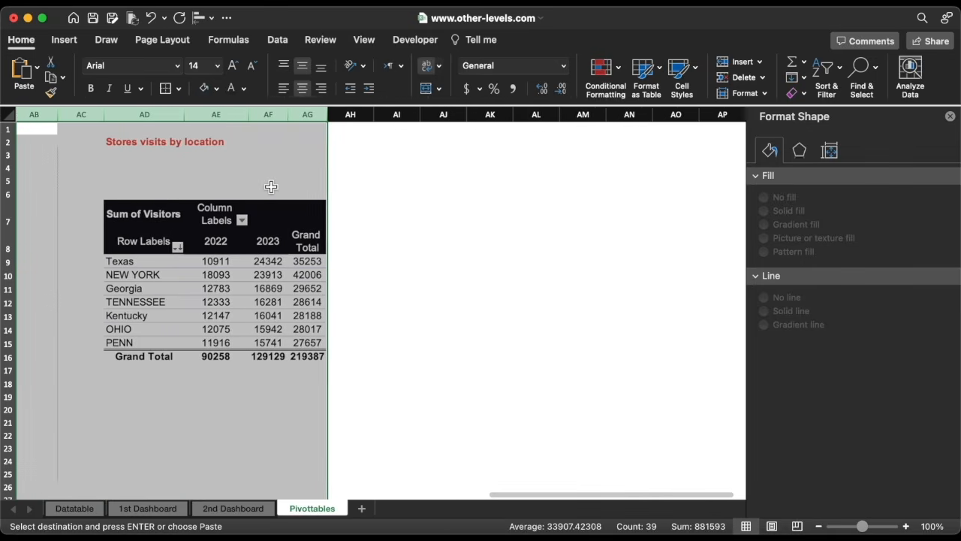
left_click(213, 248)
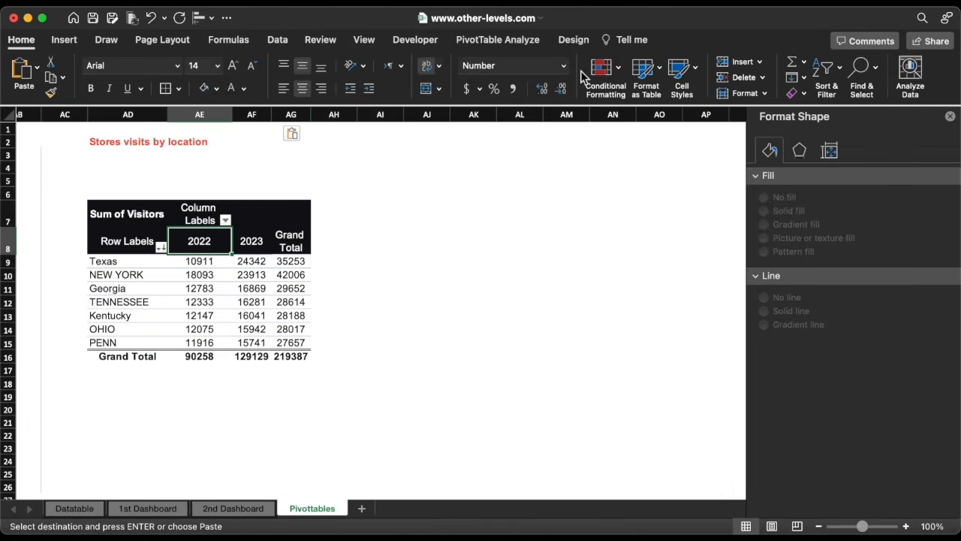
left_click(869, 71)
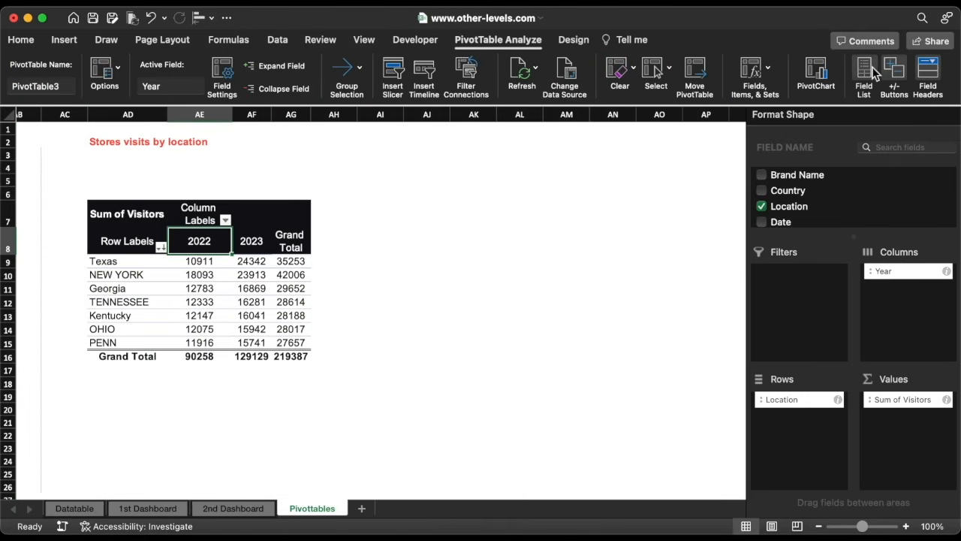
left_click_drag(886, 276, 673, 279)
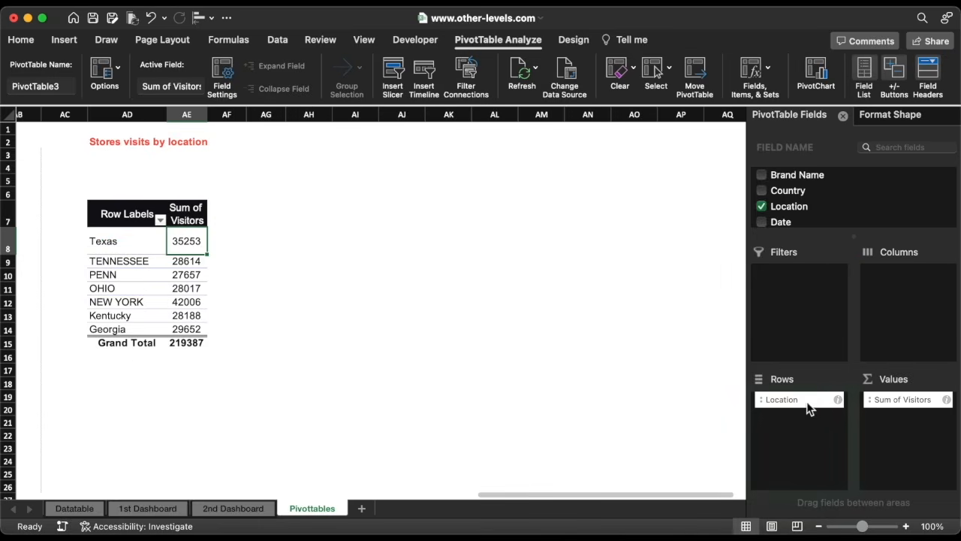
left_click_drag(809, 408, 689, 375)
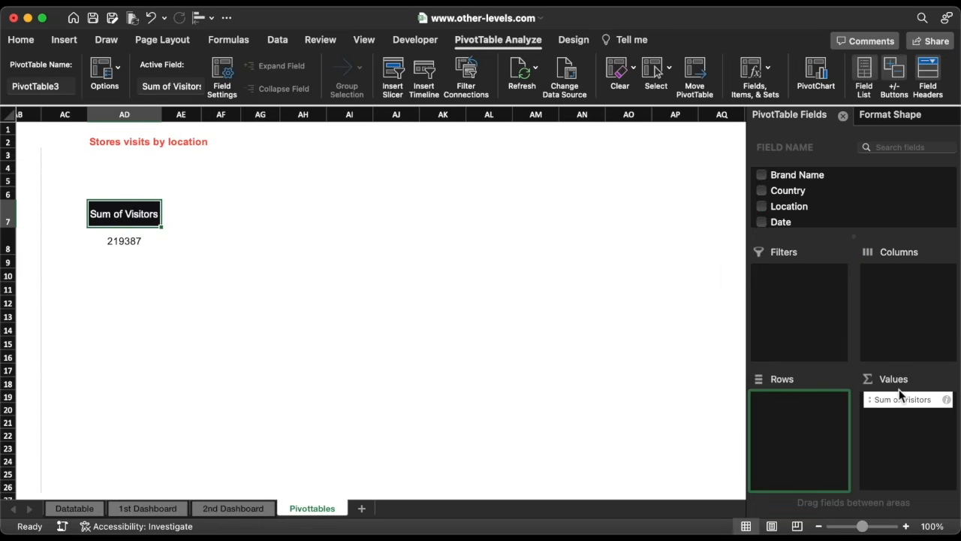
left_click_drag(901, 399, 667, 348)
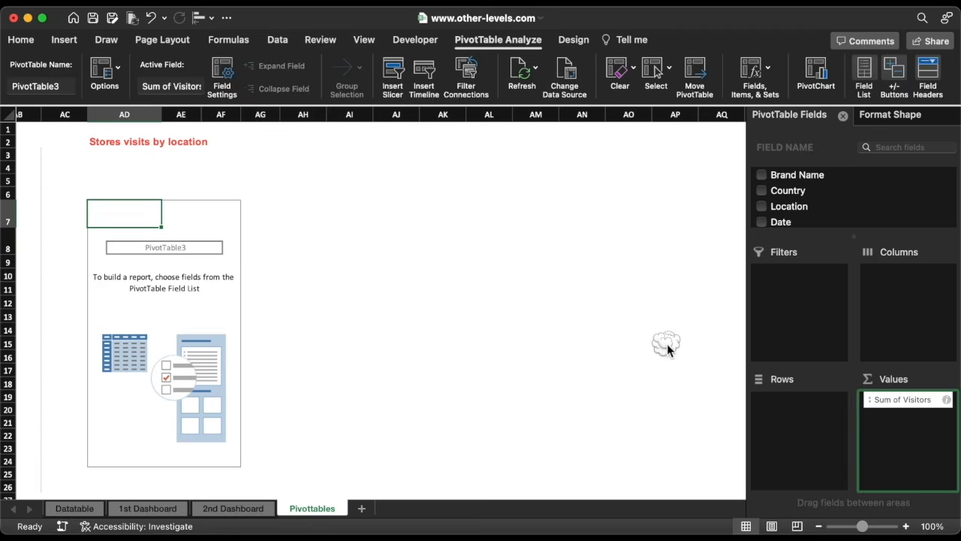
Rename the pasted section title to Sales by Brand.
left_click(121, 145)
type("Sales by B")
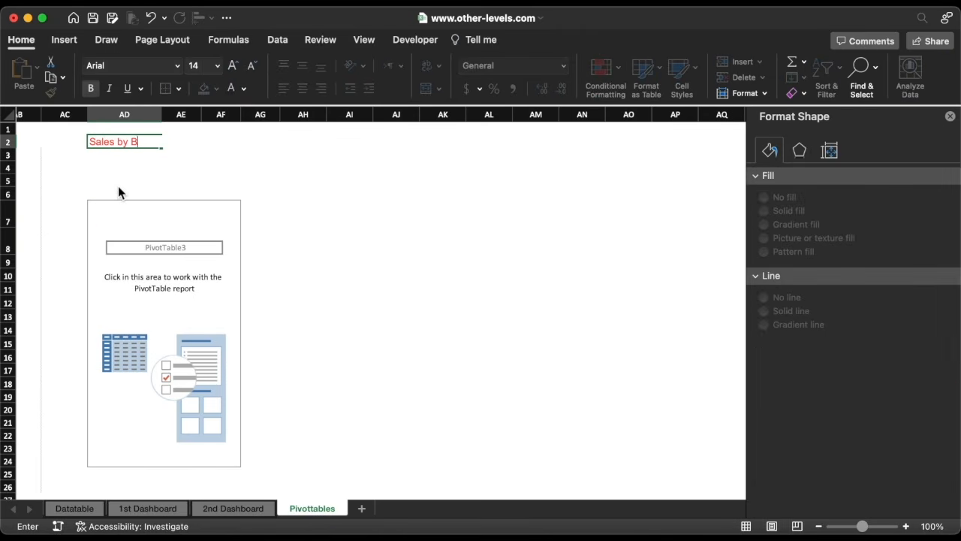
type("rand")
key("Return")
Add Brand Name to the new pivot table's columns and Year to its filters.
left_click(115, 209)
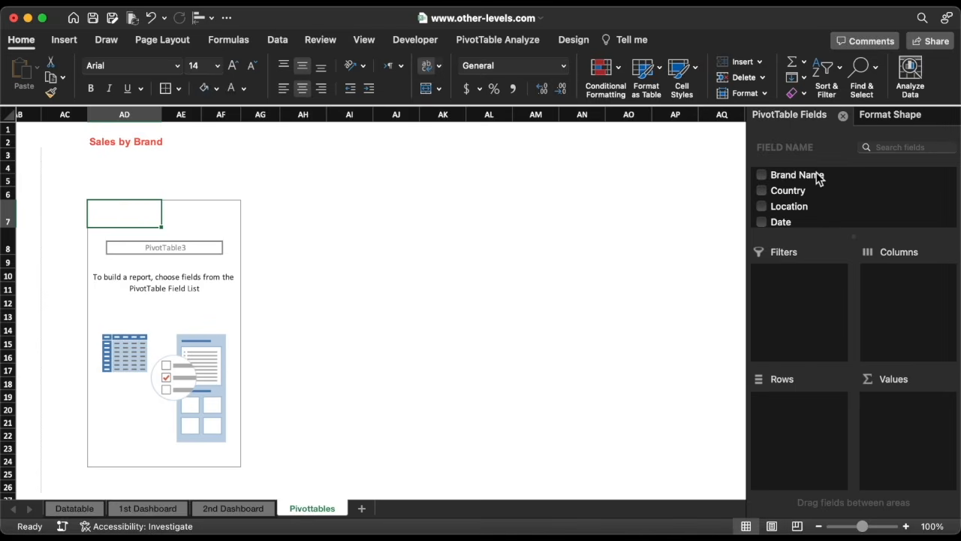
left_click_drag(819, 178, 901, 307)
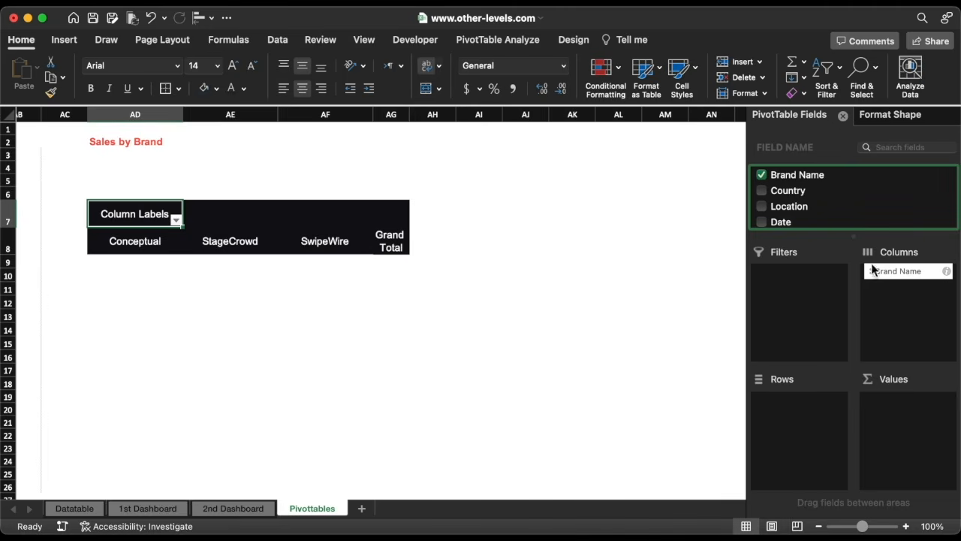
scroll(822, 200, "down", 4)
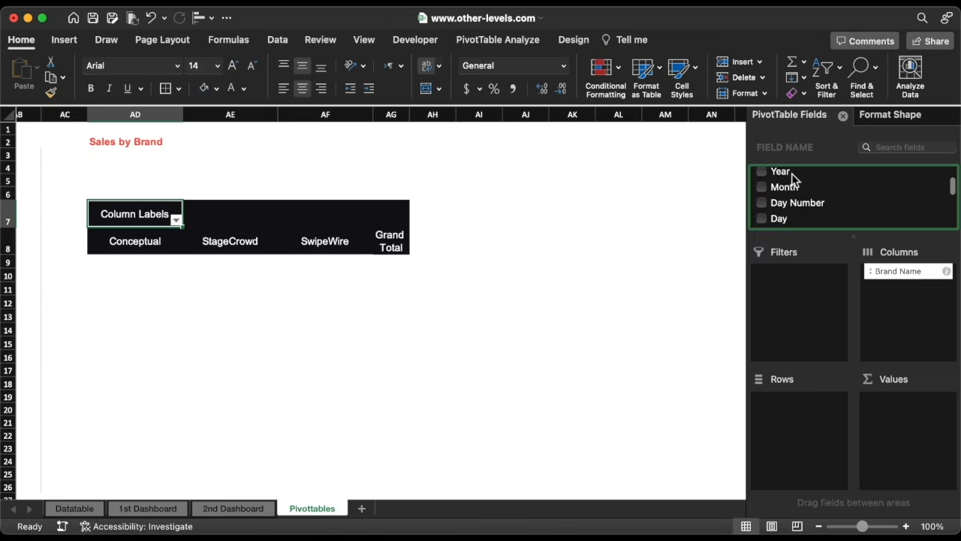
left_click_drag(783, 175, 804, 298)
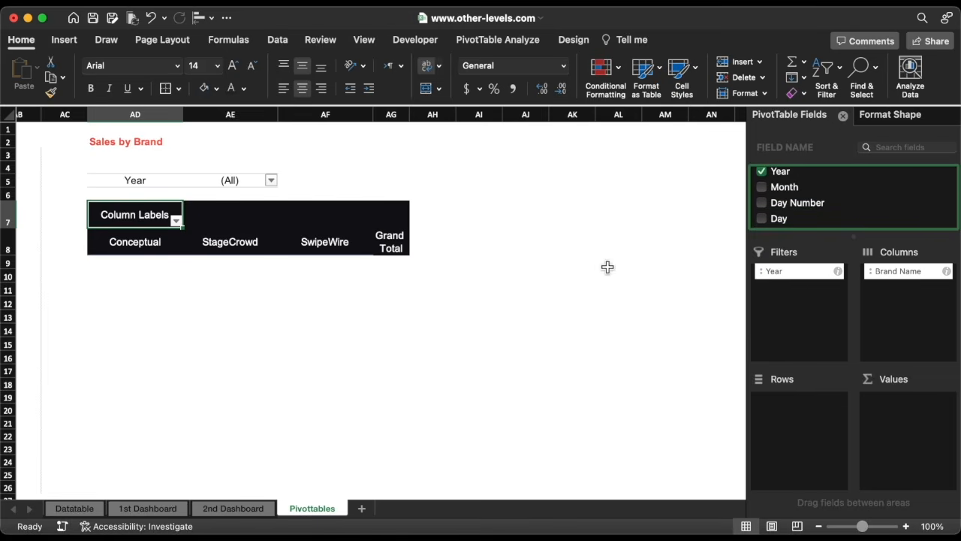
Filter the new pivot table's Year field to show only 2023.
left_click(270, 181)
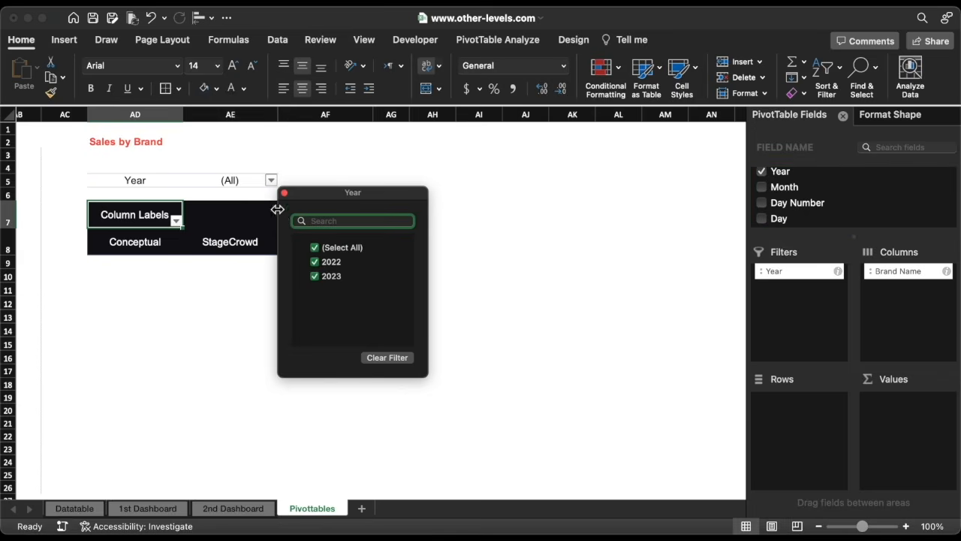
left_click(315, 261)
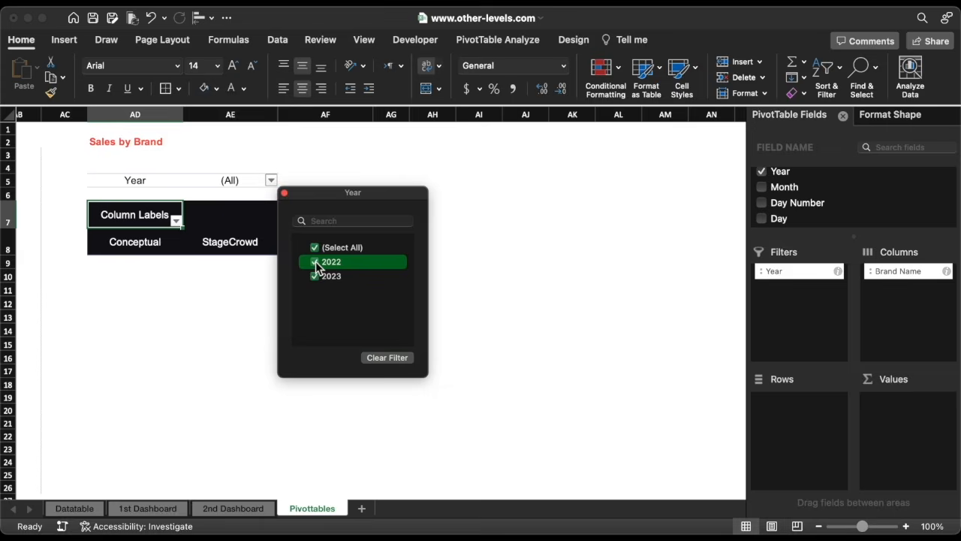
left_click(284, 195)
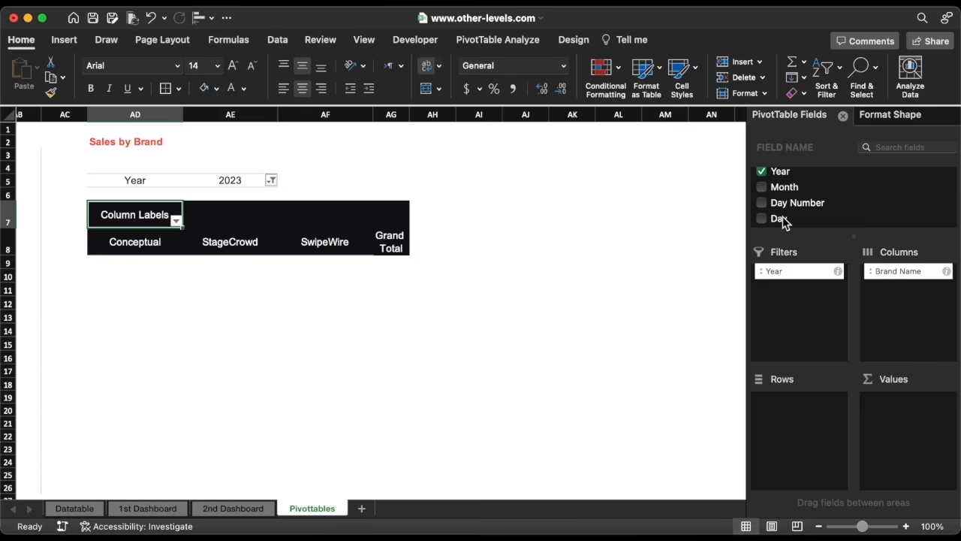
Add Day to the pivot table's rows and Sales to its values.
left_click_drag(779, 217, 789, 419)
scroll(800, 199, "down", 4)
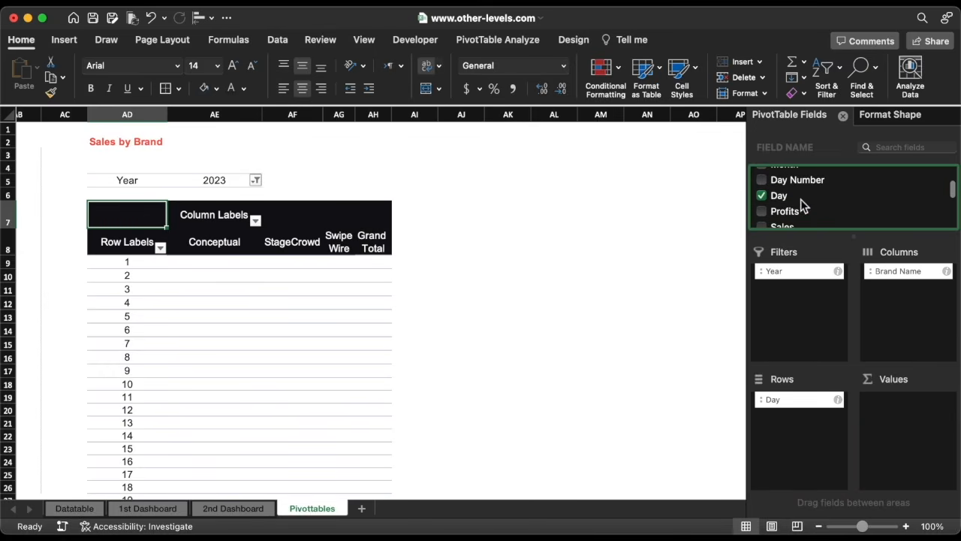
left_click_drag(786, 202, 899, 418)
scroll(398, 358, "down", 10)
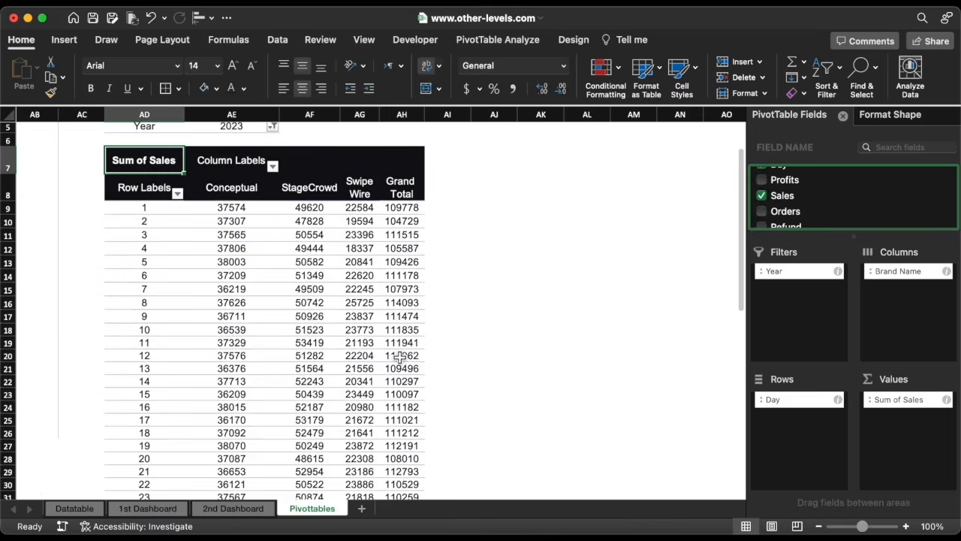
scroll(399, 358, "up", 10)
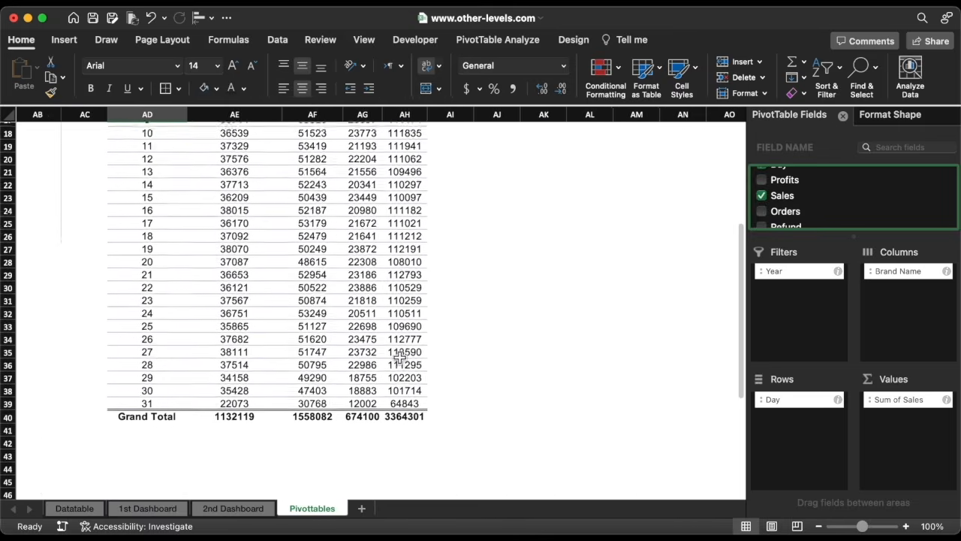
scroll(399, 357, "right", 1)
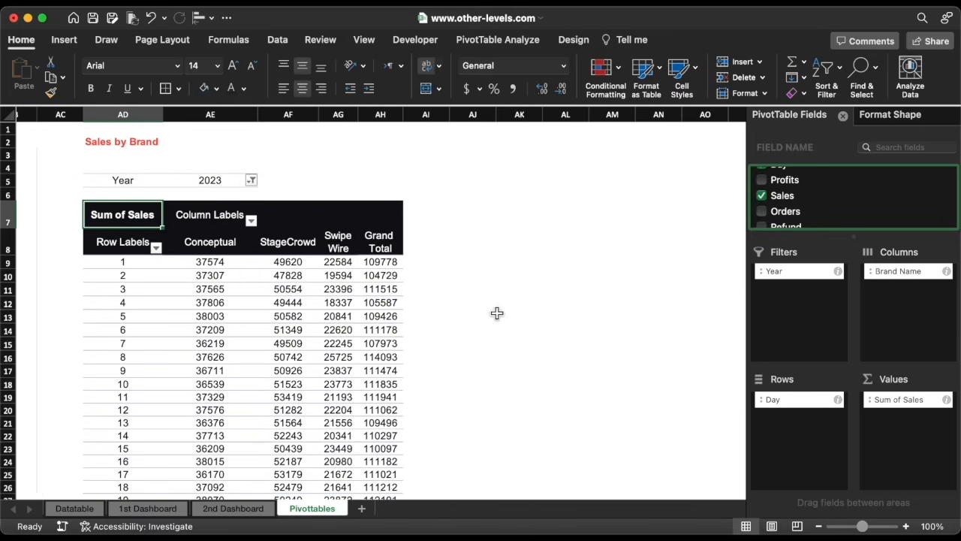
Copy the Conceptual, StageCrowd and SwipeWire headers, paste them as values at AK9, and colour their font gold.
left_click(843, 118)
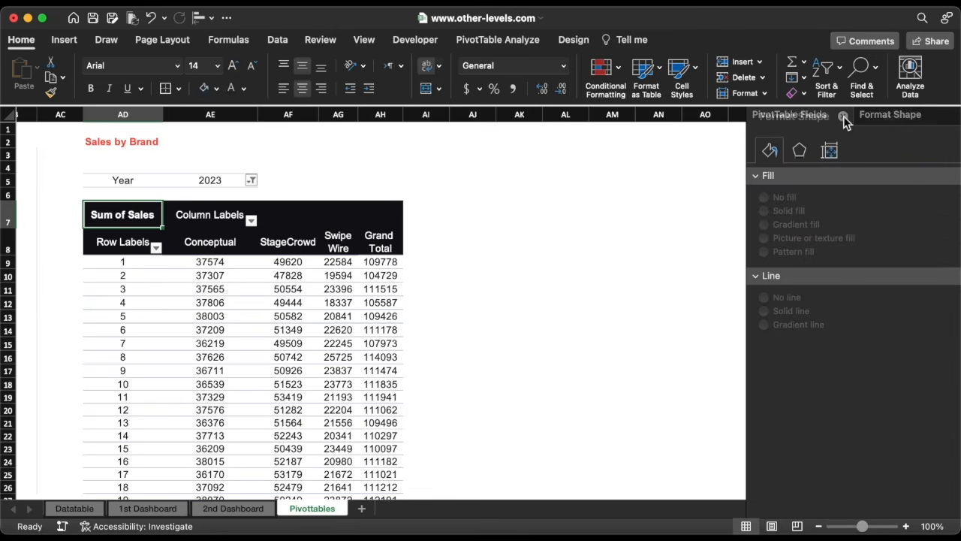
left_click(950, 117)
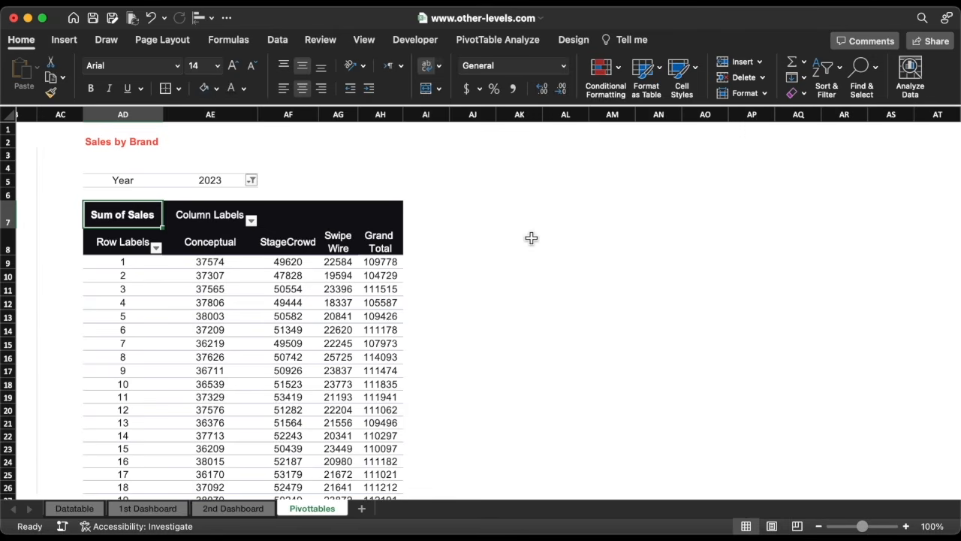
left_click_drag(214, 241, 332, 247)
key("super+c")
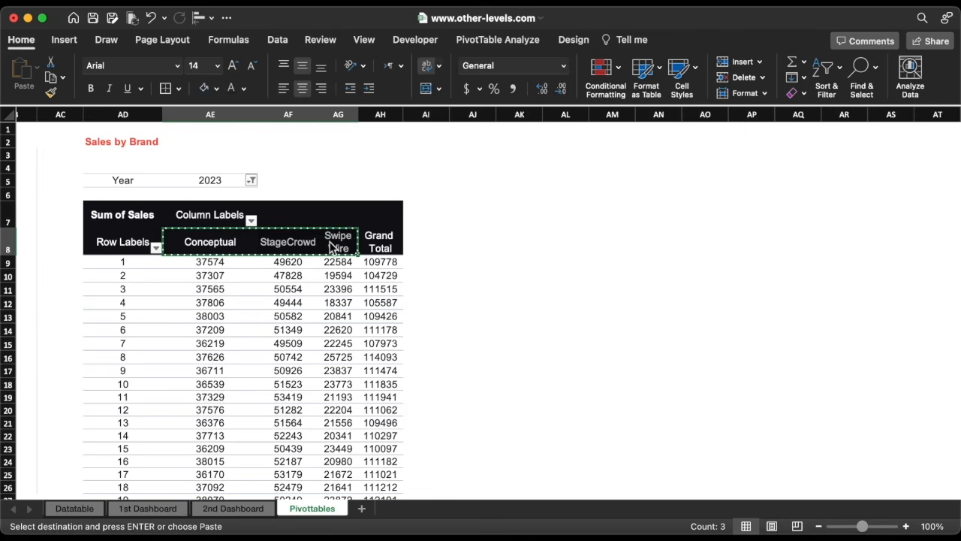
left_click(501, 266)
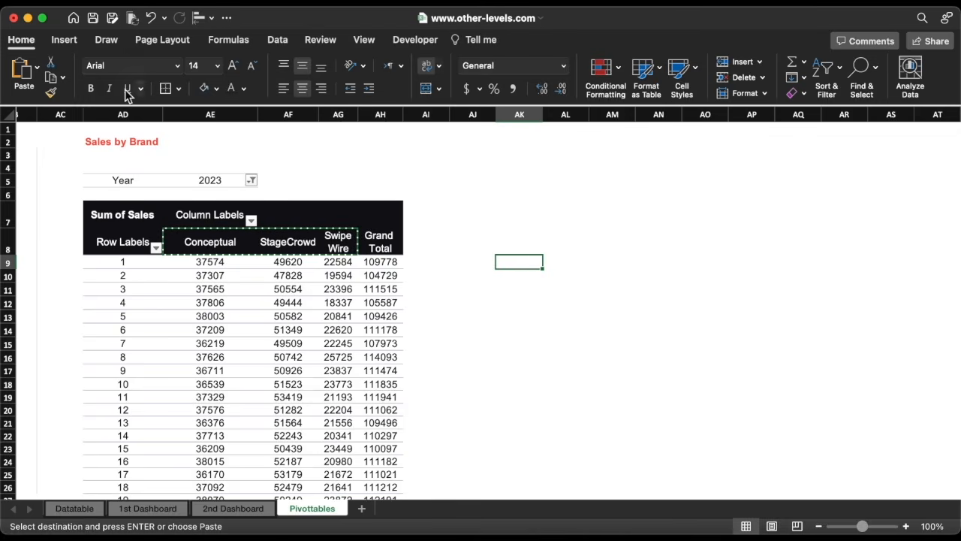
left_click(38, 68)
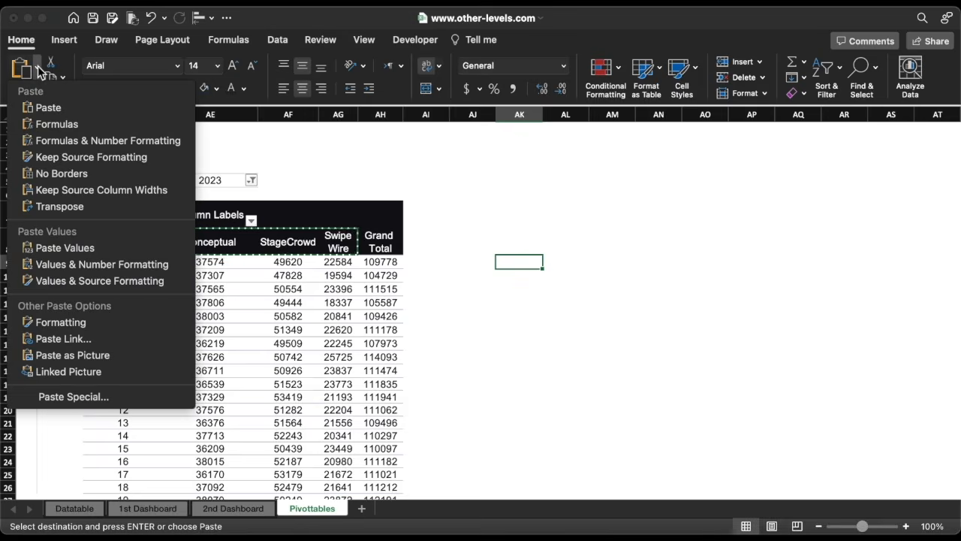
left_click(75, 248)
left_click(243, 87)
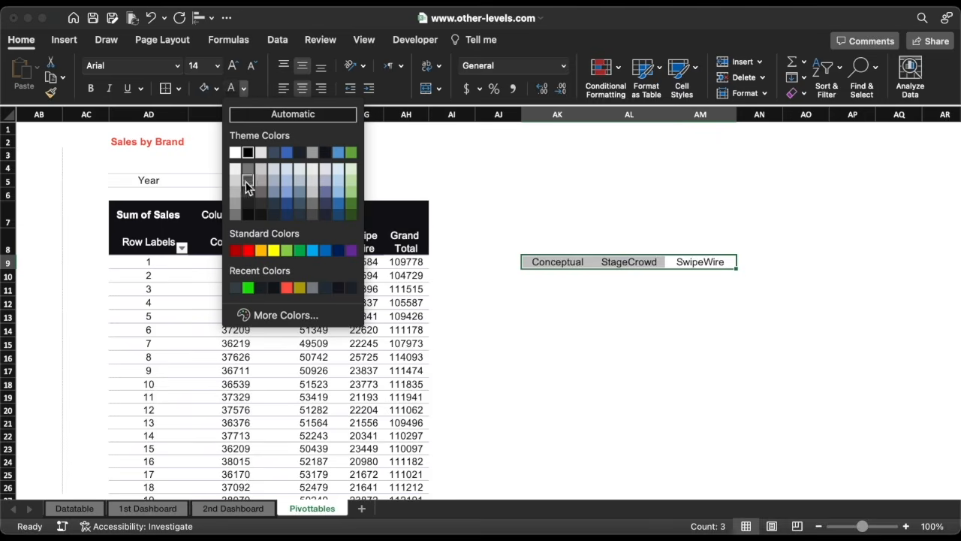
left_click(299, 289)
Link AK10 to the pivot table's Conceptual grand total with a formula.
left_click(555, 279)
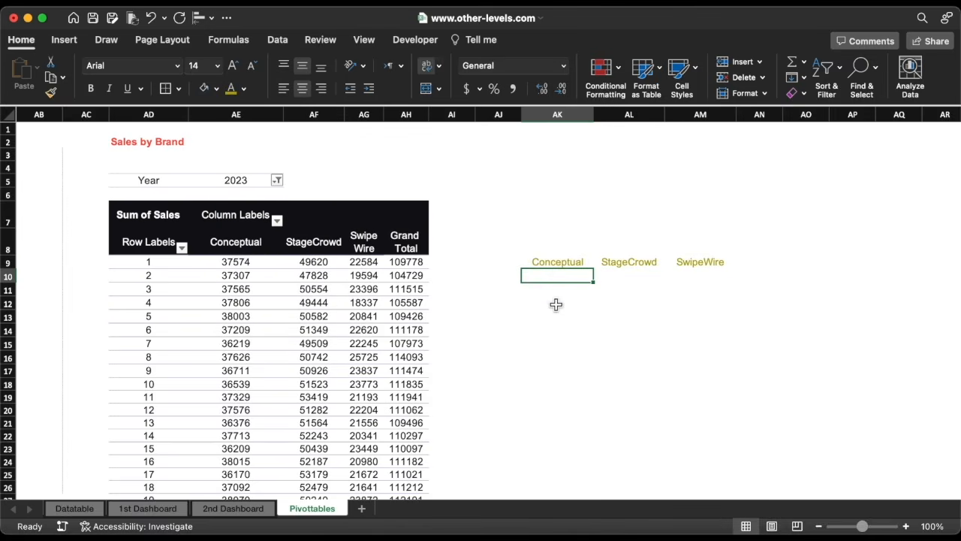
type("=")
scroll(559, 336, "down", 3)
scroll(559, 336, "down", 5)
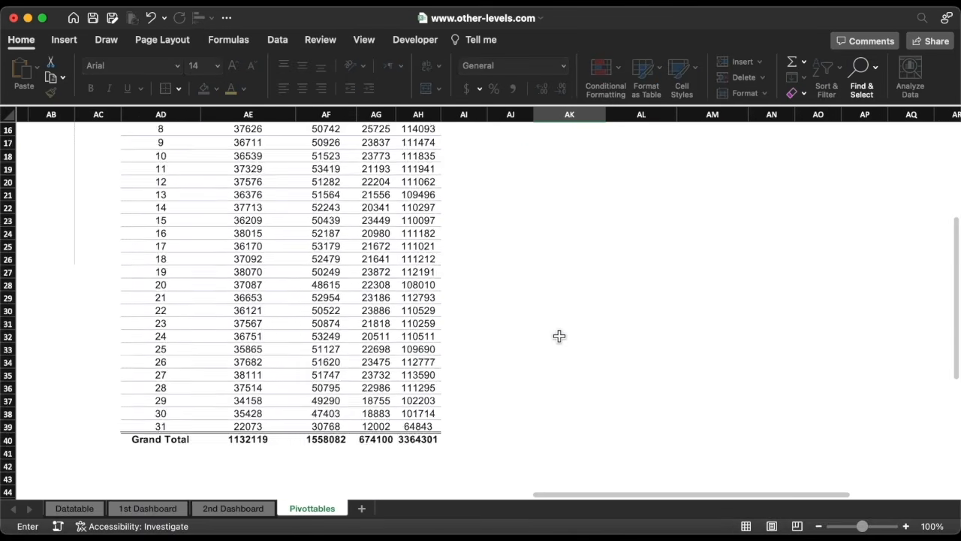
left_click(249, 489)
key("Return")
scroll(467, 307, "up", 3)
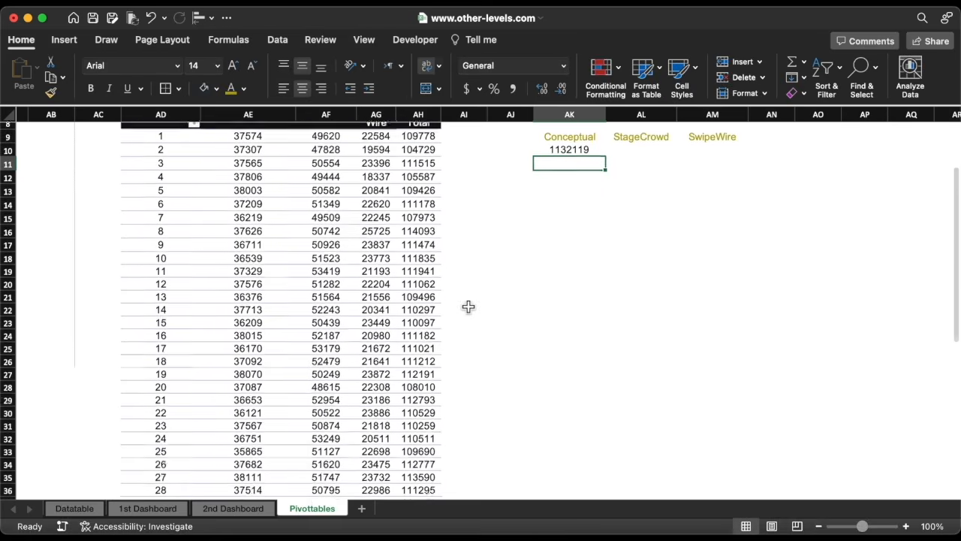
Link AL10 to the pivot table's StageCrowd grand total with a formula.
left_click(638, 192)
type("=")
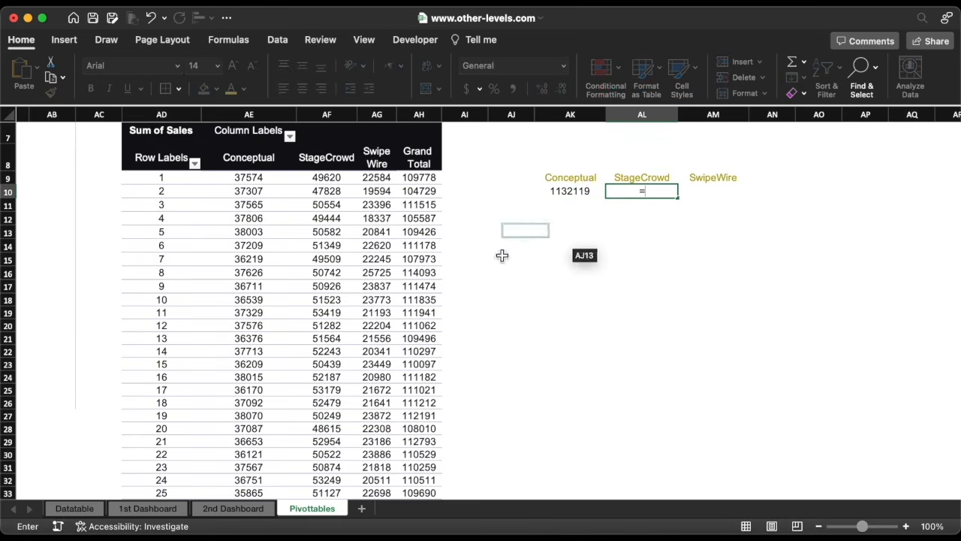
left_click(390, 326)
scroll(398, 330, "down", 5)
left_click(300, 387)
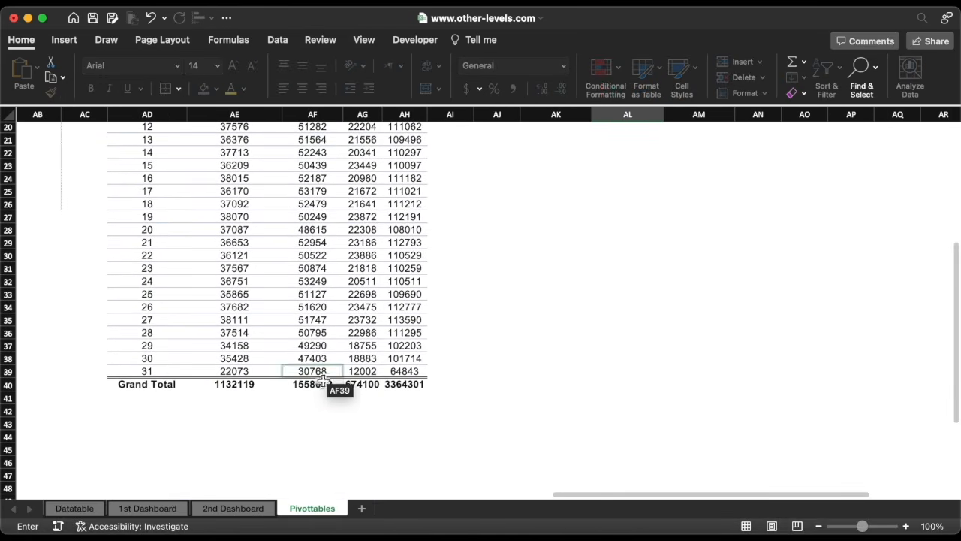
key("Return")
scroll(524, 255, "up", 3)
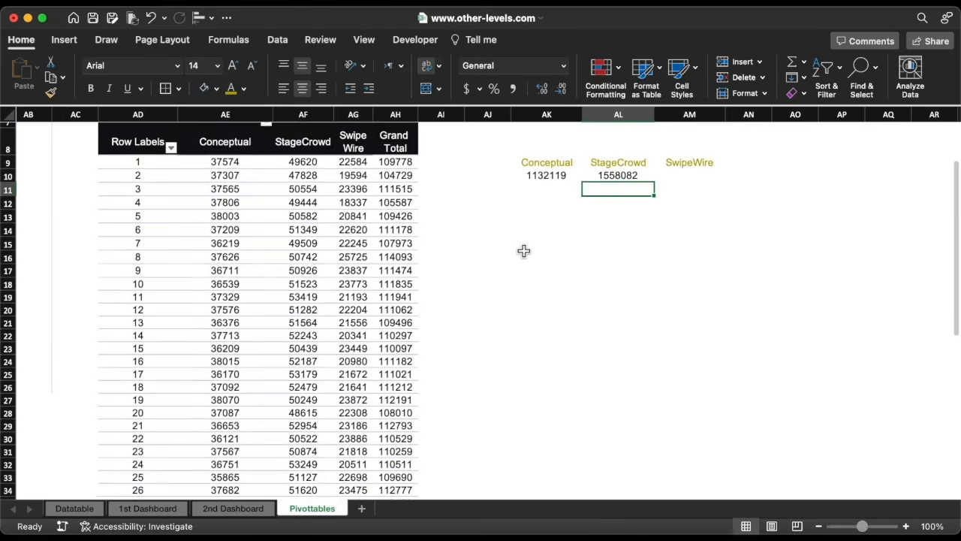
Link AM10 to the pivot table's SwipeWire grand total with a formula.
left_click(681, 208)
type("=")
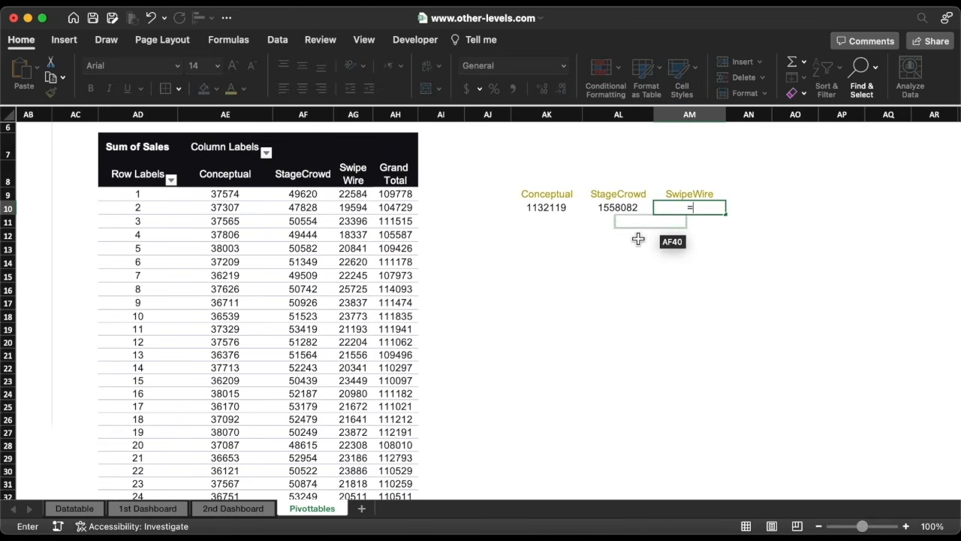
scroll(568, 290, "down", 3)
scroll(569, 289, "down", 1)
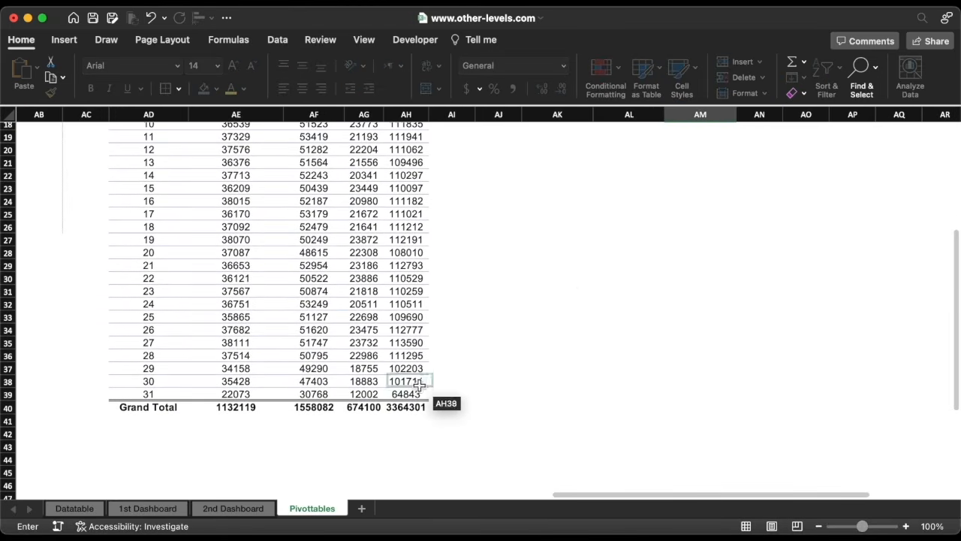
left_click(369, 408)
key("Return")
scroll(546, 311, "up", 4)
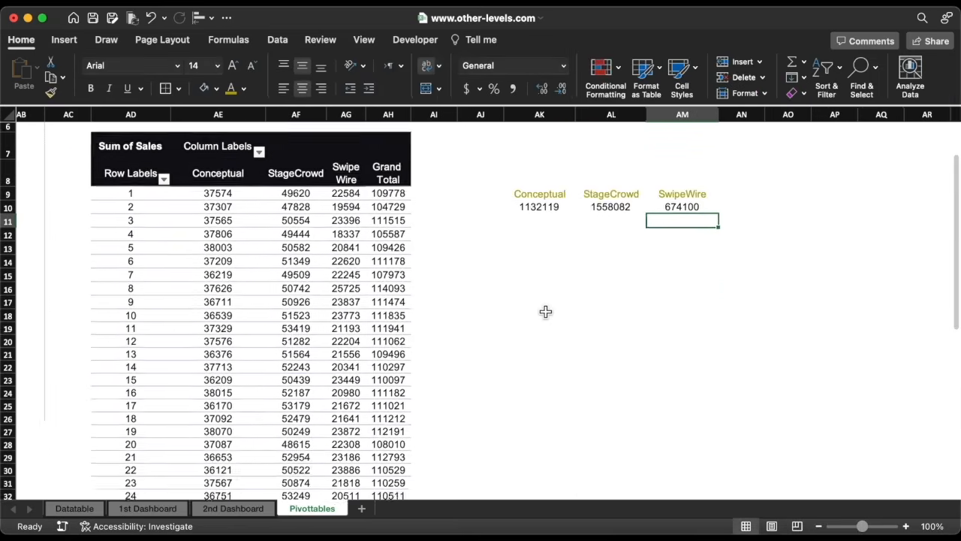
Enter the heading Monthly Sales in AN9 and colour its font gold.
left_click(745, 263)
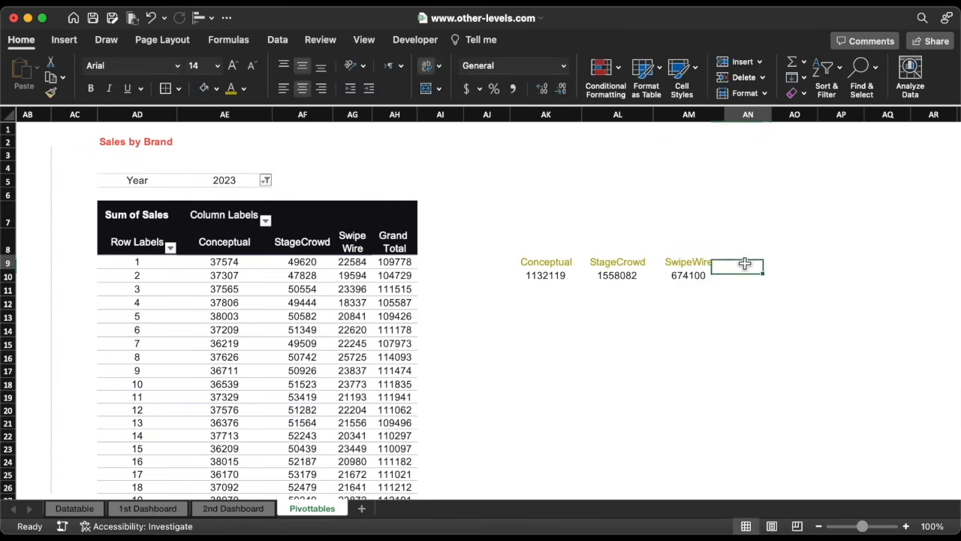
type("Mo")
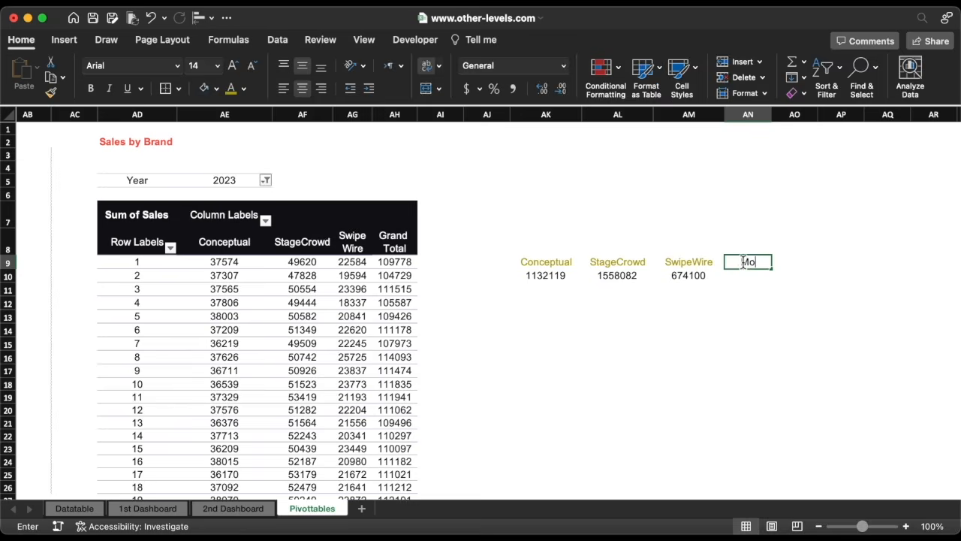
type("nthly Sales")
key("Return")
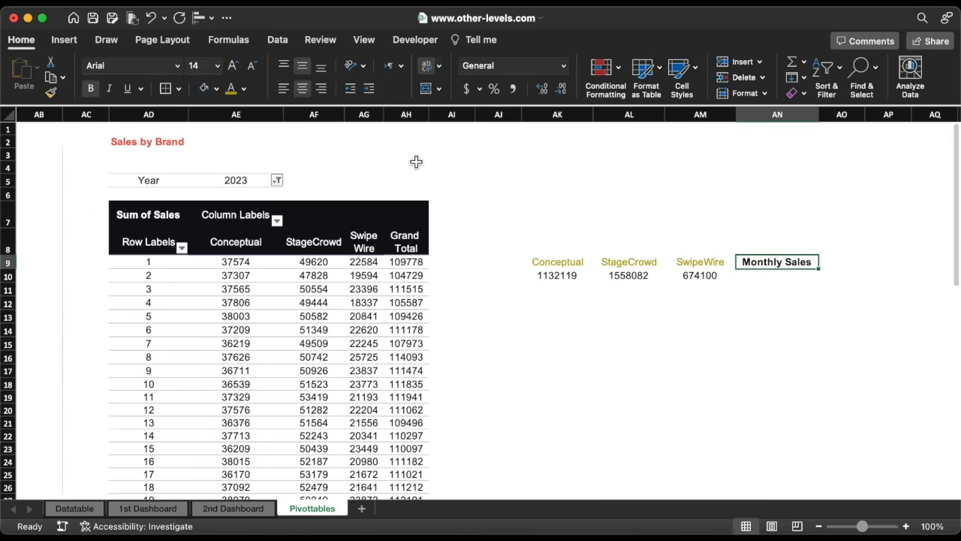
left_click(231, 88)
Link AN10 to the pivot table's overall grand total with a formula.
left_click(764, 281)
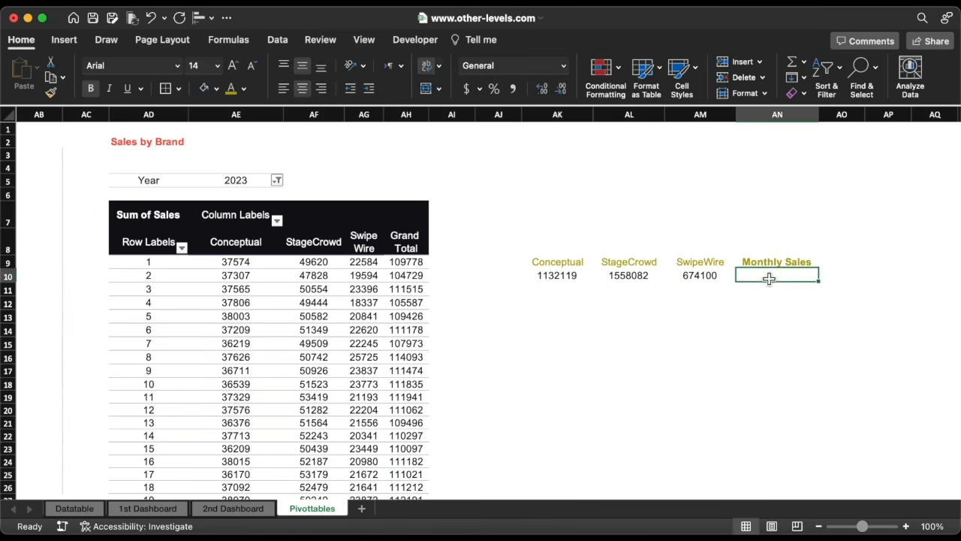
type("=")
scroll(390, 364, "down", 8)
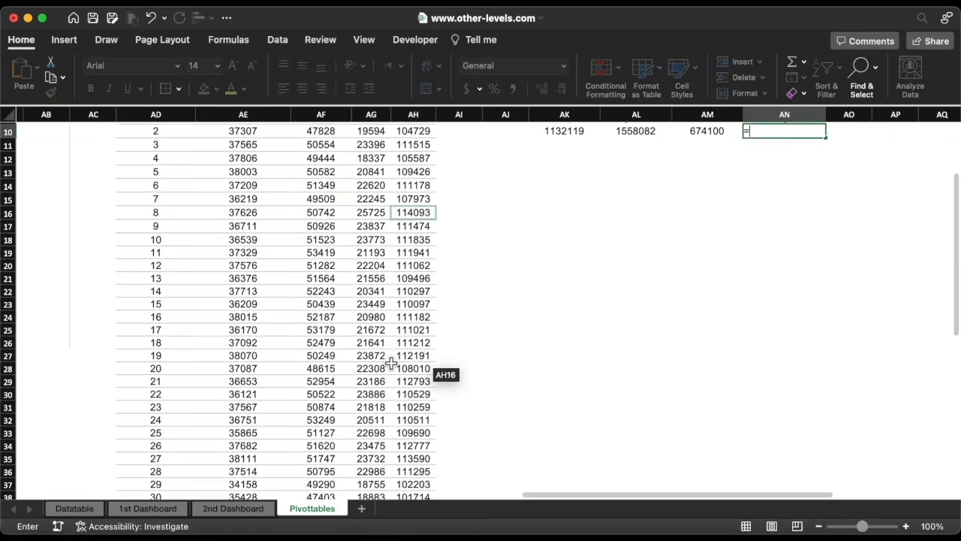
left_click(405, 427)
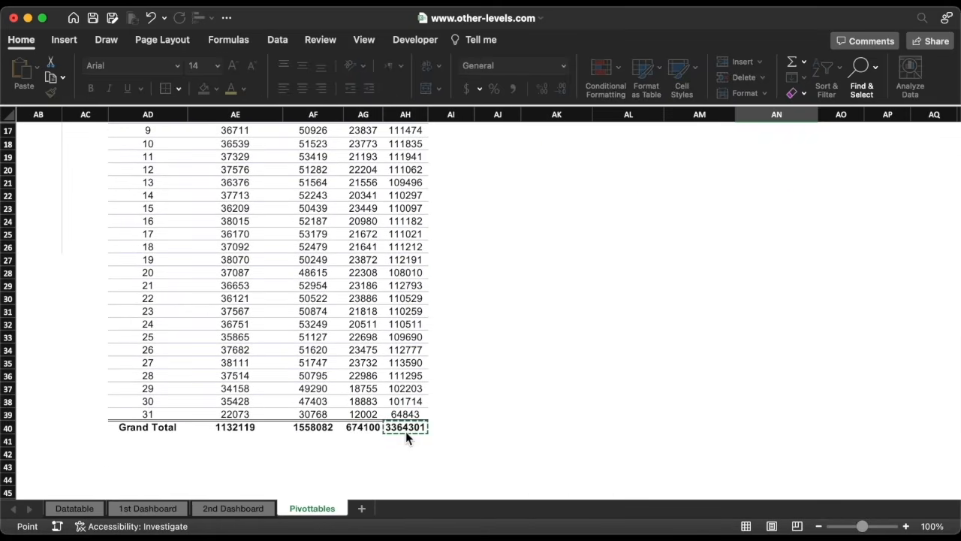
key("Return")
scroll(472, 350, "up", 5)
Format the four totals in AK10:AN10 as numbers with 0 decimal places and a thousands separator.
left_click(578, 263)
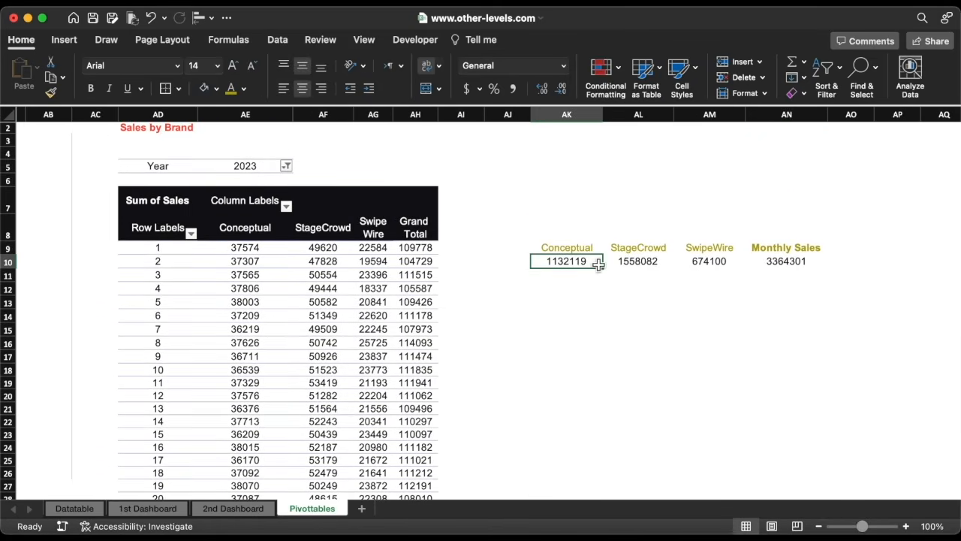
left_click_drag(599, 265, 773, 261)
left_click(564, 67)
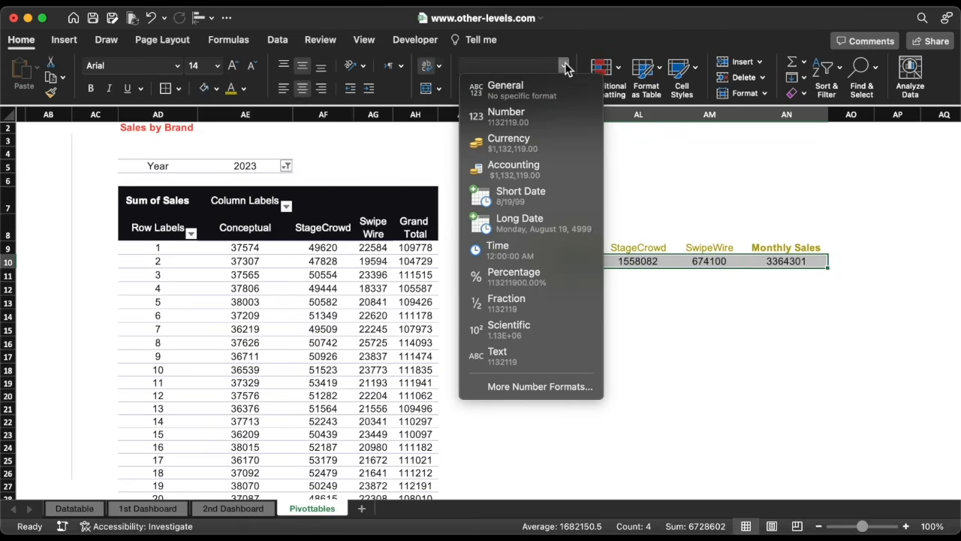
left_click(535, 391)
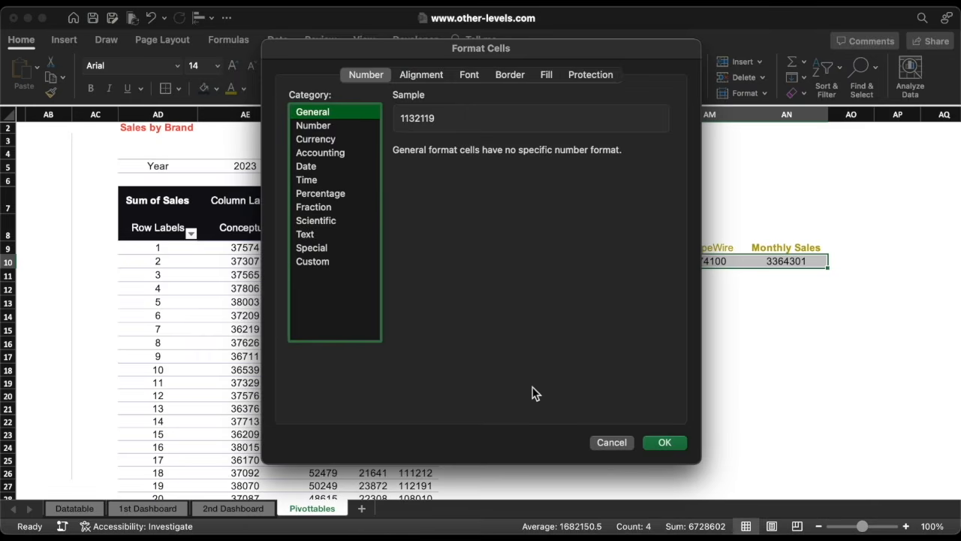
left_click(314, 126)
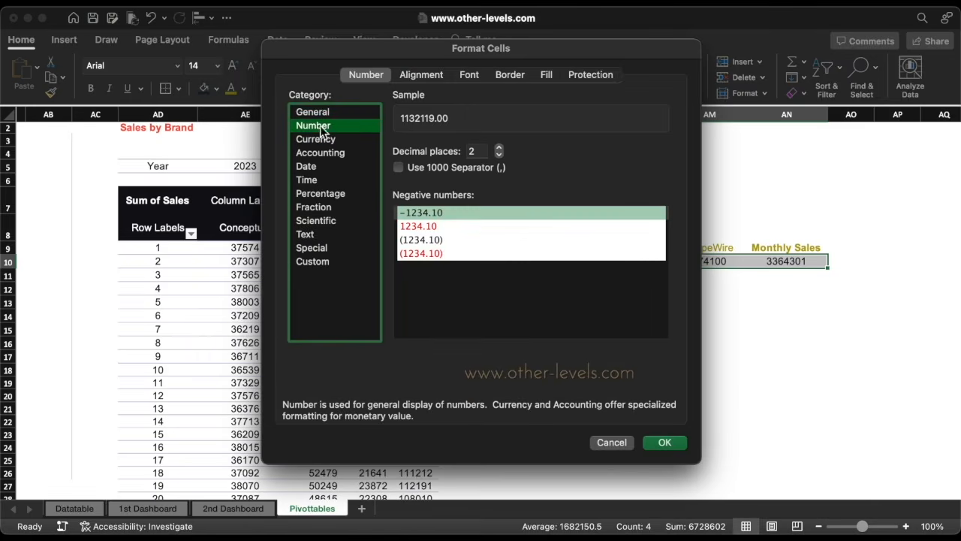
left_click(499, 154)
left_click(499, 153)
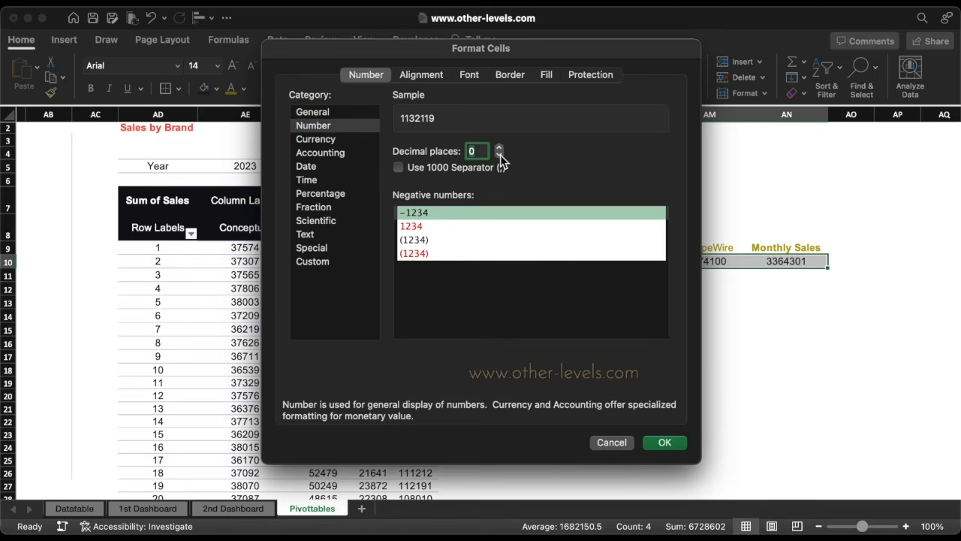
left_click(398, 168)
left_click(663, 442)
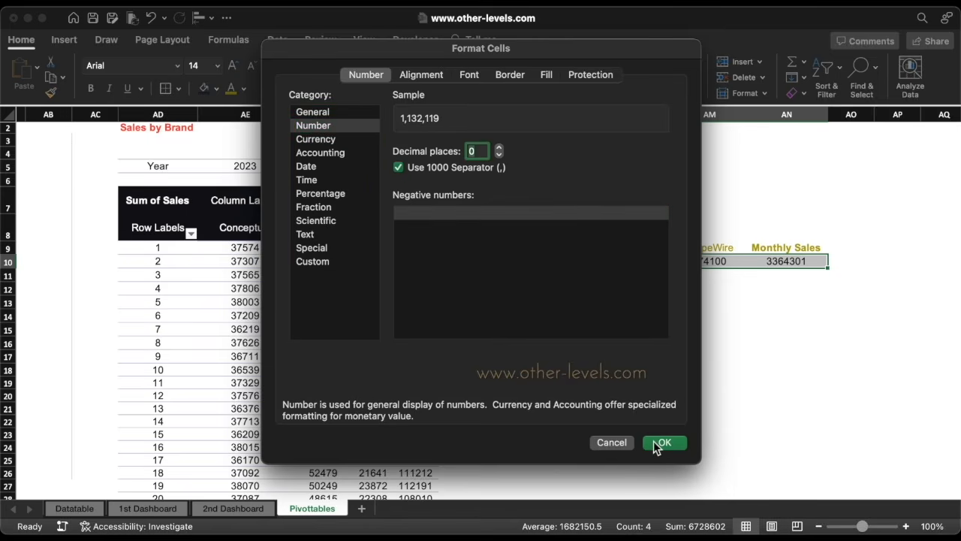
Insert a Month slicer for the Sales by Brand pivot table.
left_click(323, 228)
left_click(74, 41)
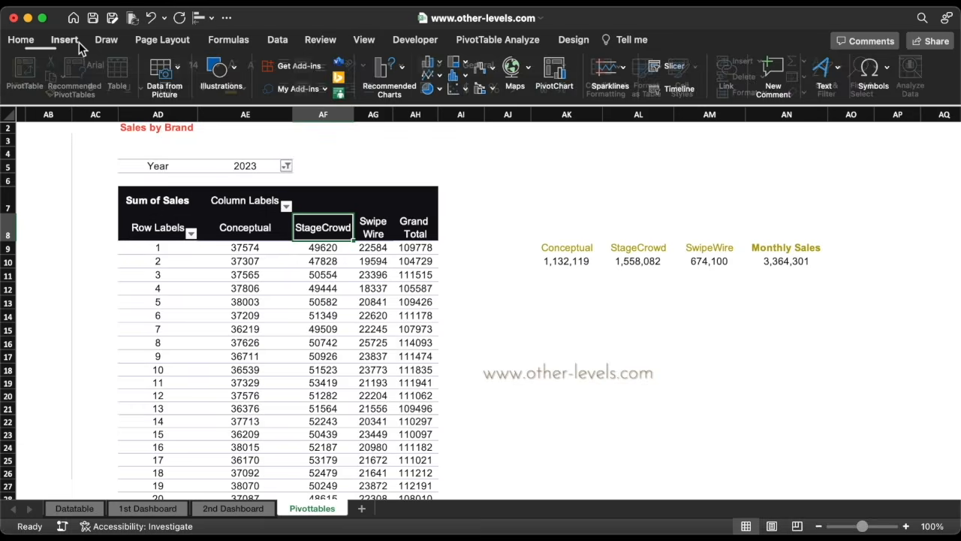
left_click(671, 66)
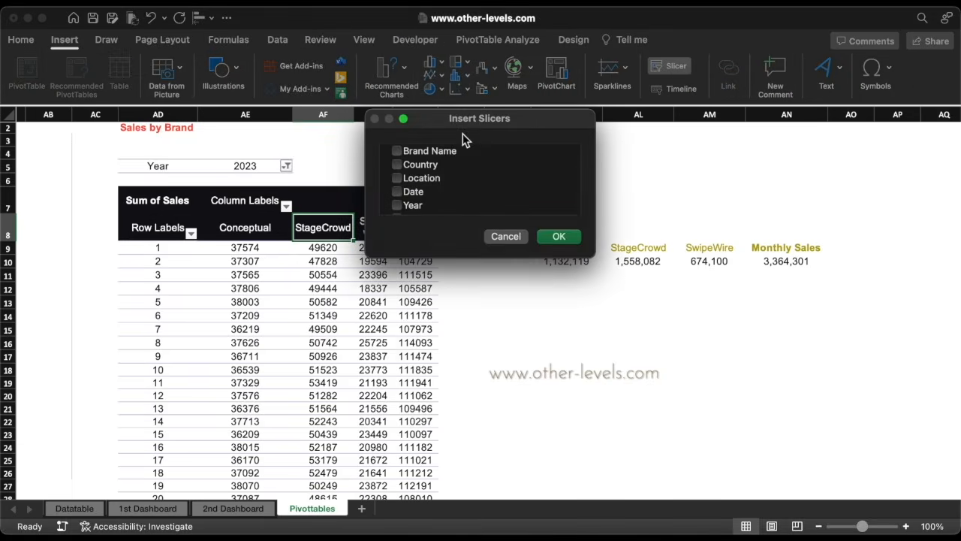
scroll(406, 183, "down", 3)
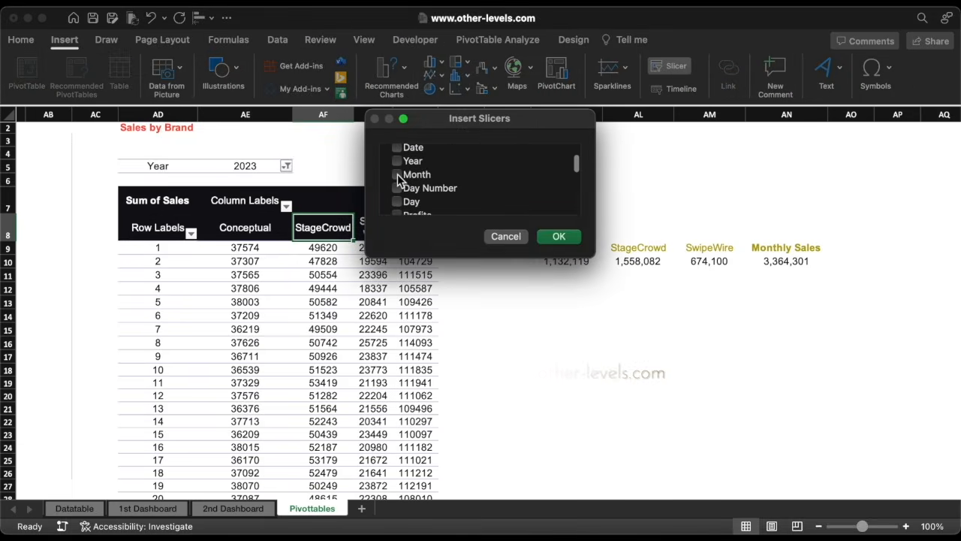
left_click(559, 238)
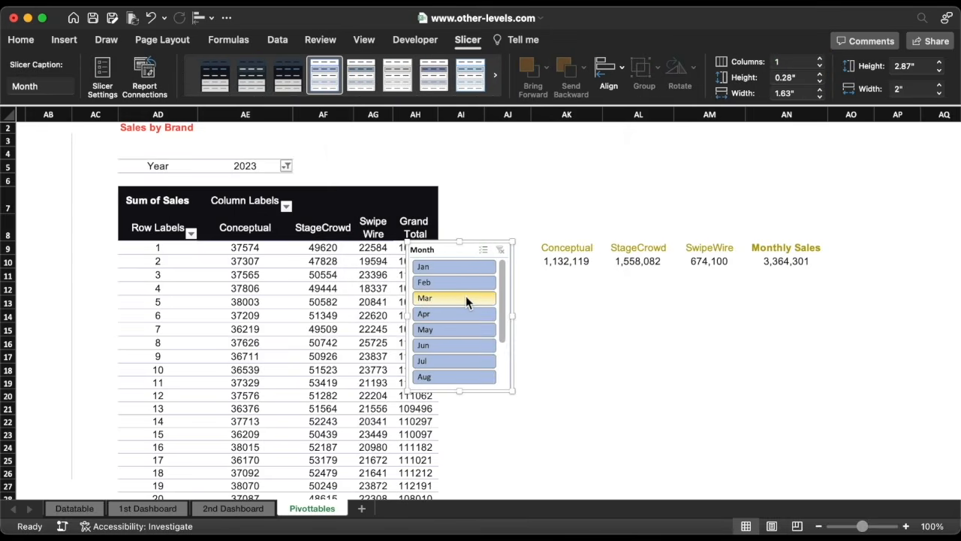
Pick a month in the slicer, then move it above the brand totals and shrink it to about three rows.
left_click(465, 296)
left_click(451, 314)
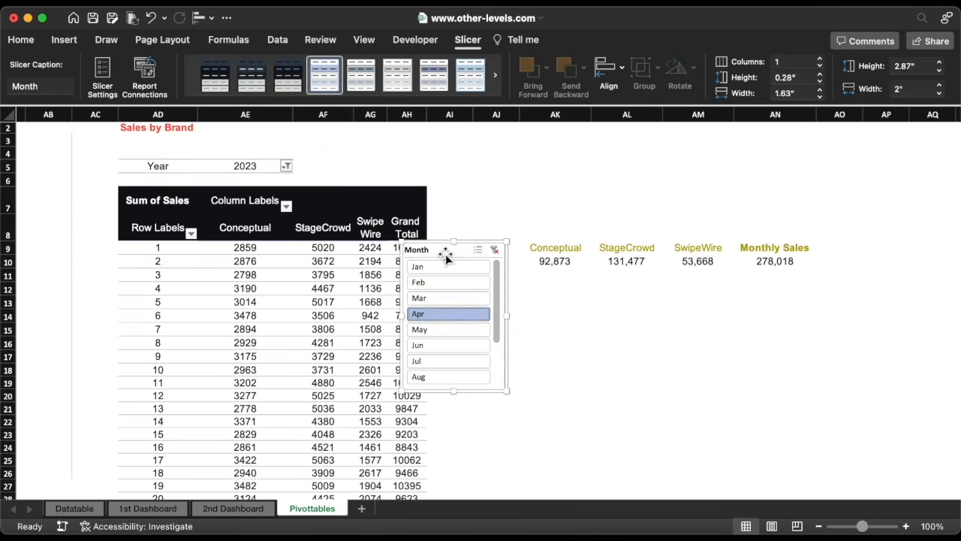
left_click_drag(455, 245, 523, 160)
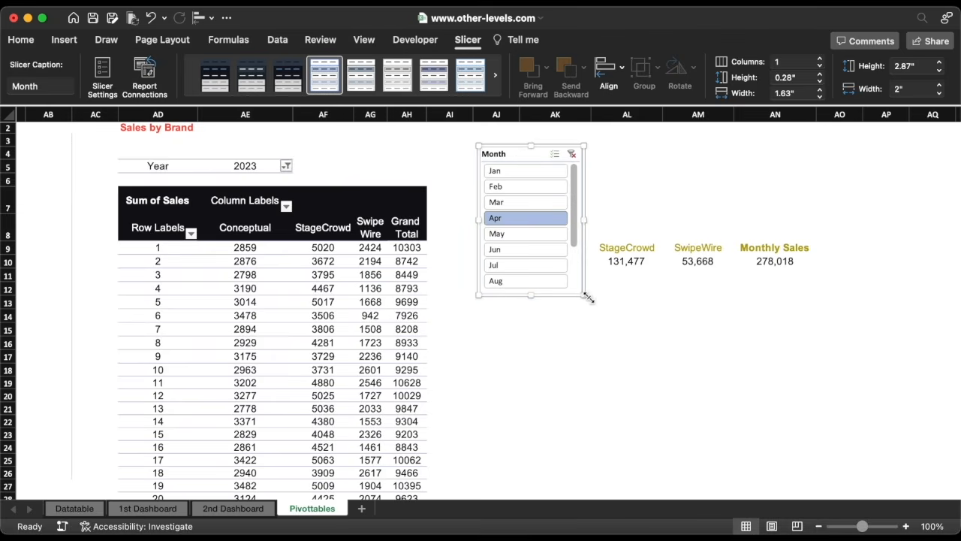
left_click_drag(589, 298, 599, 203)
left_click_drag(558, 157, 563, 146)
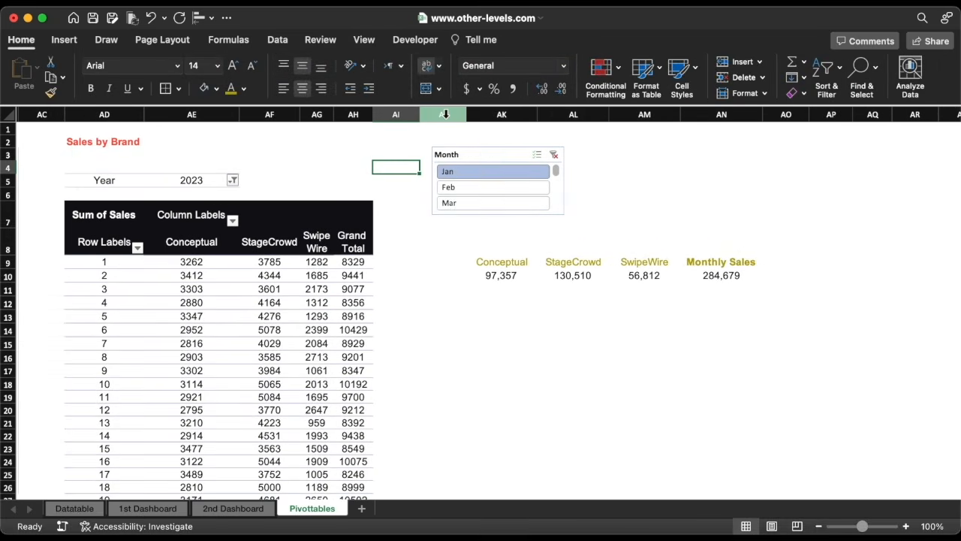
Insert four blank columns at column AJ, between the pivot table and the brand totals.
left_click(443, 114)
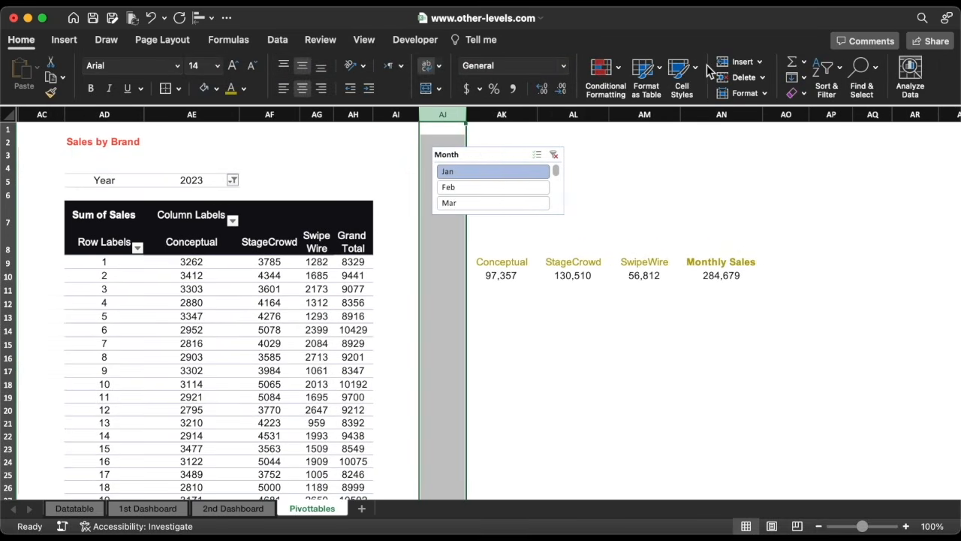
left_click(735, 64)
left_click(736, 64)
left_click(736, 64)
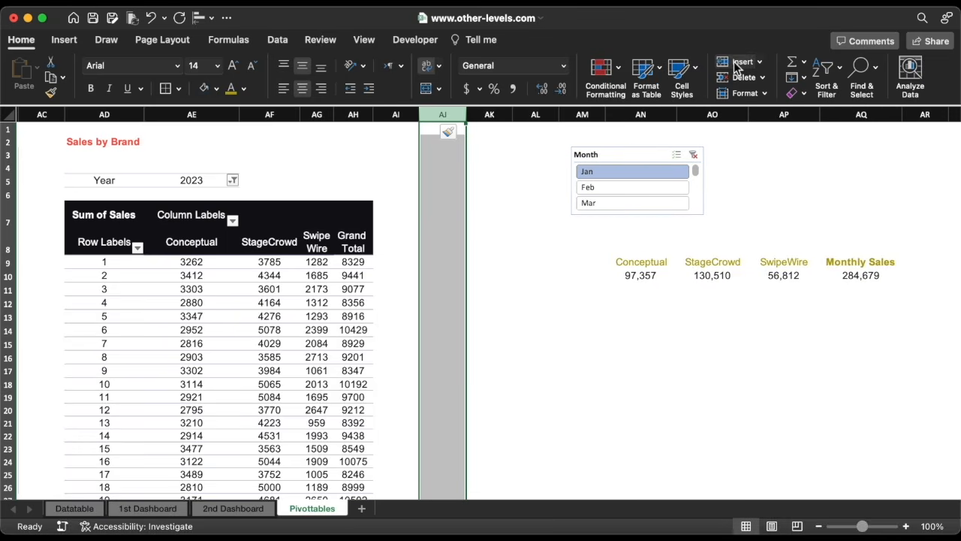
left_click(736, 64)
Copy the Sales by Brand pivot table and paste a duplicate starting at AJ5.
left_click_drag(94, 185, 351, 214)
left_click(350, 214)
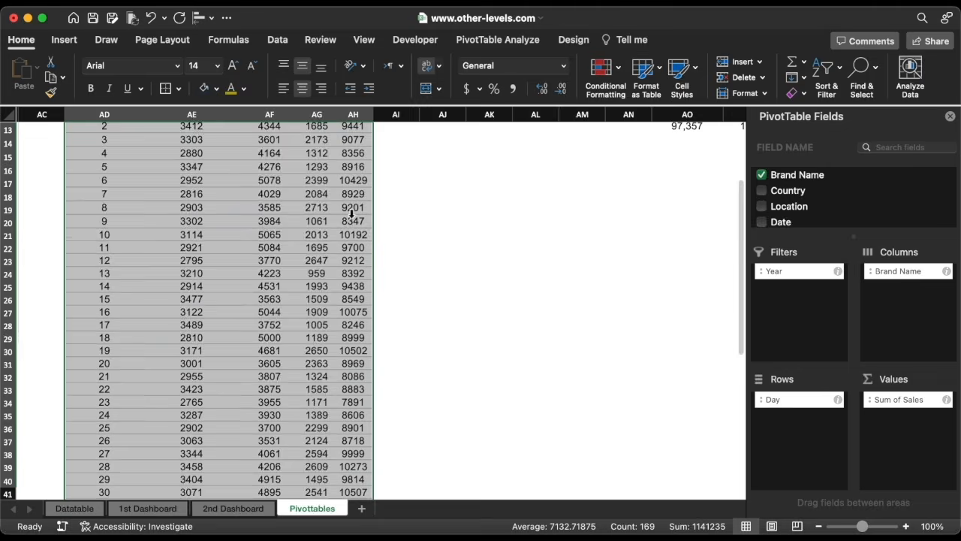
key("super+c")
left_click(442, 185)
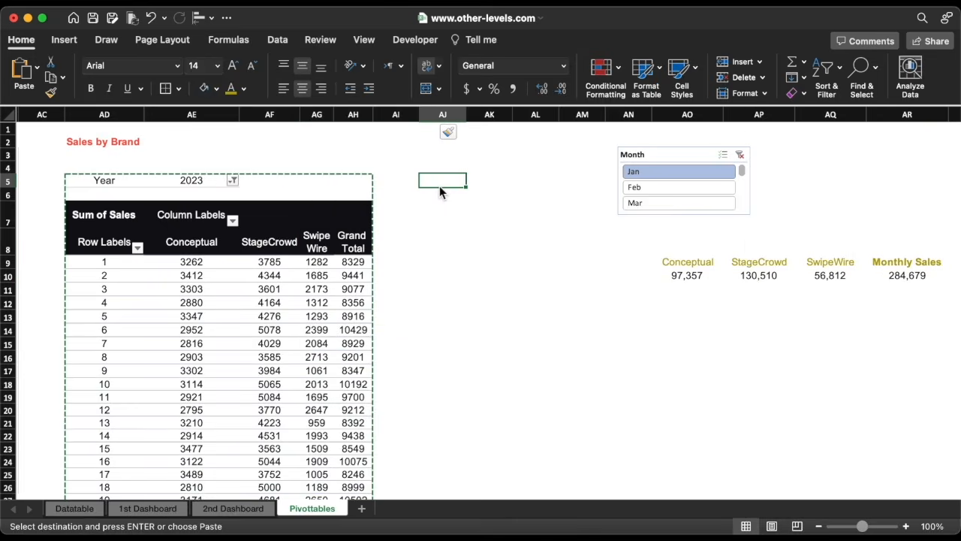
key("super+v")
Set the copied pivot table's Year filter to include both 2022 and 2023.
scroll(496, 218, "right", 5)
left_click_drag(426, 157, 534, 147)
left_click(278, 181)
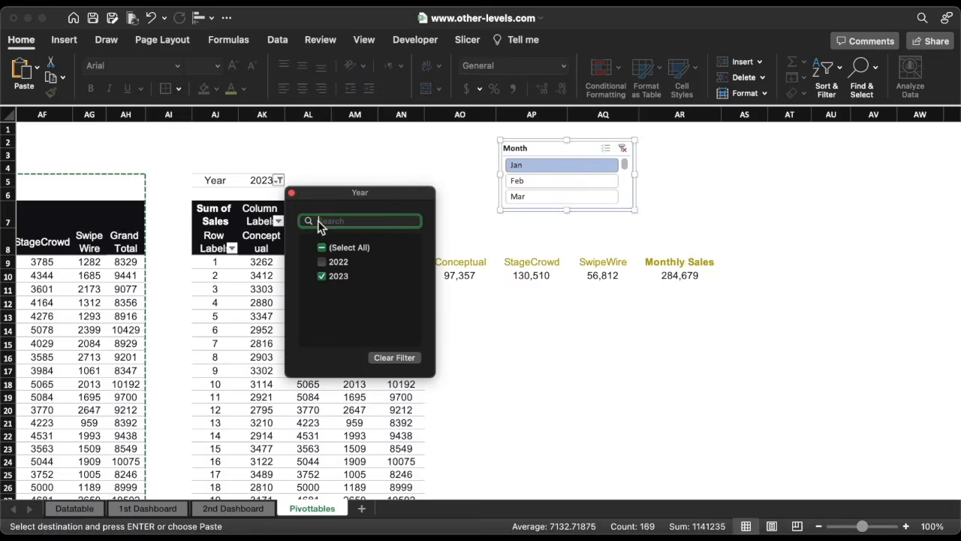
left_click(322, 262)
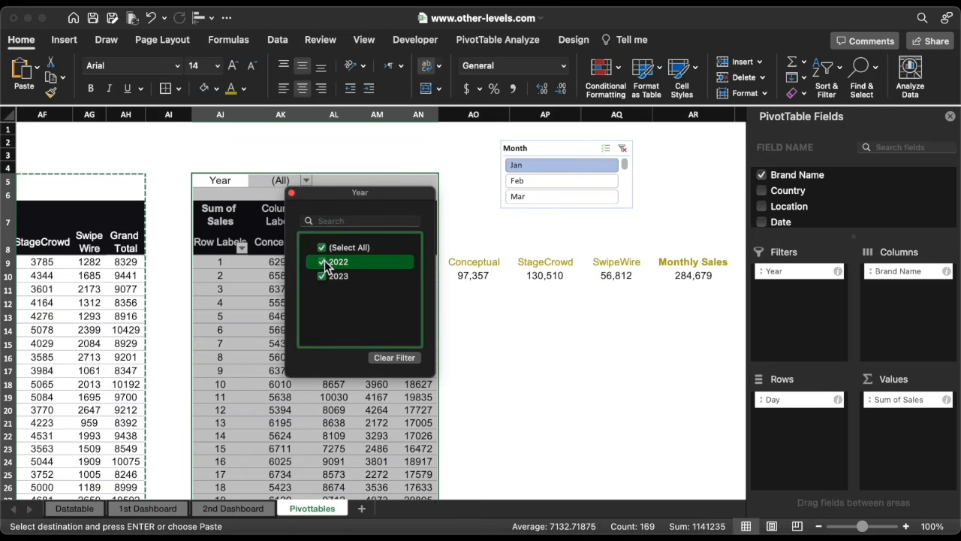
left_click(291, 194)
Rearrange the copied pivot's fields: remove Day, put Brand Name in Rows and move Year to Columns.
left_click_drag(773, 399, 692, 393)
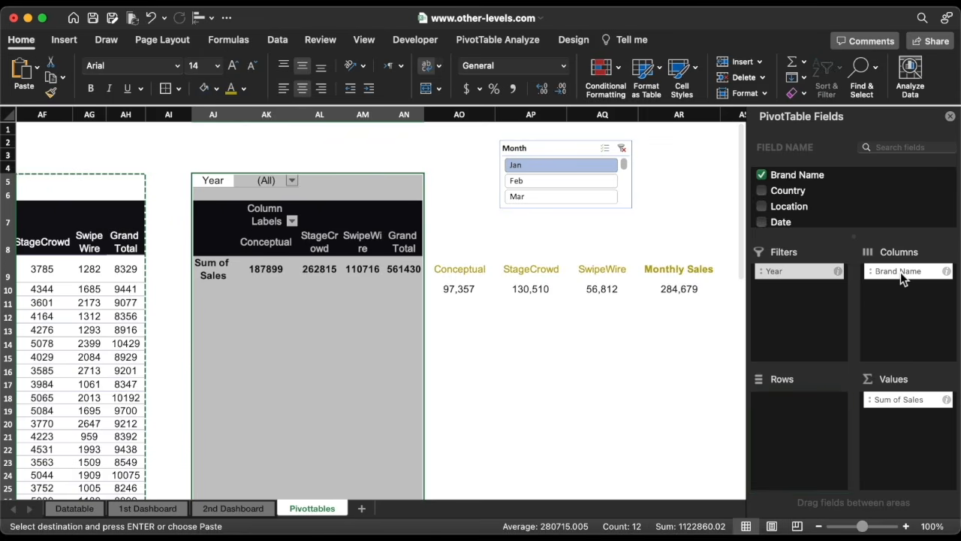
left_click_drag(900, 272, 799, 401)
left_click_drag(797, 272, 886, 279)
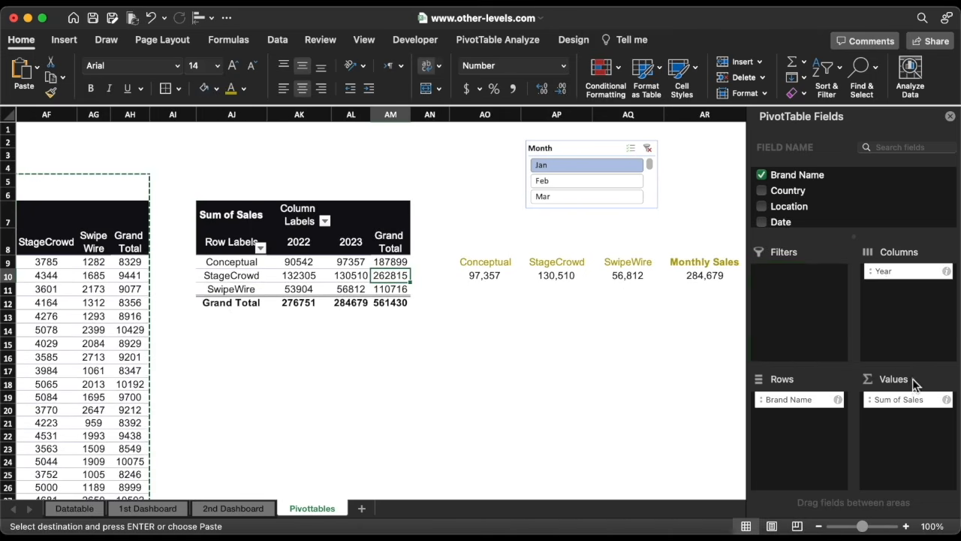
Show the copied pivot's Sum of Sales as % Difference From, base field Year, base item 2022.
left_click(945, 400)
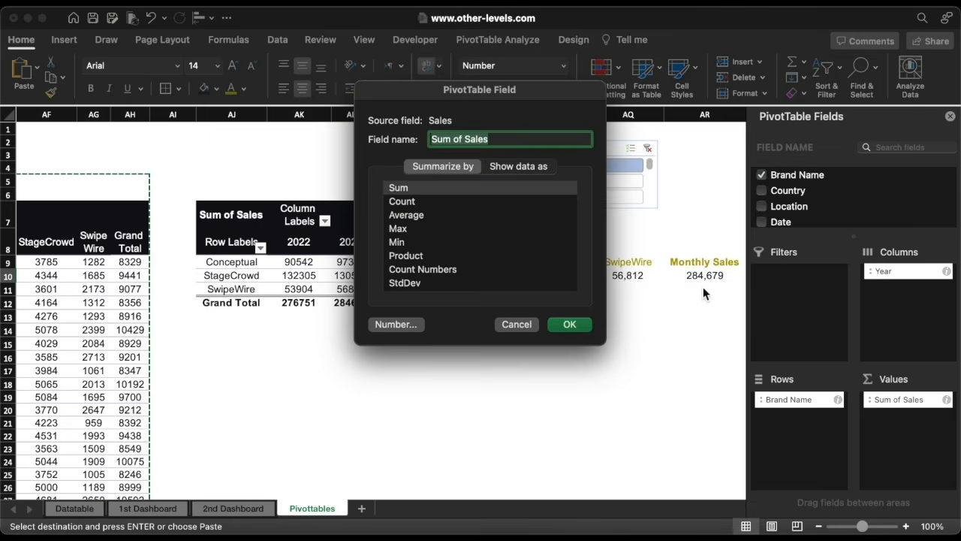
left_click(530, 167)
left_click(505, 195)
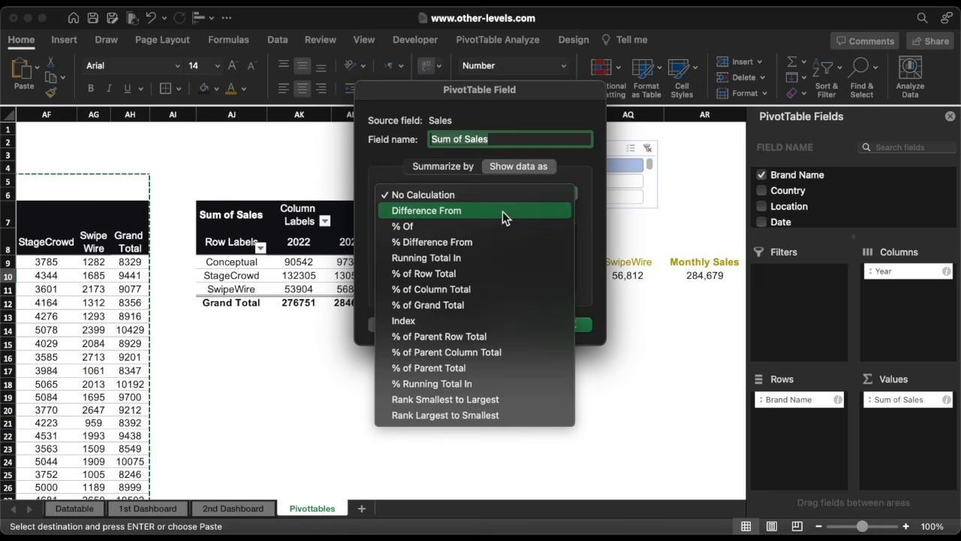
left_click(509, 242)
left_click(406, 284)
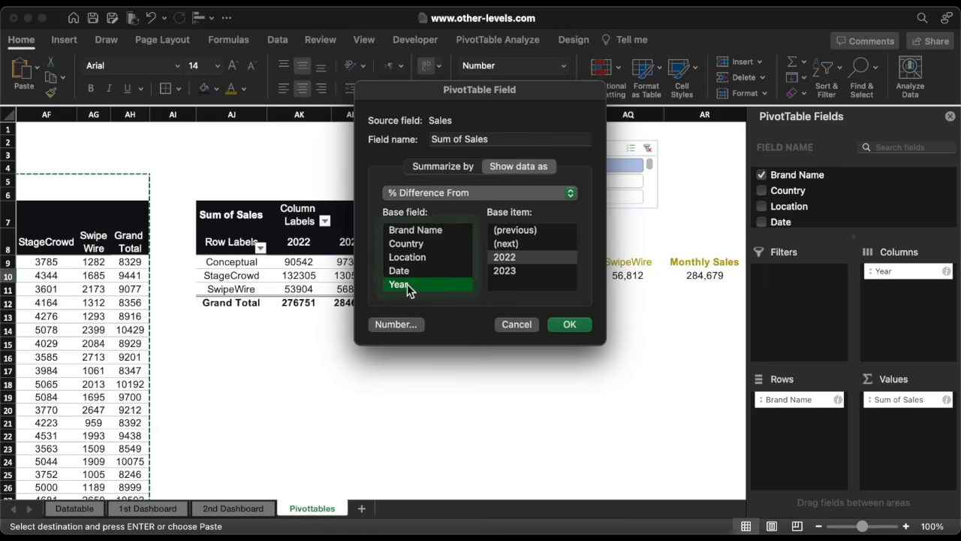
left_click(535, 256)
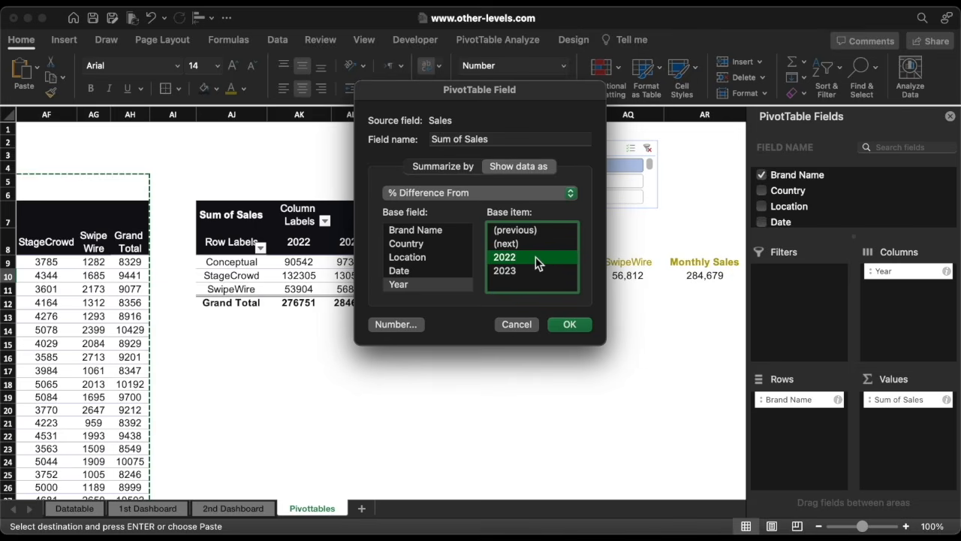
left_click(571, 325)
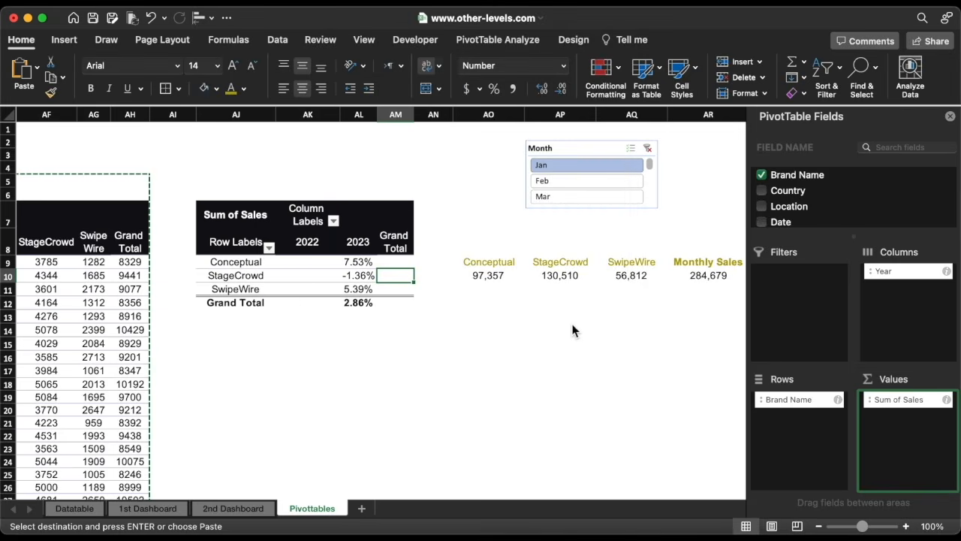
Link AO11 and AP11 to the Conceptual and StageCrowd 2023 percentage differences in the copied pivot.
scroll(573, 328, "right", 3)
left_click(350, 294)
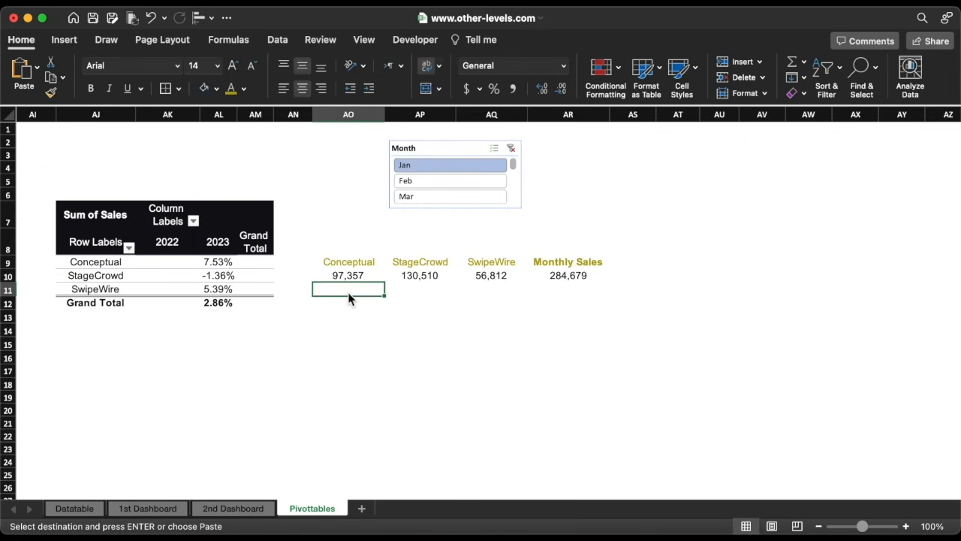
type("=")
left_click(219, 263)
key("Return")
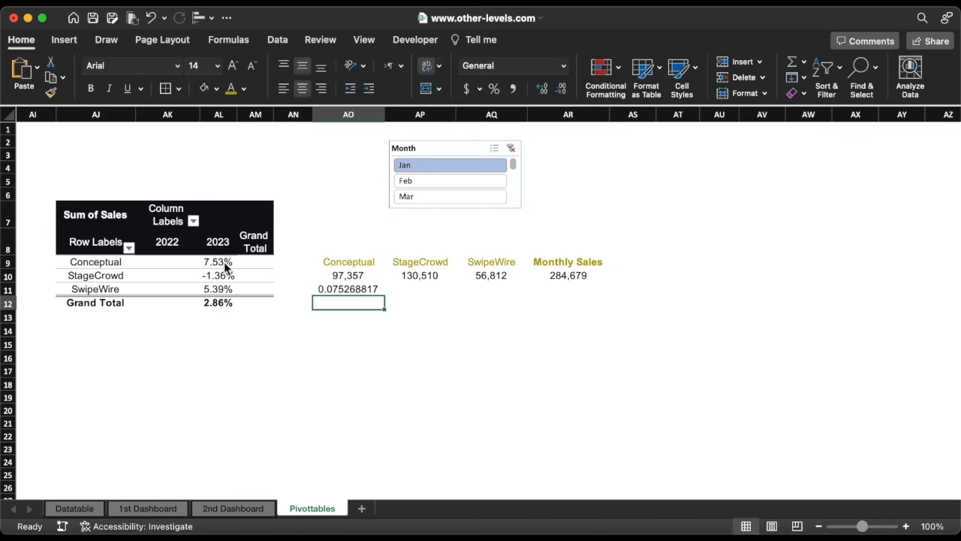
left_click(420, 289)
type("=")
left_click(226, 278)
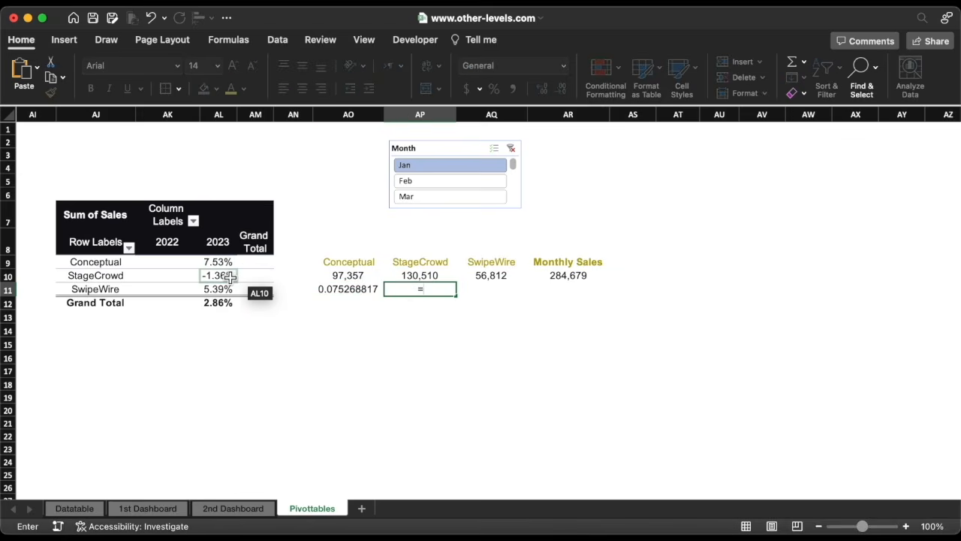
key("Return")
Link AQ11 and AR11 to the SwipeWire and Grand Total 2023 percentage differences.
left_click(484, 289)
type("=")
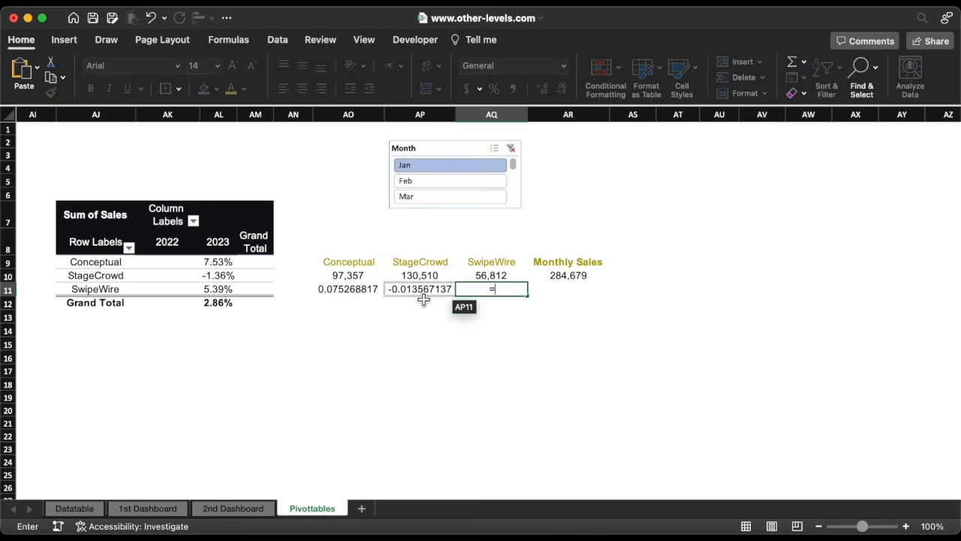
left_click(225, 290)
key("Return")
left_click(563, 289)
type("=")
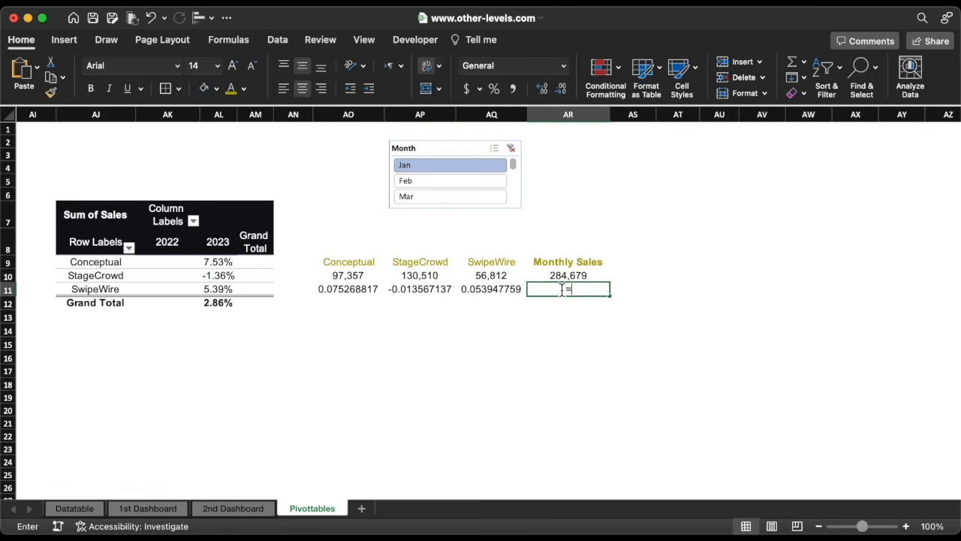
left_click(218, 302)
key("Return")
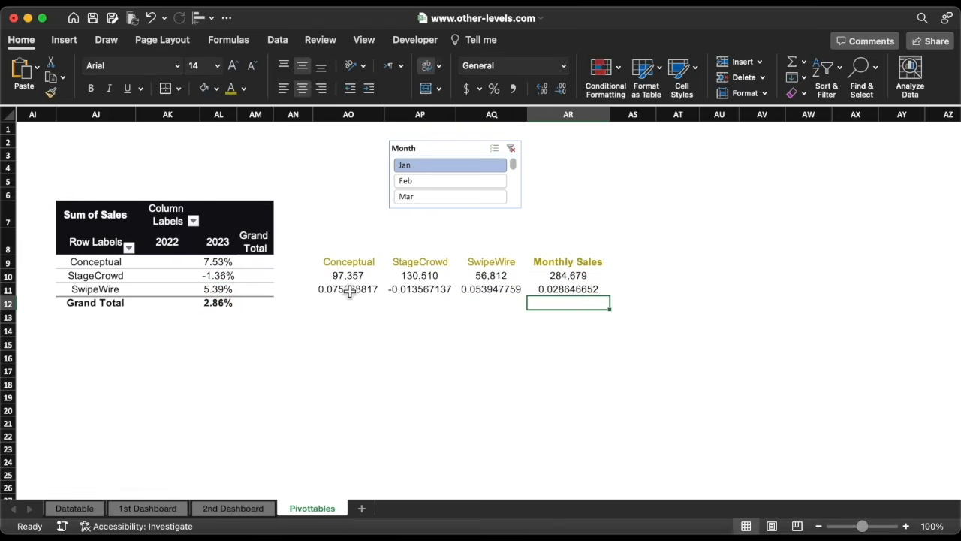
Format the four differences in AO11:AR11 as percentages.
left_click_drag(349, 289, 567, 292)
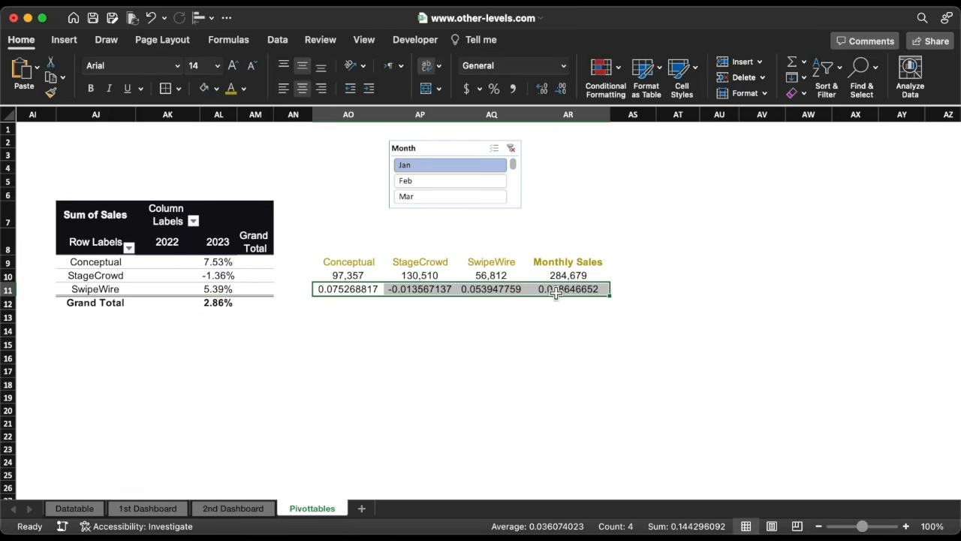
left_click(494, 89)
left_click(481, 308)
Copy the +18% difference ratio's format onto AO11:AR11 with Format Painter and outline AO9:AR11 with a border.
scroll(349, 294, "left", 10)
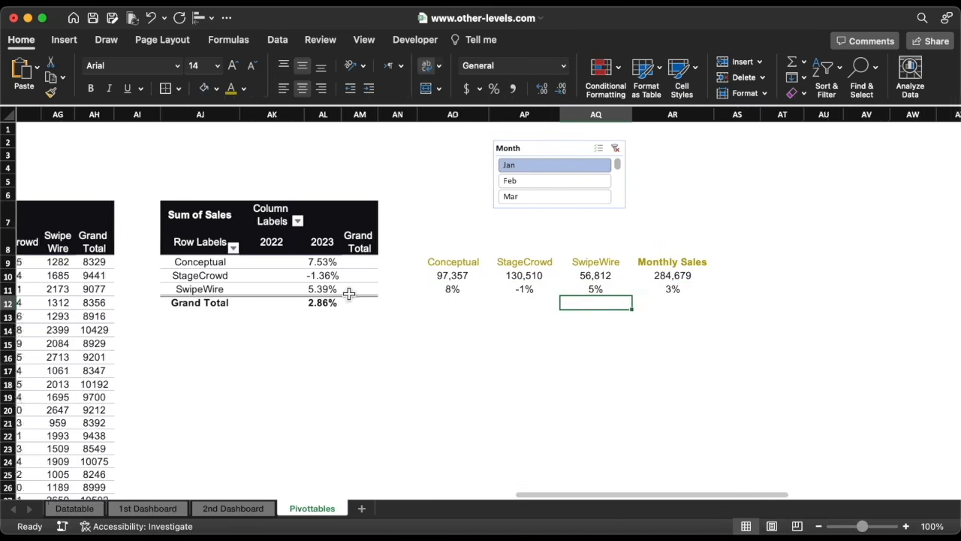
scroll(349, 294, "left", 10)
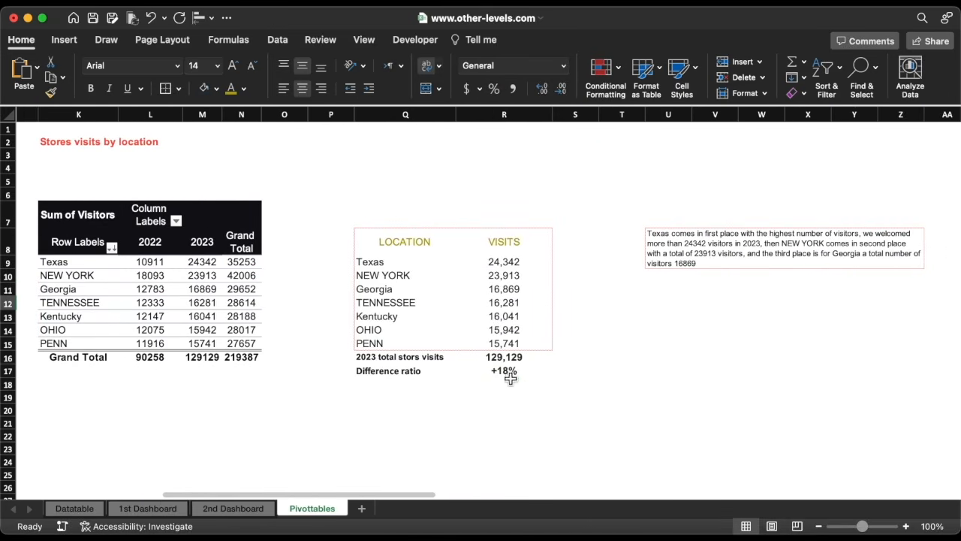
left_click(511, 372)
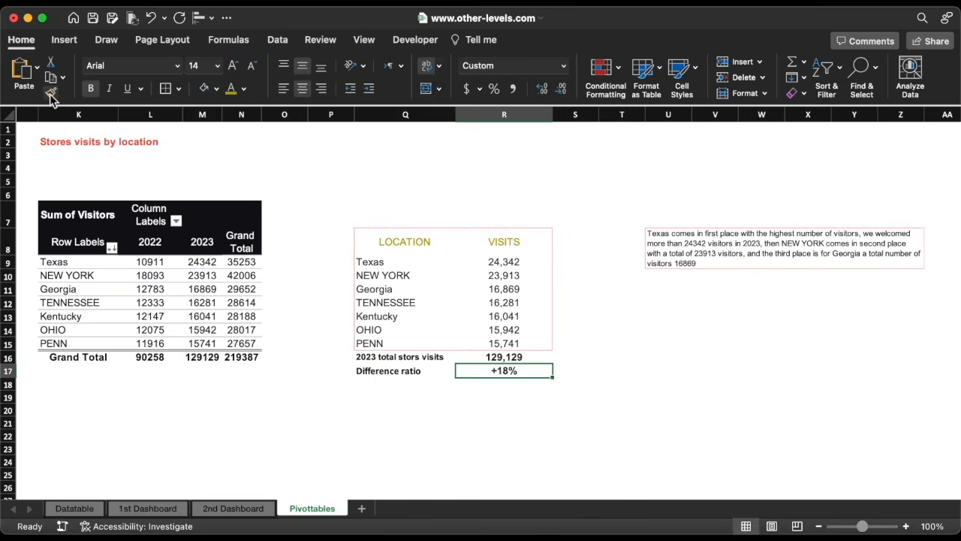
left_click(50, 93)
scroll(420, 321, "right", 12)
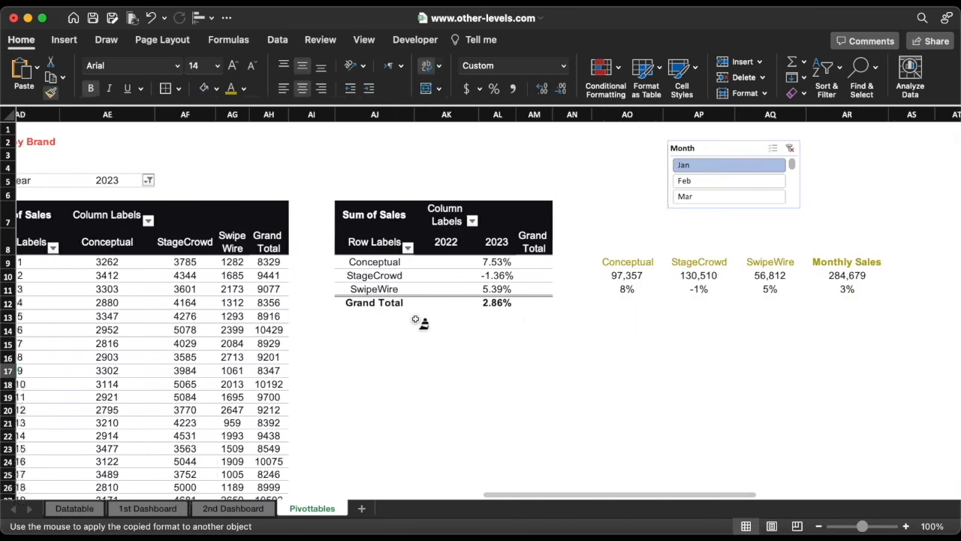
scroll(415, 320, "right", 6)
left_click_drag(337, 294, 554, 292)
left_click_drag(333, 268, 544, 292)
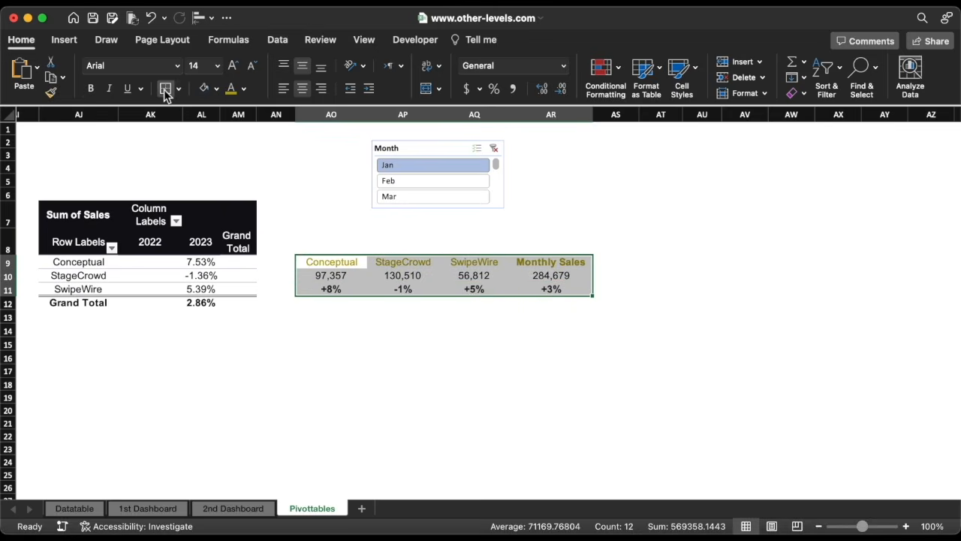
left_click(453, 353)
Insert a line chart from the Sales by Brand pivot table, then move and widen it.
scroll(454, 352, "left", 6)
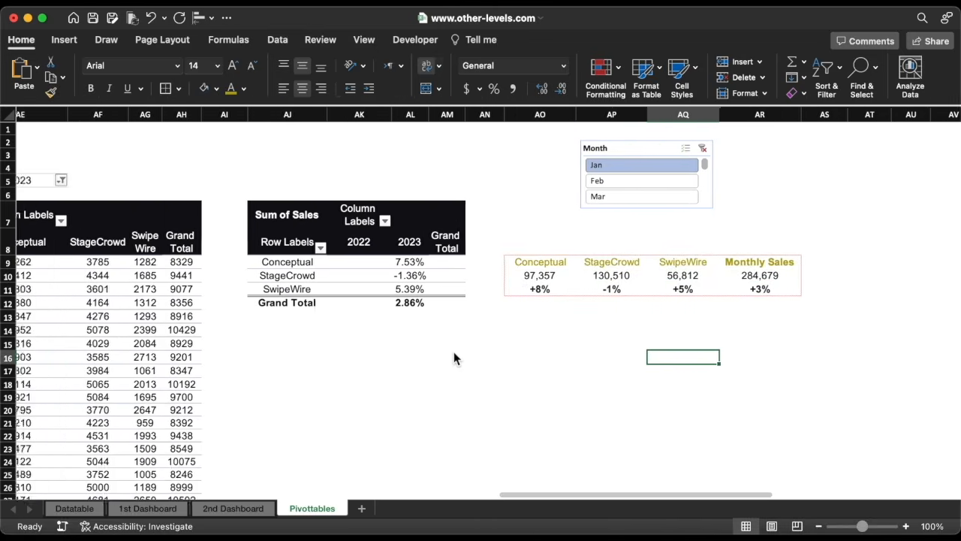
scroll(453, 358, "left", 1)
left_click(286, 303)
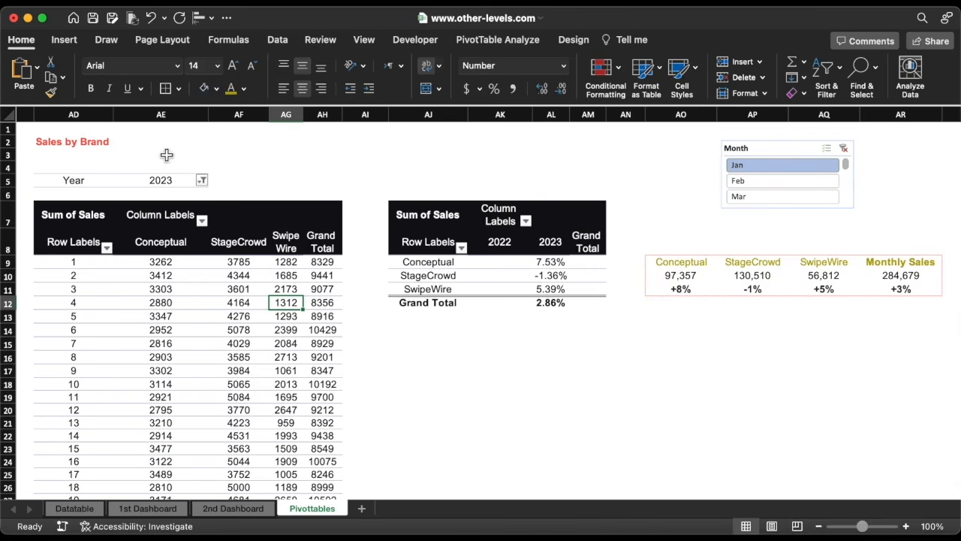
left_click(66, 41)
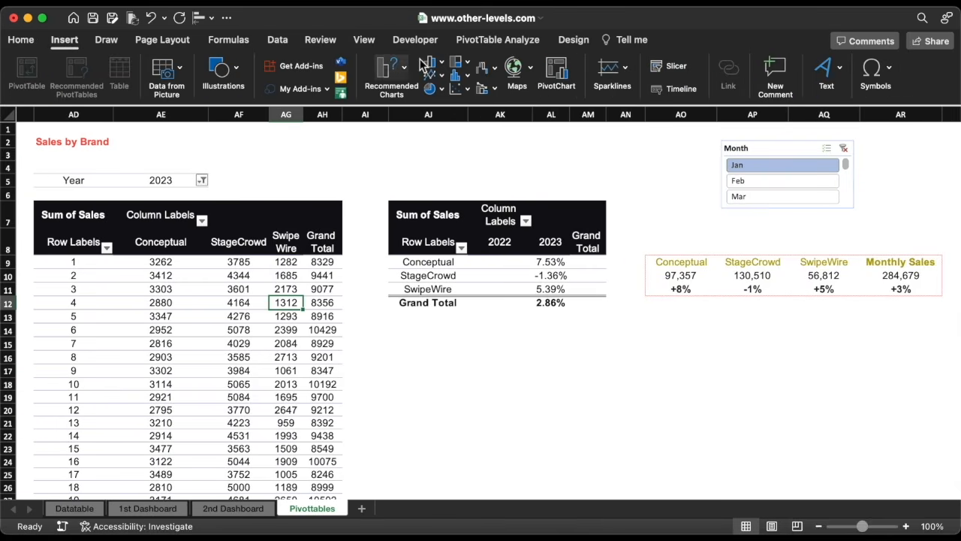
left_click(440, 77)
left_click(455, 128)
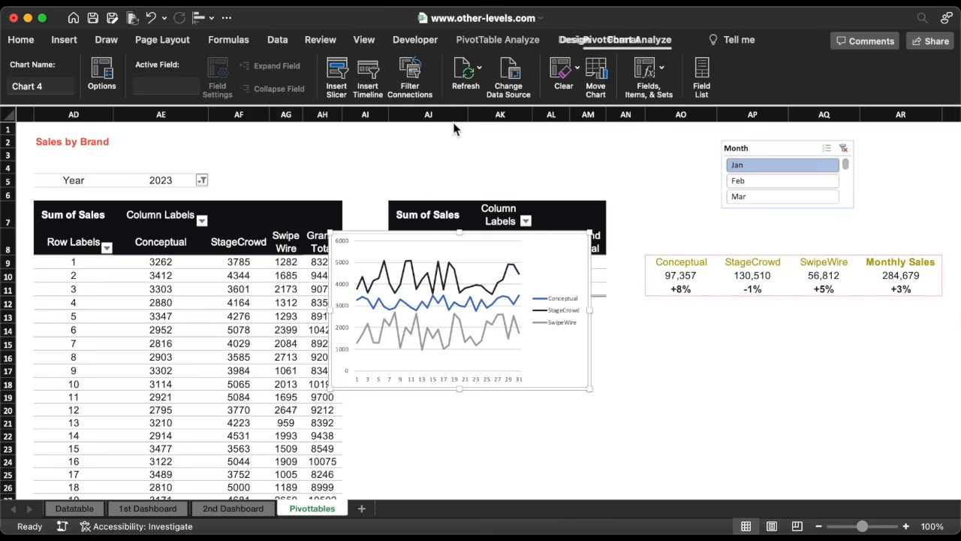
left_click_drag(490, 235, 448, 295)
left_click_drag(548, 369, 734, 369)
Move the line chart and the Month slicer onto the 1st Dashboard sheet and position them.
left_click(750, 152)
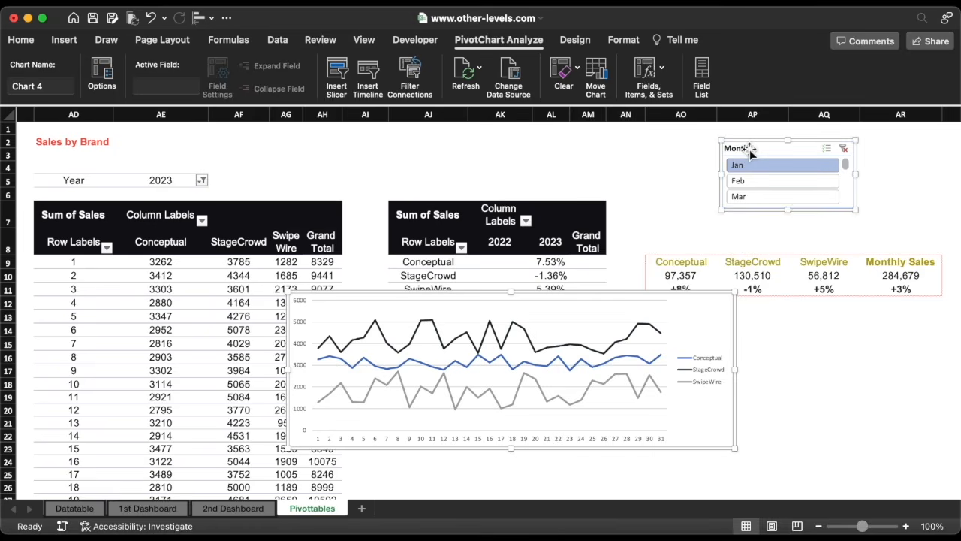
key("Delete")
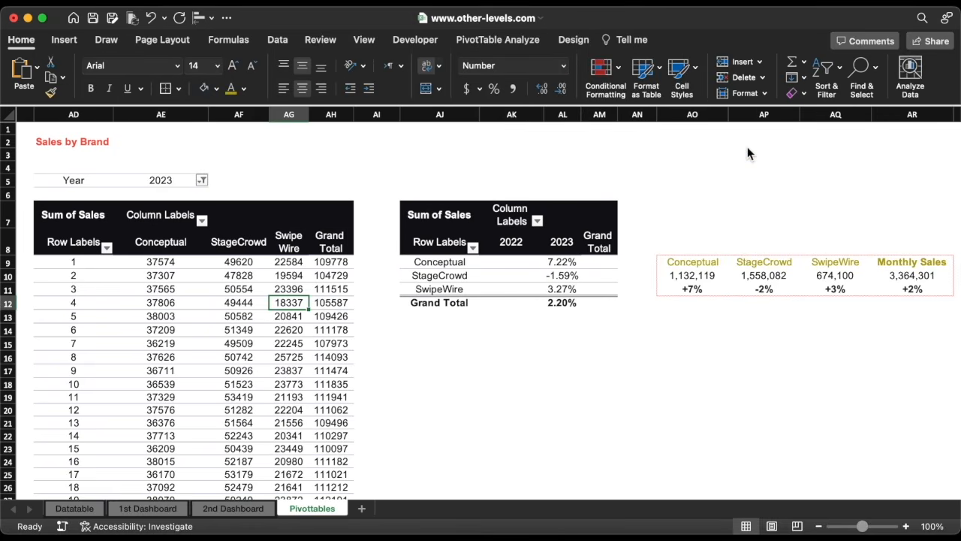
left_click(165, 514)
left_click_drag(541, 280, 683, 310)
left_click_drag(469, 383, 374, 383)
scroll(627, 450, "right", 4)
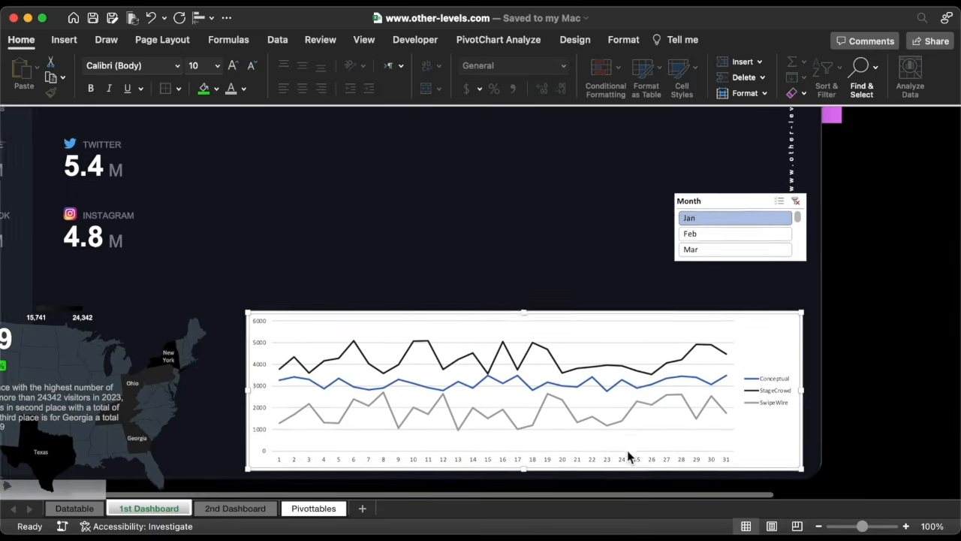
Remove the chart area's fill and border, and delete the chart's horizontal gridlines.
left_click(625, 40)
left_click(804, 75)
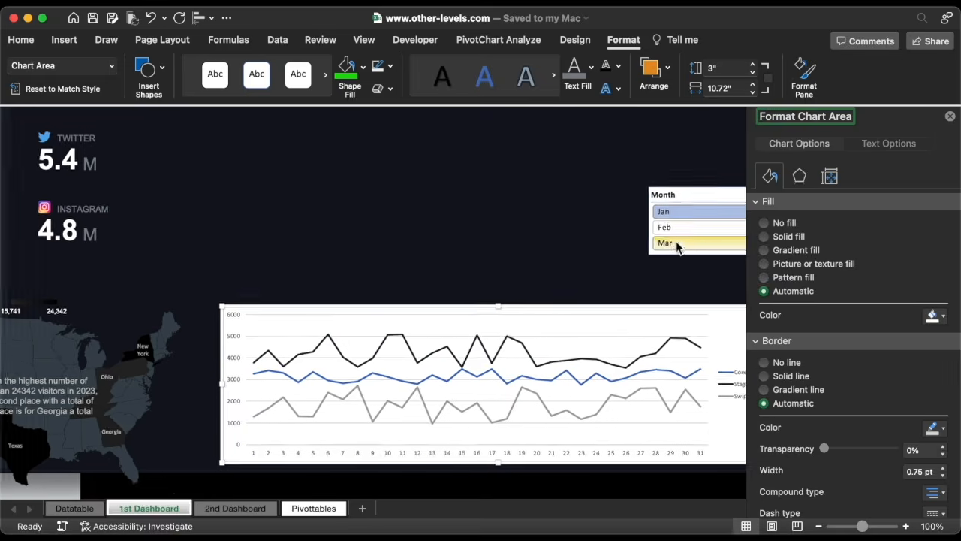
left_click(787, 364)
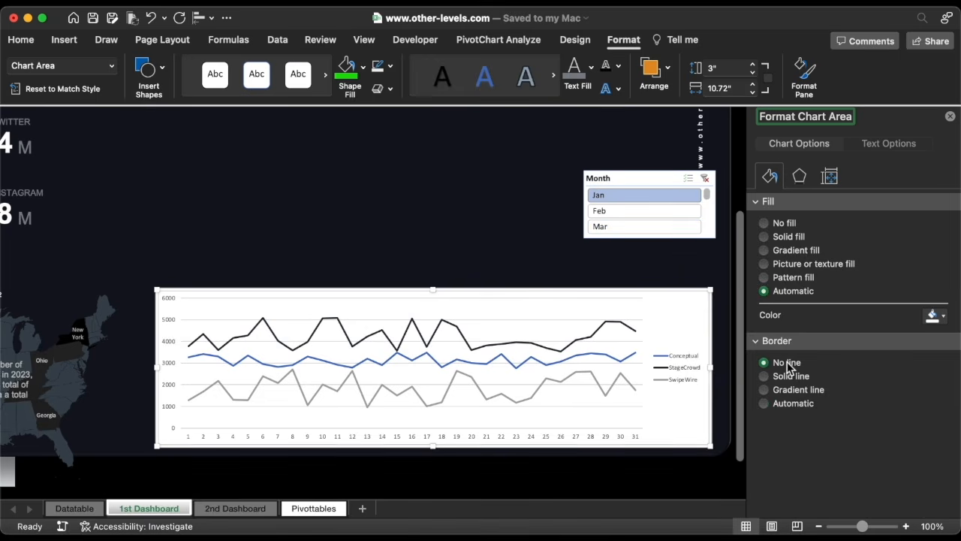
left_click(776, 223)
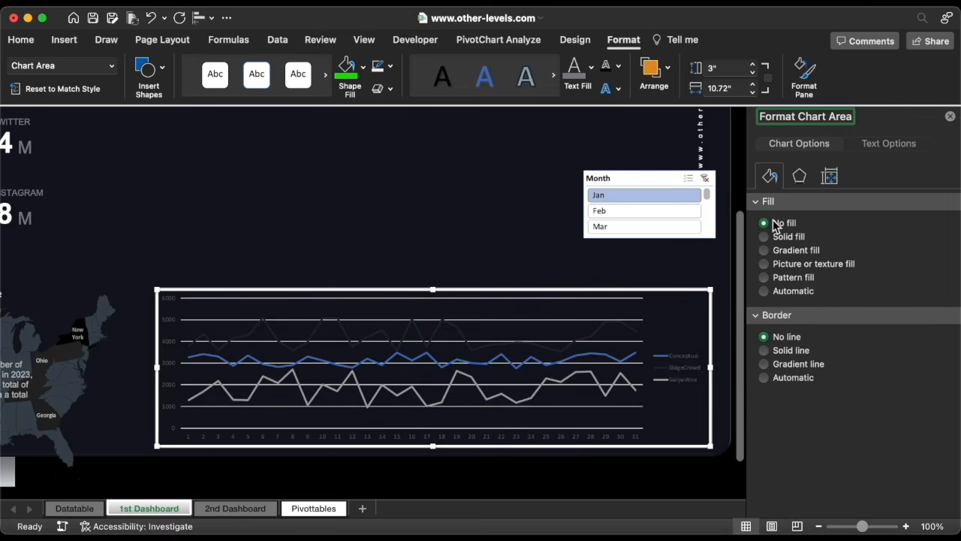
left_click(559, 320)
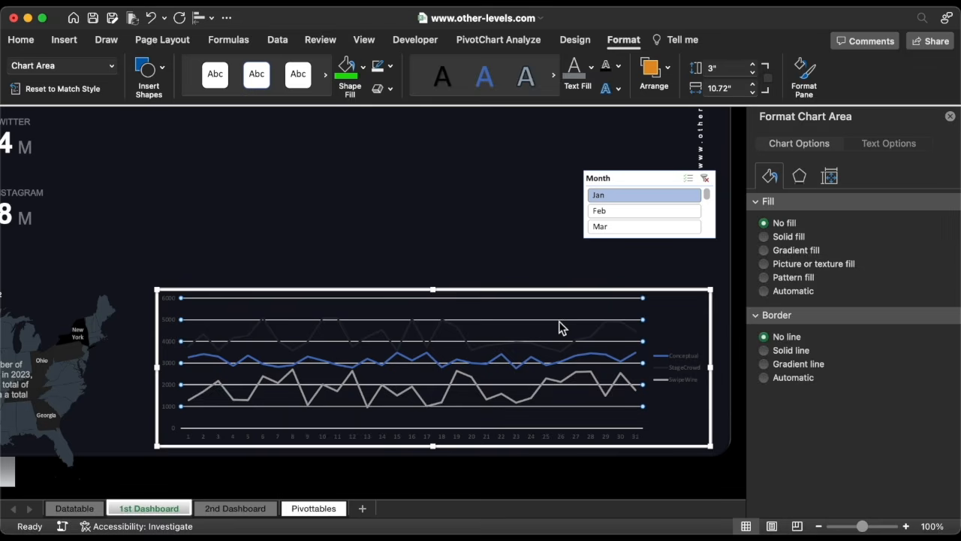
key("Delete")
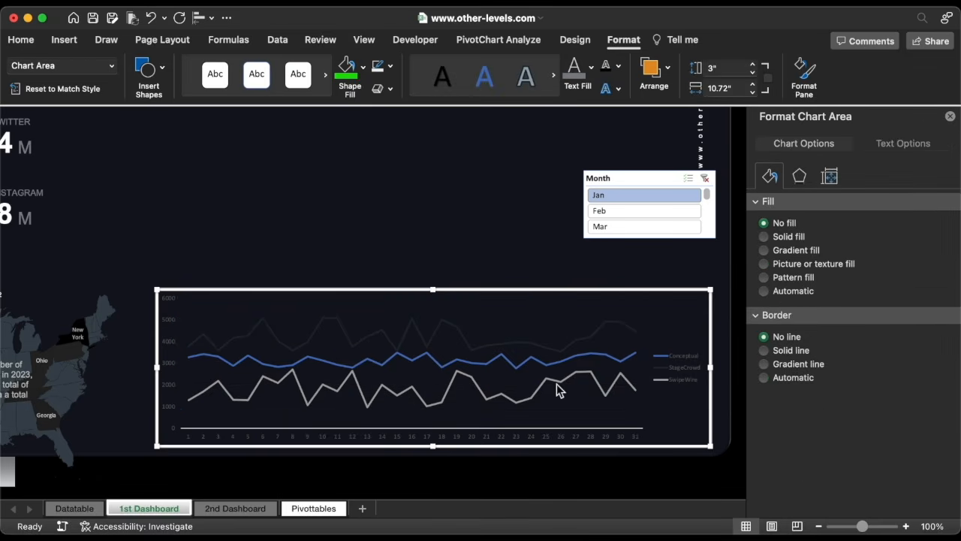
Set the horizontal axis labels to white text in the Arial font.
left_click(548, 434)
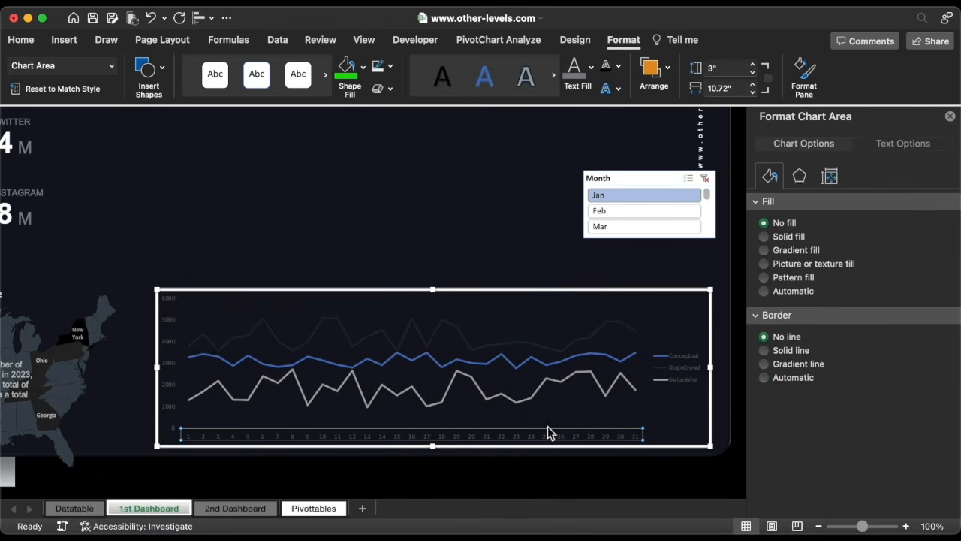
left_click(591, 66)
left_click(575, 154)
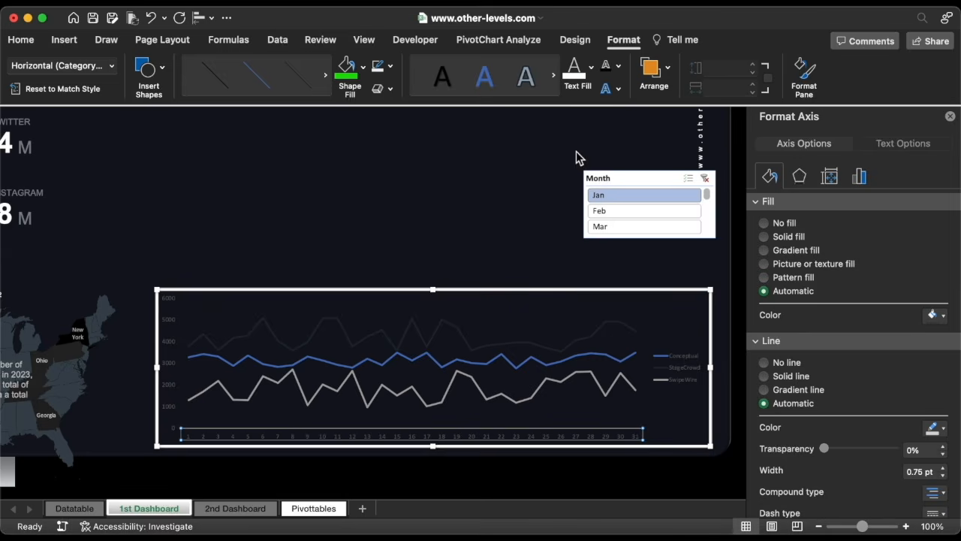
left_click(21, 42)
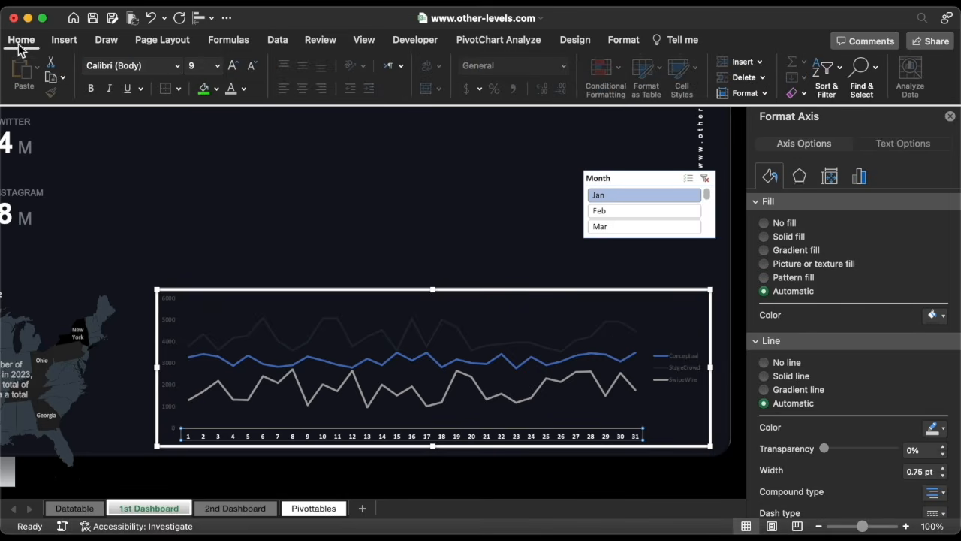
left_click(178, 66)
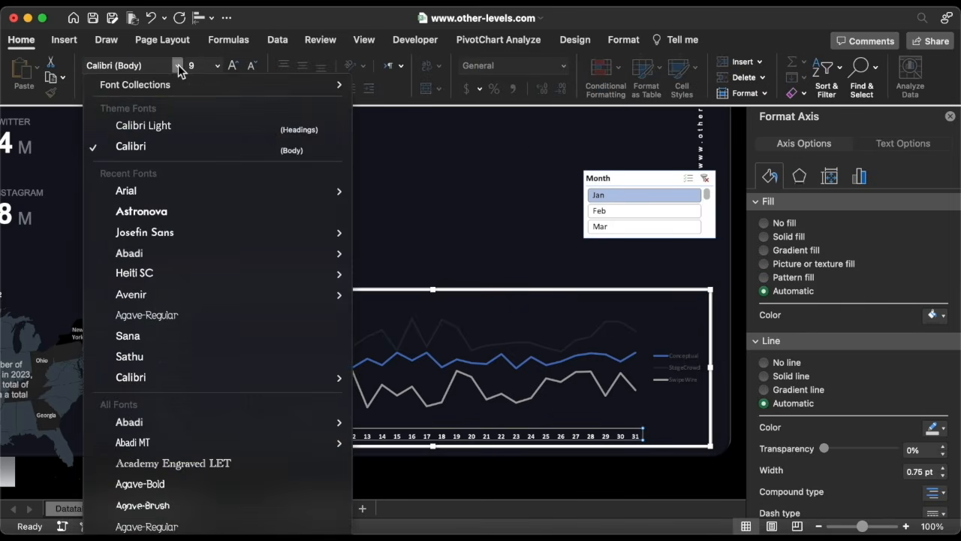
left_click(163, 191)
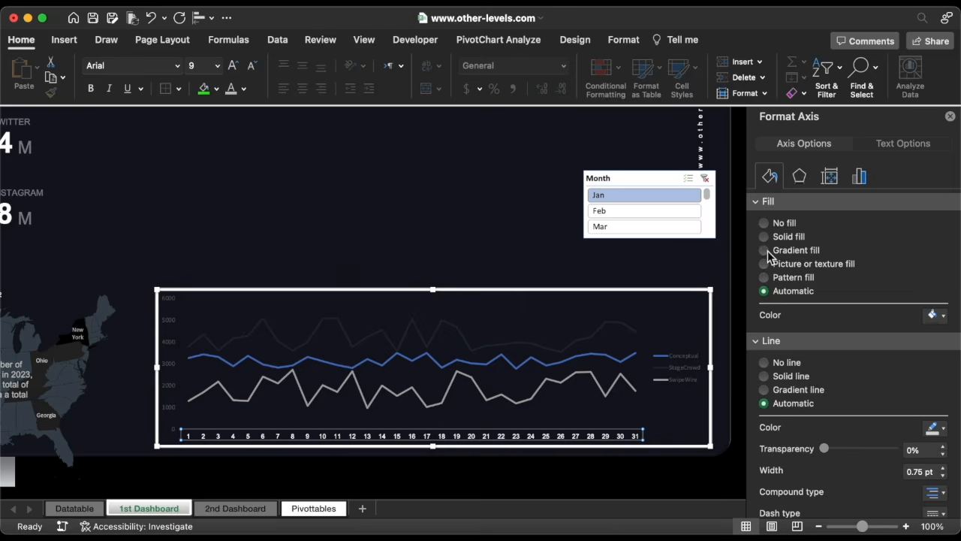
Reverse the horizontal axis category order and delete the chart legend.
left_click(860, 178)
left_click(788, 202)
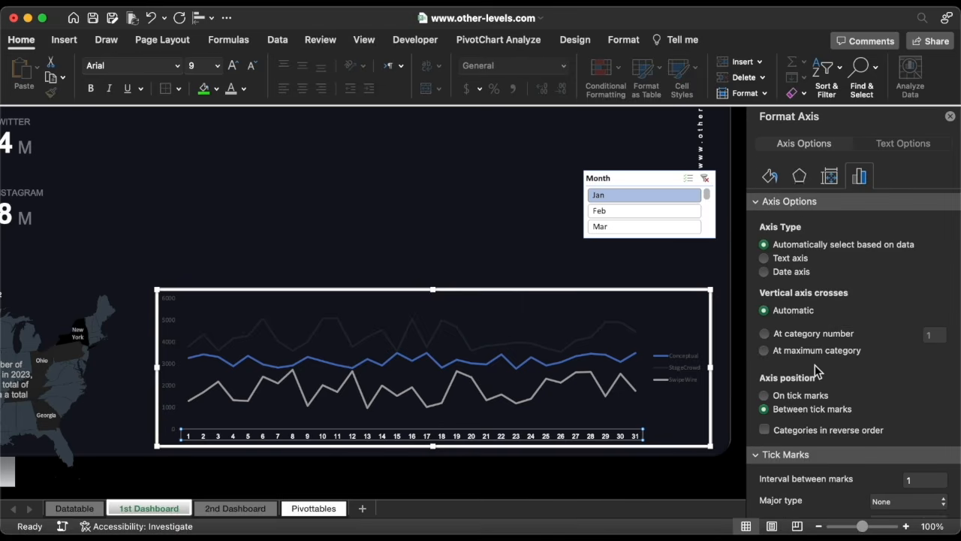
left_click(678, 370)
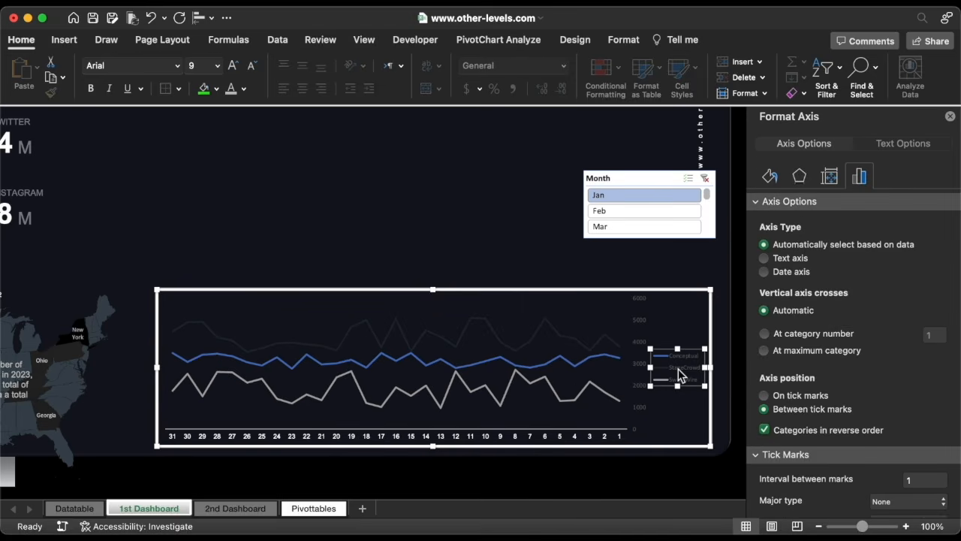
key("Delete")
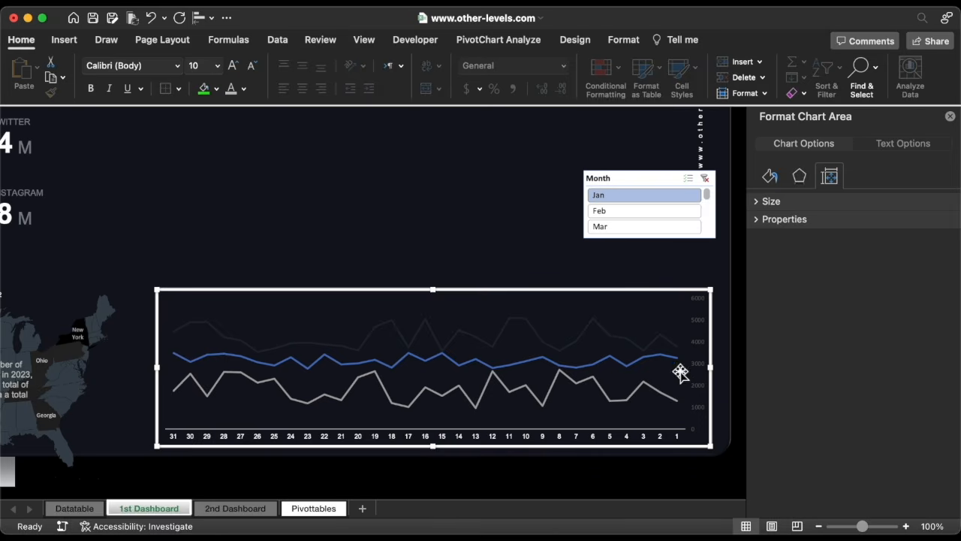
Set the vertical axis labels to white text in the Arial font.
left_click(698, 324)
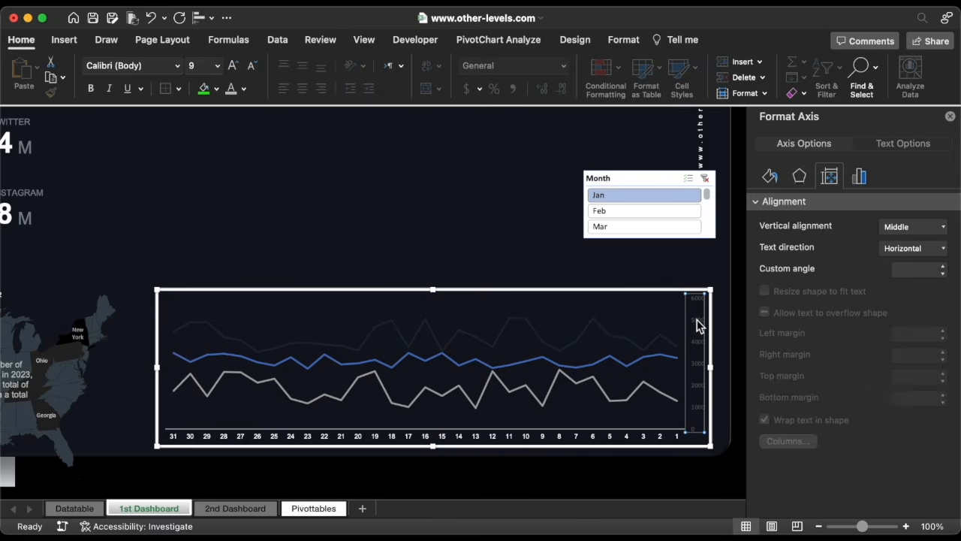
left_click(231, 89)
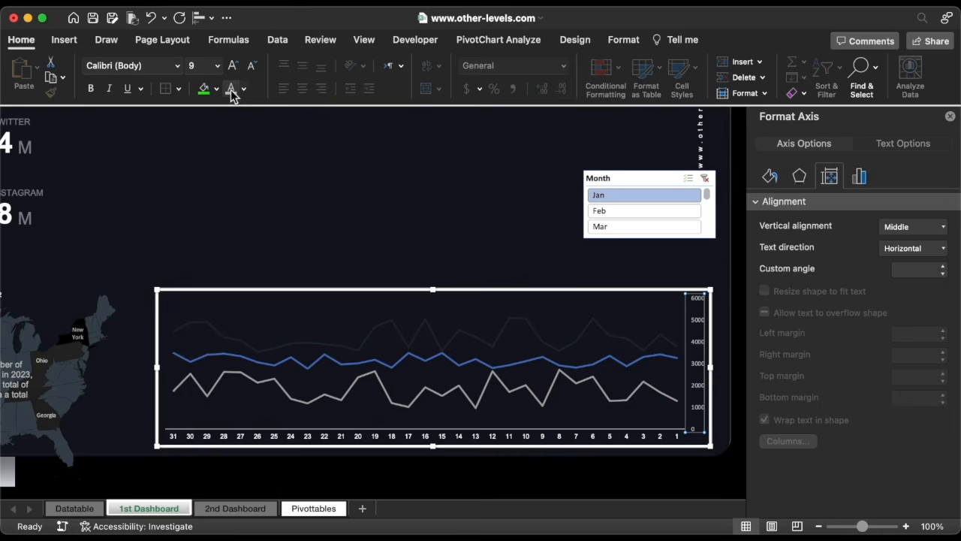
left_click(177, 66)
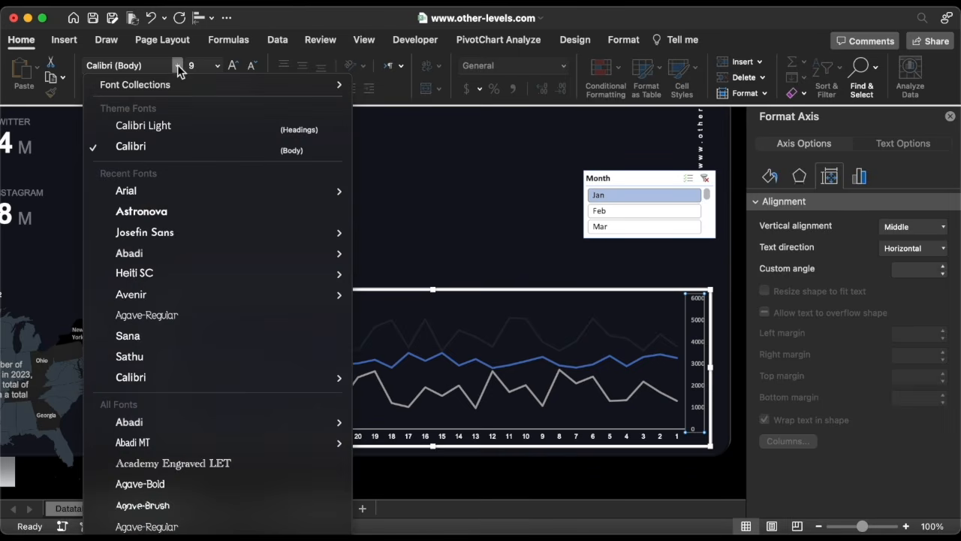
left_click(146, 193)
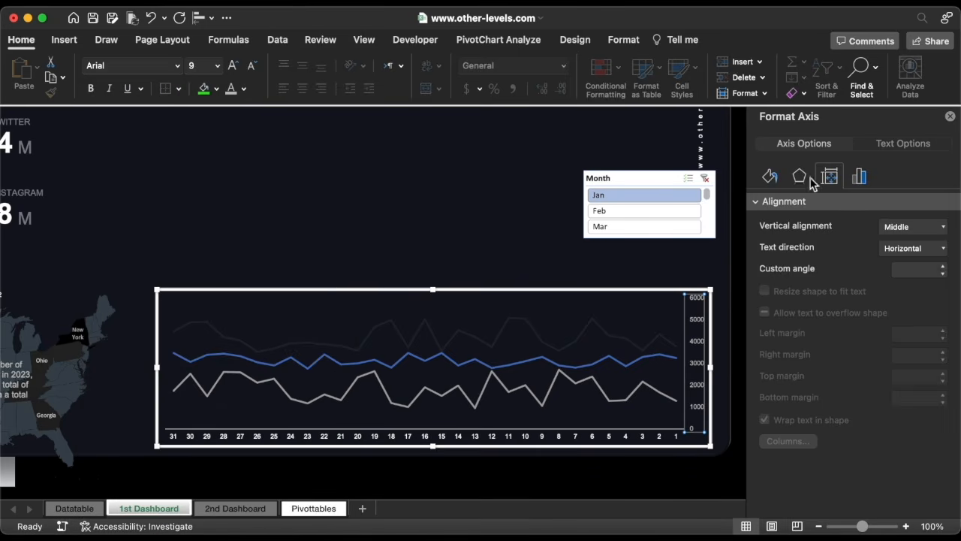
Format the vertical axis numbers with the custom format code #,##0,"K".
left_click(860, 177)
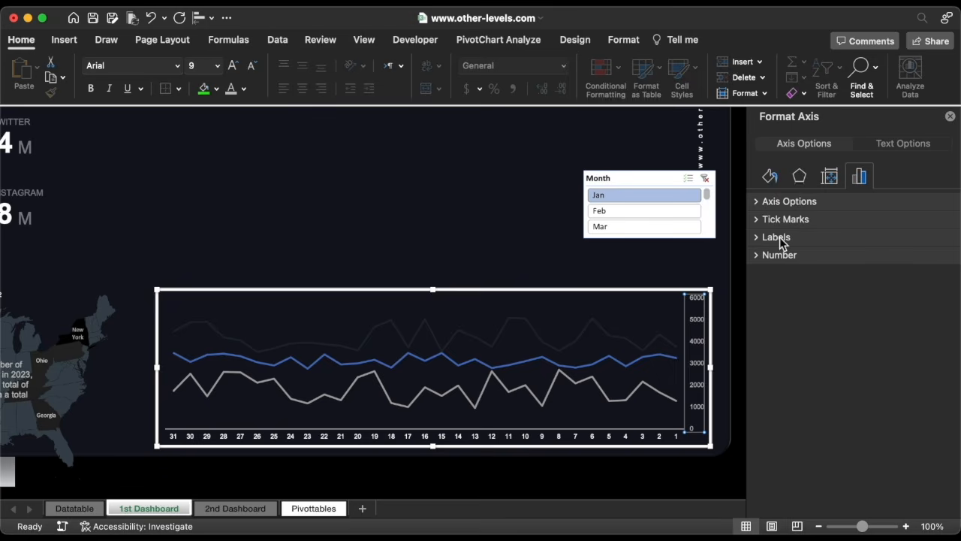
left_click(780, 256)
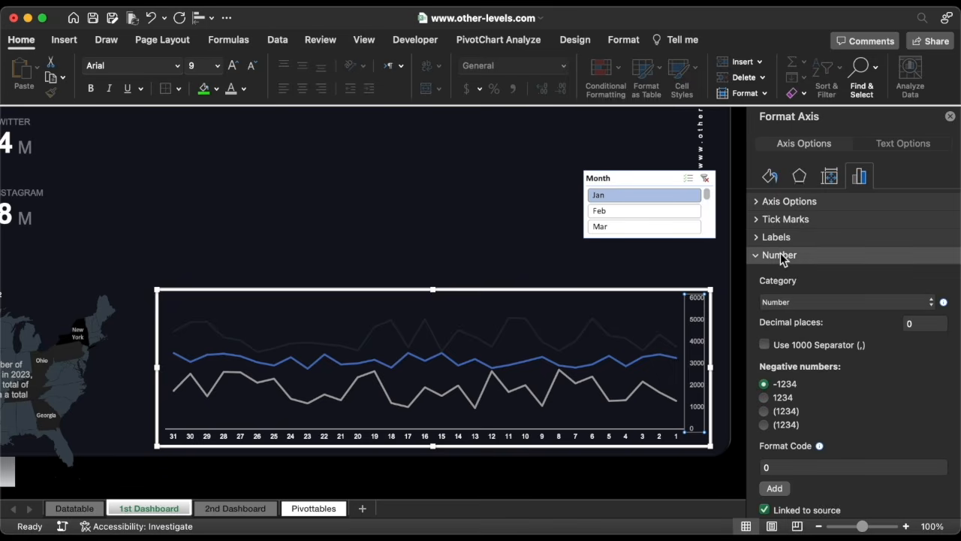
left_click(846, 302)
left_click(843, 451)
left_click(832, 387)
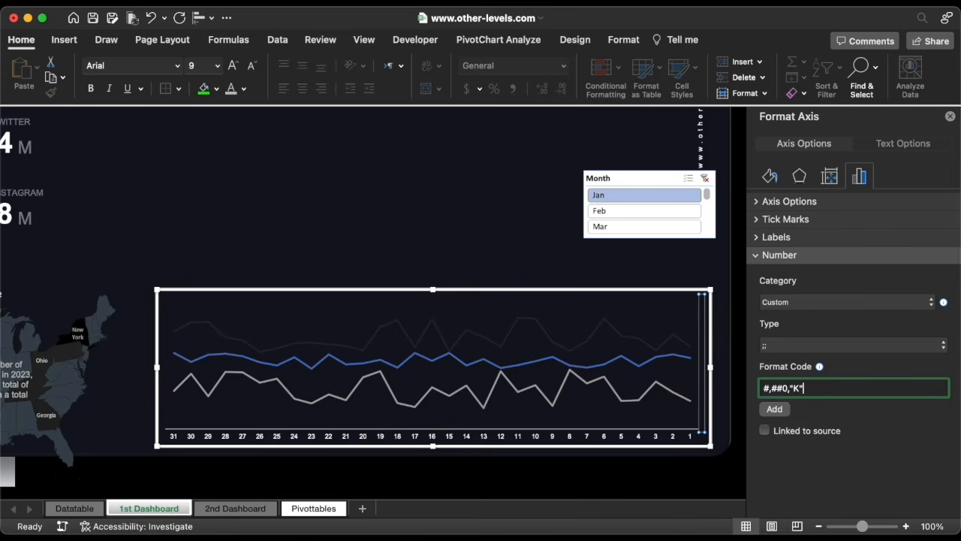
type("#,##0,\"K\"")
left_click(849, 349)
left_click(834, 337)
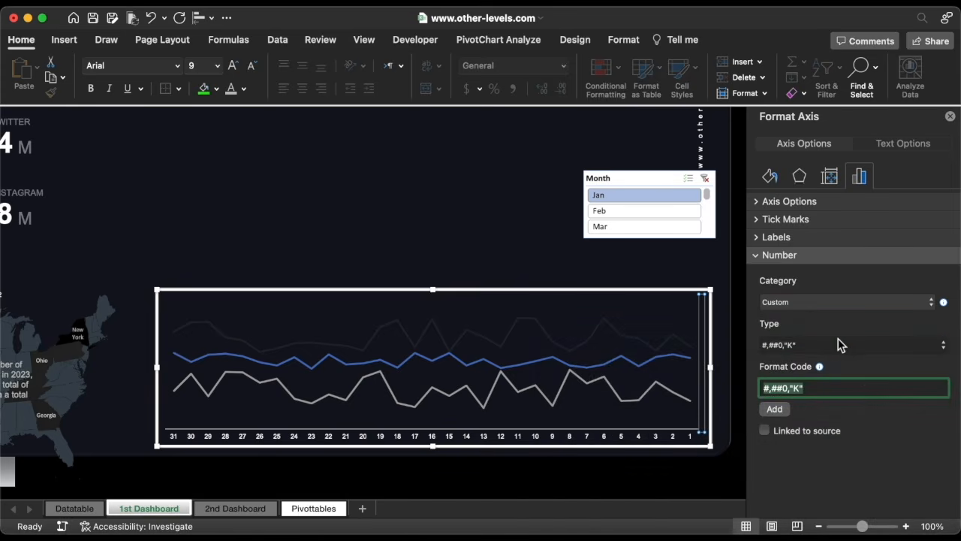
Remove the horizontal axis line and set its label distance from axis to 300.
left_click(614, 436)
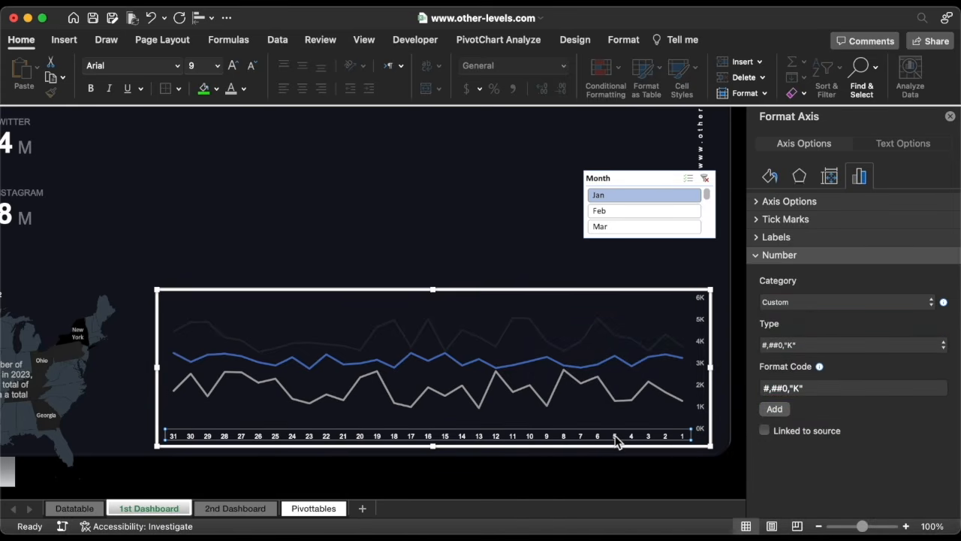
left_click(770, 177)
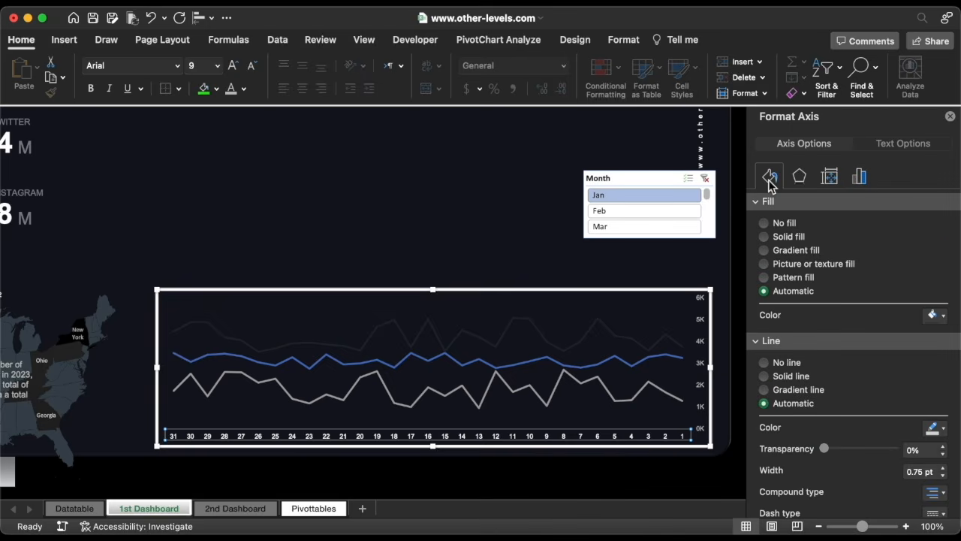
left_click(776, 365)
left_click(859, 179)
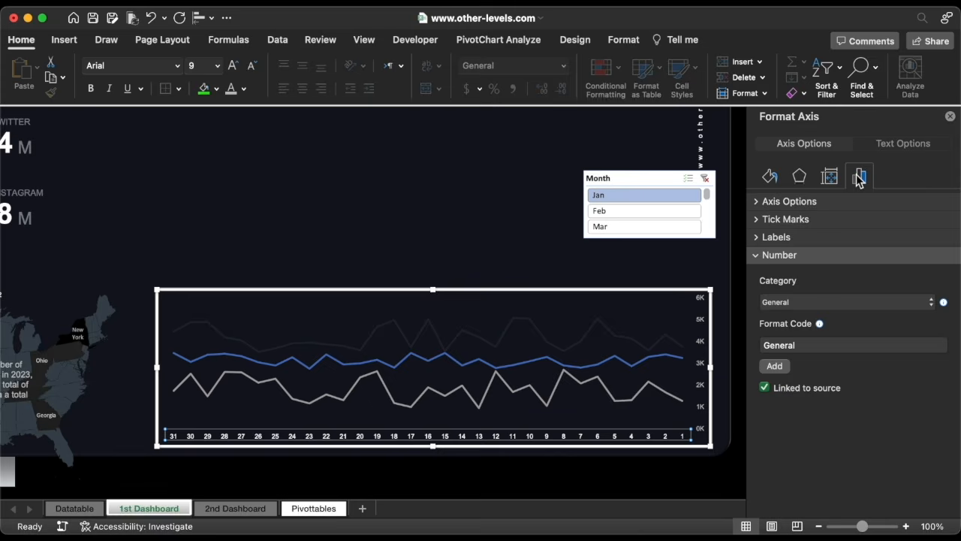
left_click(778, 237)
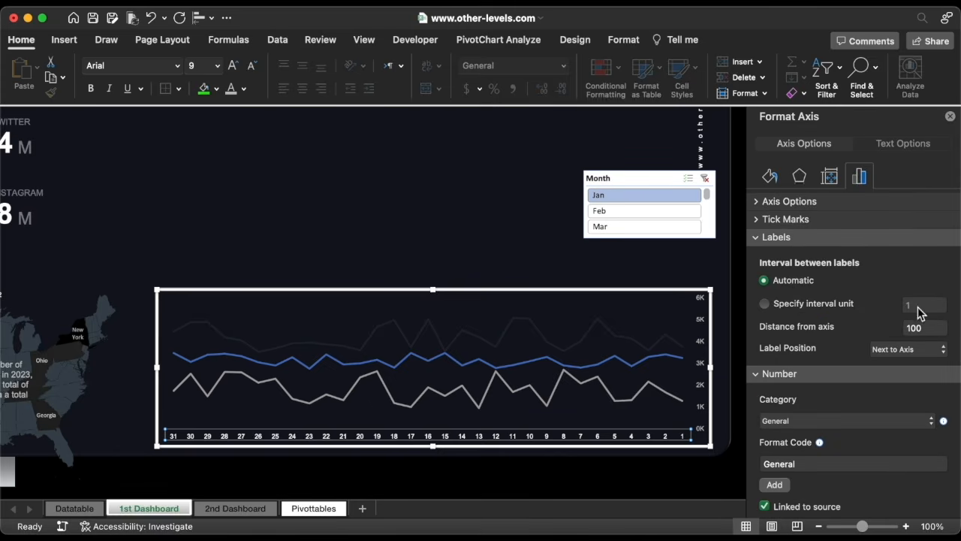
double_click(931, 326)
type("30")
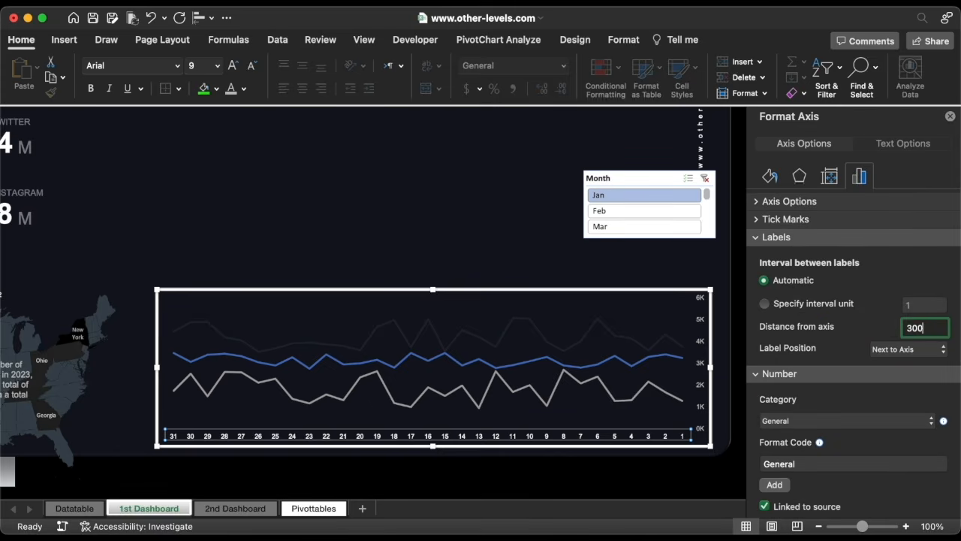
key("Return")
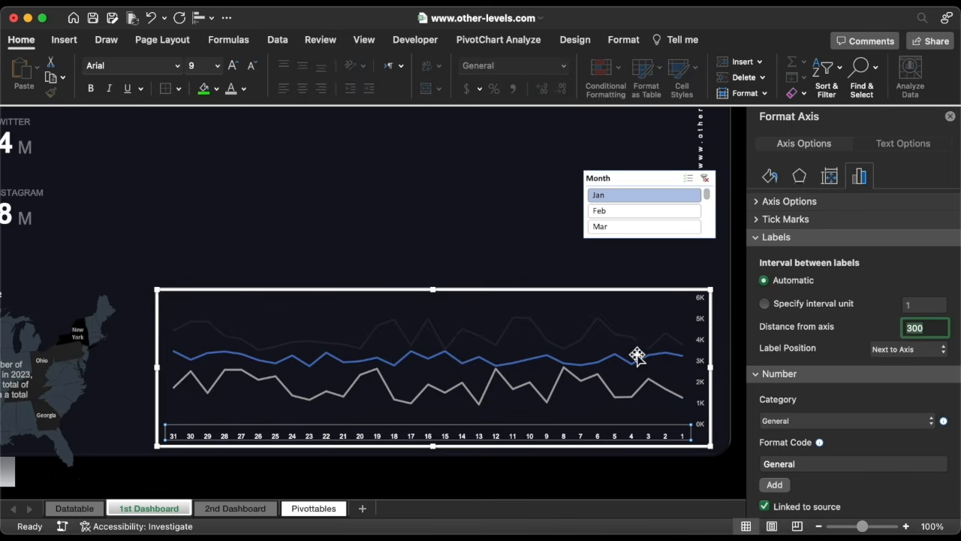
Set the gray series line to a 1 pt solid line in hex color A36256.
left_click(596, 380)
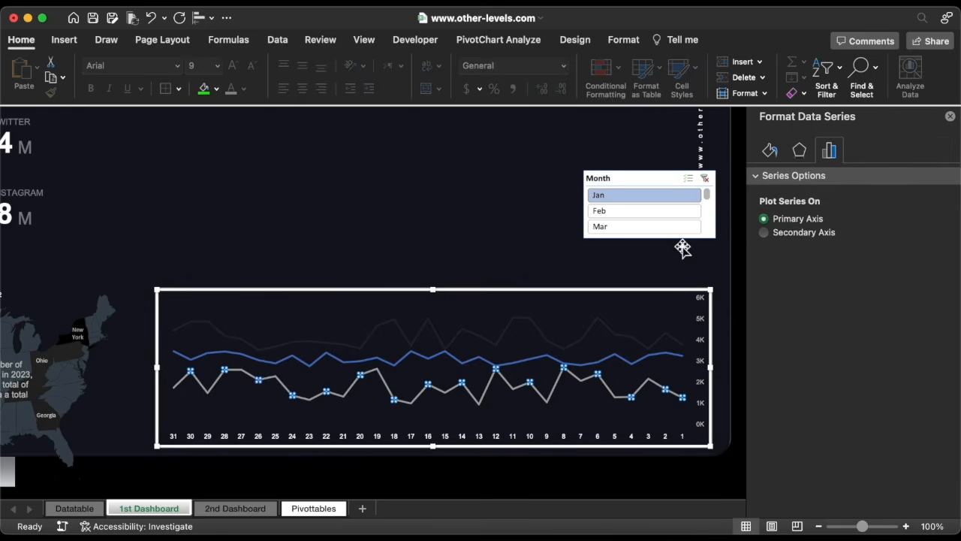
left_click(769, 152)
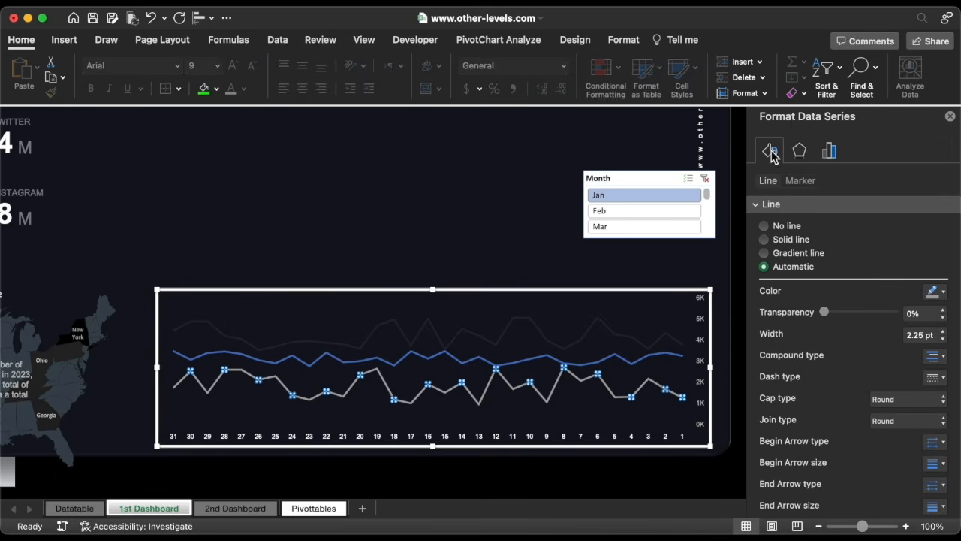
left_click(943, 339)
left_click(943, 339)
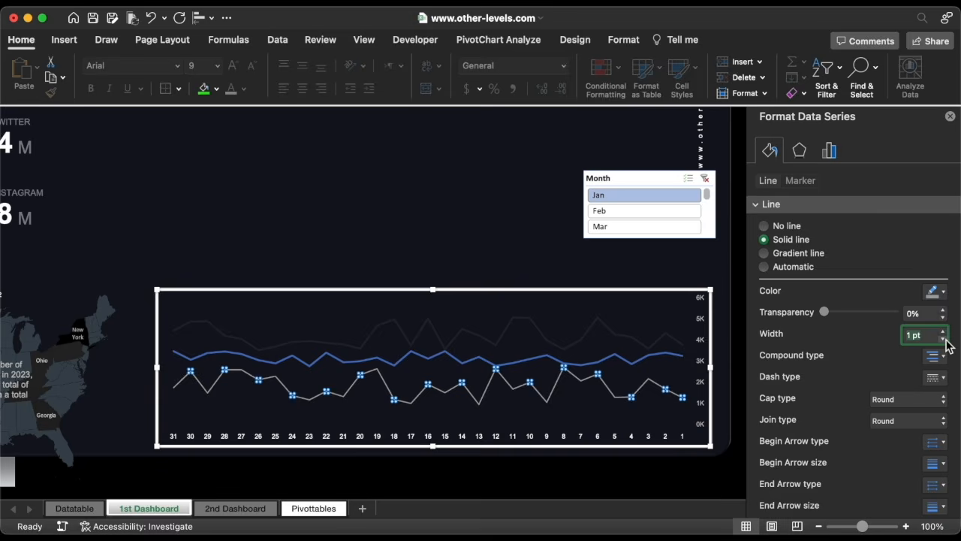
left_click(941, 293)
left_click(873, 493)
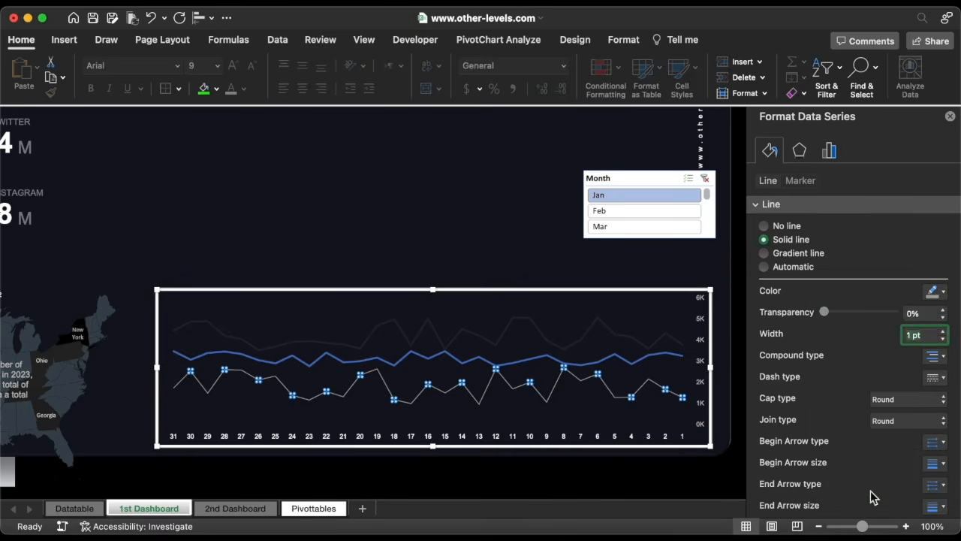
type("A36256")
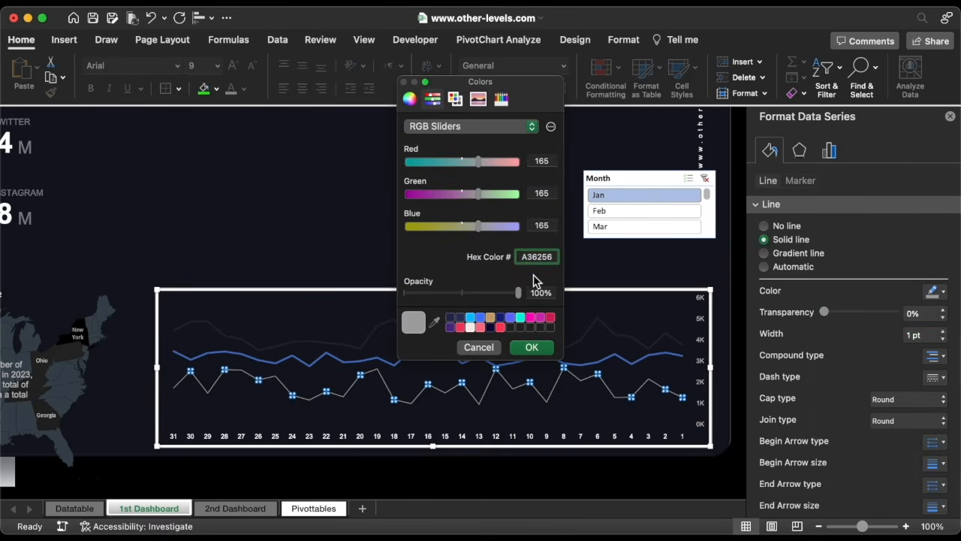
left_click(535, 349)
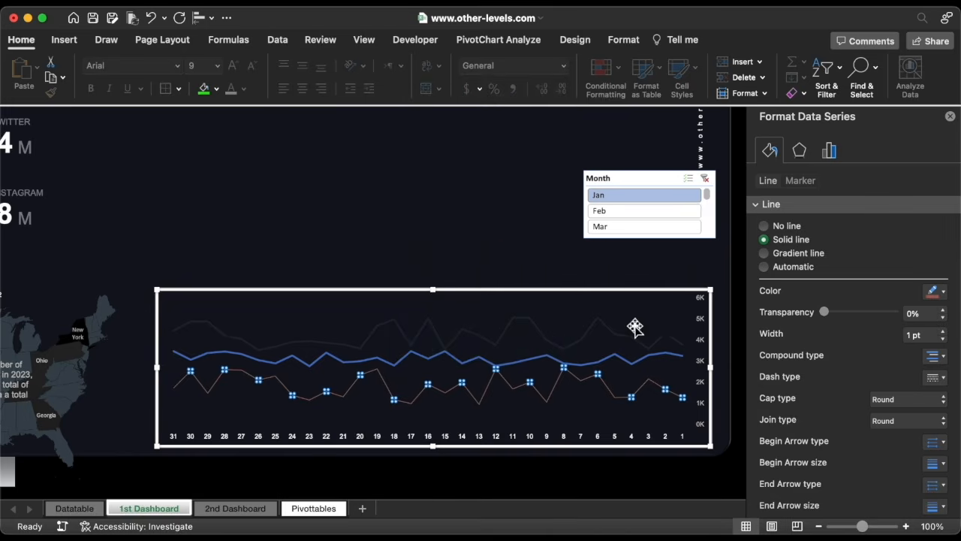
Give that series built-in round markers of size 3 with a solid fill in the same A36256 color.
left_click(801, 182)
left_click(795, 204)
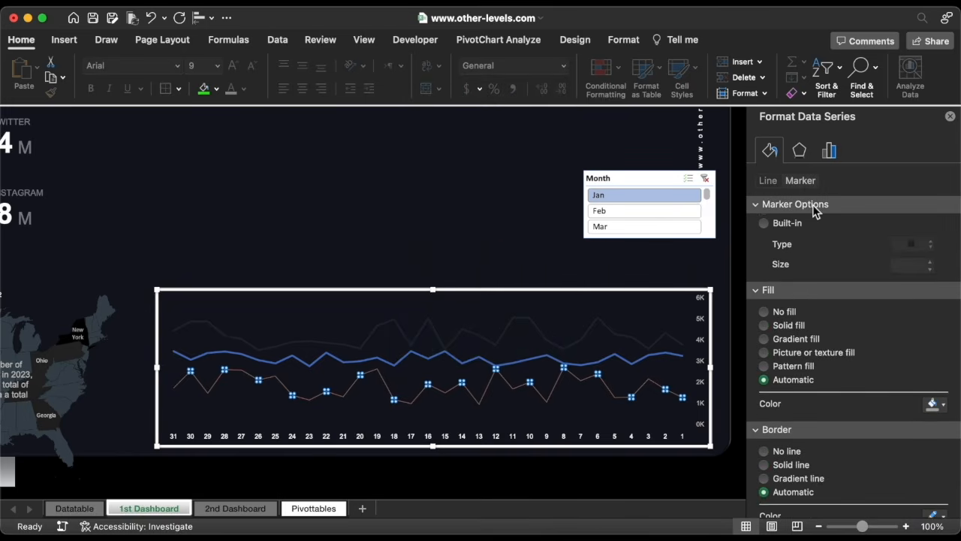
left_click(789, 254)
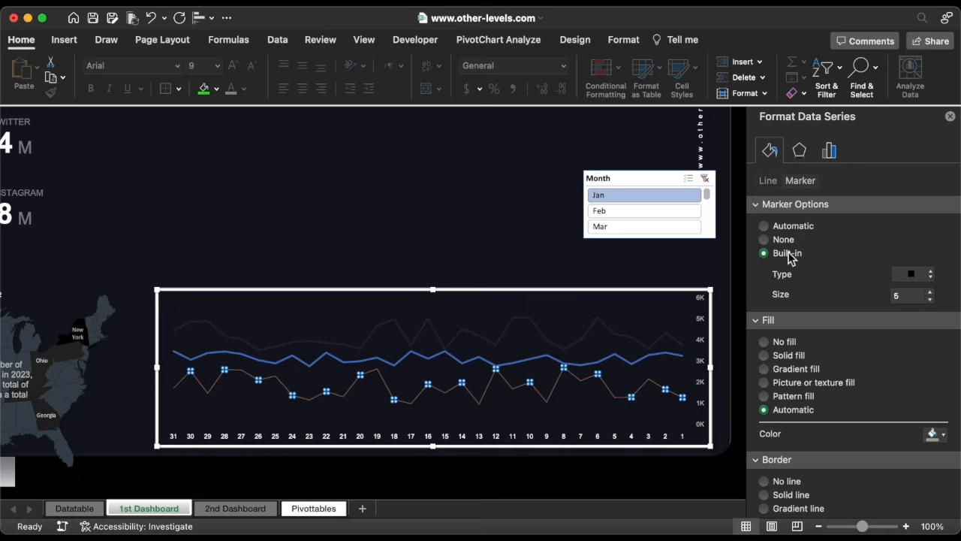
left_click(911, 275)
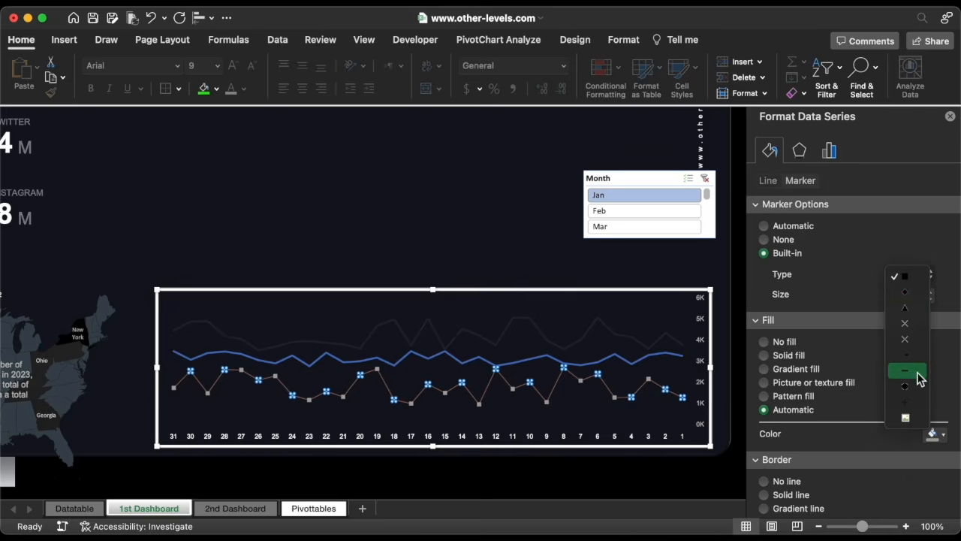
left_click(920, 390)
left_click(930, 299)
left_click(931, 299)
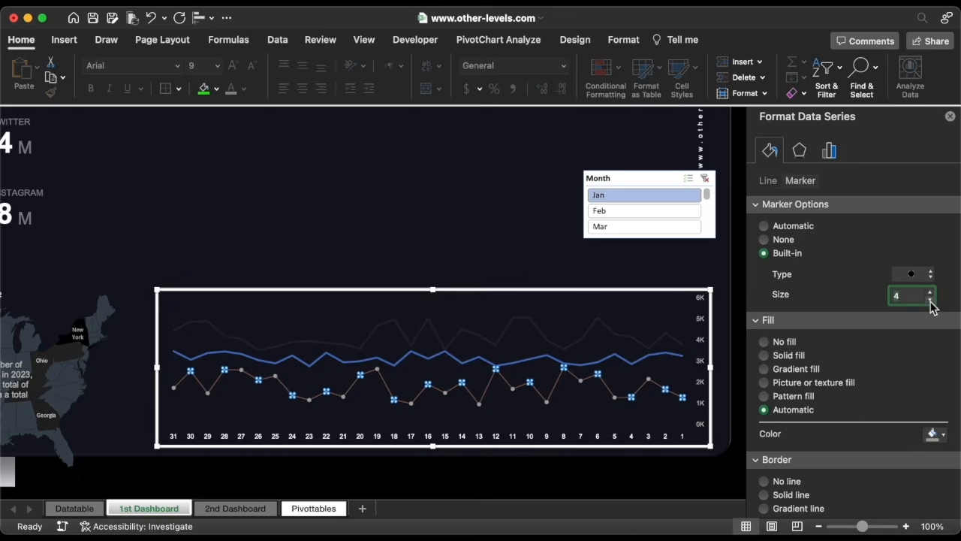
left_click(789, 356)
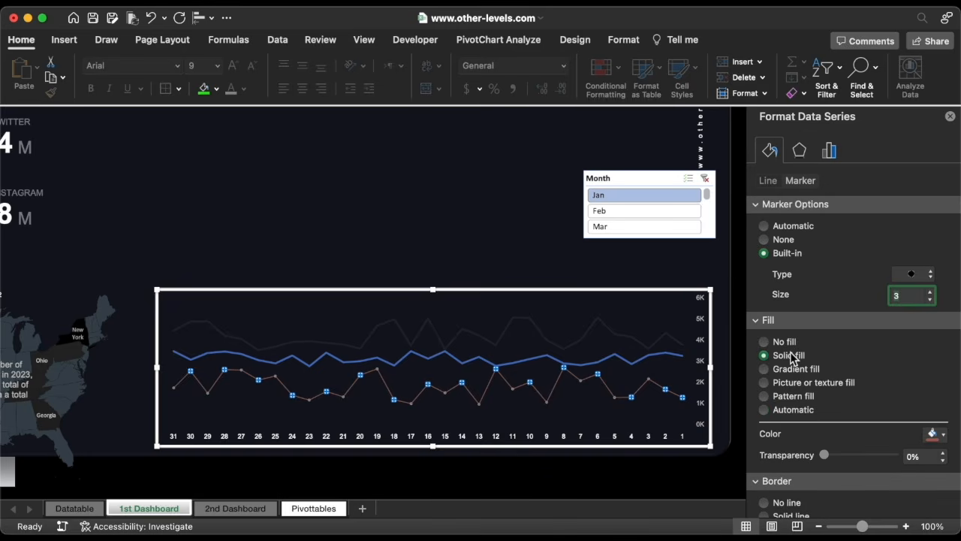
left_click(933, 436)
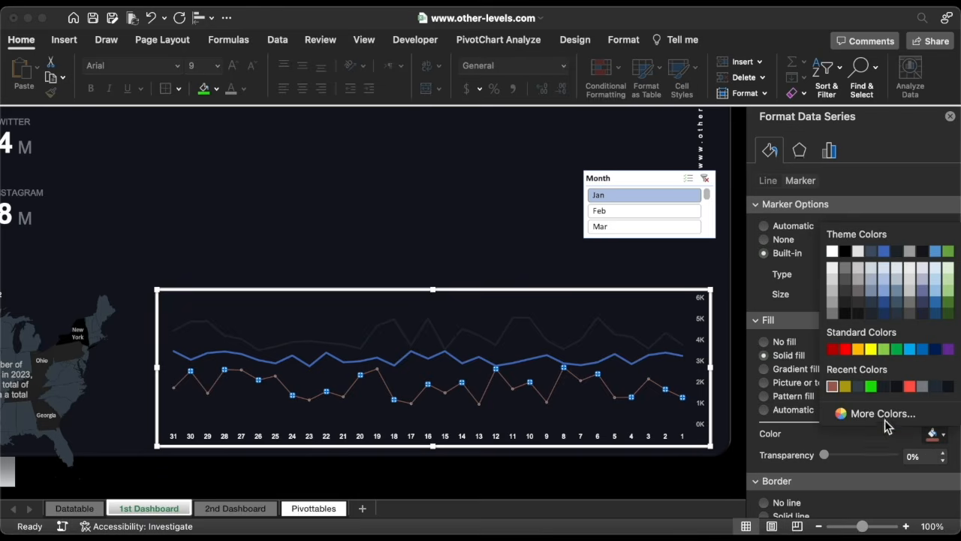
left_click(833, 387)
Set the marker border of that series to a 1 pt solid line in hex color 12141D.
scroll(886, 428, "down", 10)
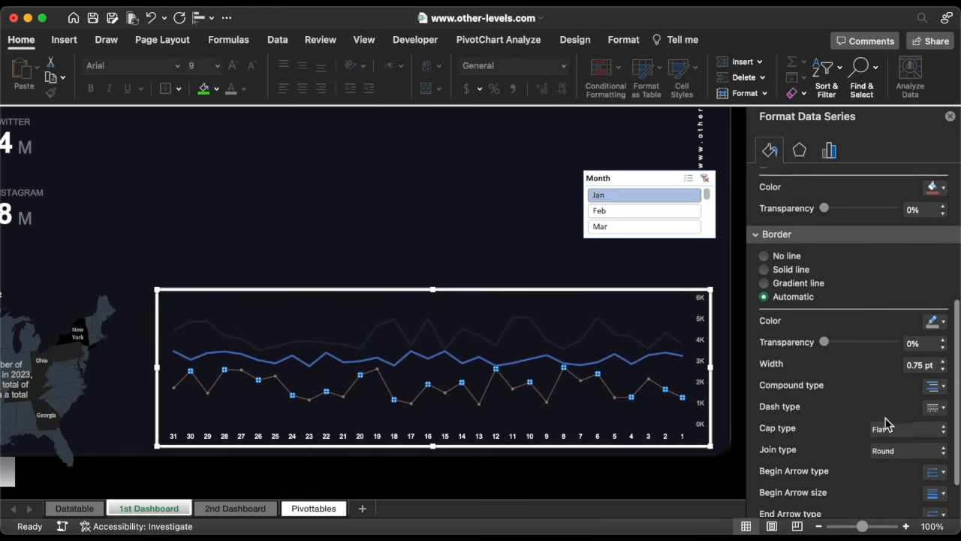
scroll(886, 424, "down", 2)
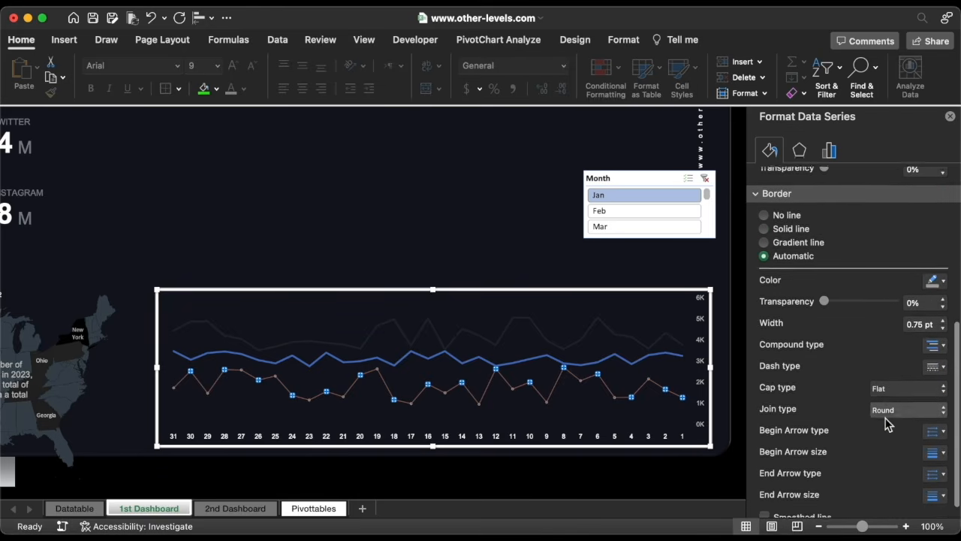
left_click(942, 316)
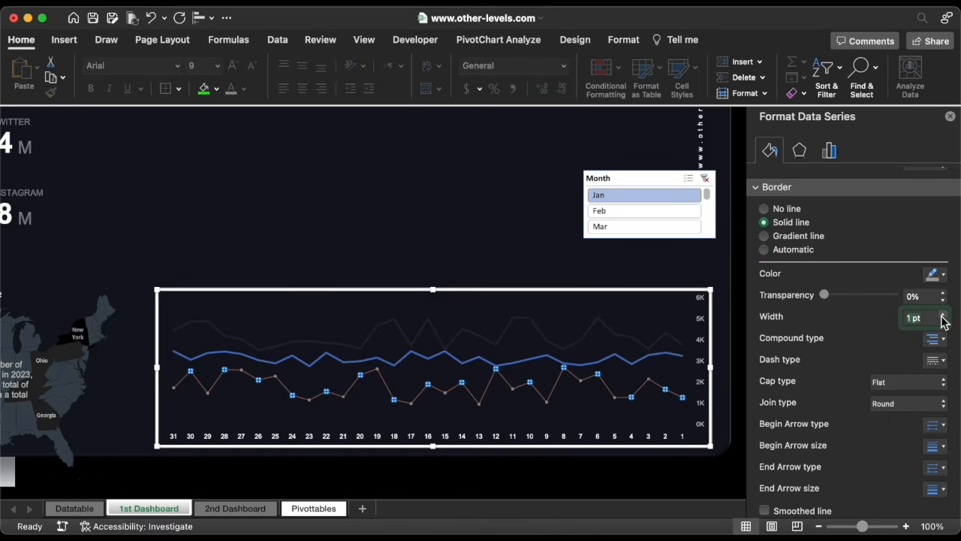
left_click(937, 277)
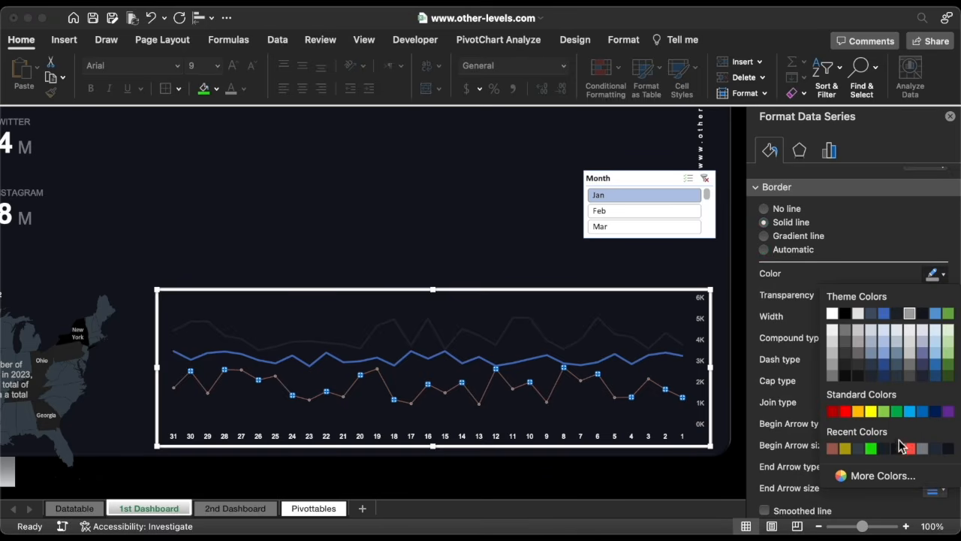
left_click(894, 481)
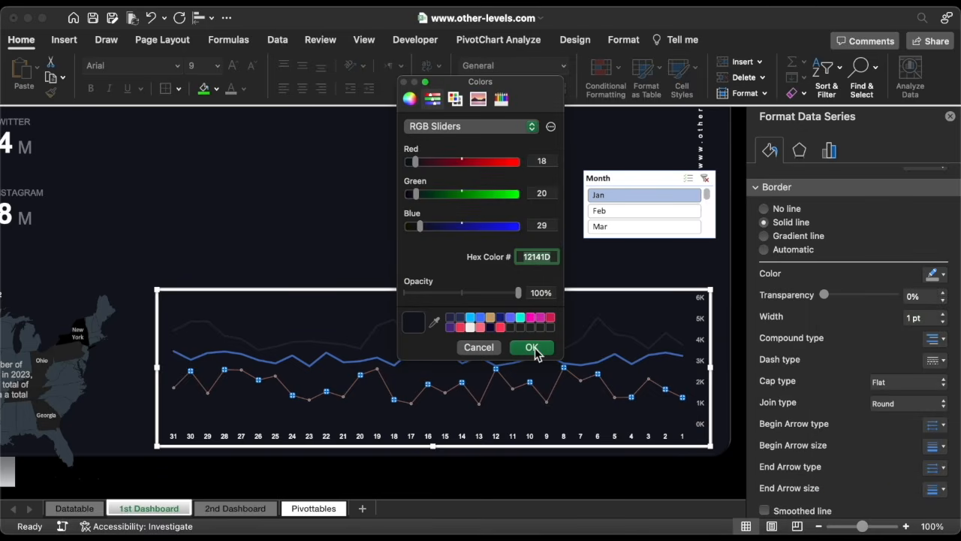
left_click(532, 348)
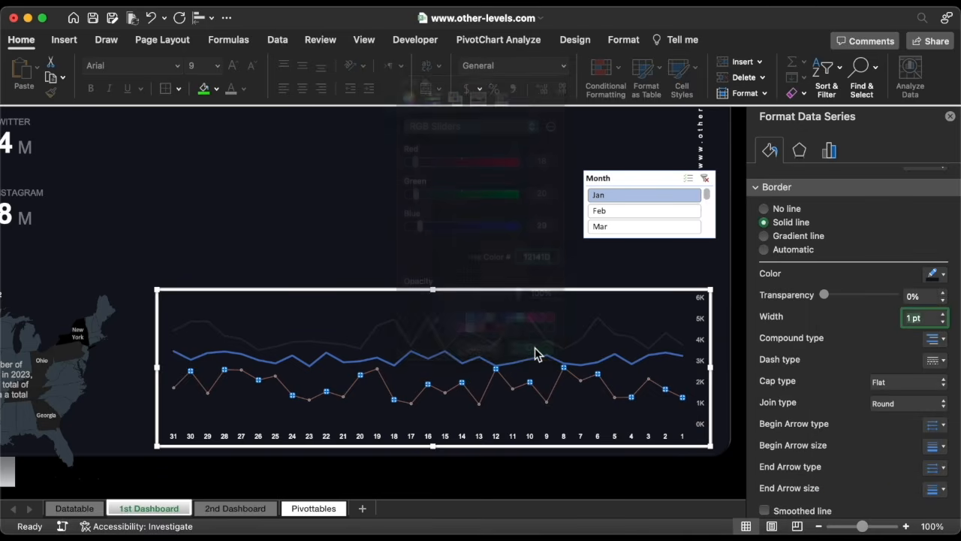
Give the blue series built-in round markers of size 3 with a solid fill.
left_click(585, 367)
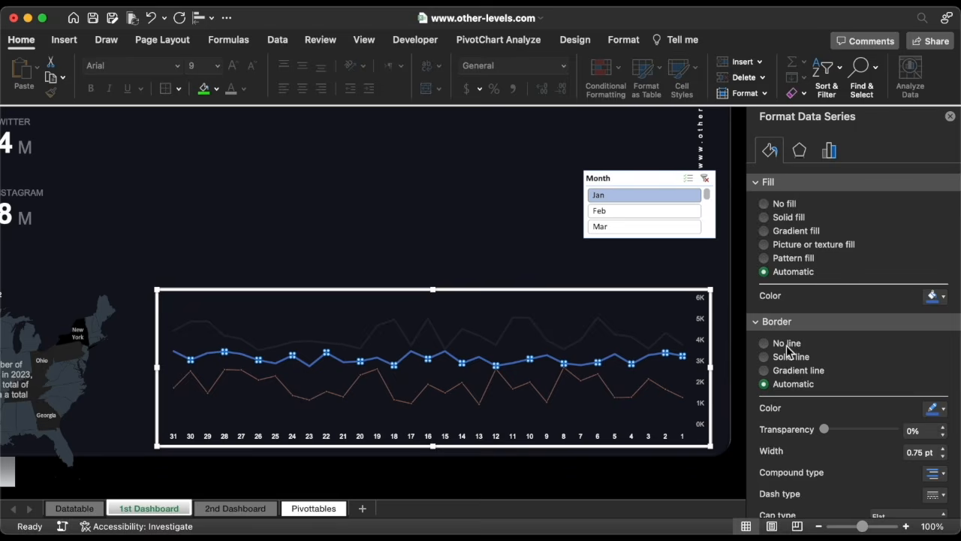
scroll(807, 345, "down", 2)
scroll(807, 341, "down", 1)
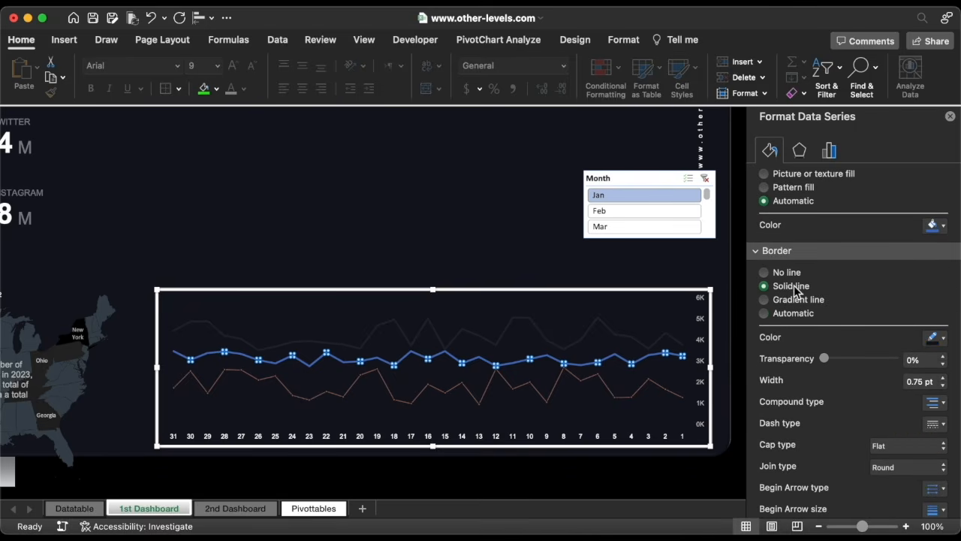
scroll(795, 290, "up", 3)
left_click(787, 272)
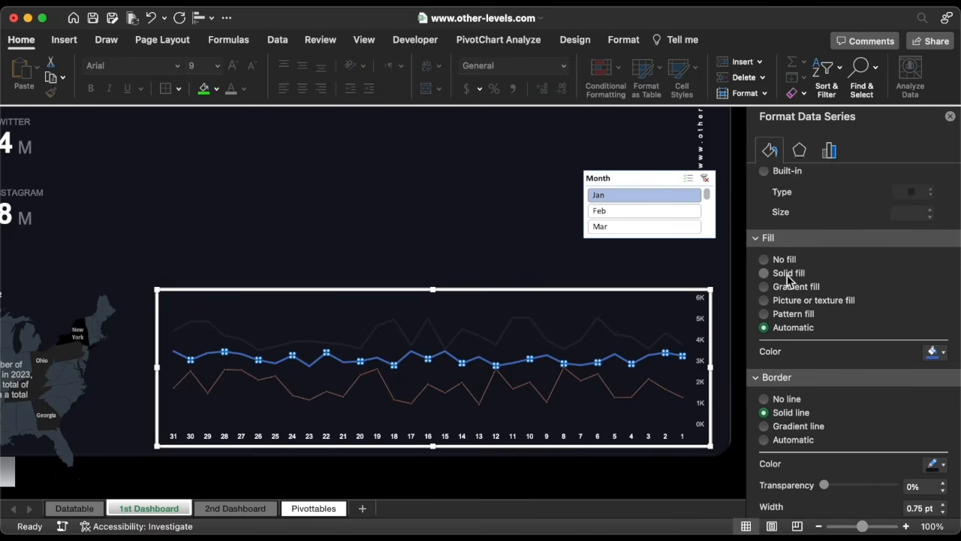
left_click(936, 353)
left_click(832, 199)
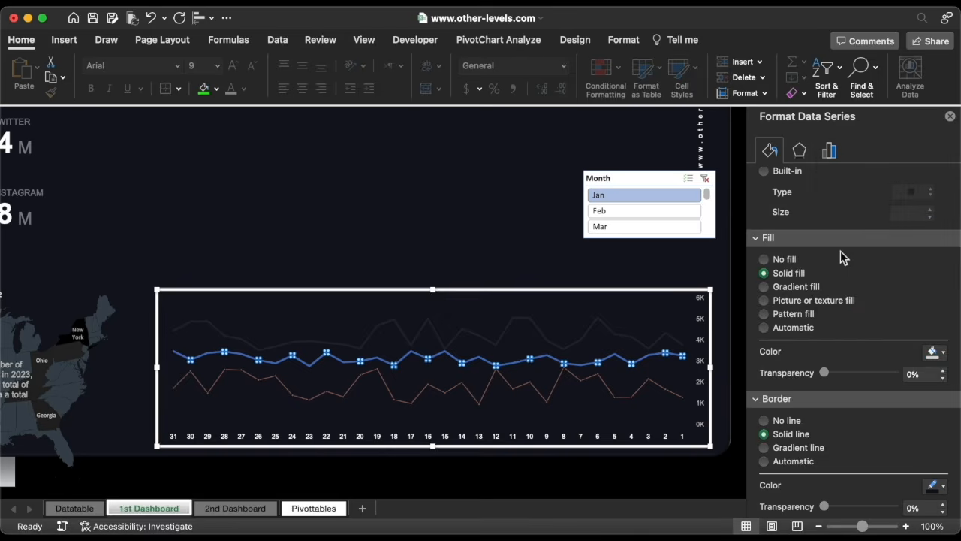
scroll(841, 255, "up", 3)
left_click(783, 255)
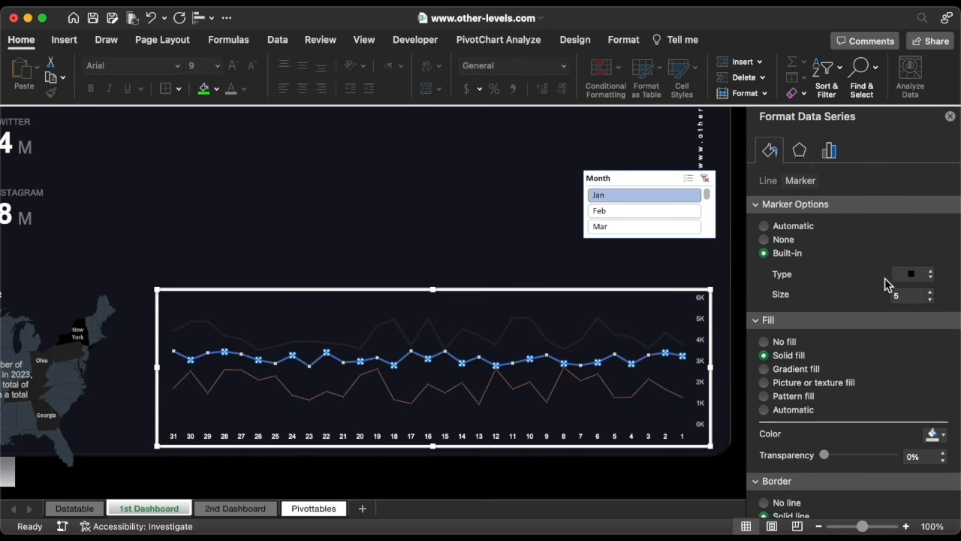
left_click(930, 299)
left_click(930, 299)
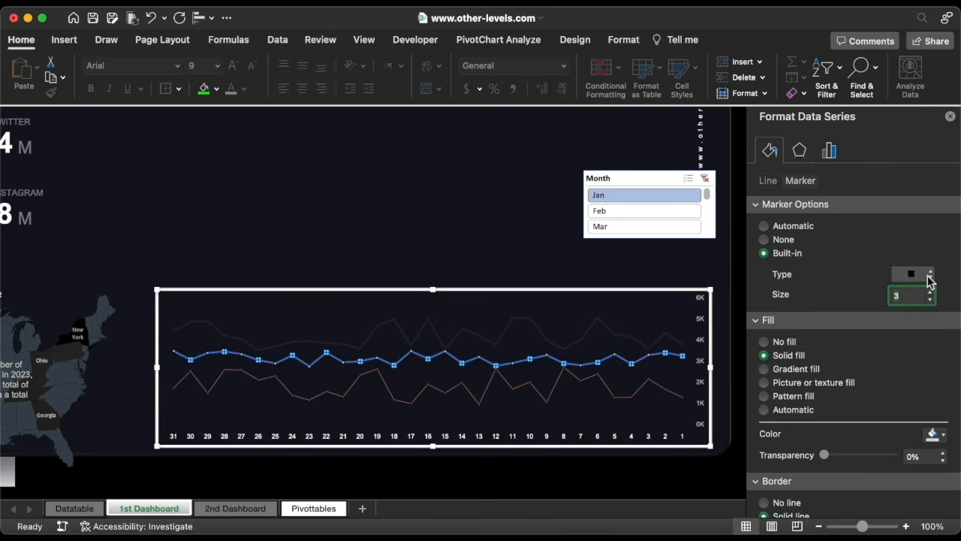
left_click(929, 277)
left_click(917, 386)
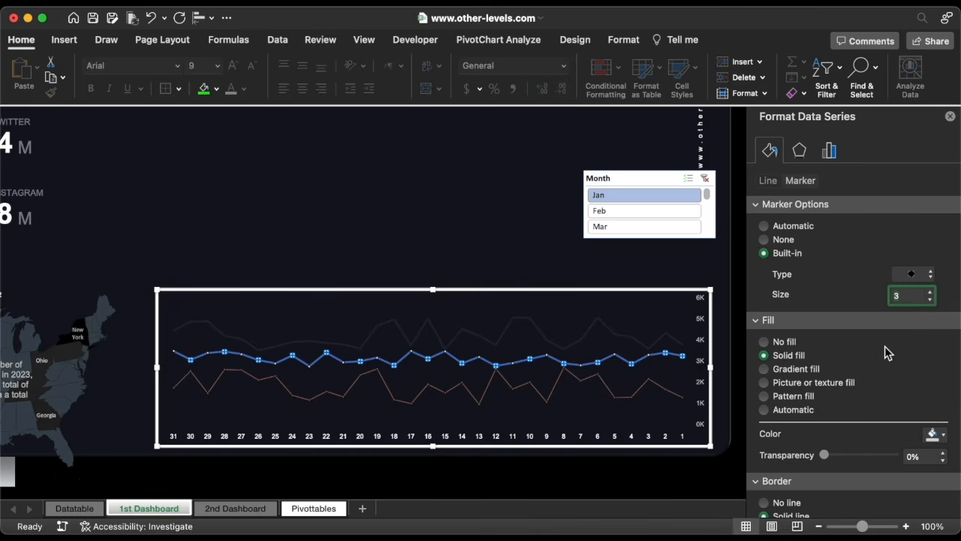
Set the blue series line to a 1 pt solid line in a light gray theme color.
left_click(767, 181)
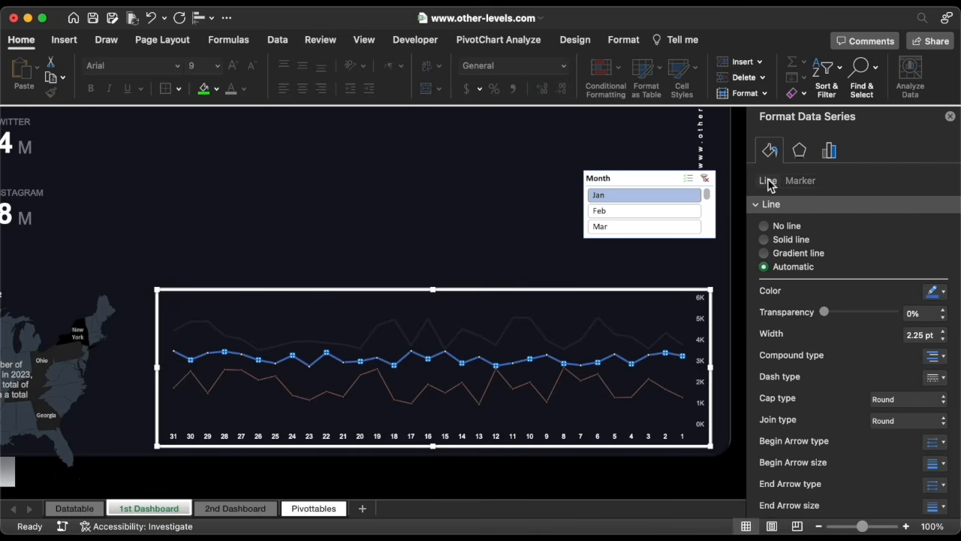
left_click(942, 339)
left_click(943, 340)
left_click(943, 339)
left_click(943, 339)
left_click(943, 340)
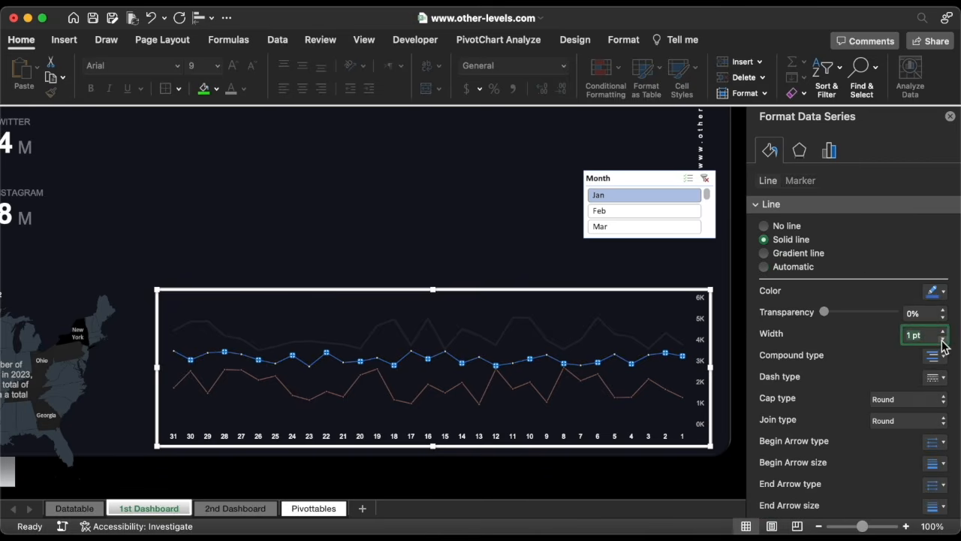
left_click(936, 292)
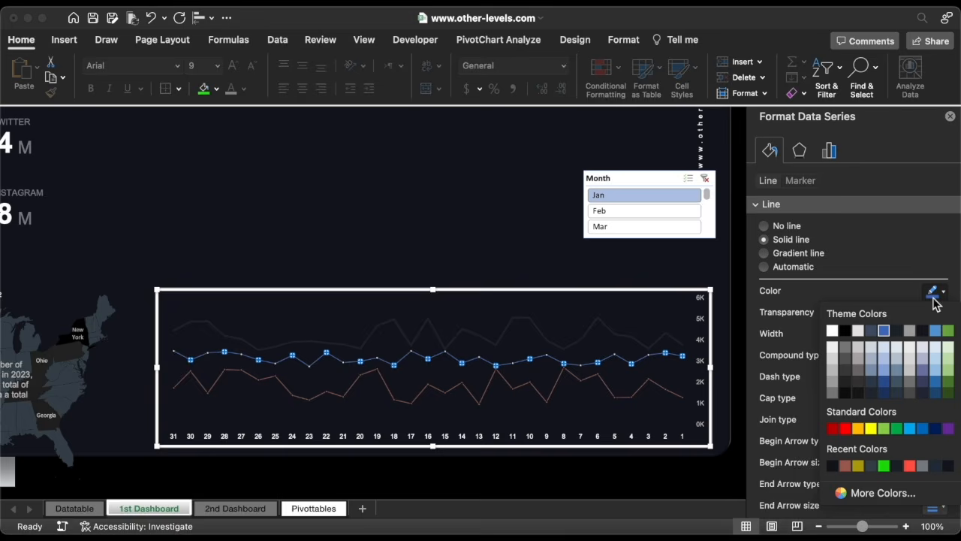
left_click(834, 362)
Set the dark top series line to a 1 pt solid line in hex color 4864EF.
left_click(633, 334)
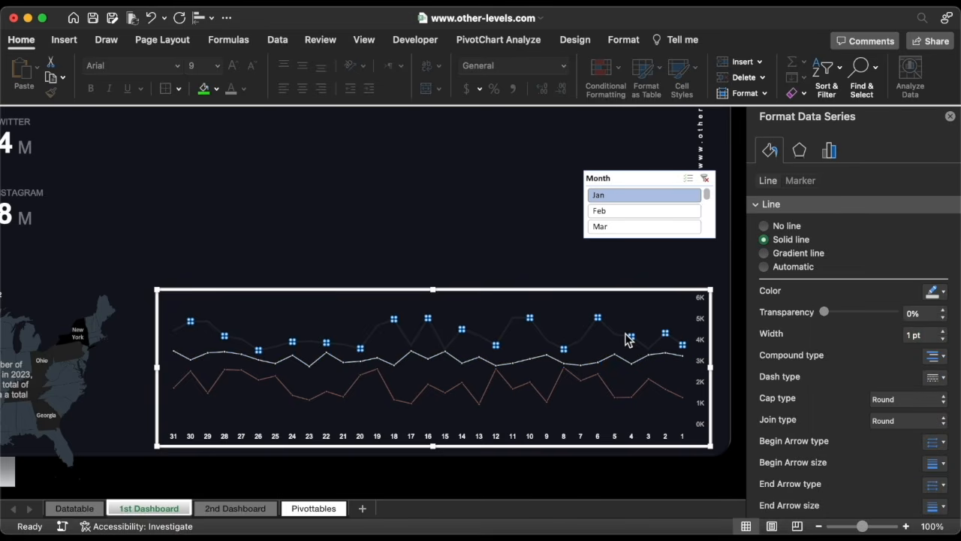
left_click(943, 343)
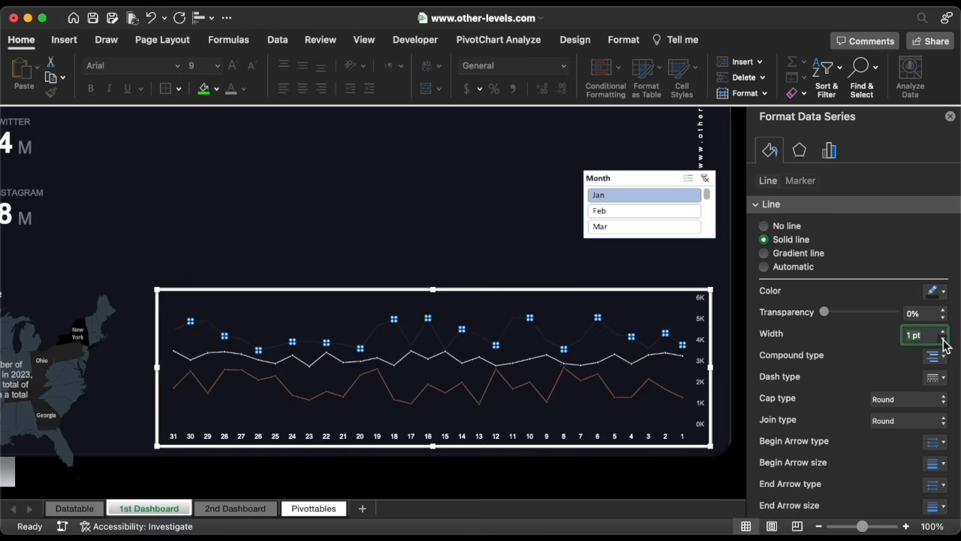
left_click(936, 292)
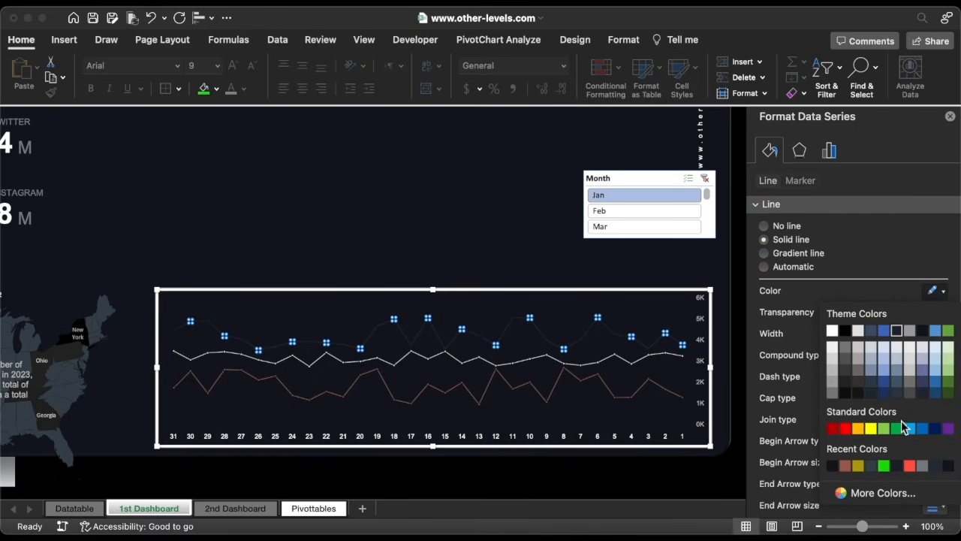
left_click(883, 494)
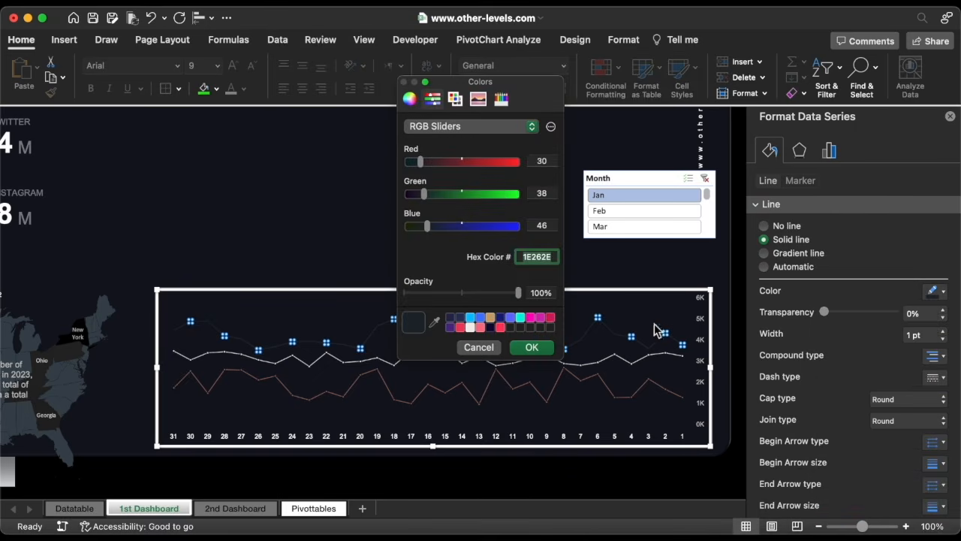
type("4864EF")
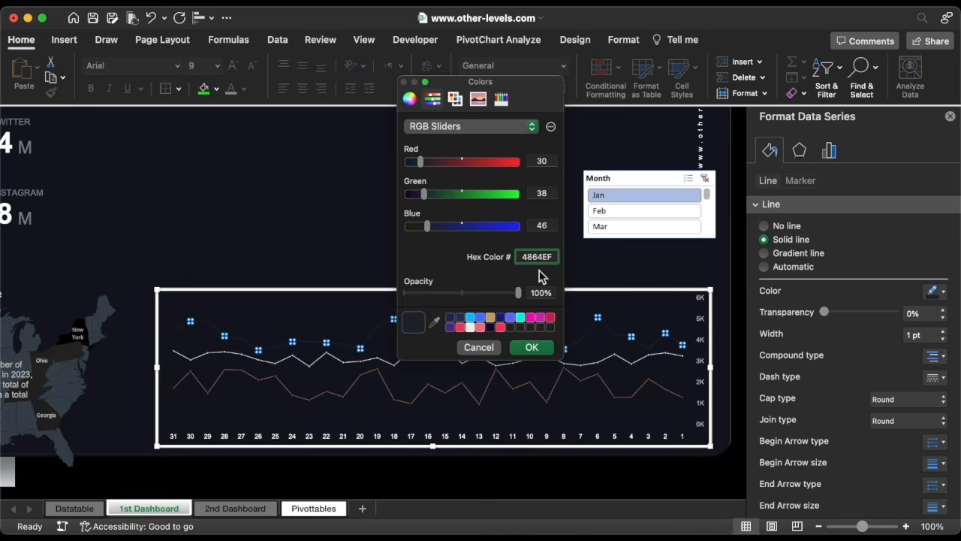
left_click(530, 348)
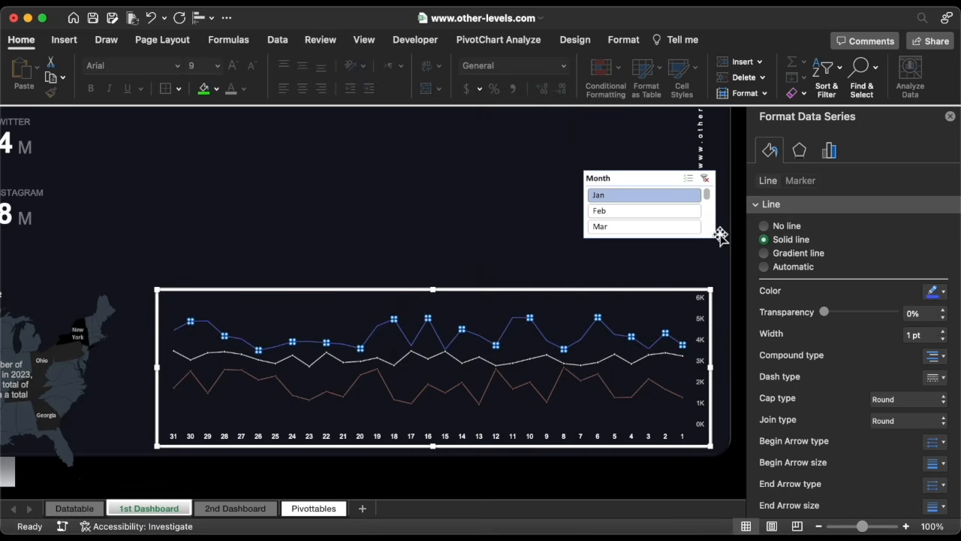
Give the top series' markers a solid fill and choose a new marker border color.
left_click(800, 181)
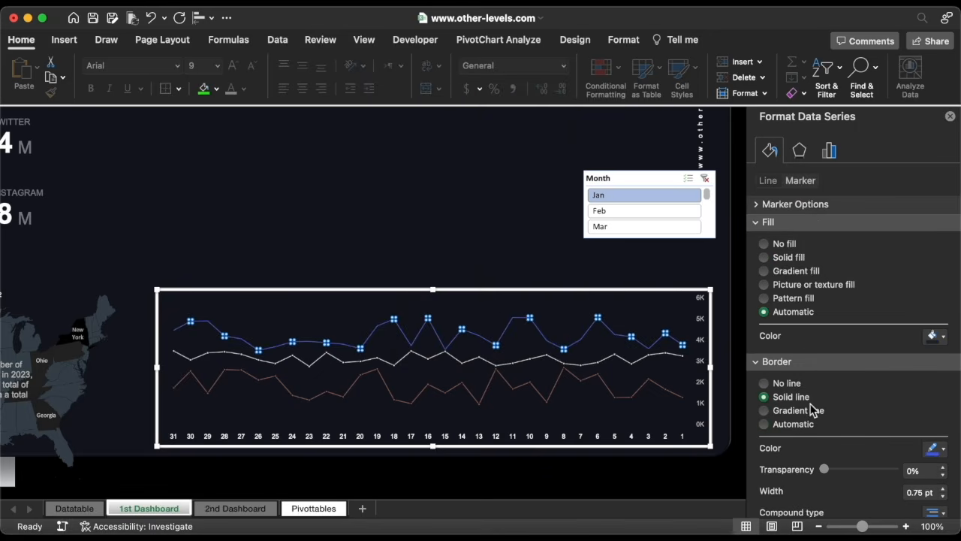
left_click(937, 449)
left_click(854, 401)
left_click(785, 257)
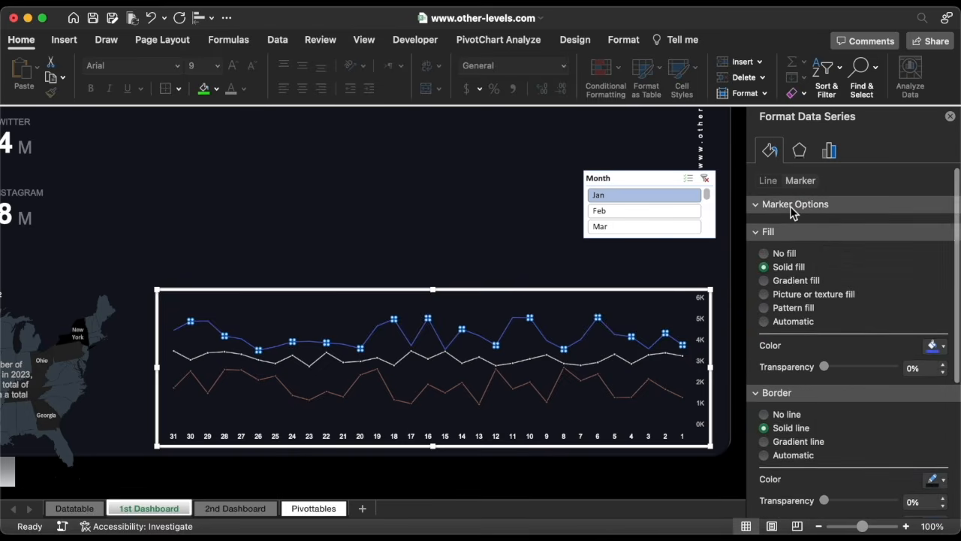
Set the top series' markers to built-in diamonds of size 3.
left_click(793, 204)
left_click(784, 255)
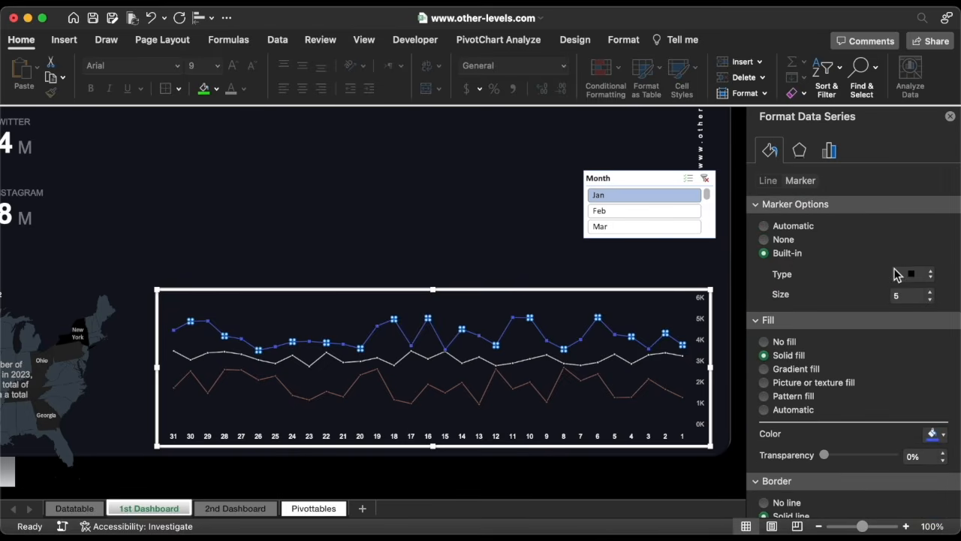
left_click(922, 275)
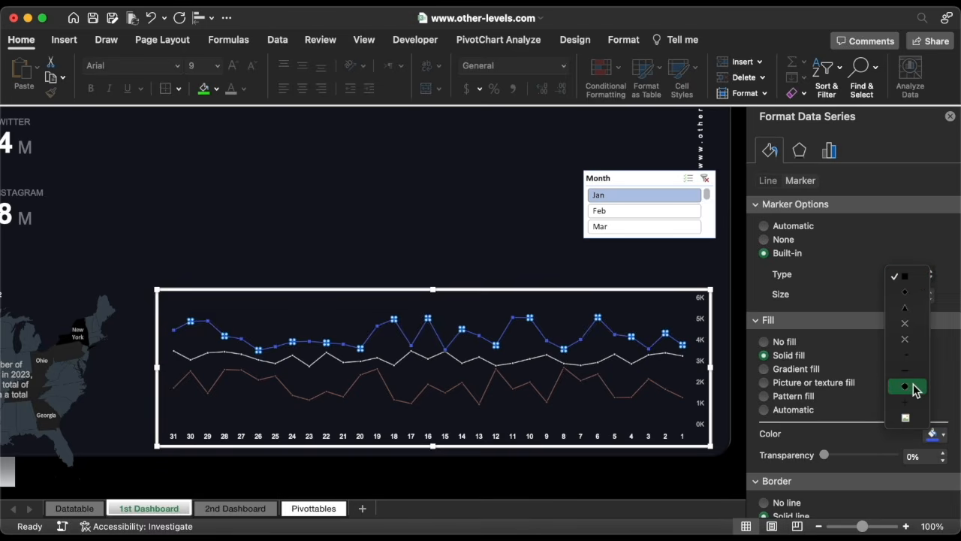
left_click(915, 388)
left_click(915, 297)
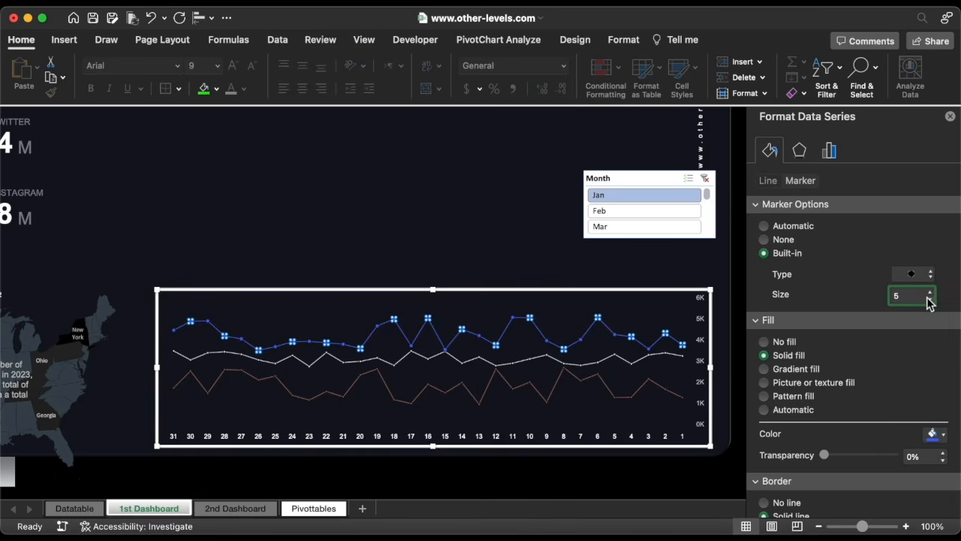
left_click(931, 299)
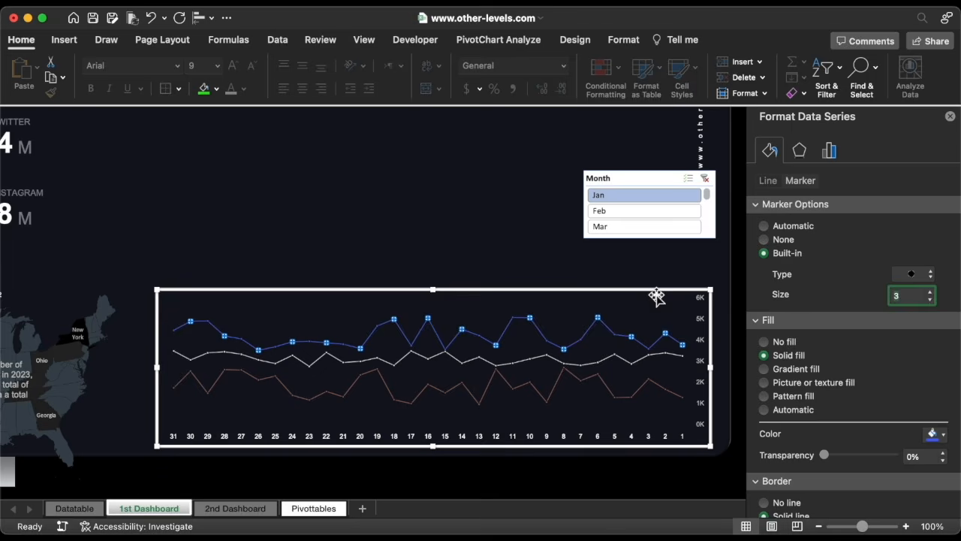
Resize the chart to 2.9 in high by 9.9 in wide and nudge it slightly down and right.
mouse_move(655, 291)
left_mouse_down()
mouse_move(637, 283)
mouse_move(652, 279)
left_mouse_up()
left_click(622, 39)
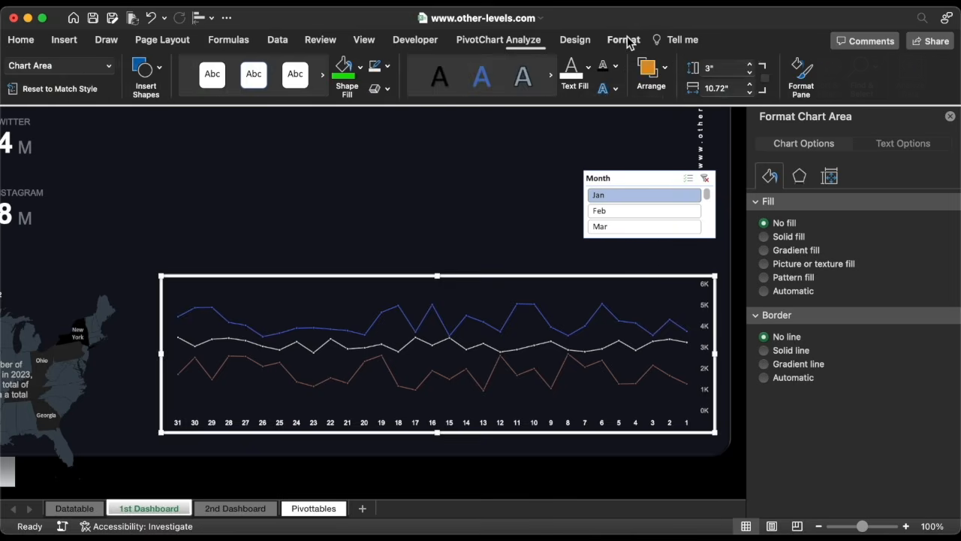
left_click(752, 72)
left_click(753, 93)
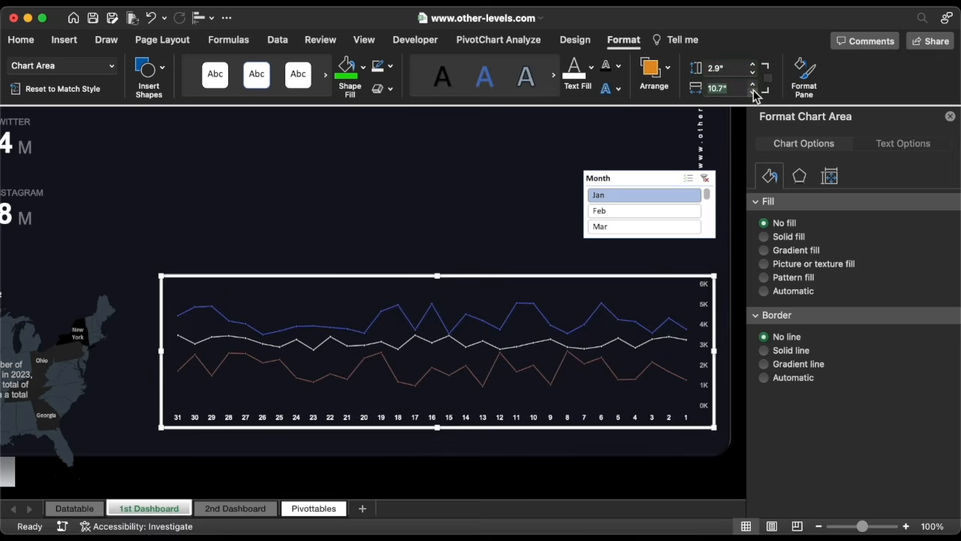
left_click(753, 92)
left_click(753, 92)
left_click(753, 93)
left_click(753, 93)
left_click(753, 93)
left_click(753, 93)
left_click(753, 92)
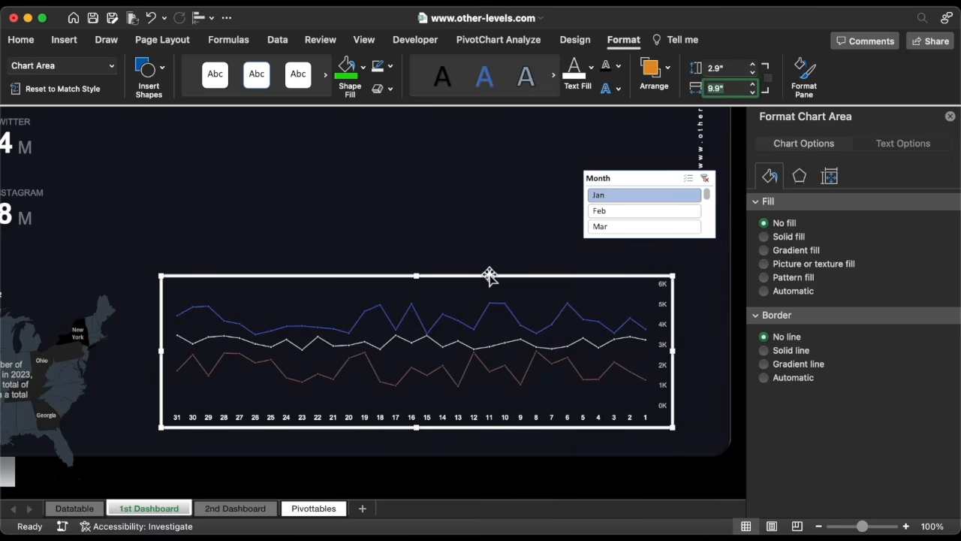
left_click_drag(488, 277, 530, 289)
Set the horizontal axis label font color to a light gray theme color.
left_click(521, 434)
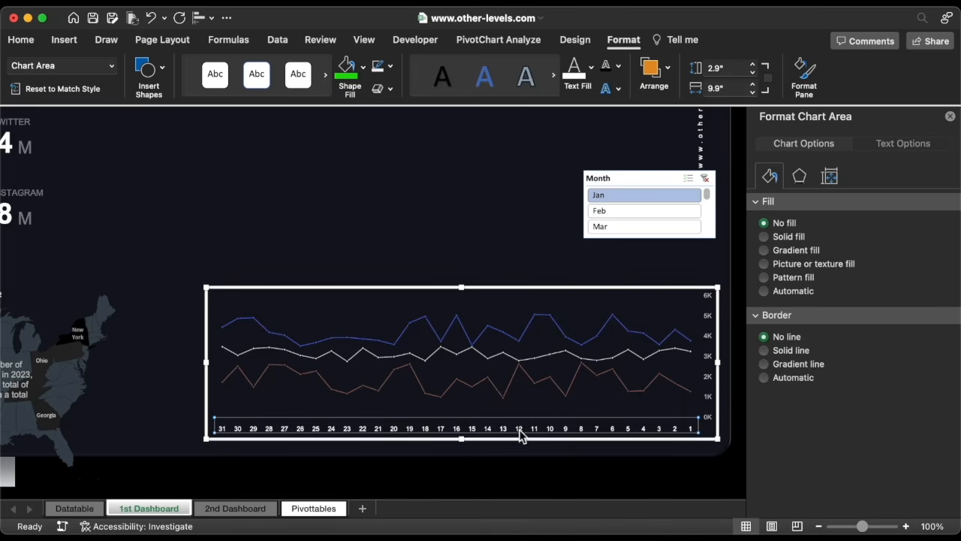
left_click(593, 69)
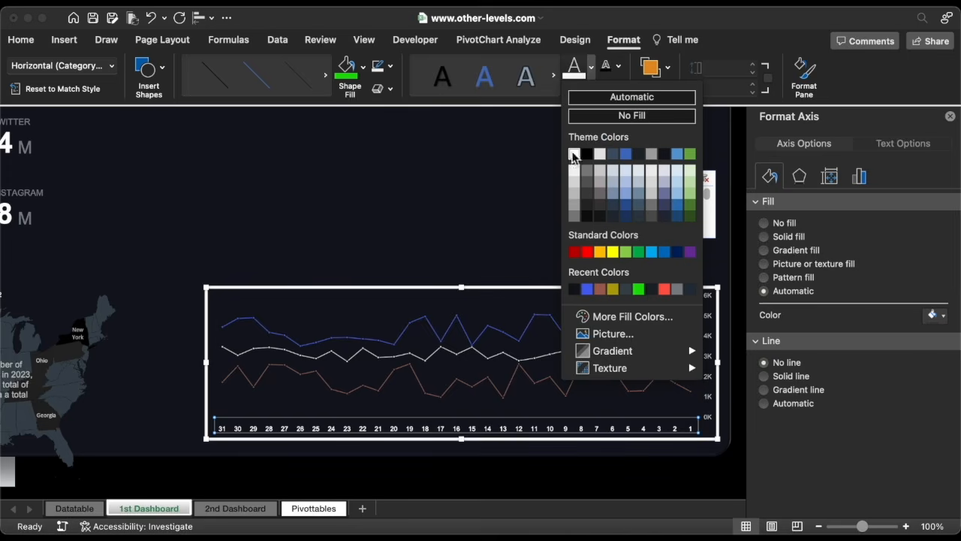
left_click(573, 189)
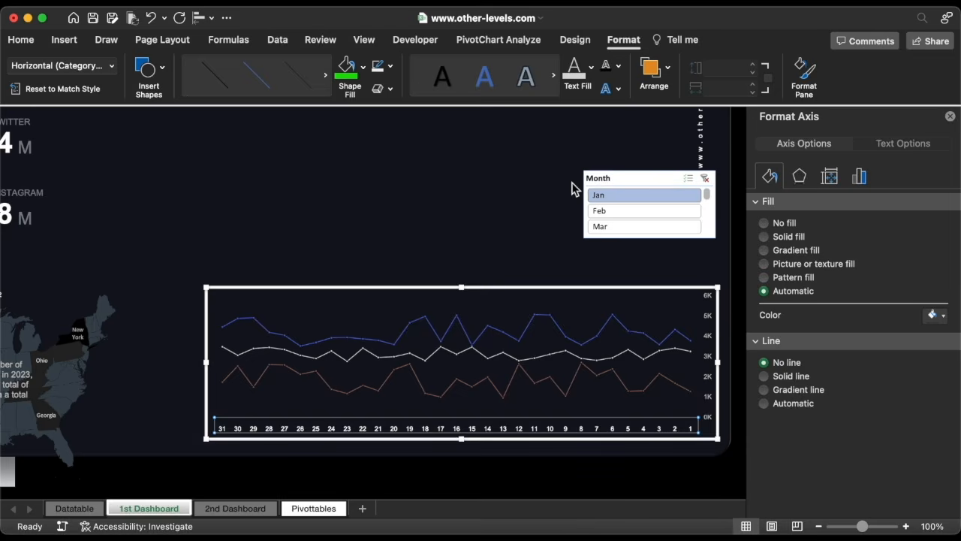
Move the Month slicer over the dashboard and widen it across the chart's width.
left_click(524, 289)
left_click_drag(602, 180, 178, 166)
left_click_drag(299, 226, 592, 204)
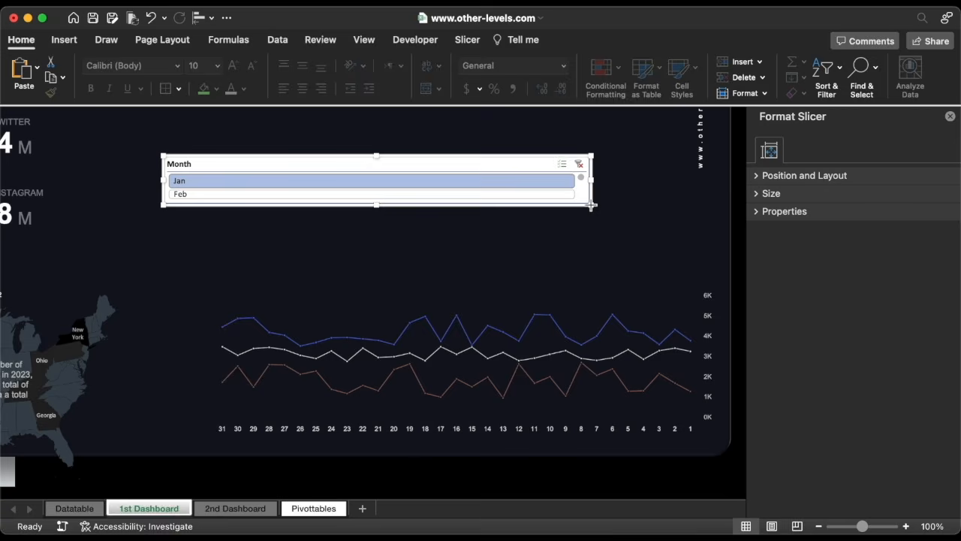
Set the Month slicer to 12 columns and apply a dark slicer style.
left_click(469, 40)
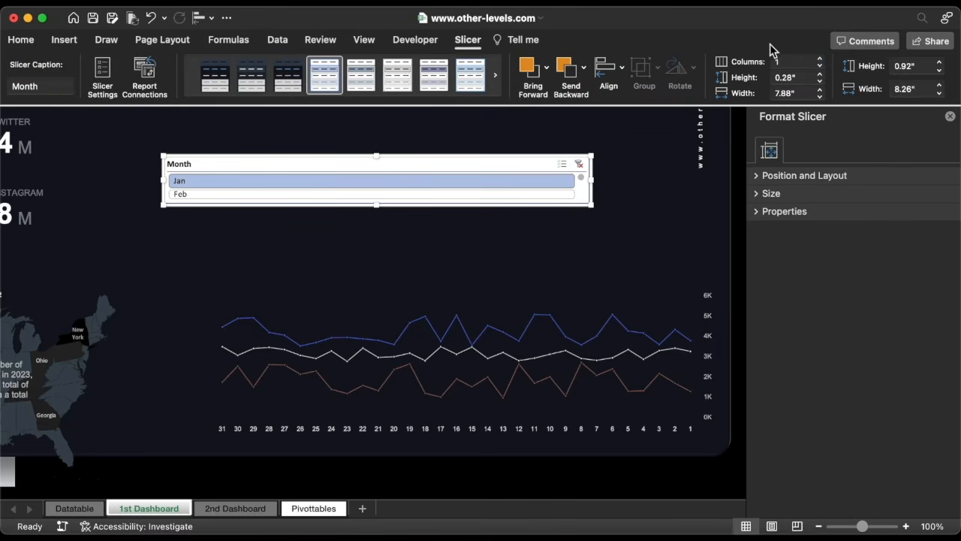
left_click_drag(823, 64, 823, 63)
left_click(823, 61)
left_click(823, 61)
left_click(287, 75)
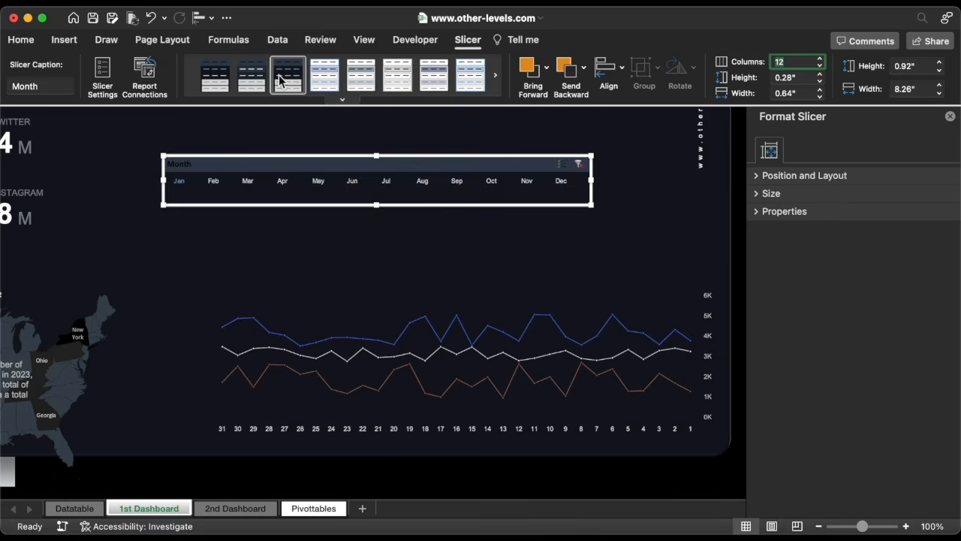
In the slicer settings, turn off the header display and hide items with no data.
right_click(343, 165)
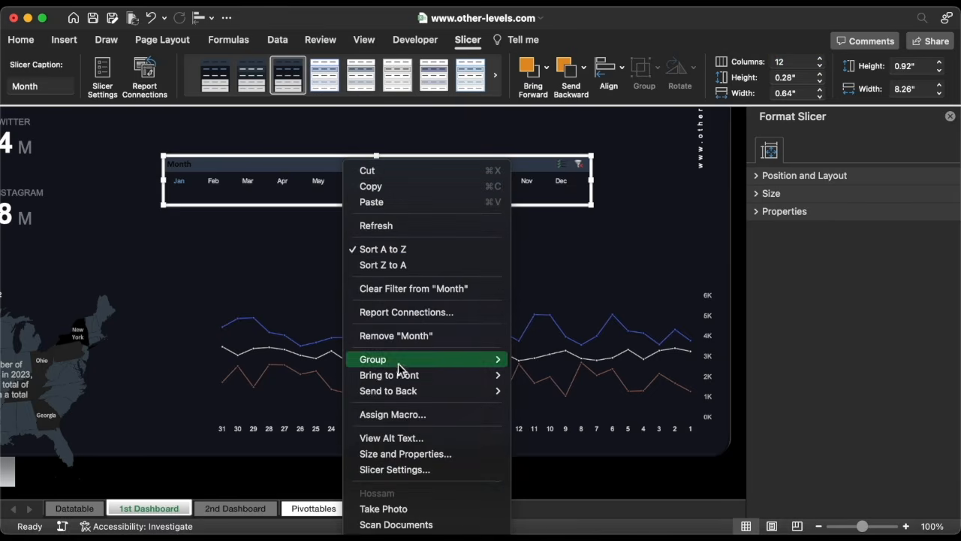
left_click(409, 469)
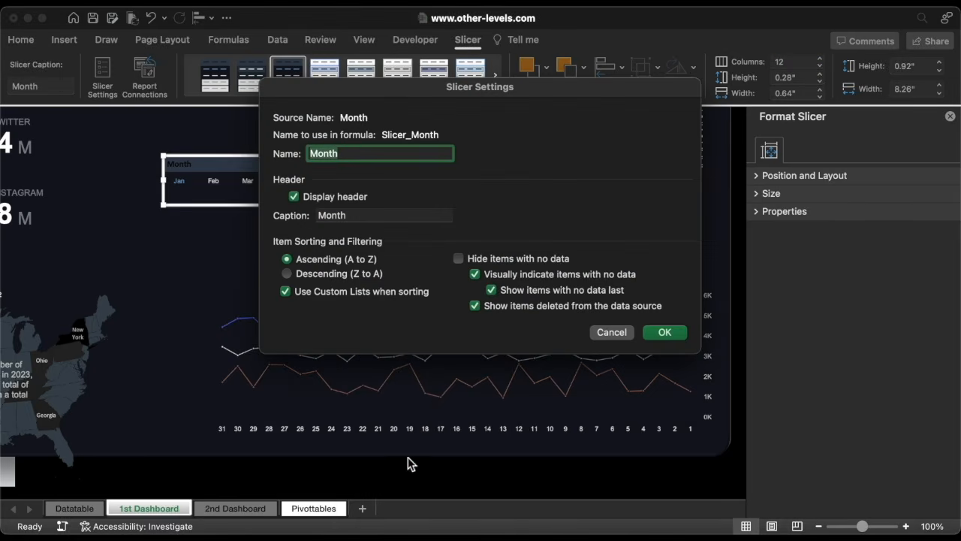
left_click(335, 194)
left_click(473, 259)
left_click(659, 333)
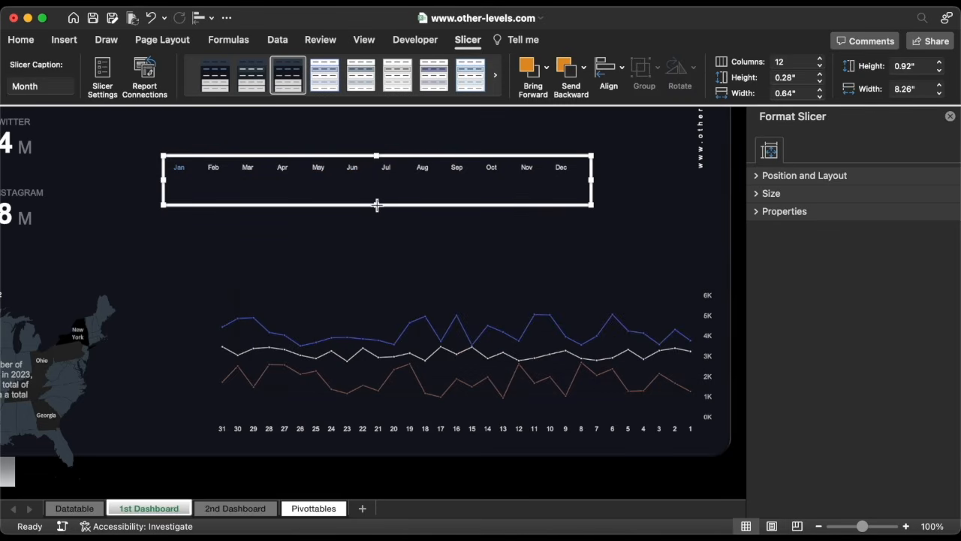
Move the Month slicer below the chart's axis labels and stretch it to the plot's left edge.
left_click_drag(376, 205, 408, 450)
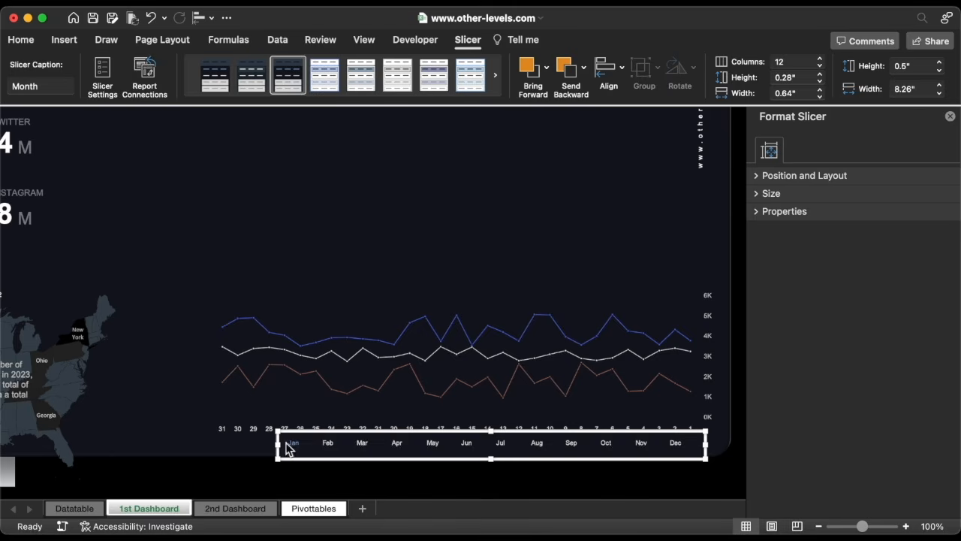
left_click_drag(278, 446, 228, 444)
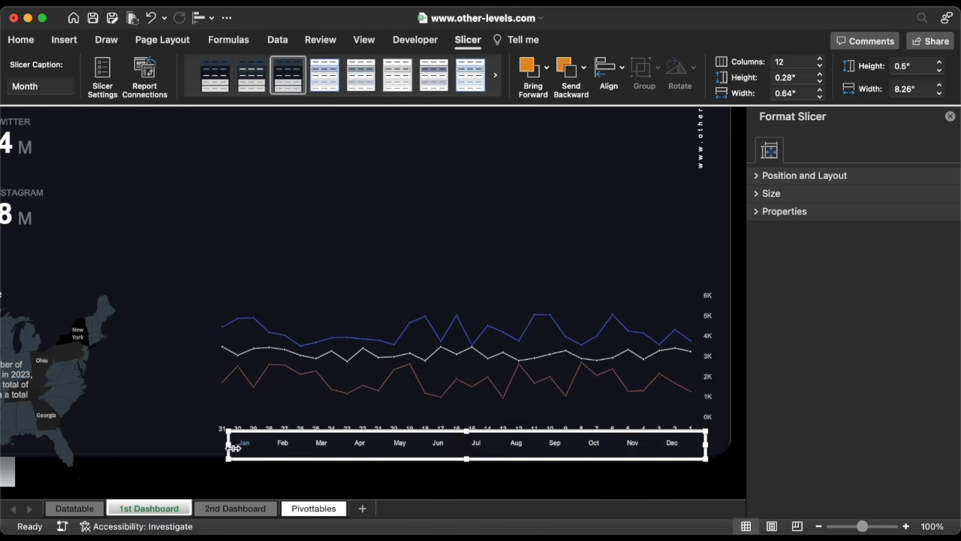
left_click_drag(467, 458, 471, 456)
left_click(469, 467)
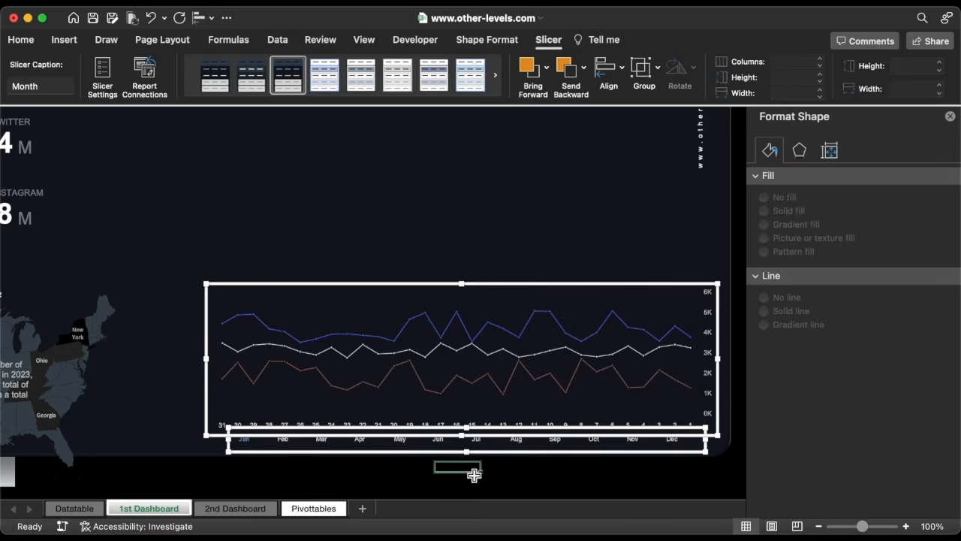
Test the slicer by selecting Mar, Jun and Jul in turn.
left_click(321, 445)
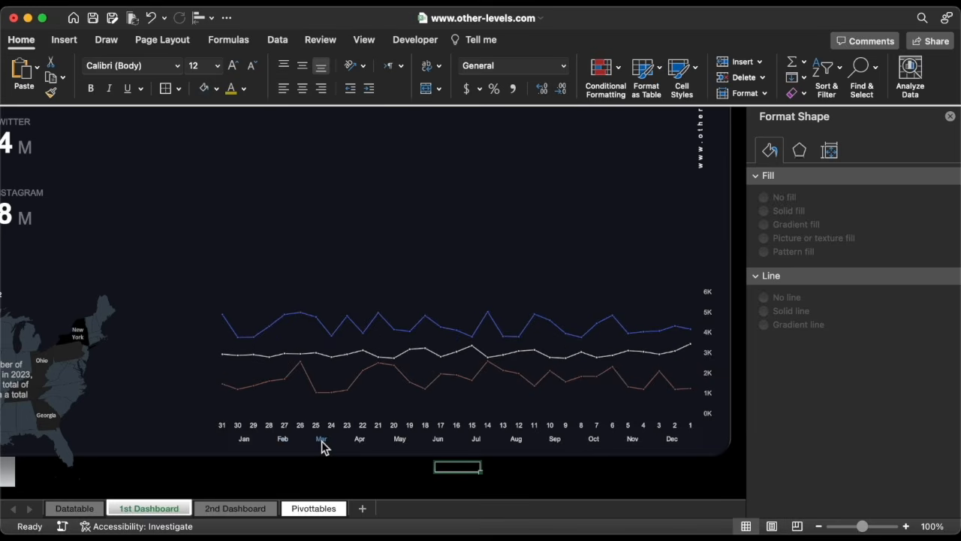
left_click(439, 444)
left_click(478, 443)
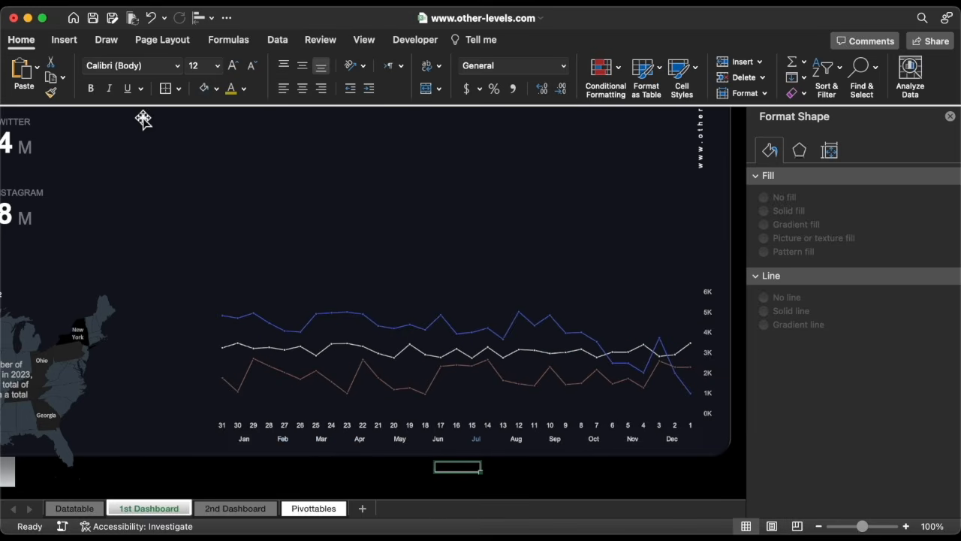
Draw a new text box above the chart.
left_click(64, 42)
left_click(222, 72)
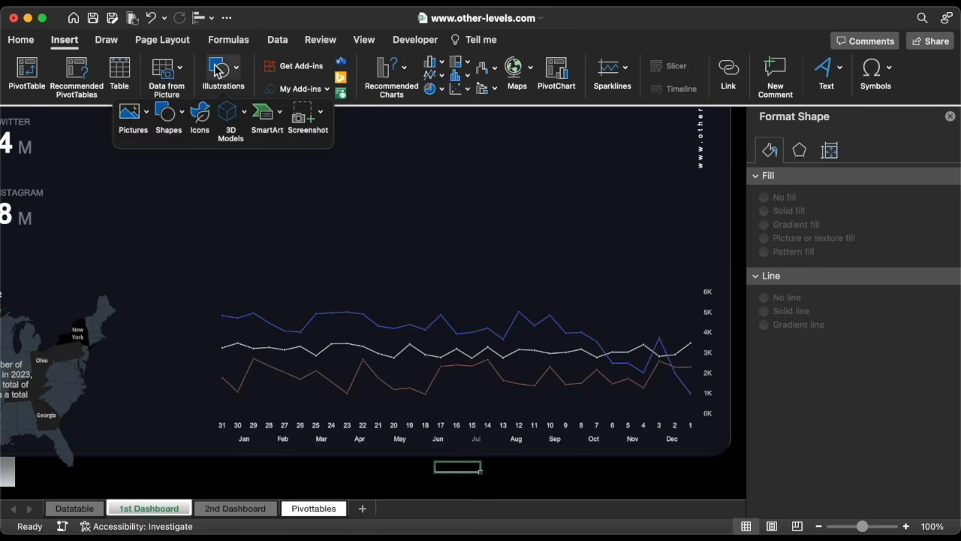
left_click(167, 114)
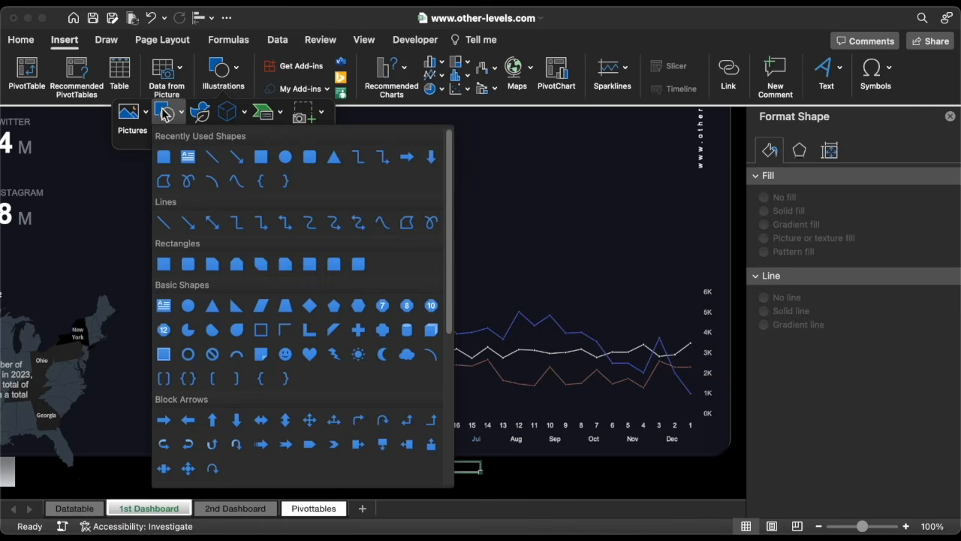
left_click(188, 156)
left_click_drag(324, 187, 572, 256)
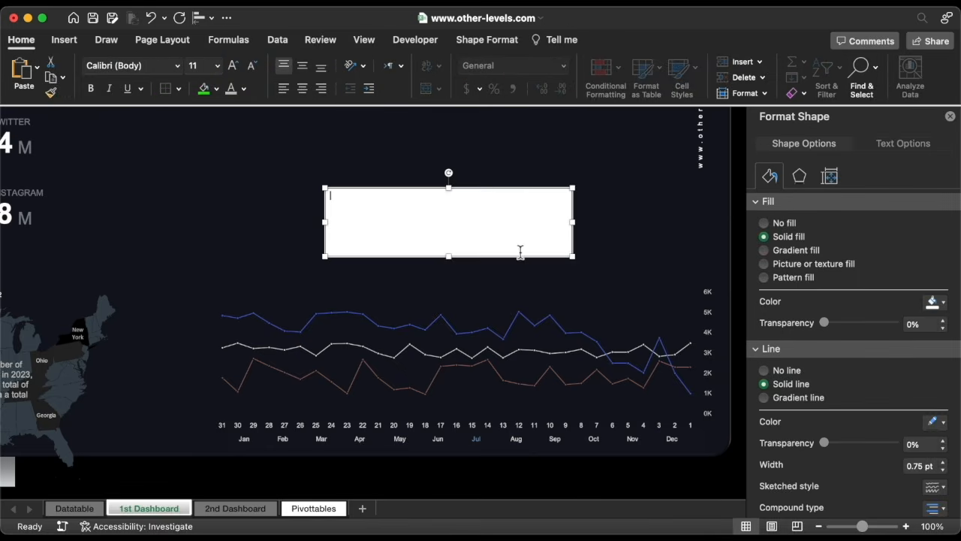
Reshape the text box into a thin strip spanning the plot width at the top gridline.
left_click_drag(514, 260, 463, 272)
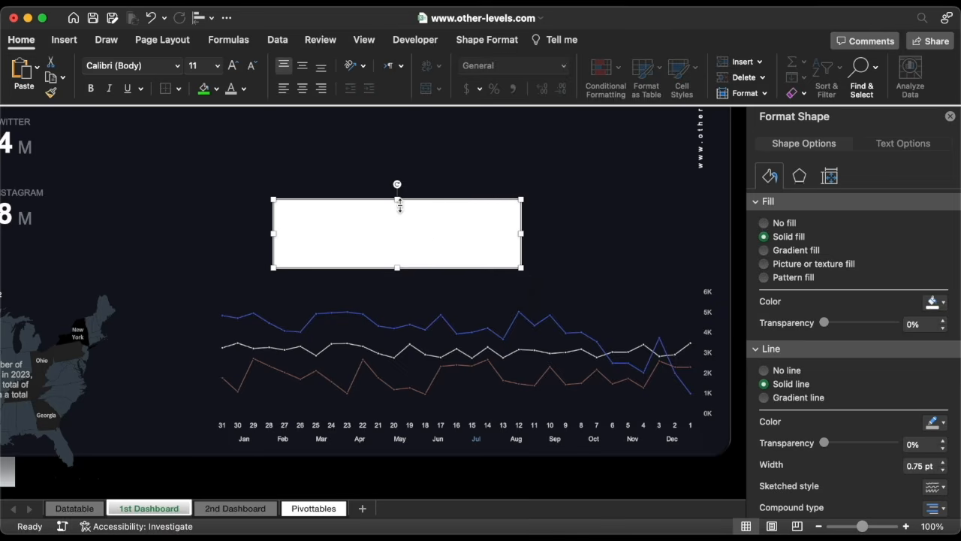
left_click_drag(398, 199, 597, 303)
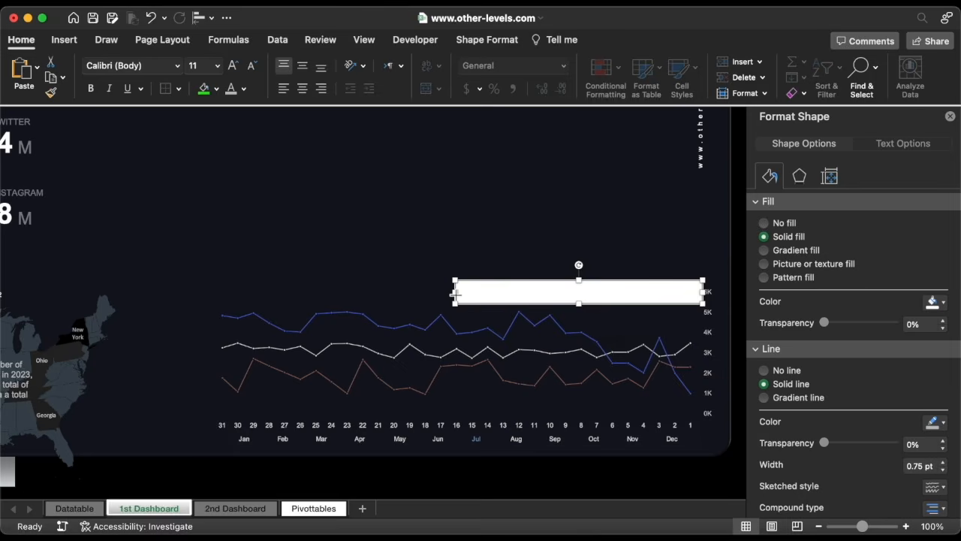
left_click_drag(453, 293, 223, 299)
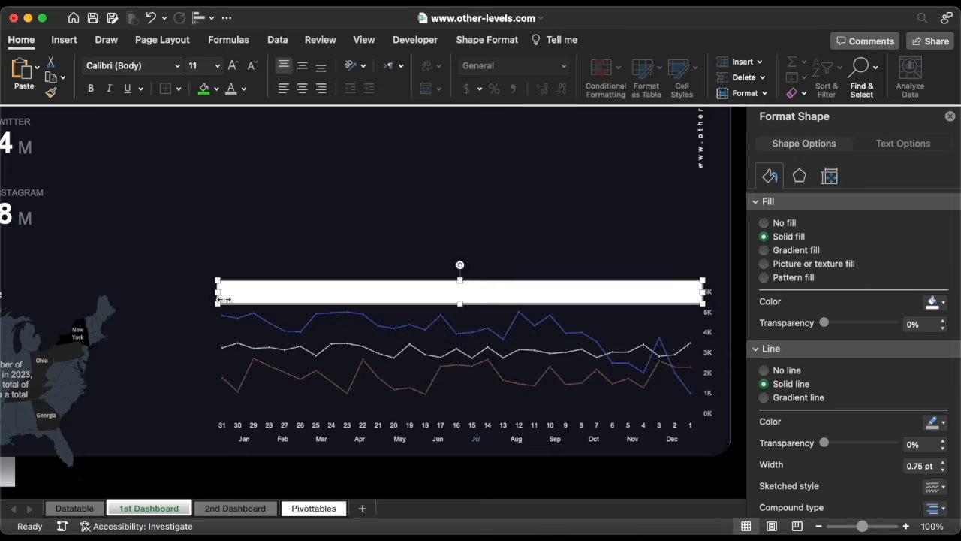
Center the text box's text vertically and set its font color to a light gray theme color.
left_click(305, 66)
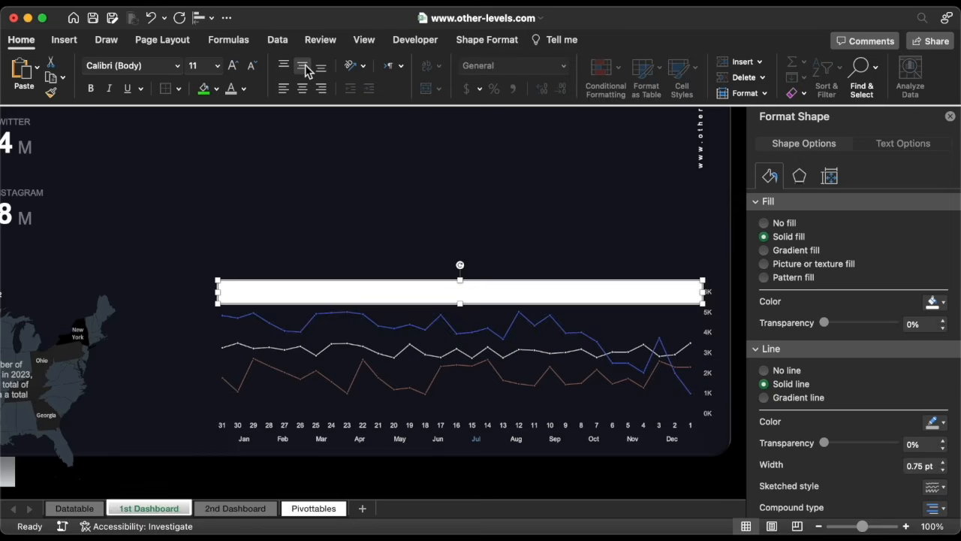
left_click(244, 90)
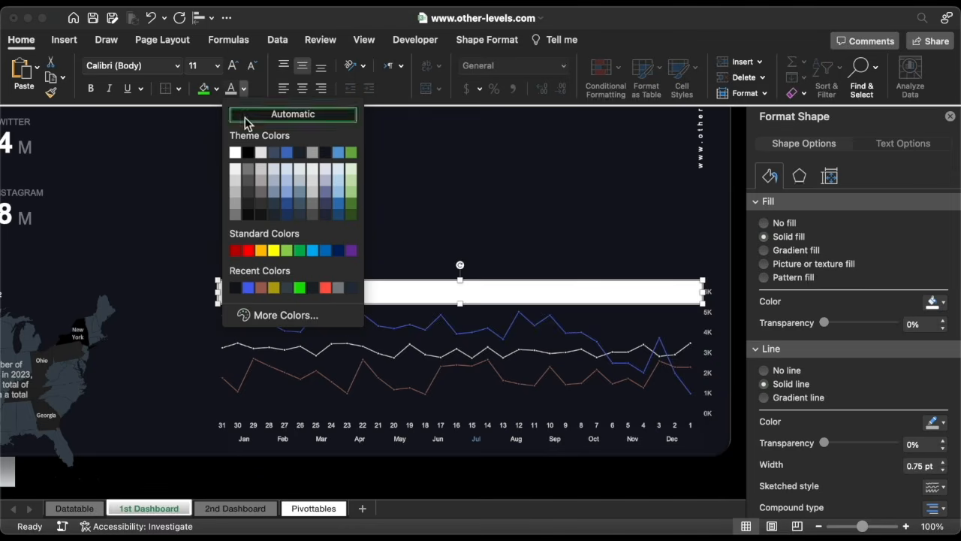
left_click(248, 171)
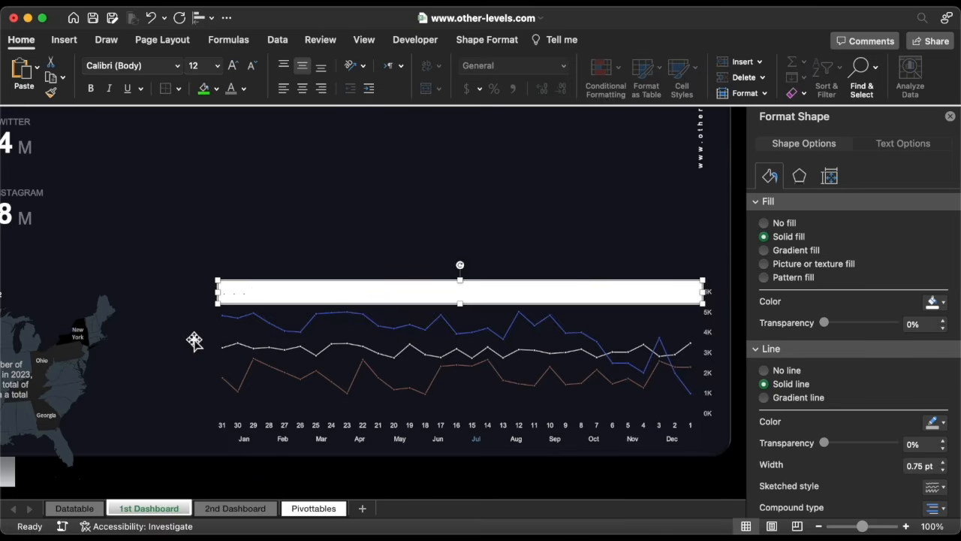
Replace the text box's content with the copied row of dots.
key("super+a")
key("super+v")
key("super+v")
key("super+a")
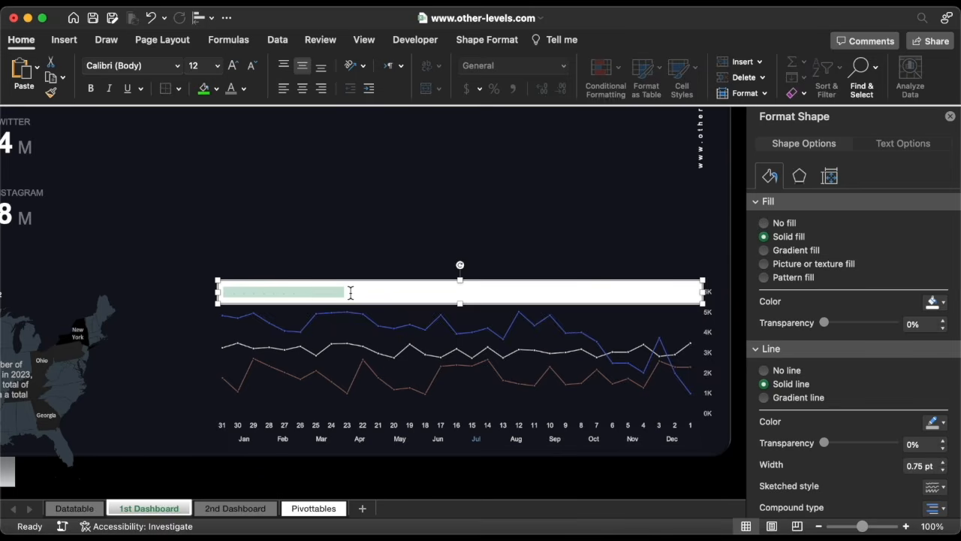
key("super+v")
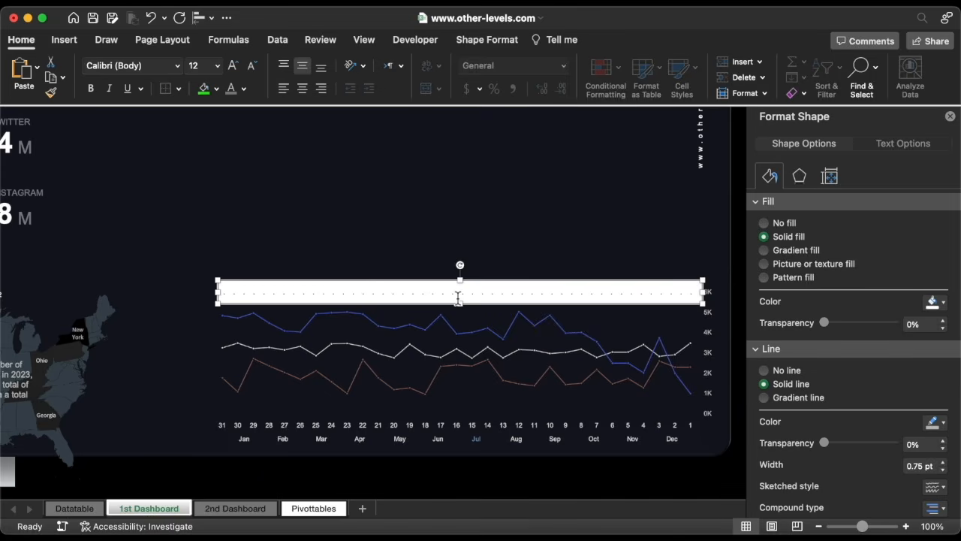
Duplicate the dotted strip so a copy sits on each of the chart's seven gridline levels.
left_click_drag(463, 307, 528, 289)
left_click(489, 412, "shift")
left_click(531, 331)
left_click(525, 311, "shift")
left_click(523, 333, "shift")
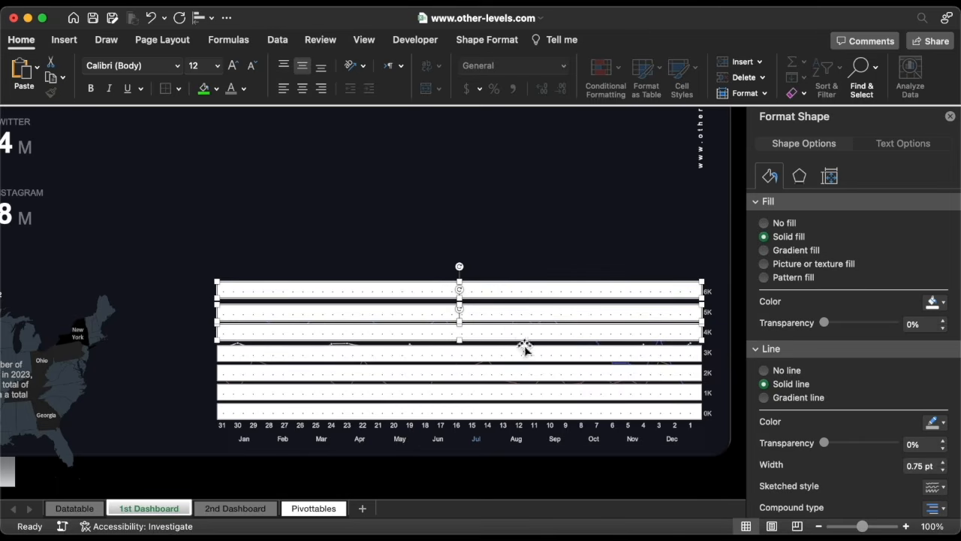
Select all seven dotted strips and distribute them vertically so they are evenly spaced.
left_click(524, 352, "shift")
left_click(521, 373, "shift")
left_click(520, 393, "shift")
left_click(519, 413, "shift")
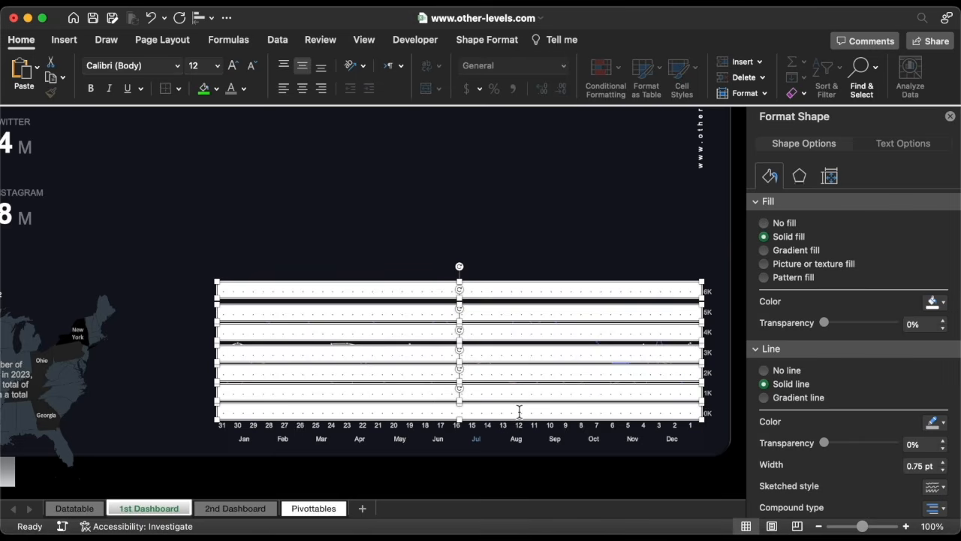
left_click(201, 17)
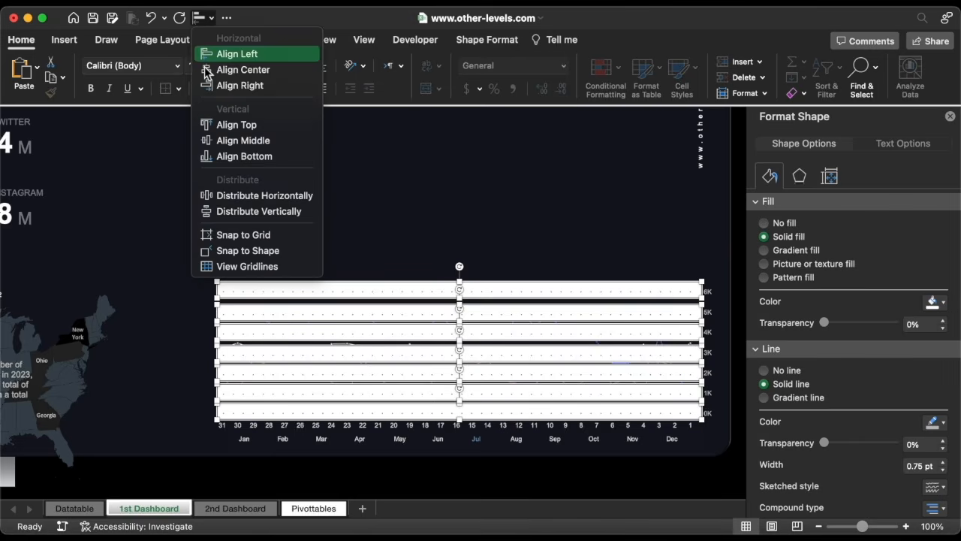
left_click(221, 211)
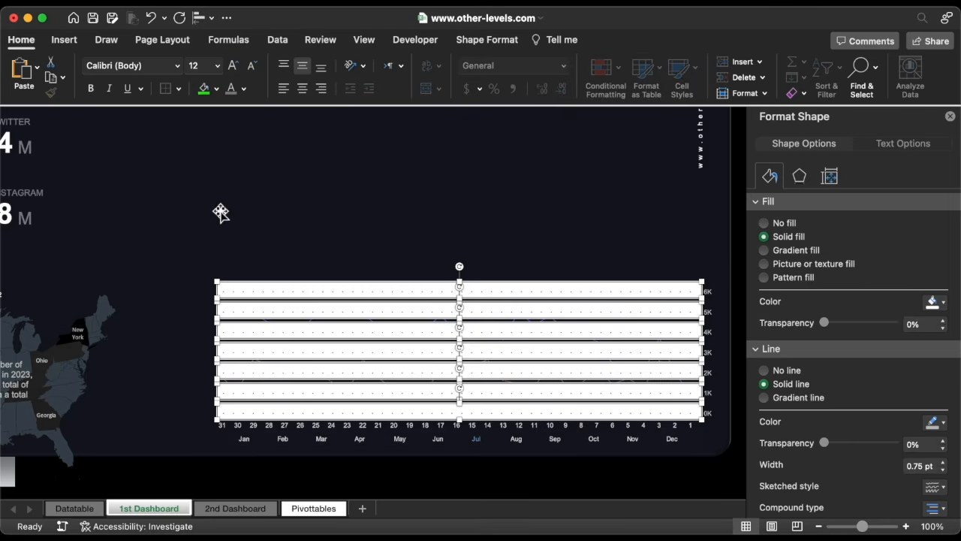
Group the seven selected dotted strips into a single shape.
right_click(340, 276)
mouse_move(466, 340)
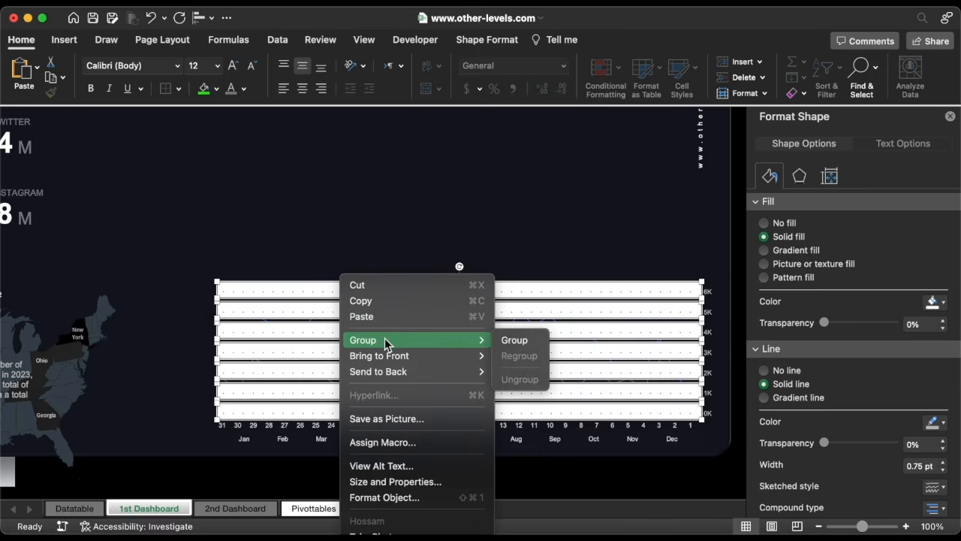
left_click(515, 340)
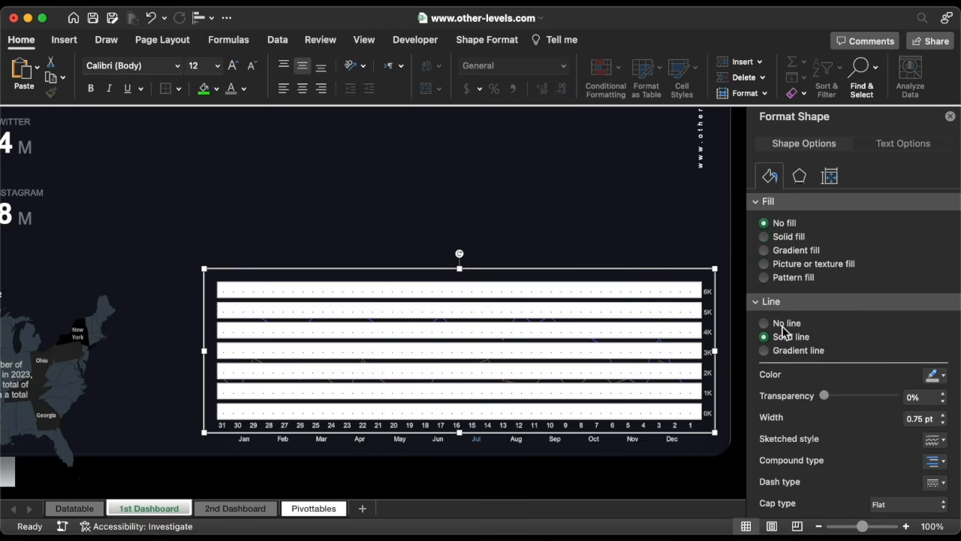
Set the grouped strips to no outline and no fill.
left_click(783, 324)
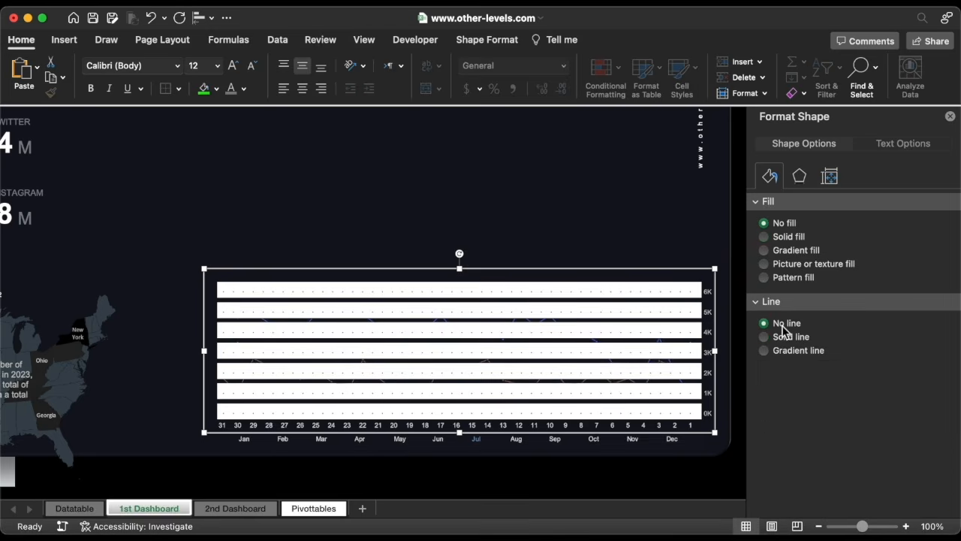
left_click(786, 237)
left_click(781, 223)
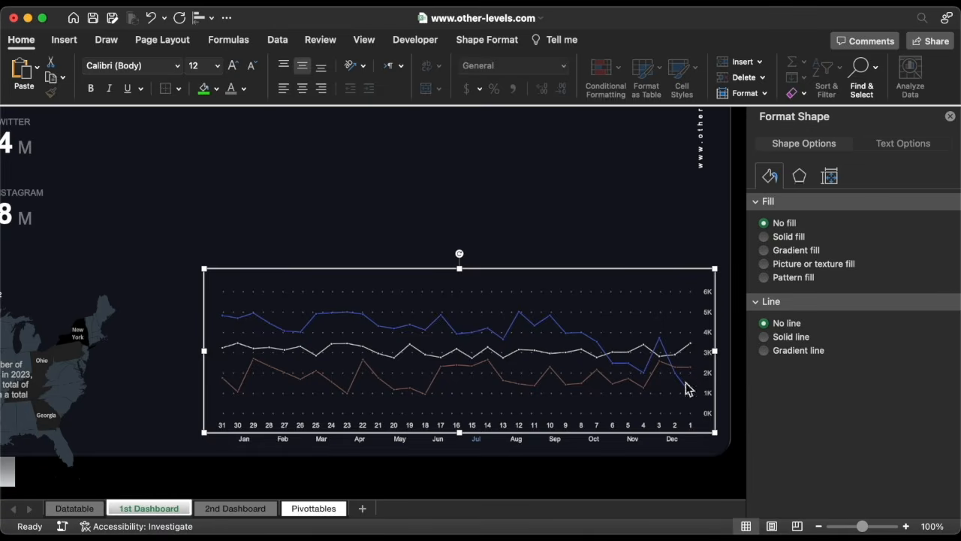
Bring the line chart to the front, above the dotted gridline strips, then deselect it.
right_click(704, 434)
mouse_move(773, 360)
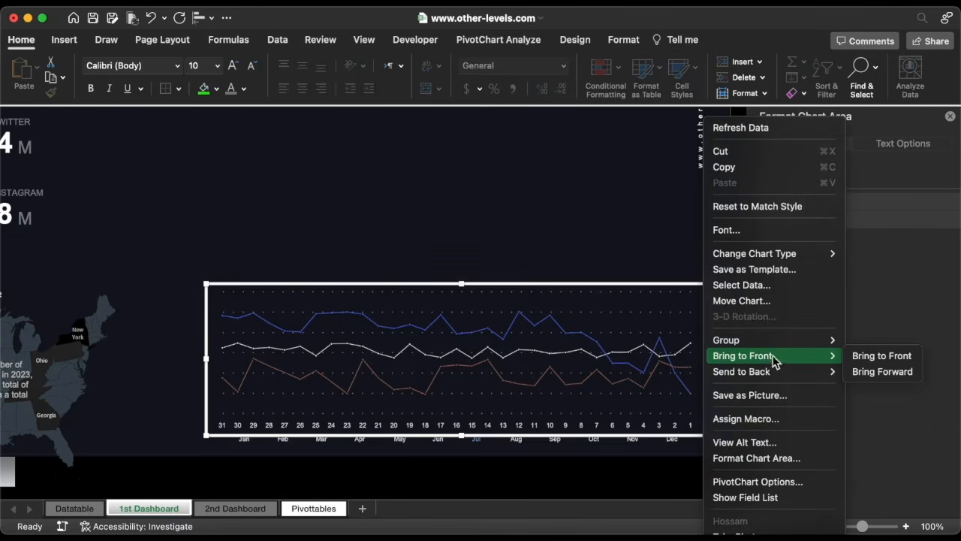
left_click(873, 359)
left_click(521, 448)
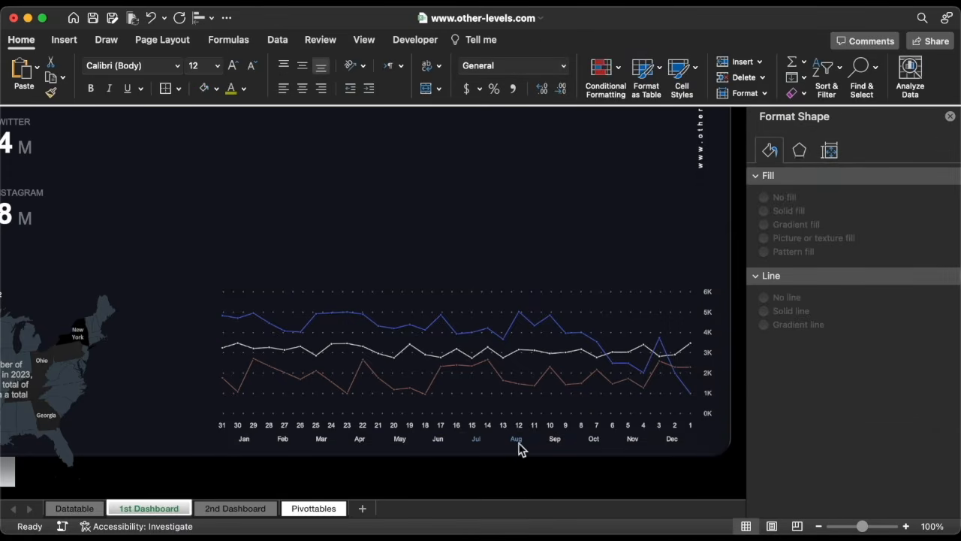